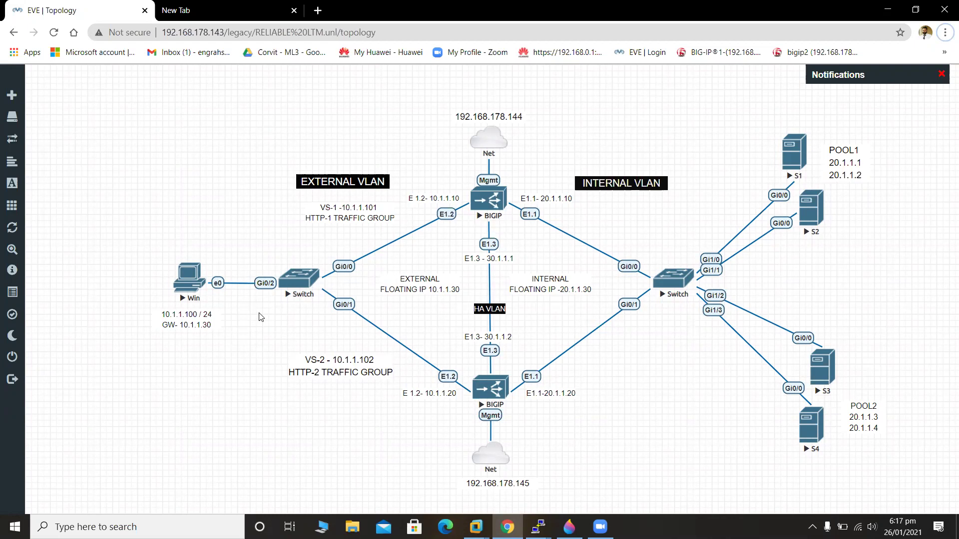
Open the BIG-IP 1 login page at 192.168.178.144 in a new browser tab.
{"action": "left_click", "coordinate": [240, 6]}
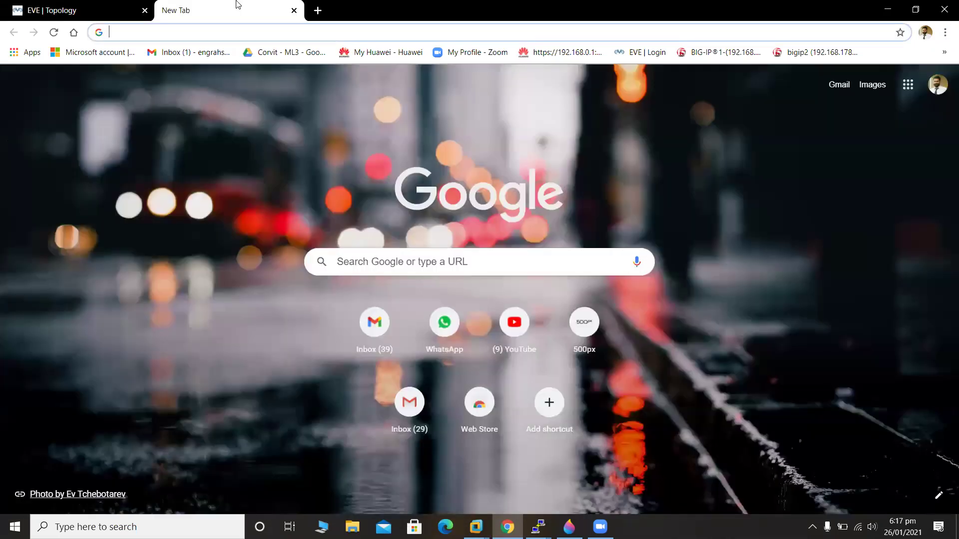
{"action": "left_click", "coordinate": [719, 52]}
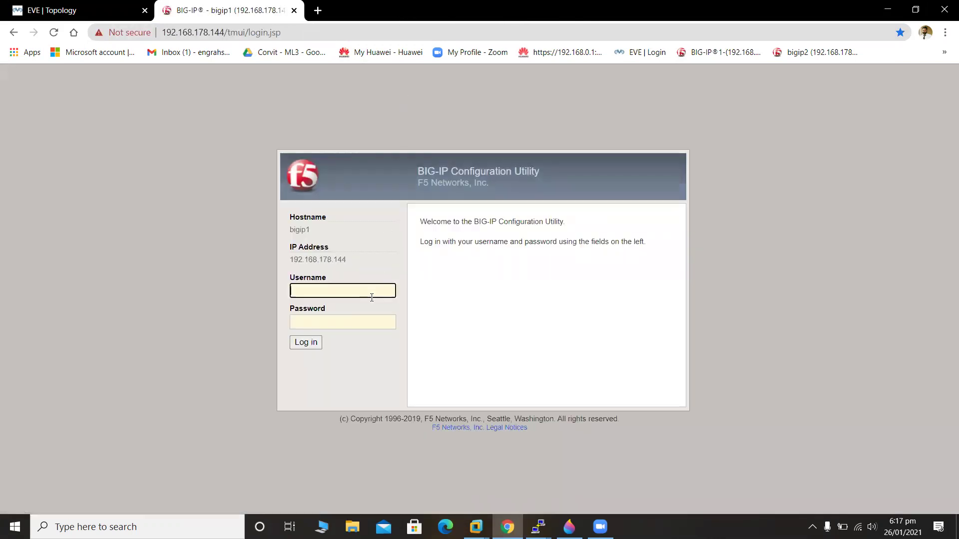
Sign in to bigip1 with the admin username and its current password.
{"action": "type", "text": "admin"}
{"action": "key", "text": "Tab"}
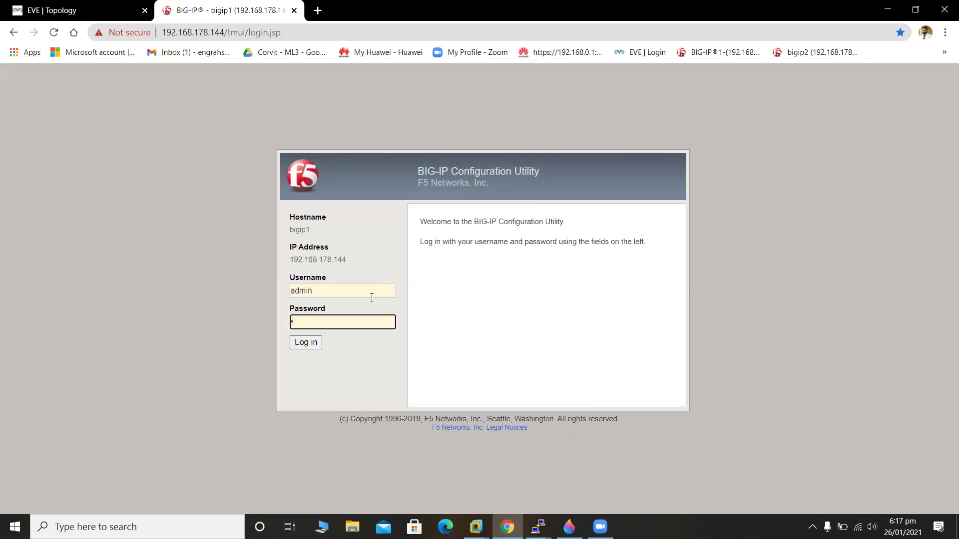
{"action": "type", "text": "********"}
{"action": "key", "text": "Return"}
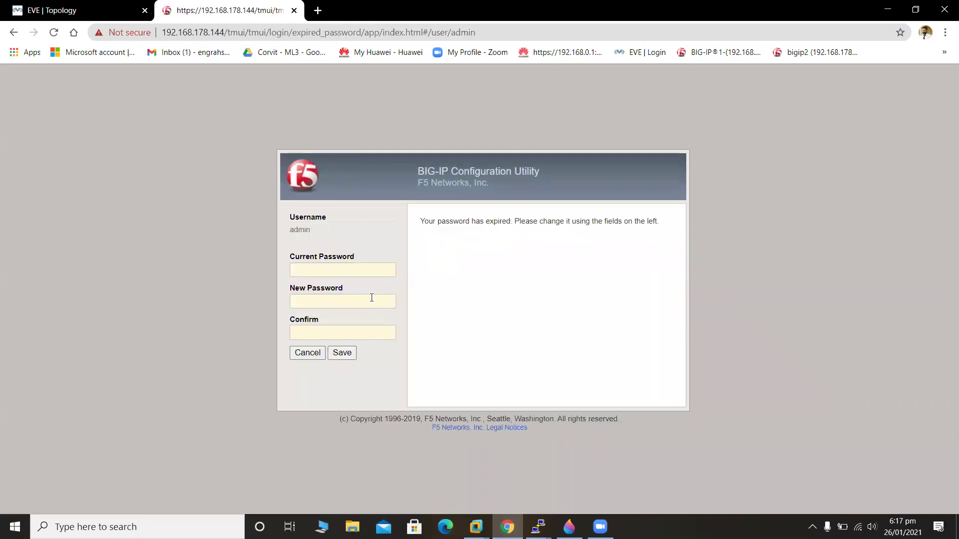
Replace the expired admin password with a new one, fixing the mismatched confirmation before saving.
{"action": "left_click", "coordinate": [355, 274]}
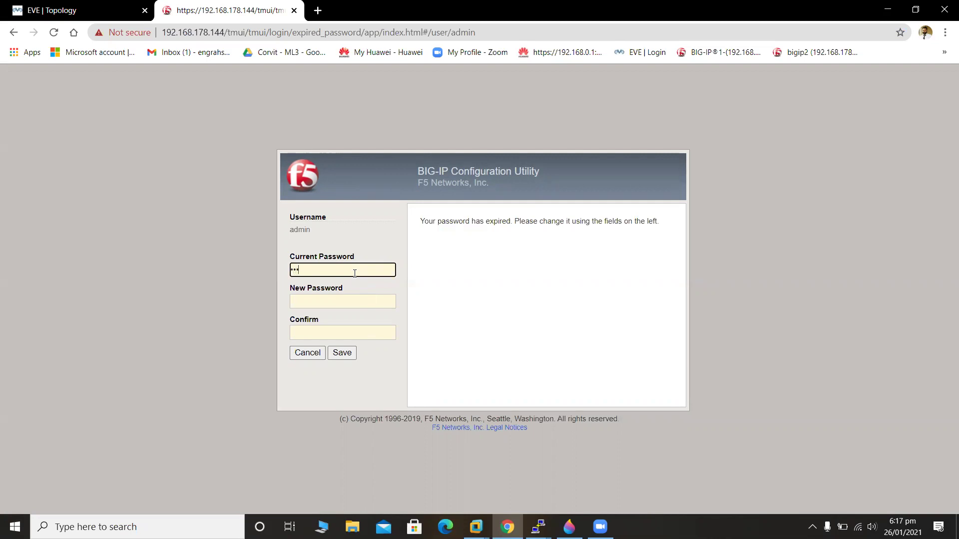
{"action": "type", "text": "••••••••••"}
{"action": "key", "text": "Tab"}
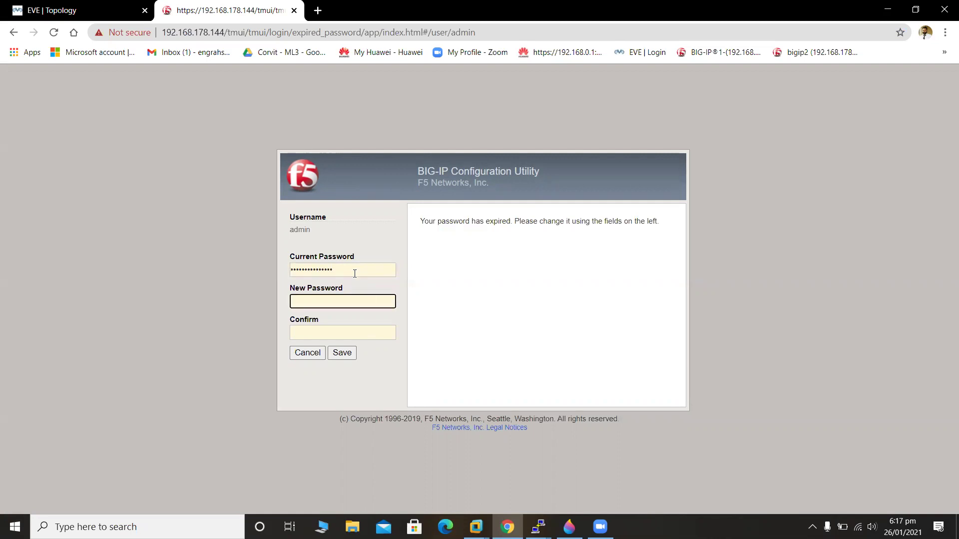
{"action": "type", "text": "•••••••••"}
{"action": "left_click", "coordinate": [376, 333]}
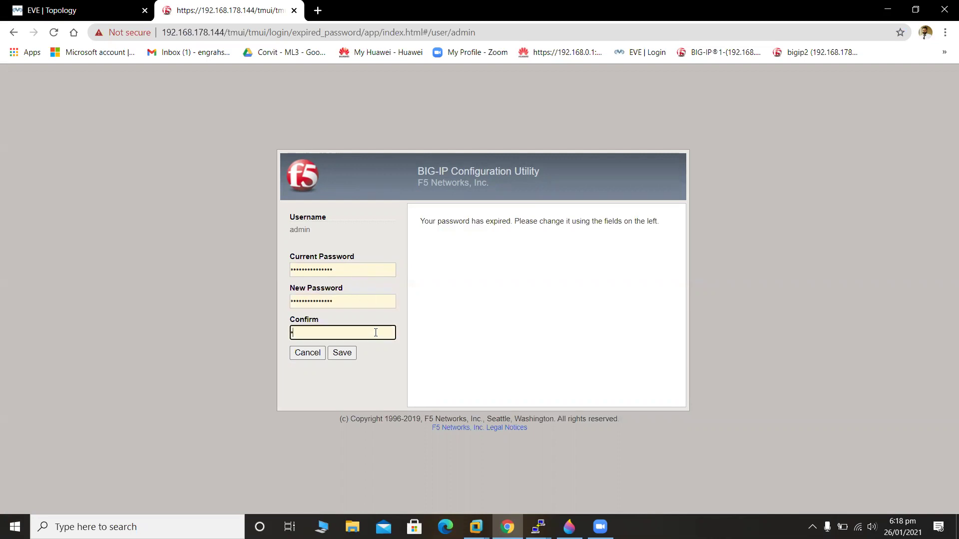
{"action": "type", "text": "••••••••••"}
{"action": "left_click", "coordinate": [335, 356]}
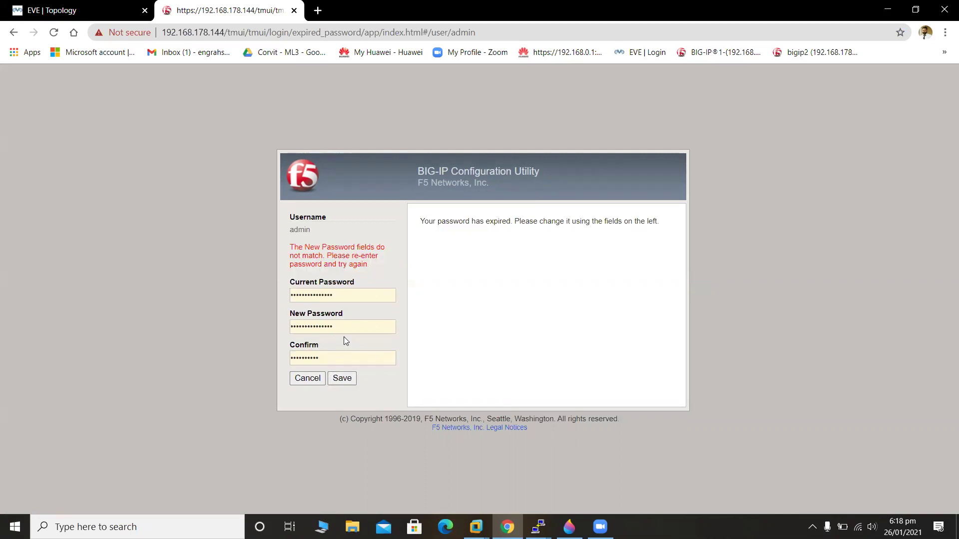
{"action": "left_click", "coordinate": [351, 359]}
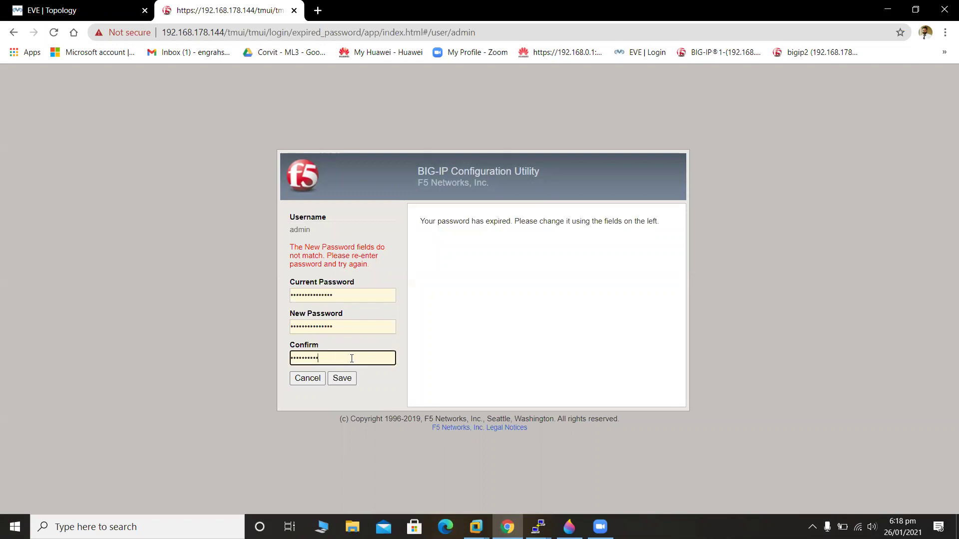
{"action": "key", "text": "BackSpace"}
{"action": "key", "text": "BackSpace"}
{"action": "key", "text": "BackSpace"}
{"action": "key", "text": "BackSpace"}
{"action": "key", "text": "BackSpace"}
{"action": "key", "text": "BackSpace"}
{"action": "key", "text": "BackSpace"}
{"action": "type", "text": "•••••••••"}
{"action": "left_click", "coordinate": [348, 380]}
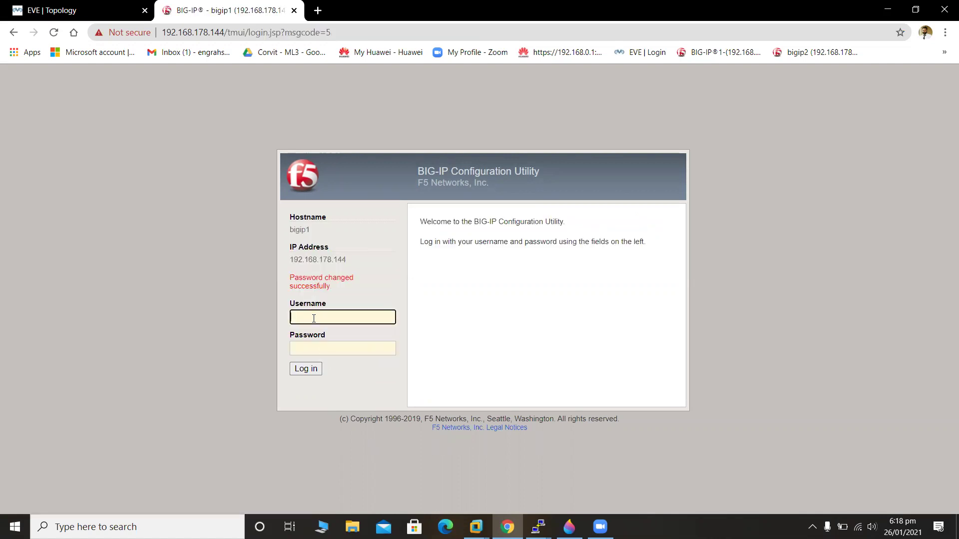
Log in to bigip1 with the new password and advance the Setup Utility past Introduction and License.
{"action": "type", "text": "admin"}
{"action": "key", "text": "Tab"}
{"action": "type", "text": "••••••••••••"}
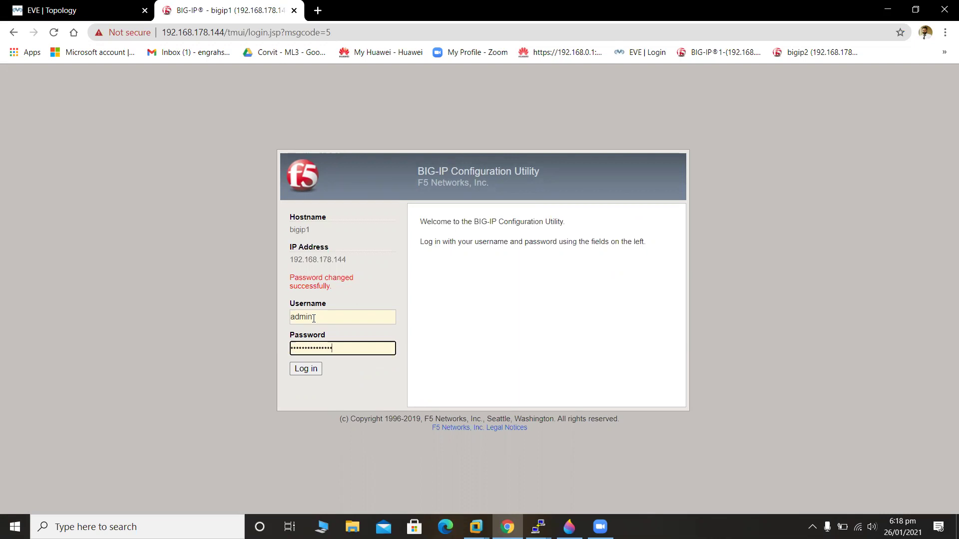
{"action": "left_click", "coordinate": [310, 372]}
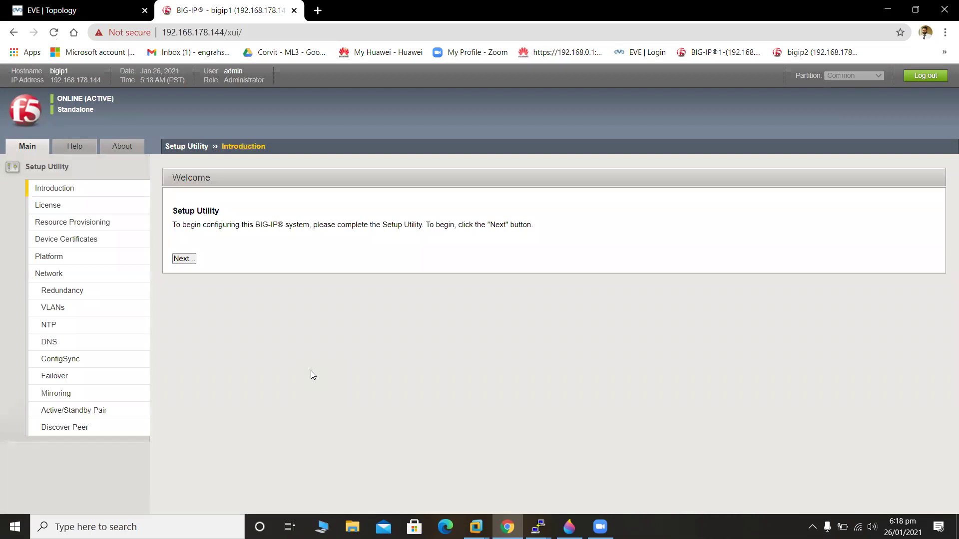
{"action": "left_click", "coordinate": [192, 259]}
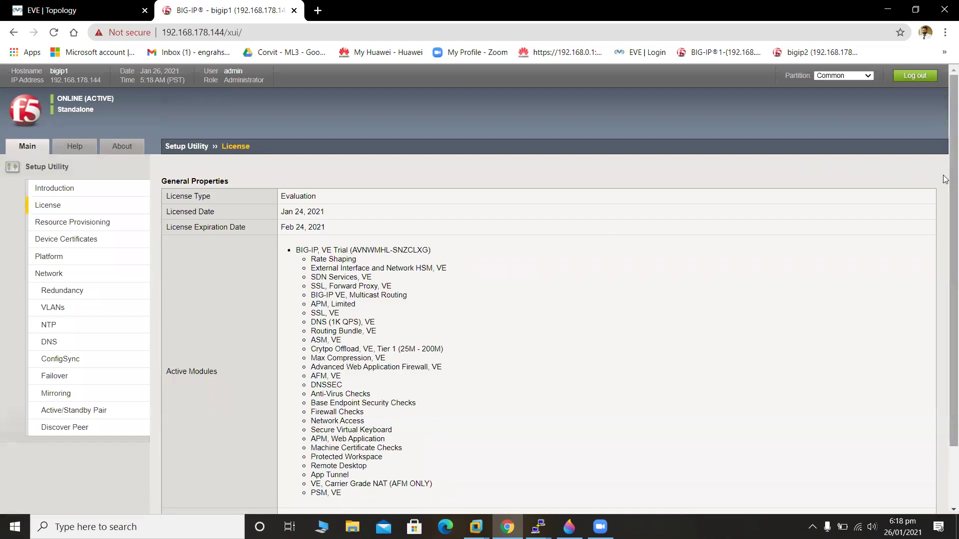
{"action": "scroll", "coordinate": [944, 175], "scroll_direction": "down", "scroll_amount": 2}
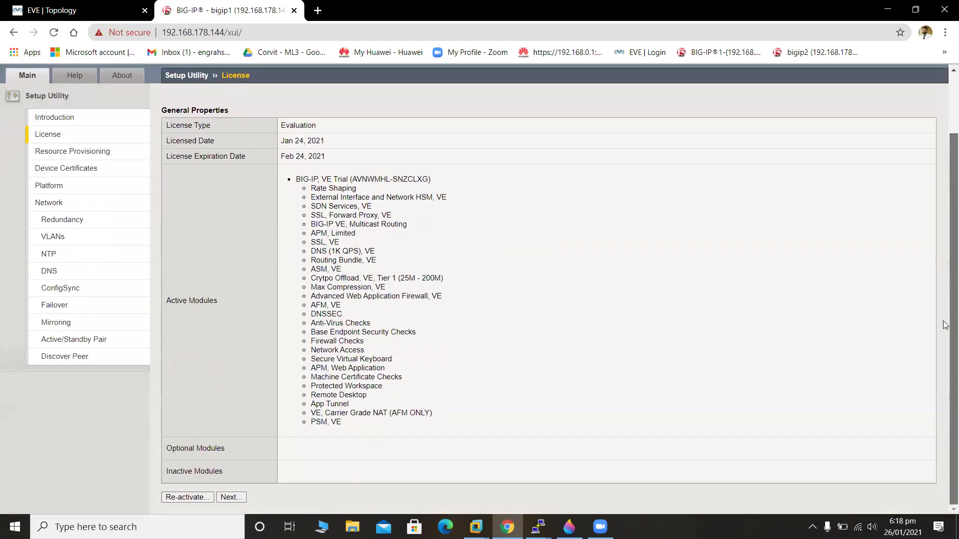
{"action": "left_click", "coordinate": [231, 497]}
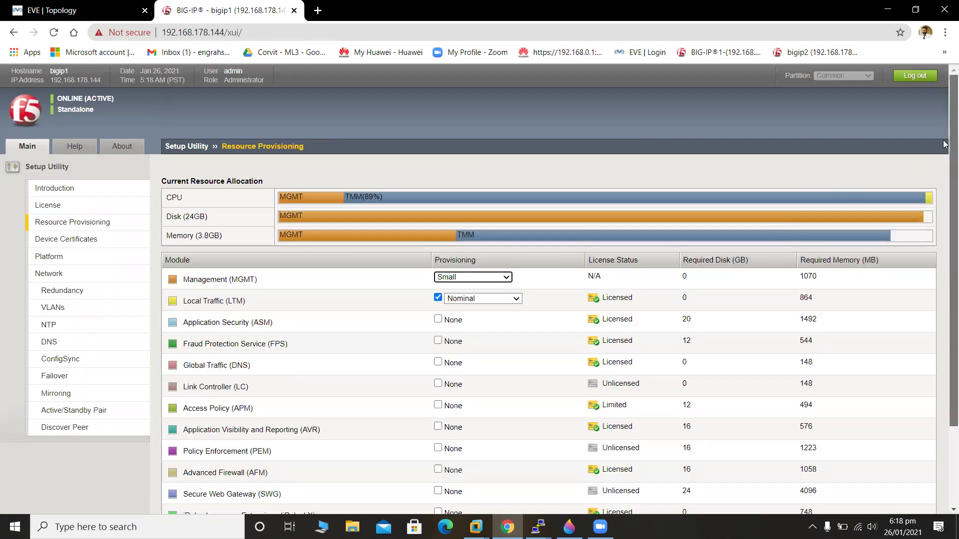
Keep default provisioning, load bigip2's login in a new tab, and pass Device Certificates.
{"action": "left_click_drag", "start_coordinate": [946, 208], "coordinate": [946, 286]}
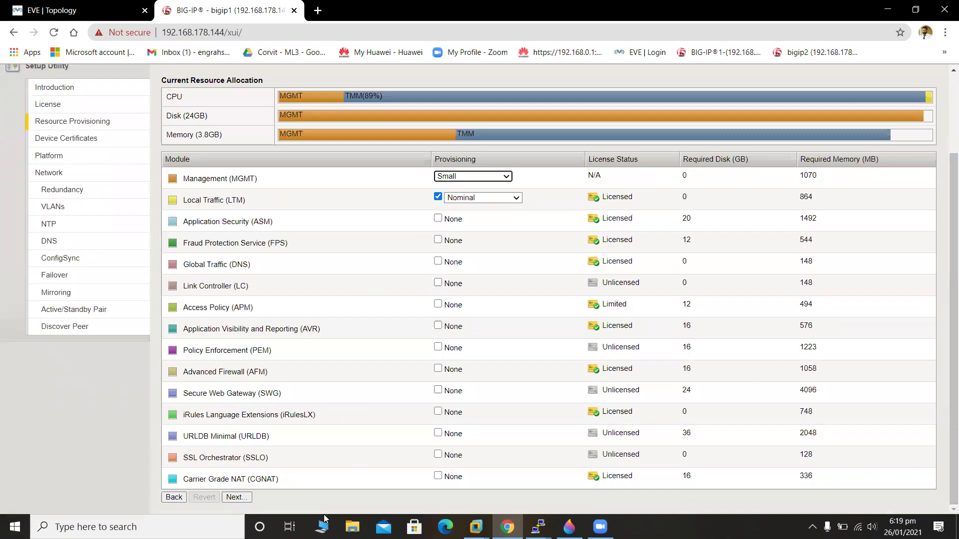
{"action": "left_click", "coordinate": [243, 501]}
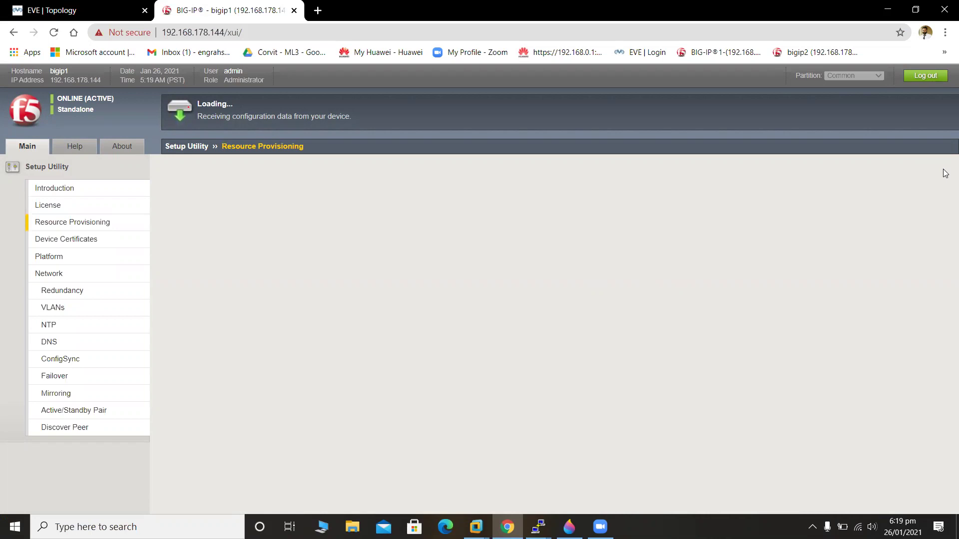
{"action": "left_click", "coordinate": [313, 11]}
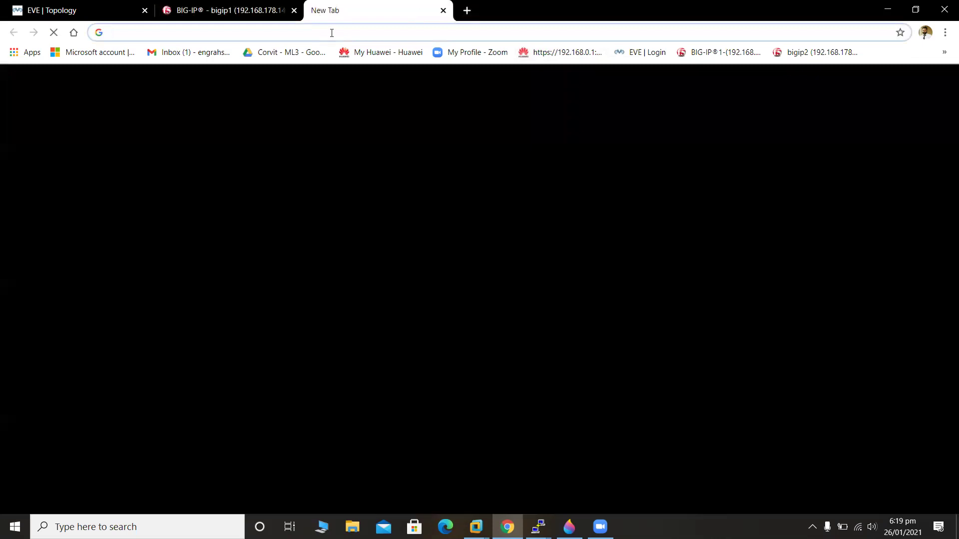
{"action": "left_click", "coordinate": [814, 52]}
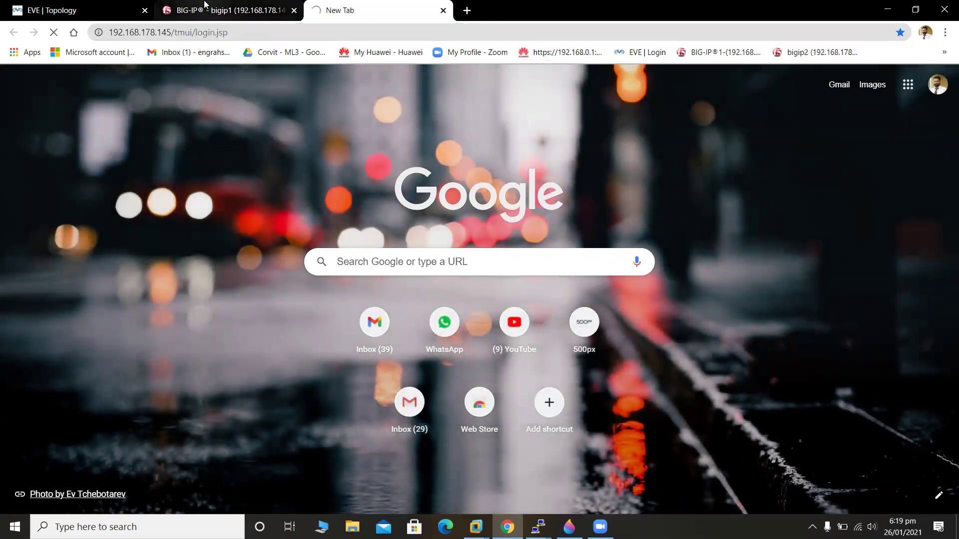
{"action": "left_click", "coordinate": [255, 5]}
{"action": "left_click", "coordinate": [274, 462]}
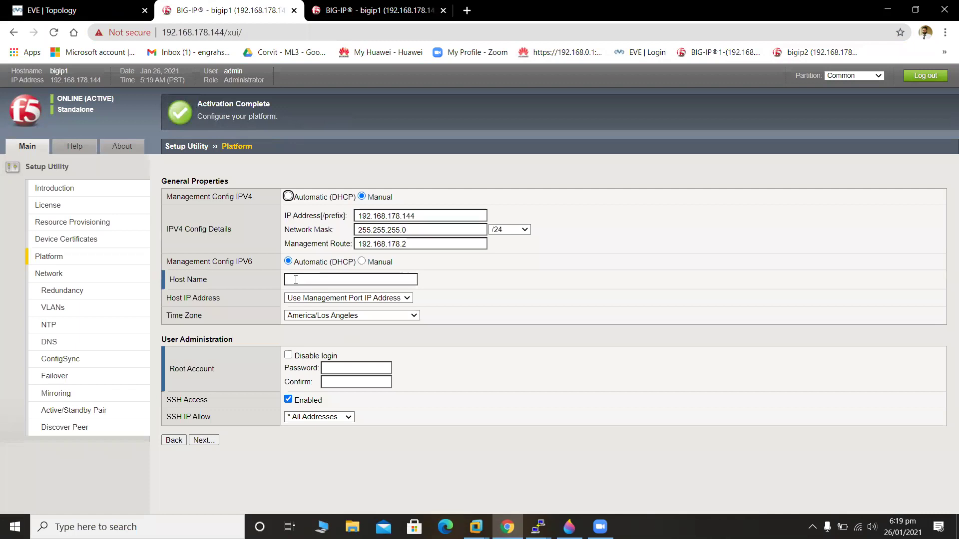
Set bigip1's host name to BIGIP1.COM.
{"action": "left_click", "coordinate": [295, 280]}
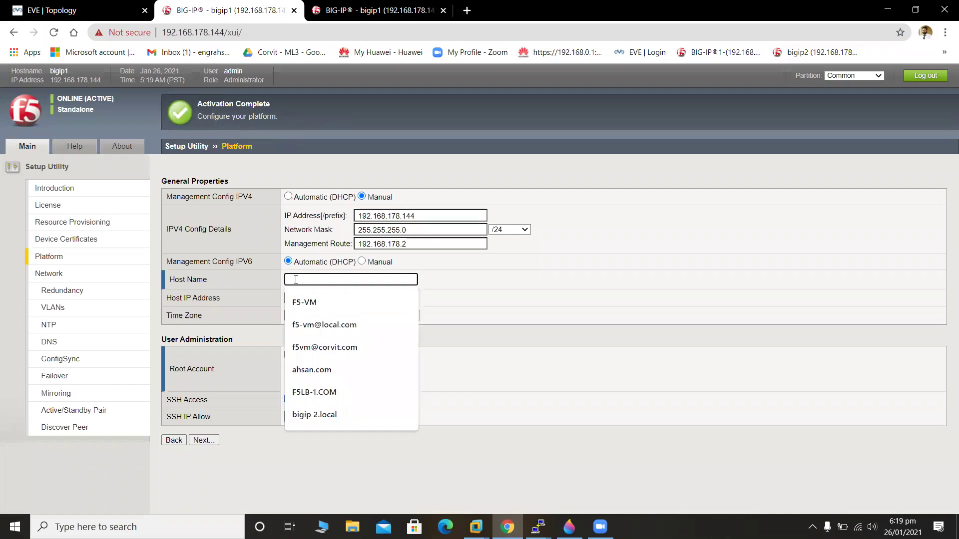
{"action": "type", "text": "BIG1P1.COM"}
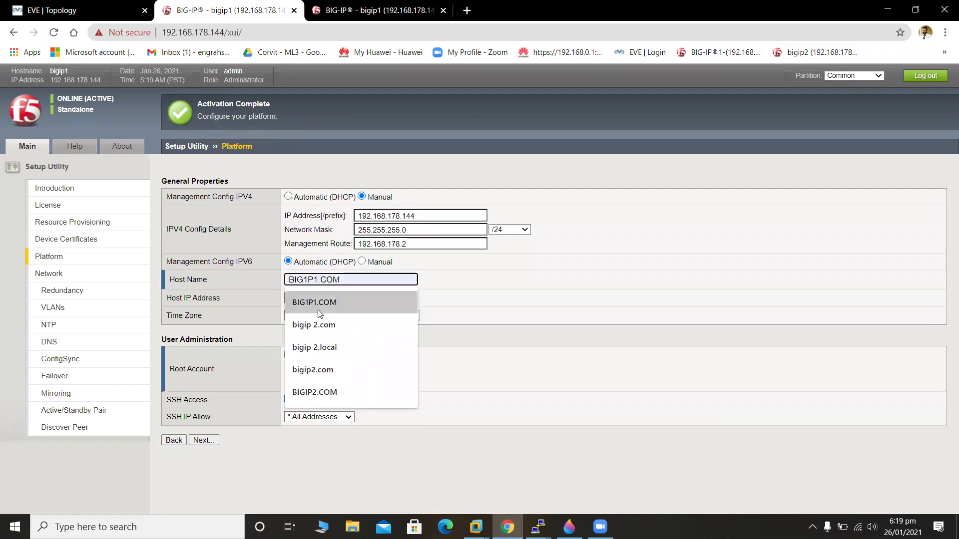
{"action": "left_click", "coordinate": [320, 313]}
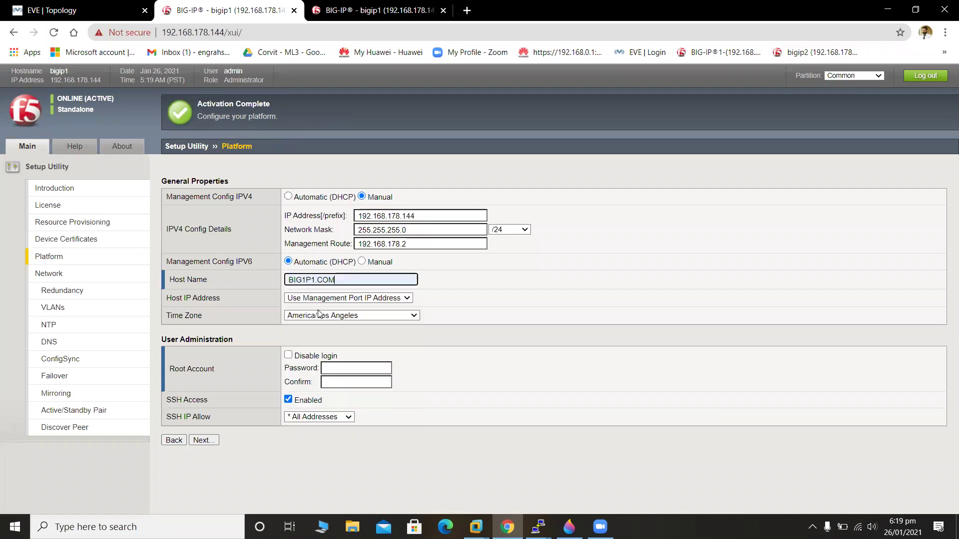
{"action": "left_click", "coordinate": [310, 280]}
{"action": "key", "text": "BackSpace"}
{"action": "key", "text": "BackSpace"}
{"action": "type", "text": "IP"}
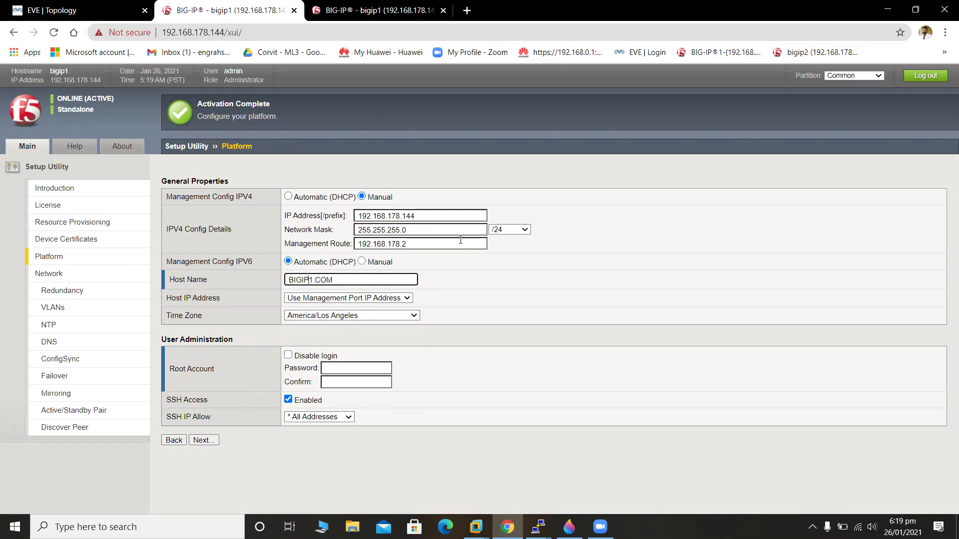
Enter and confirm the root account password, then submit the Platform settings.
{"action": "left_click", "coordinate": [334, 370]}
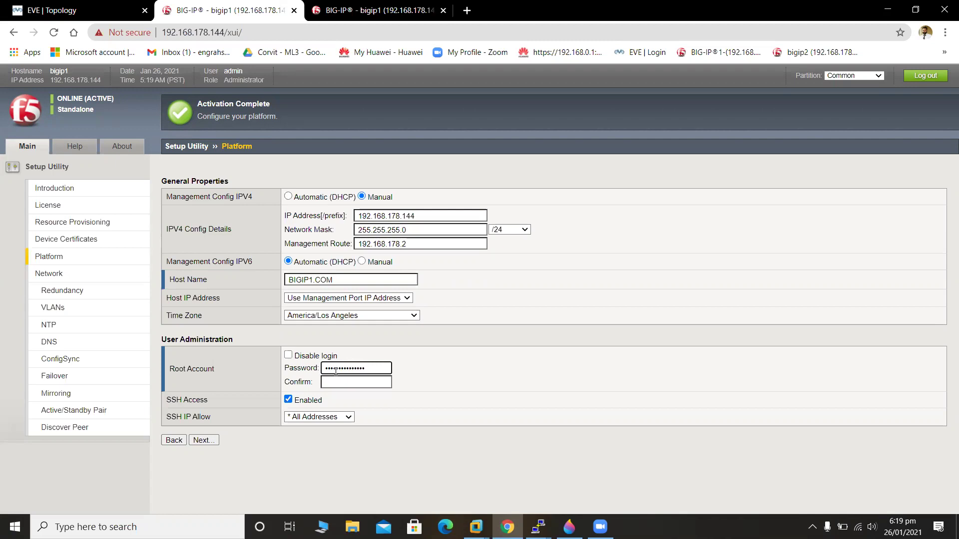
{"action": "left_click", "coordinate": [347, 381]}
{"action": "type", "text": "•••"}
{"action": "left_click", "coordinate": [212, 440]}
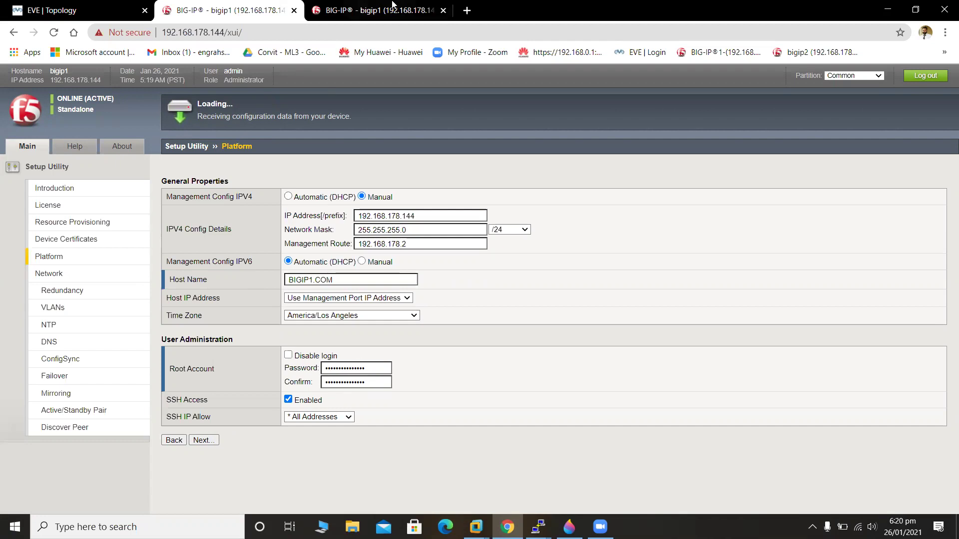
Log in to the second unit at 192.168.178.145 with the admin account.
{"action": "left_click", "coordinate": [392, 5]}
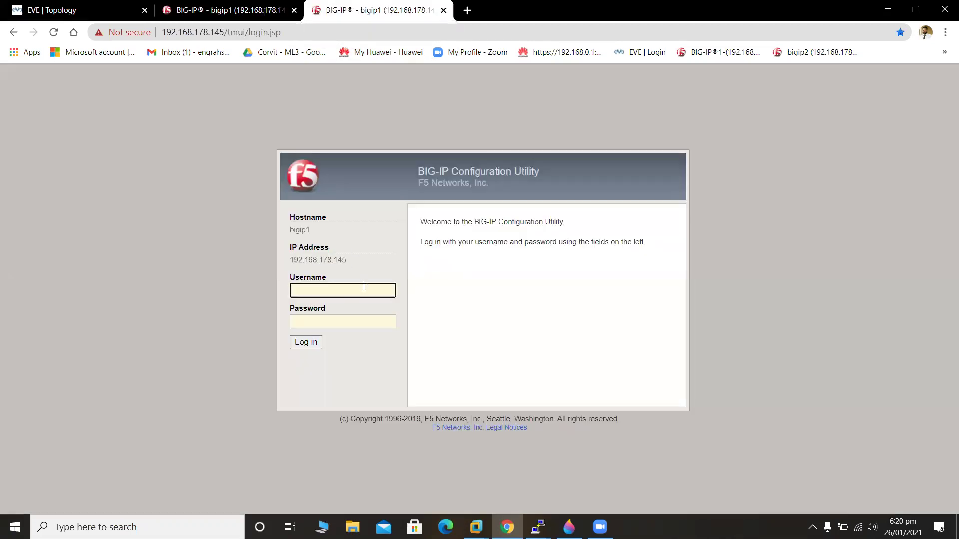
{"action": "type", "text": "admin"}
{"action": "left_click", "coordinate": [371, 320]}
{"action": "type", "text": "**********"}
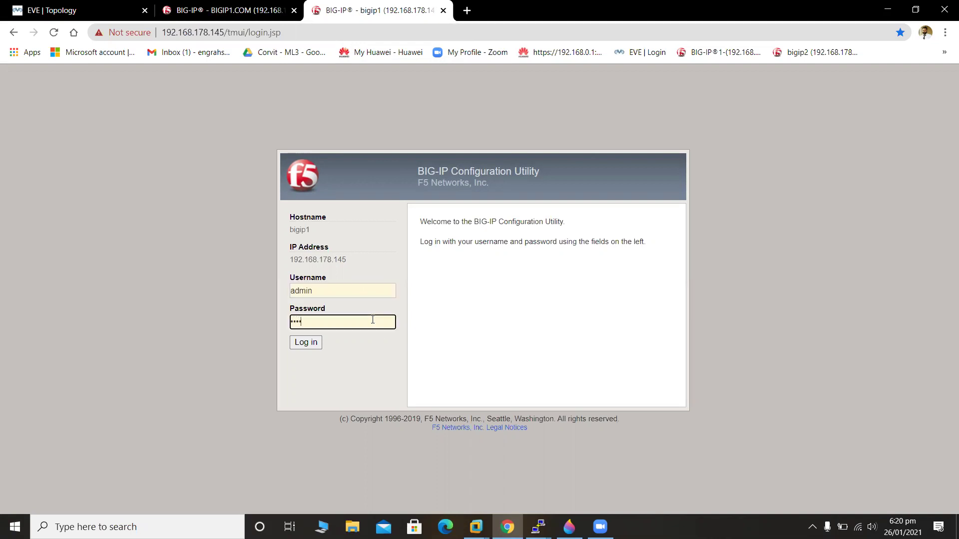
{"action": "type", "text": "***"}
{"action": "left_click", "coordinate": [316, 344]}
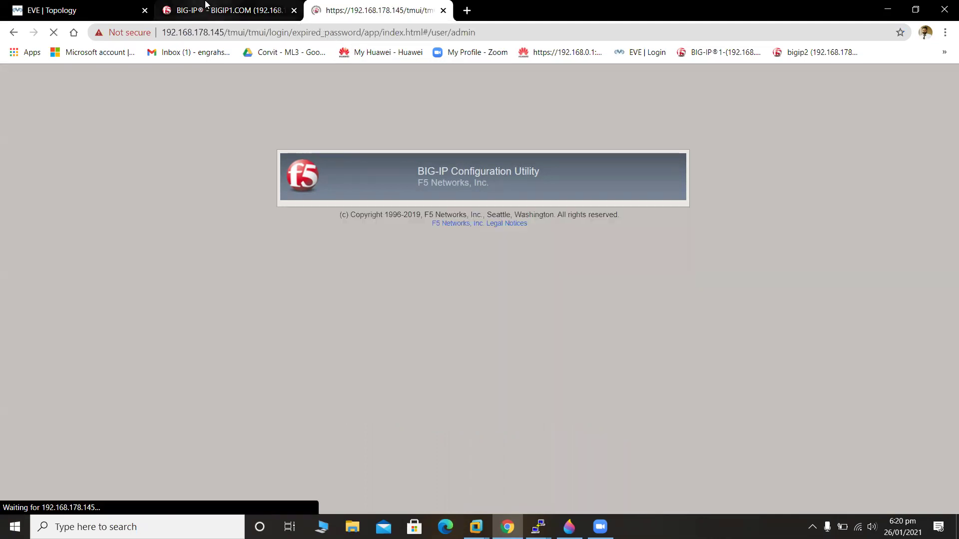
Finish bigip1's Setup Utility, then return to the second unit's expired-password page.
{"action": "left_click", "coordinate": [219, 7]}
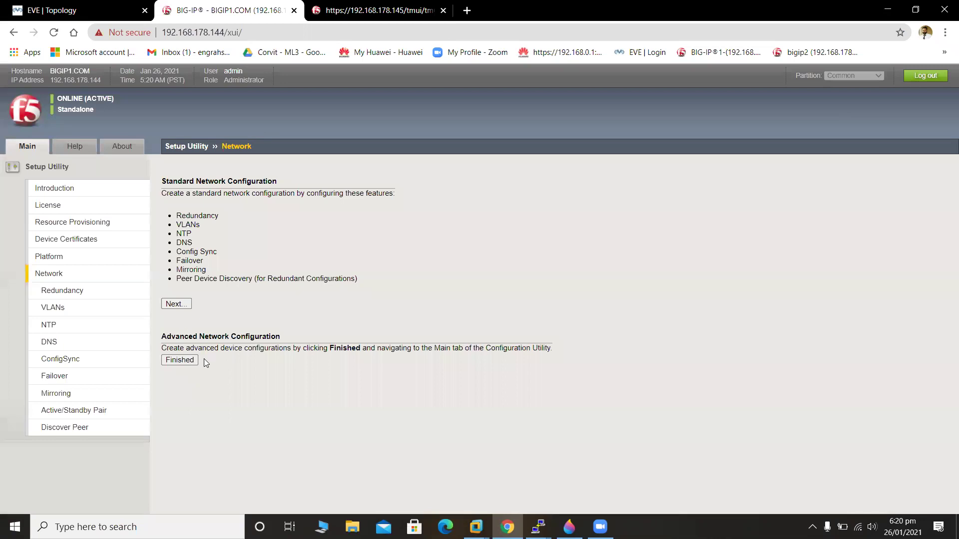
{"action": "left_click", "coordinate": [189, 360]}
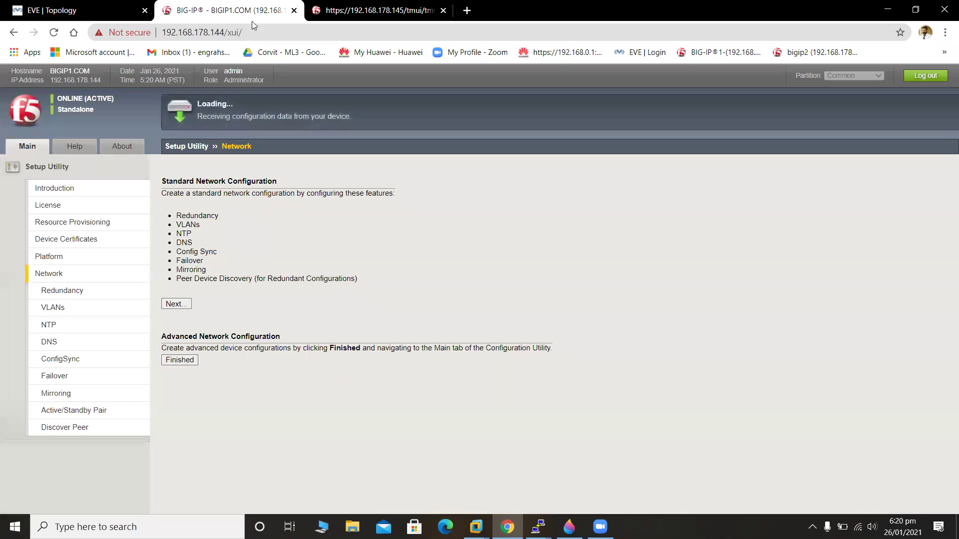
{"action": "left_click", "coordinate": [355, 10]}
Change the second unit's expired admin password by entering current, new and confirmation passwords.
{"action": "left_click", "coordinate": [375, 272]}
{"action": "type", "text": "admin12345"}
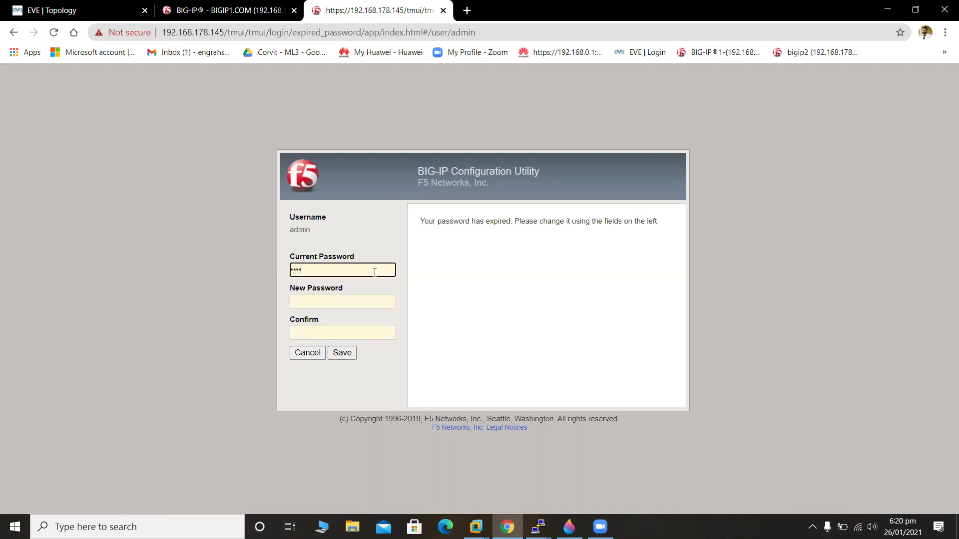
{"action": "type", "text": "12"}
{"action": "left_click", "coordinate": [383, 305]}
{"action": "type", "text": "admin@1234"}
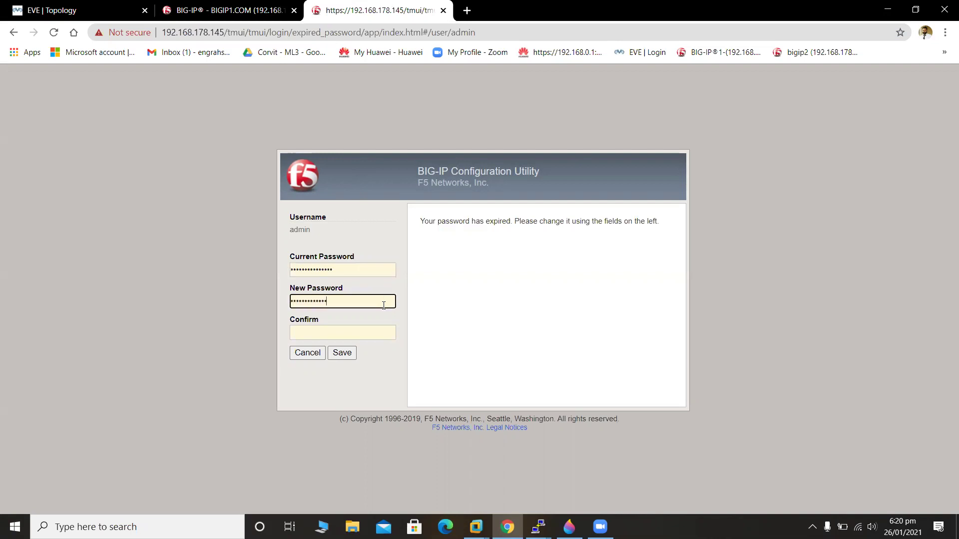
{"action": "left_click", "coordinate": [390, 333]}
{"action": "type", "text": "admin123"}
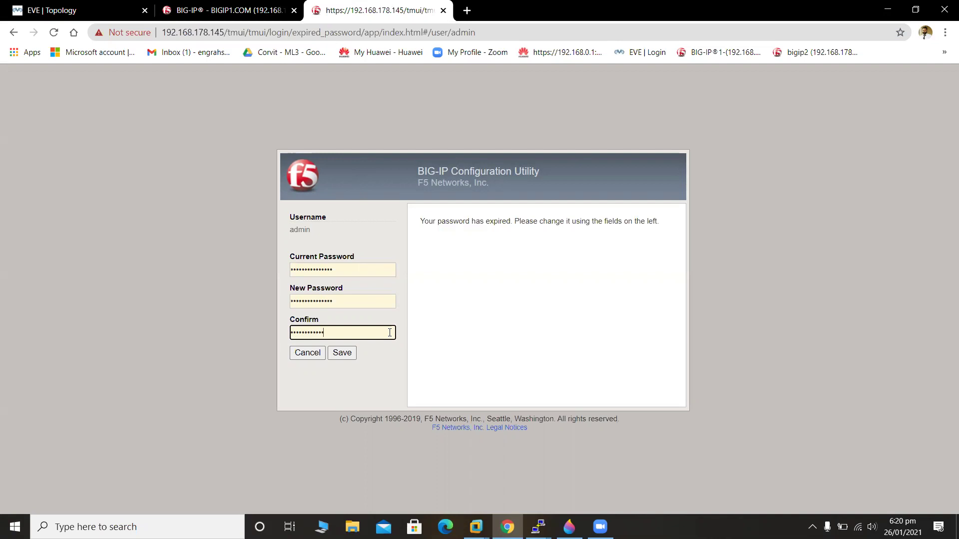
{"action": "left_click", "coordinate": [351, 354]}
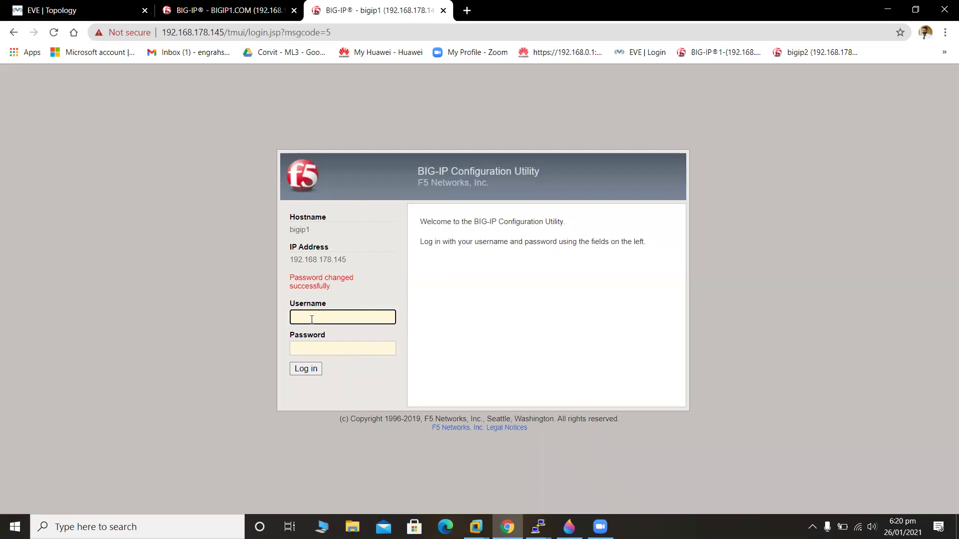
Log in to 192.168.178.145 with the new password, then return to BIGIP1.COM.
{"action": "type", "text": "admin"}
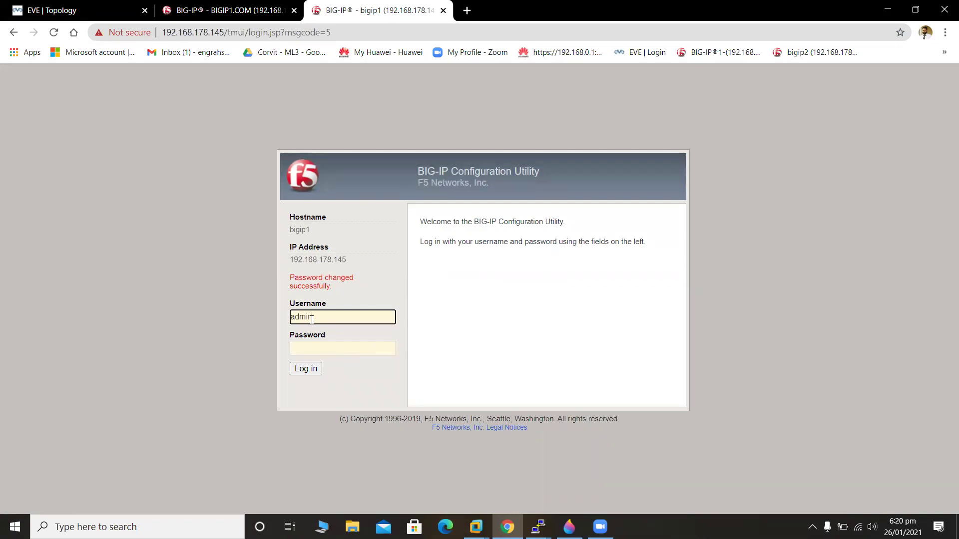
{"action": "left_click", "coordinate": [326, 350]}
{"action": "type", "text": "•••••••••"}
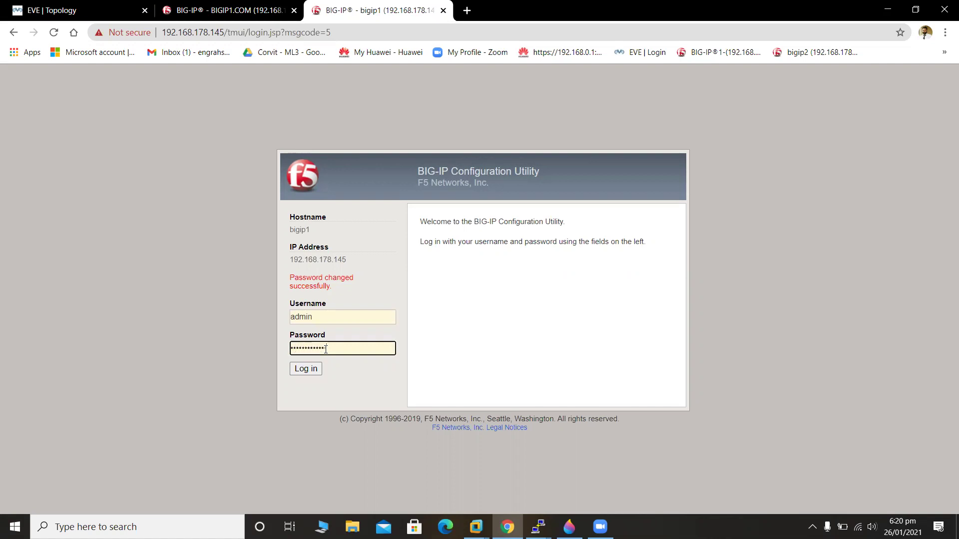
{"action": "left_click", "coordinate": [306, 369]}
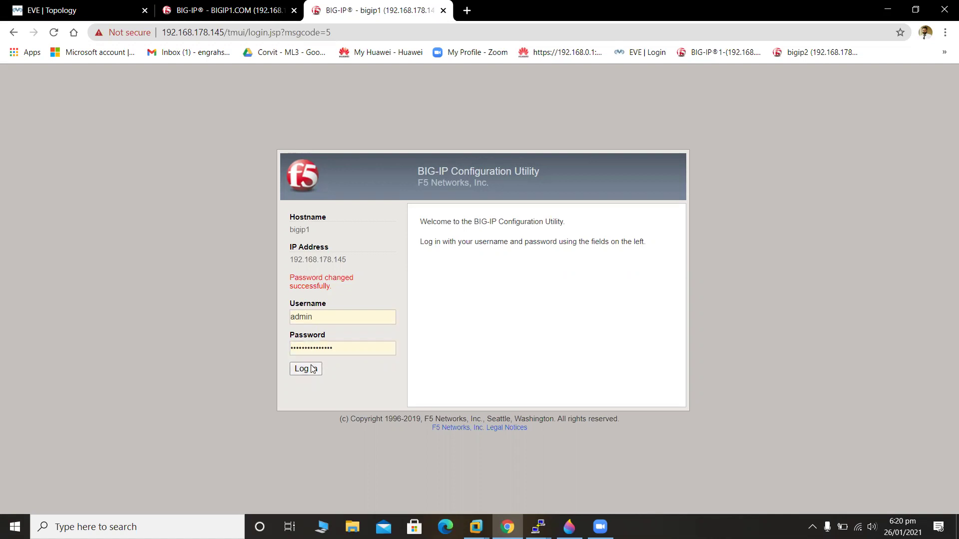
{"action": "left_click", "coordinate": [210, 7]}
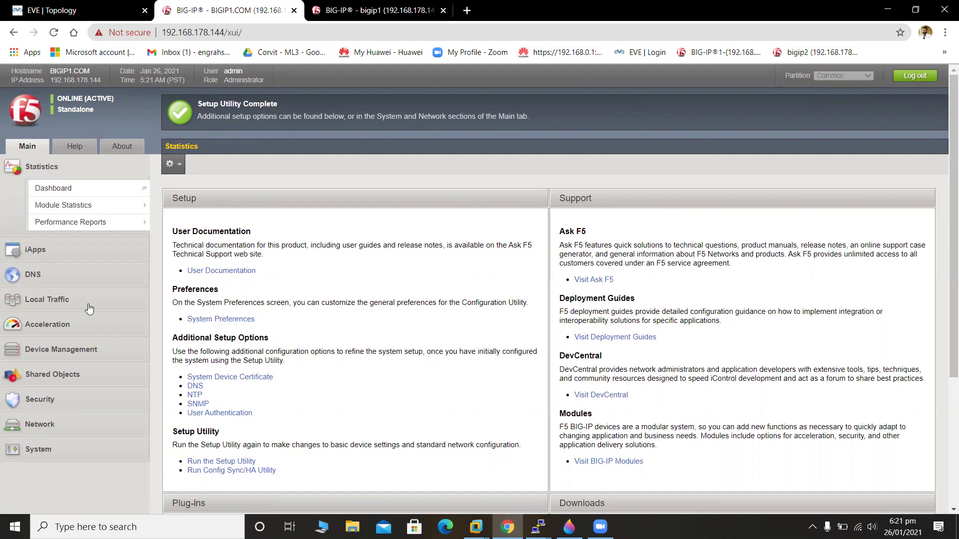
Go to Network > VLANs > VLAN List on BIGIP1.COM and start a new VLAN.
{"action": "left_click", "coordinate": [68, 434]}
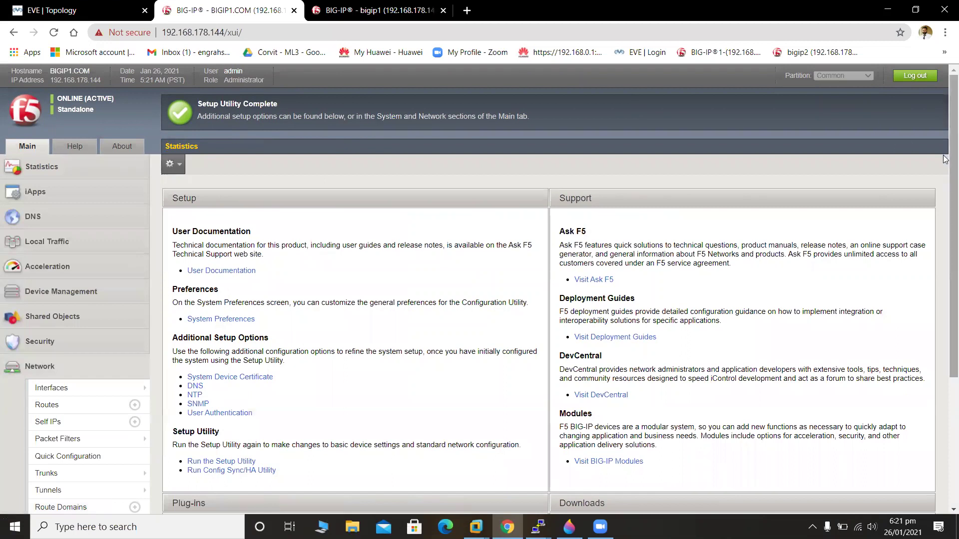
{"action": "scroll", "coordinate": [945, 213], "scroll_direction": "down", "scroll_amount": 1}
{"action": "scroll", "coordinate": [945, 214], "scroll_direction": "down", "scroll_amount": 2}
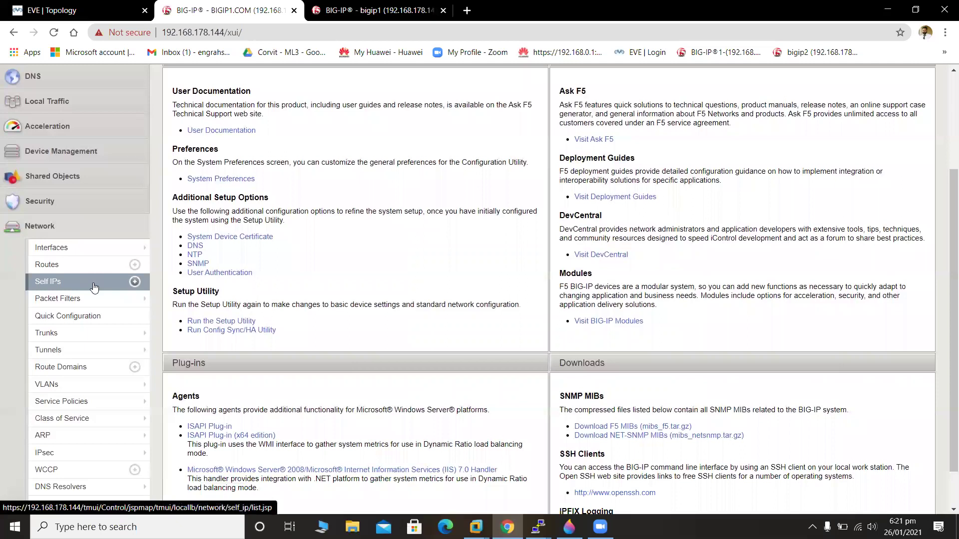
{"action": "left_click", "coordinate": [120, 390]}
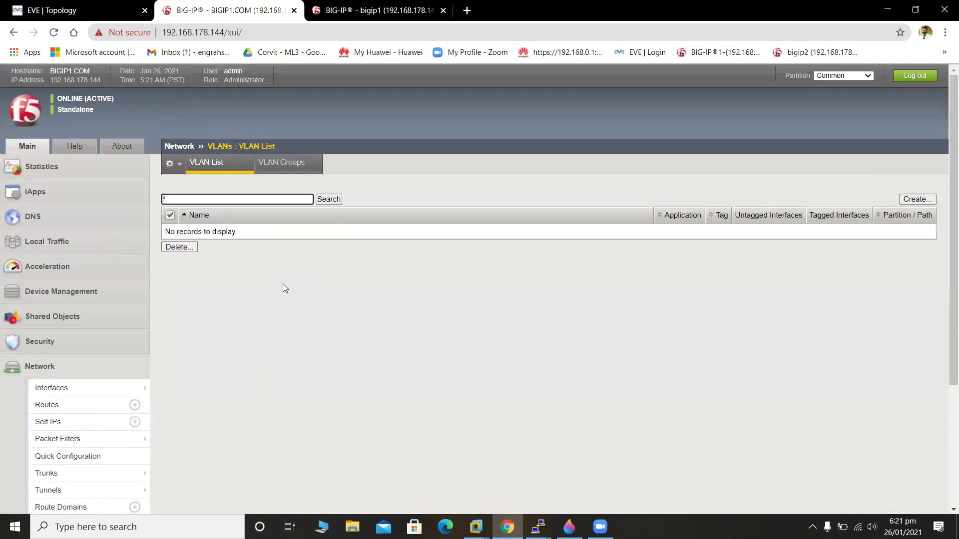
{"action": "left_click", "coordinate": [913, 199]}
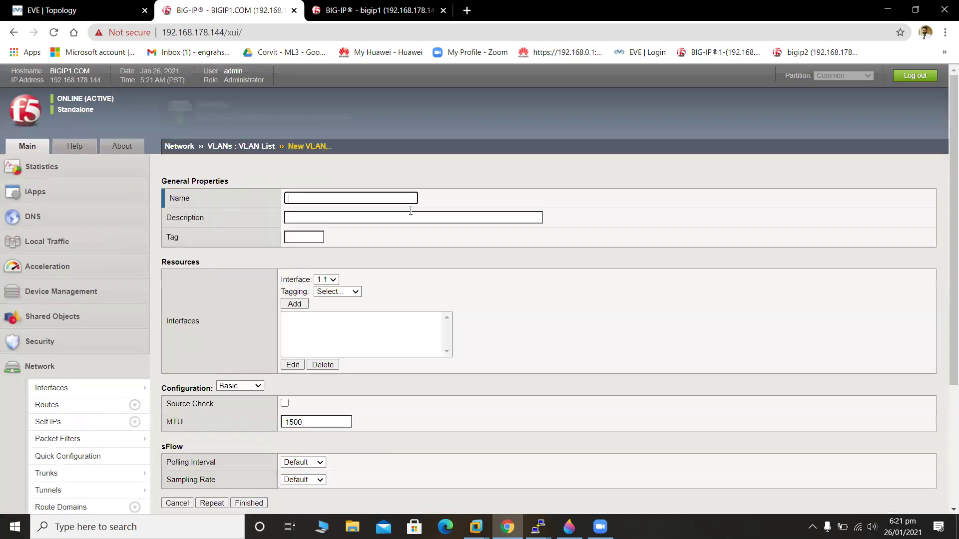
Name the VLAN InternalVlan and add interface 1.1 as untagged.
{"action": "left_click", "coordinate": [315, 198]}
{"action": "left_click", "coordinate": [315, 197]}
{"action": "type", "text": "InternalVlan"}
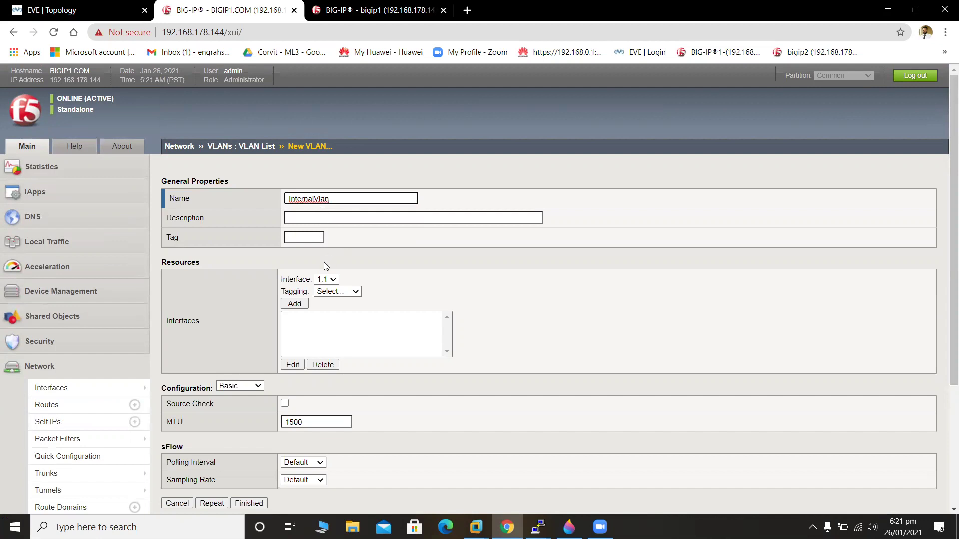
{"action": "left_click", "coordinate": [331, 282]}
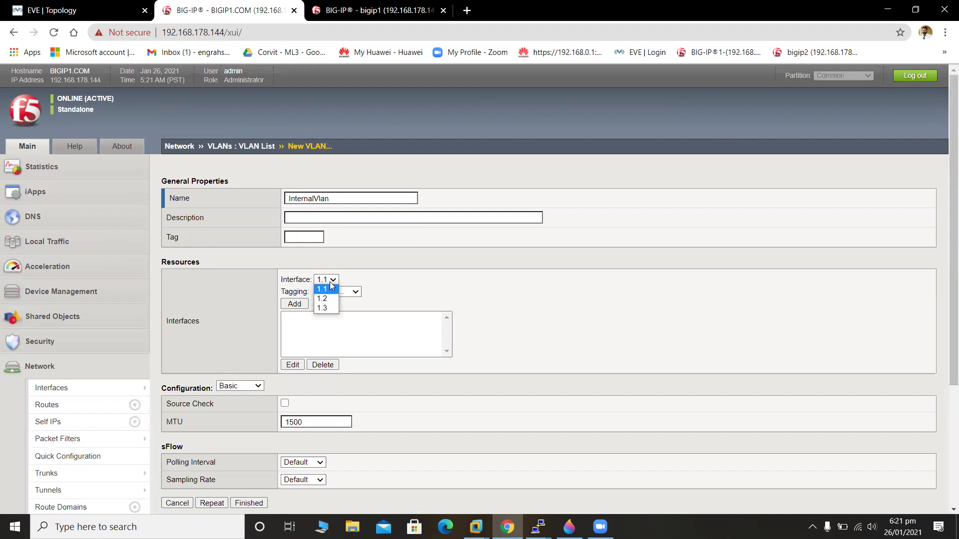
{"action": "left_click", "coordinate": [330, 282]}
{"action": "left_click", "coordinate": [341, 293]}
{"action": "left_click", "coordinate": [344, 320]}
{"action": "left_click", "coordinate": [292, 304]}
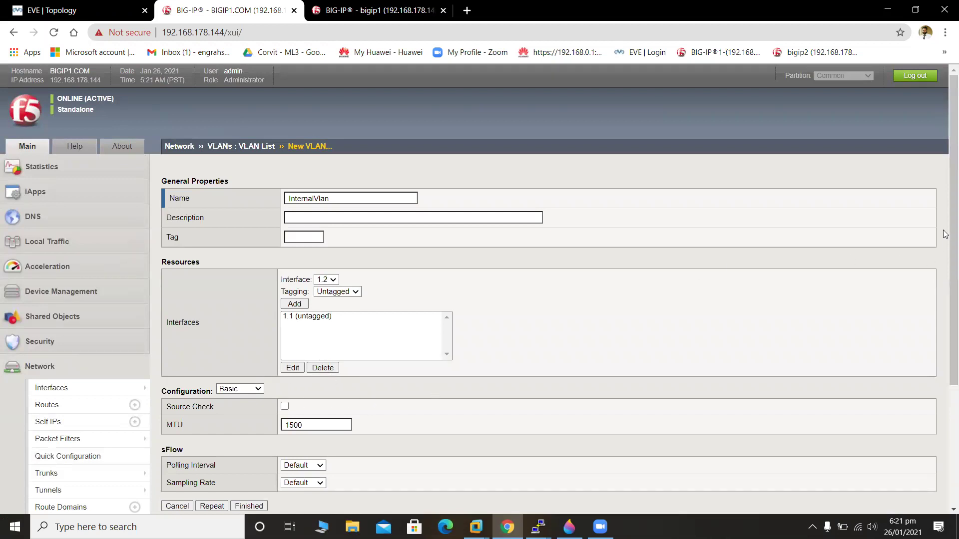
Check the EVE-NG topology diagram, then return to the VLAN form.
{"action": "left_click_drag", "start_coordinate": [946, 234], "coordinate": [946, 351]}
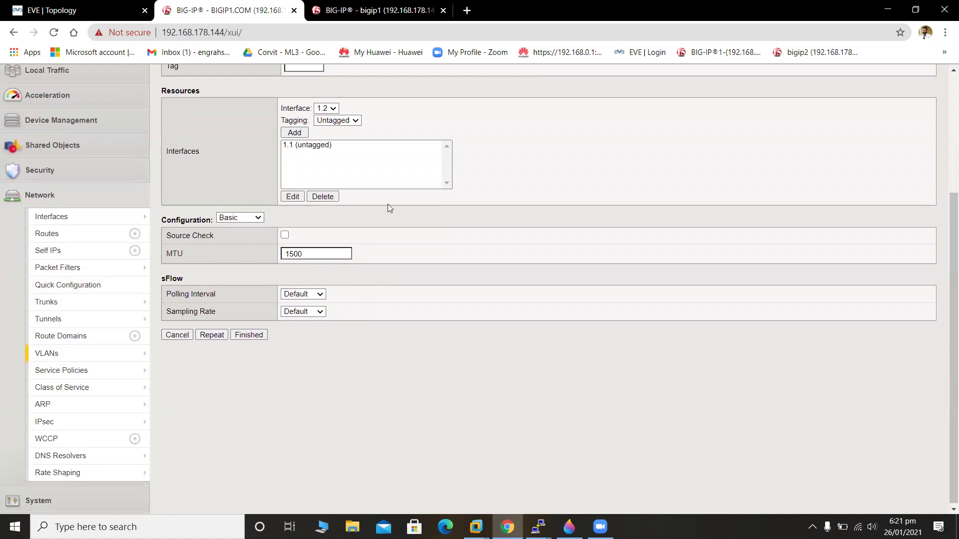
{"action": "left_click", "coordinate": [43, 6]}
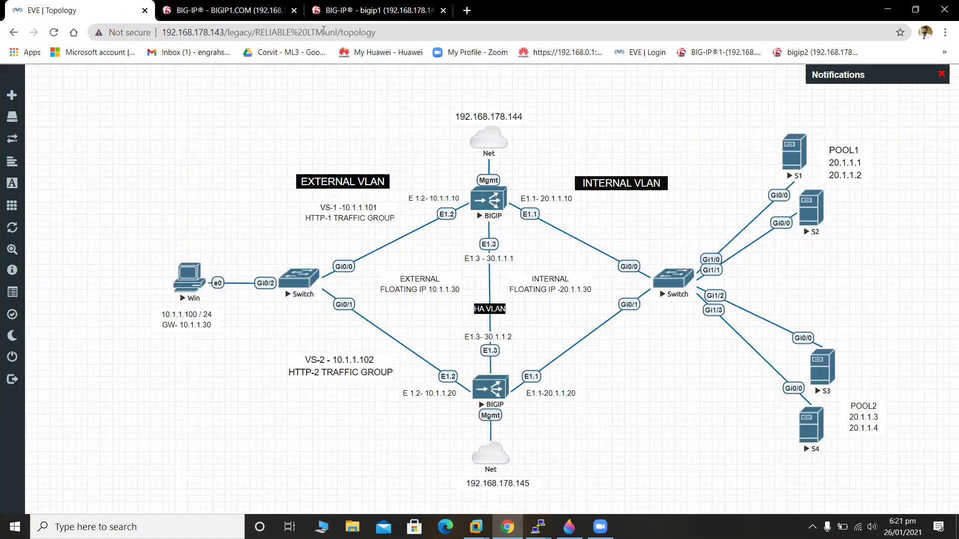
{"action": "left_click", "coordinate": [234, 10]}
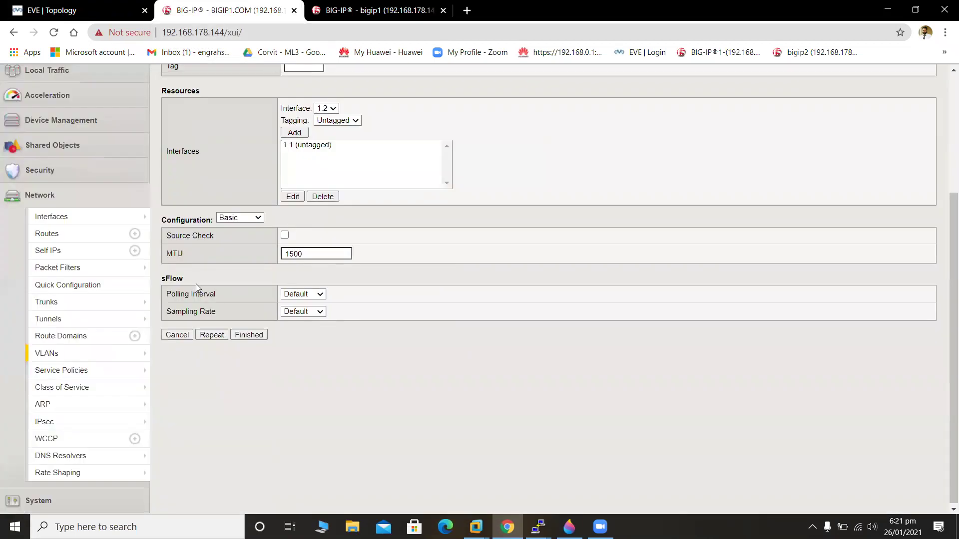
Save InternalVlan with Repeat, then name the next VLAN ExternalVlan and add interface 1.2 untagged.
{"action": "left_click", "coordinate": [218, 338]}
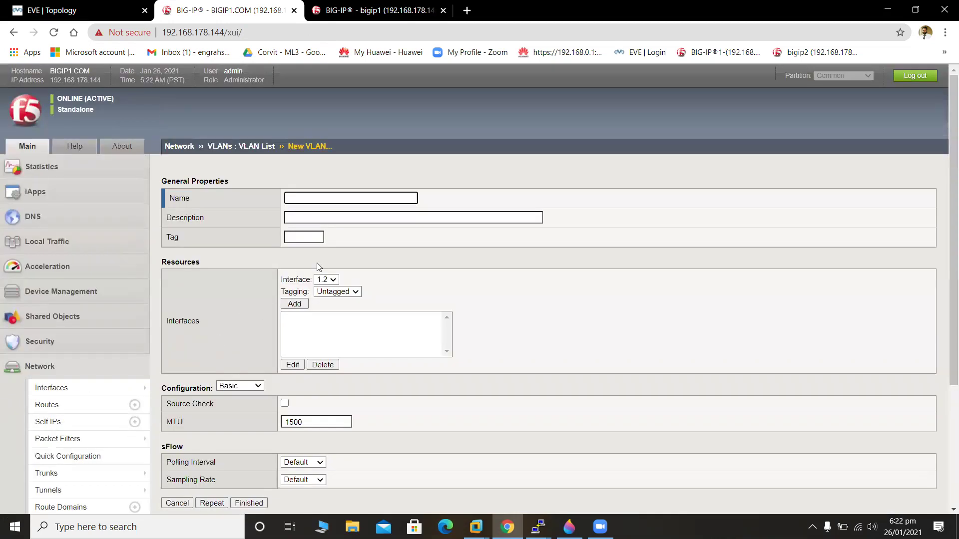
{"action": "type", "text": "External"}
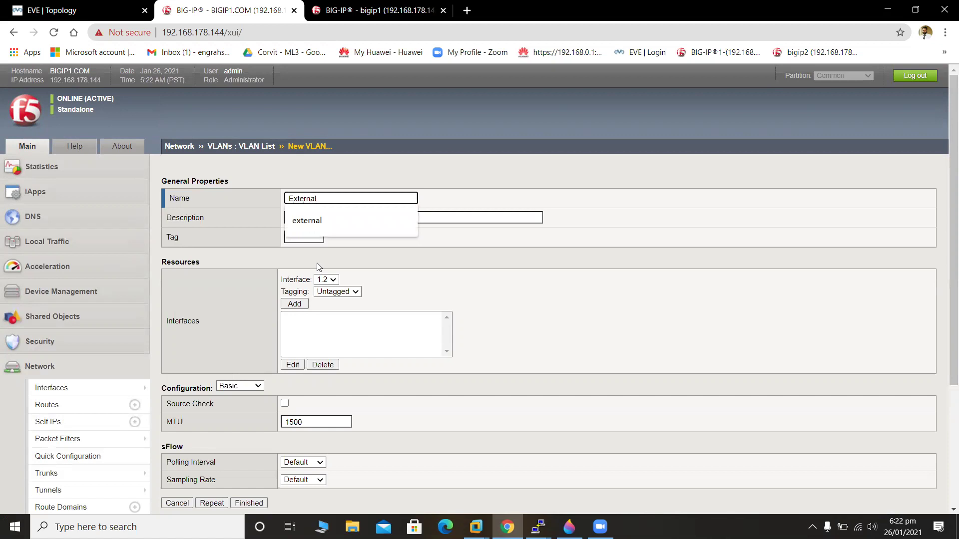
{"action": "type", "text": "Vlan"}
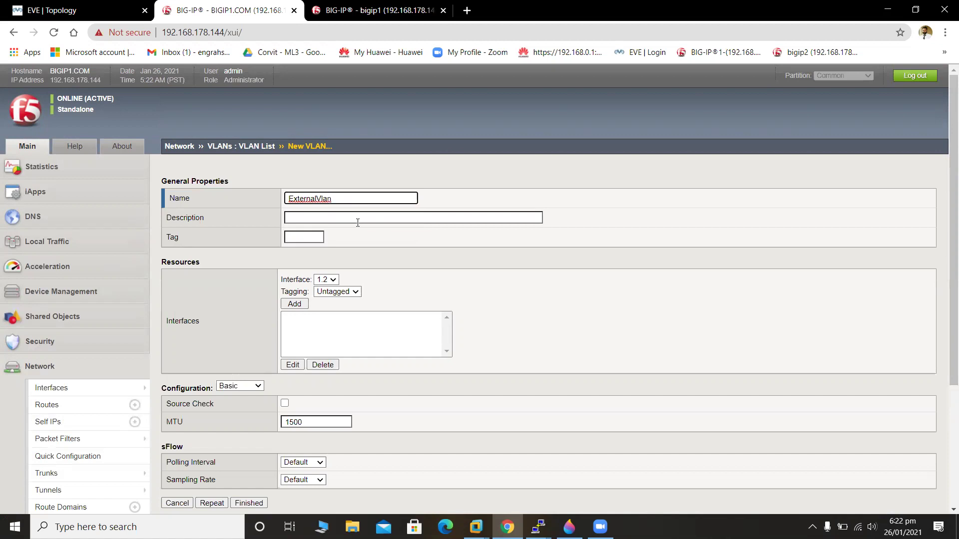
{"action": "left_click", "coordinate": [301, 305]}
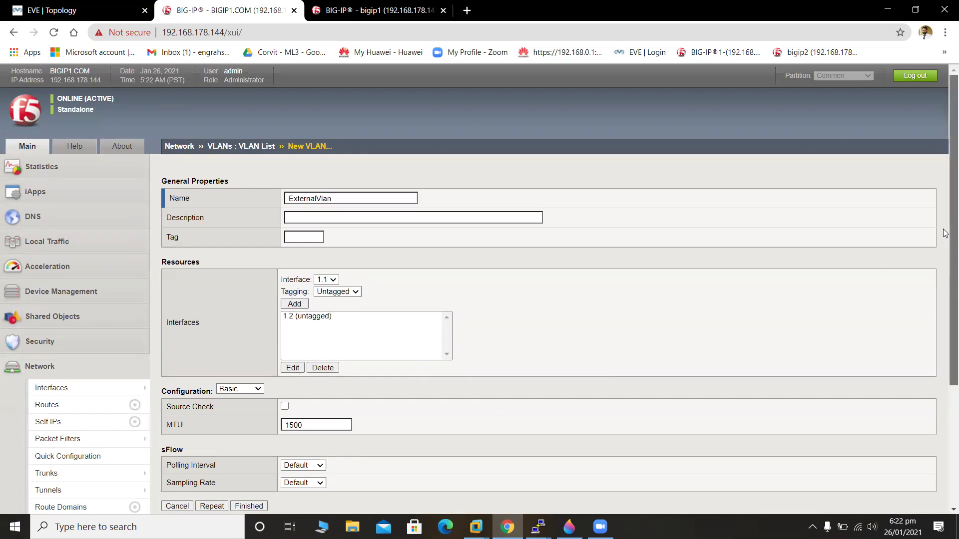
{"action": "left_click_drag", "start_coordinate": [953, 235], "coordinate": [954, 354]}
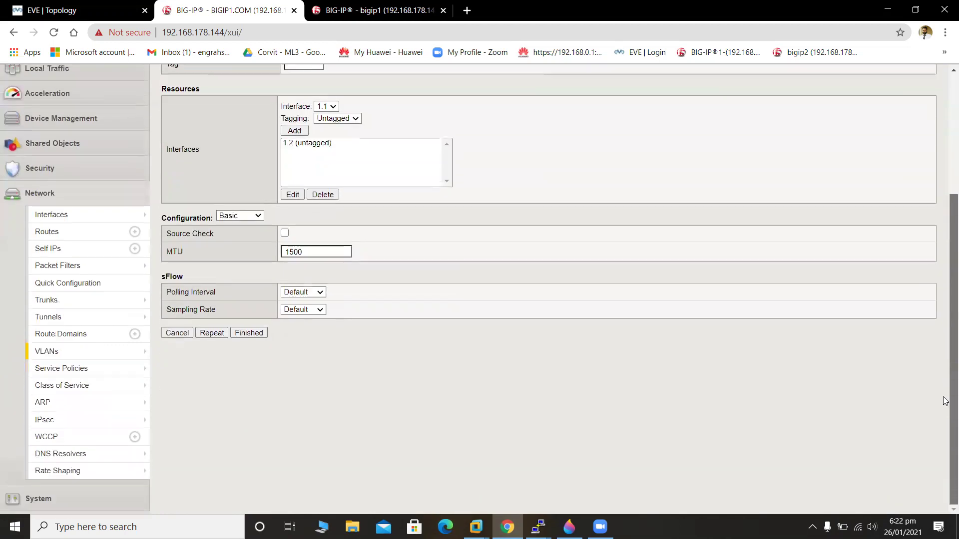
Save ExternalVlan, then create HAVlan with interface 1.3 untagged and finish.
{"action": "left_click", "coordinate": [221, 336]}
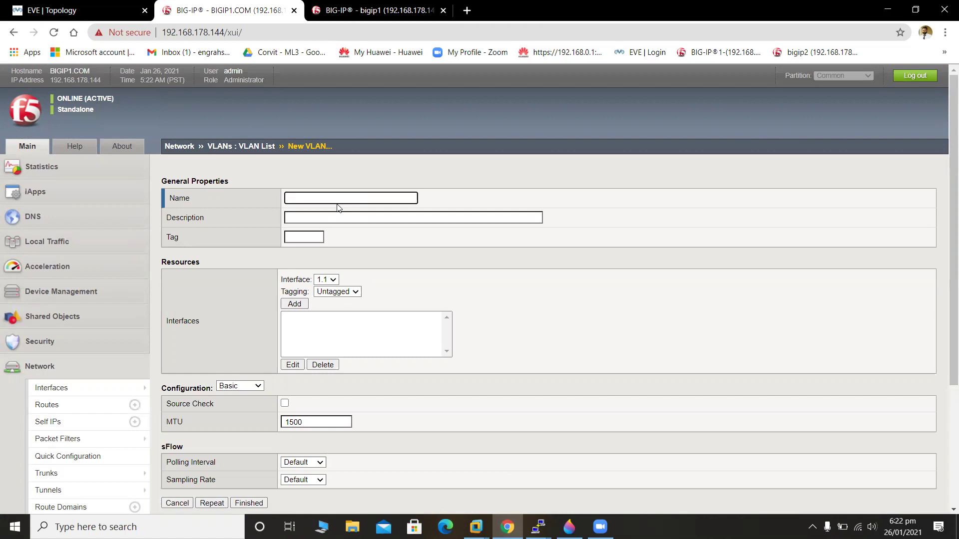
{"action": "type", "text": "HAVlan"}
{"action": "left_click", "coordinate": [333, 281]}
{"action": "left_click", "coordinate": [335, 308]}
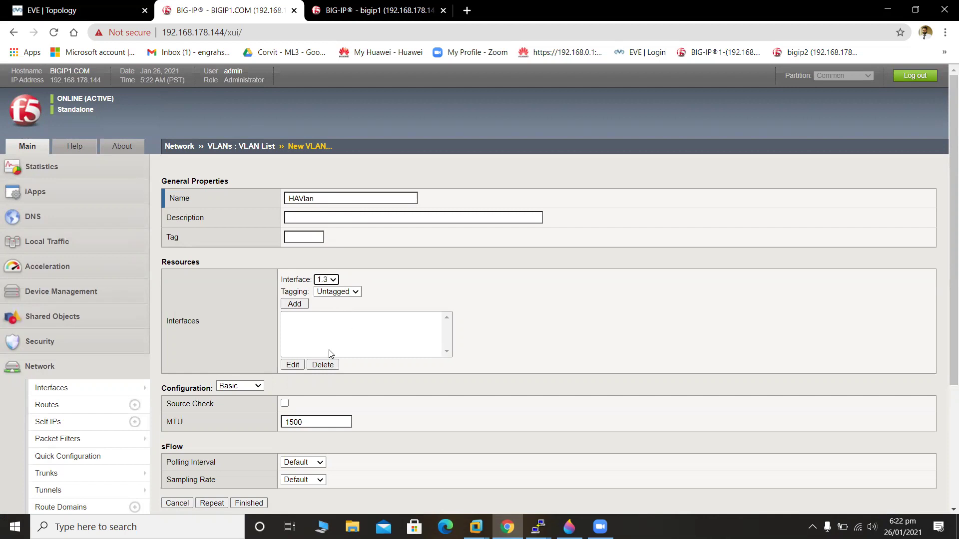
{"action": "left_click", "coordinate": [294, 305]}
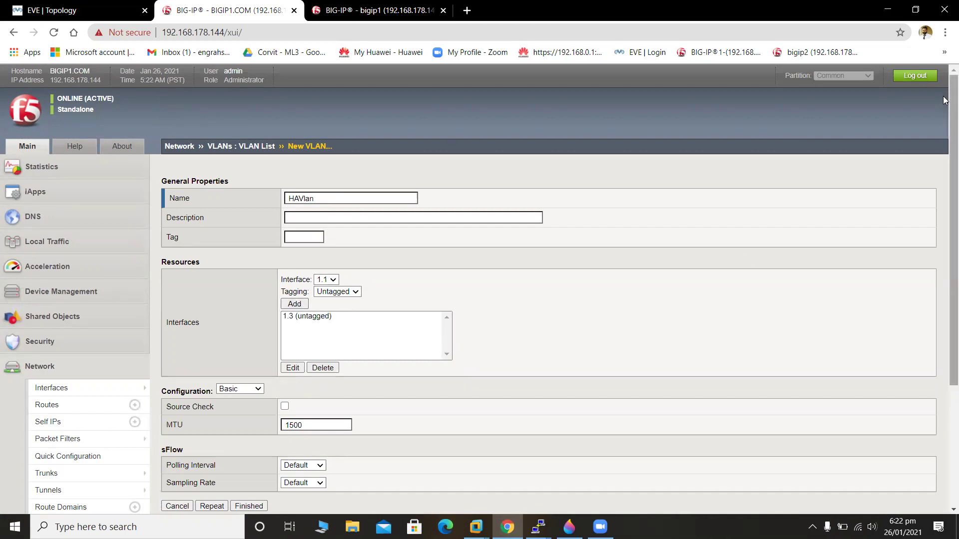
{"action": "scroll", "coordinate": [945, 127], "scroll_direction": "down", "scroll_amount": 3}
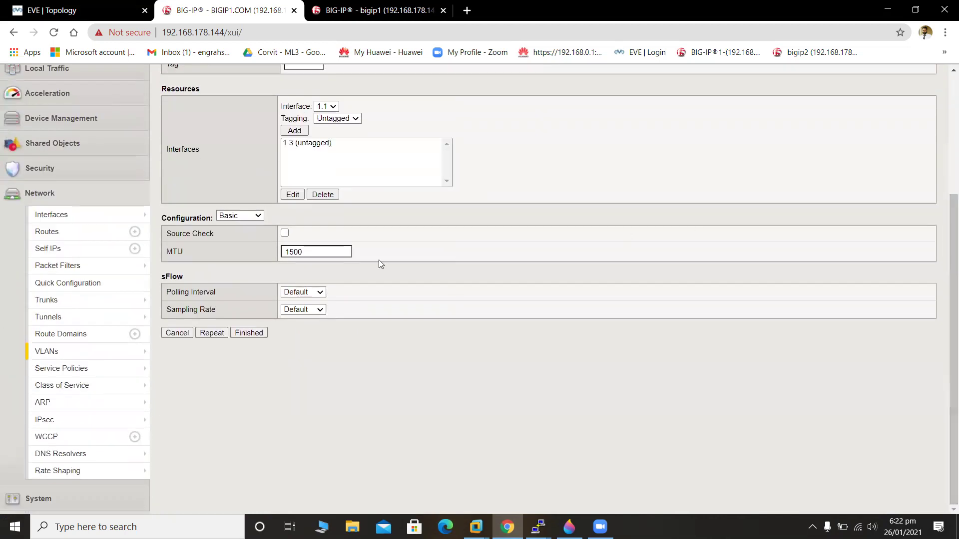
{"action": "left_click", "coordinate": [247, 334]}
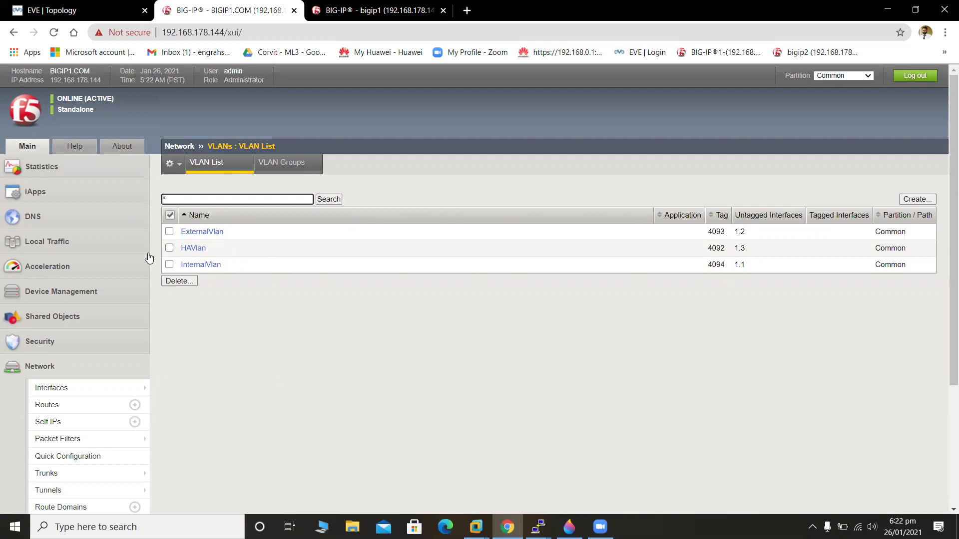
Go to Network > Self IPs to view the still-empty Self IP List.
{"action": "mouse_move", "coordinate": [68, 395]}
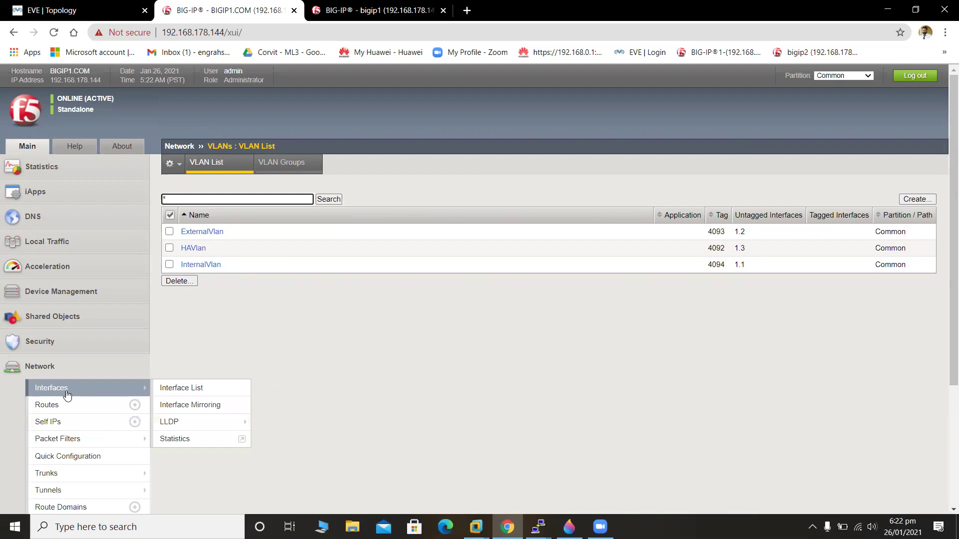
{"action": "mouse_move", "coordinate": [63, 439]}
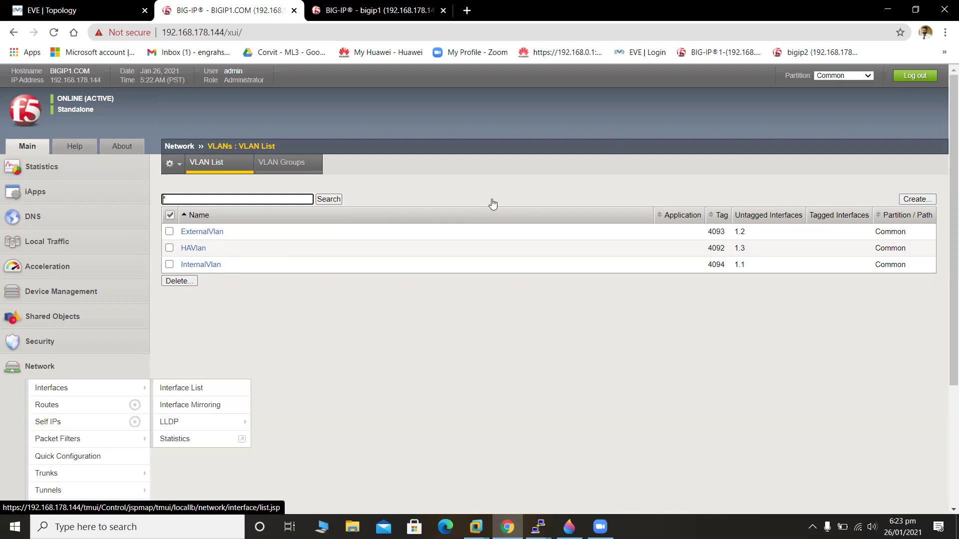
{"action": "scroll", "coordinate": [945, 322], "scroll_direction": "down", "scroll_amount": 2}
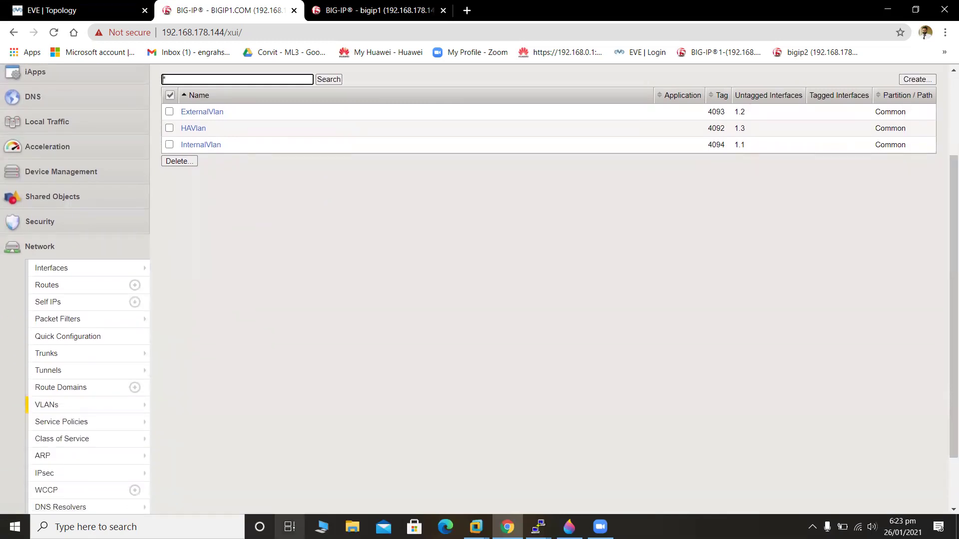
{"action": "mouse_move", "coordinate": [91, 347]}
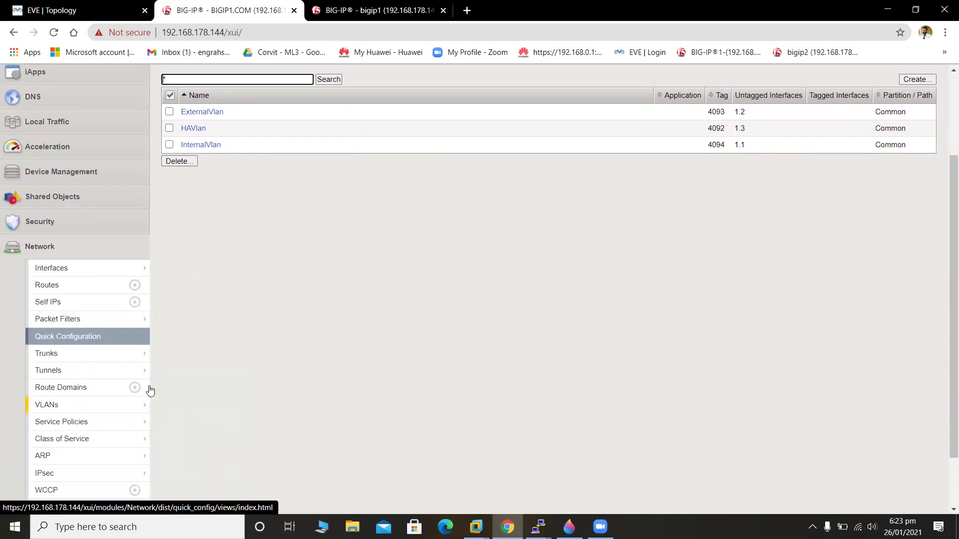
{"action": "scroll", "coordinate": [946, 254], "scroll_direction": "down", "scroll_amount": 2}
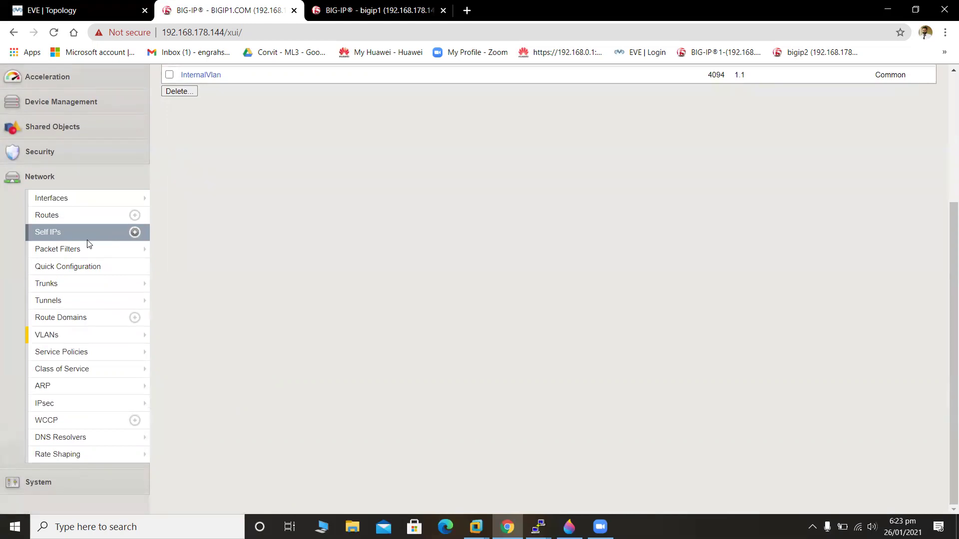
{"action": "left_click", "coordinate": [62, 233]}
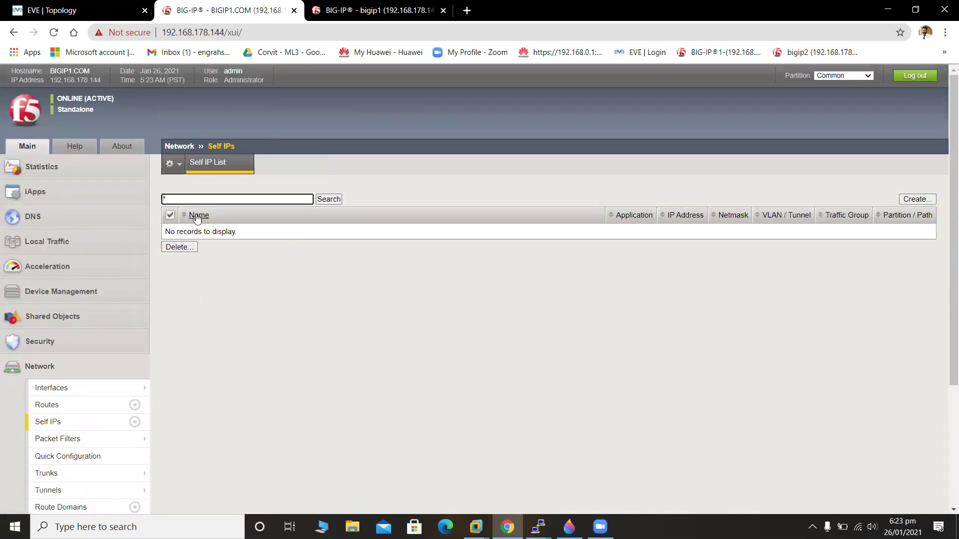
Start a new self IP named InternalSelfIp with address 20.1.1.10.
{"action": "left_click", "coordinate": [906, 199]}
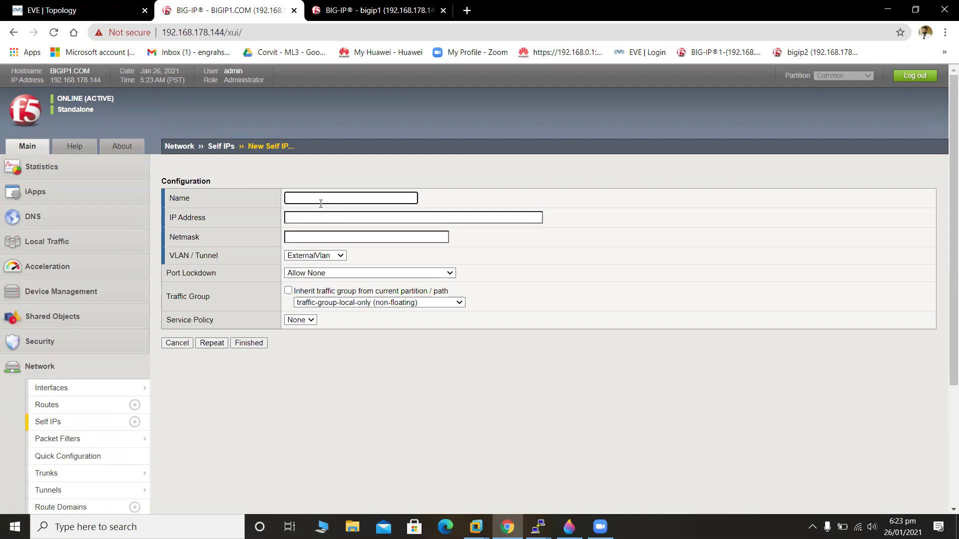
{"action": "type", "text": "InternalSel"}
{"action": "type", "text": "fIp"}
{"action": "left_click", "coordinate": [320, 216]}
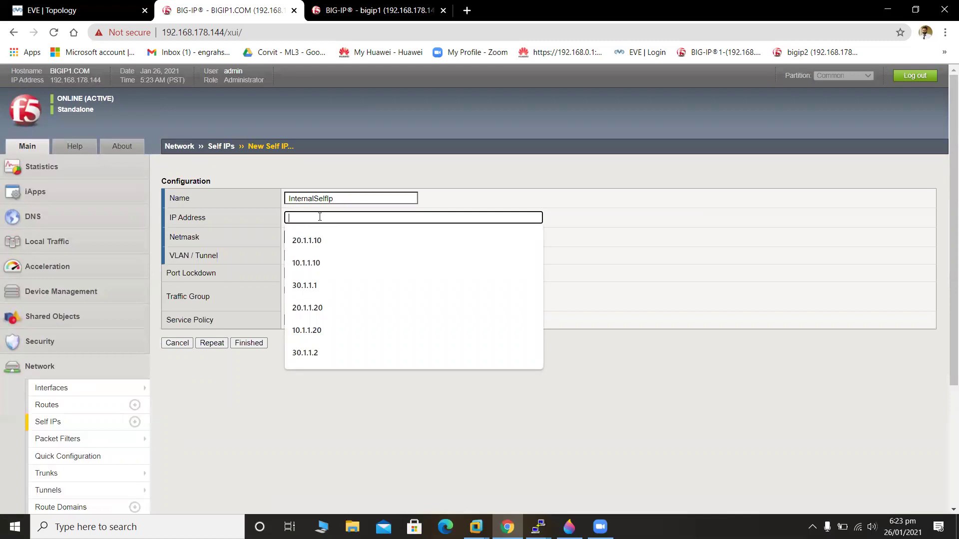
{"action": "type", "text": "20.1.1"}
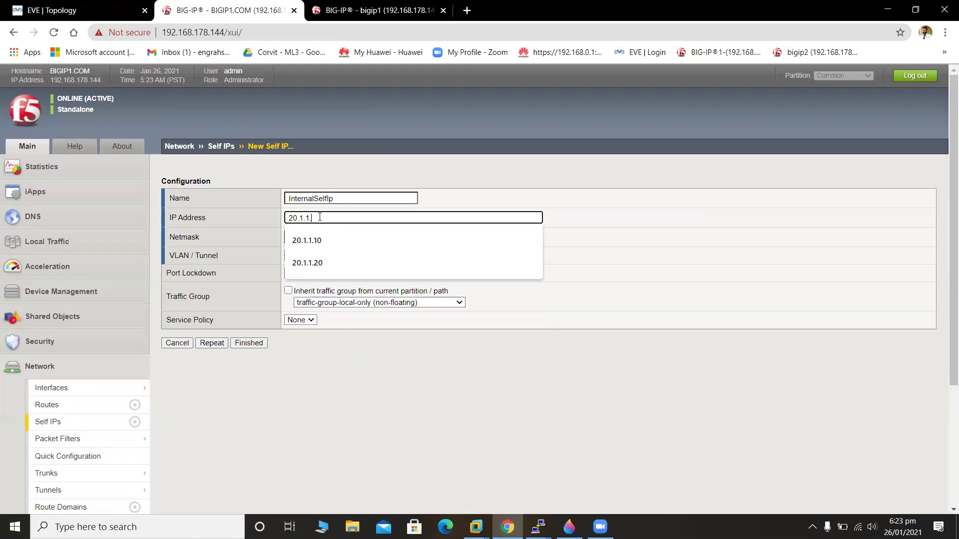
{"action": "type", "text": ".1"}
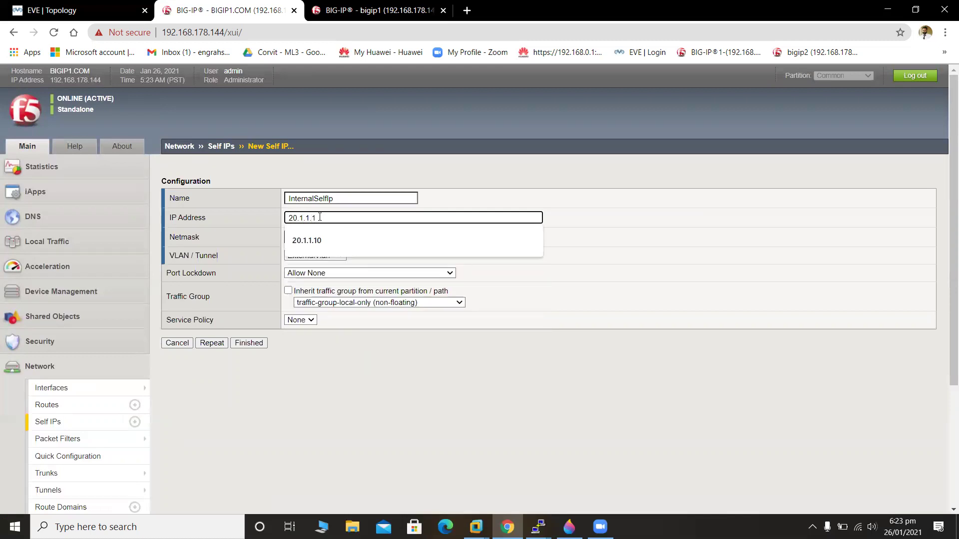
{"action": "type", "text": "0"}
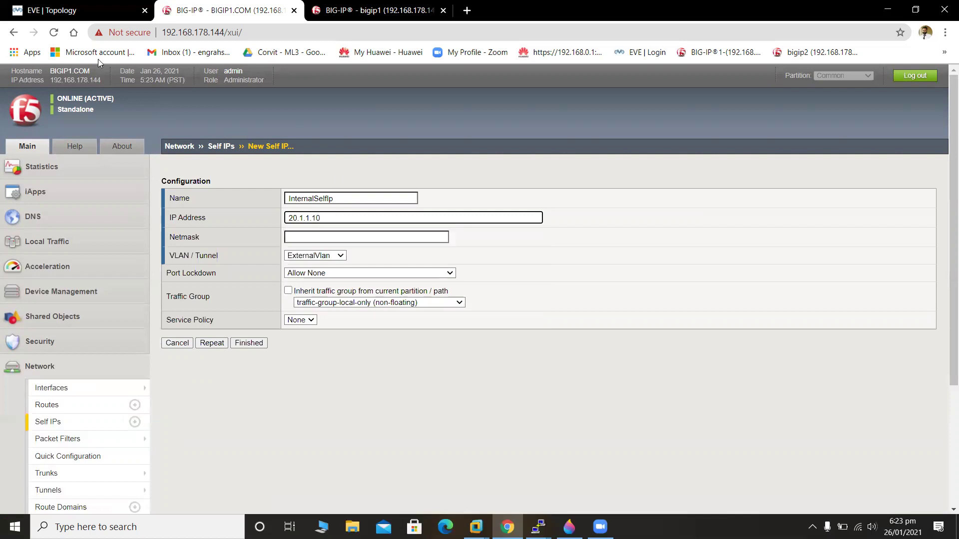
{"action": "left_click", "coordinate": [71, 11]}
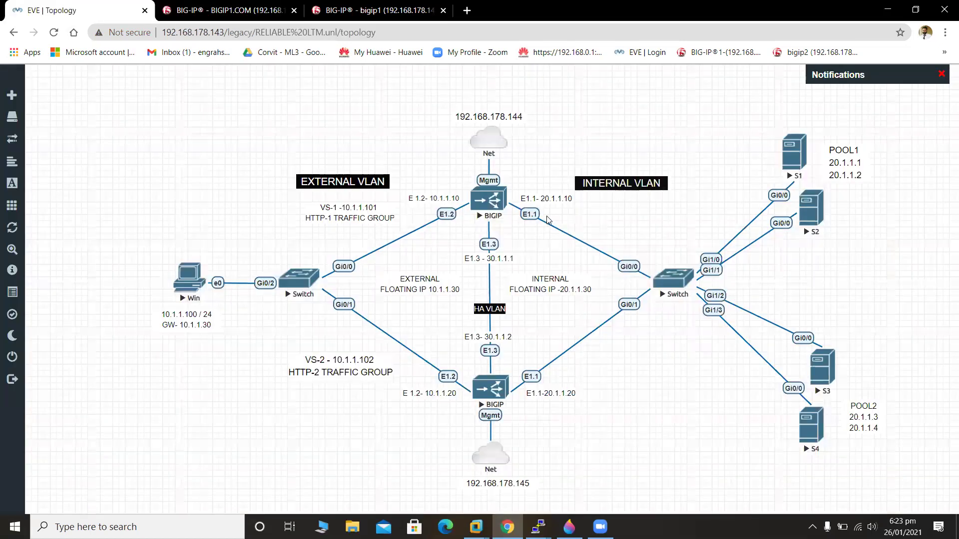
{"action": "left_click", "coordinate": [210, 10]}
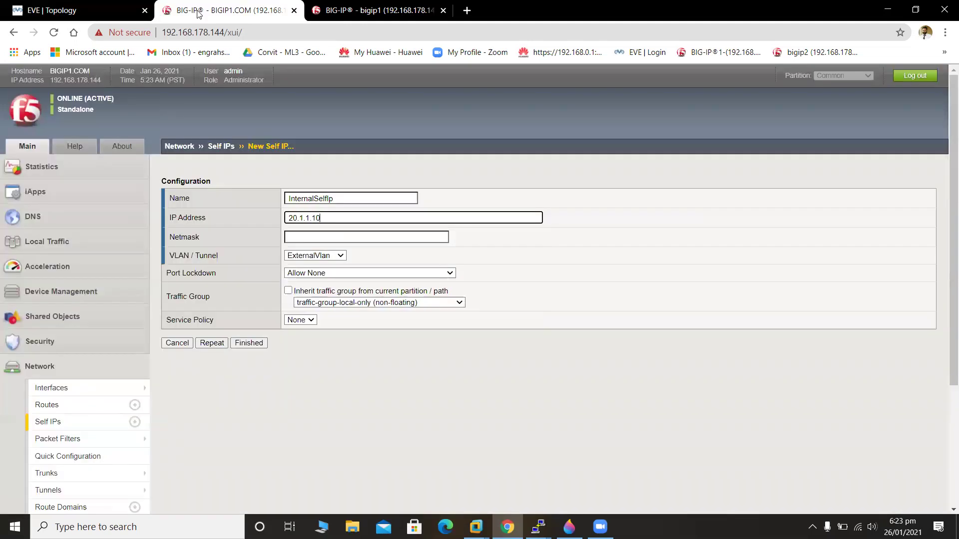
Set netmask 255.255.255.0, VLAN InternalVlan and port lockdown Allow Default, keeping the local-only traffic group.
{"action": "left_click", "coordinate": [378, 239]}
{"action": "left_click", "coordinate": [384, 262]}
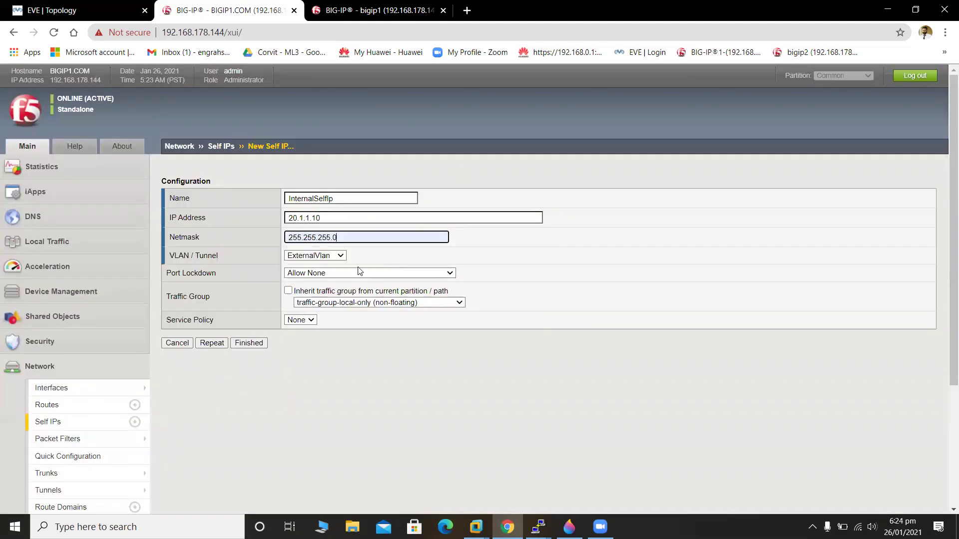
{"action": "left_click", "coordinate": [330, 260]}
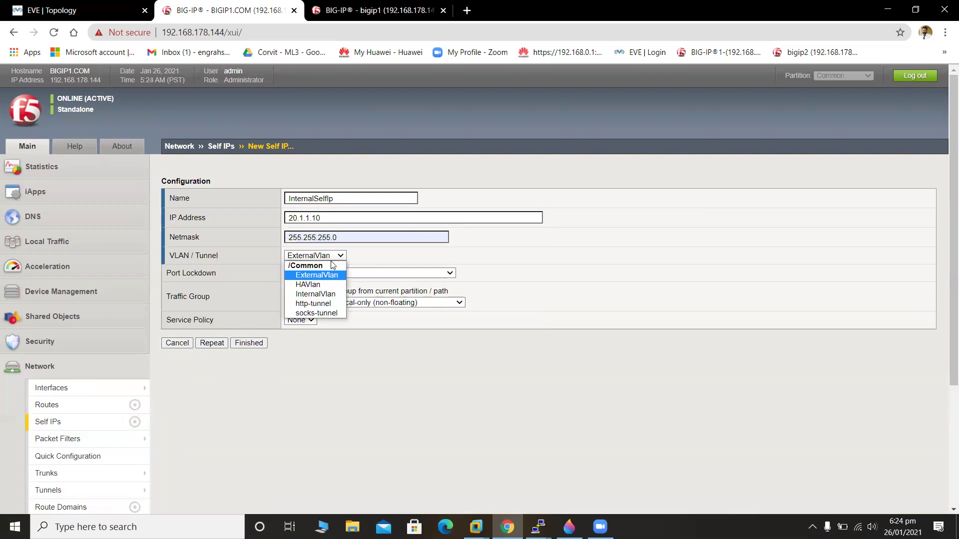
{"action": "left_click", "coordinate": [335, 295]}
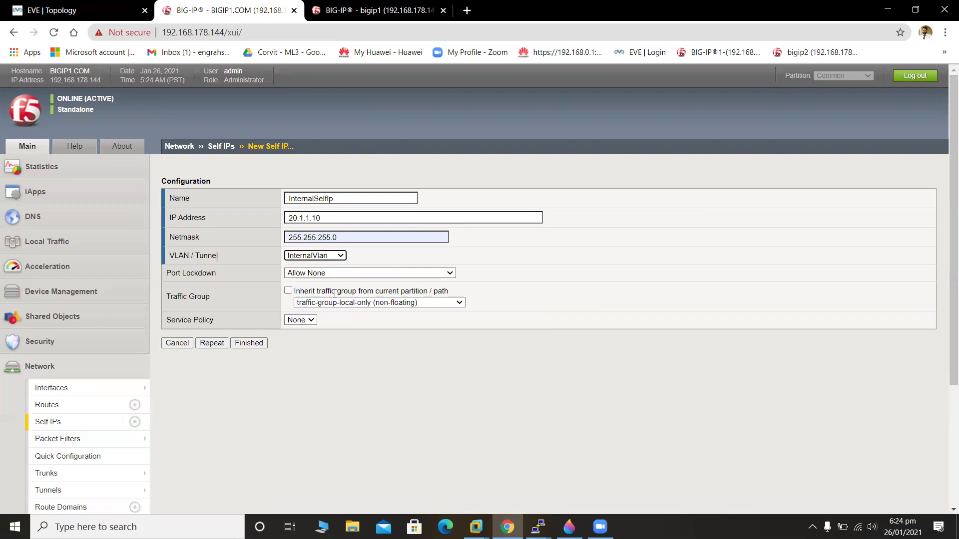
{"action": "left_click", "coordinate": [356, 274]}
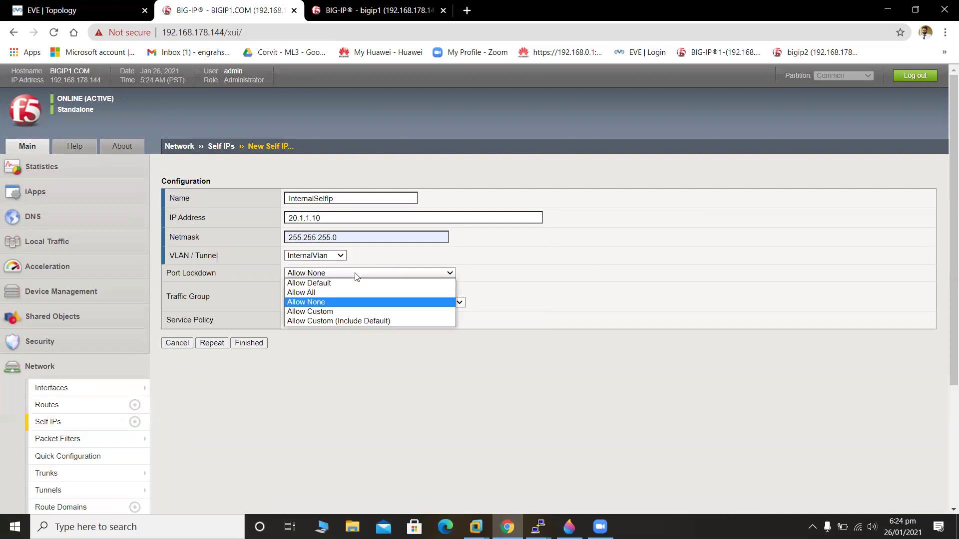
{"action": "left_click", "coordinate": [361, 288]}
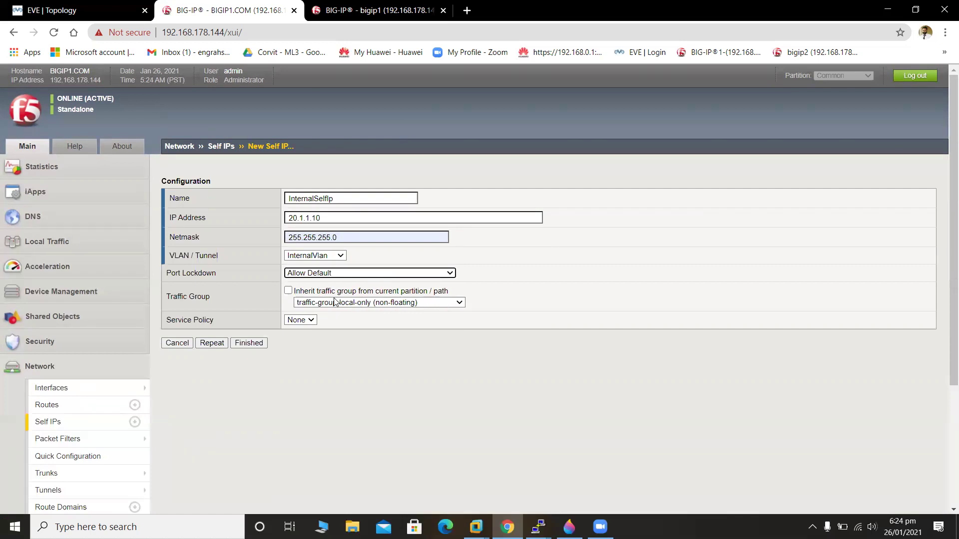
{"action": "left_click", "coordinate": [382, 306]}
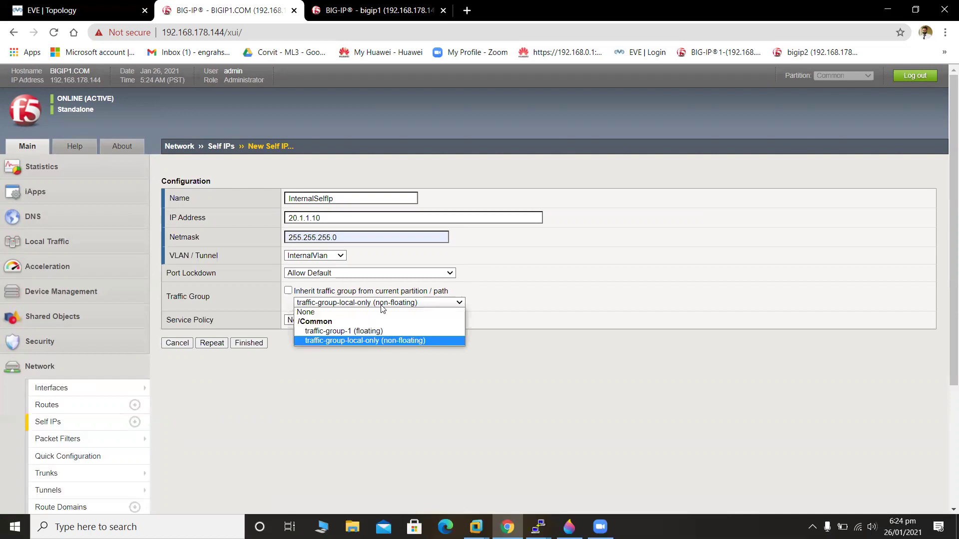
{"action": "left_click", "coordinate": [381, 306]}
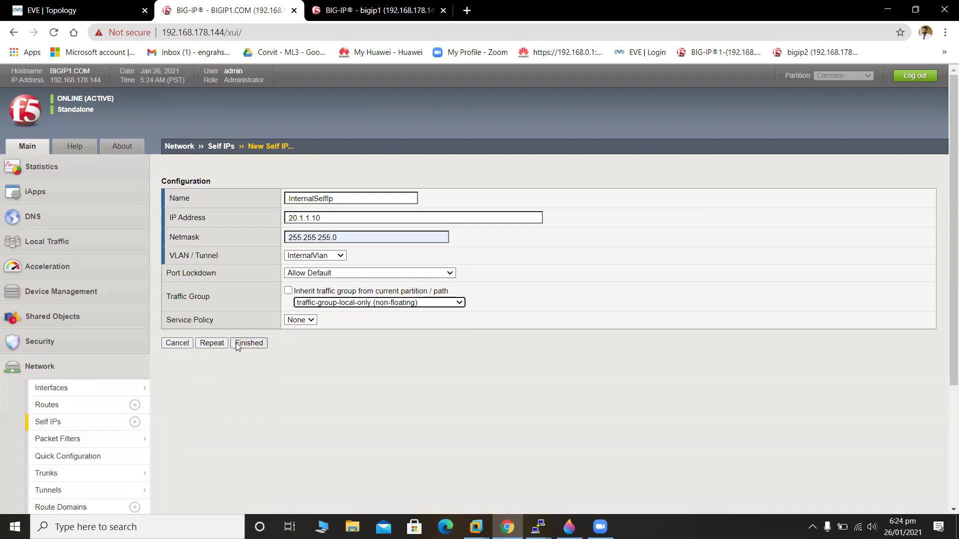
Save InternalSelfIp and name the next self IP ExternalSelpIP.
{"action": "left_click", "coordinate": [218, 344]}
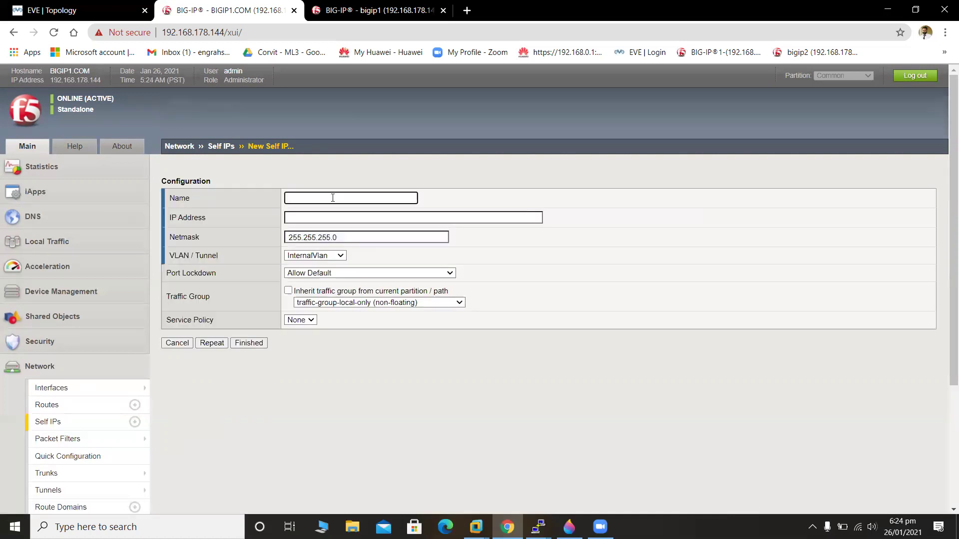
{"action": "type", "text": "ExternalSelpIP"}
{"action": "key", "text": "ctrl+a"}
{"action": "left_click", "coordinate": [372, 232]}
{"action": "type", "text": "P"}
Give ExternalSelpIP address 10.1.1.10 on ExternalVlan and save it, opening a fresh form.
{"action": "left_click", "coordinate": [358, 218]}
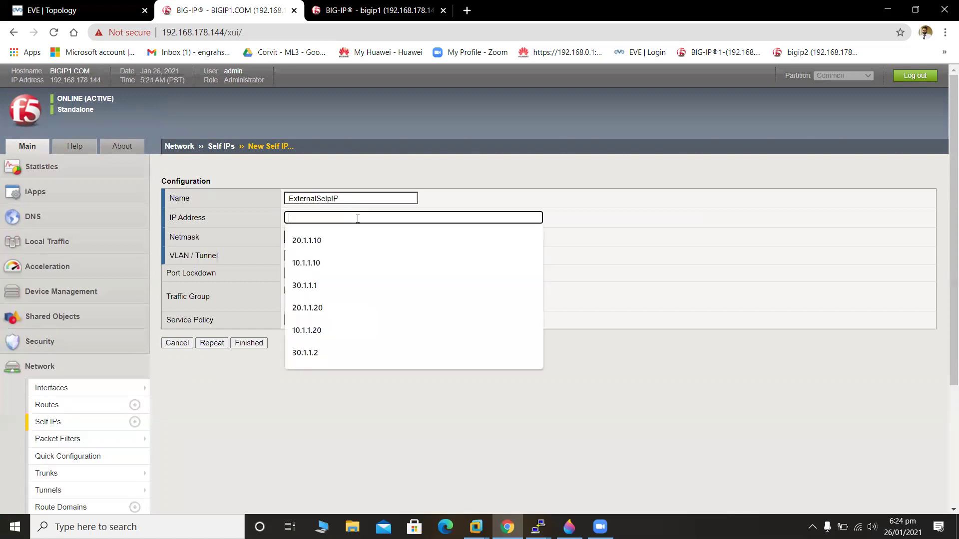
{"action": "type", "text": "10.1.1.1"}
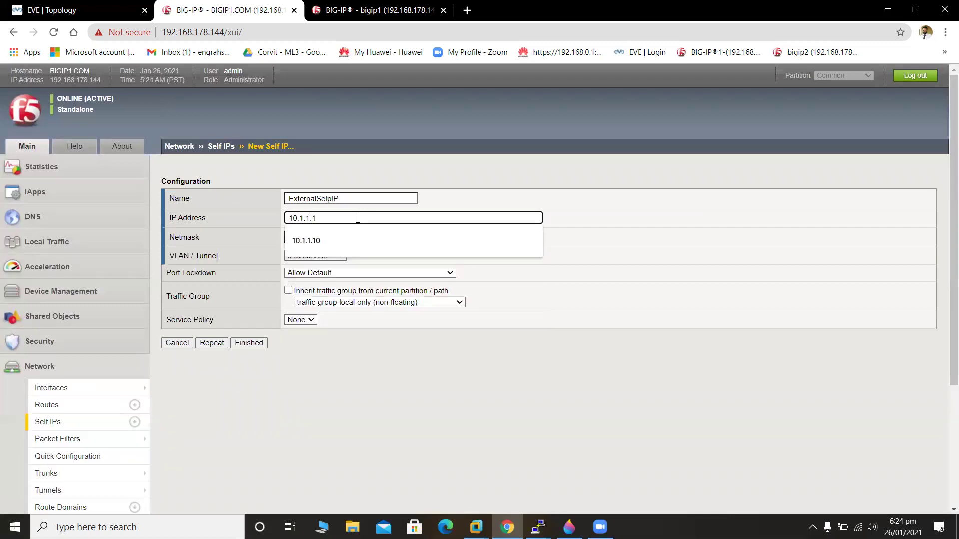
{"action": "type", "text": "0"}
{"action": "left_click", "coordinate": [342, 256]}
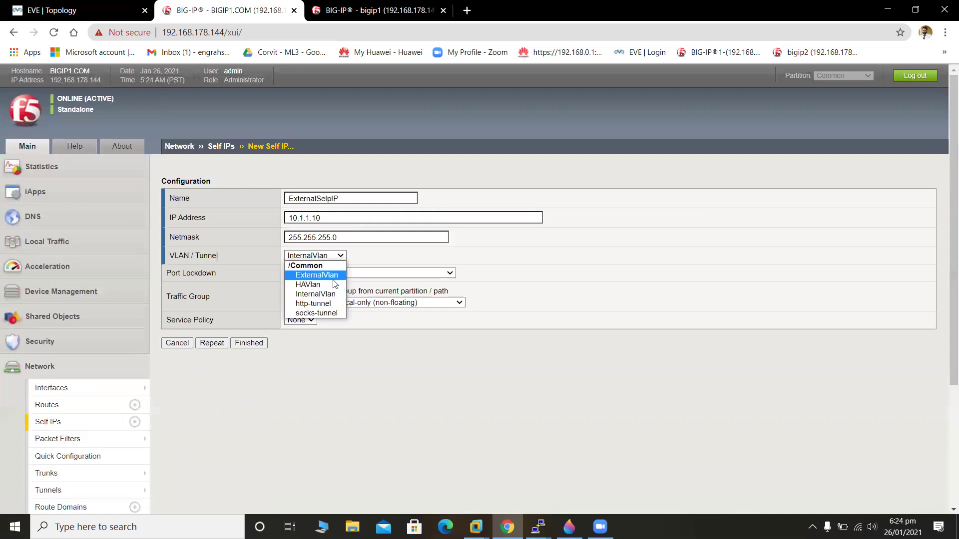
{"action": "left_click", "coordinate": [333, 277]}
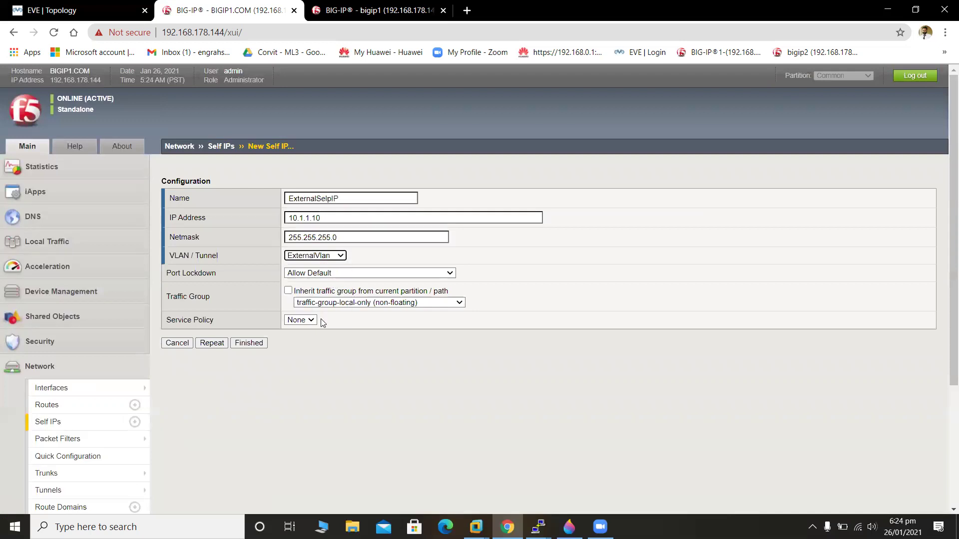
{"action": "left_click", "coordinate": [211, 343]}
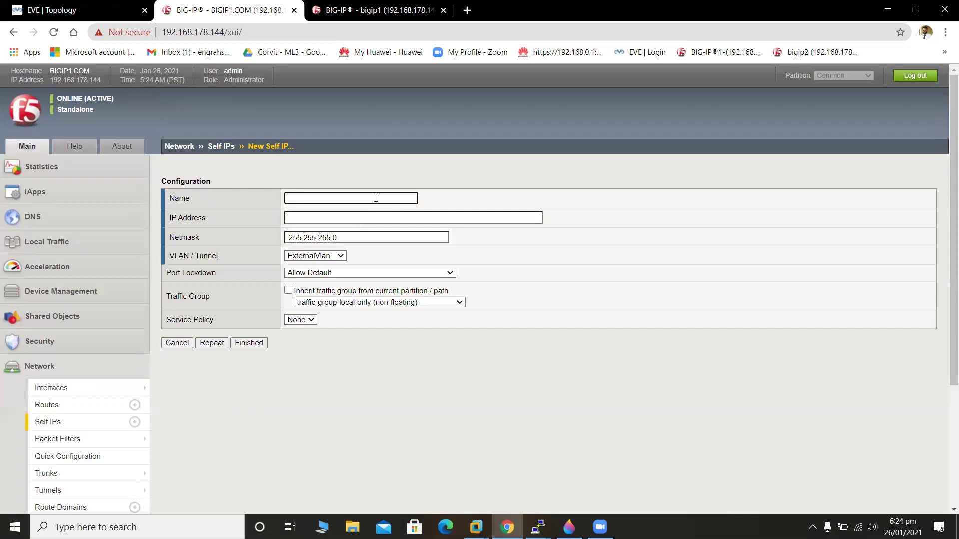
Create self IP HAselfIp at 30.1.1.1 on HAVlan and finish.
{"action": "type", "text": "HAselfIp"}
{"action": "left_click", "coordinate": [379, 217]}
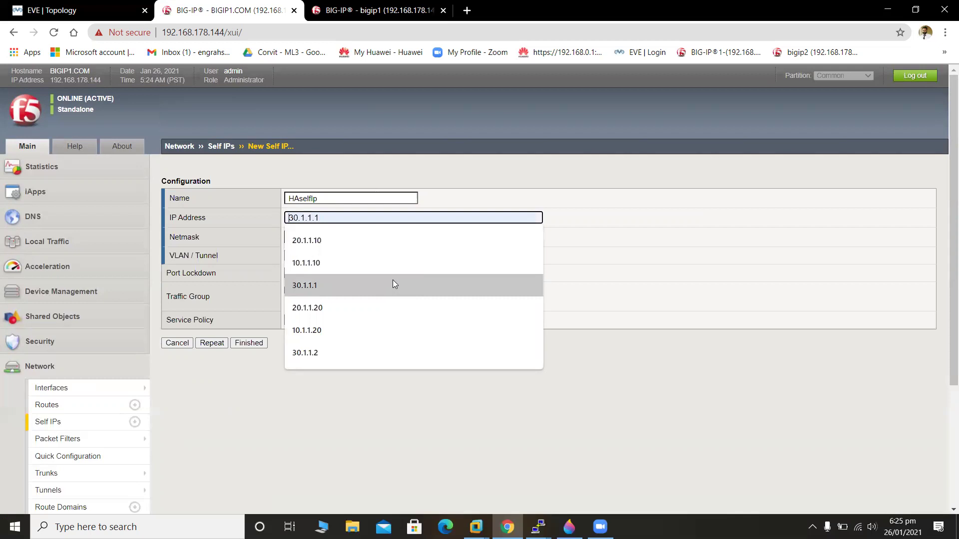
{"action": "left_click", "coordinate": [394, 284]}
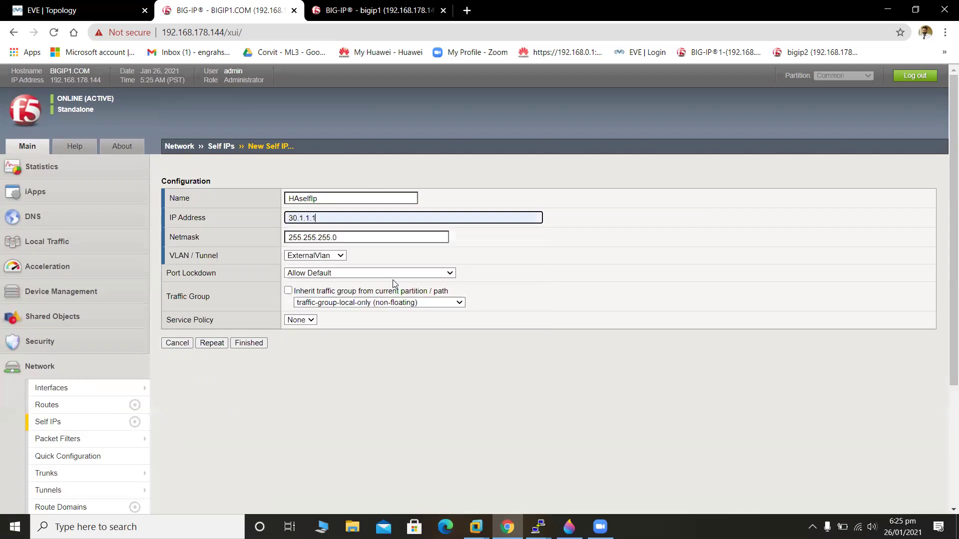
{"action": "left_click", "coordinate": [326, 255]}
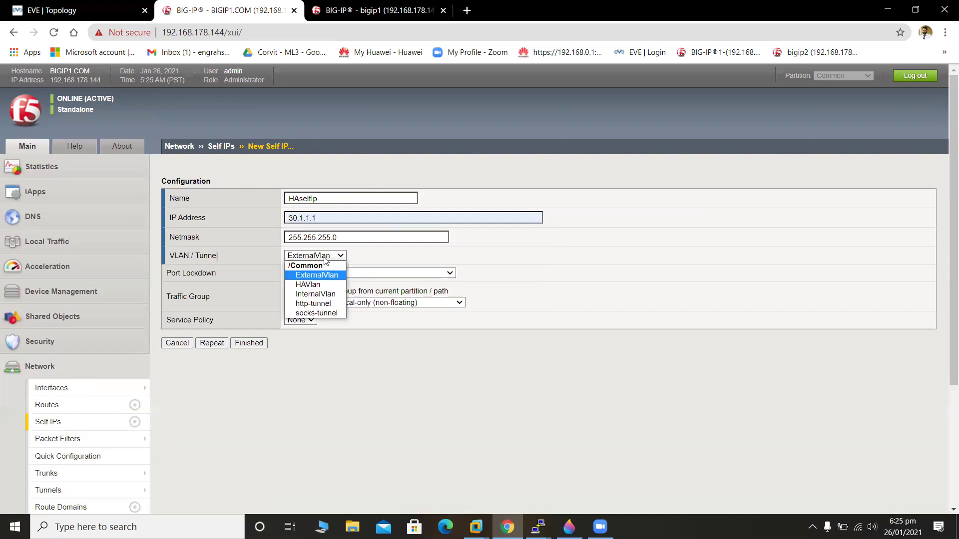
{"action": "left_click", "coordinate": [329, 288]}
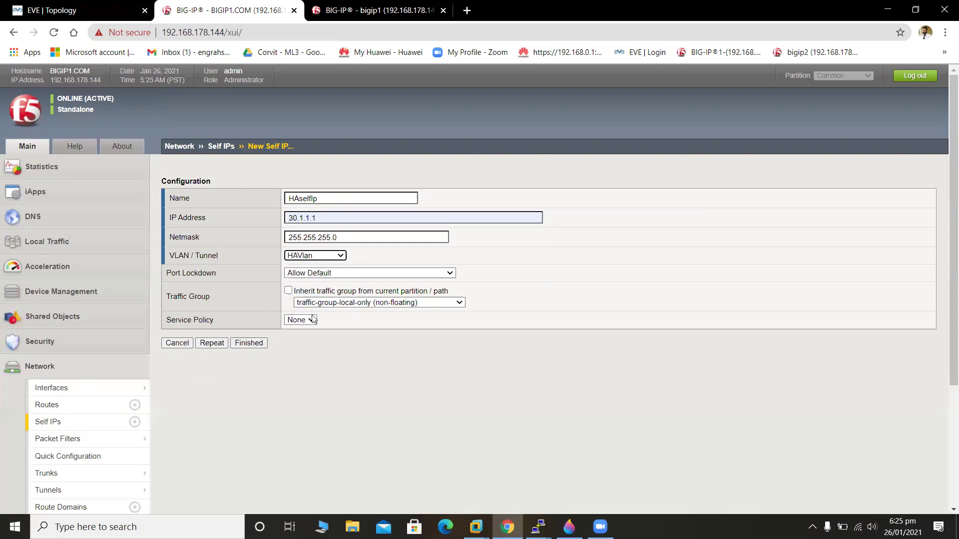
{"action": "left_click", "coordinate": [249, 343]}
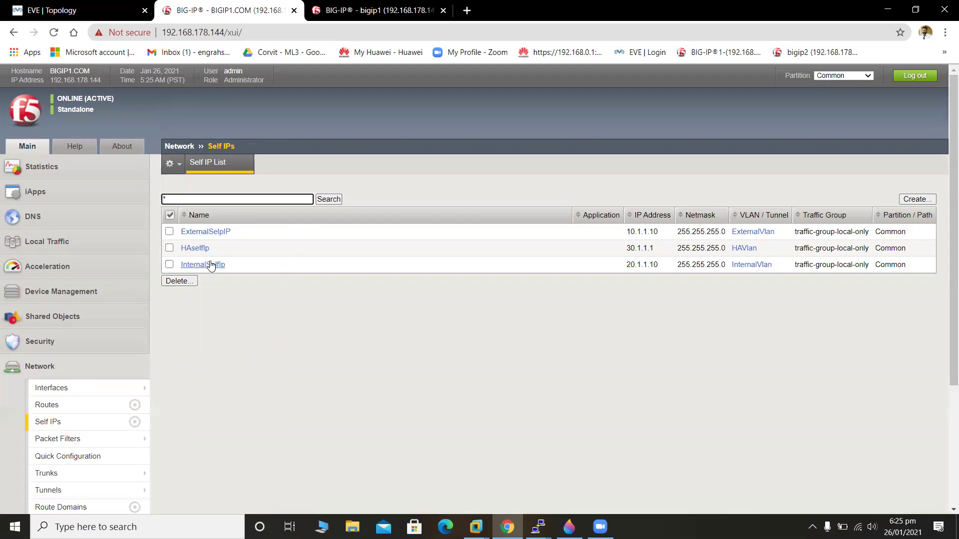
Review the EVE lab topology, then open a blank New Self IP form on BIGIP1.COM.
{"action": "left_click", "coordinate": [75, 10]}
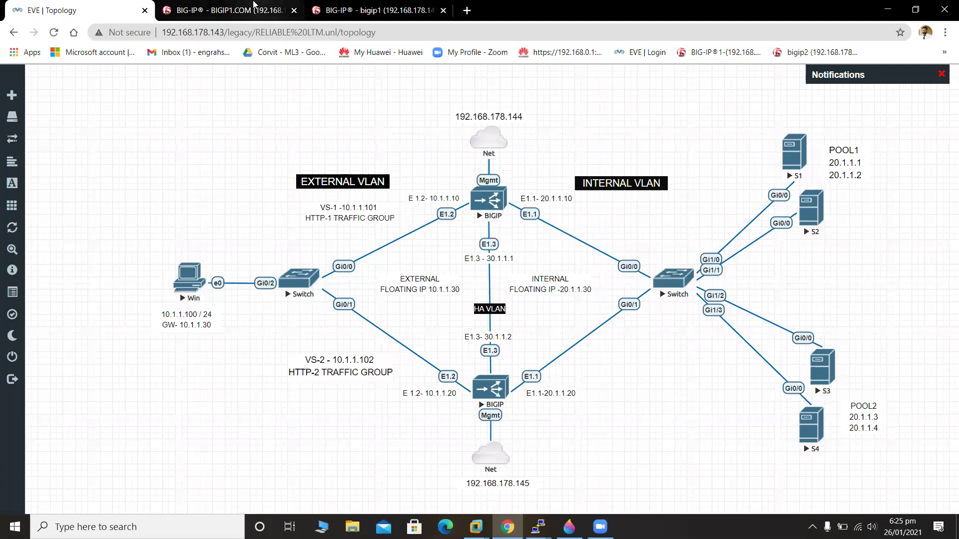
{"action": "left_click", "coordinate": [254, 6]}
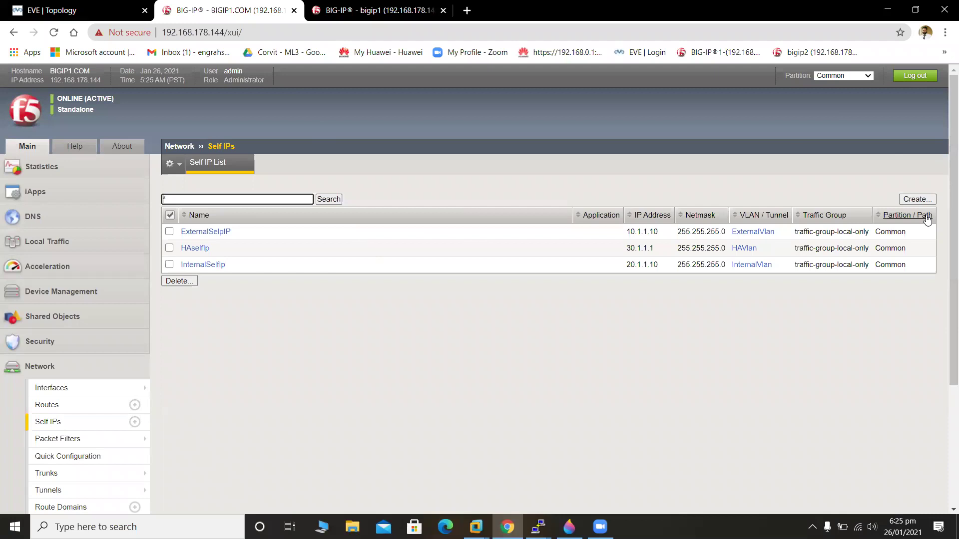
{"action": "left_click", "coordinate": [917, 199]}
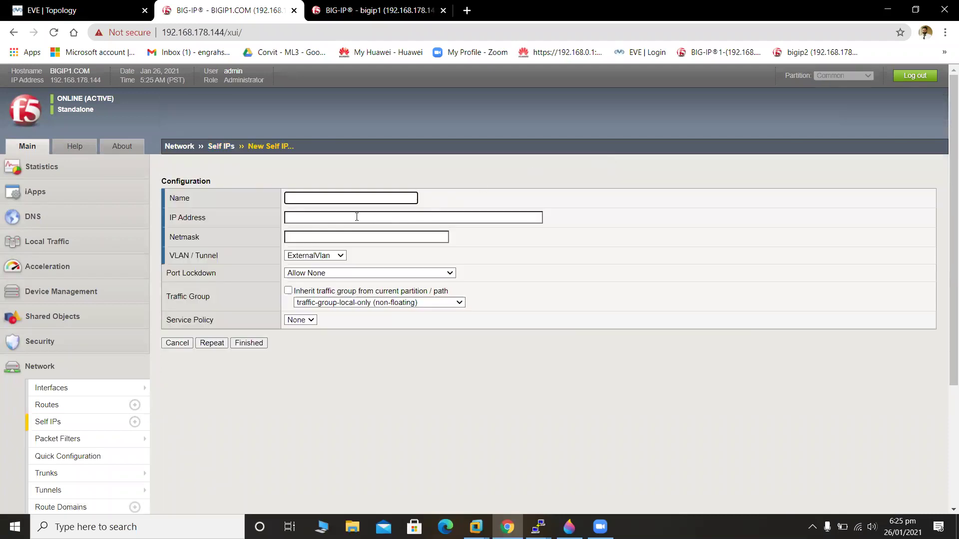
Name the new self IP Internal-FloatingIP with address 20.1.1.30 and netmask 255.255.255.0.
{"action": "type", "text": "Inte"}
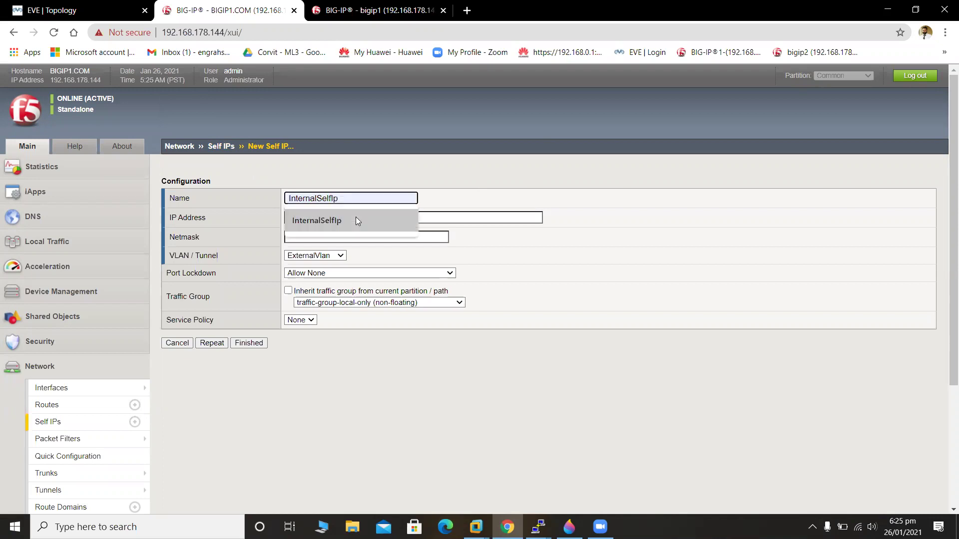
{"action": "type", "text": "rn"}
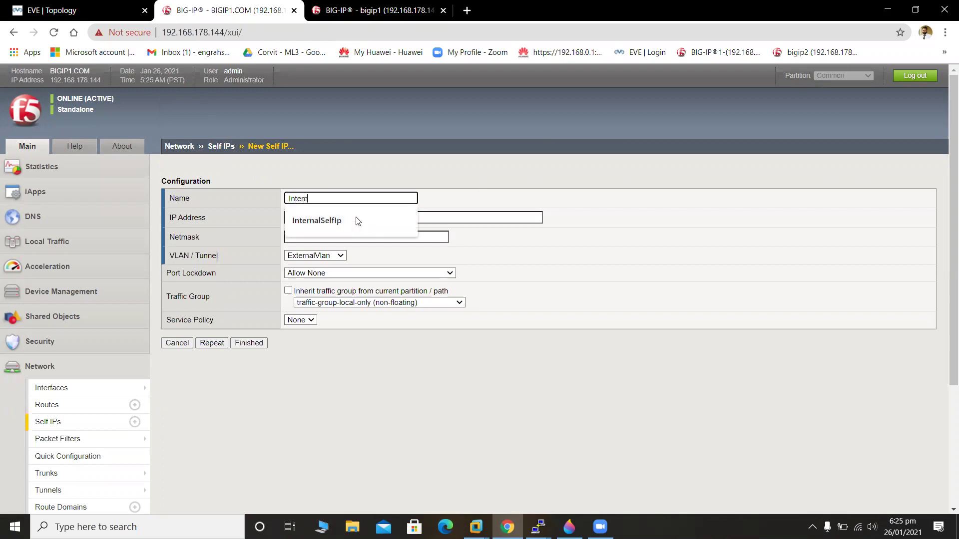
{"action": "type", "text": "al-Floating"}
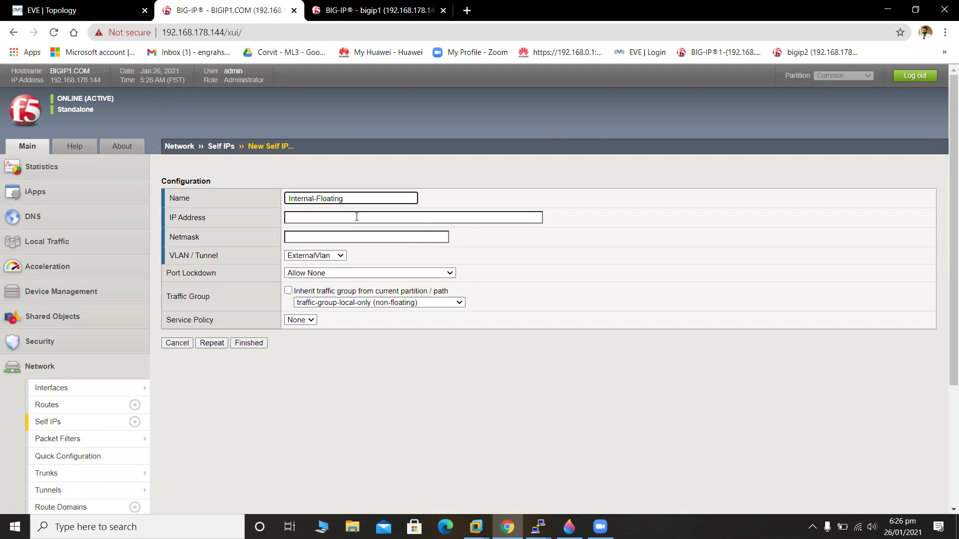
{"action": "type", "text": "IP"}
{"action": "left_click", "coordinate": [342, 215]}
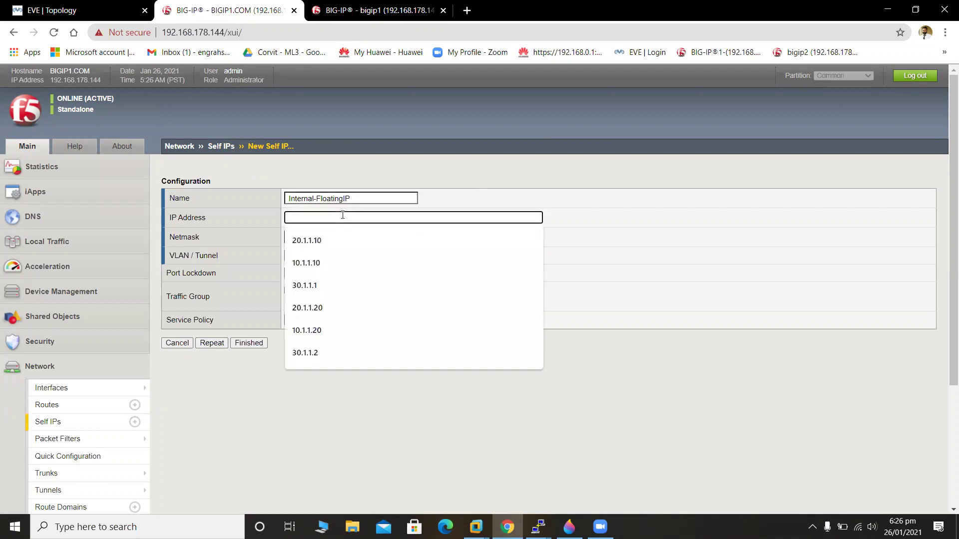
{"action": "type", "text": "20.1.1"}
{"action": "type", "text": ".2"}
{"action": "key", "text": "BackSpace"}
{"action": "type", "text": "30"}
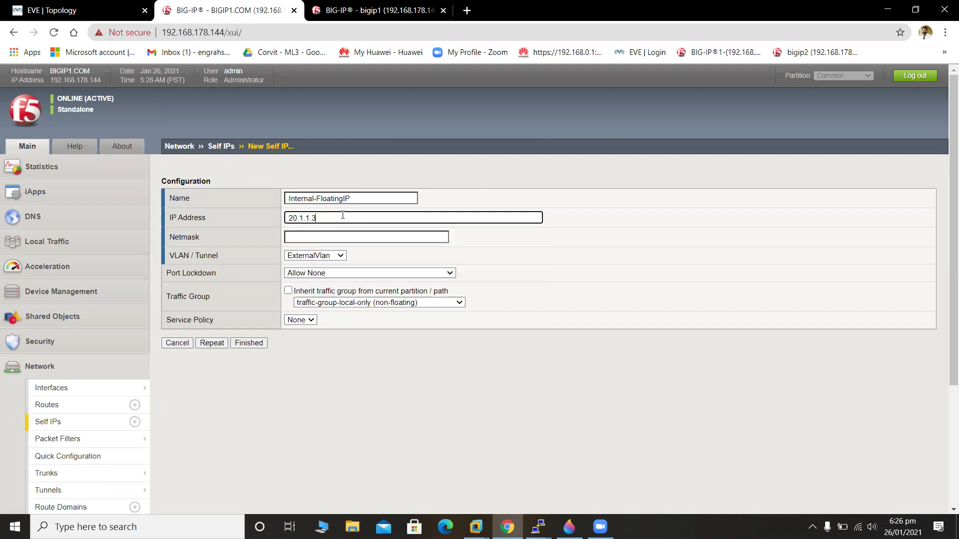
{"action": "left_click", "coordinate": [336, 241]}
{"action": "left_click", "coordinate": [347, 257]}
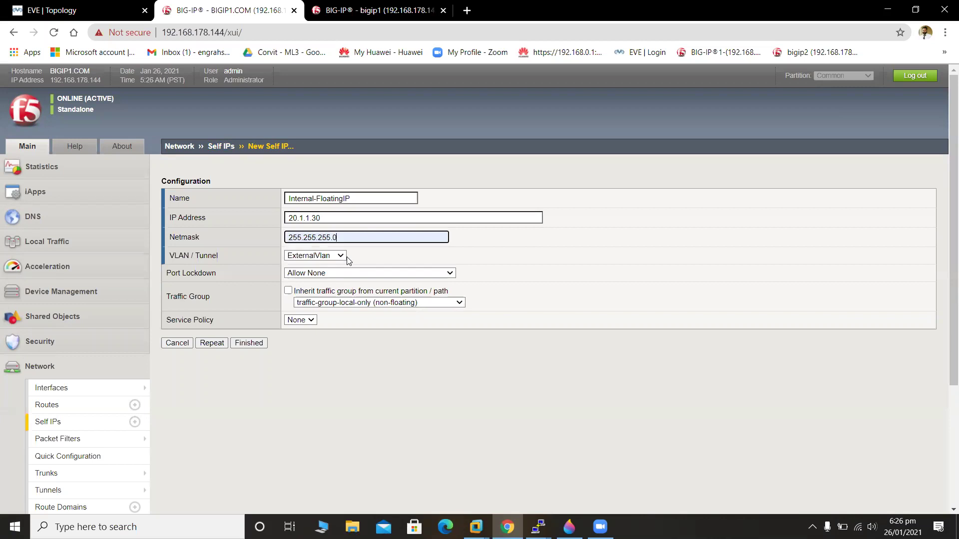
Put it on InternalVlan with Allow Default lockdown and floating traffic-group-1, then save and repeat.
{"action": "left_click", "coordinate": [330, 259]}
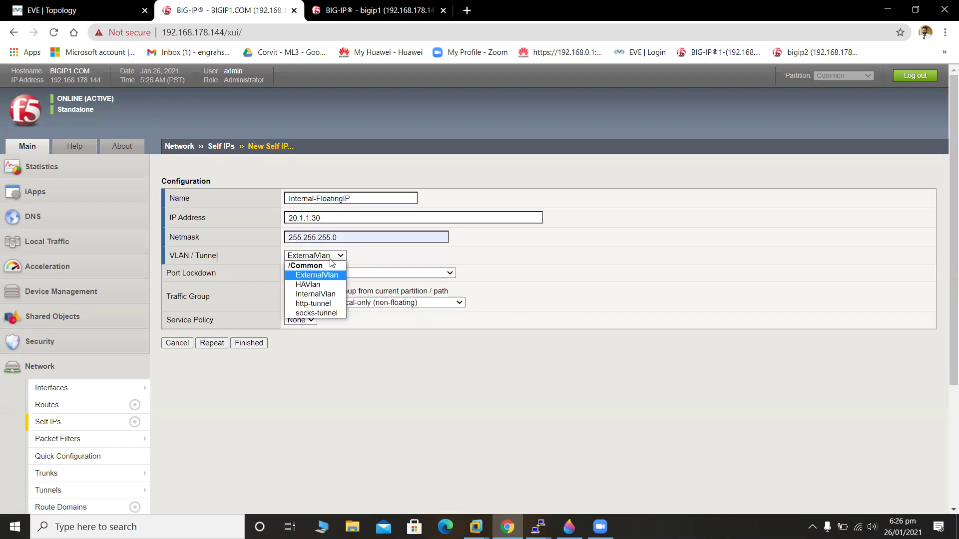
{"action": "left_click", "coordinate": [338, 294]}
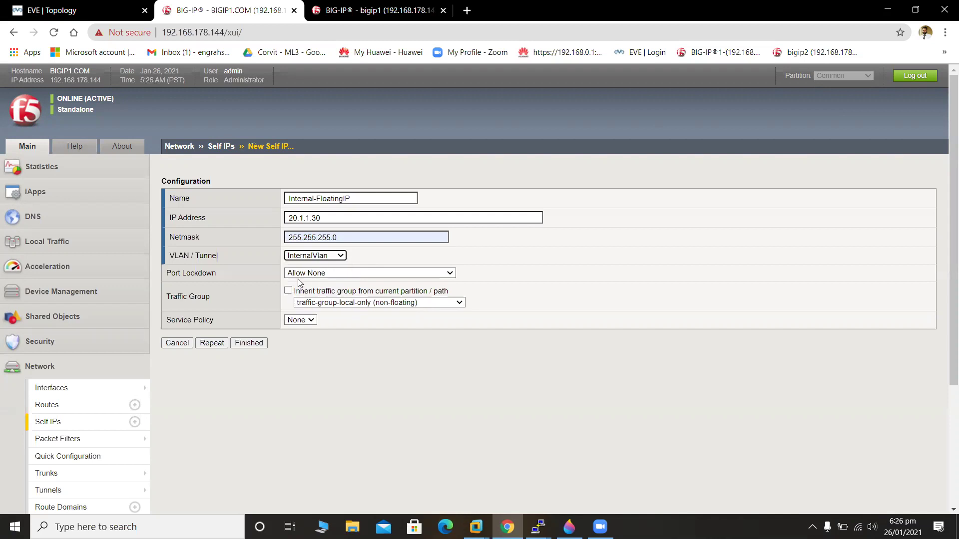
{"action": "left_click", "coordinate": [328, 273]}
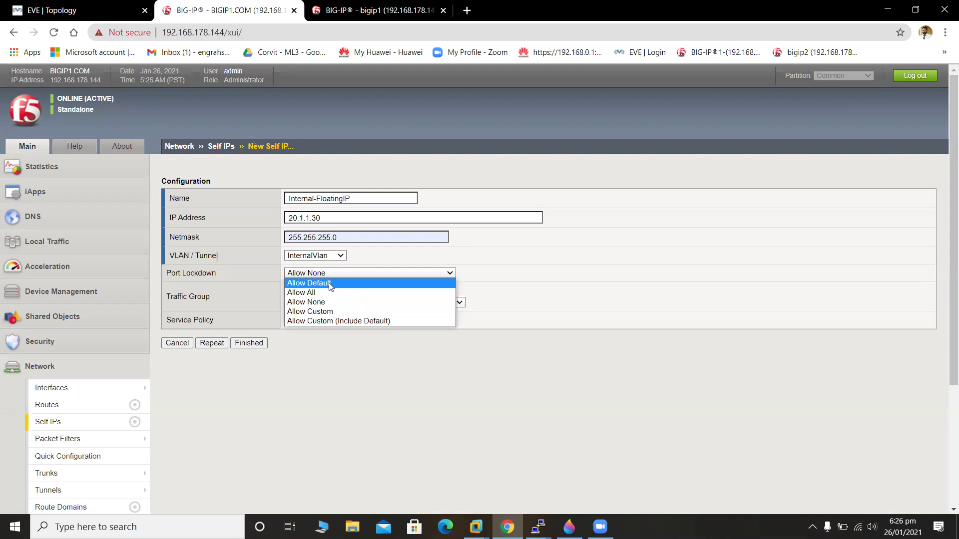
{"action": "left_click", "coordinate": [329, 284]}
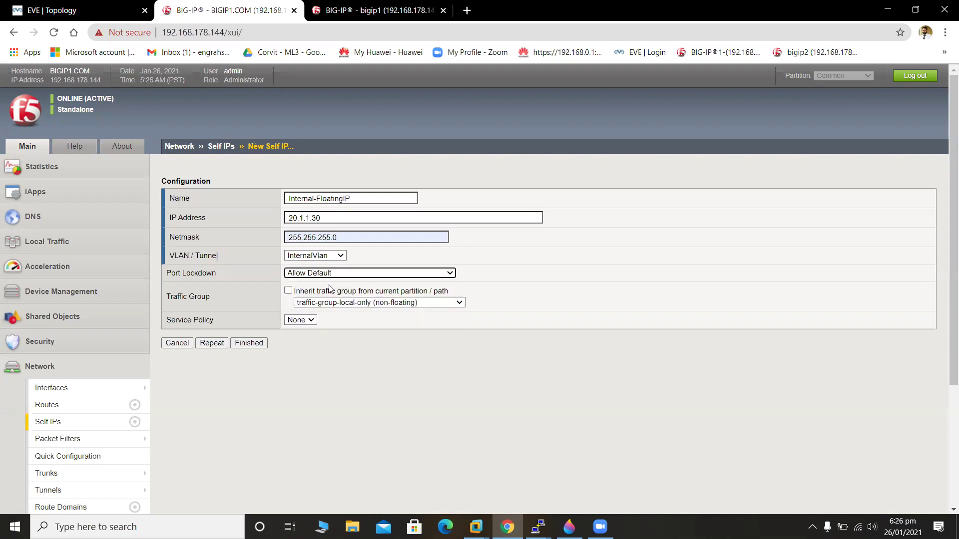
{"action": "left_click", "coordinate": [390, 304]}
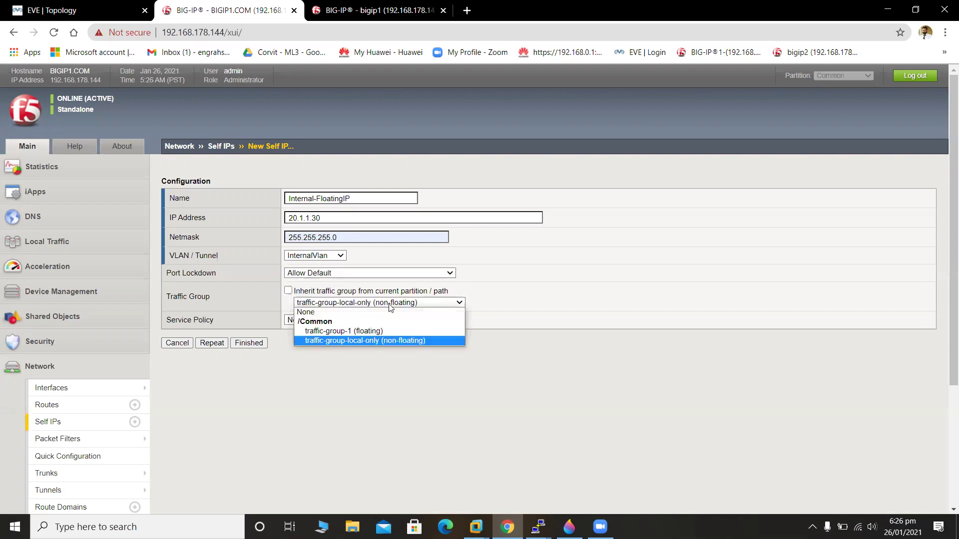
{"action": "left_click", "coordinate": [396, 331]}
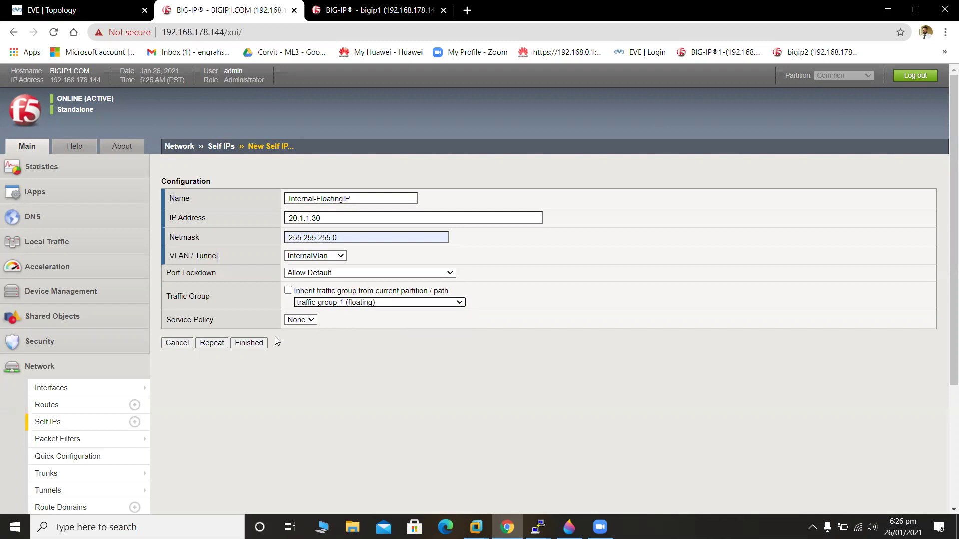
{"action": "left_click", "coordinate": [223, 343]}
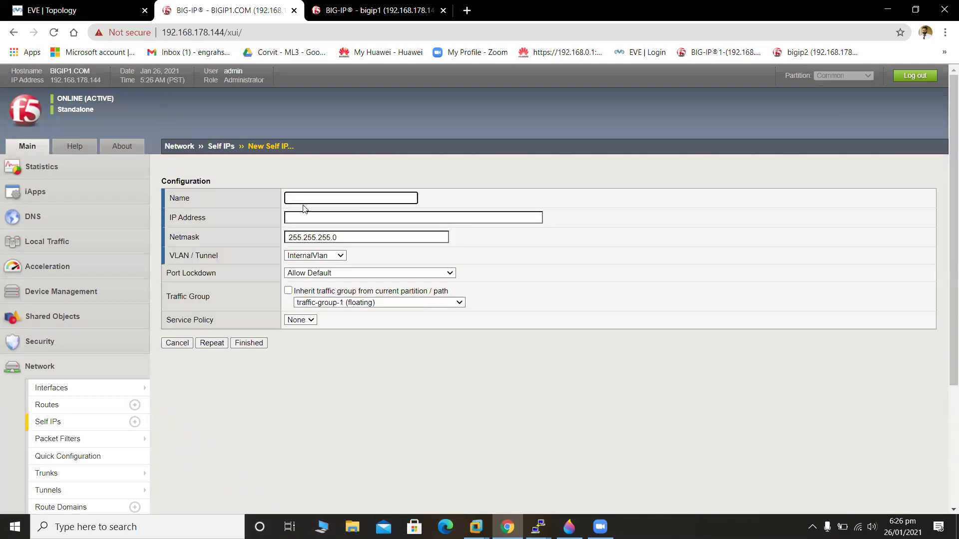
Create External-FloatingIP at 10.1.1.30 on ExternalVlan and finish.
{"action": "type", "text": "External"}
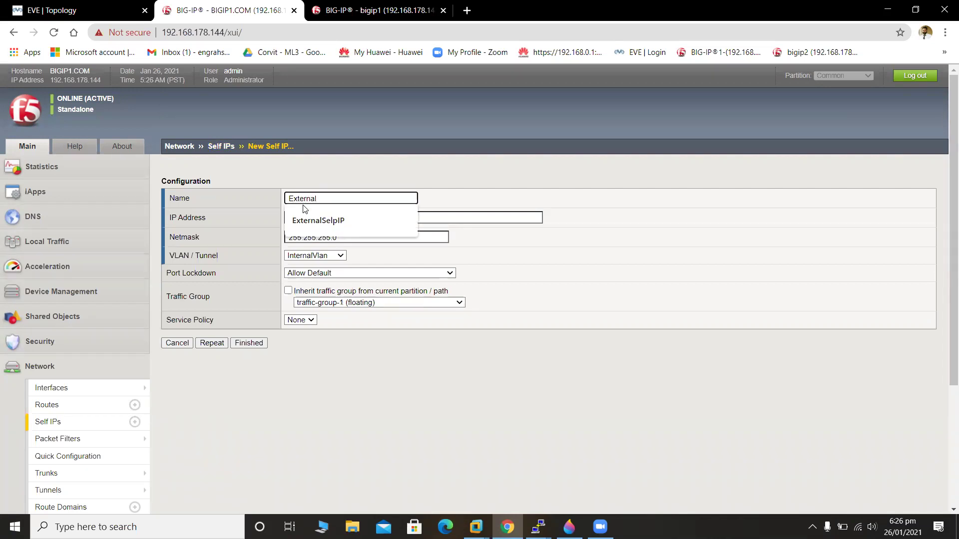
{"action": "type", "text": "-Fl"}
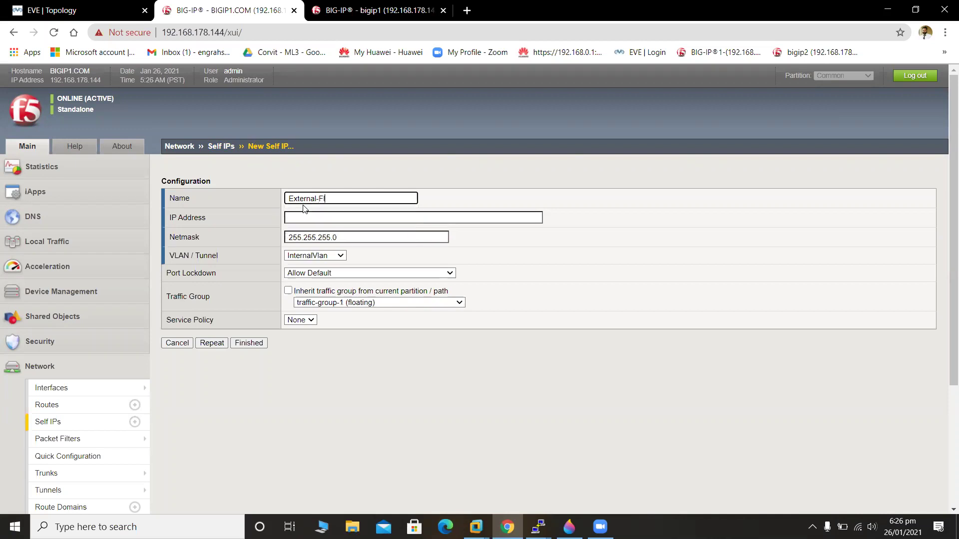
{"action": "type", "text": "oatingIP"}
{"action": "left_click", "coordinate": [314, 220]}
{"action": "type", "text": "10.1.1.30"}
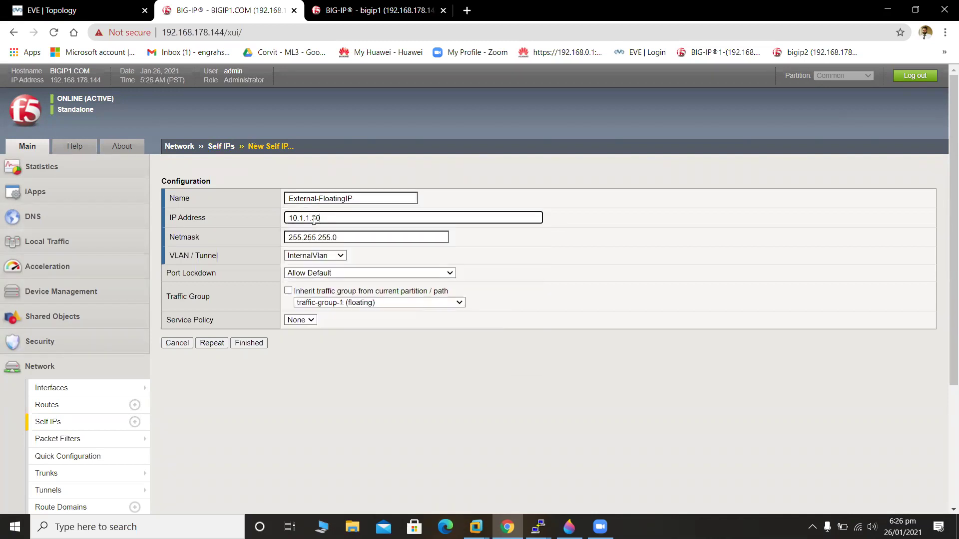
{"action": "left_click", "coordinate": [339, 256]}
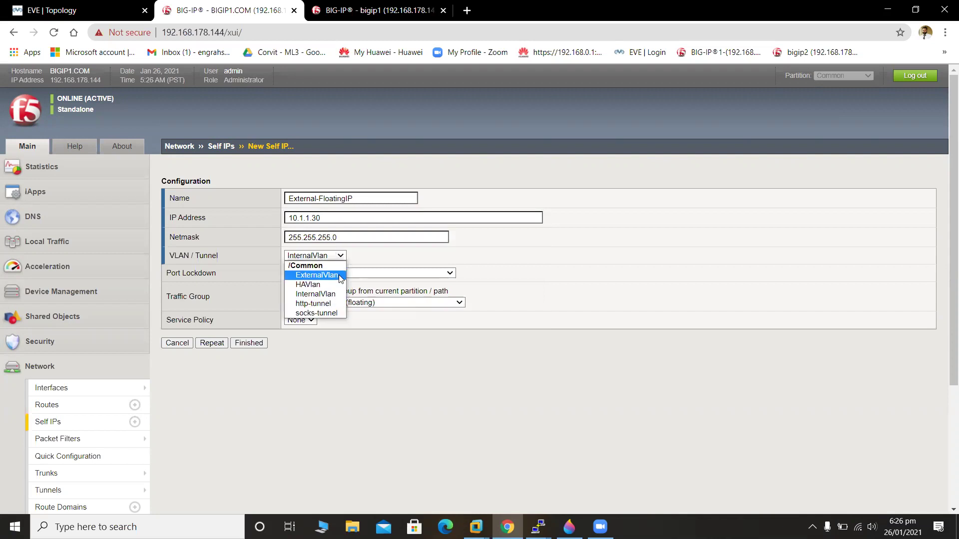
{"action": "left_click", "coordinate": [339, 275]}
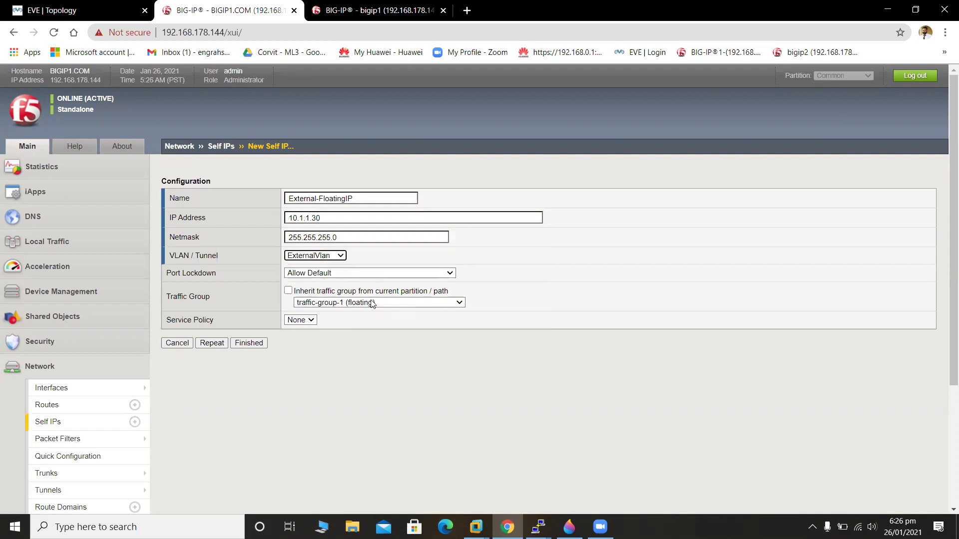
{"action": "left_click", "coordinate": [237, 344]}
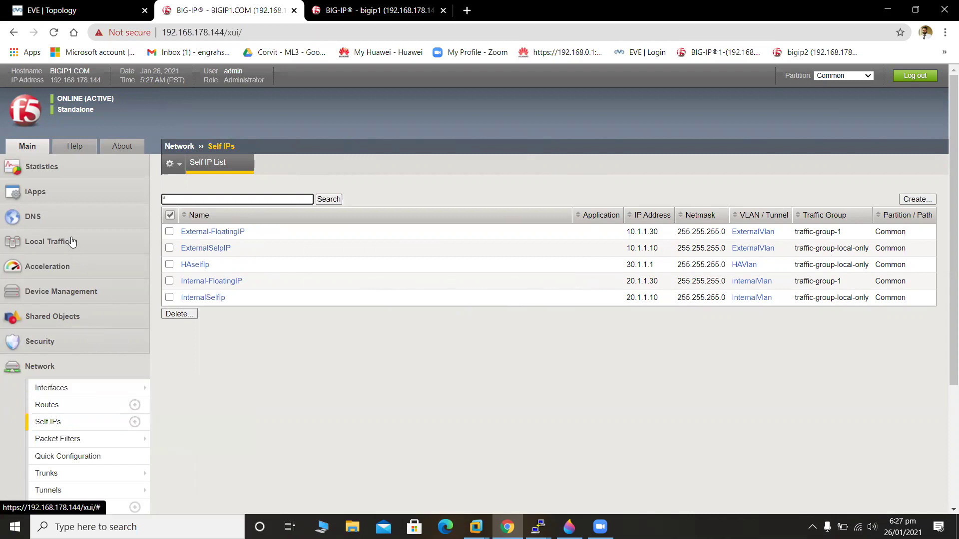
{"action": "left_click_drag", "start_coordinate": [945, 244], "coordinate": [942, 337]}
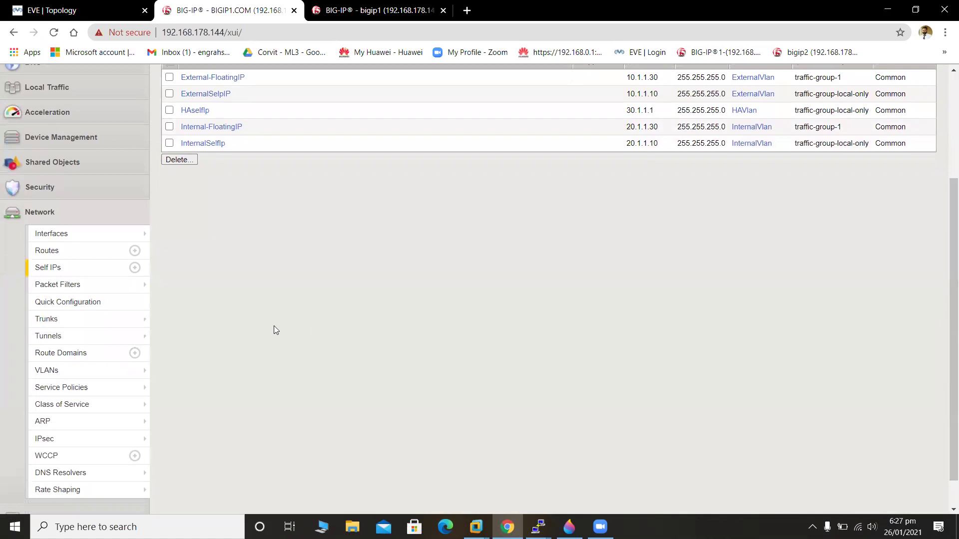
{"action": "mouse_move", "coordinate": [106, 389]}
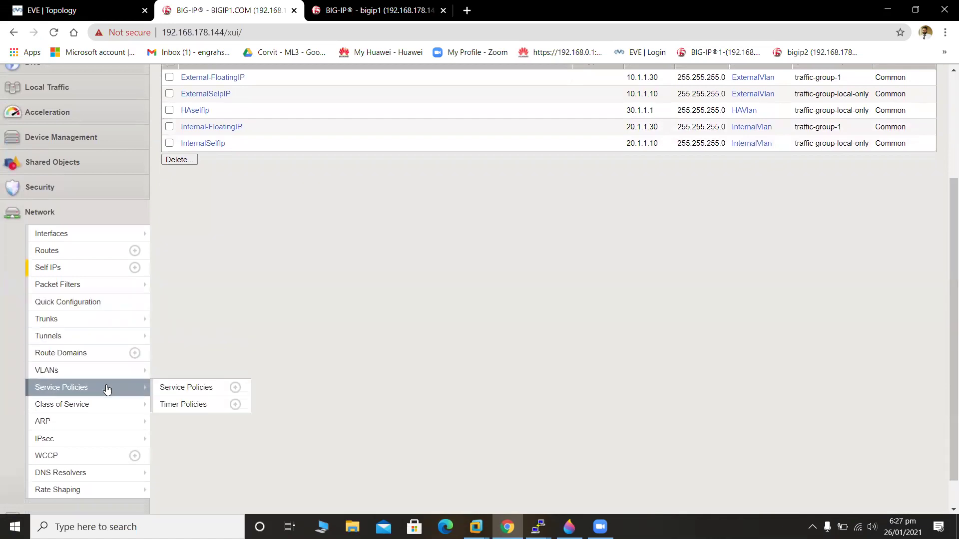
{"action": "left_click", "coordinate": [81, 371]}
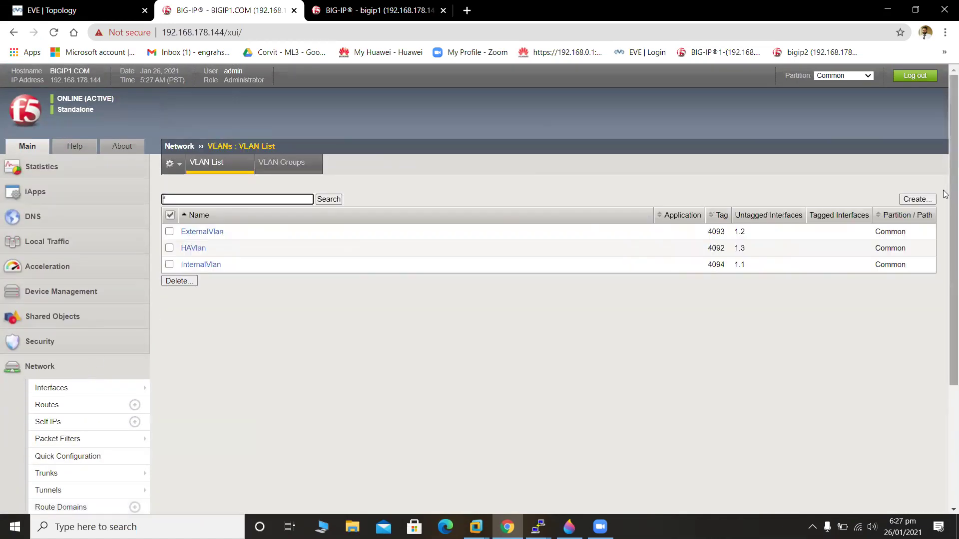
{"action": "left_click_drag", "start_coordinate": [945, 211], "coordinate": [944, 293]}
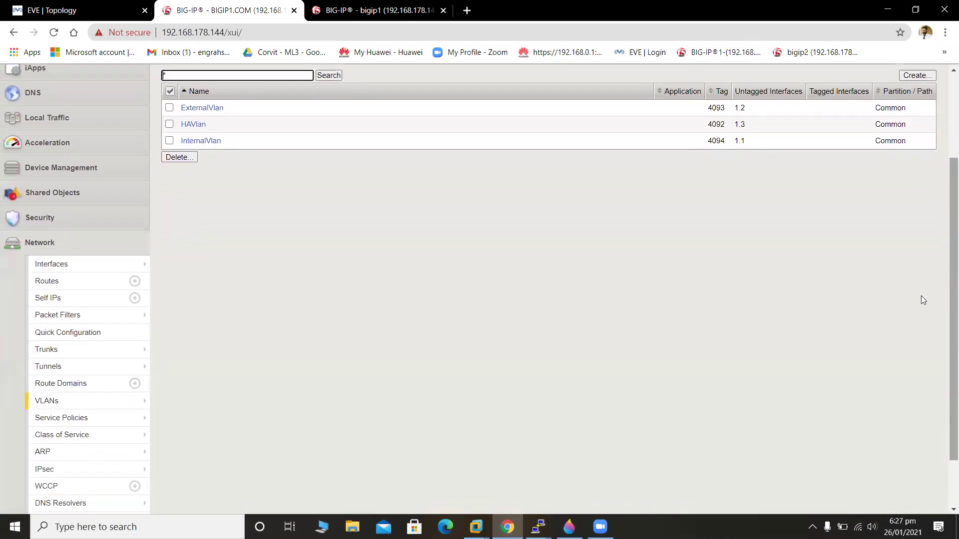
{"action": "left_click", "coordinate": [59, 298]}
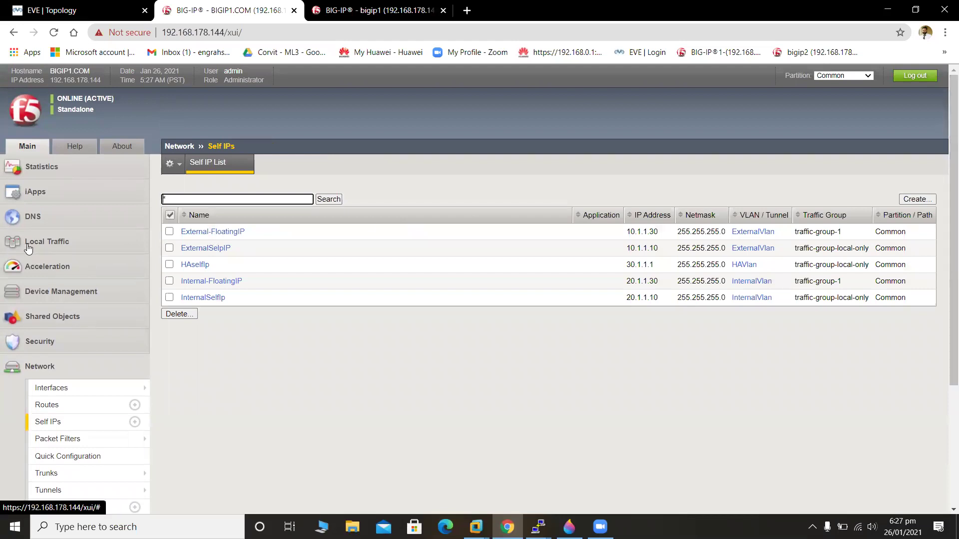
Open Local Traffic > Nodes > Node List, which is empty.
{"action": "left_click", "coordinate": [28, 245]}
{"action": "mouse_move", "coordinate": [90, 383]}
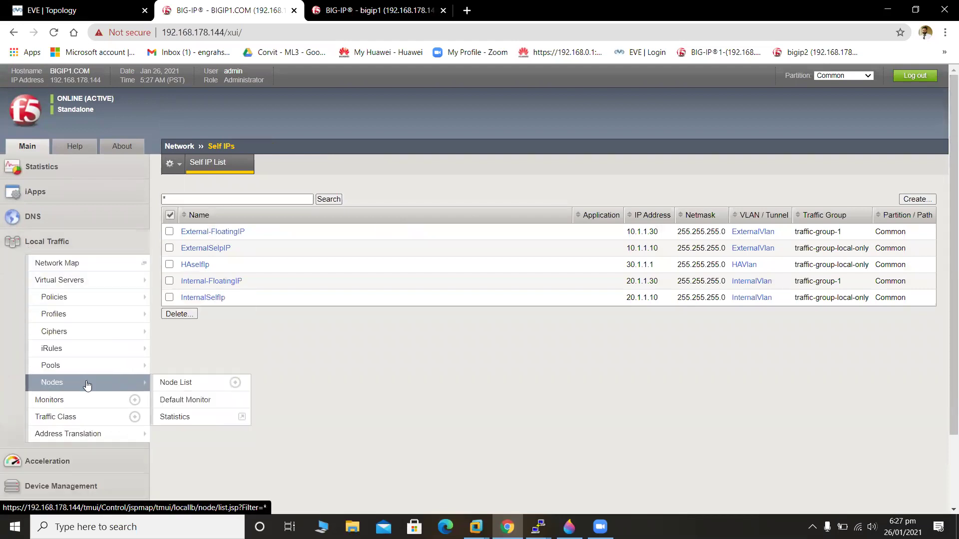
{"action": "left_click", "coordinate": [171, 383]}
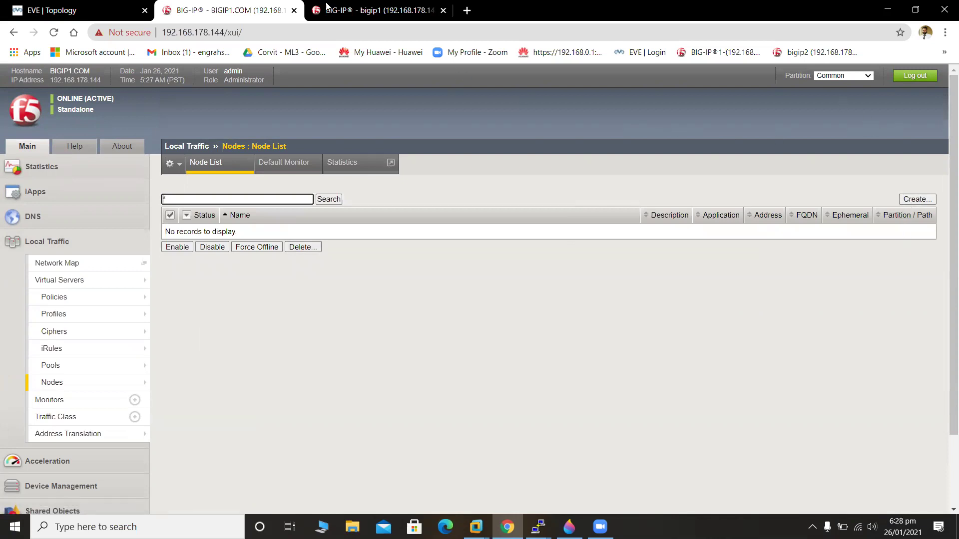
{"action": "mouse_move", "coordinate": [142, 314]}
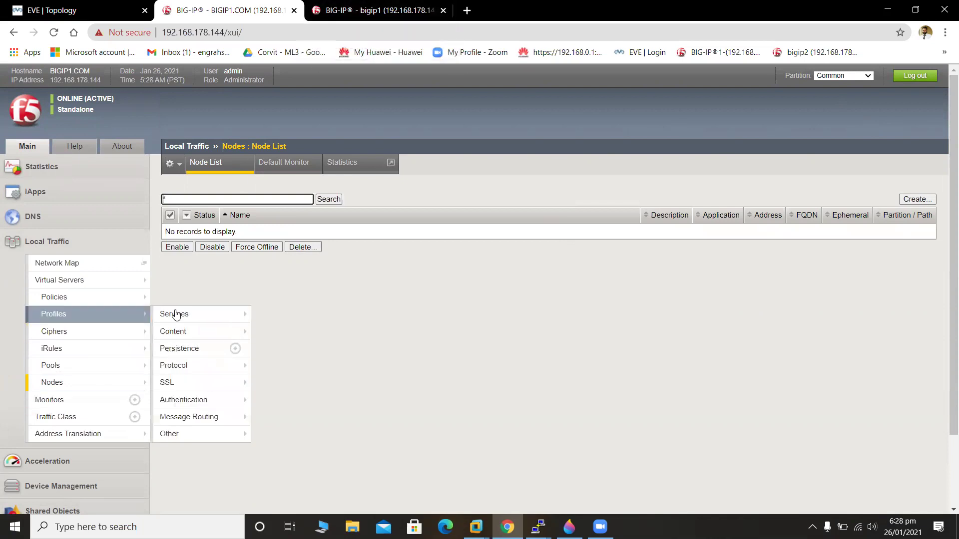
On the 192.168.178.145 unit, advance setup past License, Resource Provisioning and Device Certificates.
{"action": "left_click", "coordinate": [349, 7]}
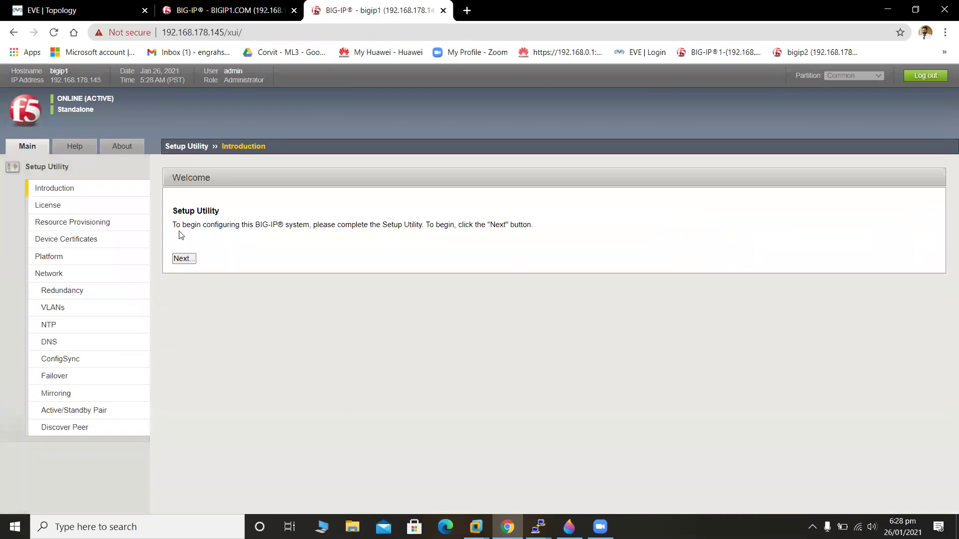
{"action": "left_click", "coordinate": [183, 259]}
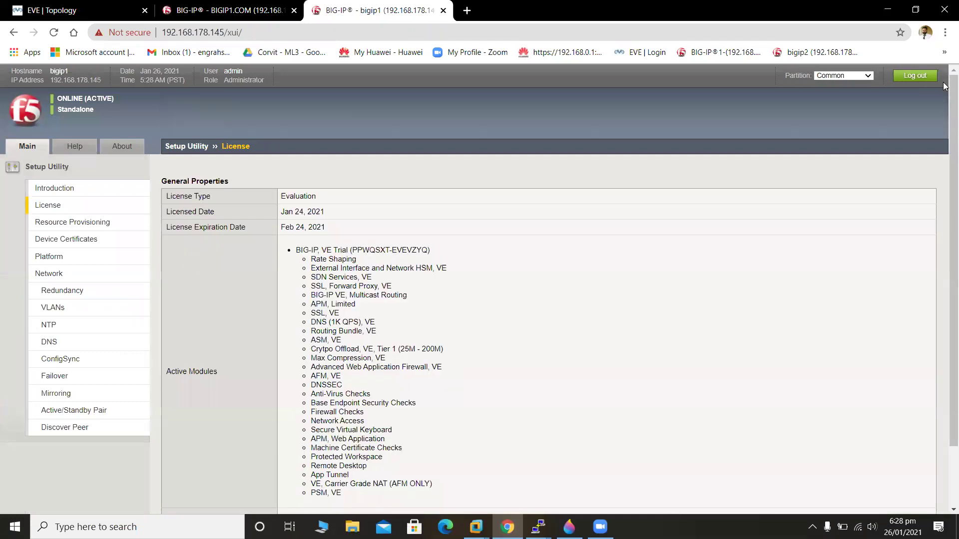
{"action": "left_click_drag", "start_coordinate": [945, 86], "coordinate": [946, 145]}
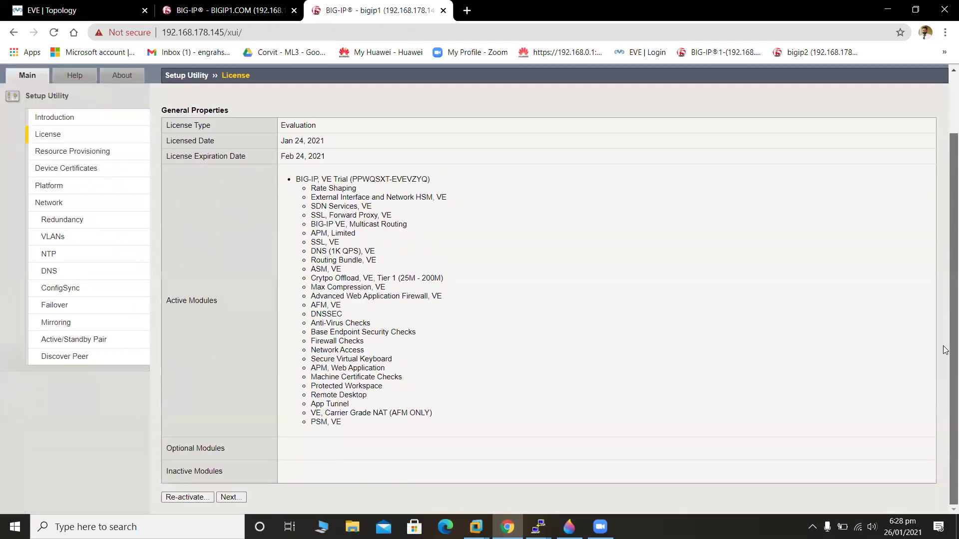
{"action": "left_click", "coordinate": [244, 498]}
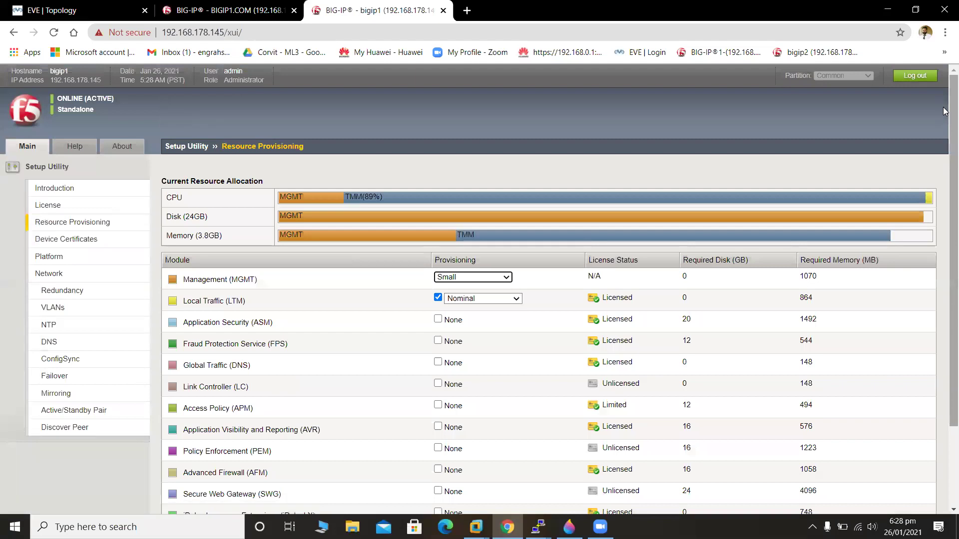
{"action": "left_click_drag", "start_coordinate": [946, 111], "coordinate": [946, 189]}
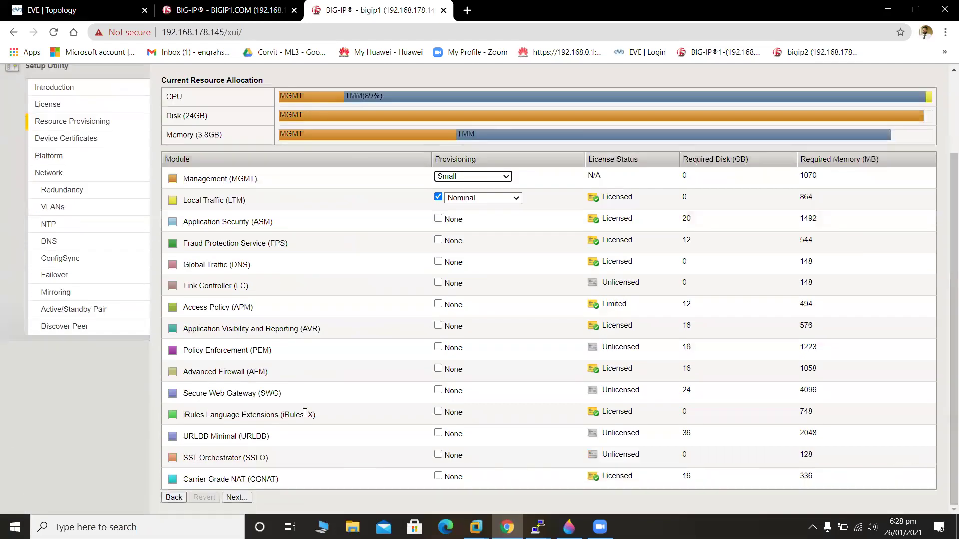
{"action": "left_click", "coordinate": [236, 497]}
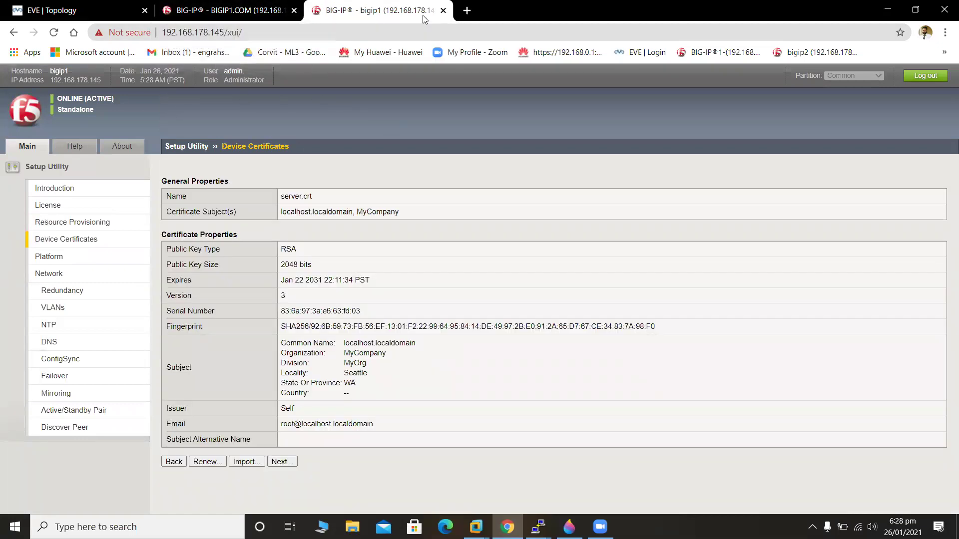
{"action": "left_click", "coordinate": [281, 462]}
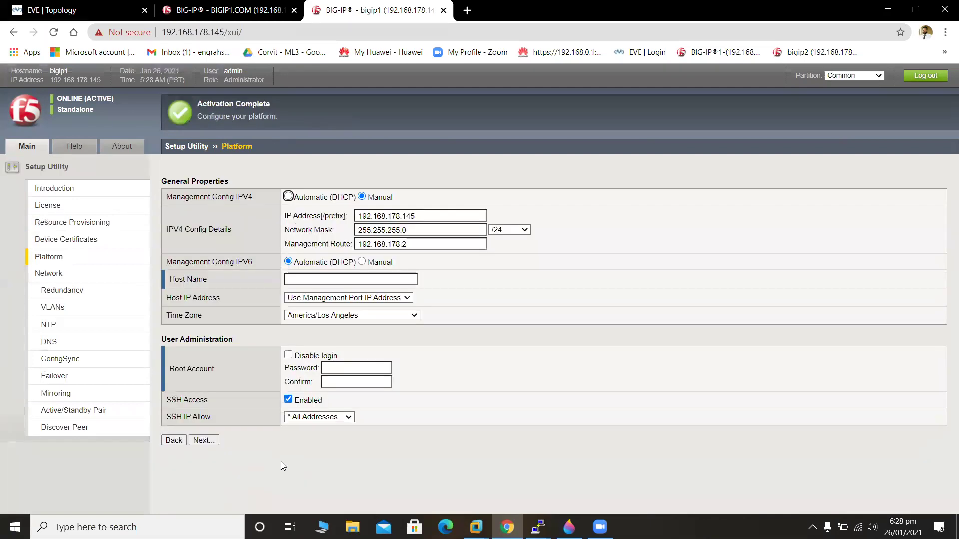
Enter host name BIGIP@.COM and set the root password with its confirmation.
{"action": "left_click", "coordinate": [384, 280]}
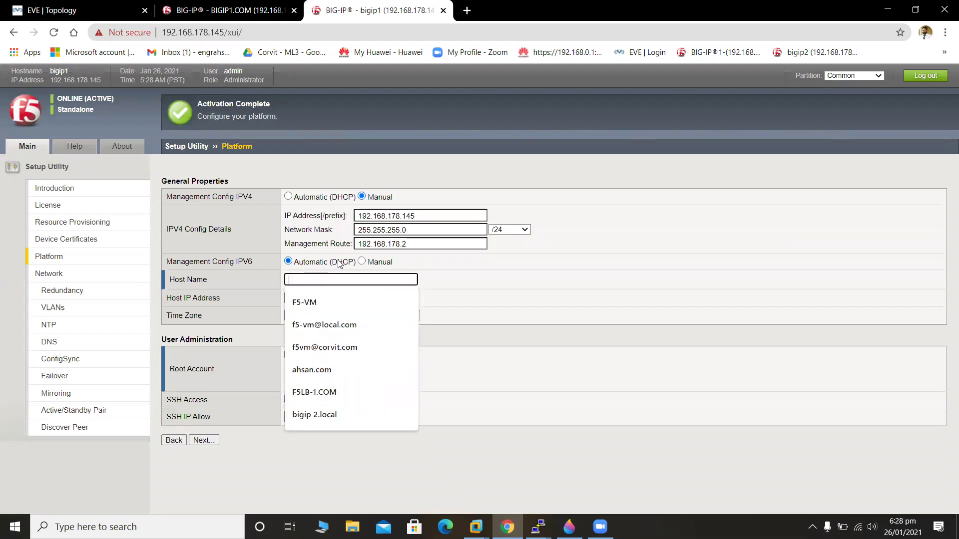
{"action": "type", "text": "BIGIP"}
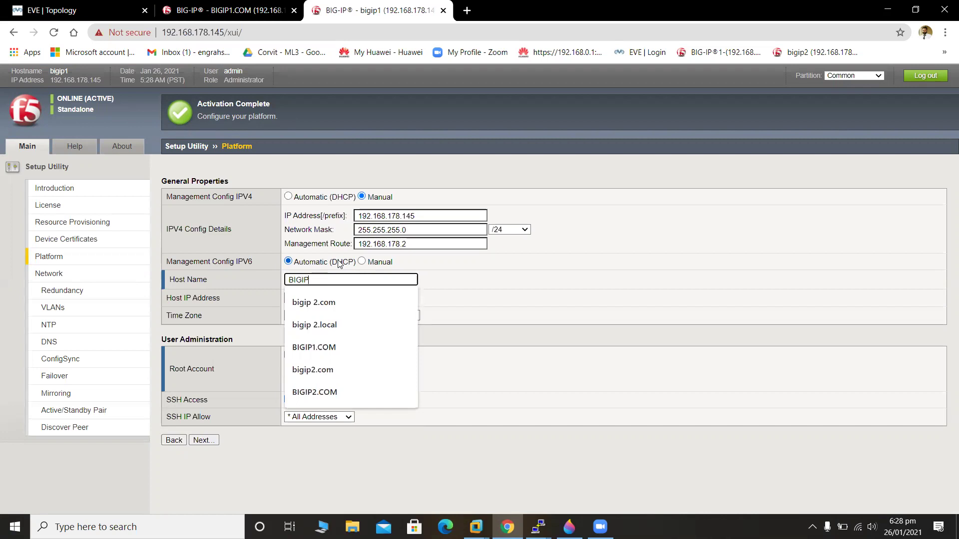
{"action": "type", "text": "@.COM"}
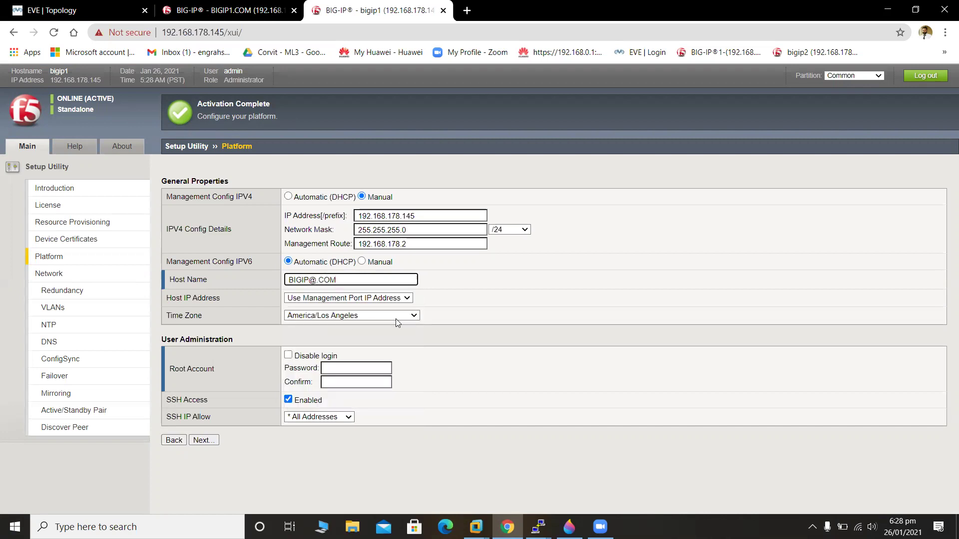
{"action": "left_click", "coordinate": [341, 367]}
{"action": "type", "text": "••••••••"}
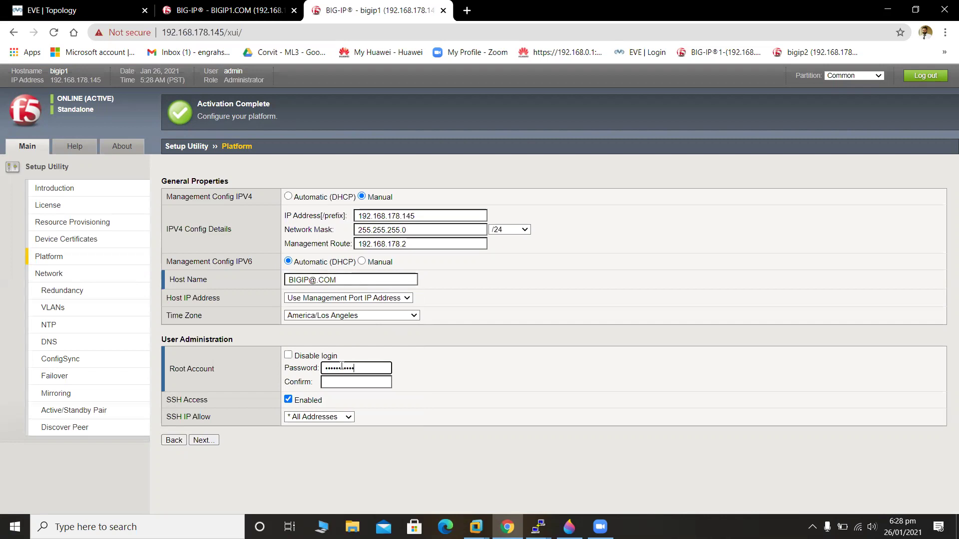
{"action": "left_click", "coordinate": [355, 382]}
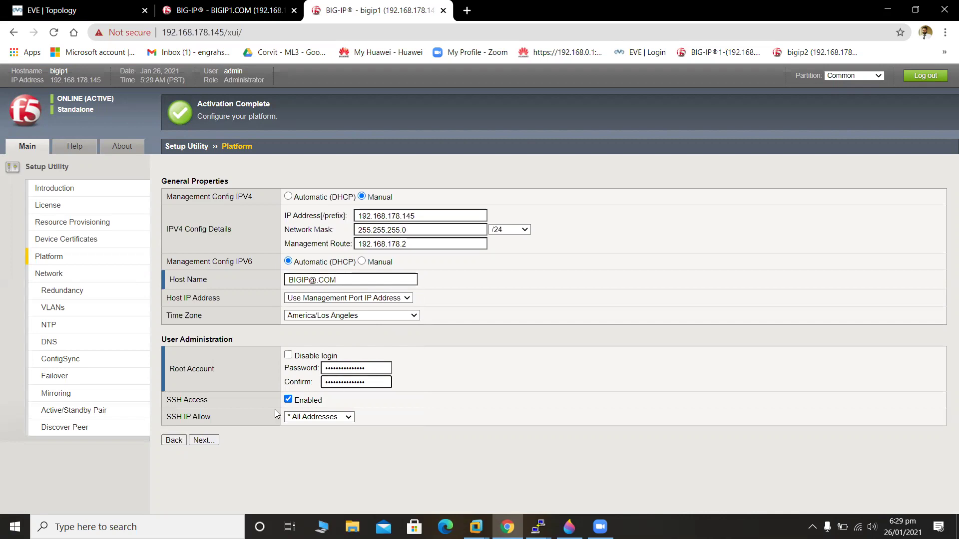
Correct the rejected host name to BIGIP2.COM and resubmit the platform settings.
{"action": "left_click", "coordinate": [203, 443]}
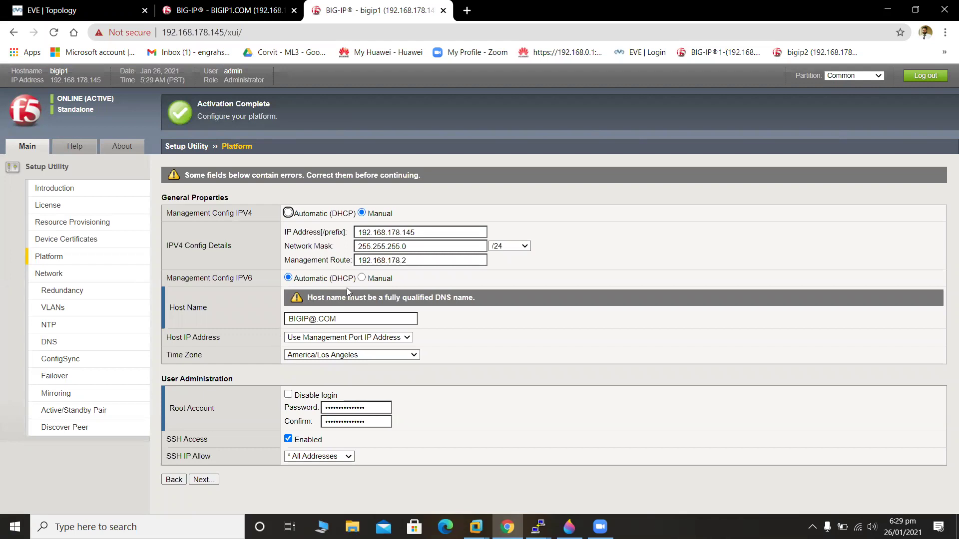
{"action": "left_click", "coordinate": [314, 320]}
{"action": "key", "text": "BackSpace"}
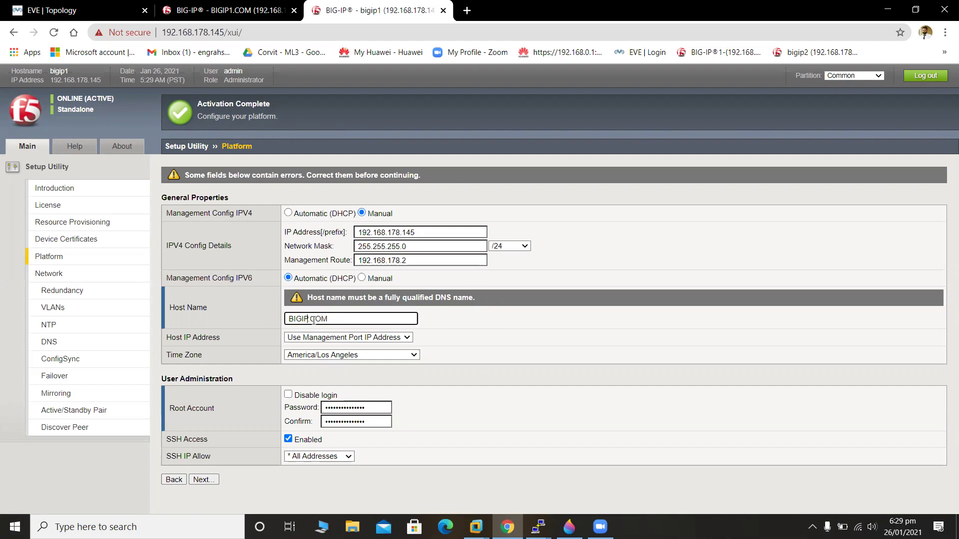
{"action": "type", "text": "2"}
{"action": "left_click", "coordinate": [208, 484]}
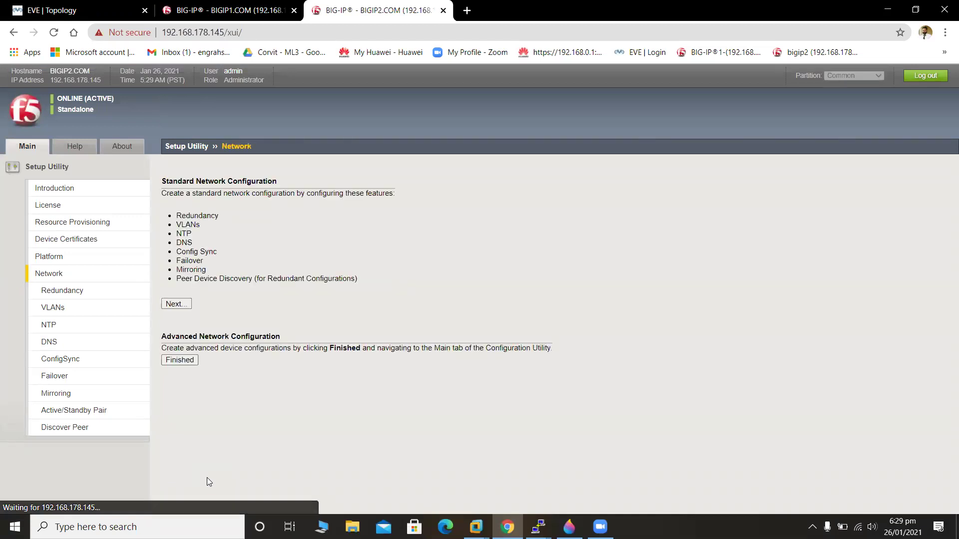
Finish the setup utility and check the EVE topology before returning to BIGIP2.
{"action": "left_click", "coordinate": [174, 367]}
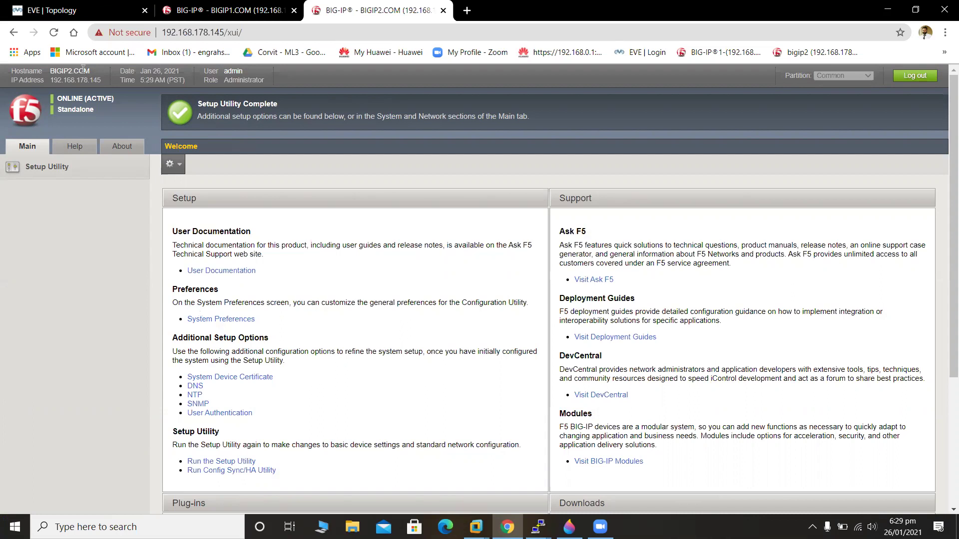
{"action": "left_click", "coordinate": [65, 10]}
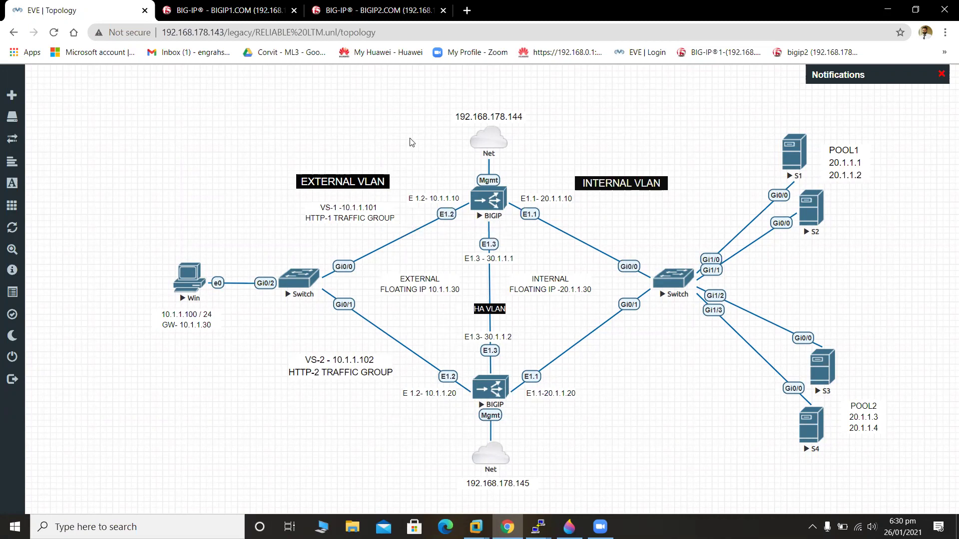
{"action": "left_click", "coordinate": [355, 5]}
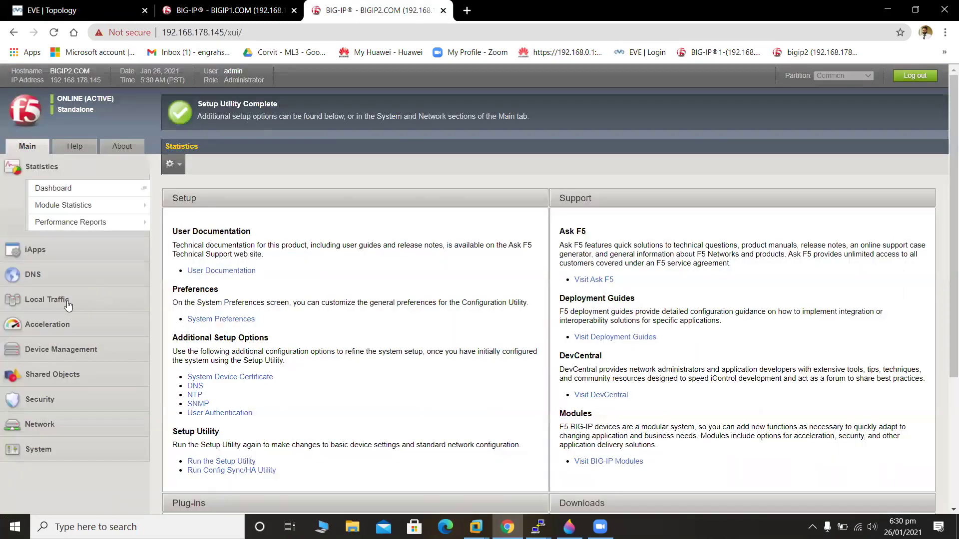
Open the Network VLAN list and start a new VLAN.
{"action": "left_click", "coordinate": [92, 424]}
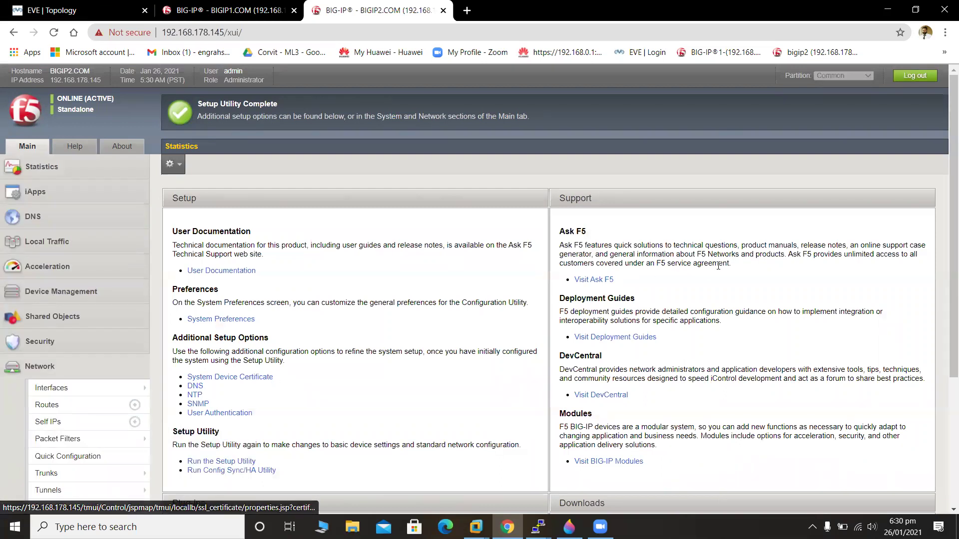
{"action": "scroll", "coordinate": [945, 235], "scroll_direction": "down", "scroll_amount": 3}
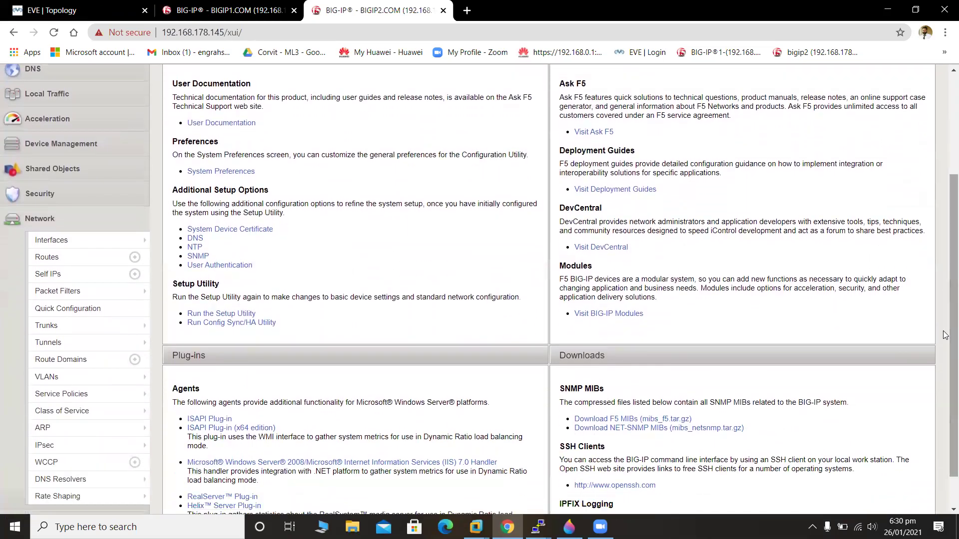
{"action": "left_click", "coordinate": [90, 373]}
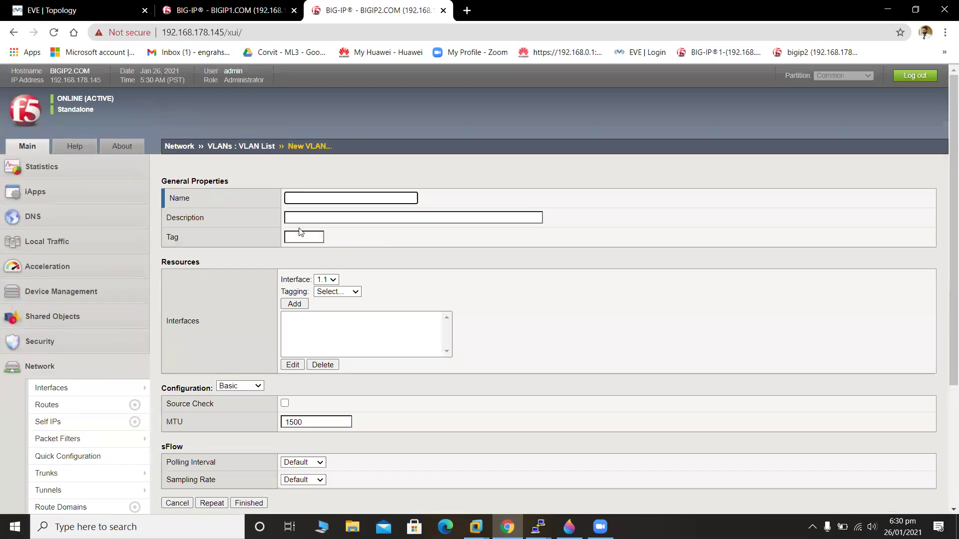
Create InternalVlan with interface 1.1 untagged.
{"action": "type", "text": "IN"}
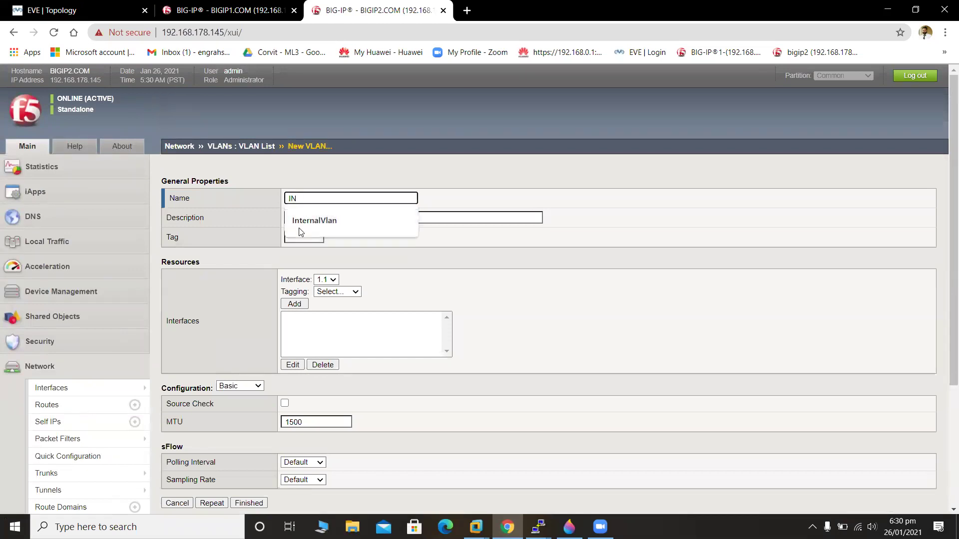
{"action": "key", "text": "BackSpace"}
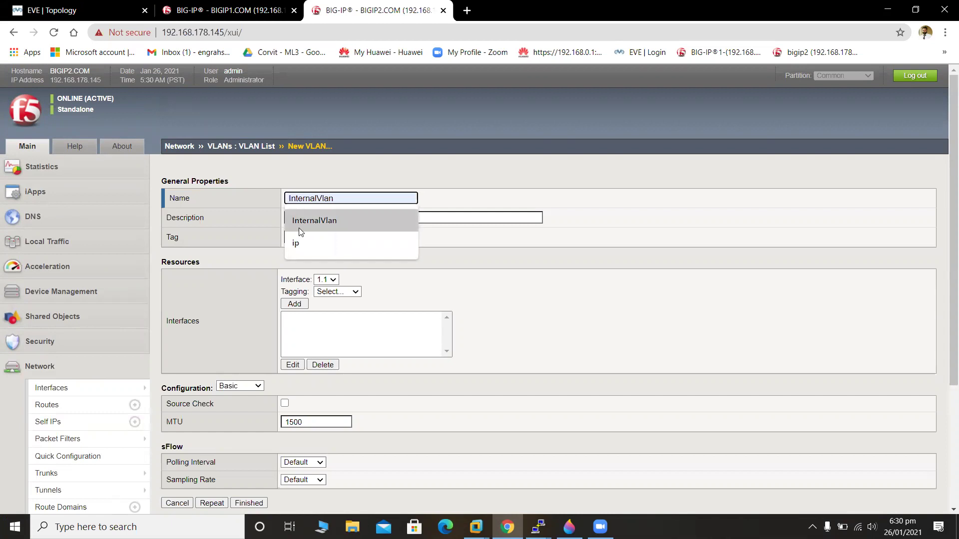
{"action": "left_click", "coordinate": [307, 226]}
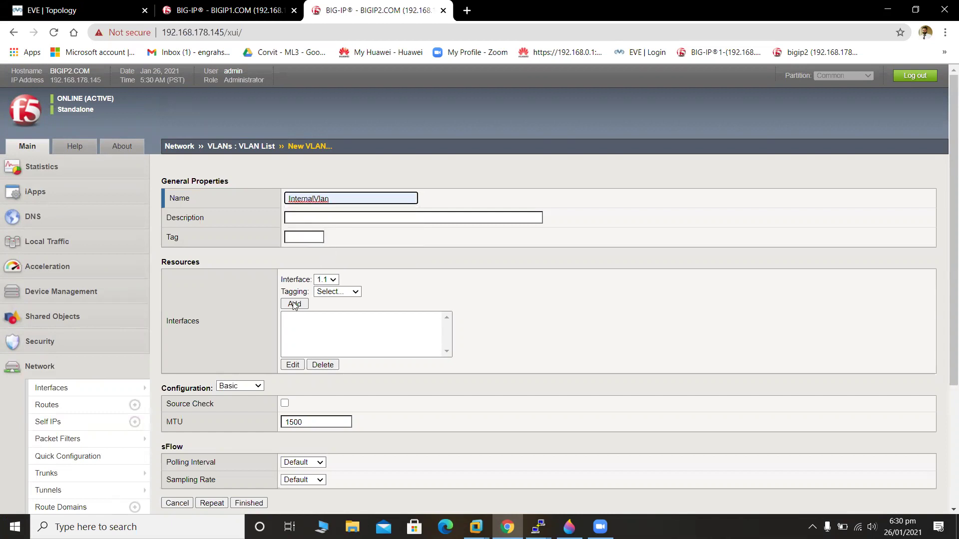
{"action": "left_click", "coordinate": [336, 292]}
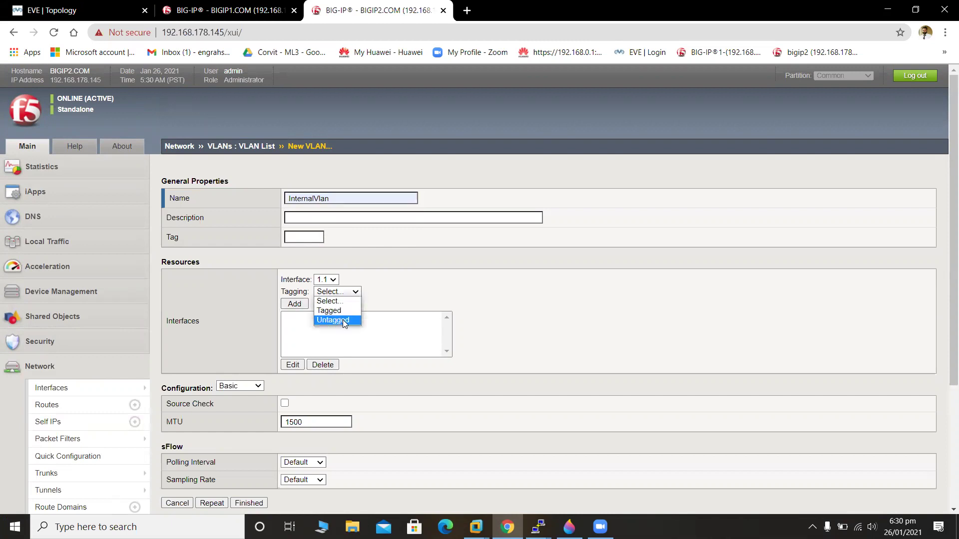
{"action": "left_click", "coordinate": [333, 320]}
{"action": "left_click", "coordinate": [294, 303]}
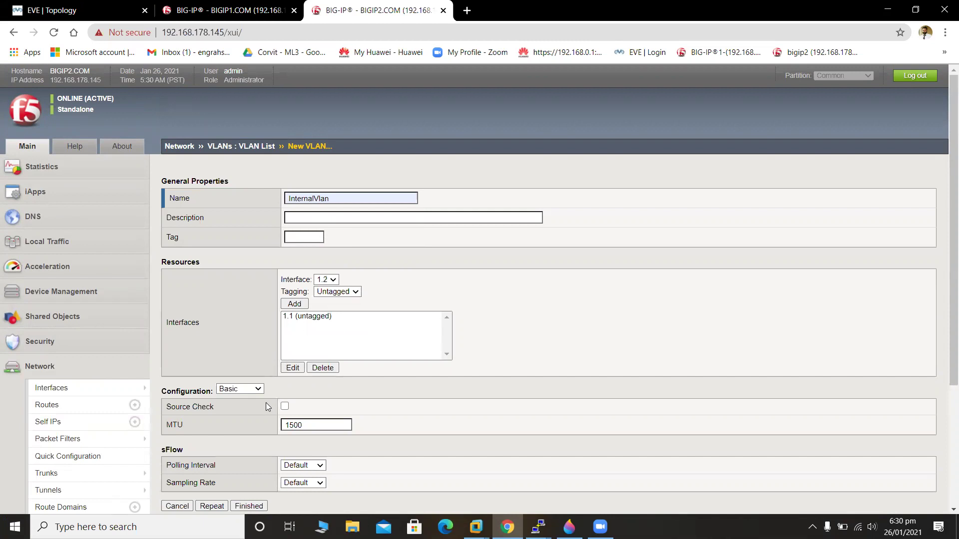
{"action": "left_click_drag", "start_coordinate": [952, 230], "coordinate": [952, 349]}
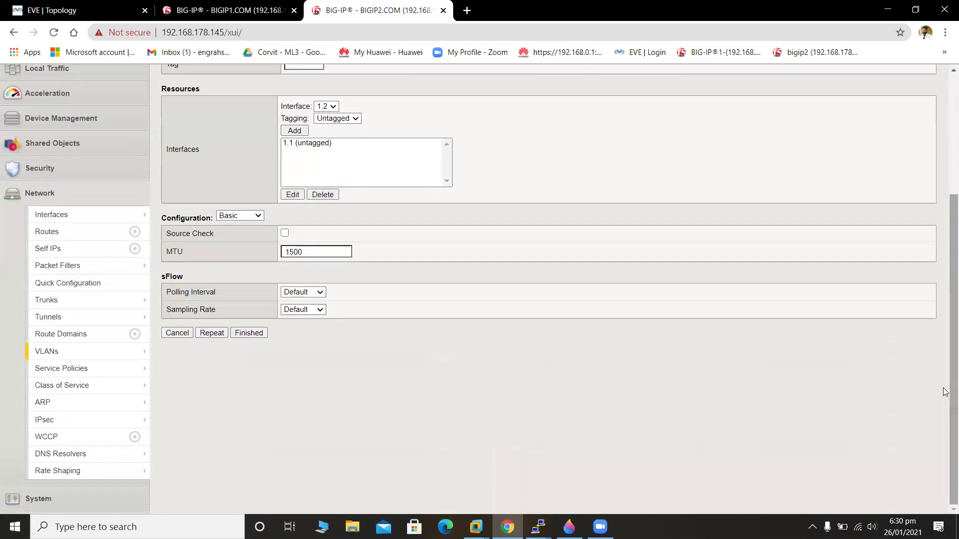
{"action": "left_click", "coordinate": [218, 334]}
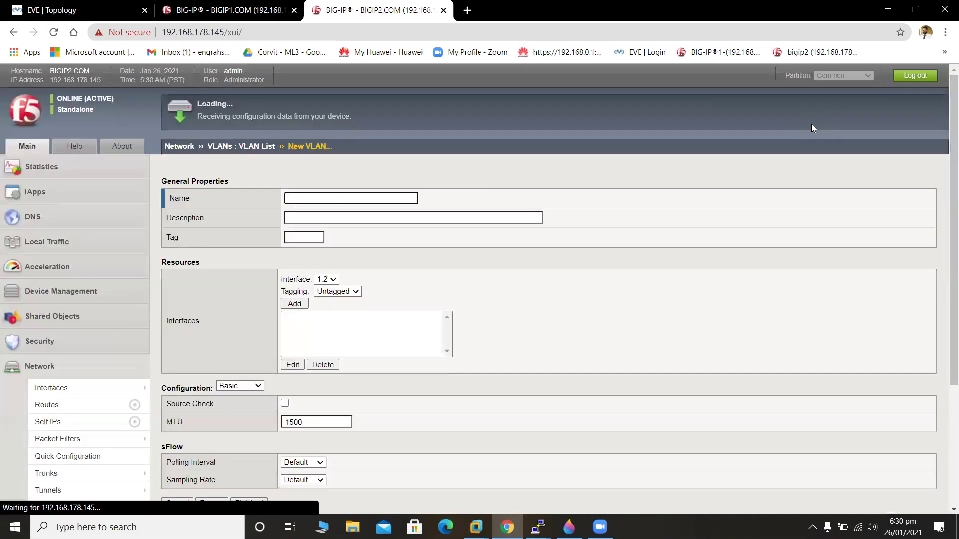
Create ExternalVlan with interface 1.2 untagged.
{"action": "type", "text": "ExternalVlan"}
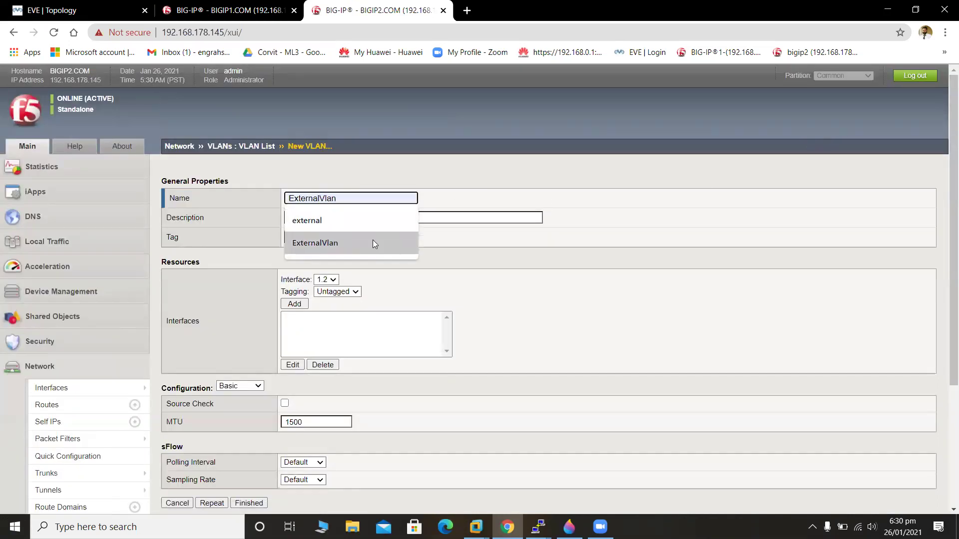
{"action": "left_click", "coordinate": [375, 243]}
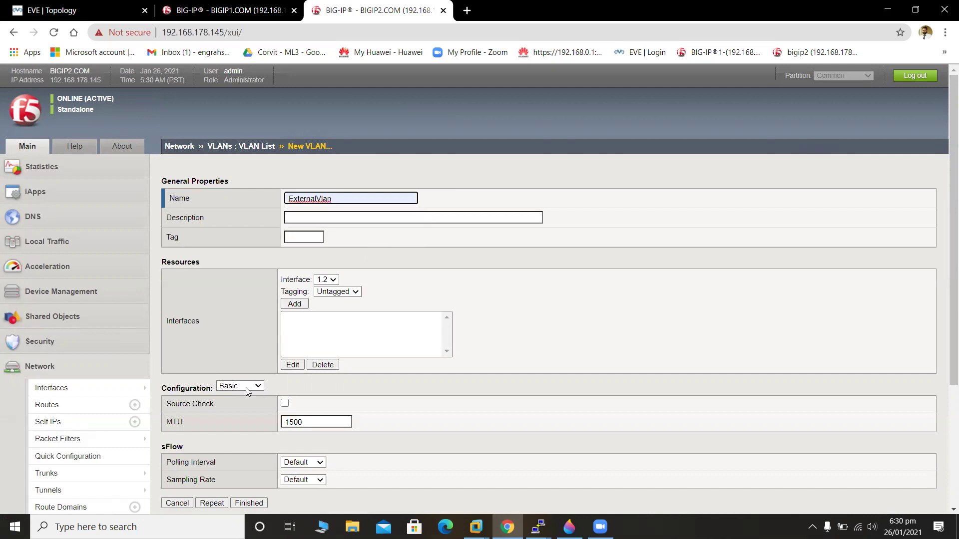
{"action": "left_click", "coordinate": [293, 304]}
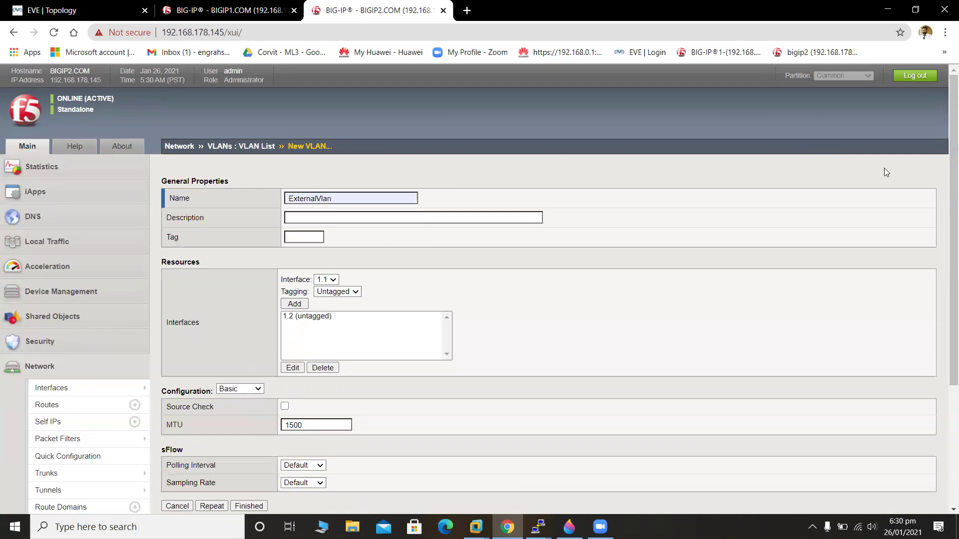
{"action": "scroll", "coordinate": [945, 198], "scroll_direction": "down", "scroll_amount": 3}
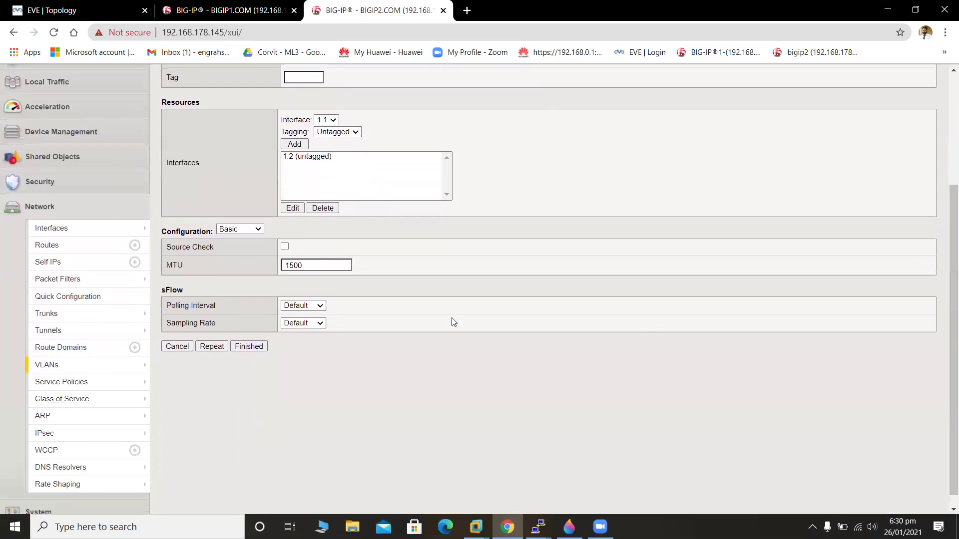
{"action": "left_click", "coordinate": [221, 347]}
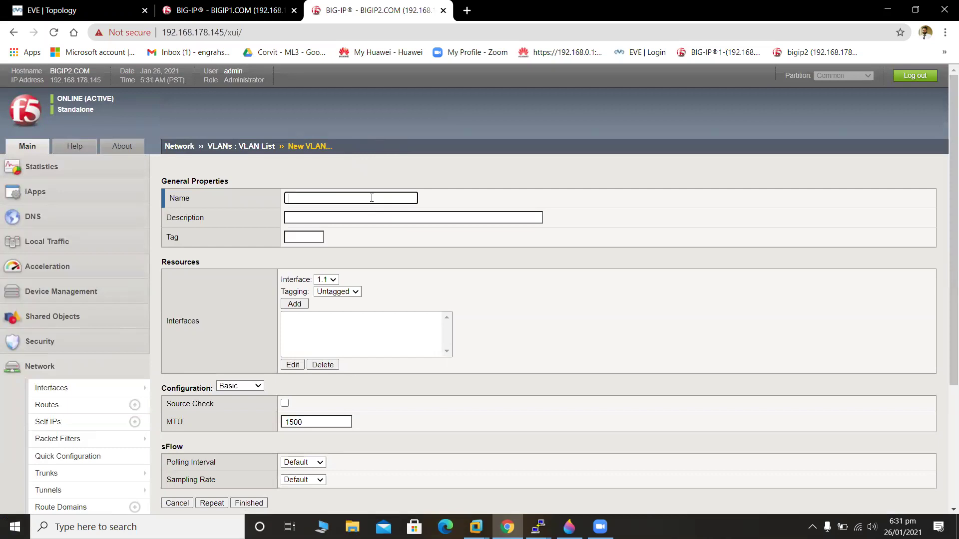
Create HAVlan with interface 1.3 untagged and finish.
{"action": "type", "text": "HAVlan"}
{"action": "left_click", "coordinate": [377, 223]}
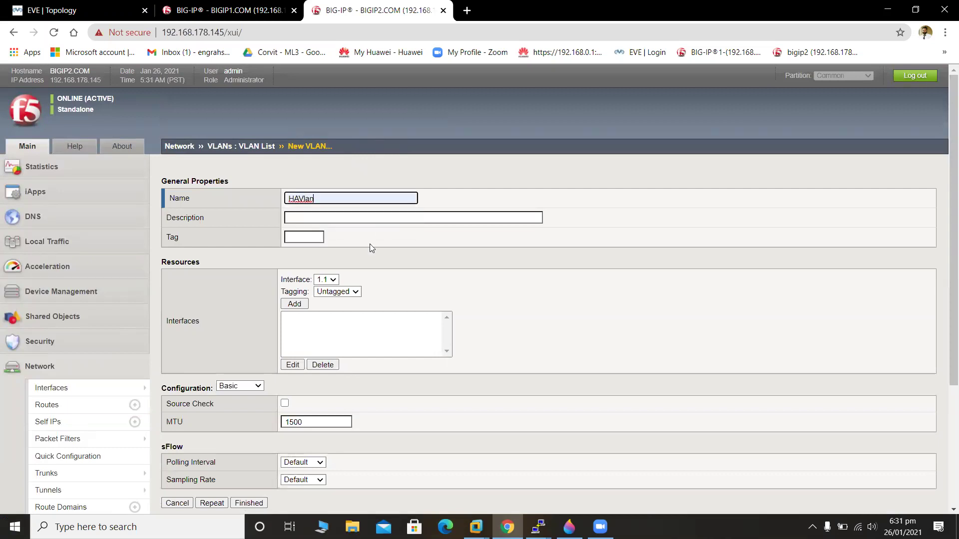
{"action": "left_click", "coordinate": [334, 280]}
{"action": "left_click", "coordinate": [335, 309]}
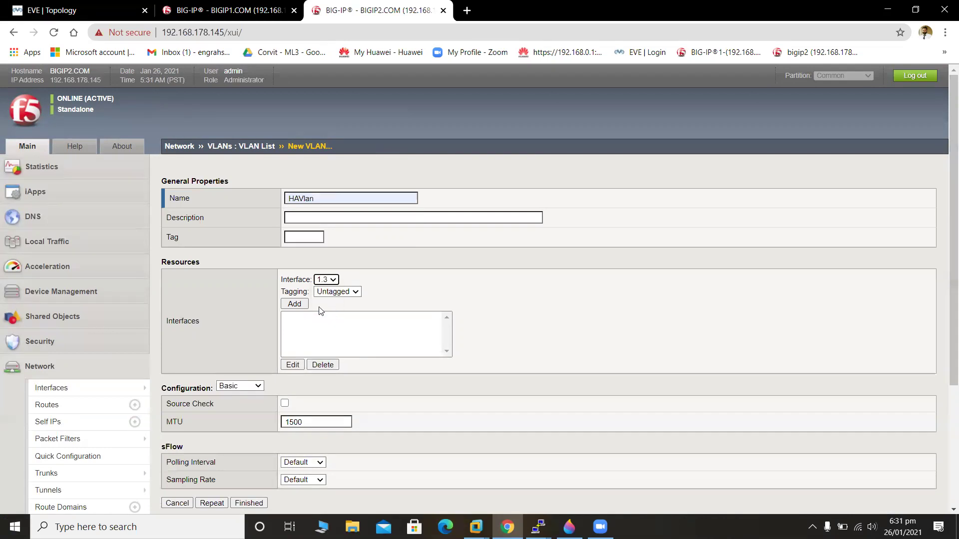
{"action": "left_click", "coordinate": [295, 305]}
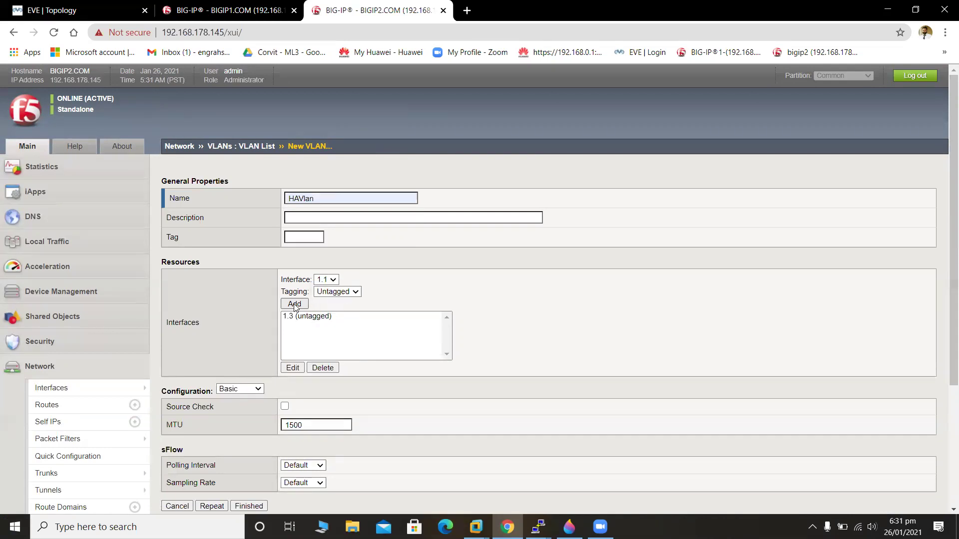
{"action": "left_click_drag", "start_coordinate": [944, 212], "coordinate": [945, 421]}
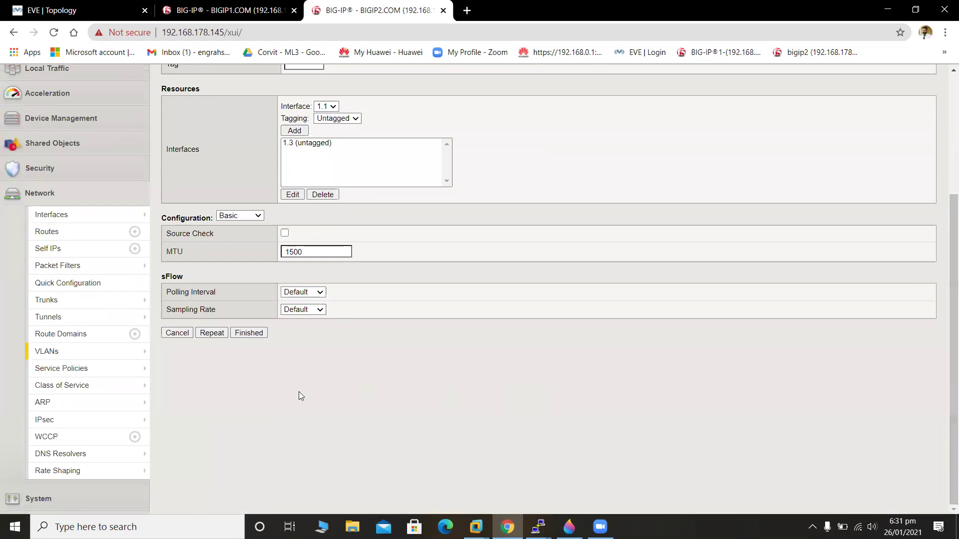
{"action": "left_click", "coordinate": [241, 334]}
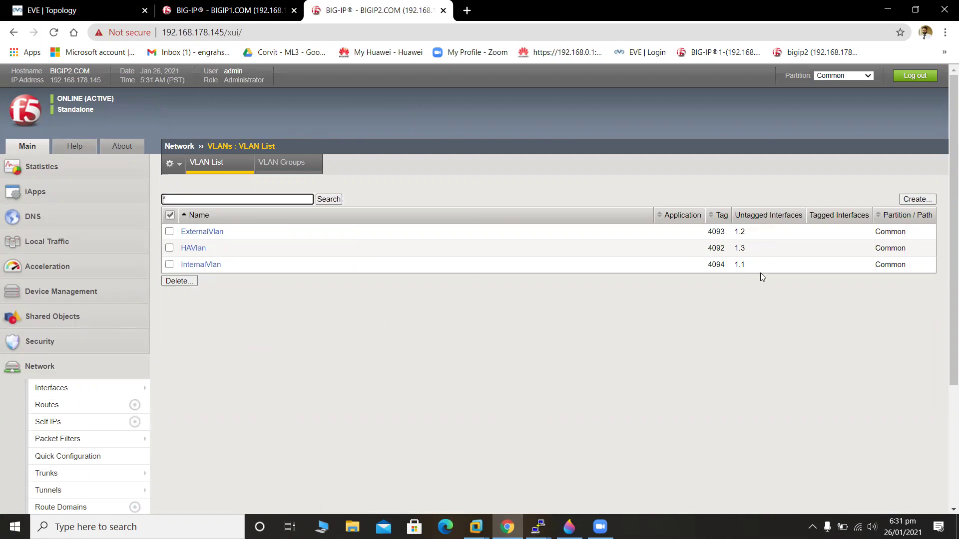
Start a new self IP named InternalSelfIp with address 20.1.1.20.
{"action": "left_click", "coordinate": [93, 428]}
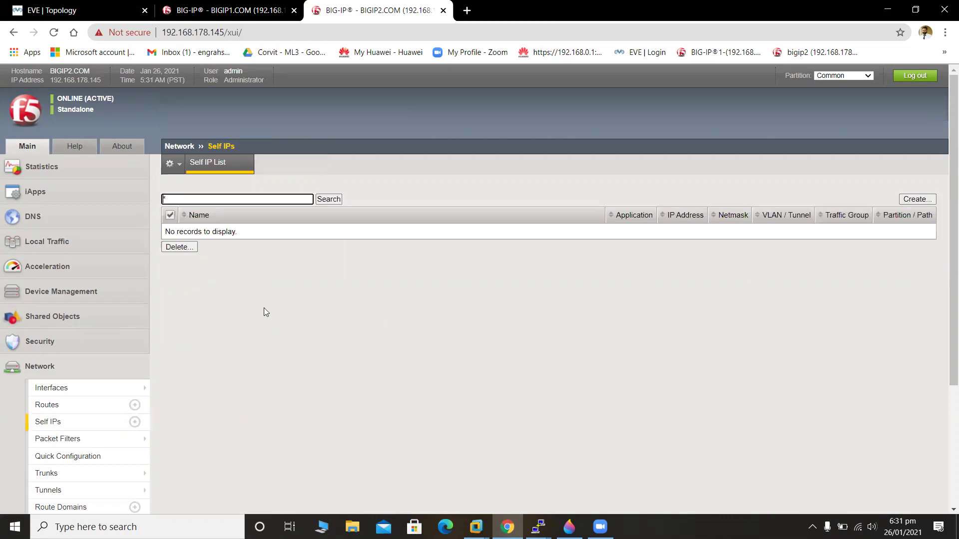
{"action": "left_click", "coordinate": [929, 198]}
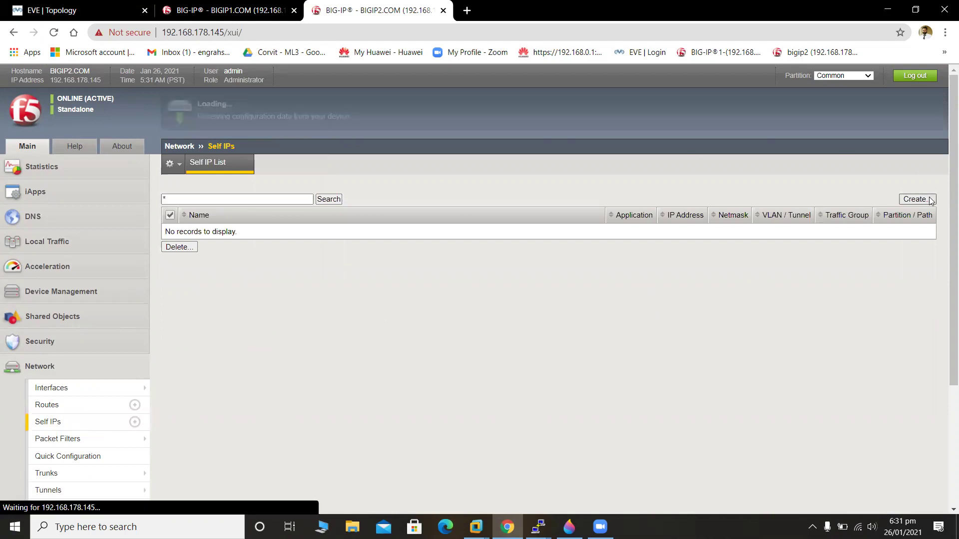
{"action": "type", "text": "I"}
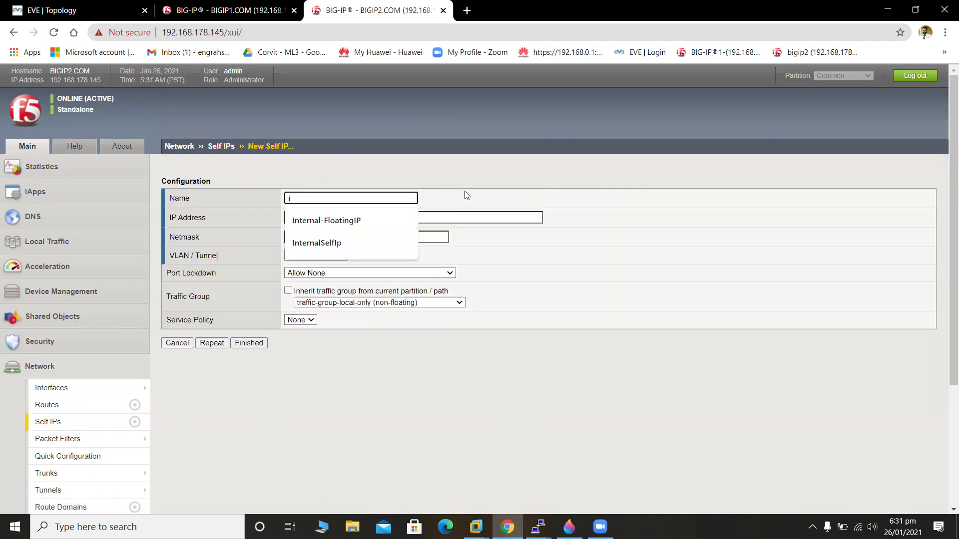
{"action": "key", "text": "Down"}
{"action": "key", "text": "Down"}
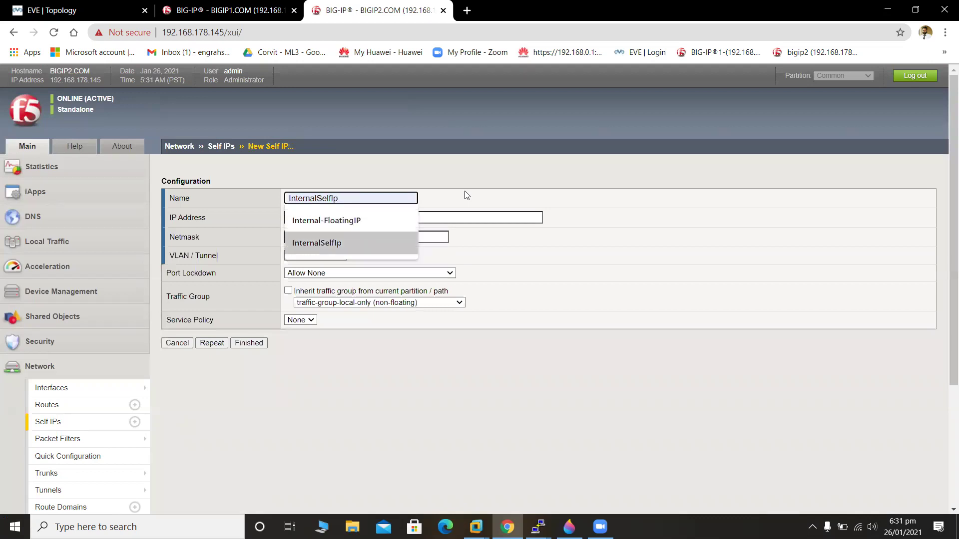
{"action": "key", "text": "Return"}
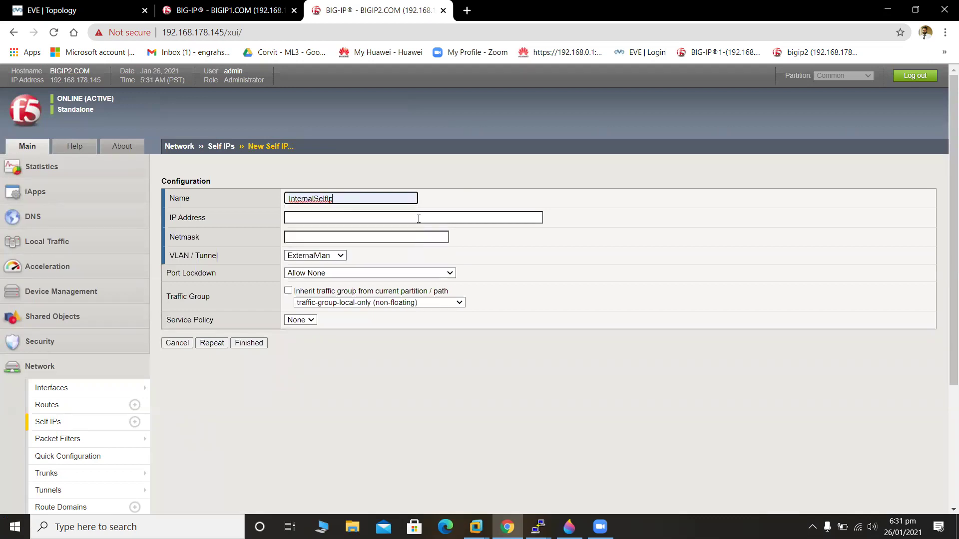
{"action": "left_click", "coordinate": [418, 219]}
{"action": "type", "text": "20.1"}
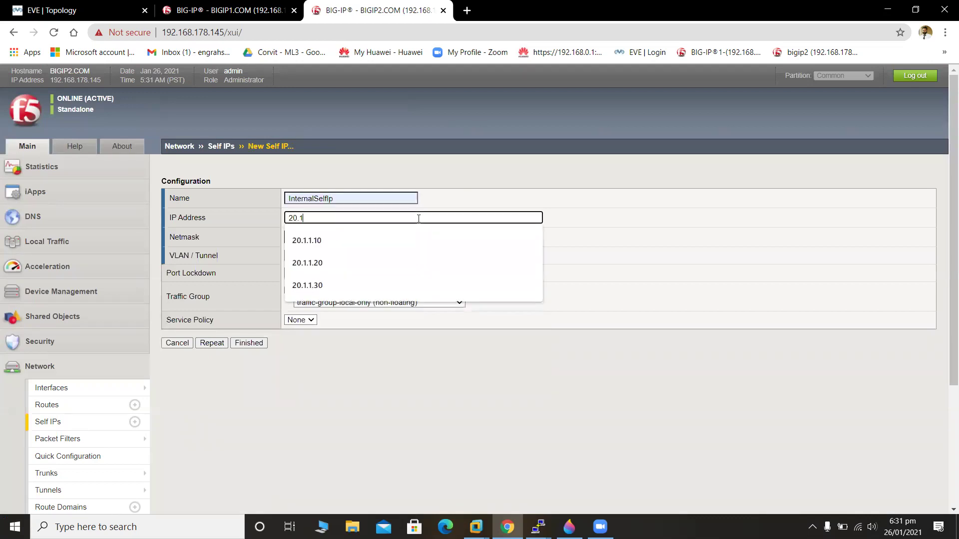
{"action": "type", "text": ".1.20"}
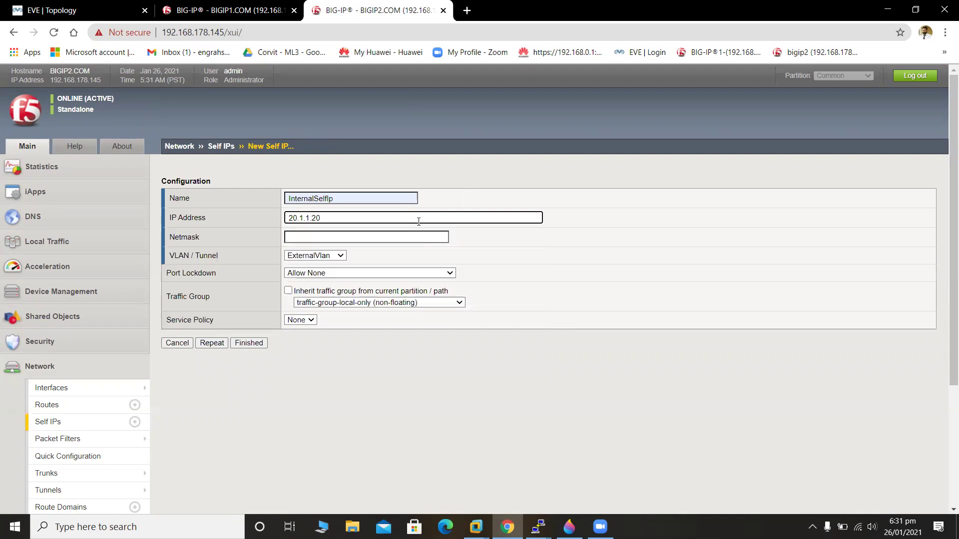
Give InternalSelfIp netmask 255.255.255.0, InternalVlan and Allow Default port lockdown, then save.
{"action": "left_click", "coordinate": [425, 237]}
{"action": "left_click", "coordinate": [434, 260]}
{"action": "left_click", "coordinate": [341, 257]}
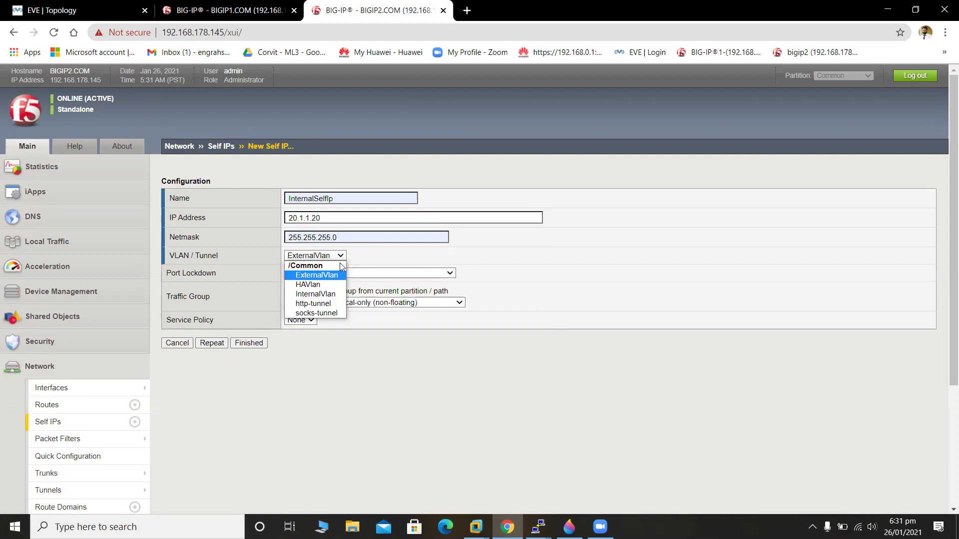
{"action": "left_click", "coordinate": [347, 297]}
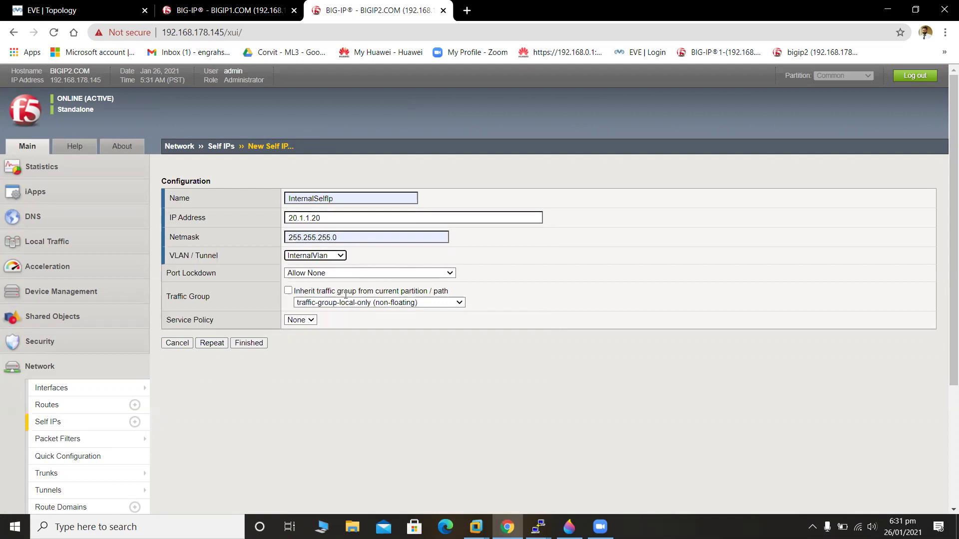
{"action": "left_click", "coordinate": [393, 276]}
{"action": "left_click", "coordinate": [394, 284]}
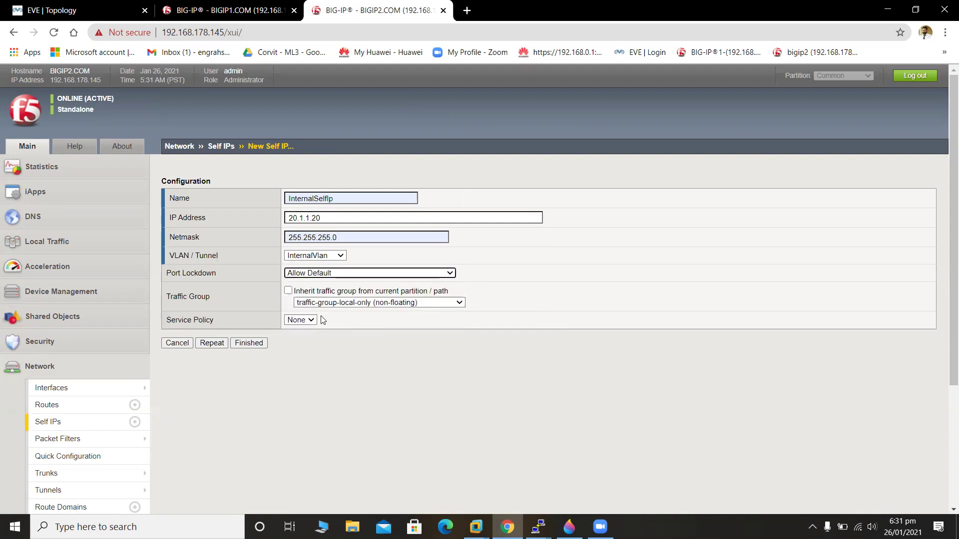
{"action": "left_click", "coordinate": [212, 343]}
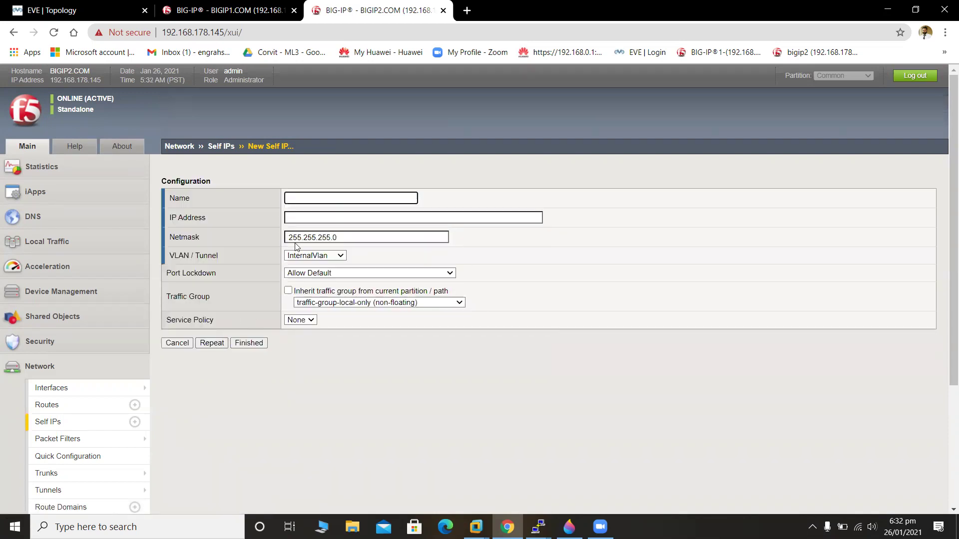
Add self IP ExternalSelpIP 10.1.1.20 on ExternalVlan.
{"action": "type", "text": "ExternalSelpIP"}
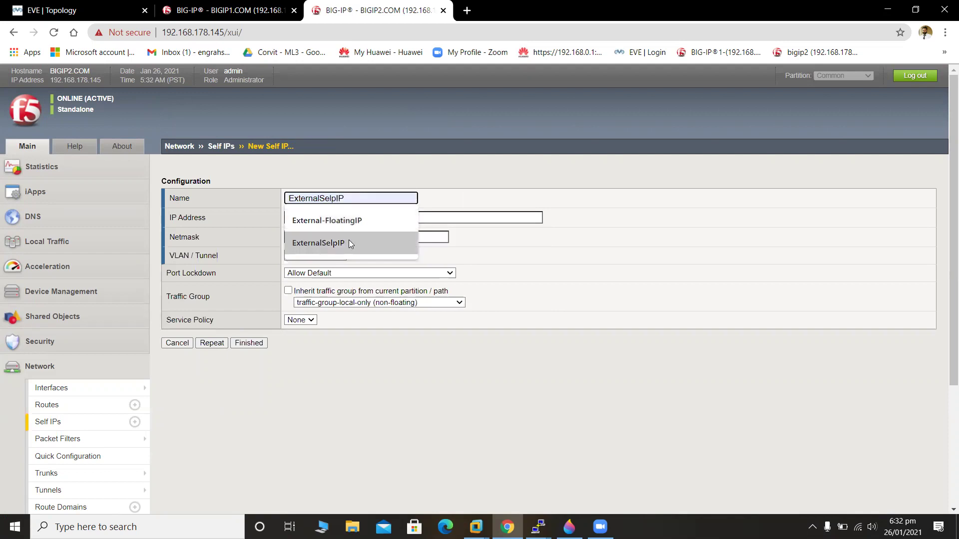
{"action": "left_click", "coordinate": [349, 243]}
{"action": "left_click", "coordinate": [339, 218]}
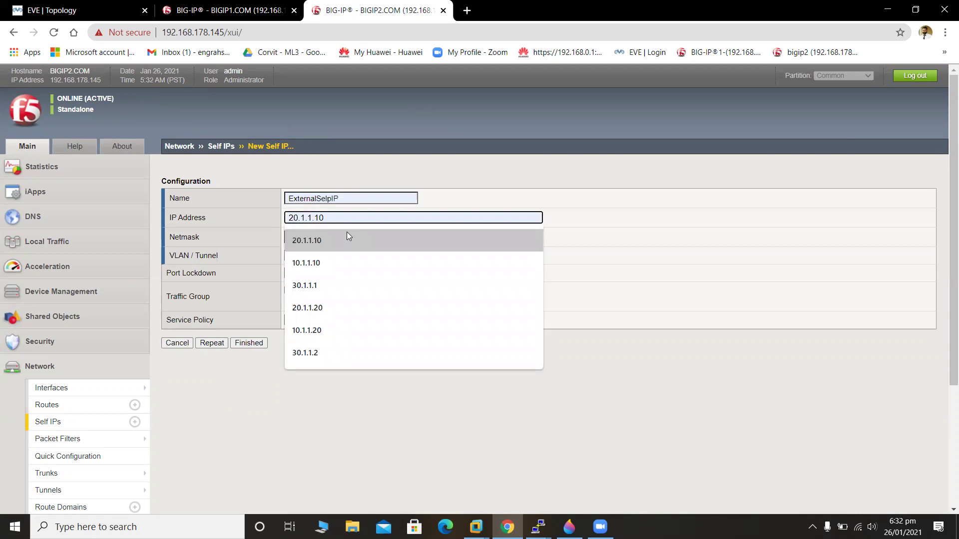
{"action": "type", "text": "10.1"}
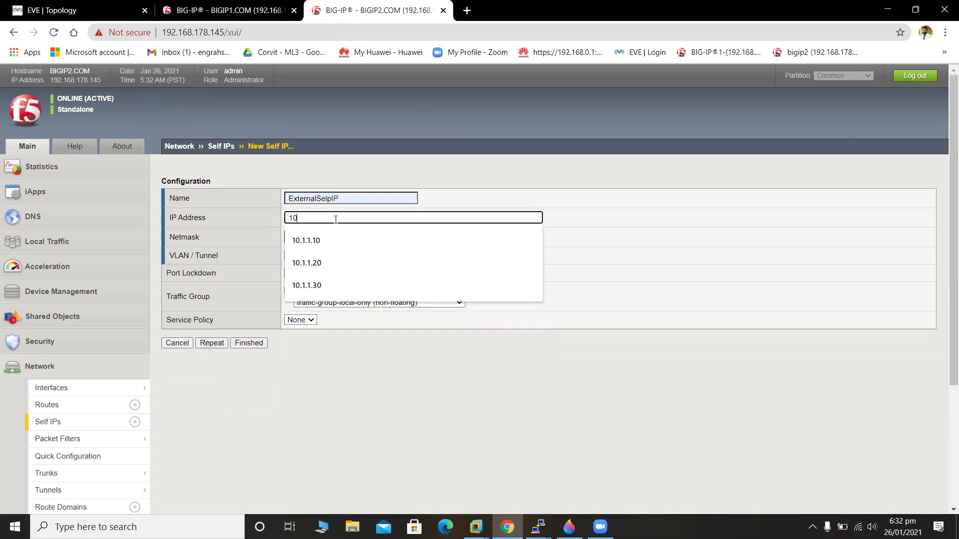
{"action": "type", "text": ".1.20"}
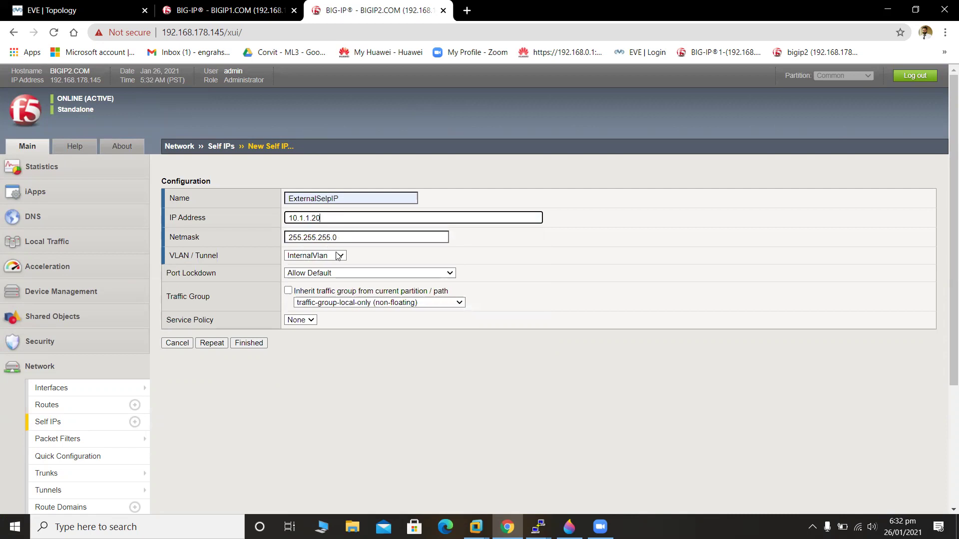
{"action": "left_click", "coordinate": [319, 258]}
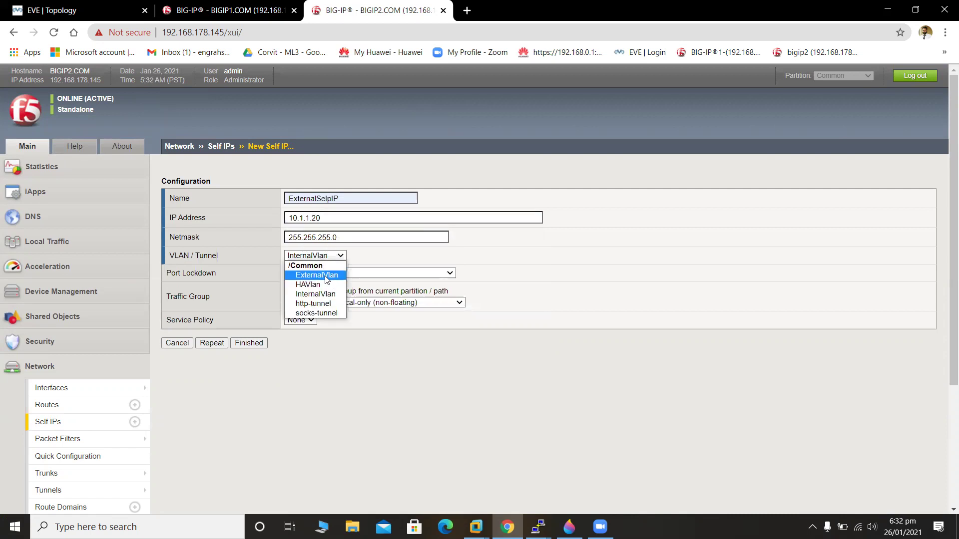
{"action": "left_click", "coordinate": [326, 275]}
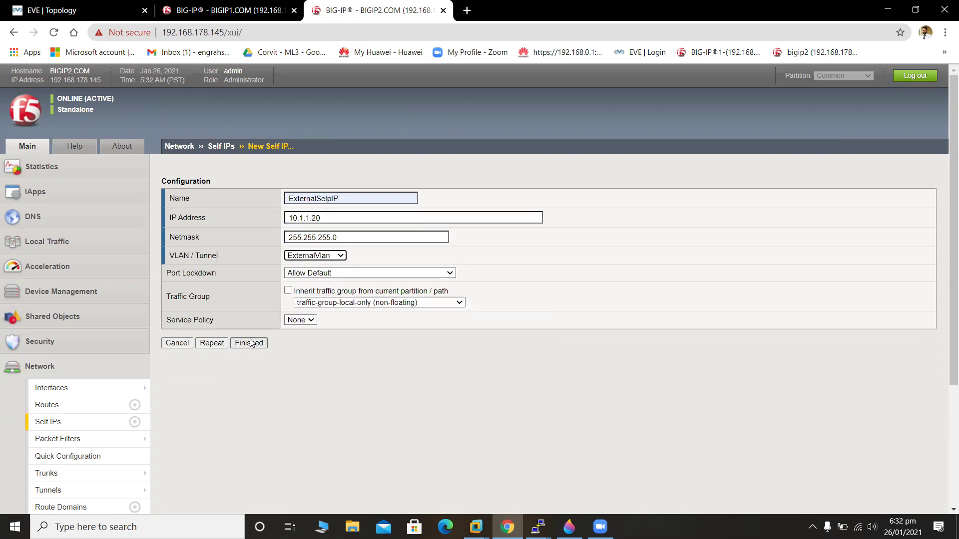
{"action": "left_click", "coordinate": [222, 344]}
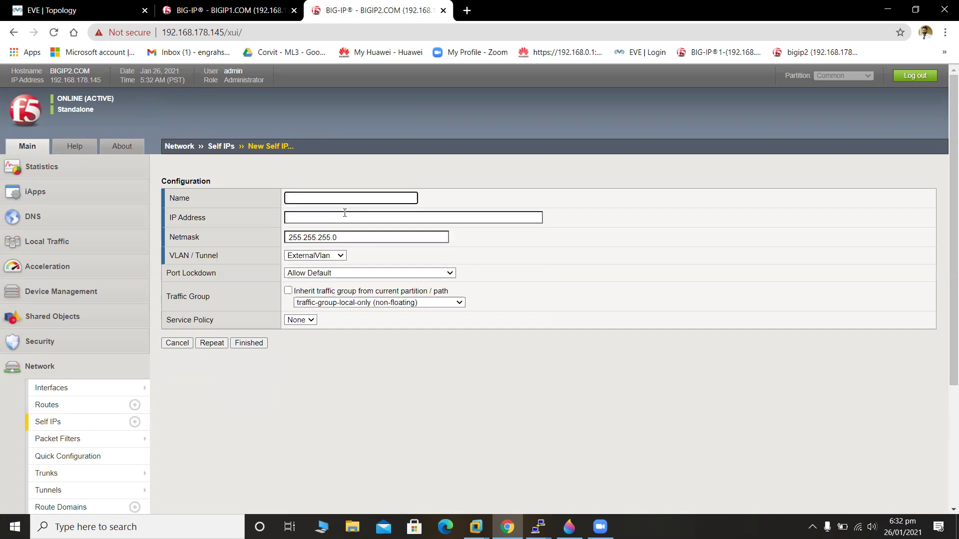
{"action": "type", "text": "Ha"}
Add self IP HAselfIp 30.1.1.2 on HAVlan.
{"action": "key", "text": "BackSpace"}
{"action": "key", "text": "BackSpace"}
{"action": "type", "text": "HAselfIp"}
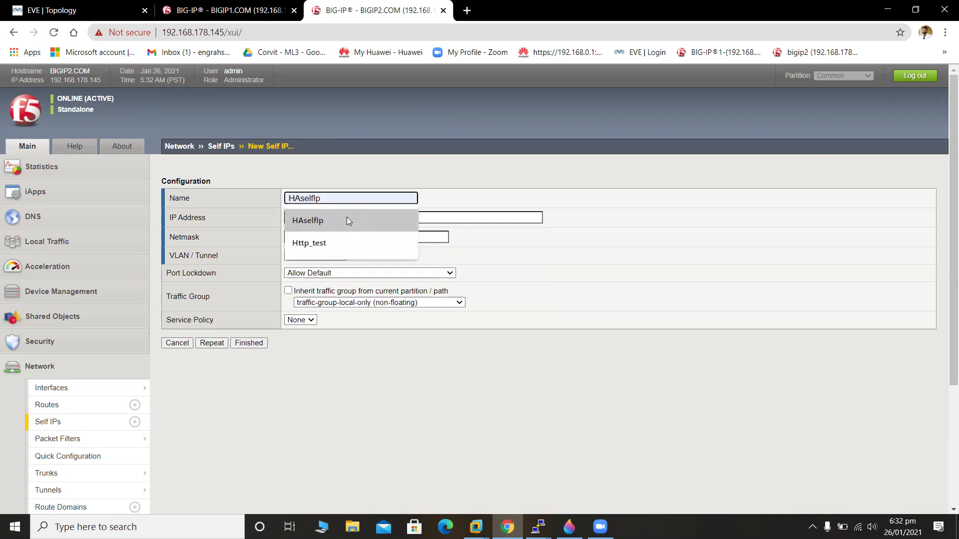
{"action": "left_click", "coordinate": [347, 220]}
{"action": "left_click", "coordinate": [350, 218]}
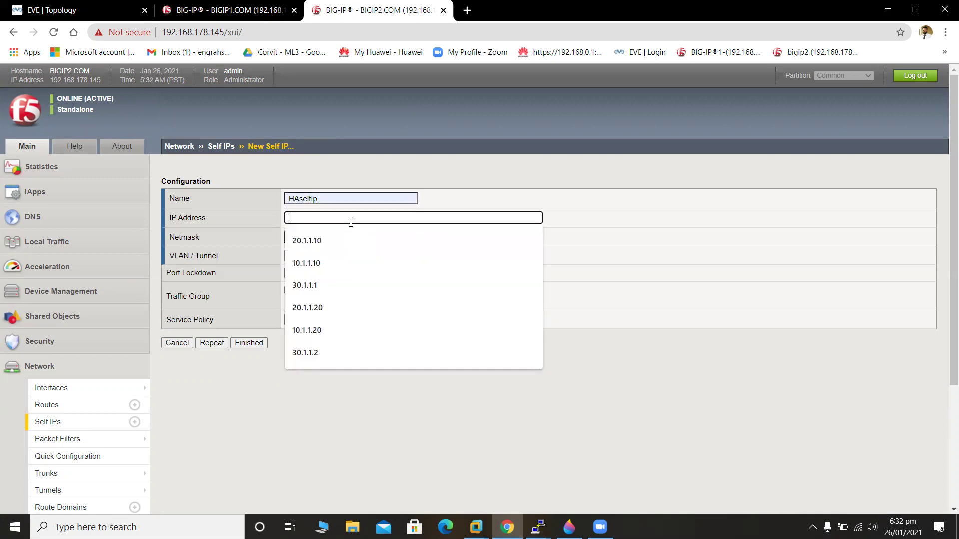
{"action": "type", "text": "30.1.1"}
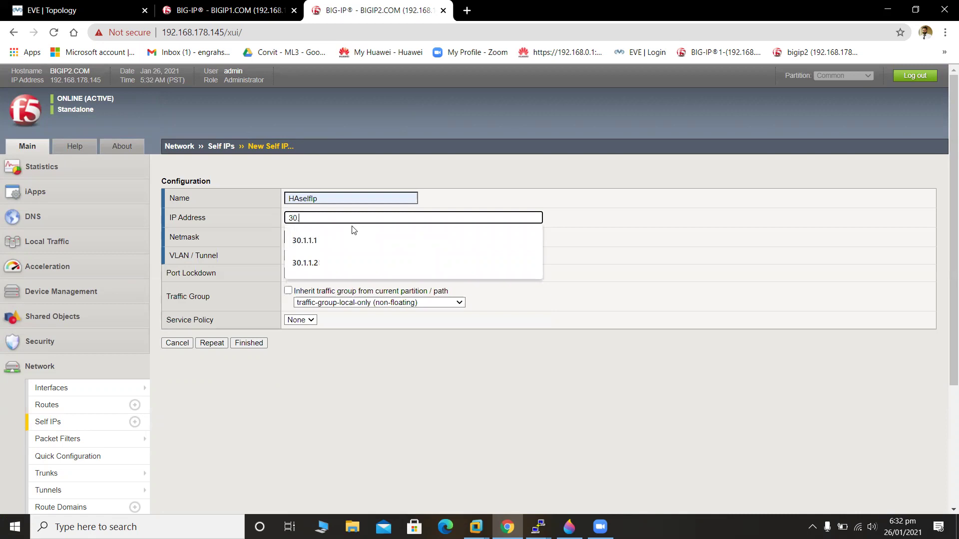
{"action": "key", "text": "Down"}
{"action": "key", "text": "Down"}
{"action": "key", "text": "Return"}
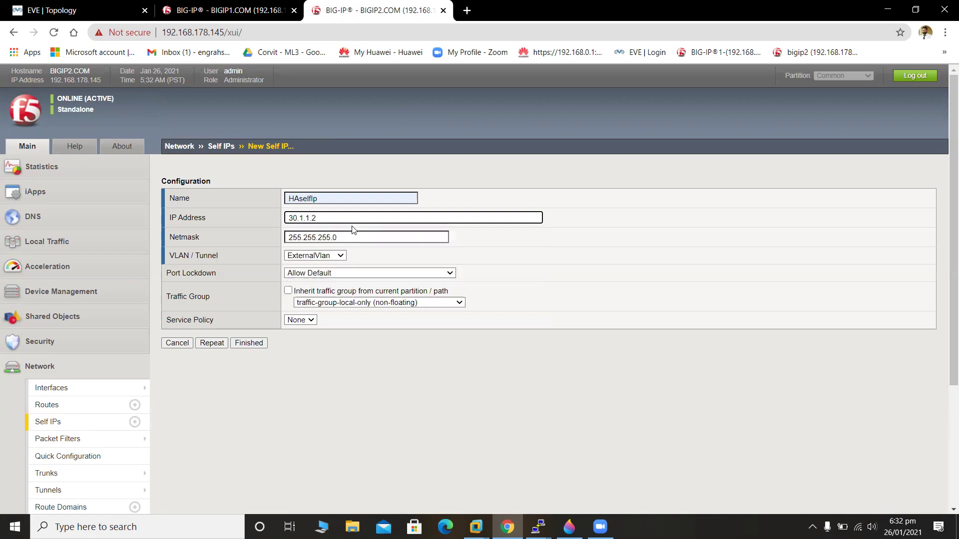
{"action": "left_click", "coordinate": [313, 257]}
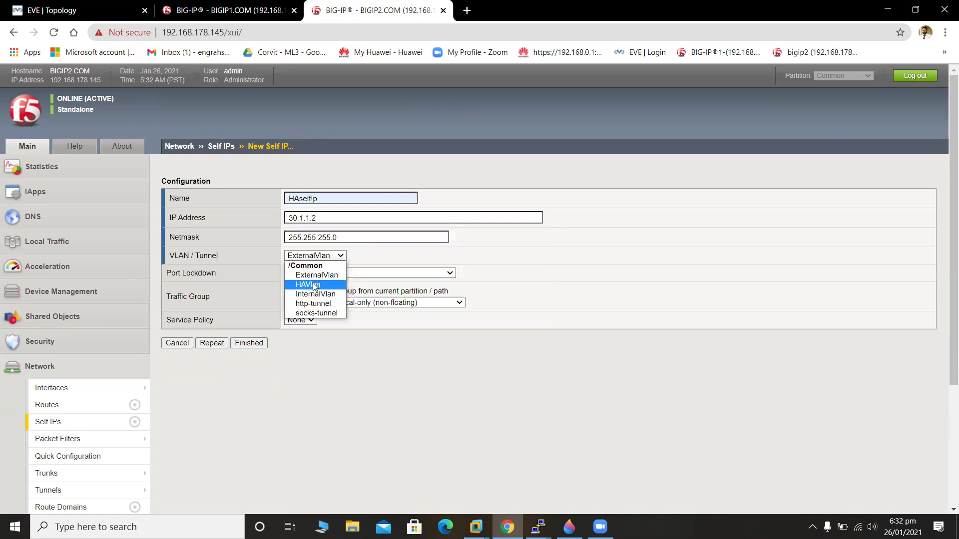
{"action": "left_click", "coordinate": [314, 284]}
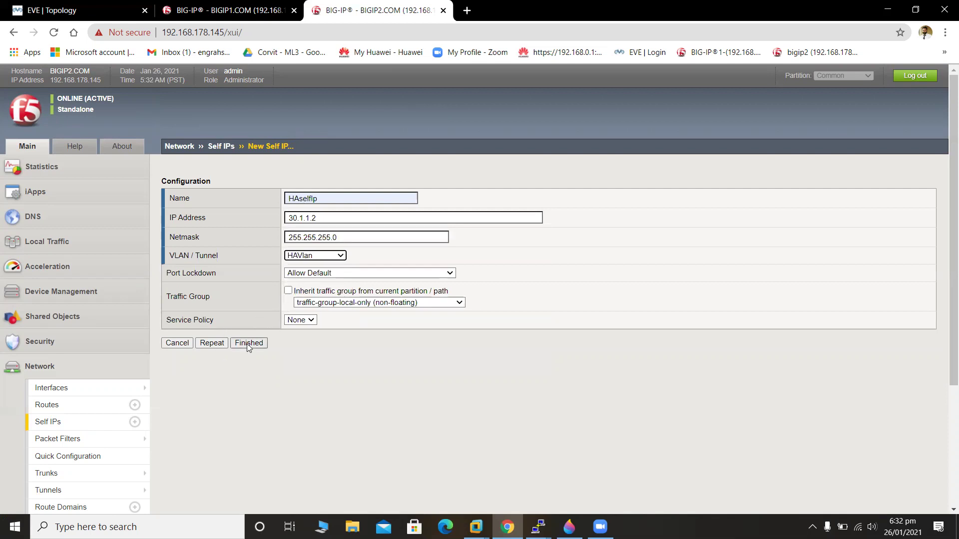
{"action": "left_click", "coordinate": [222, 344]}
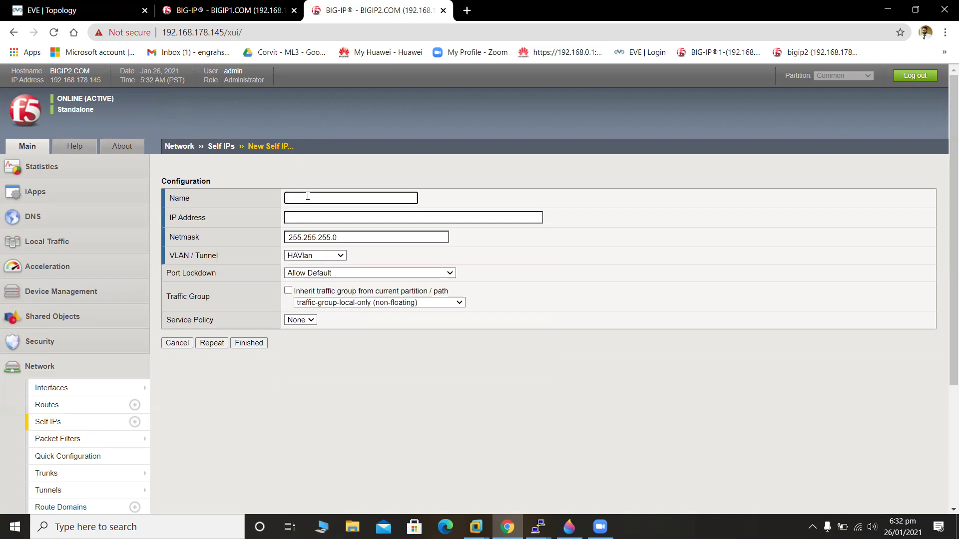
{"action": "left_click", "coordinate": [307, 196]}
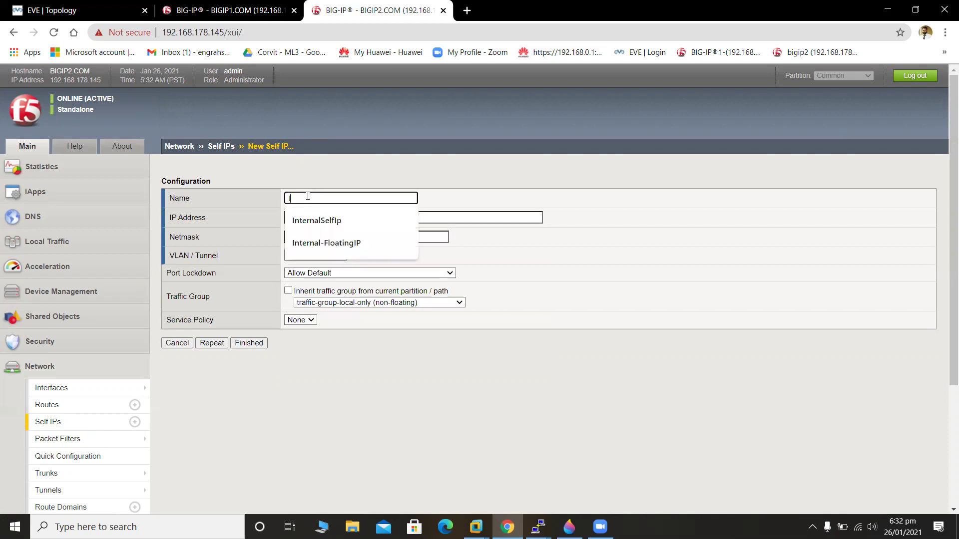
Save Internal-FloatingIP 20.1.1.30 on InternalVlan in floating traffic-group-1, repeating for another.
{"action": "left_click", "coordinate": [336, 241]}
{"action": "left_click", "coordinate": [318, 219]}
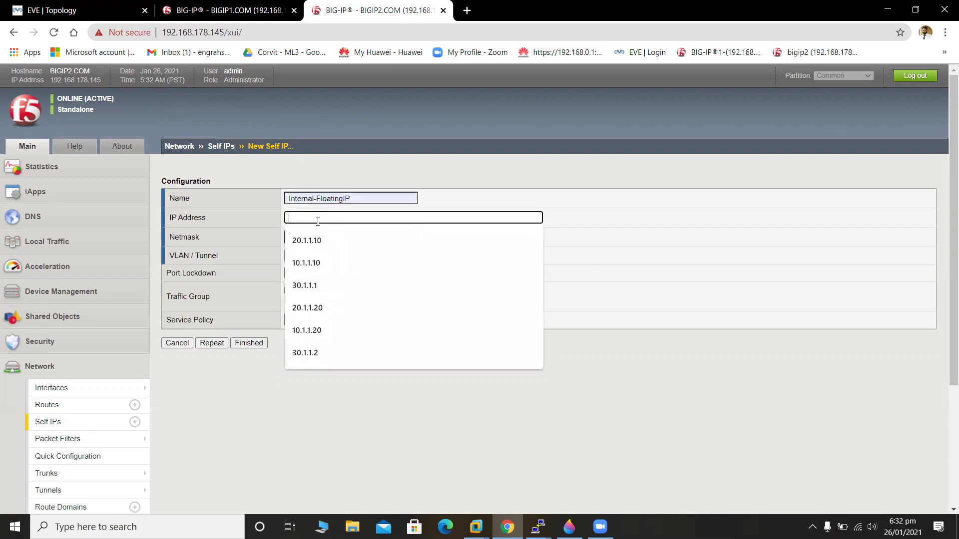
{"action": "type", "text": "20.1"}
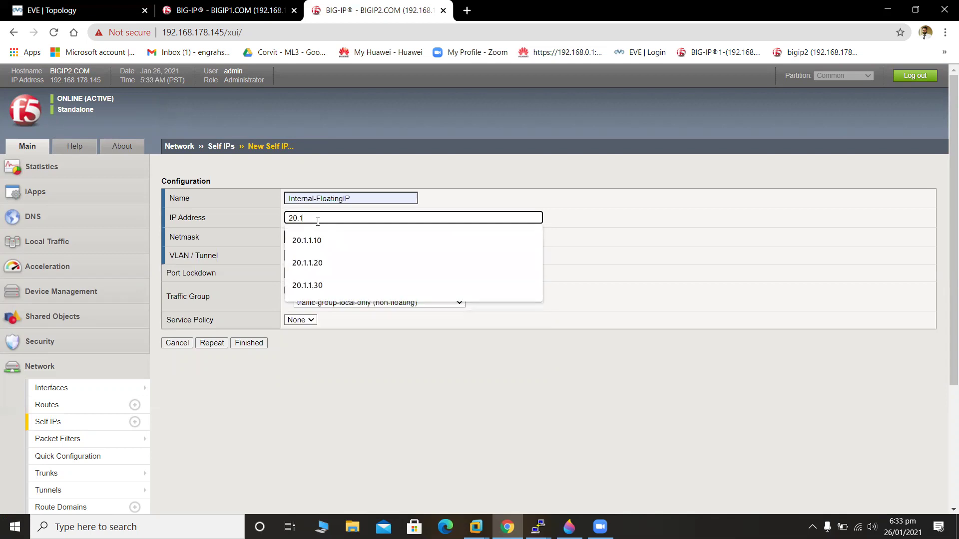
{"action": "type", "text": ".1.30"}
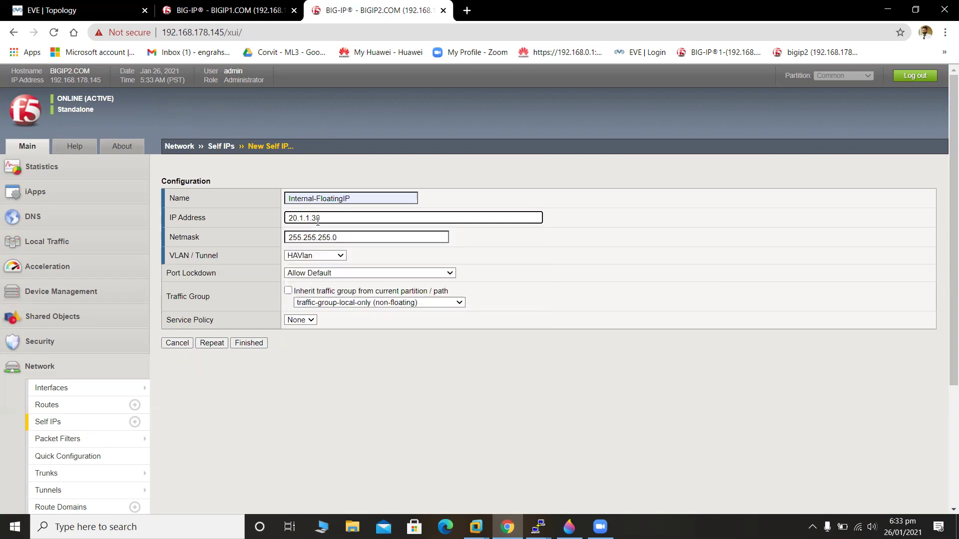
{"action": "left_click", "coordinate": [331, 258]}
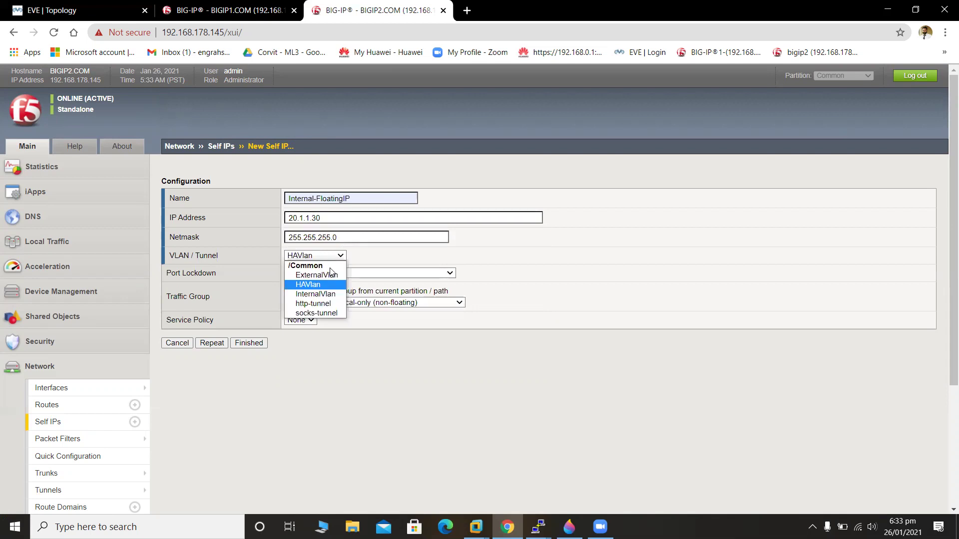
{"action": "left_click", "coordinate": [337, 292]}
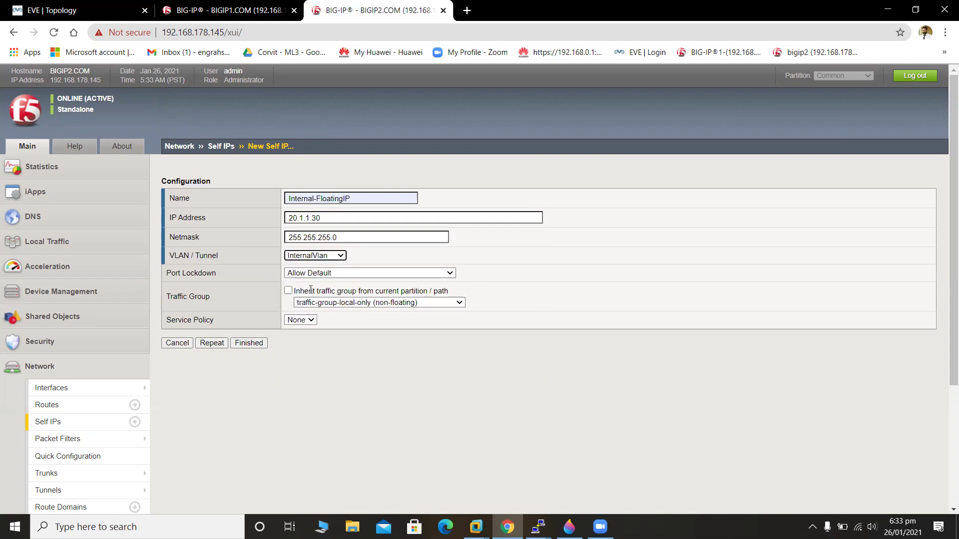
{"action": "left_click", "coordinate": [380, 303]}
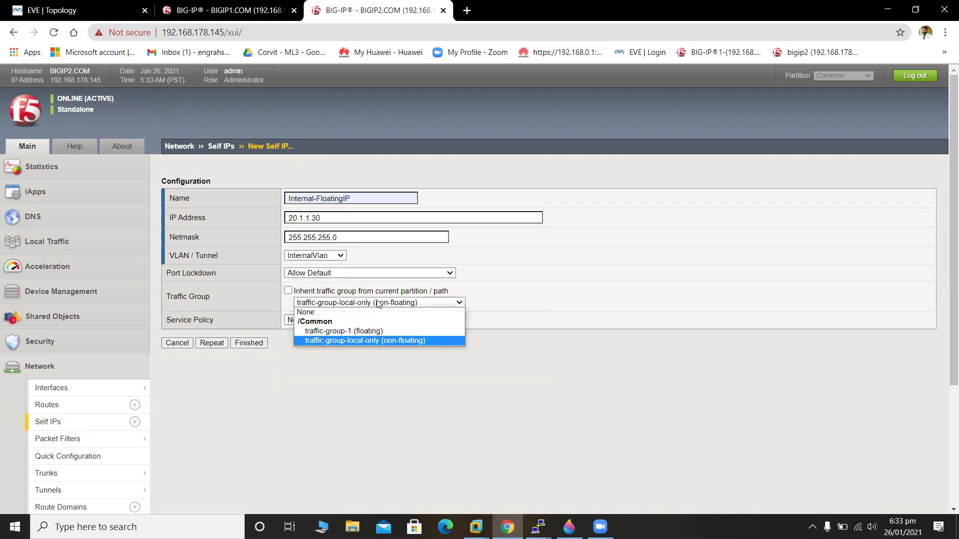
{"action": "left_click", "coordinate": [389, 332]}
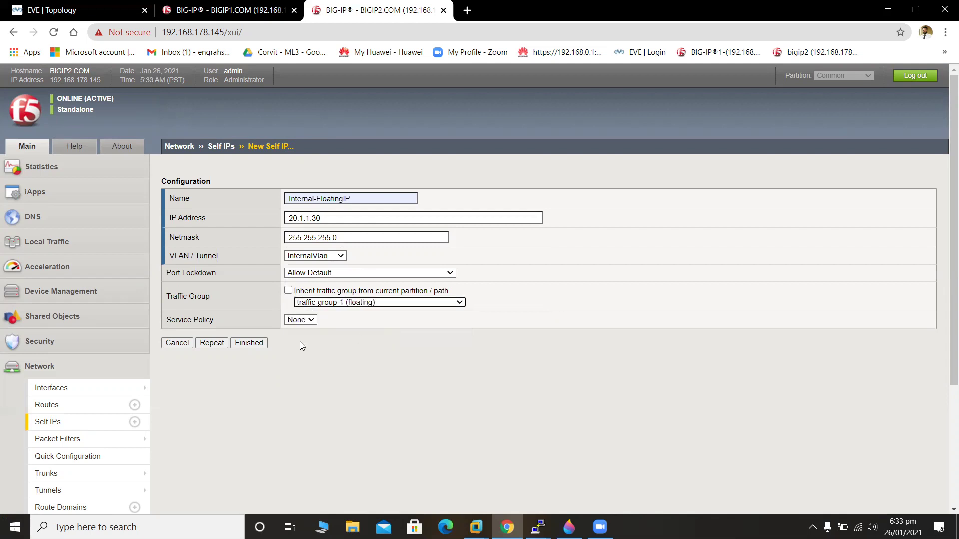
{"action": "left_click", "coordinate": [217, 346]}
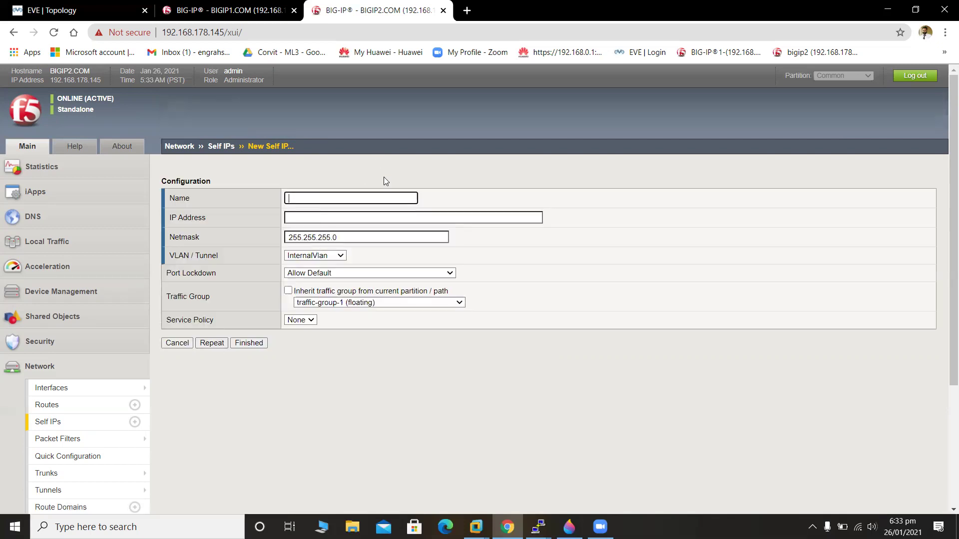
Save External-FloatingIP 10.1.1.30 on ExternalVlan in traffic-group-1 and finish.
{"action": "type", "text": "External-FloatingIP"}
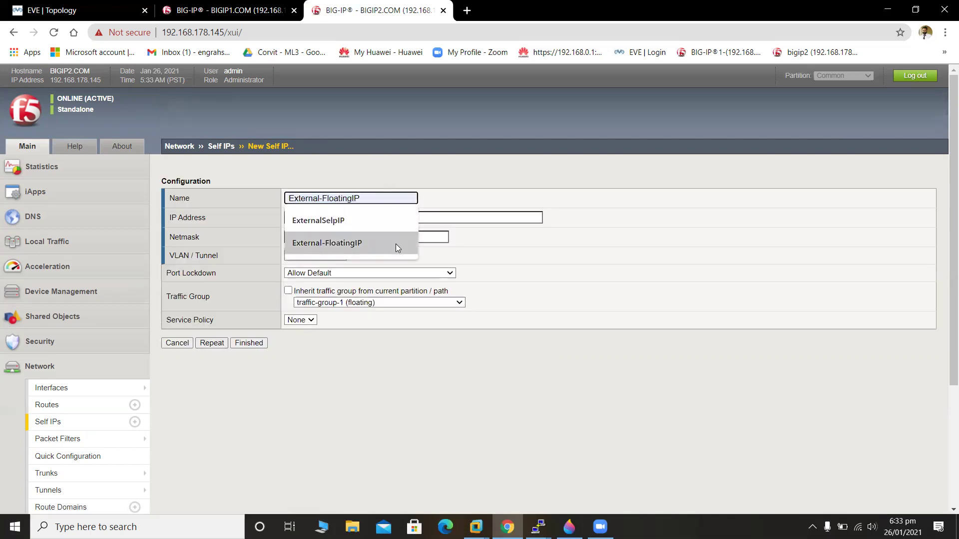
{"action": "left_click", "coordinate": [395, 244]}
{"action": "left_click", "coordinate": [345, 218]}
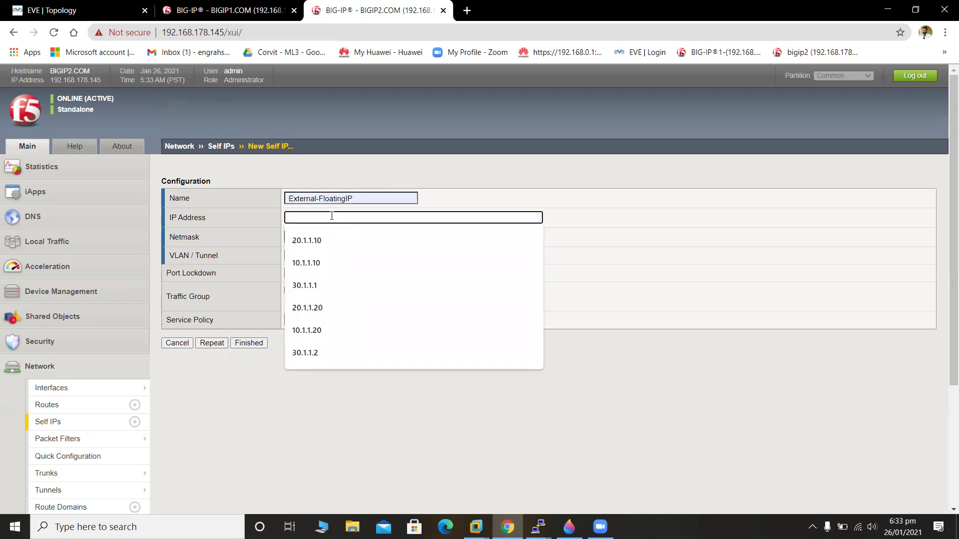
{"action": "type", "text": "10"}
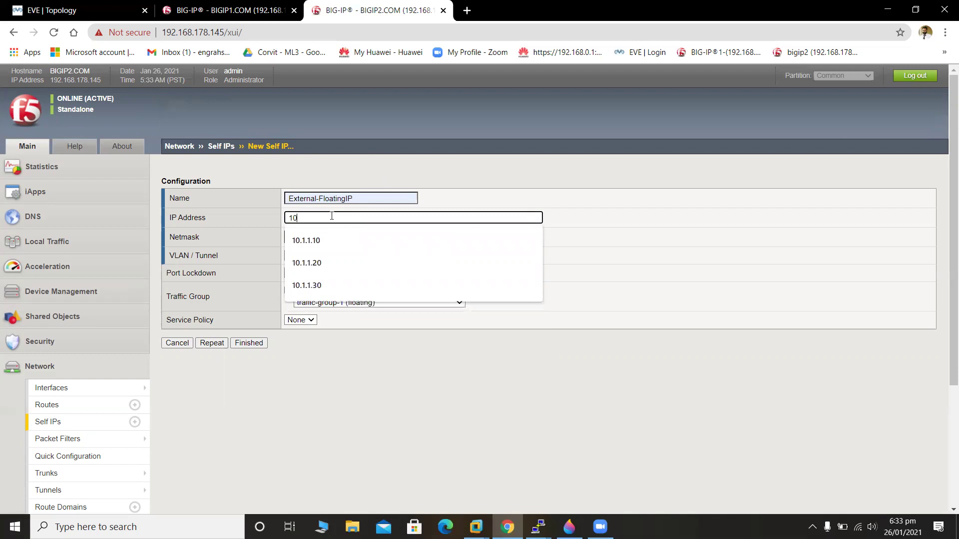
{"action": "type", "text": ".1.1.30"}
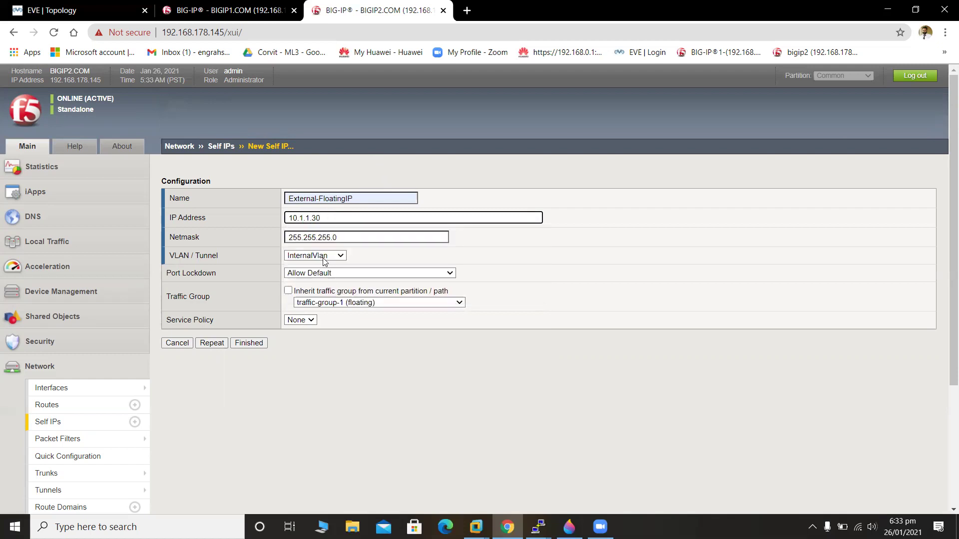
{"action": "left_click", "coordinate": [323, 258]}
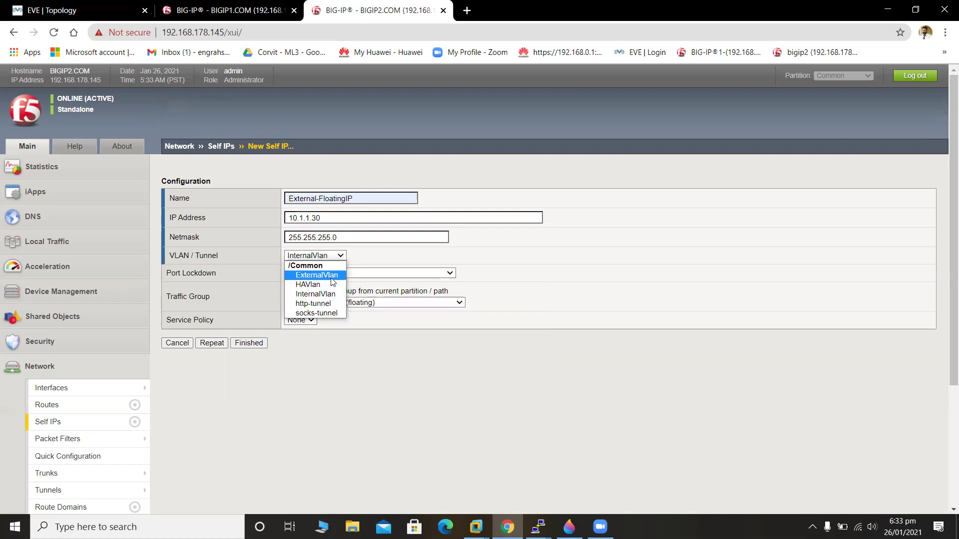
{"action": "left_click", "coordinate": [332, 280]}
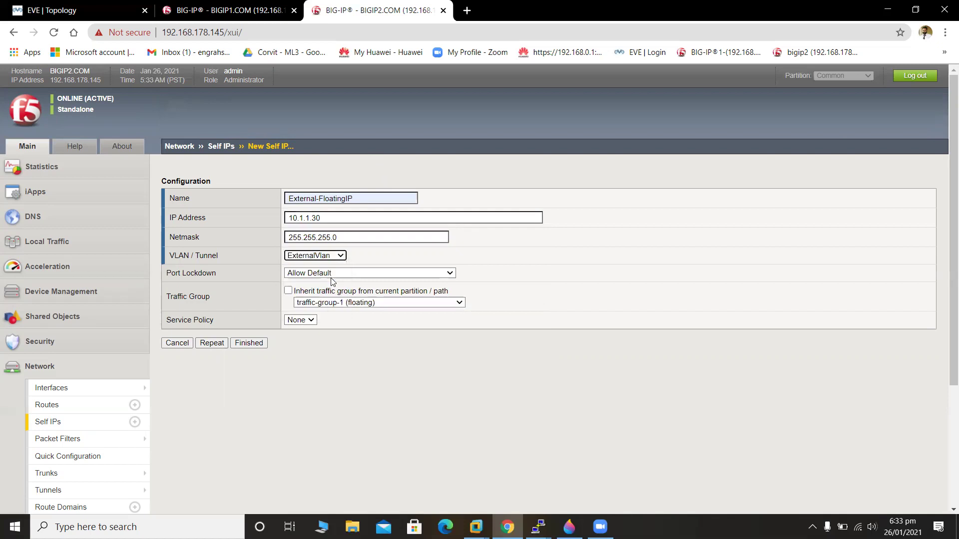
{"action": "left_click", "coordinate": [238, 345]}
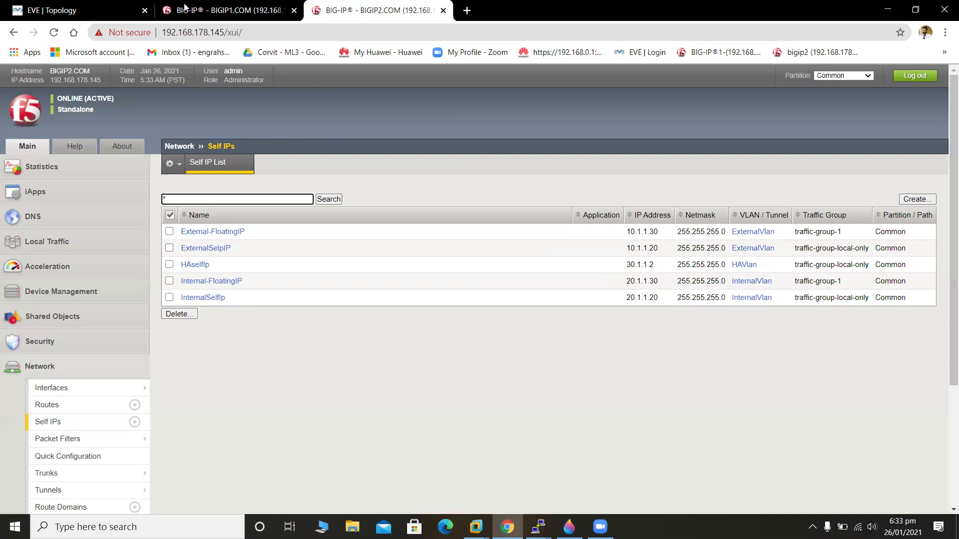
Compare BIGIP2's five self IPs with the lab diagram, then switch to BIGIP1.
{"action": "left_click", "coordinate": [75, 9]}
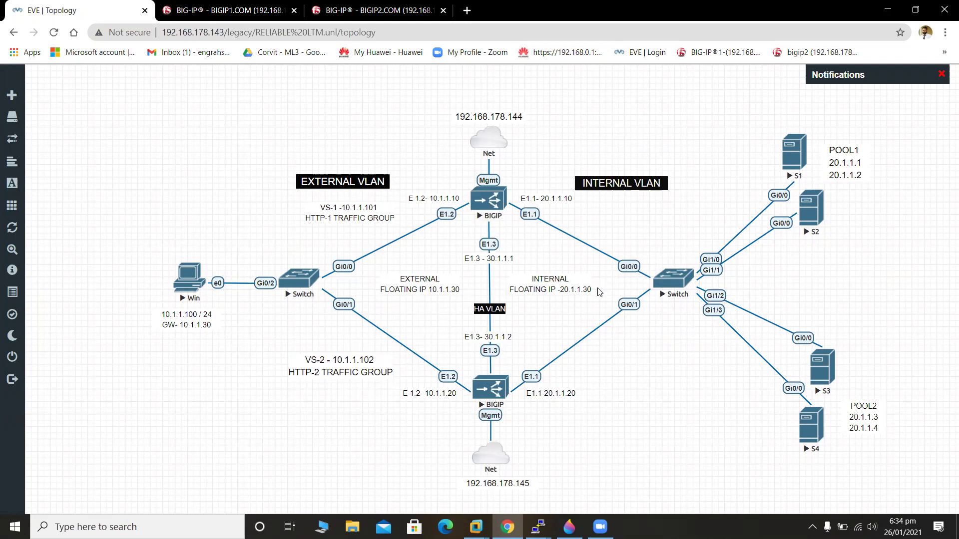
{"action": "left_click", "coordinate": [366, 6]}
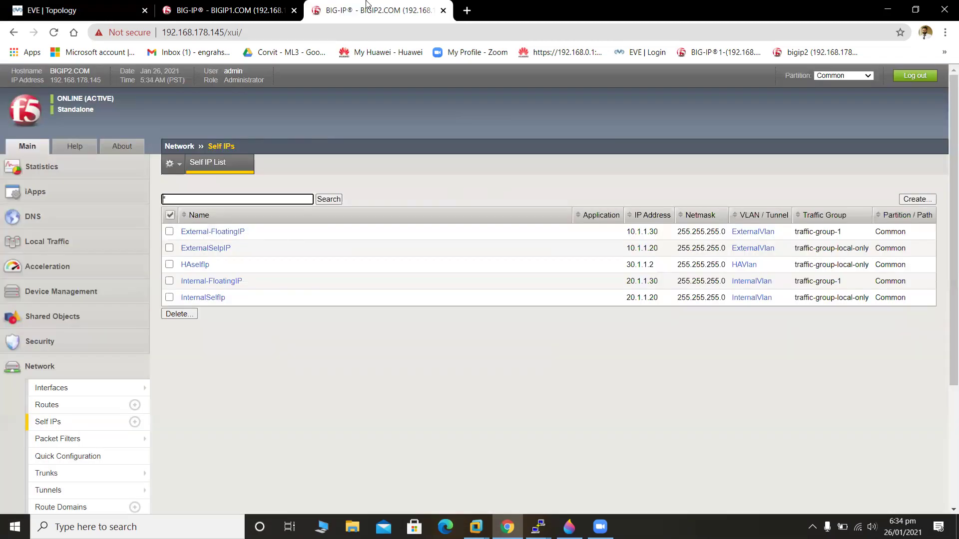
{"action": "left_click", "coordinate": [558, 356]}
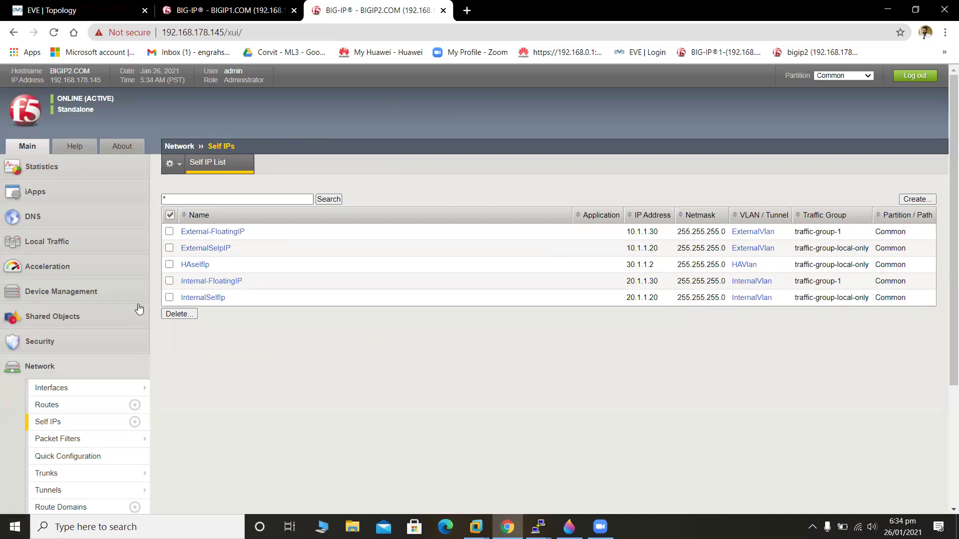
{"action": "left_click_drag", "start_coordinate": [953, 235], "coordinate": [946, 355]}
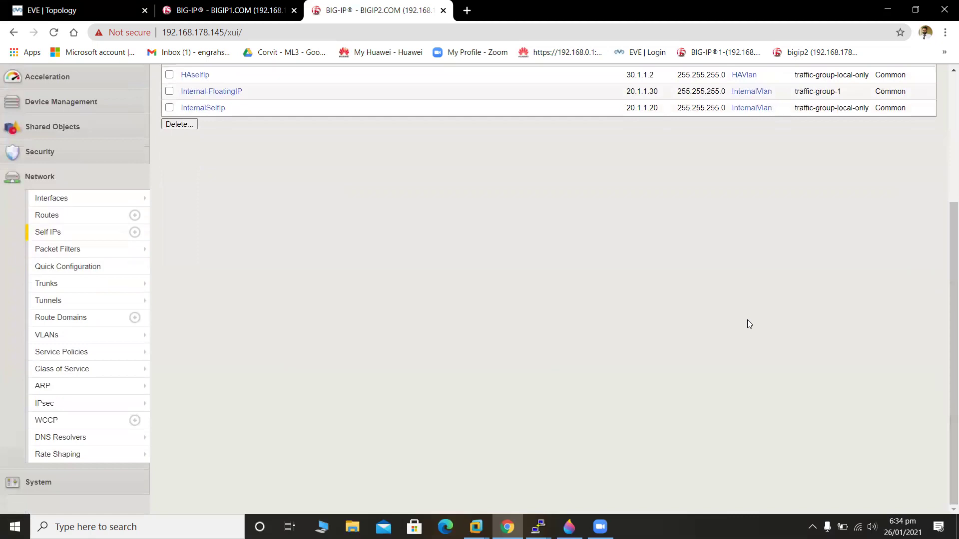
{"action": "left_click", "coordinate": [88, 179]}
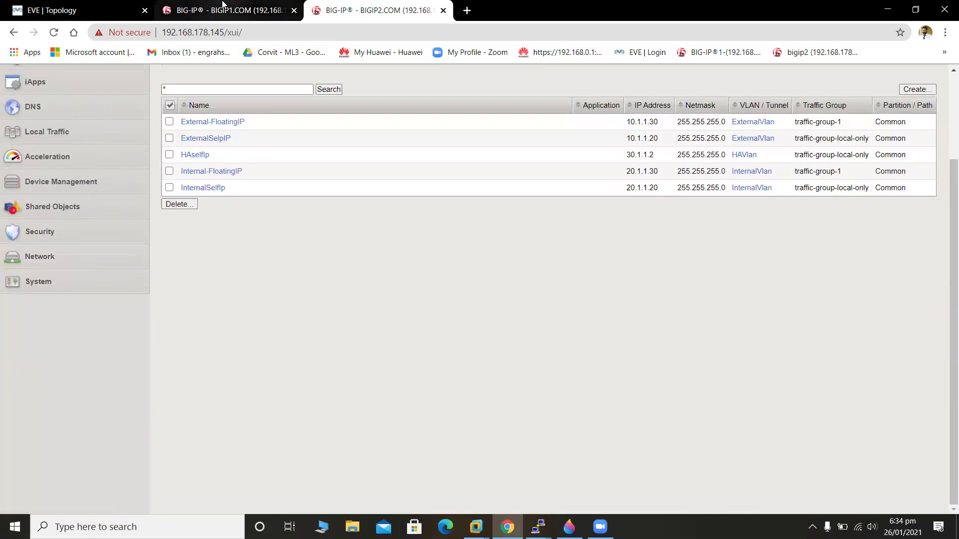
{"action": "left_click", "coordinate": [222, 5]}
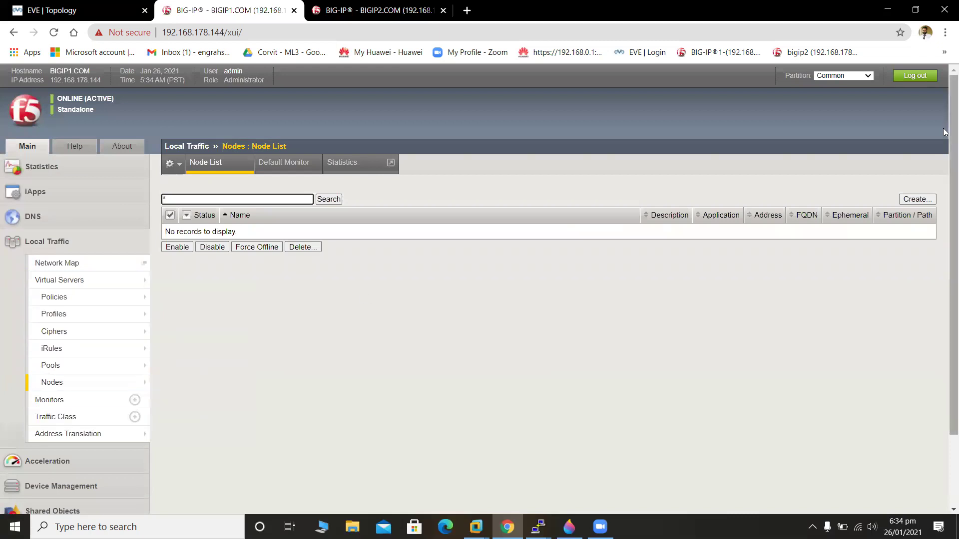
Review BIGIP1's Devices, Device Groups and Device Trust under Device Management.
{"action": "scroll", "coordinate": [952, 150], "scroll_direction": "down", "scroll_amount": 2}
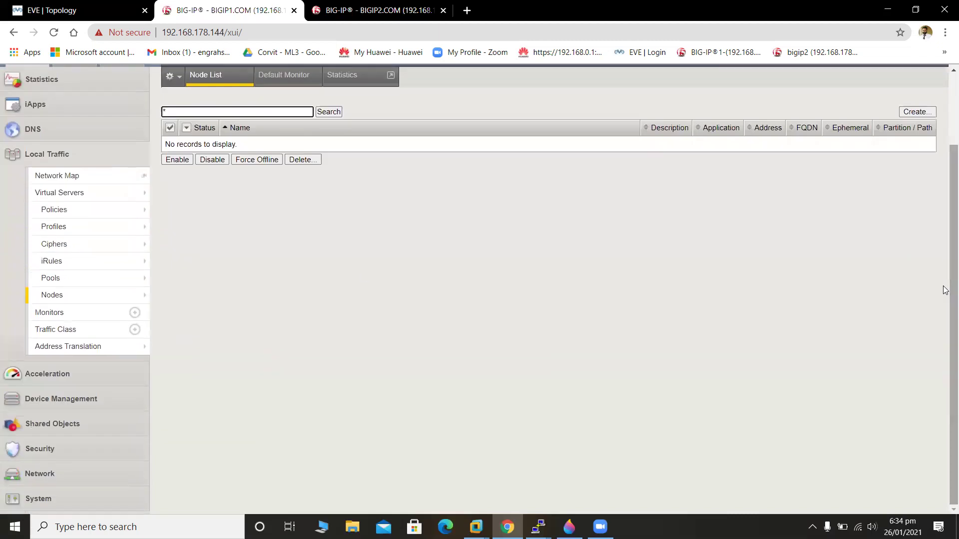
{"action": "left_click", "coordinate": [86, 398]}
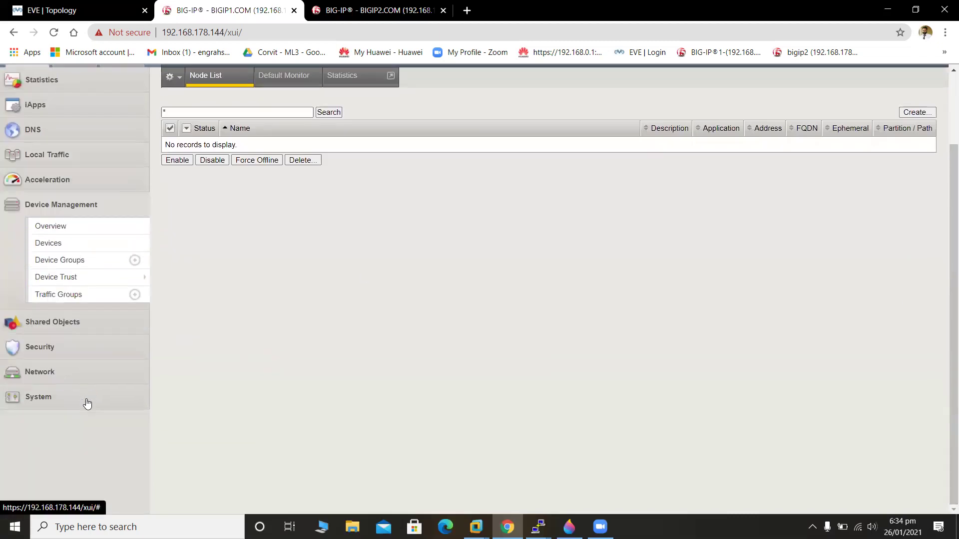
{"action": "left_click", "coordinate": [95, 244]}
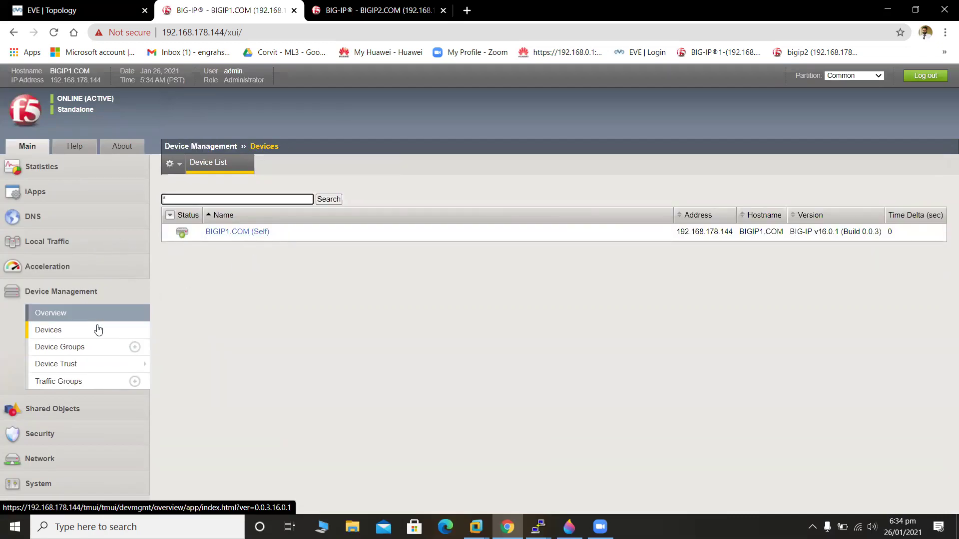
{"action": "left_click", "coordinate": [102, 350]}
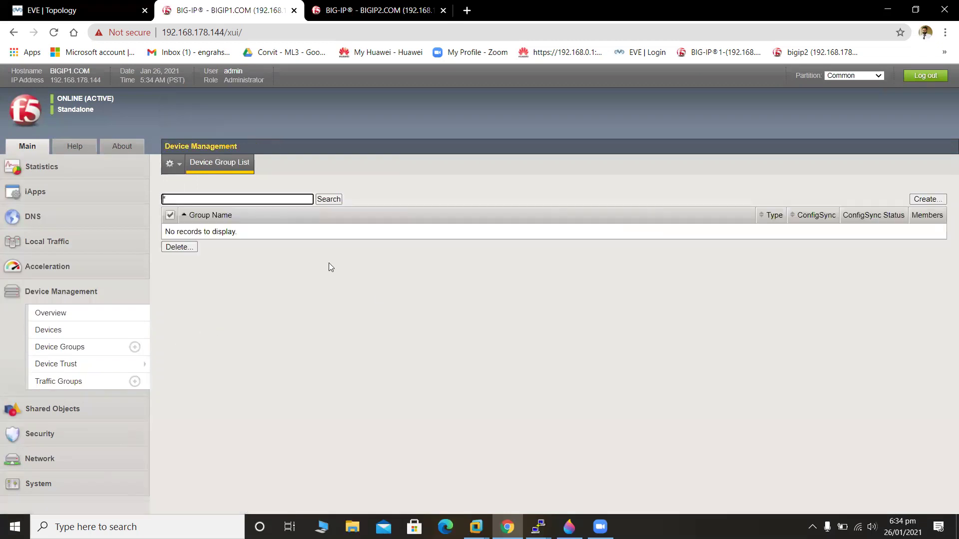
{"action": "left_click", "coordinate": [78, 364]}
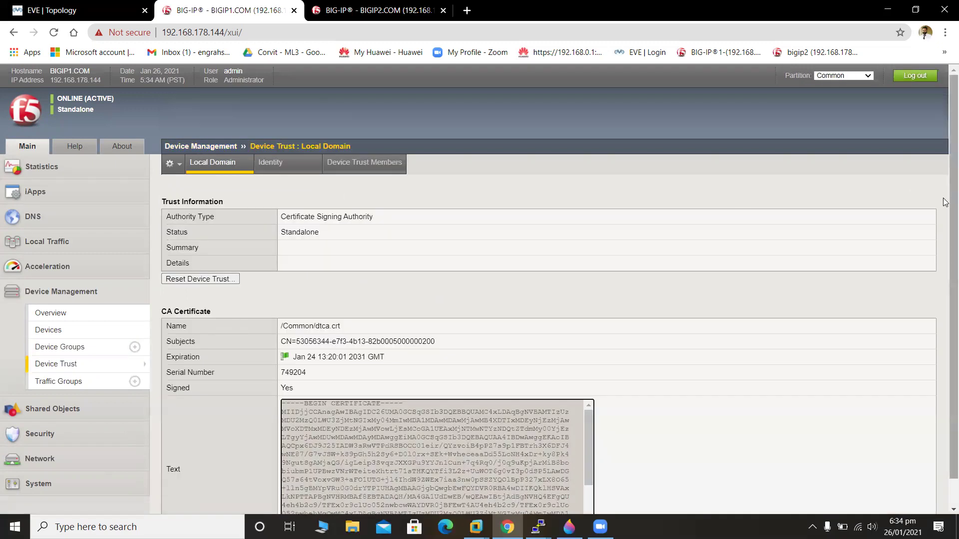
Return to the empty Device Group List and start a new device group.
{"action": "scroll", "coordinate": [946, 224], "scroll_direction": "down", "scroll_amount": 1}
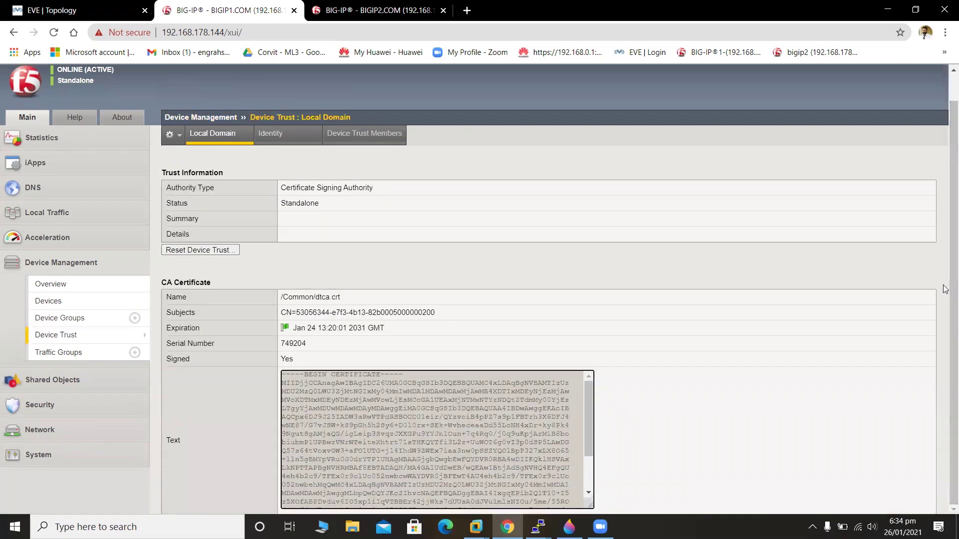
{"action": "scroll", "coordinate": [946, 295], "scroll_direction": "up", "scroll_amount": 1}
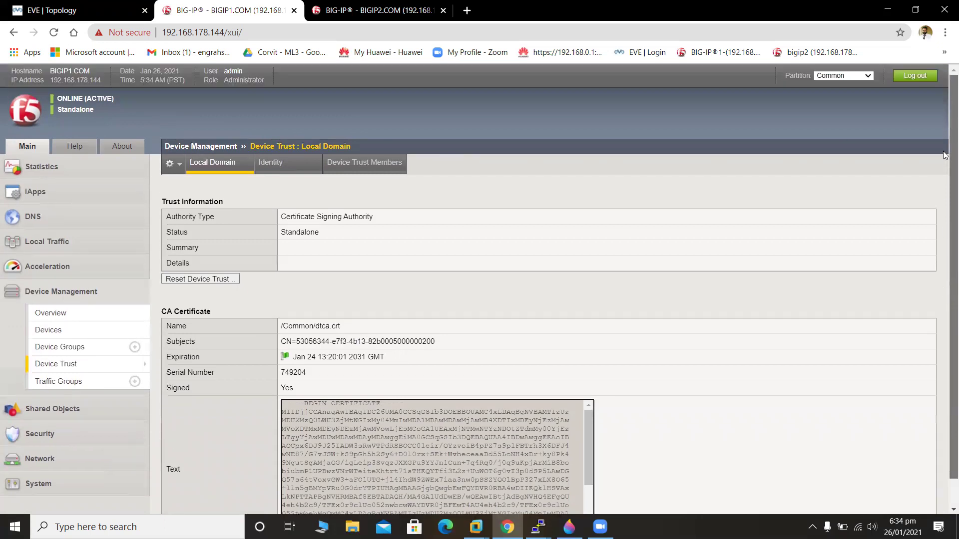
{"action": "scroll", "coordinate": [945, 173], "scroll_direction": "down", "scroll_amount": 1}
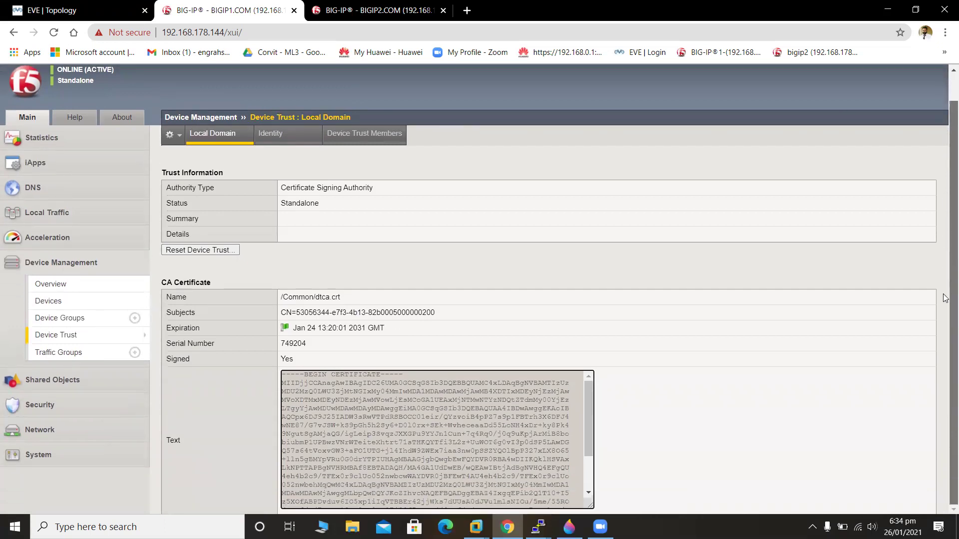
{"action": "scroll", "coordinate": [946, 298], "scroll_direction": "up", "scroll_amount": 1}
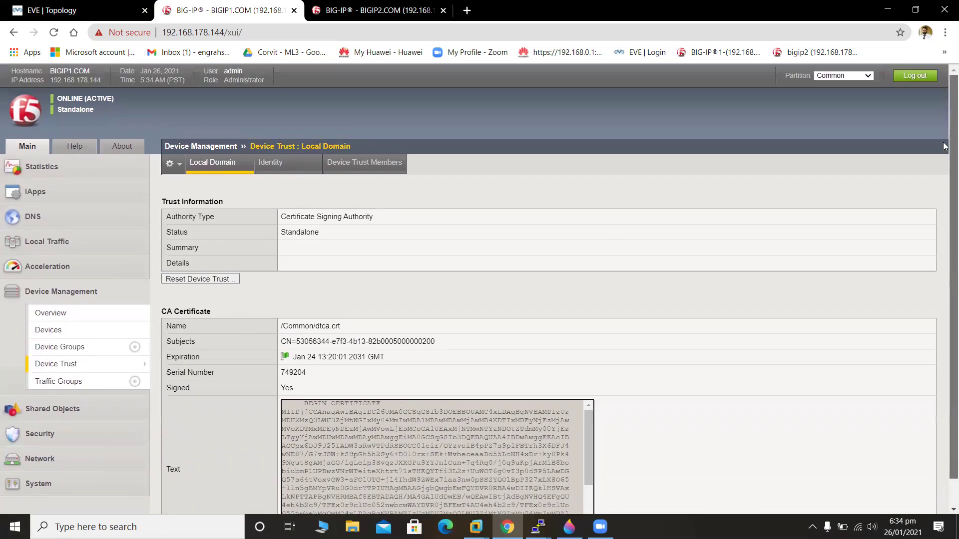
{"action": "left_click", "coordinate": [64, 354]}
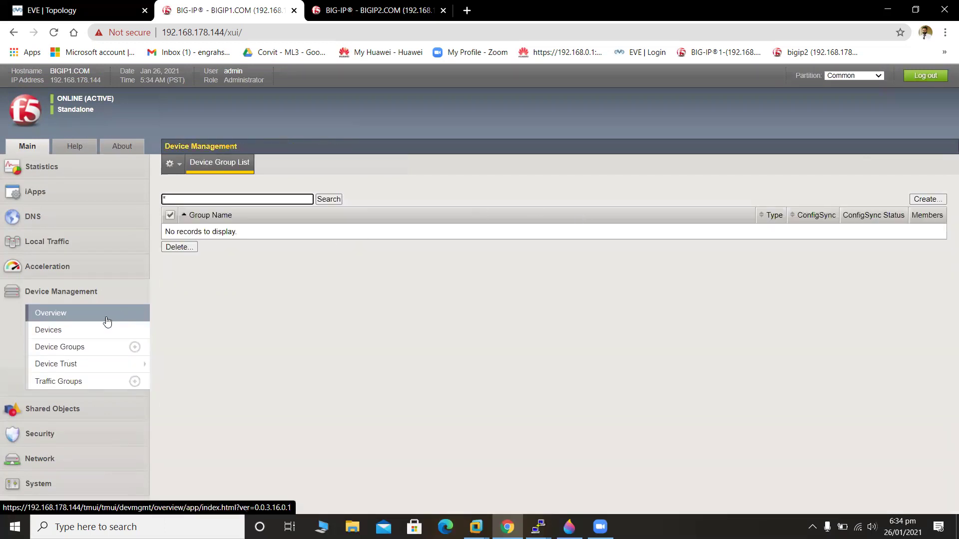
{"action": "left_click", "coordinate": [929, 201]}
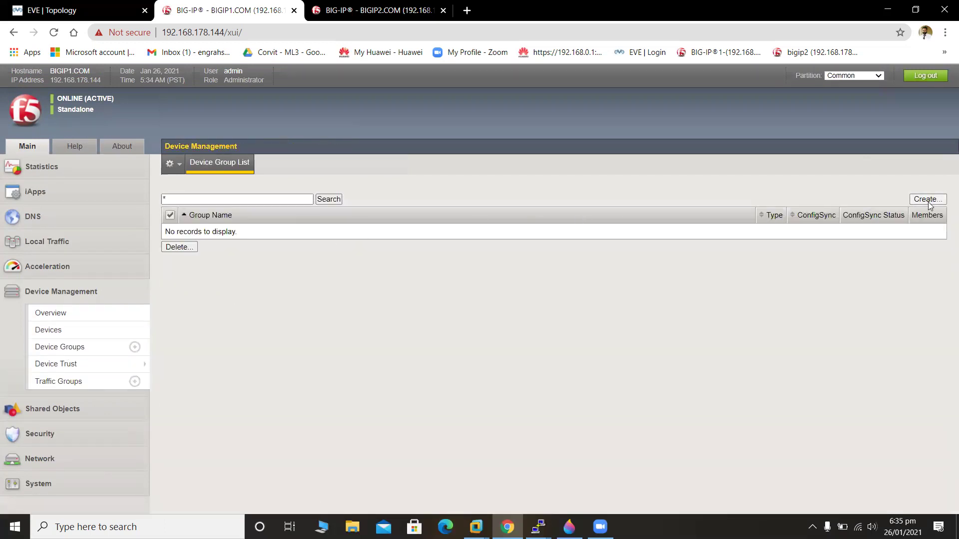
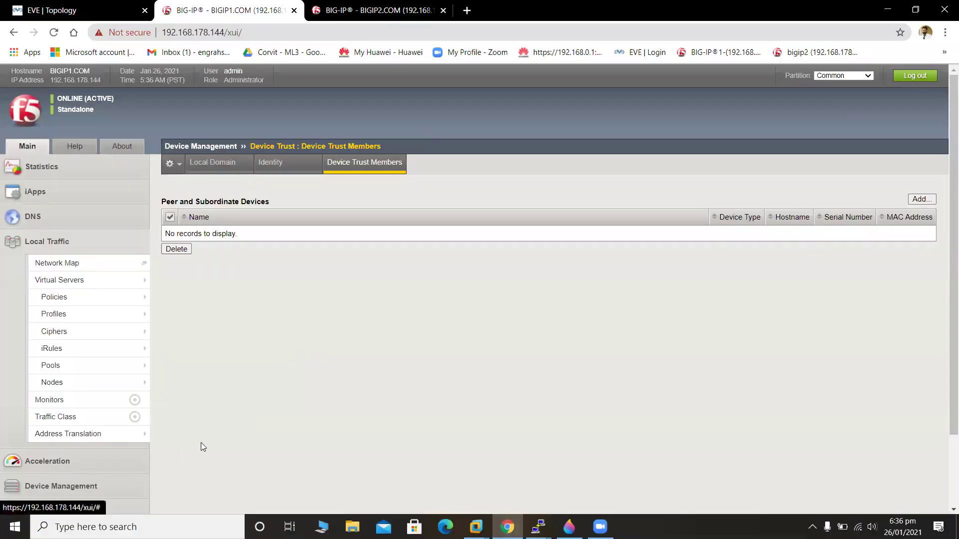
Review the Devices, Device Groups and Device Trust Members pages, then go back to the device list.
{"action": "scroll", "coordinate": [551, 374], "scroll_direction": "down", "scroll_amount": 3}
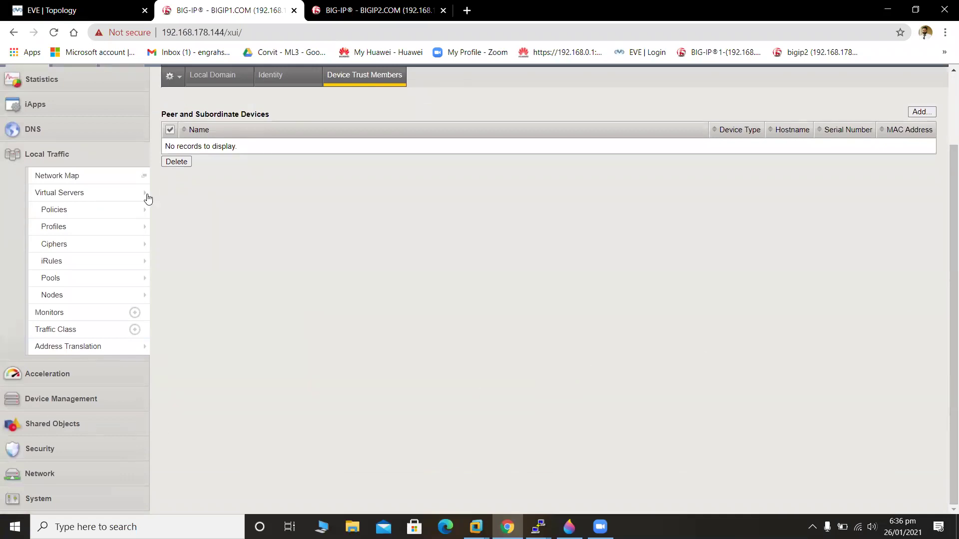
{"action": "left_click", "coordinate": [56, 400]}
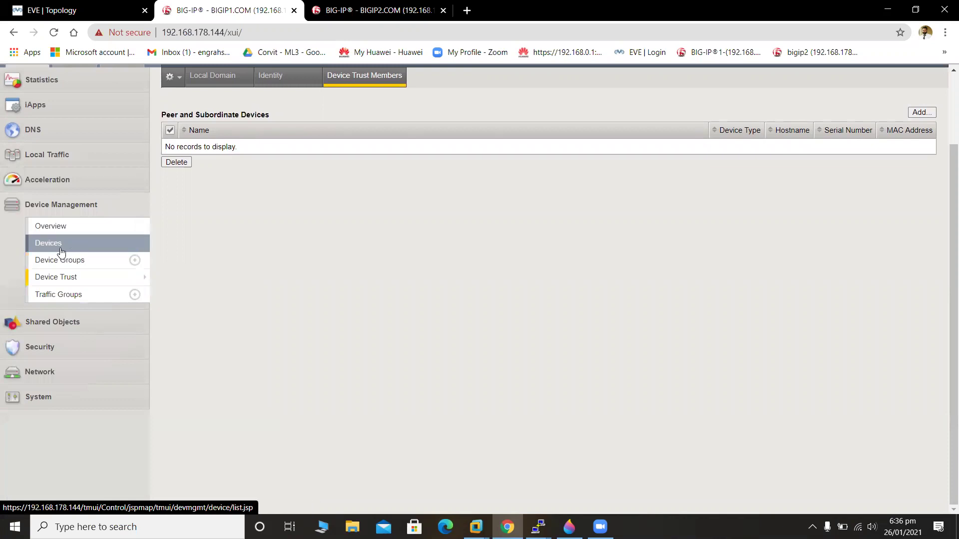
{"action": "left_click", "coordinate": [88, 249]}
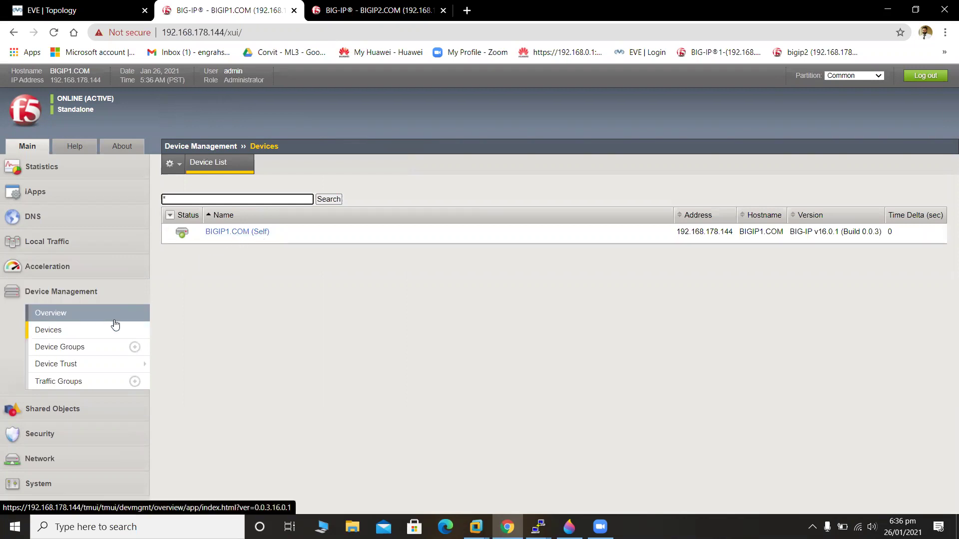
{"action": "left_click", "coordinate": [120, 350]}
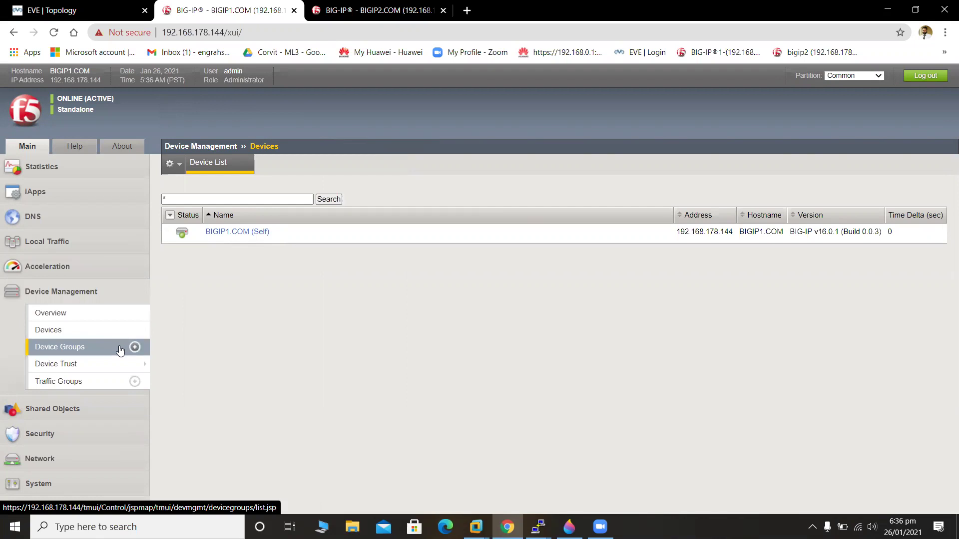
{"action": "left_click", "coordinate": [89, 367]}
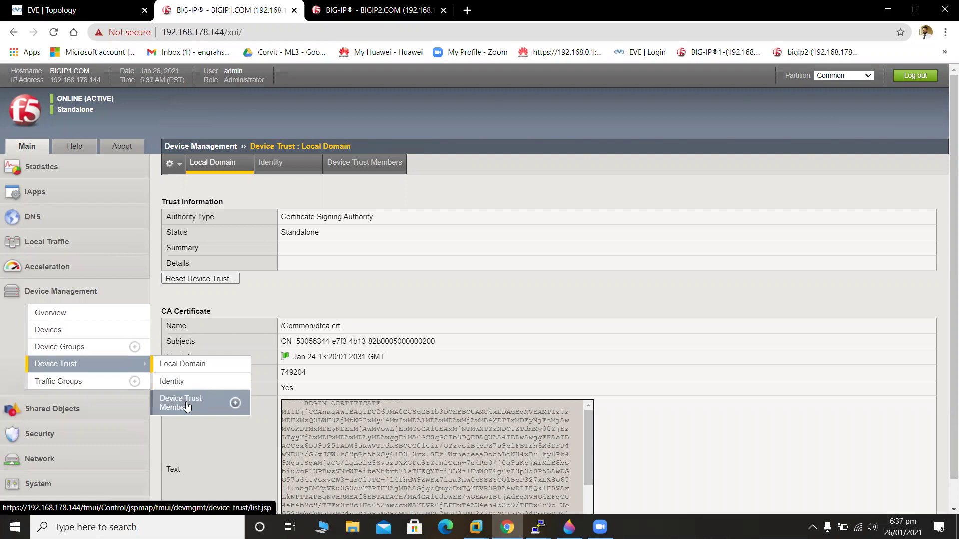
{"action": "left_click", "coordinate": [186, 405]}
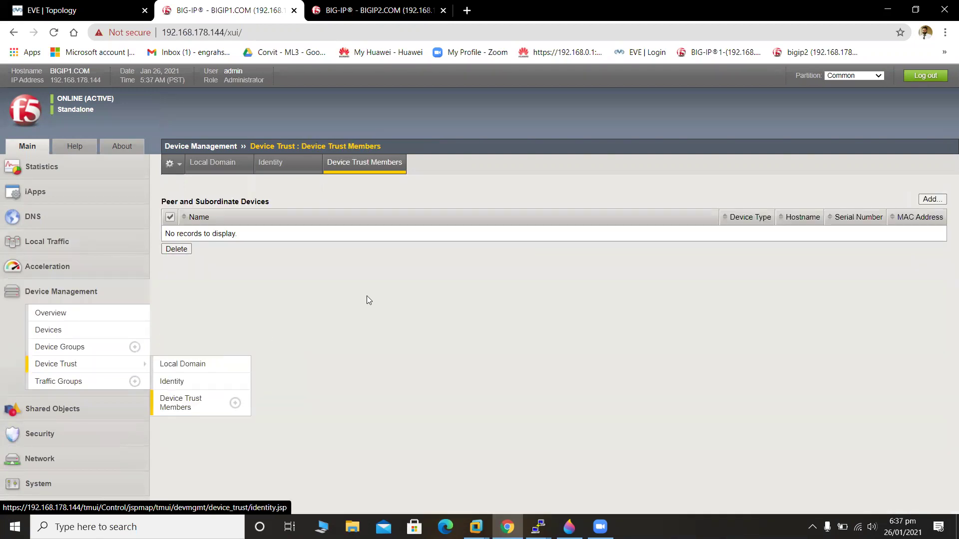
{"action": "left_click", "coordinate": [929, 200]}
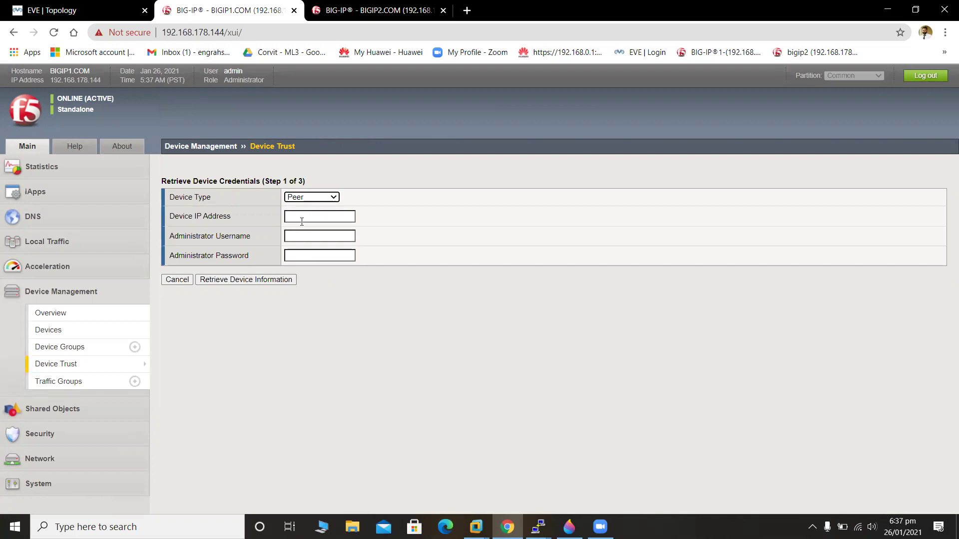
{"action": "left_click", "coordinate": [70, 331]}
Set BIGIP1.COM's ConfigSync local address to 30.1.1.1 (HAVlan) and save it.
{"action": "left_click", "coordinate": [231, 232]}
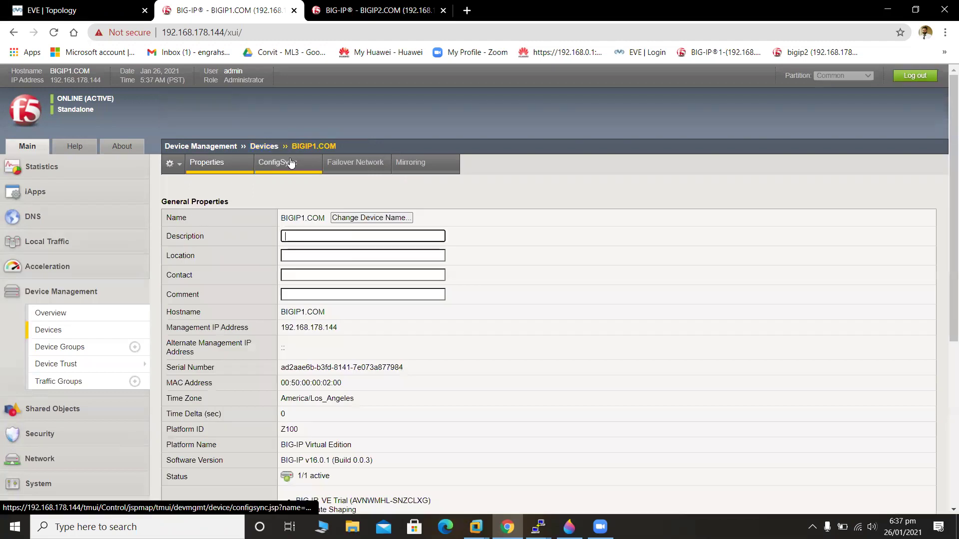
{"action": "scroll", "coordinate": [946, 245], "scroll_direction": "down", "scroll_amount": 5}
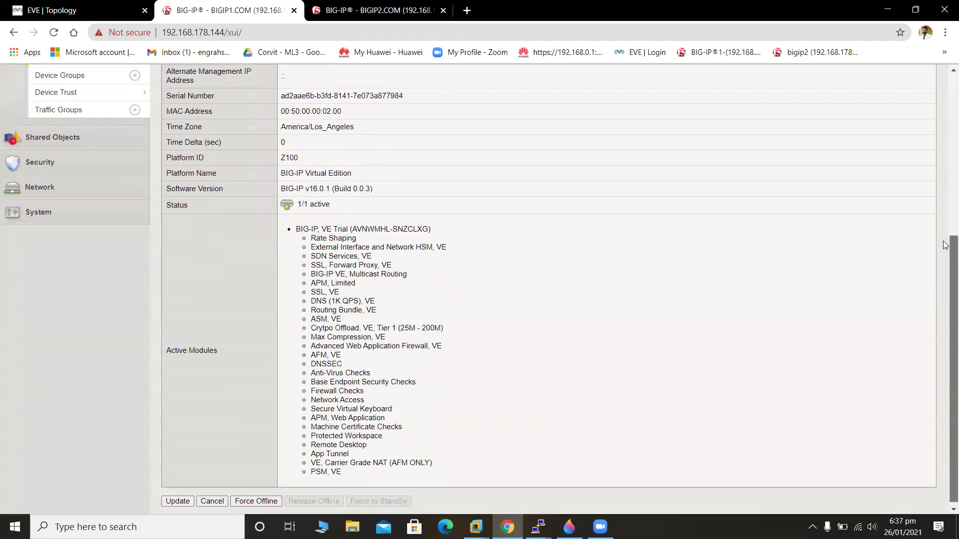
{"action": "scroll", "coordinate": [946, 245], "scroll_direction": "up", "scroll_amount": 5}
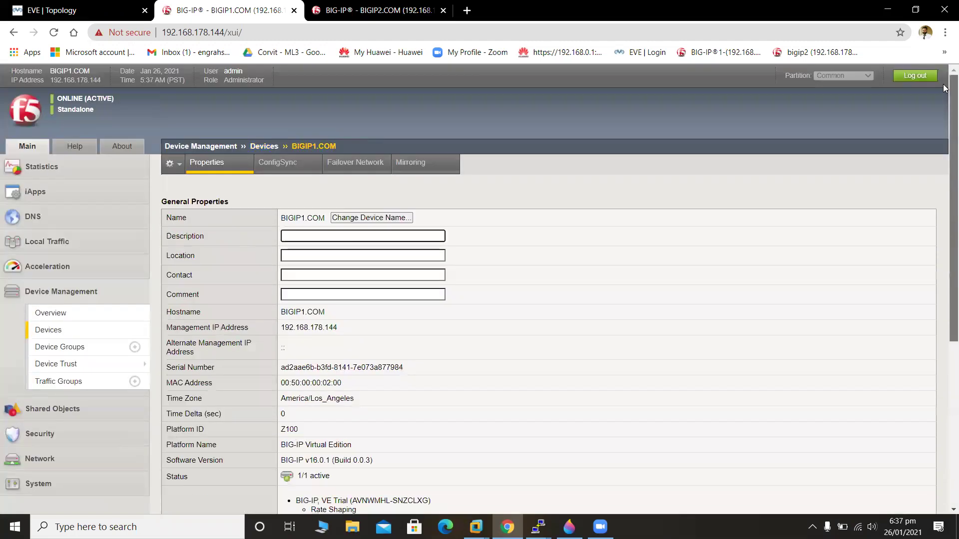
{"action": "left_click", "coordinate": [316, 164]}
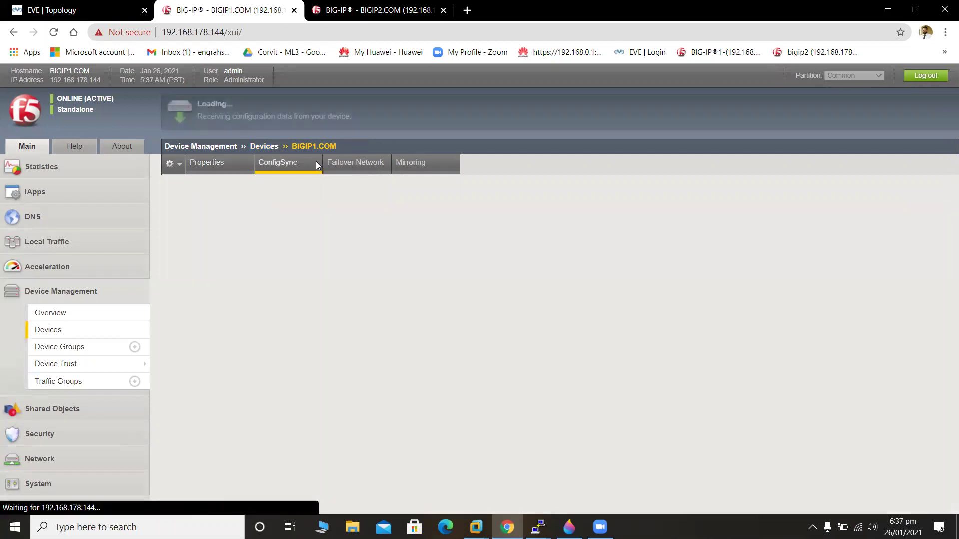
{"action": "left_click", "coordinate": [367, 219]}
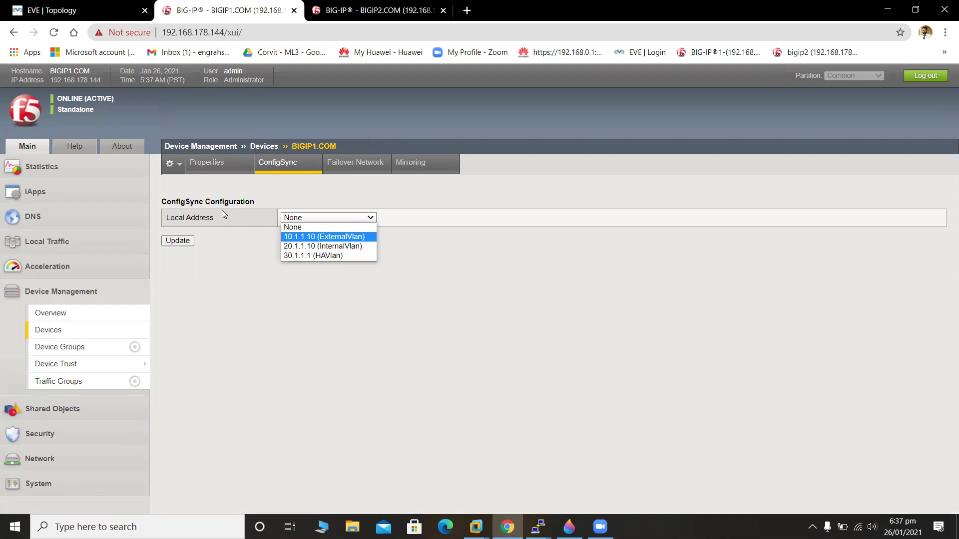
{"action": "left_click", "coordinate": [333, 256]}
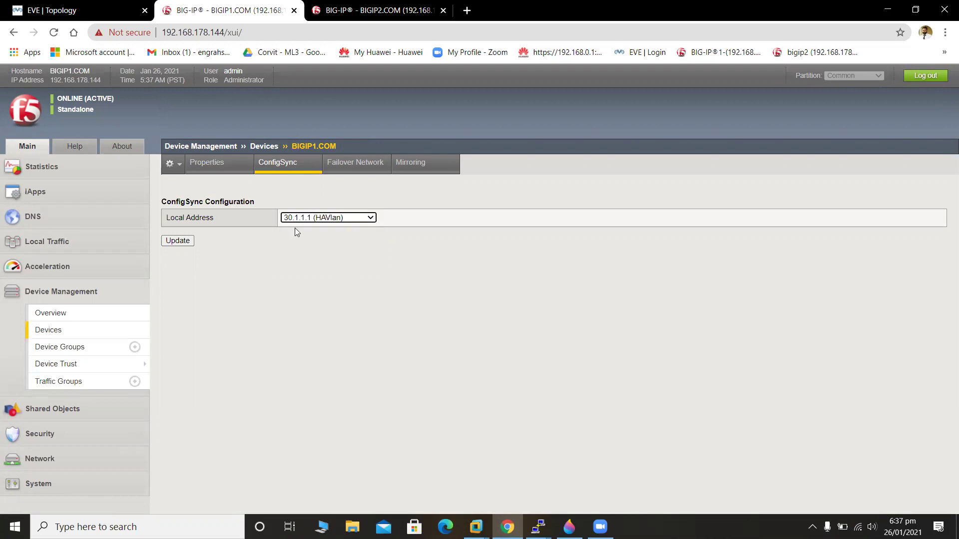
{"action": "left_click", "coordinate": [178, 243]}
{"action": "left_click", "coordinate": [361, 163]}
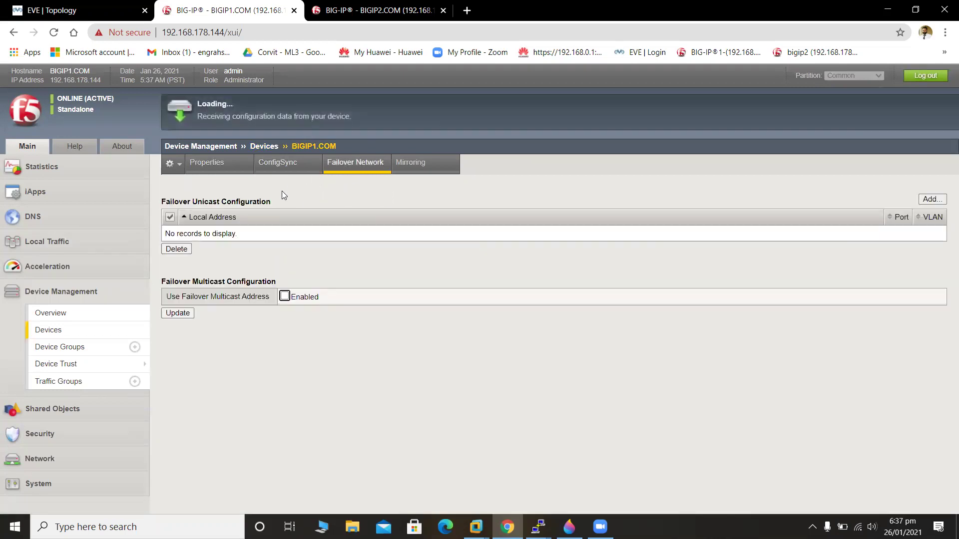
Give BIGIP1.COM failover unicast entries 20.1.1.10 (InternalVlan) and Management Address, both port 1026.
{"action": "left_click", "coordinate": [932, 199]}
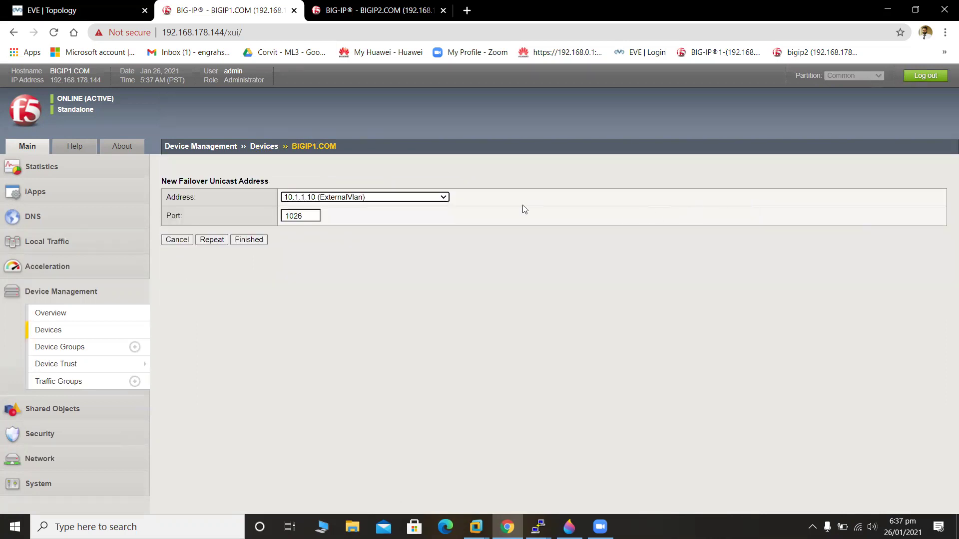
{"action": "left_click", "coordinate": [408, 198]}
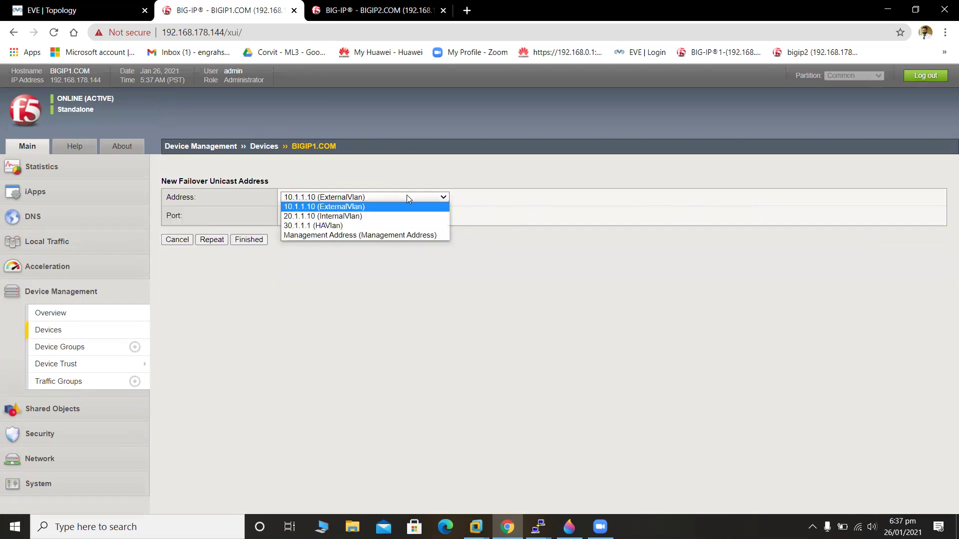
{"action": "left_click", "coordinate": [373, 218]}
{"action": "left_click", "coordinate": [226, 239]}
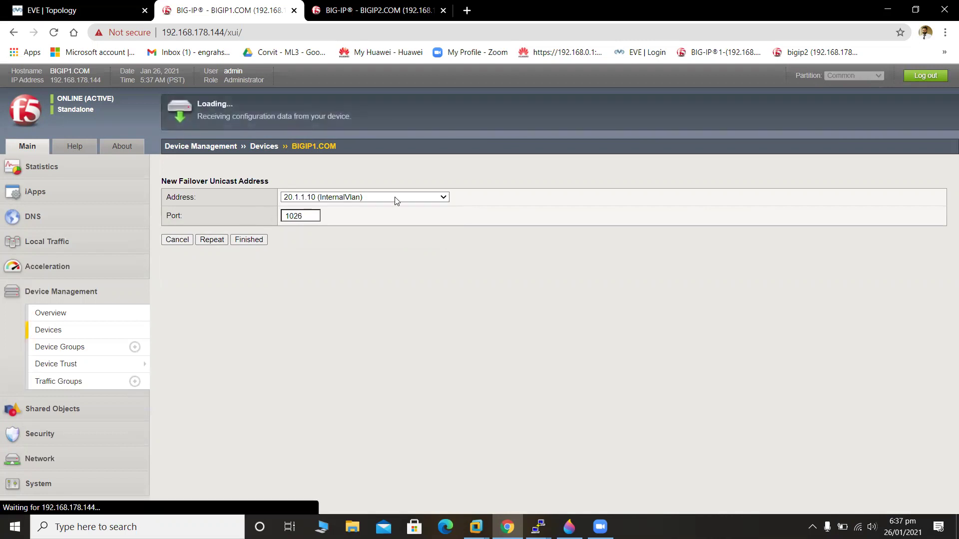
{"action": "left_click", "coordinate": [411, 198]}
{"action": "left_click", "coordinate": [420, 226]}
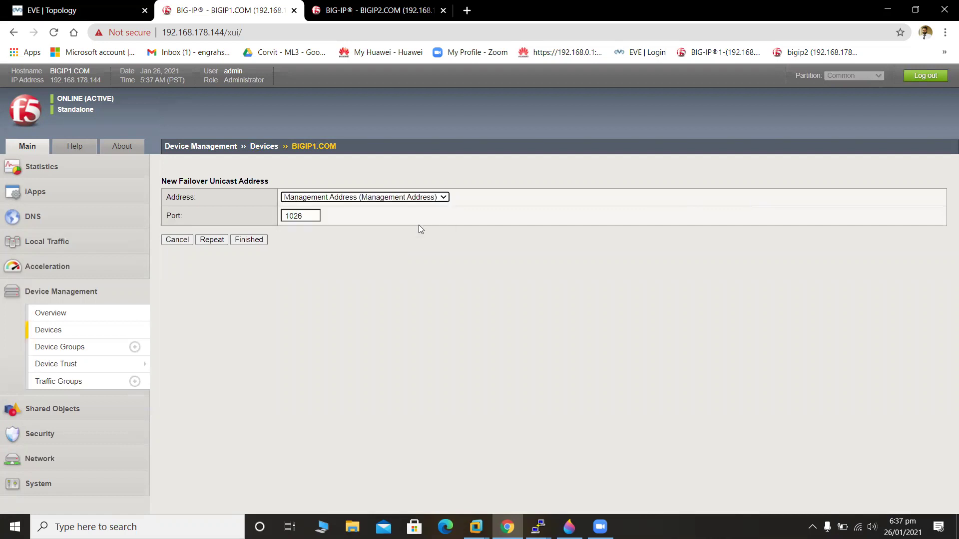
{"action": "left_click", "coordinate": [245, 240]}
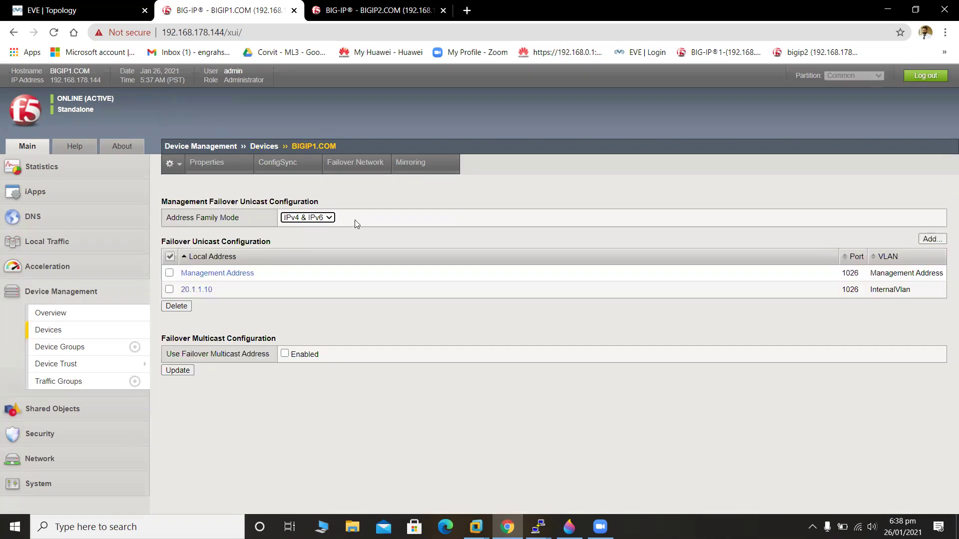
Save BIGIP1.COM's mirroring with primary 20.1.1.10 (InternalVlan) and secondary None.
{"action": "left_click", "coordinate": [420, 165]}
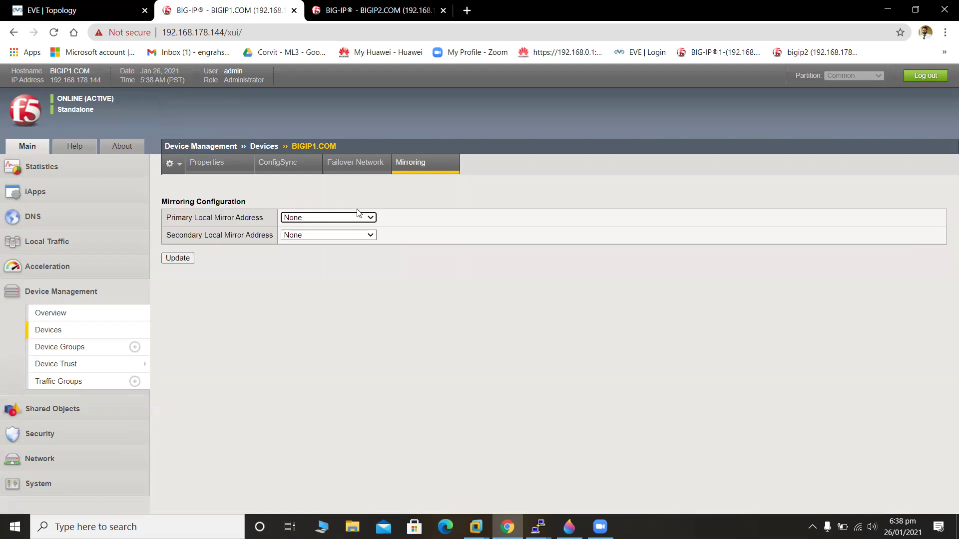
{"action": "left_click", "coordinate": [322, 217]}
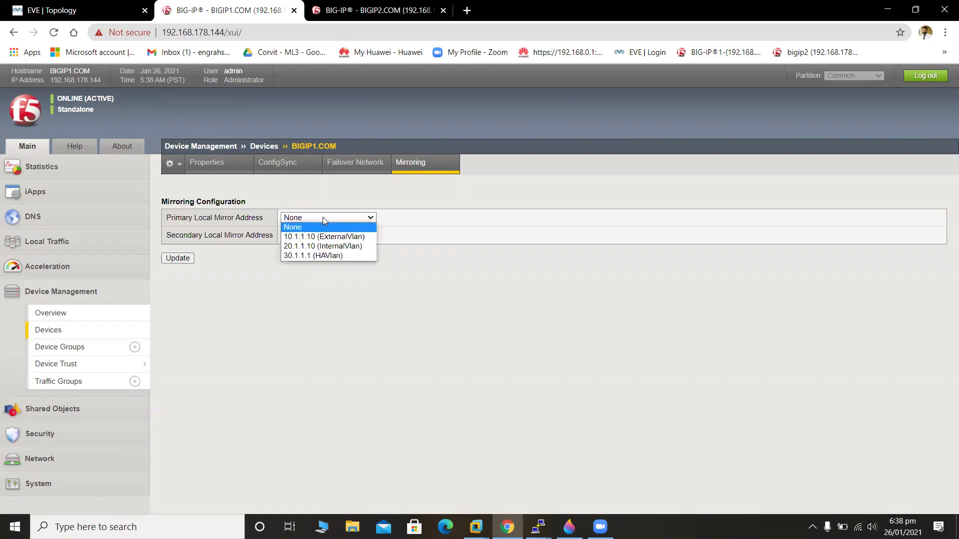
{"action": "left_click", "coordinate": [359, 246]}
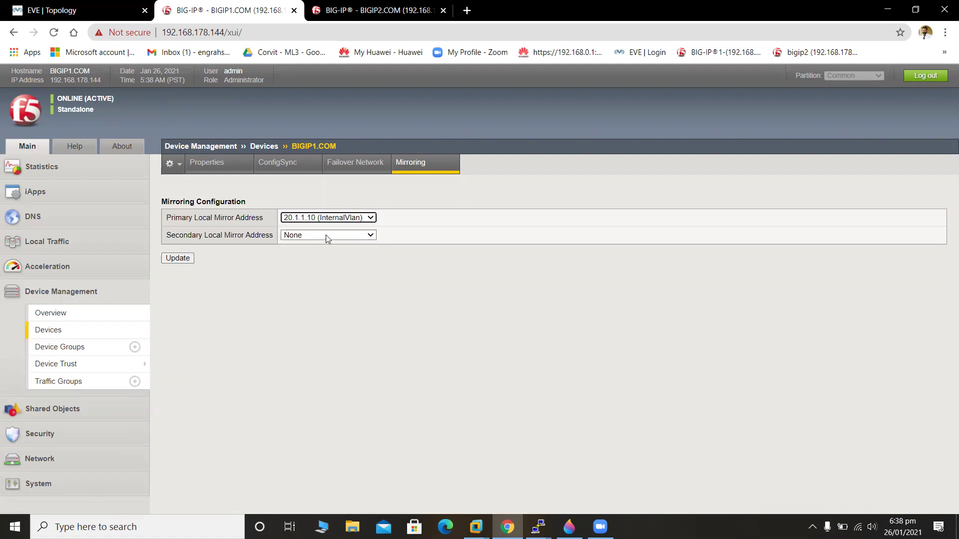
{"action": "left_click", "coordinate": [368, 235]}
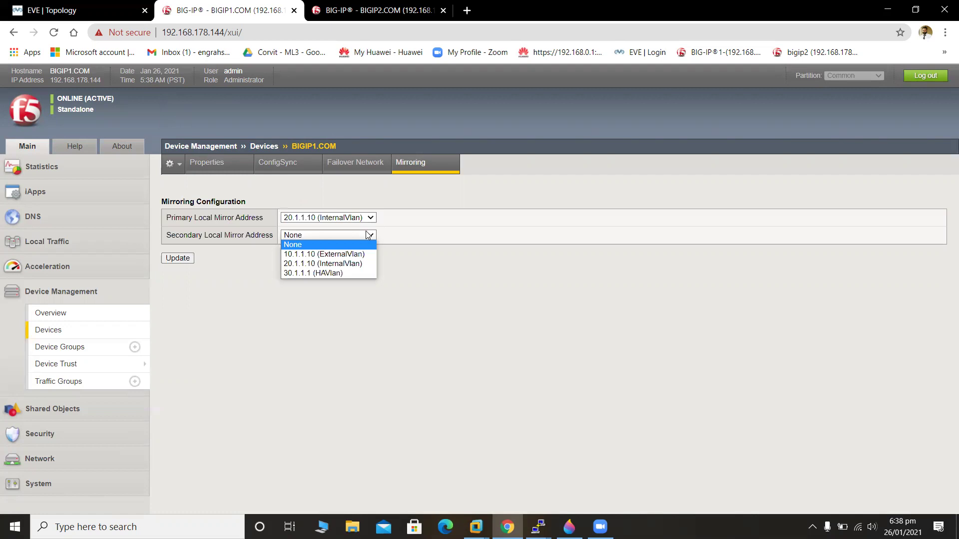
{"action": "left_click", "coordinate": [438, 277]}
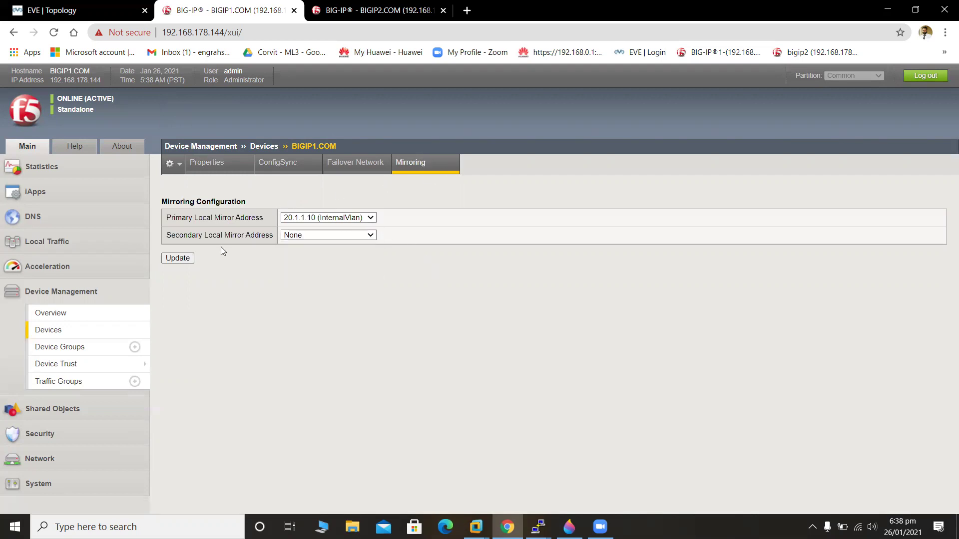
{"action": "left_click", "coordinate": [188, 259]}
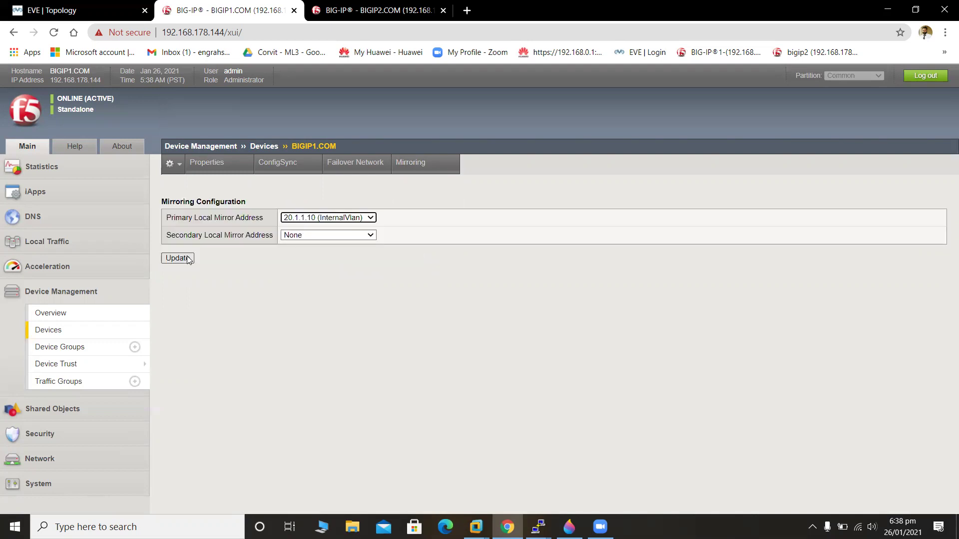
{"action": "left_click", "coordinate": [350, 163]}
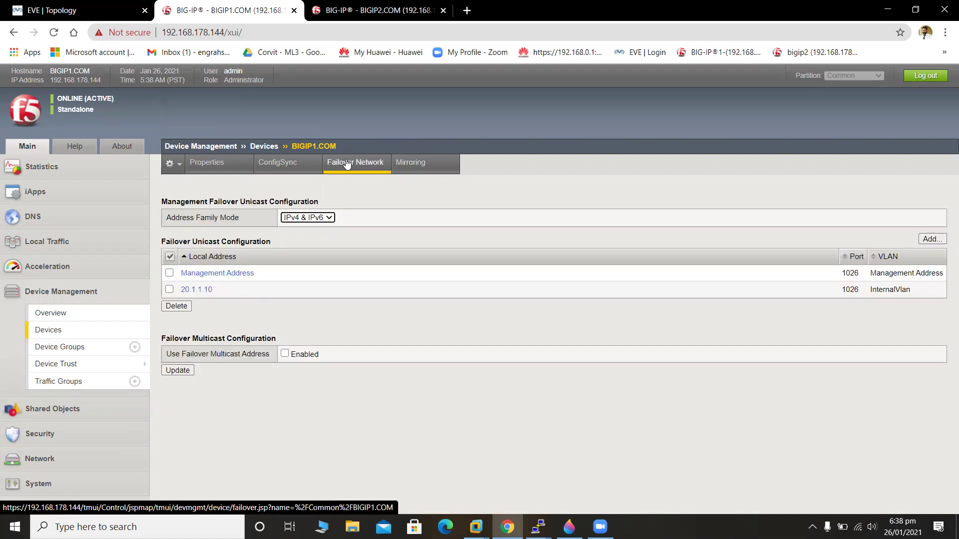
Return to BIGIP1's Device Trust Members list and start adding a trust device.
{"action": "left_click", "coordinate": [308, 162]}
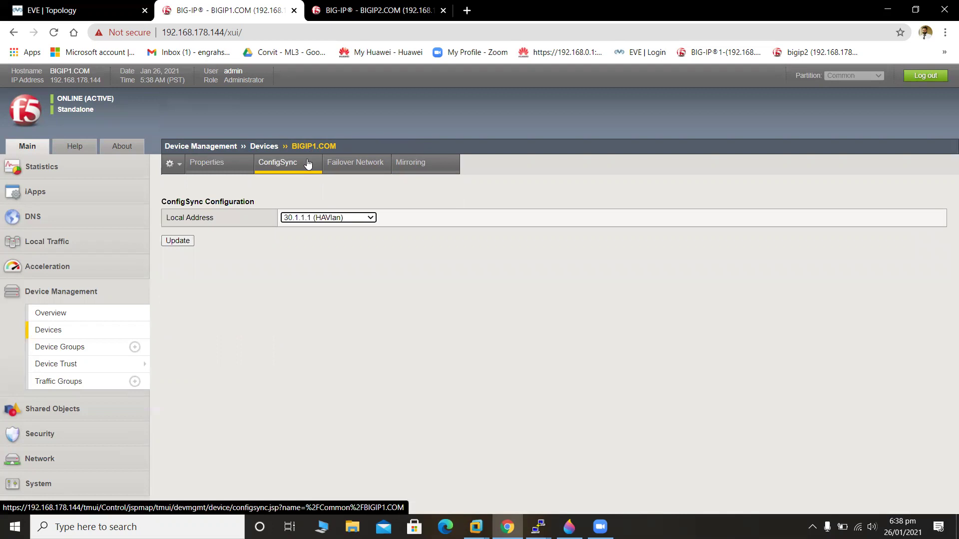
{"action": "left_click", "coordinate": [237, 164]}
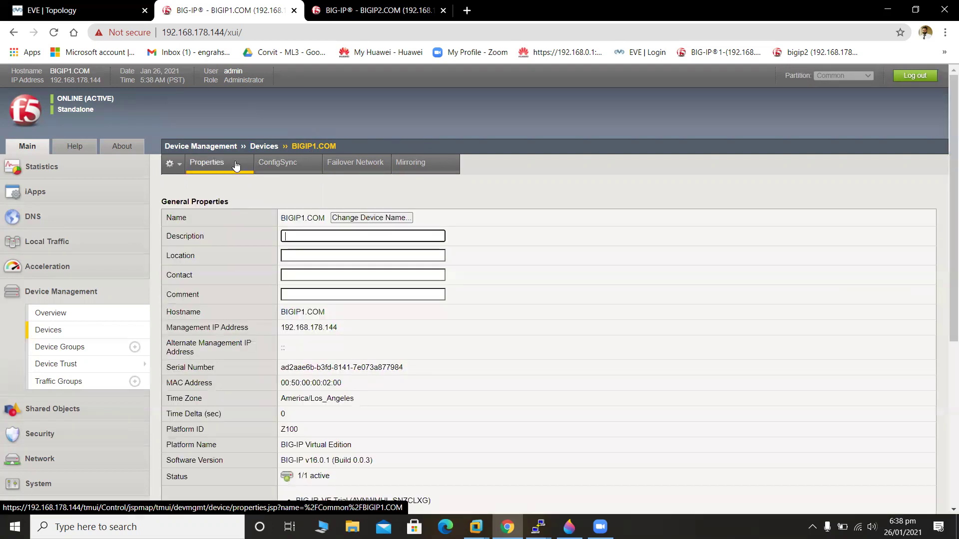
{"action": "left_click", "coordinate": [75, 368]}
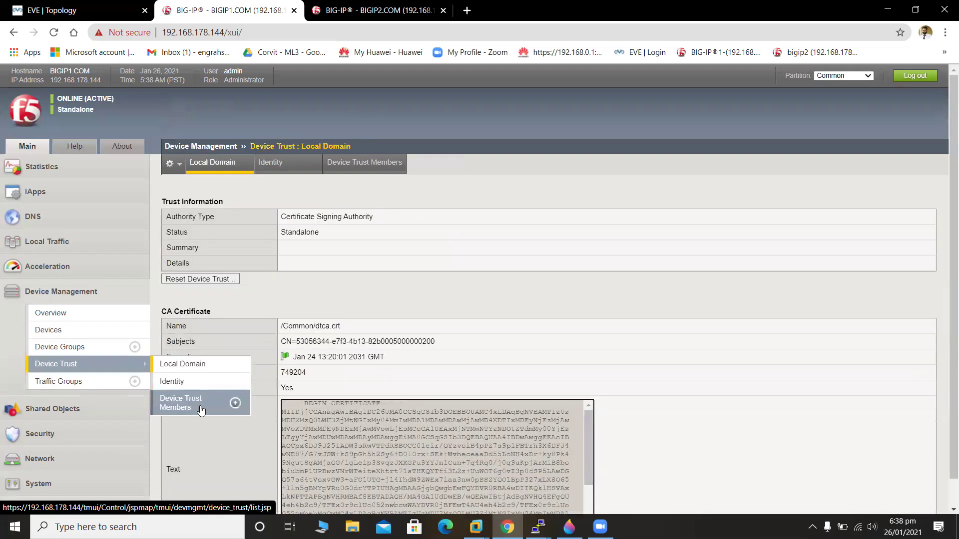
{"action": "left_click", "coordinate": [201, 410]}
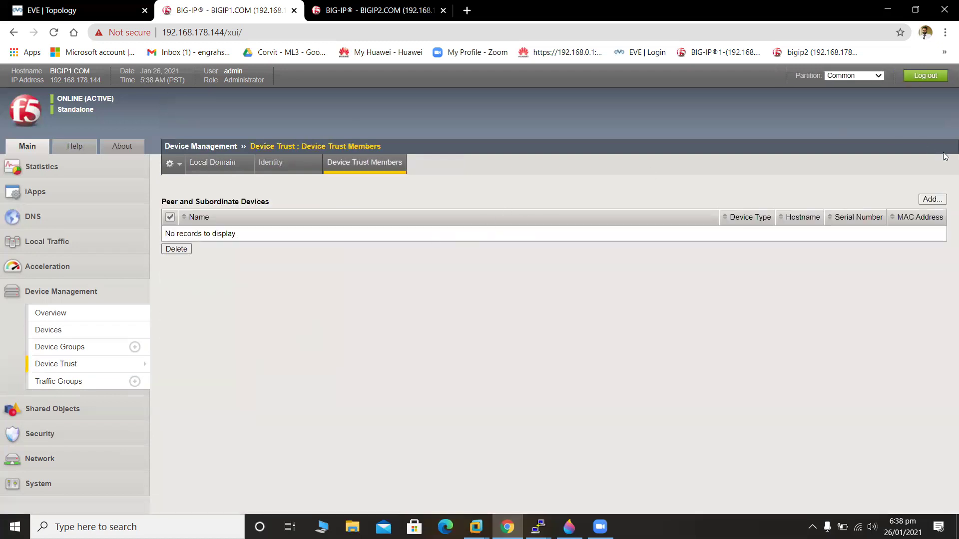
{"action": "left_click", "coordinate": [932, 199]}
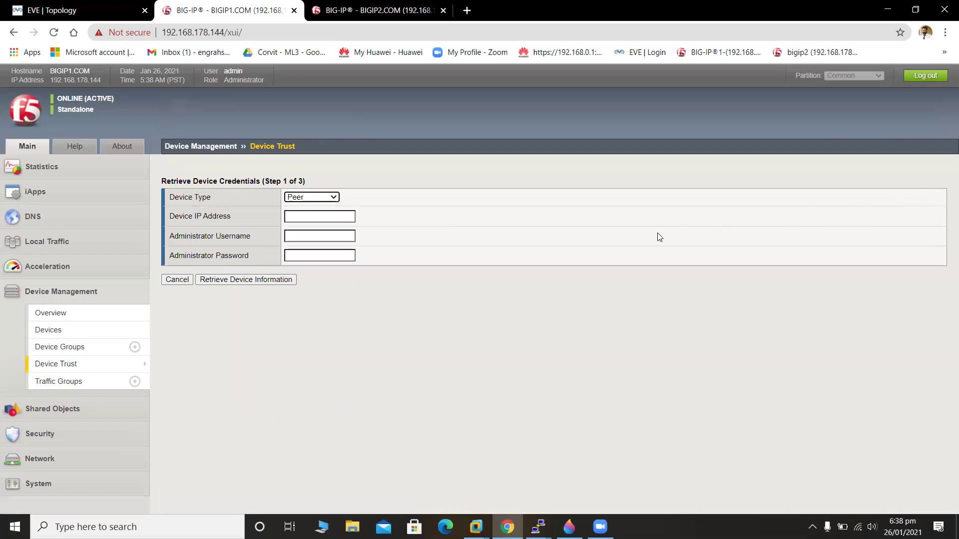
Enter peer IP 192.168.178.145 with the administrator username and password.
{"action": "left_click", "coordinate": [291, 218]}
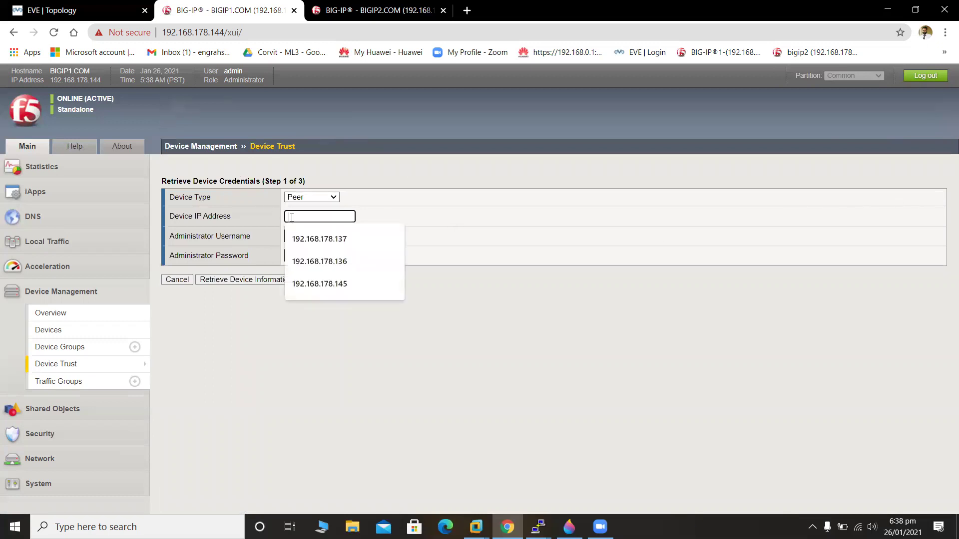
{"action": "type", "text": "192.168.178.1"}
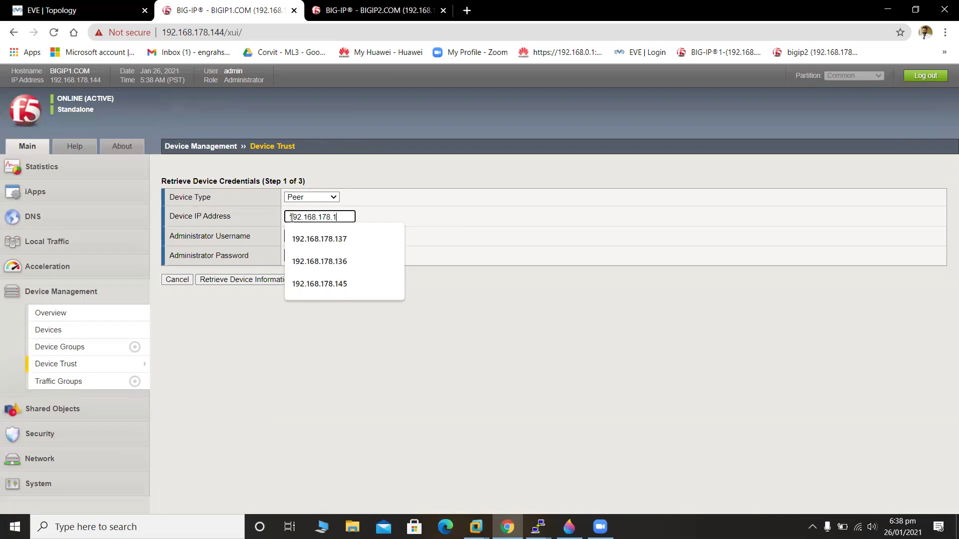
{"action": "type", "text": "44"}
{"action": "key", "text": "BackSpace"}
{"action": "type", "text": "5"}
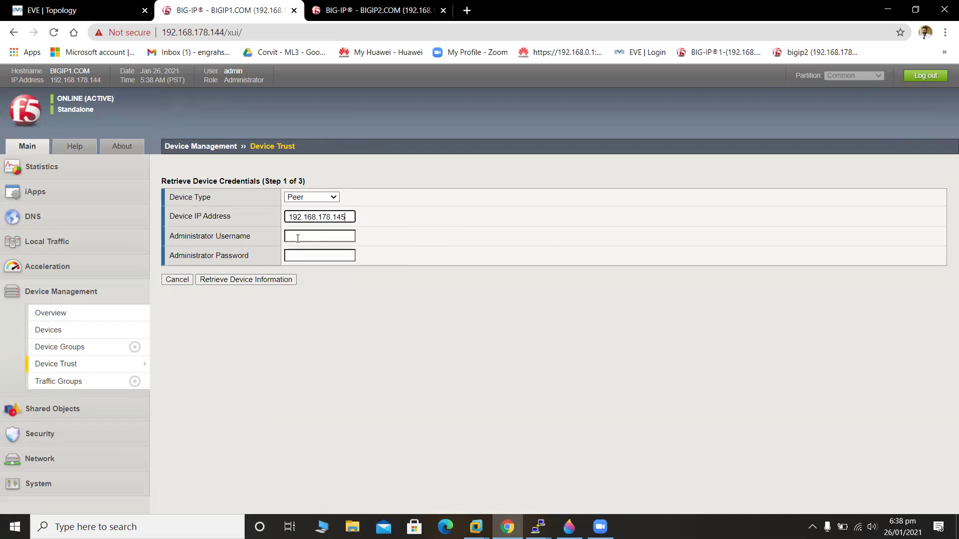
{"action": "left_click", "coordinate": [298, 238]}
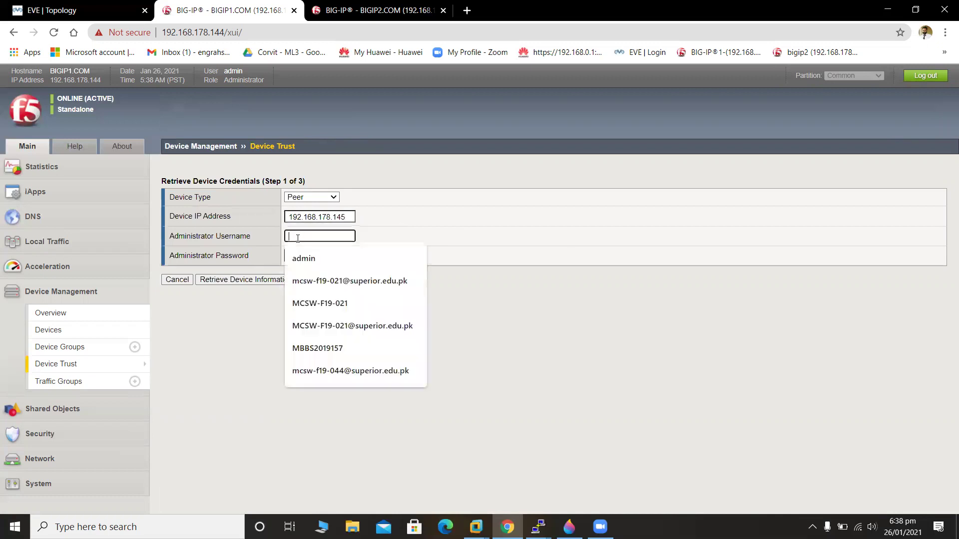
{"action": "left_click", "coordinate": [322, 257]}
{"action": "left_click", "coordinate": [310, 257]}
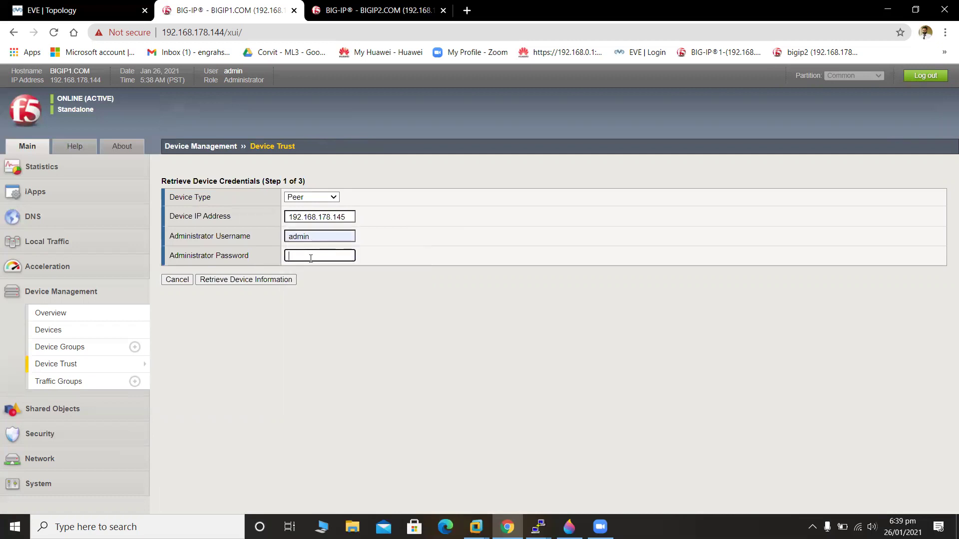
{"action": "type", "text": "admin1"}
Retrieve and confirm the peer certificate, attempt to add BIGIP2.COM, then switch to the BIGIP2 session.
{"action": "left_click", "coordinate": [264, 280]}
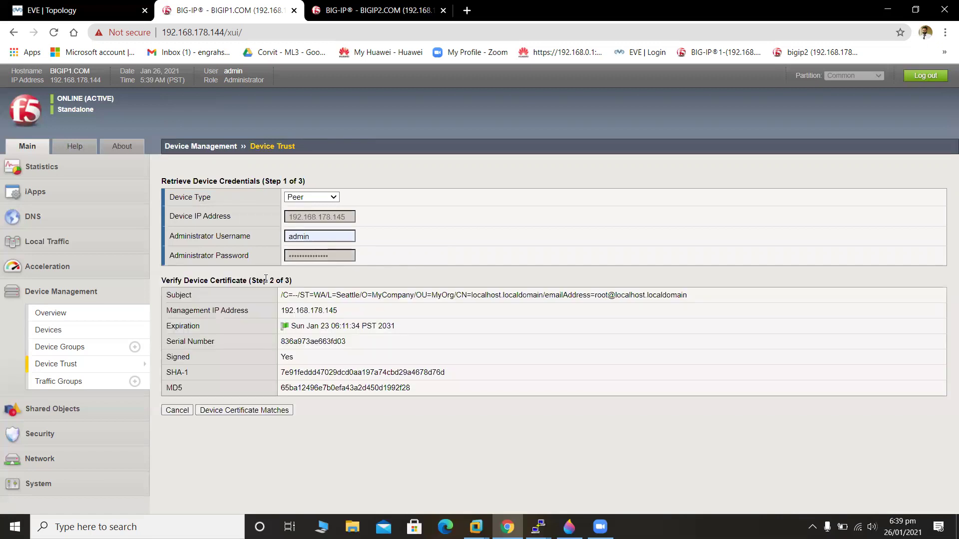
{"action": "left_click", "coordinate": [255, 415]}
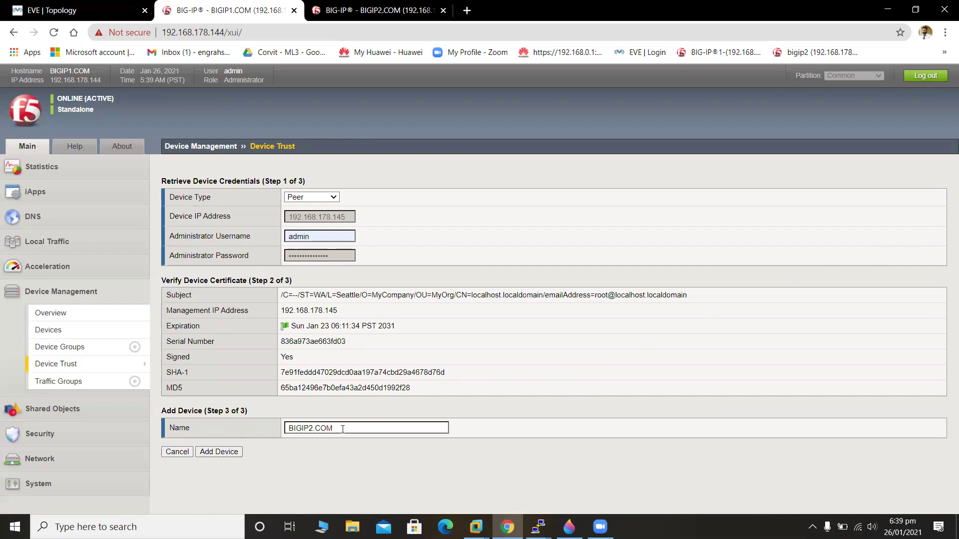
{"action": "left_click", "coordinate": [229, 453]}
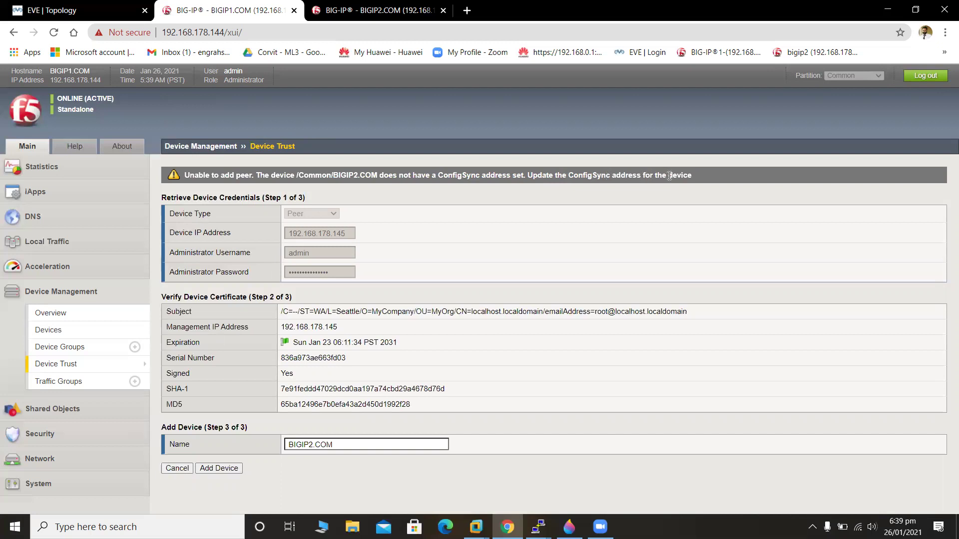
{"action": "left_click", "coordinate": [344, 9]}
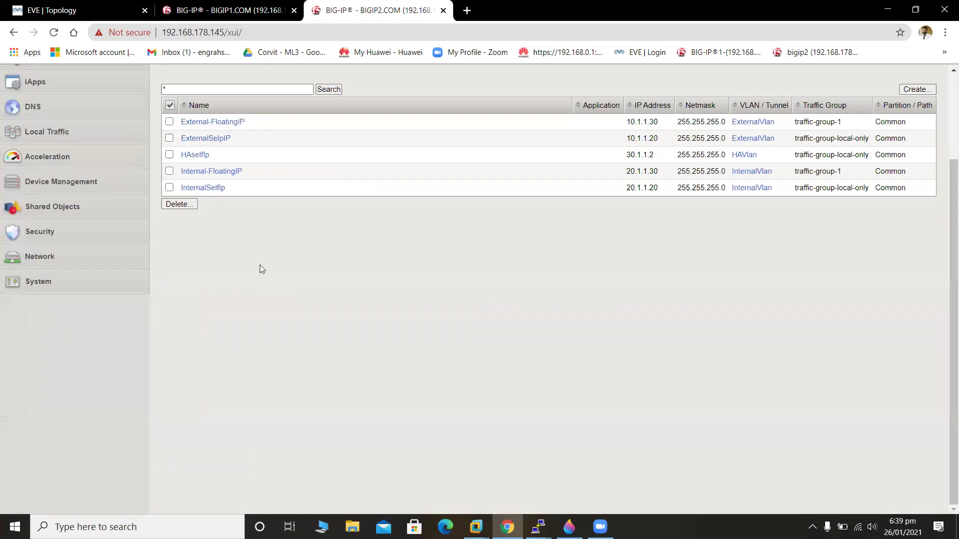
Set BIGIP2.COM's ConfigSync local address to 30.1.1.2 (HAVlan) and save it.
{"action": "left_click", "coordinate": [63, 189]}
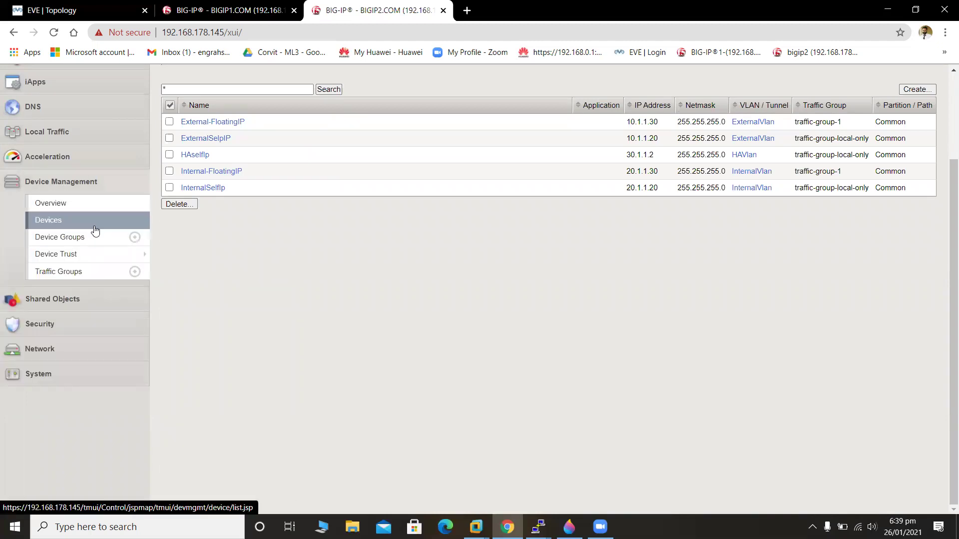
{"action": "left_click", "coordinate": [95, 230]}
{"action": "left_click", "coordinate": [243, 235]}
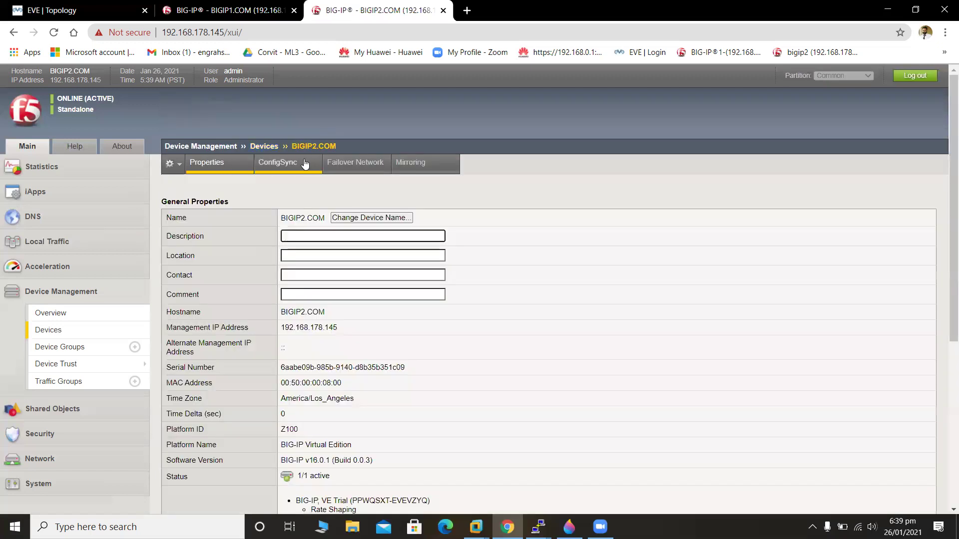
{"action": "left_click", "coordinate": [305, 164]}
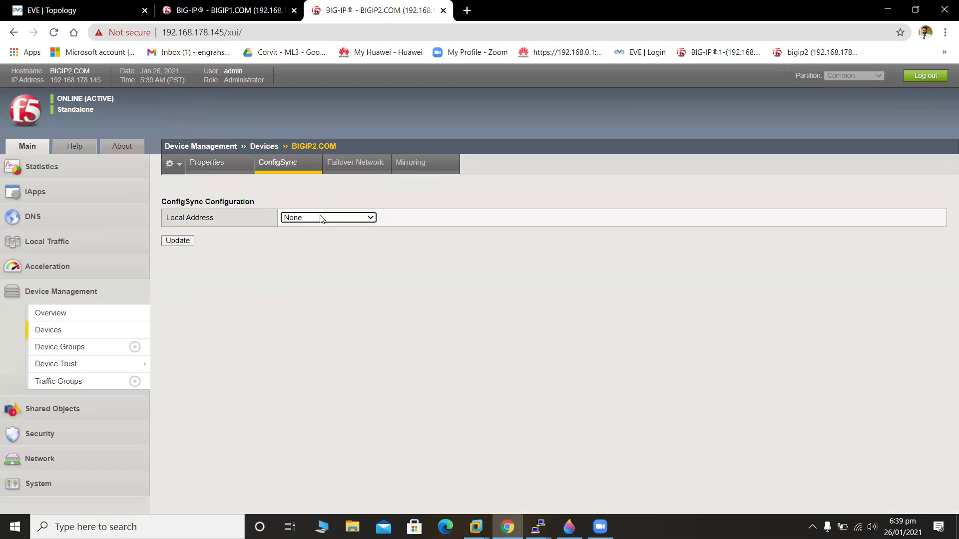
{"action": "left_click", "coordinate": [321, 219]}
{"action": "left_click", "coordinate": [335, 254]}
{"action": "left_click", "coordinate": [189, 241]}
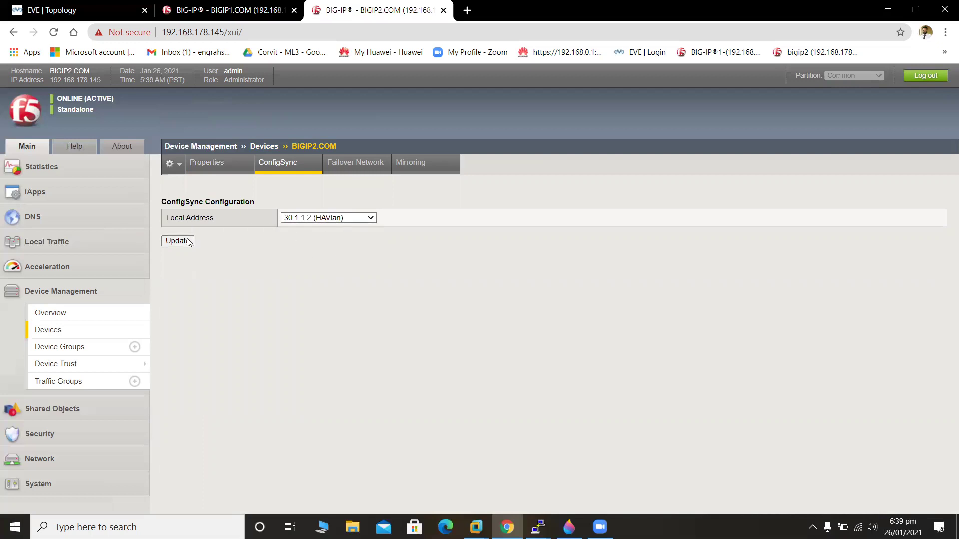
{"action": "left_click", "coordinate": [352, 166]}
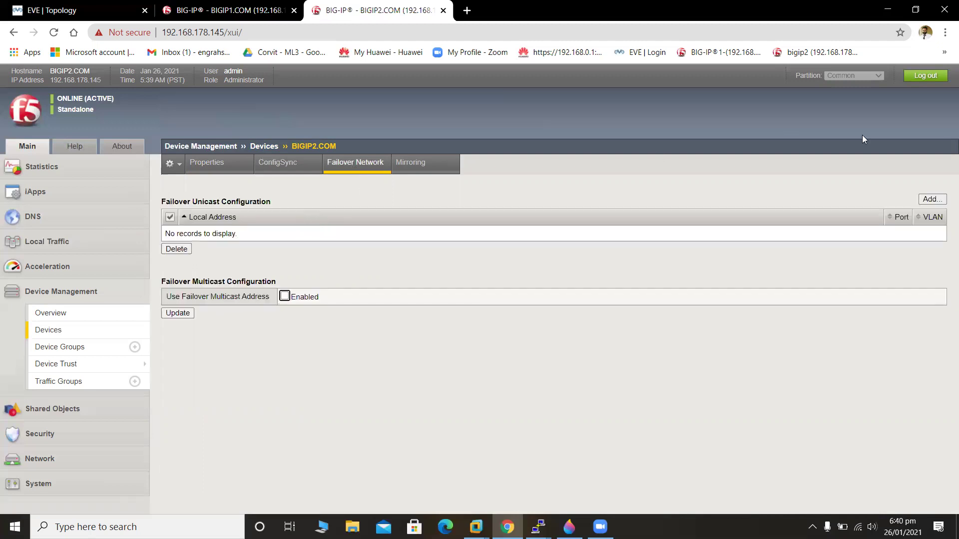
{"action": "left_click", "coordinate": [931, 199]}
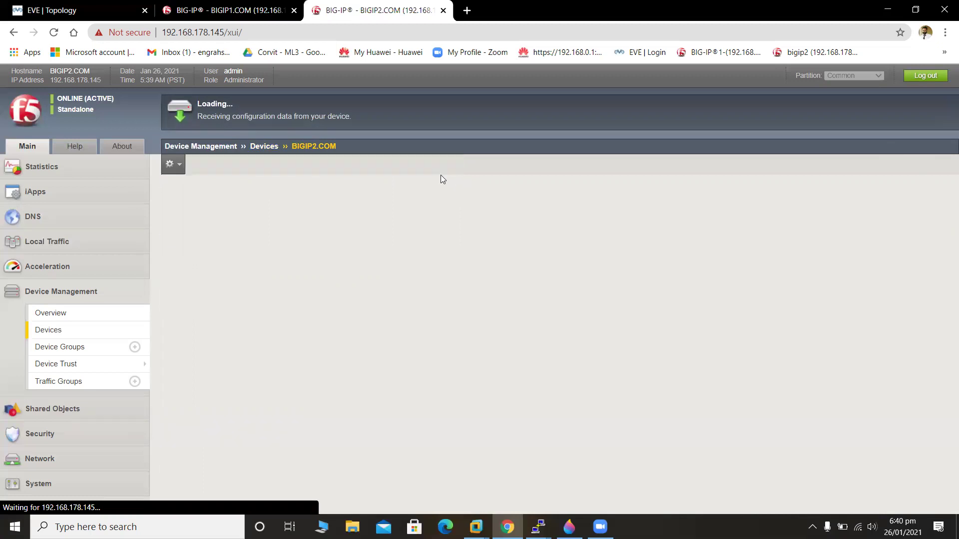
Give BIGIP2.COM failover unicast entries 20.1.1.20 (InternalVlan) and Management Address on port 1026.
{"action": "left_click", "coordinate": [406, 196]}
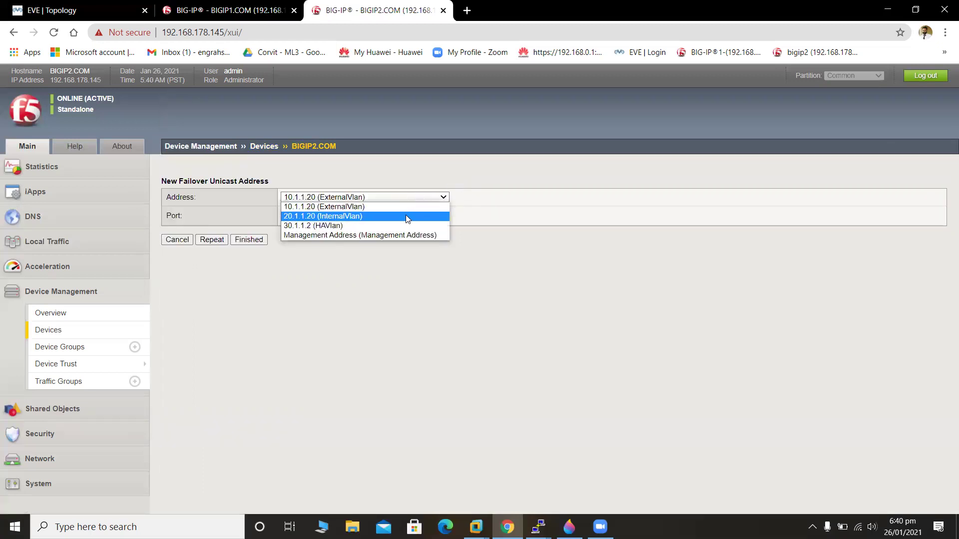
{"action": "left_click", "coordinate": [405, 215]}
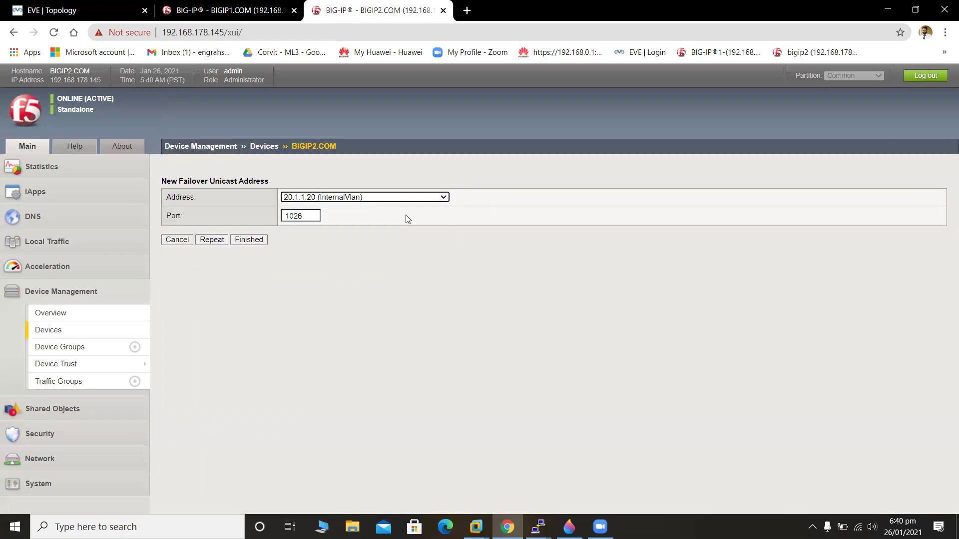
{"action": "left_click", "coordinate": [219, 244]}
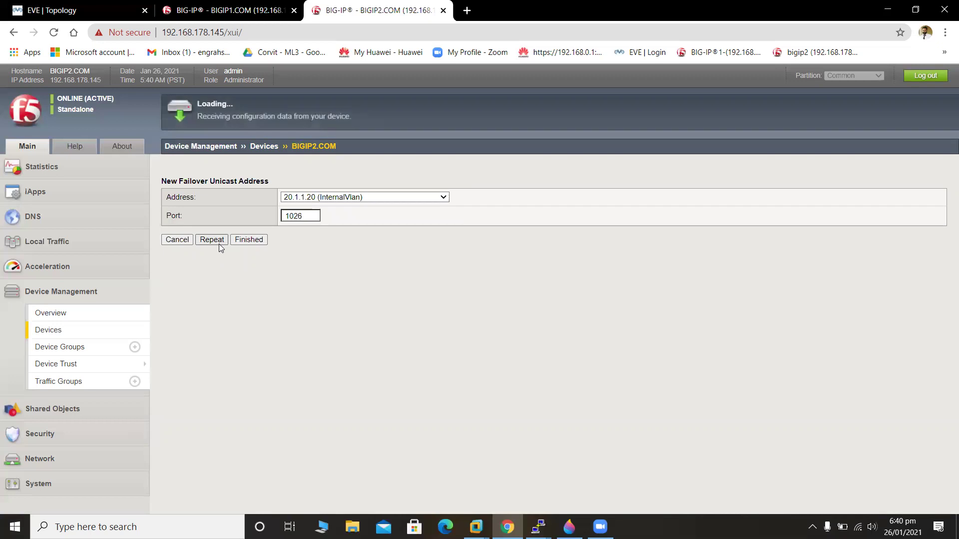
{"action": "left_click", "coordinate": [378, 200]}
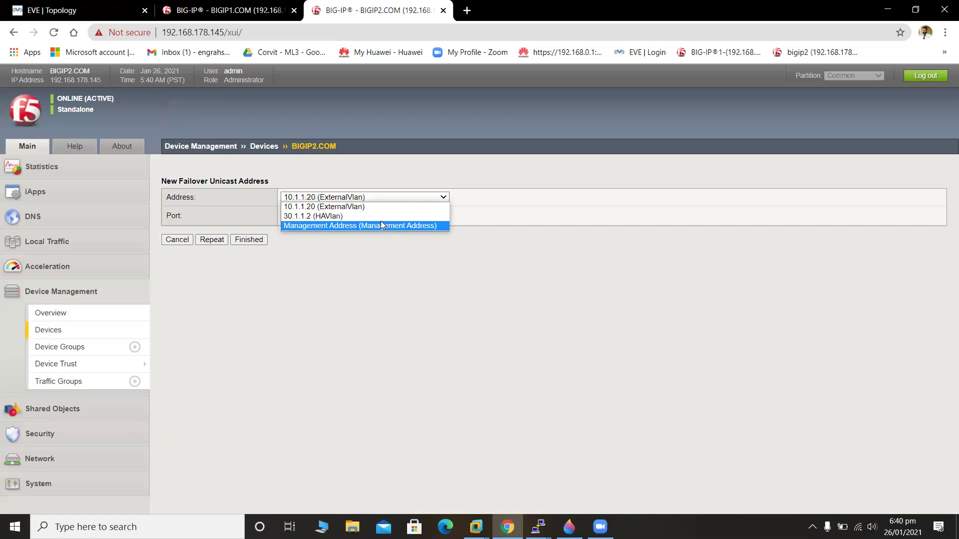
{"action": "left_click", "coordinate": [382, 225]}
{"action": "left_click", "coordinate": [237, 244]}
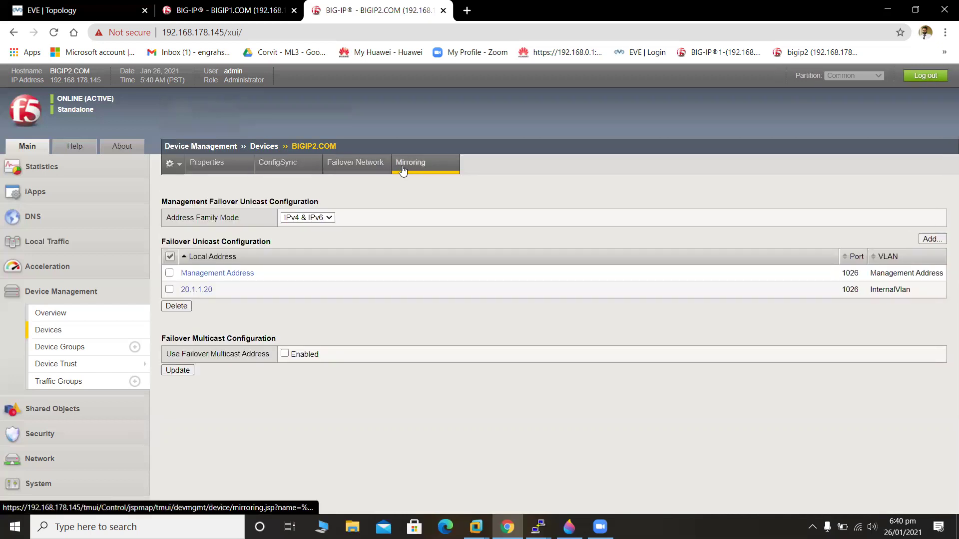
Save 20.1.1.20 (InternalVlan) as BIGIP2.COM's primary mirror address, then return to the BIGIP1 session.
{"action": "left_click", "coordinate": [401, 170]}
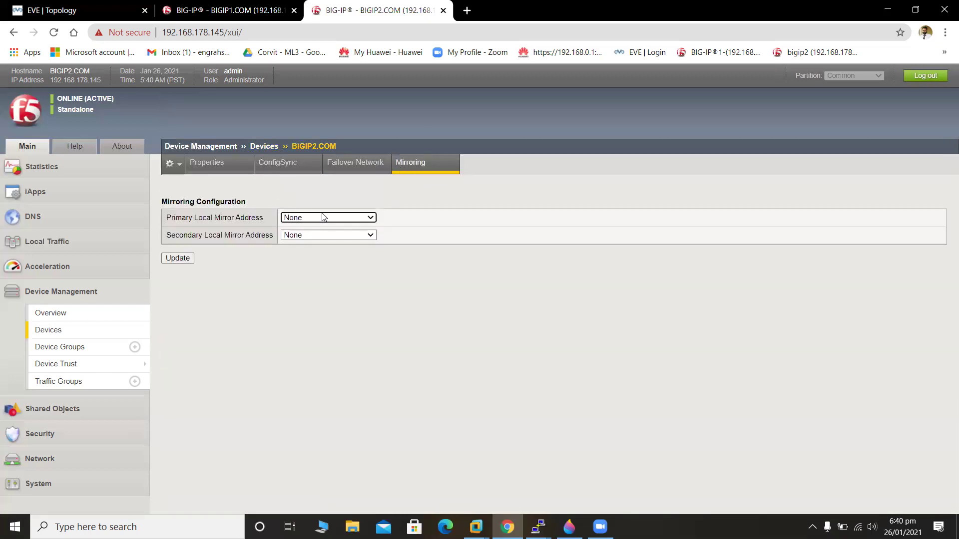
{"action": "left_click", "coordinate": [324, 218]}
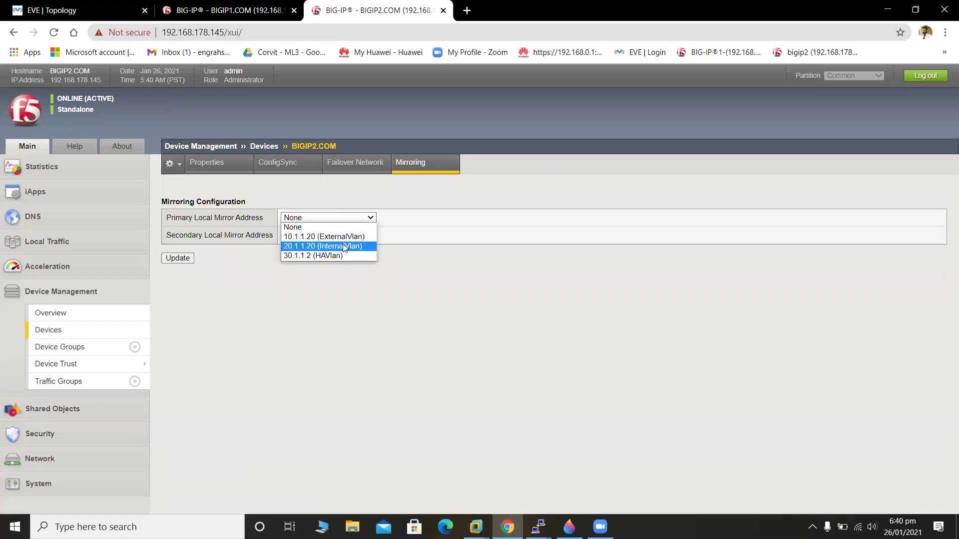
{"action": "left_click", "coordinate": [345, 247]}
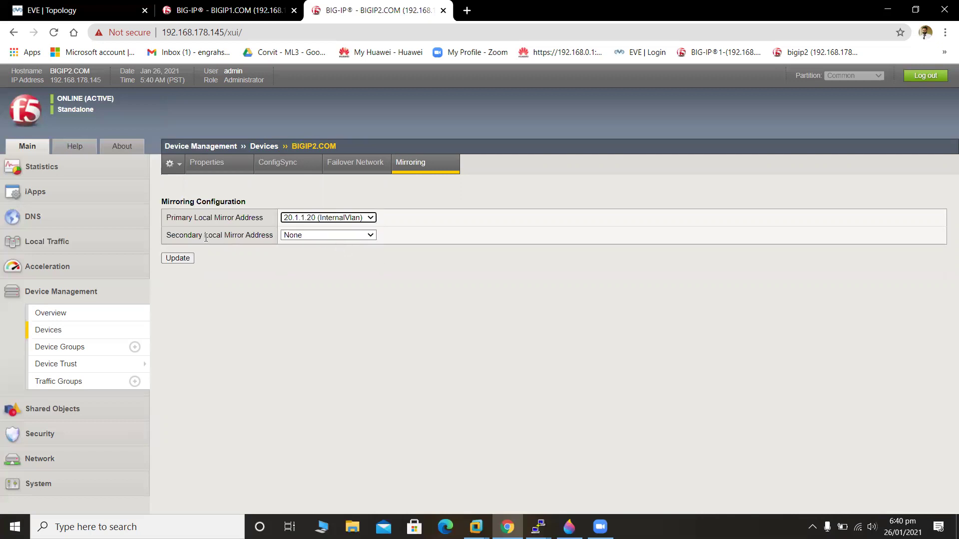
{"action": "left_click", "coordinate": [178, 259]}
{"action": "left_click", "coordinate": [224, 11]}
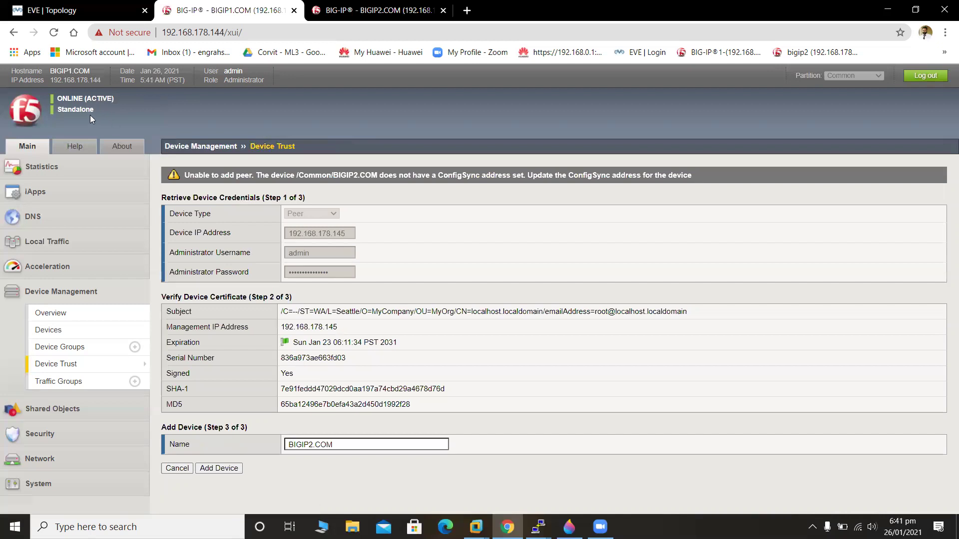
Retry Add Device so BIGIP2.COM joins BIGIP1.COM's device trust as a peer.
{"action": "left_click", "coordinate": [235, 469]}
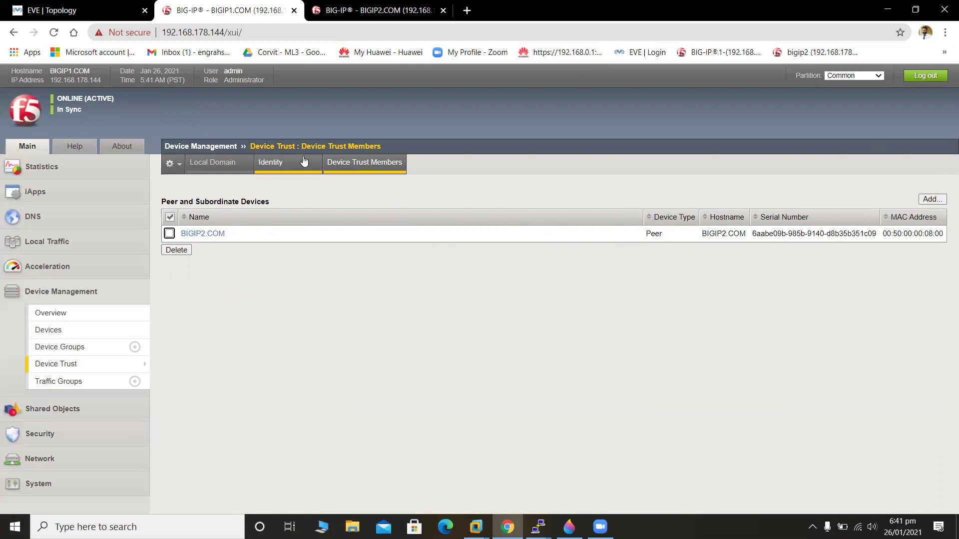
Check BIGIP1's Device Trust local domain, then list devices BIGIP1.COM and BIGIP2.COM.
{"action": "left_click", "coordinate": [84, 364]}
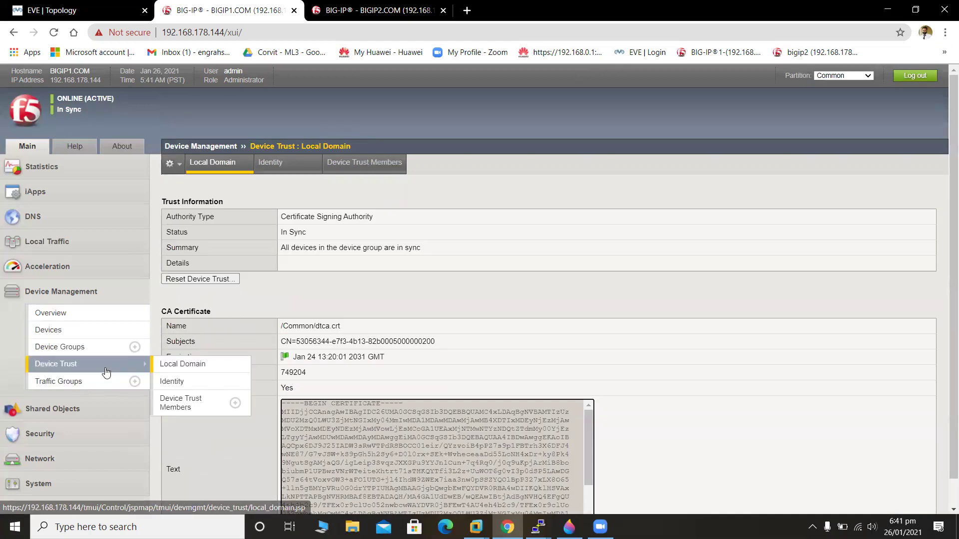
{"action": "left_click", "coordinate": [70, 336]}
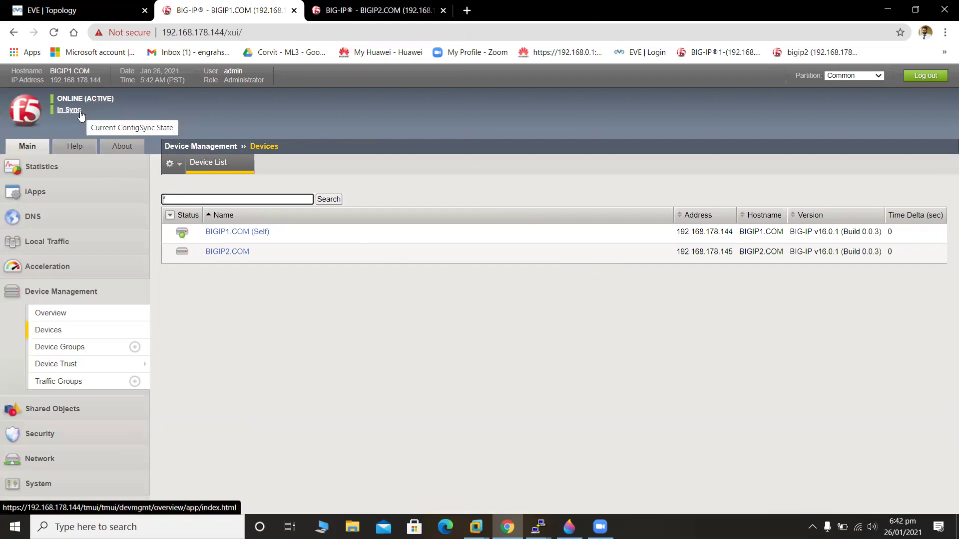
Reload the BIGIP2 configuration session to refresh its status.
{"action": "left_click", "coordinate": [400, 5]}
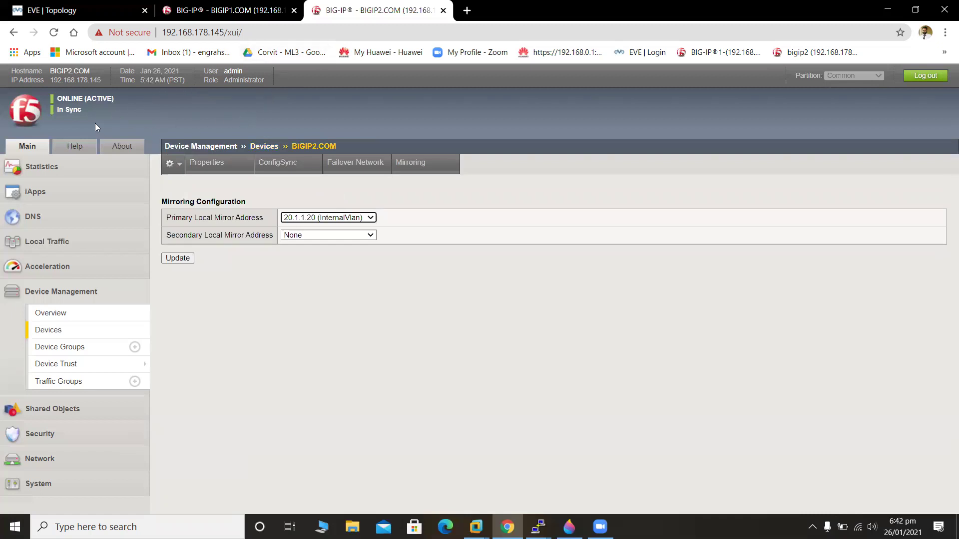
{"action": "left_click", "coordinate": [54, 32]}
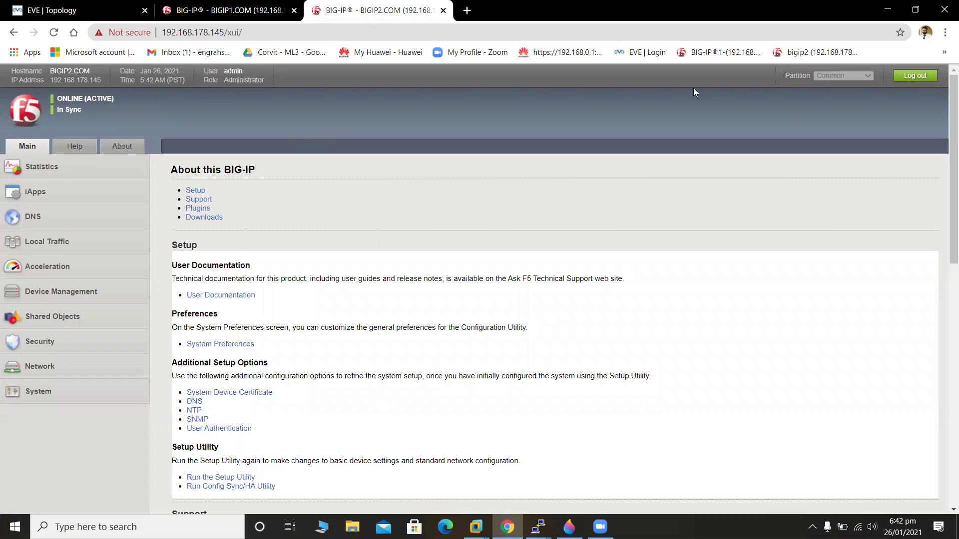
{"action": "left_click_drag", "start_coordinate": [945, 192], "coordinate": [945, 128]}
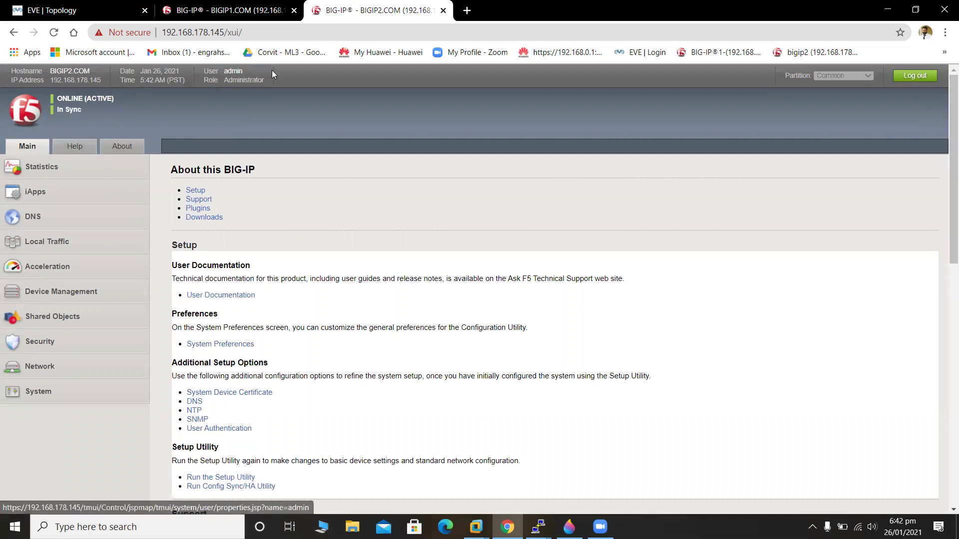
{"action": "left_click", "coordinate": [233, 10]}
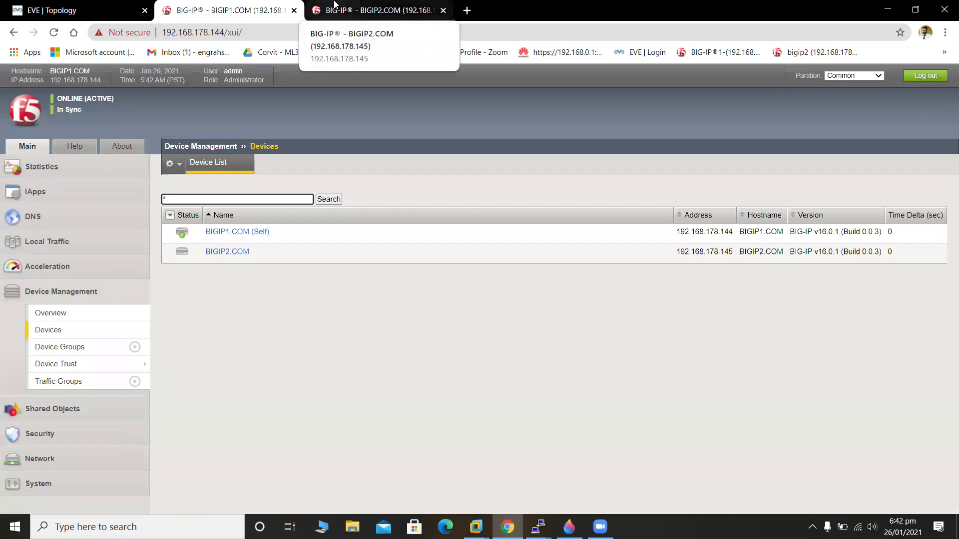
{"action": "left_click", "coordinate": [350, 10]}
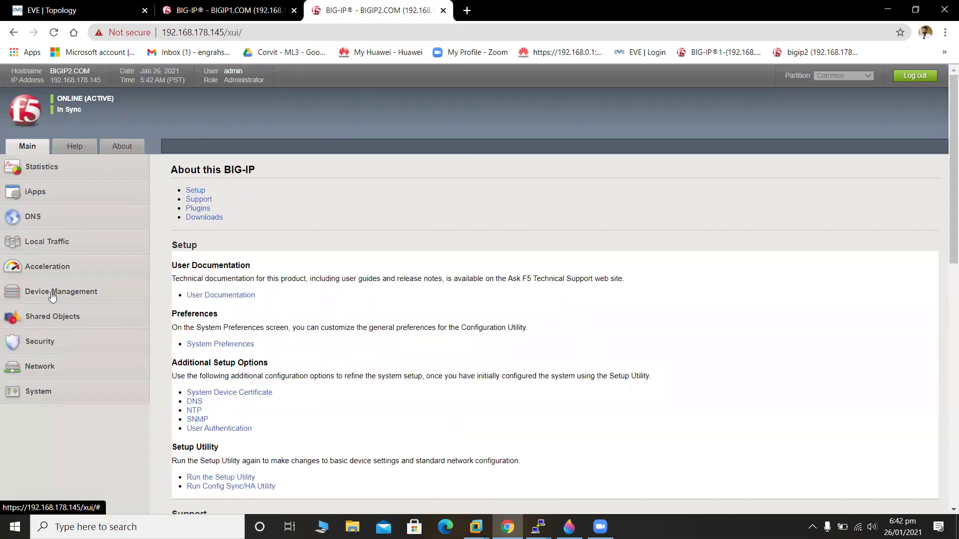
Show BIGIP2's devices and traffic groups, with traffic-group-1 active on BIGIP2.COM.
{"action": "left_click", "coordinate": [52, 294]}
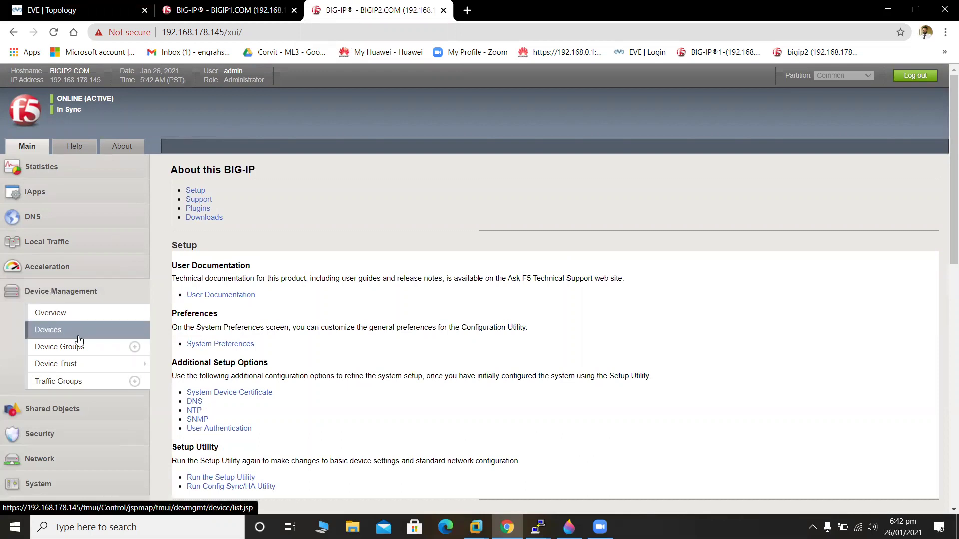
{"action": "left_click", "coordinate": [79, 336]}
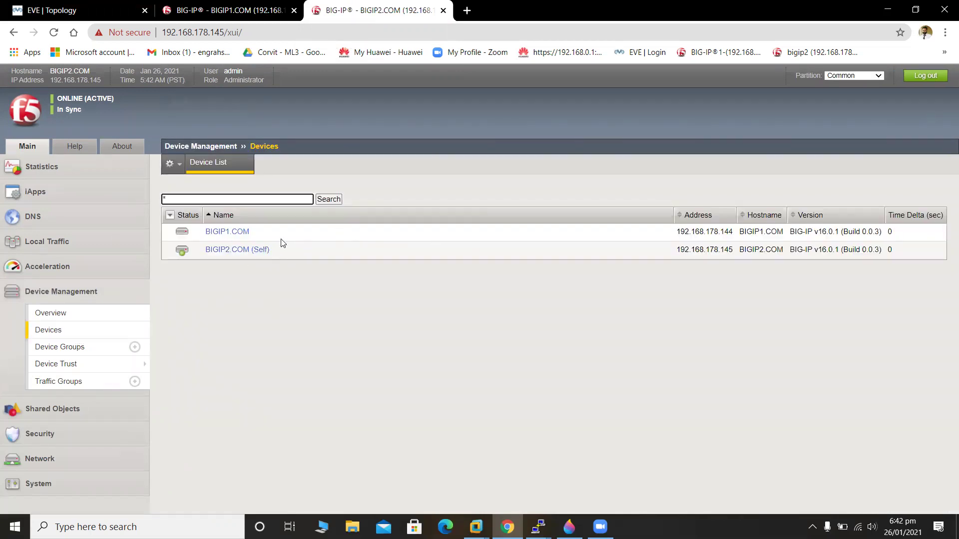
{"action": "left_click", "coordinate": [120, 382]}
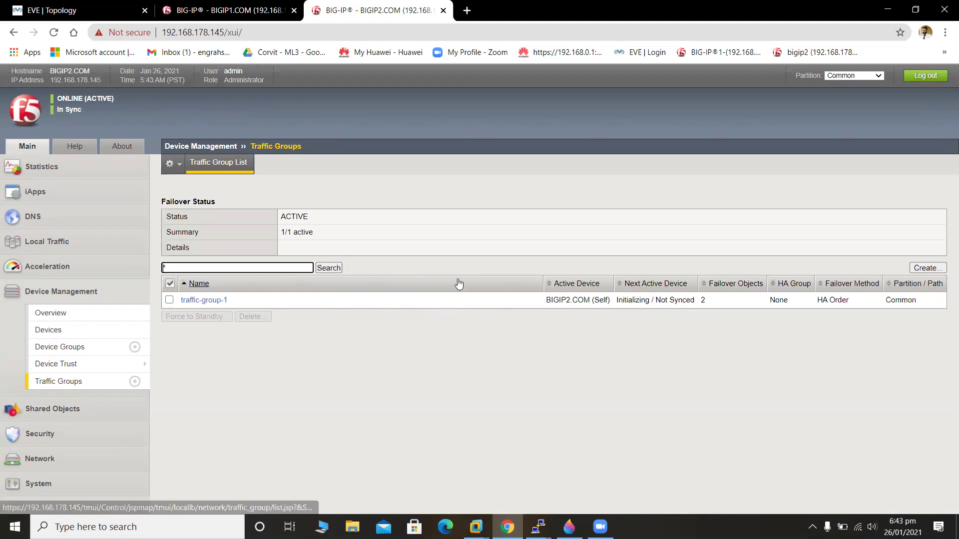
Review device_trust_group sync details on BIGIP2, then show BIGIP1's empty Device Group List.
{"action": "left_click", "coordinate": [51, 314]}
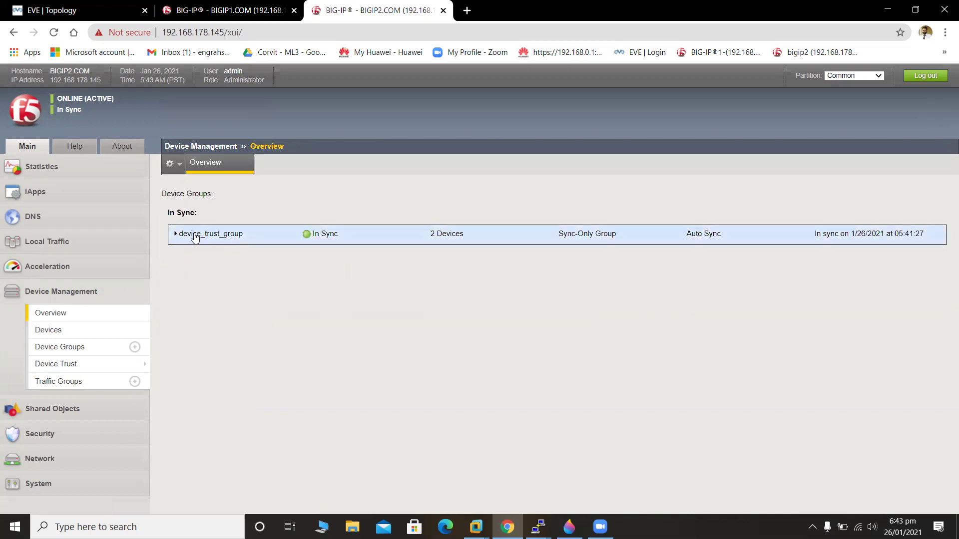
{"action": "left_click", "coordinate": [178, 234]}
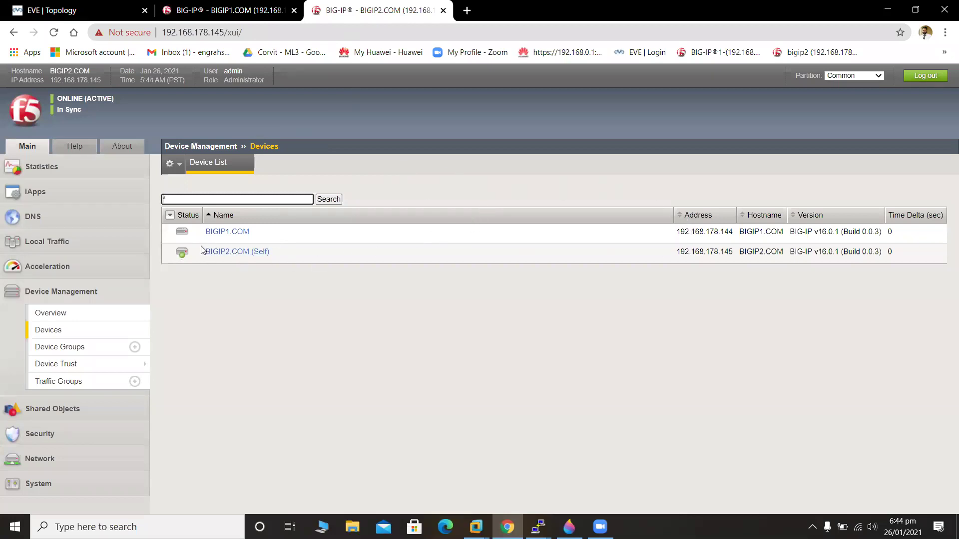
{"action": "left_click", "coordinate": [195, 9]}
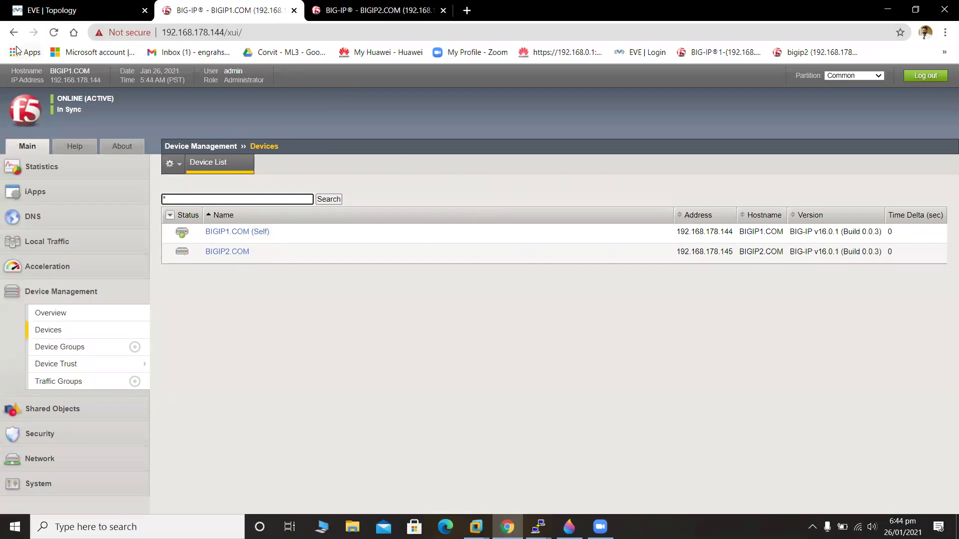
{"action": "left_click", "coordinate": [54, 32]}
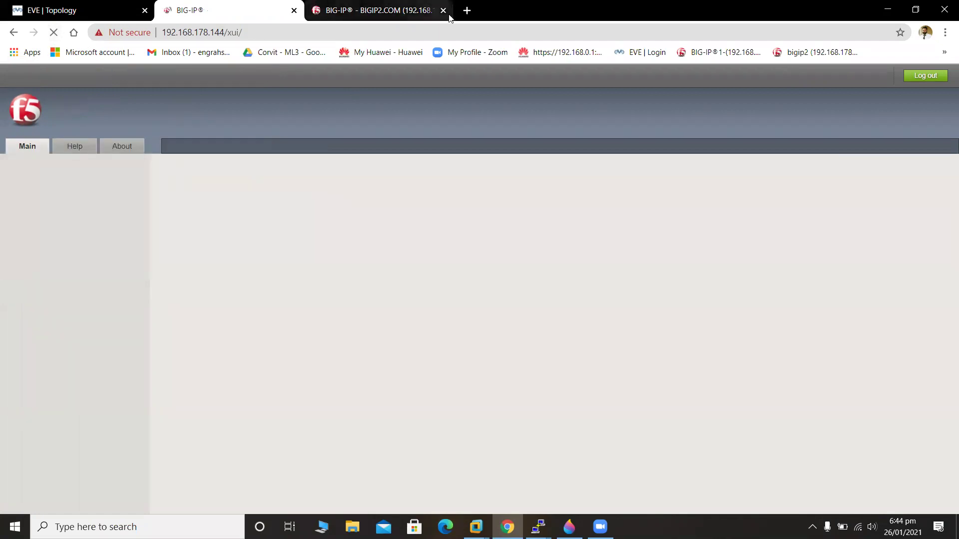
{"action": "left_click", "coordinate": [378, 4]}
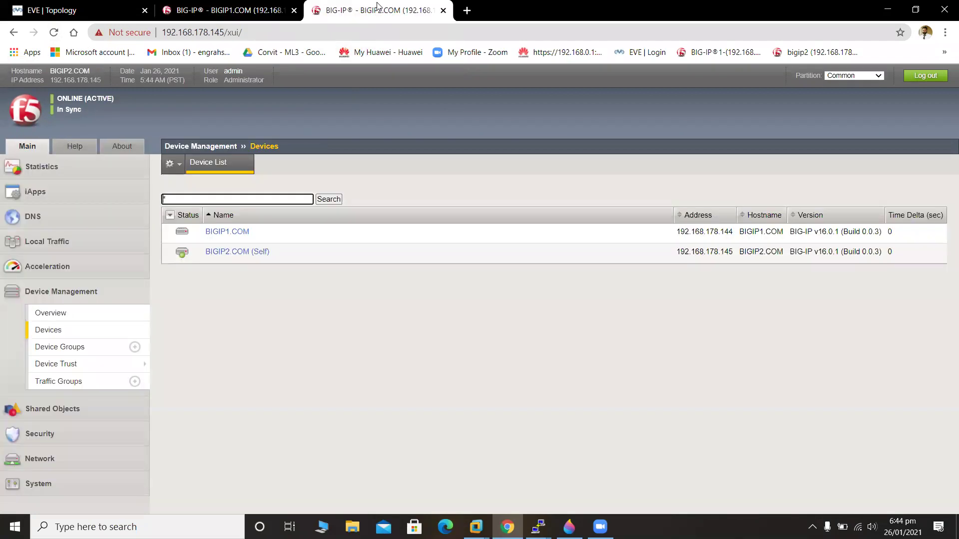
{"action": "left_click", "coordinate": [204, 4]}
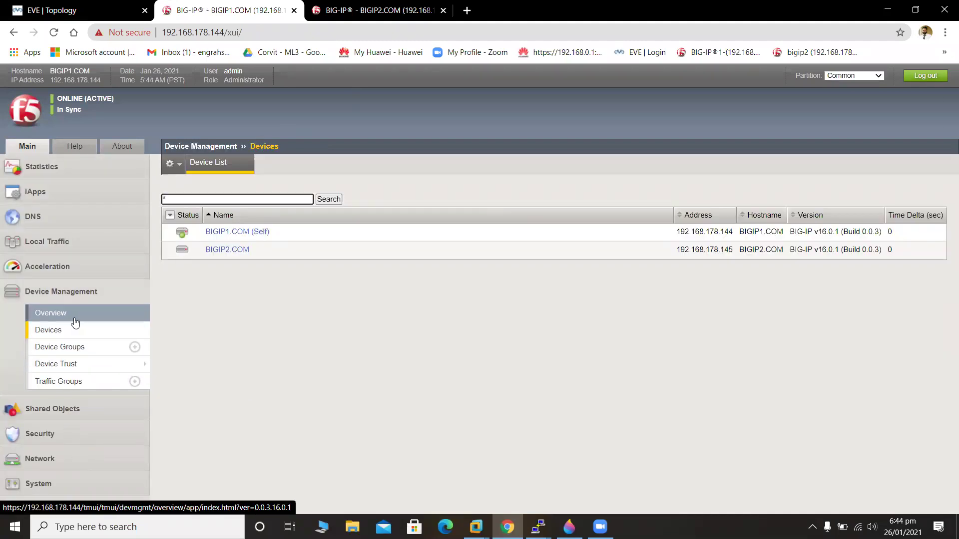
{"action": "left_click", "coordinate": [94, 346]}
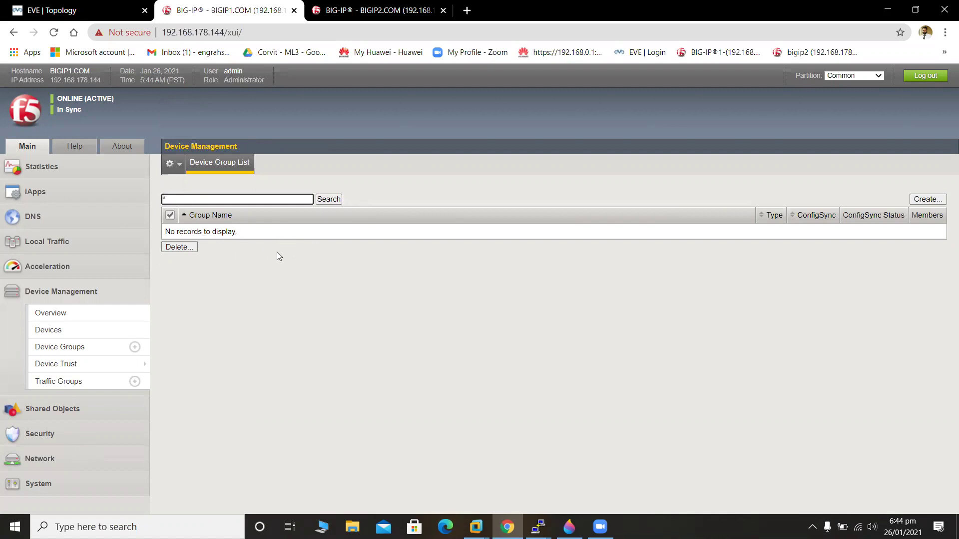
Name the new device group Failover_Group and set its type to Sync-Failover.
{"action": "left_click", "coordinate": [924, 199]}
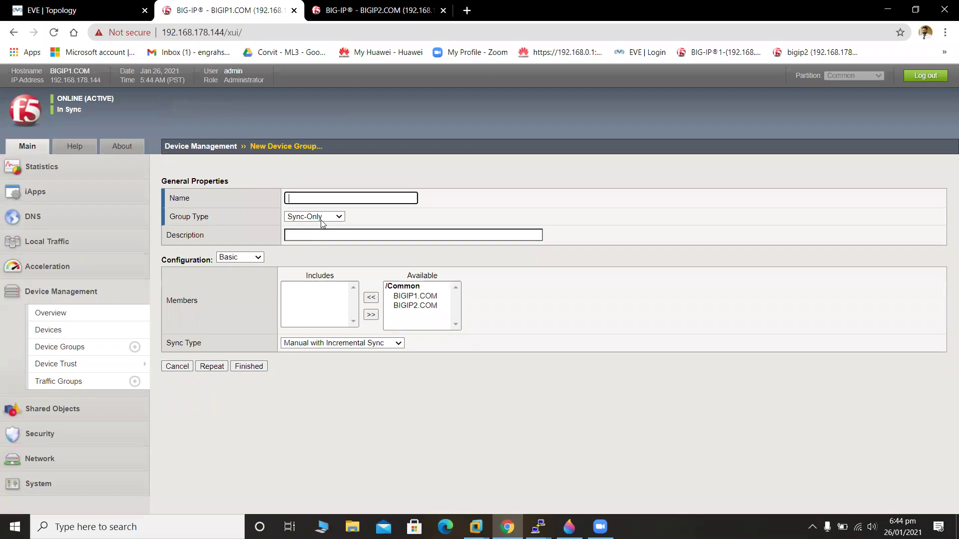
{"action": "type", "text": "Failover_Group"}
{"action": "left_click", "coordinate": [321, 220]}
{"action": "left_click", "coordinate": [320, 220]}
{"action": "left_click", "coordinate": [323, 223]}
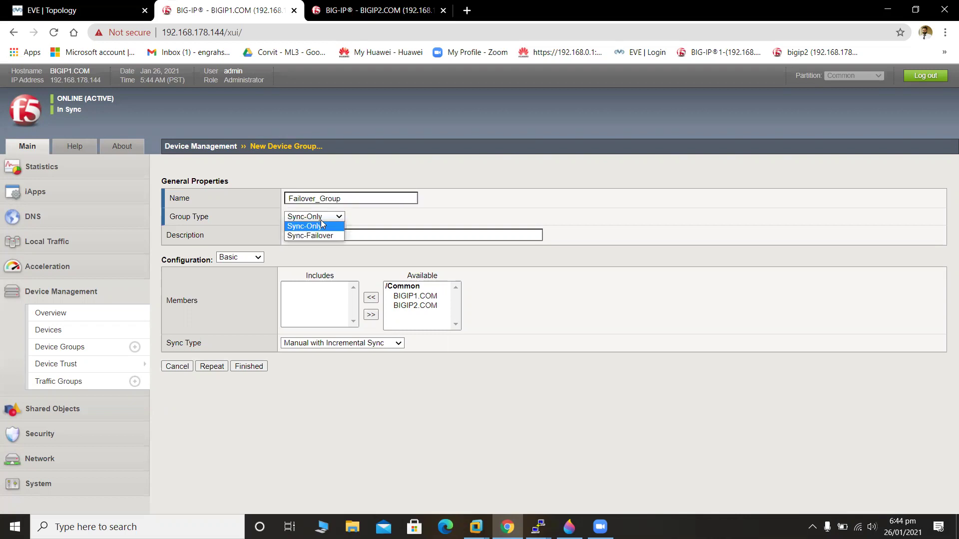
{"action": "left_click", "coordinate": [332, 239]}
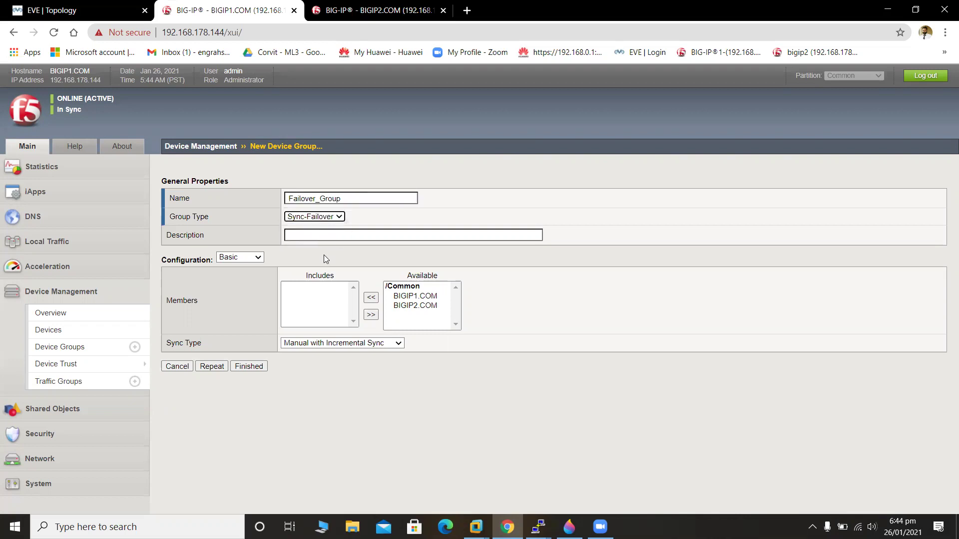
Include both BIGIP1.COM and BIGIP2.COM as group members.
{"action": "left_click", "coordinate": [416, 296]}
{"action": "left_click", "coordinate": [371, 298]}
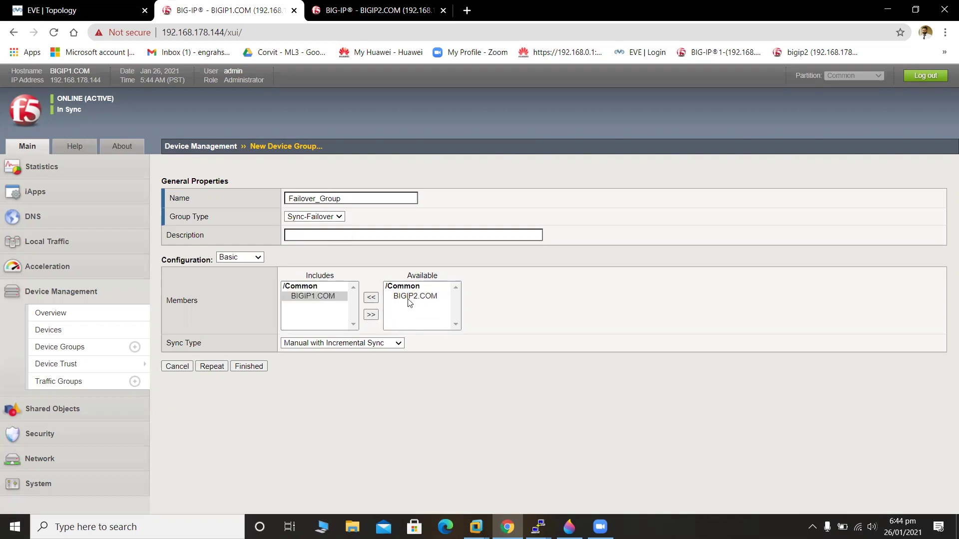
{"action": "left_click", "coordinate": [409, 299]}
{"action": "left_click", "coordinate": [371, 314]}
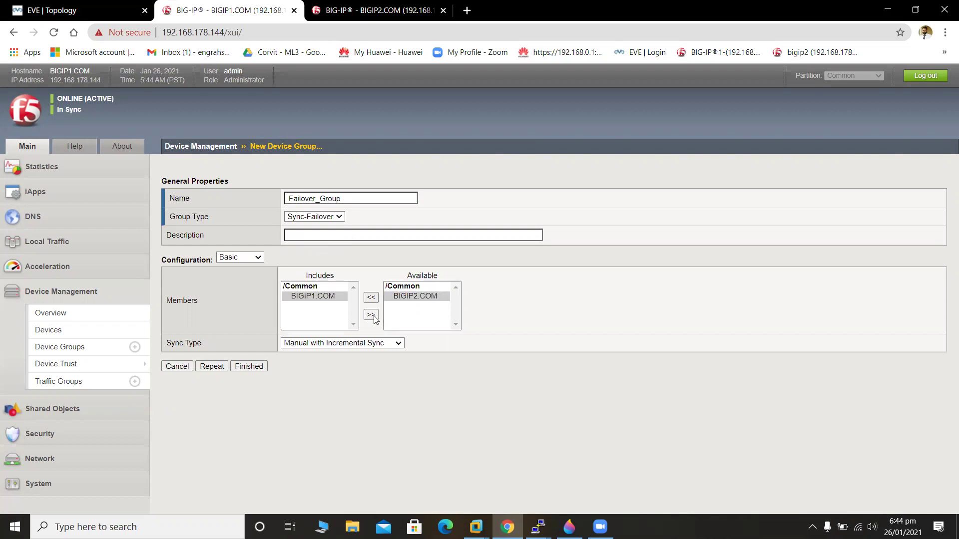
{"action": "left_click_drag", "start_coordinate": [399, 296], "coordinate": [369, 314]}
{"action": "left_click", "coordinate": [370, 299]}
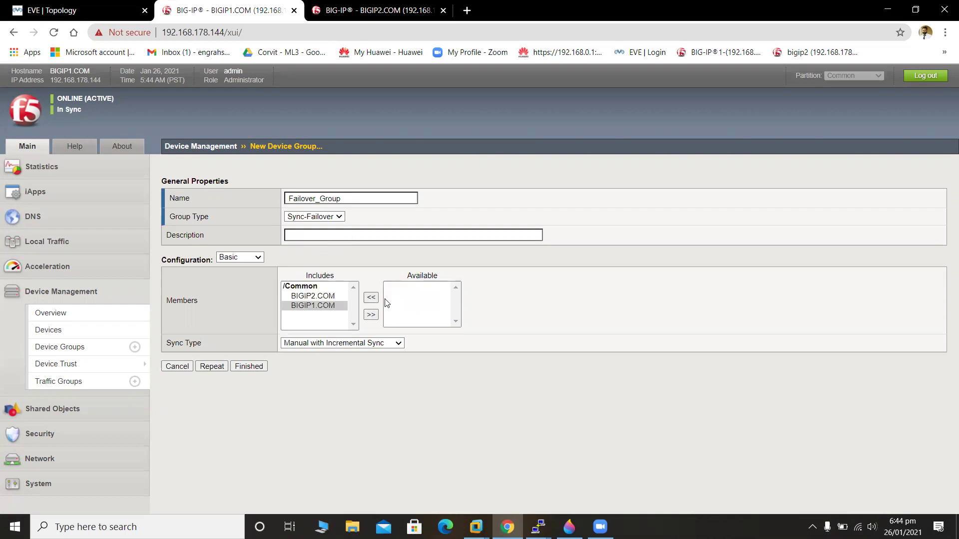
Set Automatic sync with Incremental Sync and finish creating Failover_Group.
{"action": "left_click", "coordinate": [347, 344]}
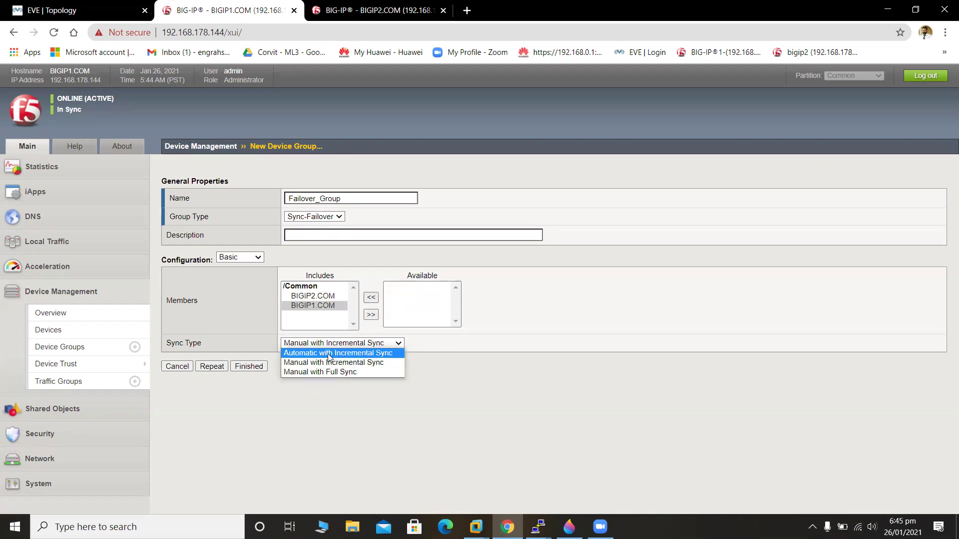
{"action": "left_click", "coordinate": [365, 353]}
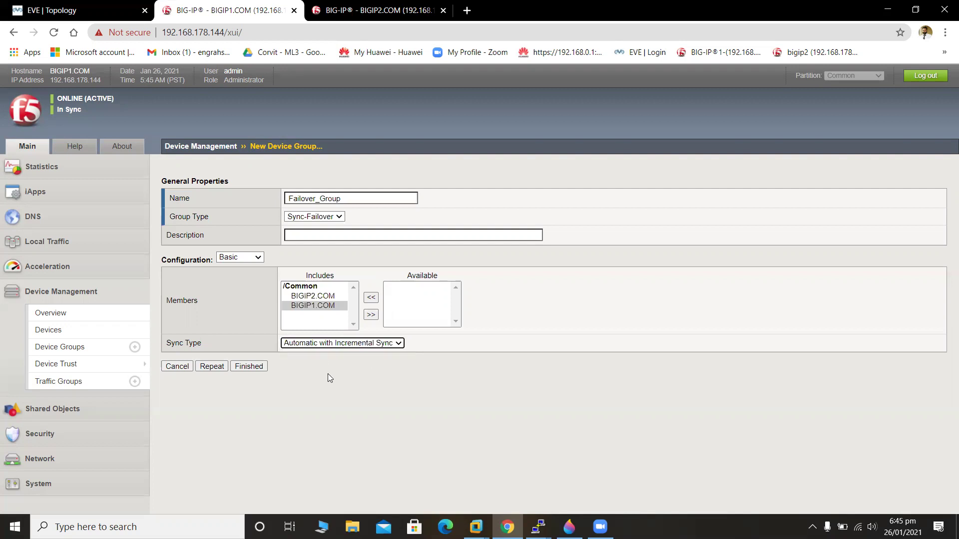
{"action": "left_click", "coordinate": [247, 366]}
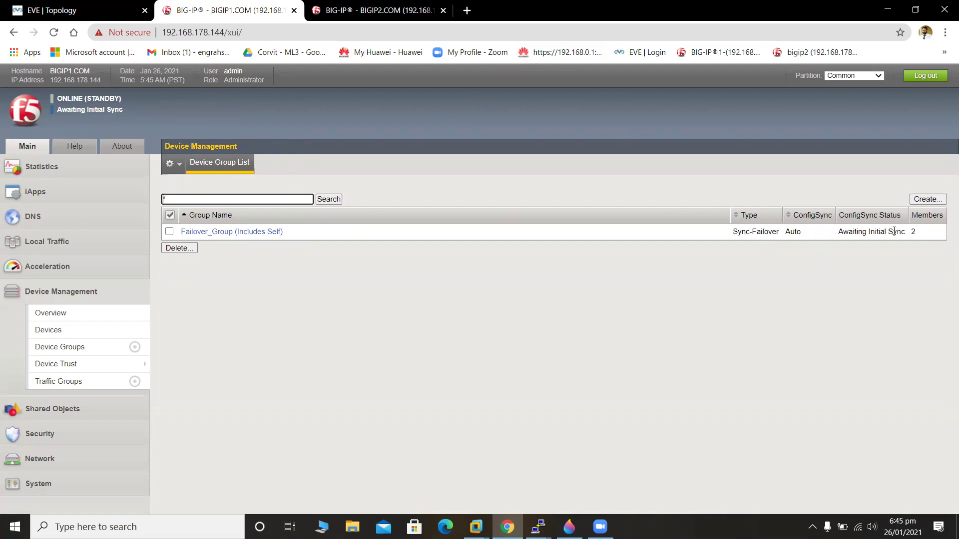
Compare the two units' status and view BIGIP2's device groups.
{"action": "left_click", "coordinate": [419, 12]}
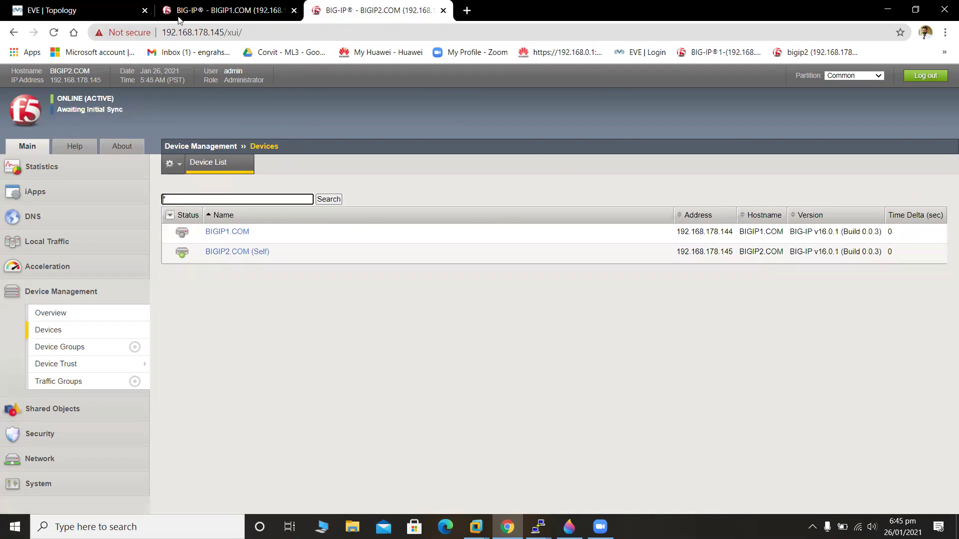
{"action": "left_click", "coordinate": [198, 7]}
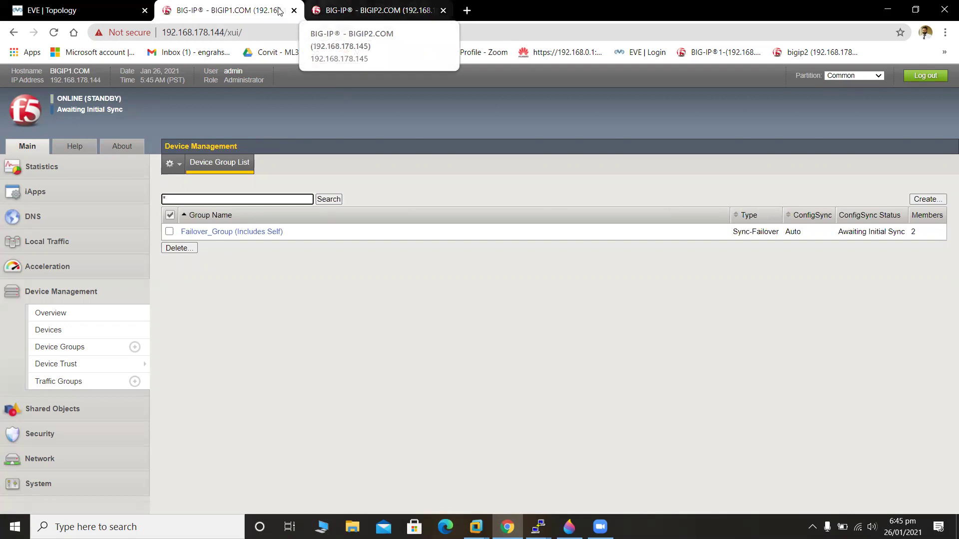
{"action": "left_click", "coordinate": [351, 6]}
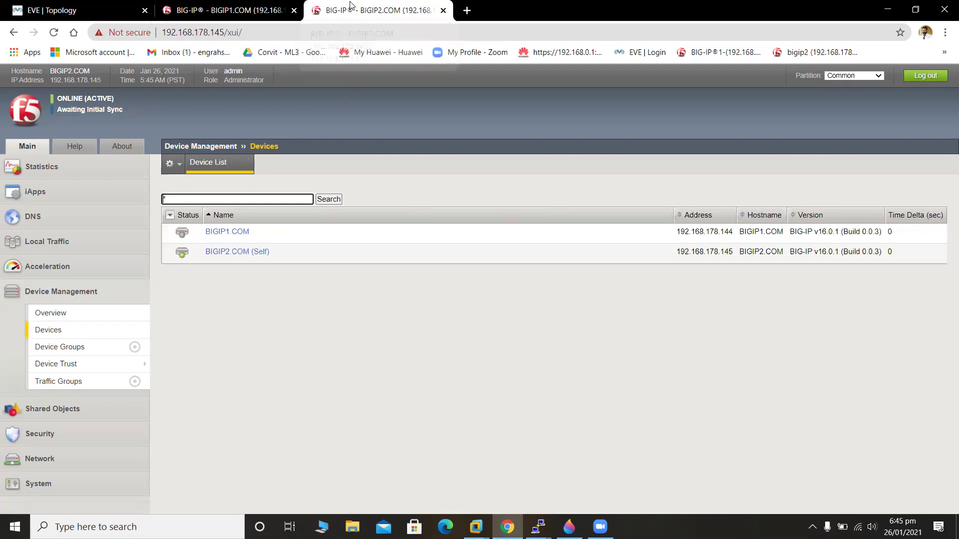
{"action": "left_click", "coordinate": [229, 6]}
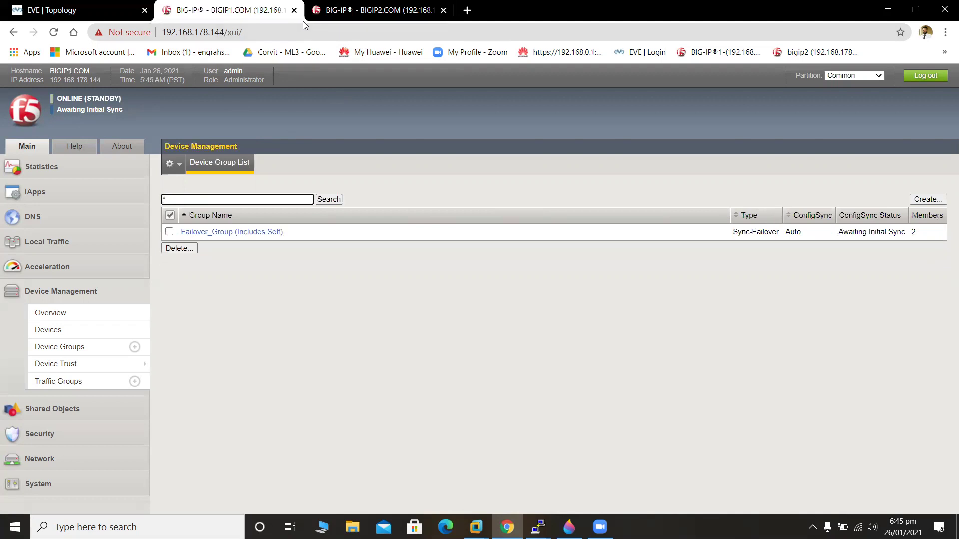
{"action": "left_click", "coordinate": [367, 6]}
{"action": "left_click", "coordinate": [252, 6]}
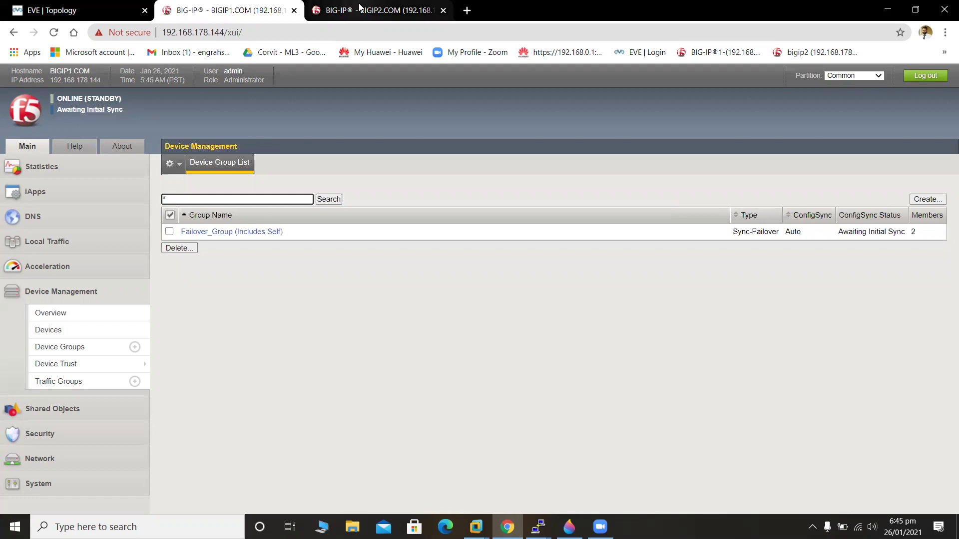
{"action": "left_click", "coordinate": [348, 7]}
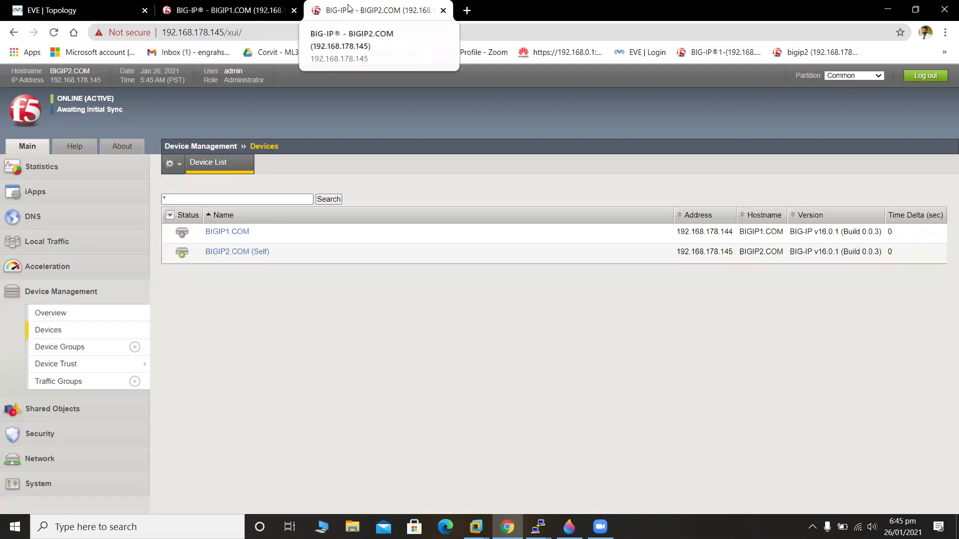
{"action": "left_click", "coordinate": [259, 7]}
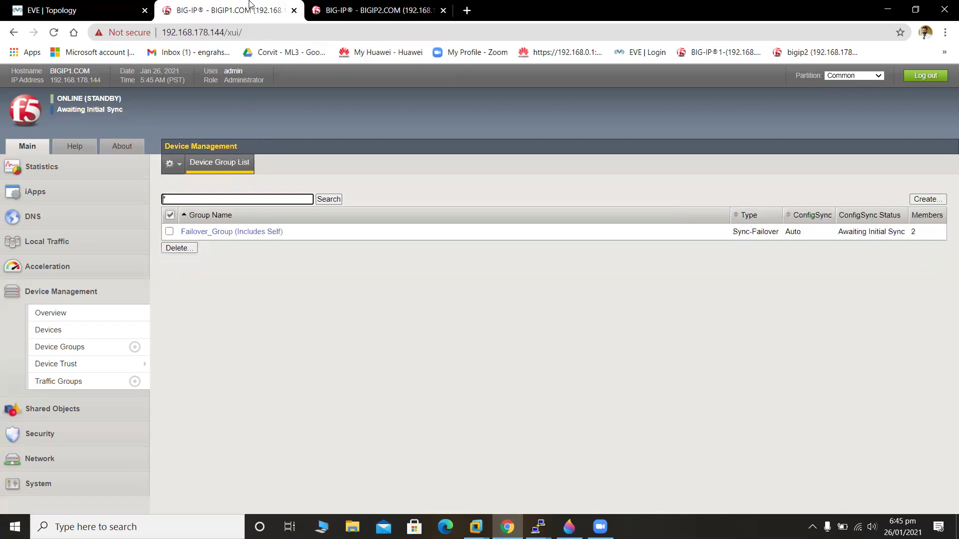
{"action": "left_click", "coordinate": [337, 5]}
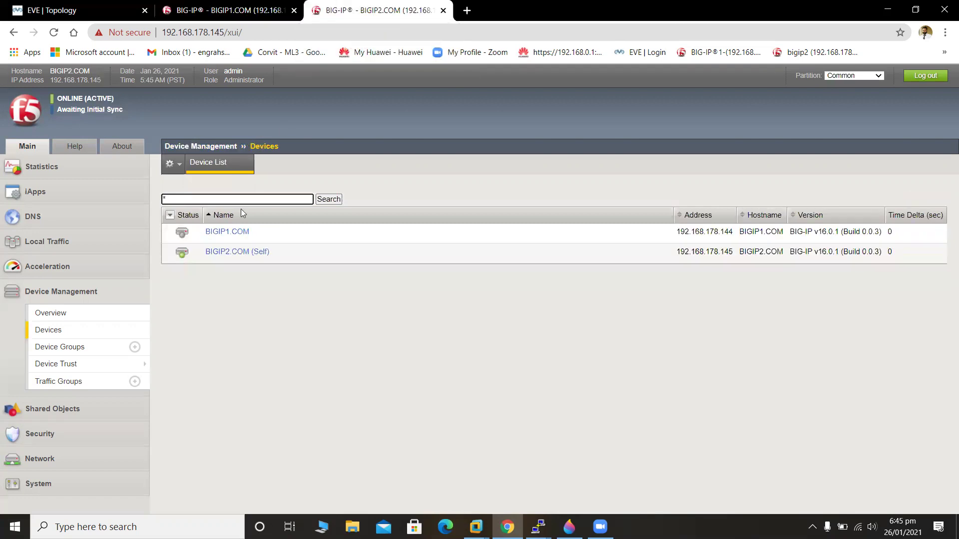
{"action": "left_click", "coordinate": [112, 348]}
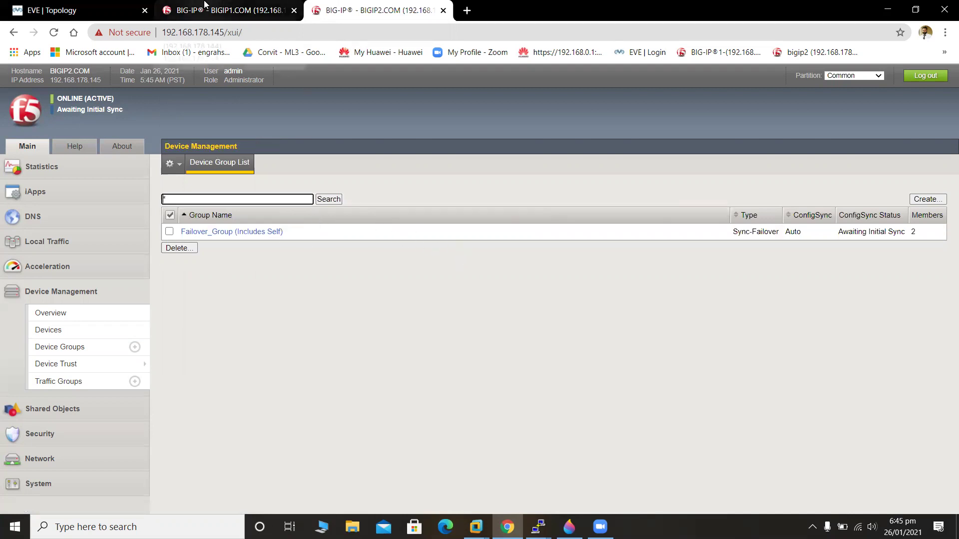
Compare both units again, ending on BIGIP1 with Failover_Group awaiting initial sync.
{"action": "left_click", "coordinate": [219, 10]}
{"action": "left_click", "coordinate": [384, 6]}
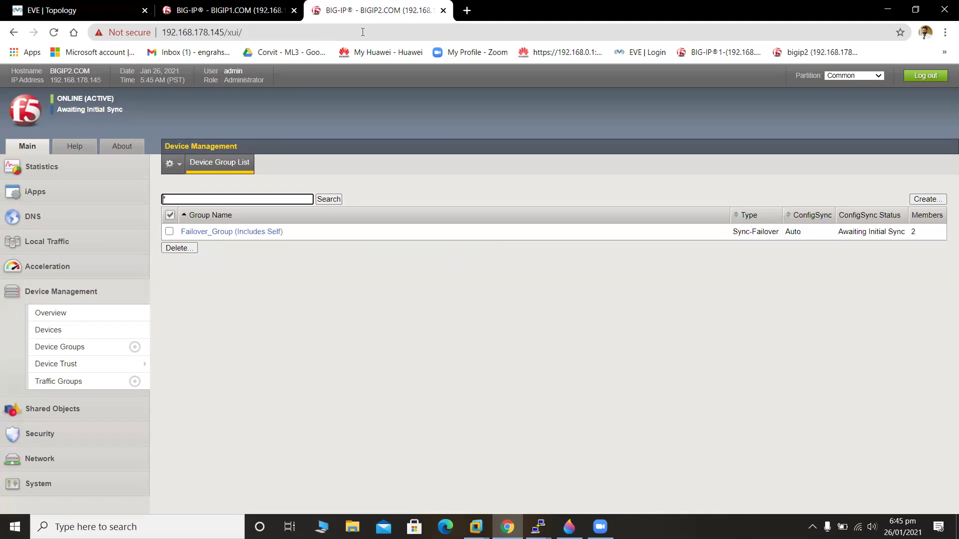
{"action": "left_click", "coordinate": [241, 6]}
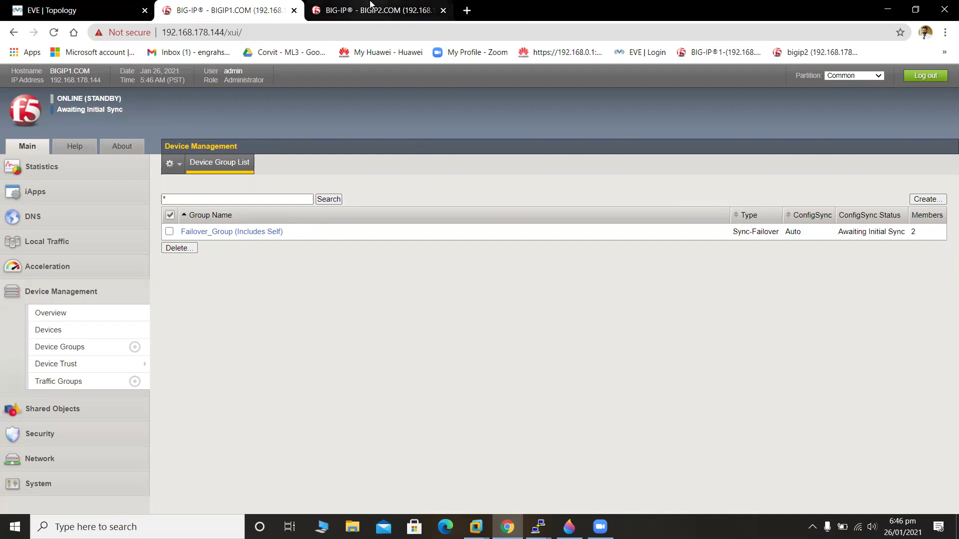
{"action": "left_click", "coordinate": [370, 6]}
{"action": "left_click", "coordinate": [219, 6]}
{"action": "left_click", "coordinate": [329, 7]}
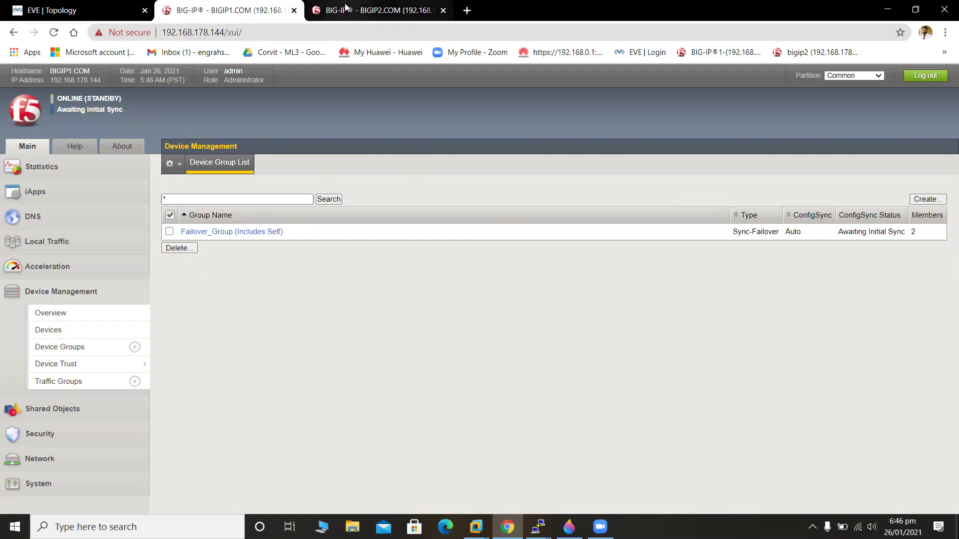
{"action": "left_click", "coordinate": [277, 4]}
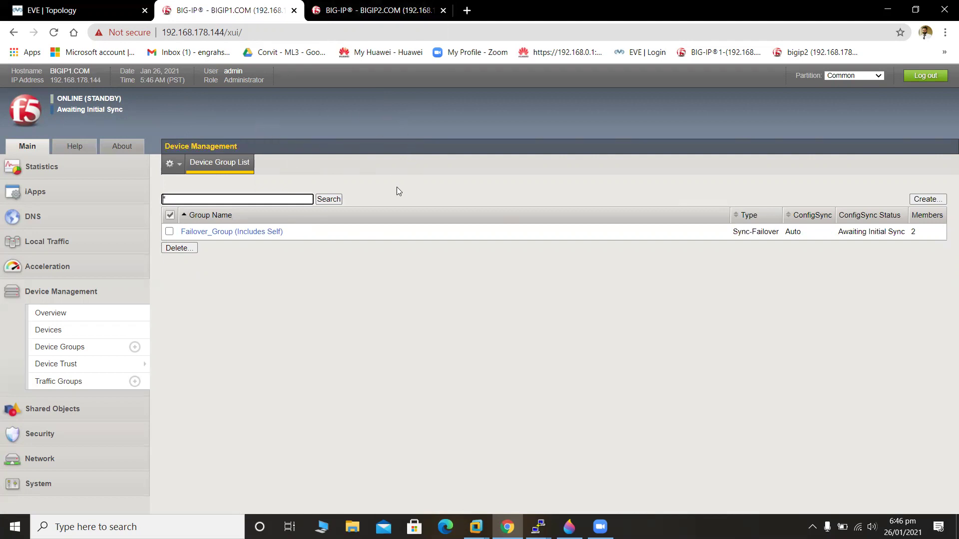
Push BIGIP1's configuration to Failover_Group from the Device Management Overview.
{"action": "left_click", "coordinate": [106, 321]}
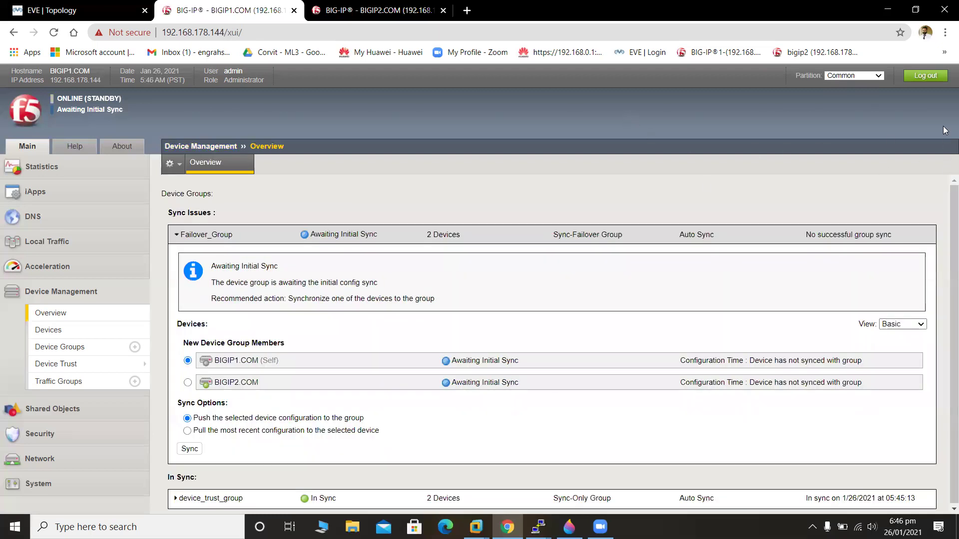
{"action": "scroll", "coordinate": [946, 280], "scroll_direction": "down", "scroll_amount": 1}
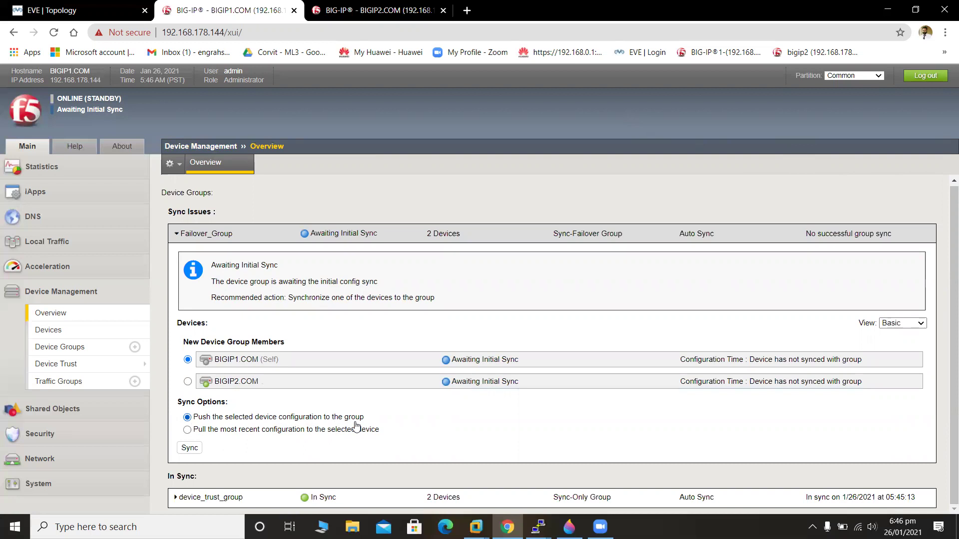
{"action": "left_click", "coordinate": [190, 448]}
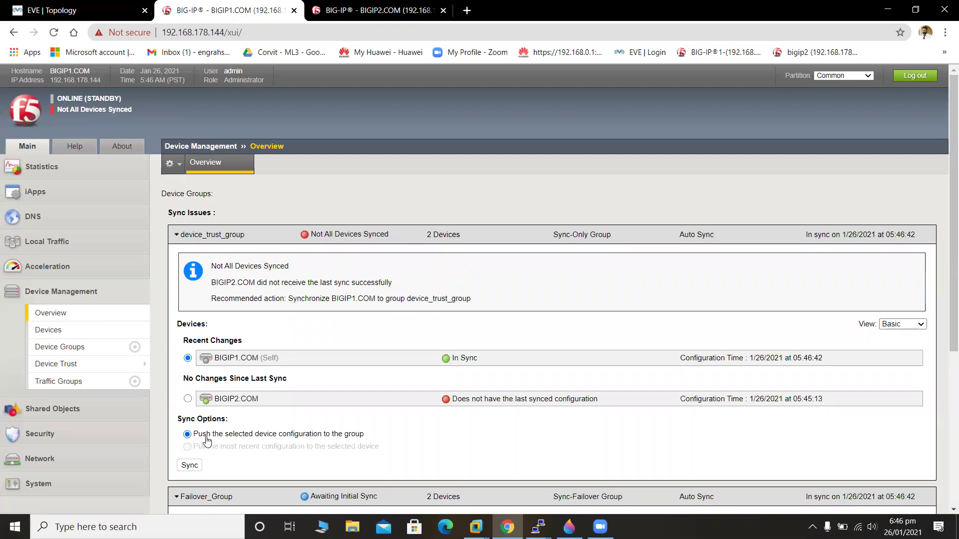
Sync BIGIP1 to device_trust_group and confirm both units report In Sync.
{"action": "left_click", "coordinate": [191, 465]}
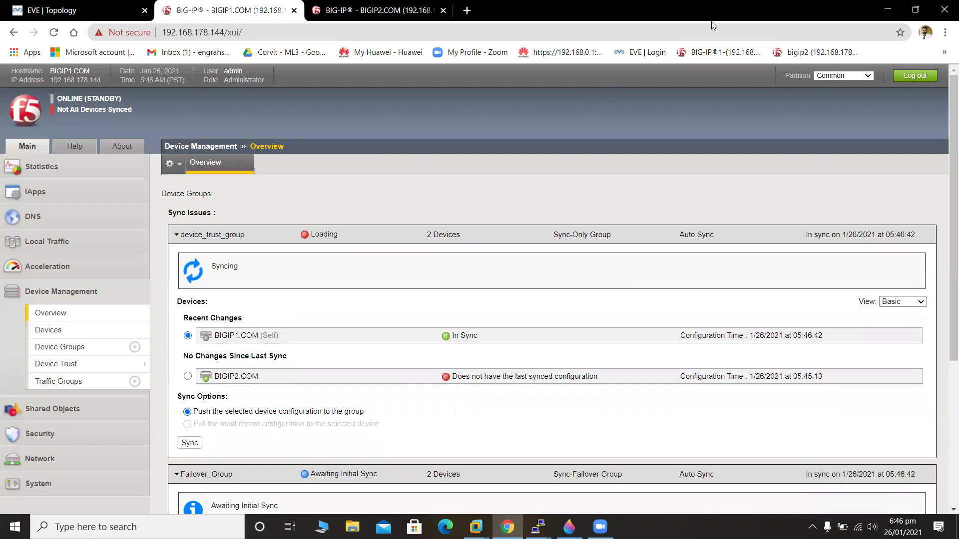
{"action": "key", "text": "ctrl+Tab"}
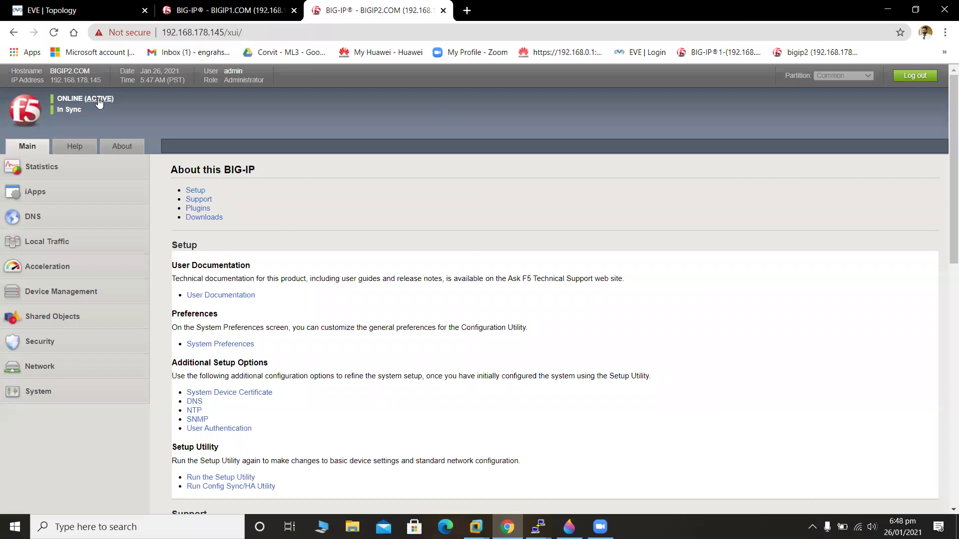
{"action": "key", "text": "ctrl+shift+Tab"}
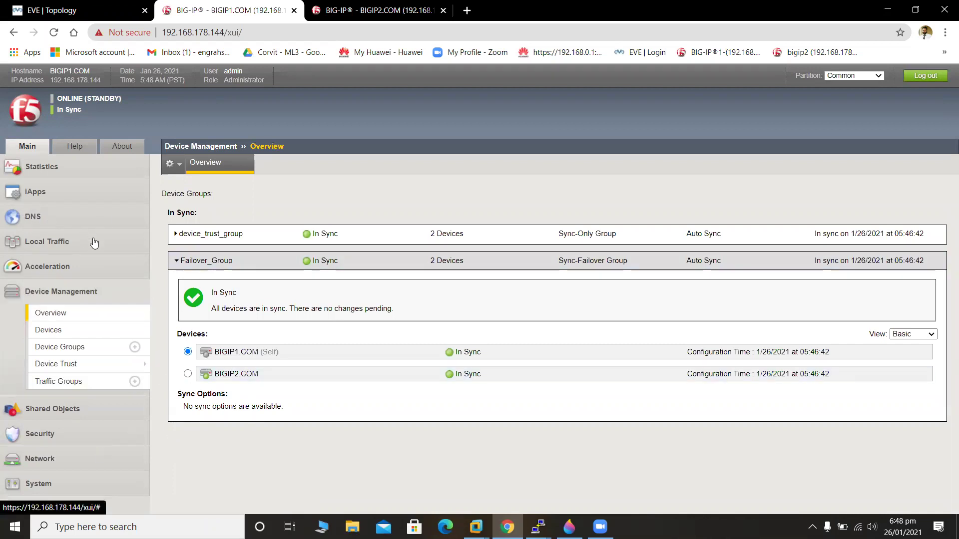
Go to Local Traffic's Node List and begin a new node named S1.
{"action": "left_click", "coordinate": [47, 241]}
{"action": "mouse_move", "coordinate": [51, 278]}
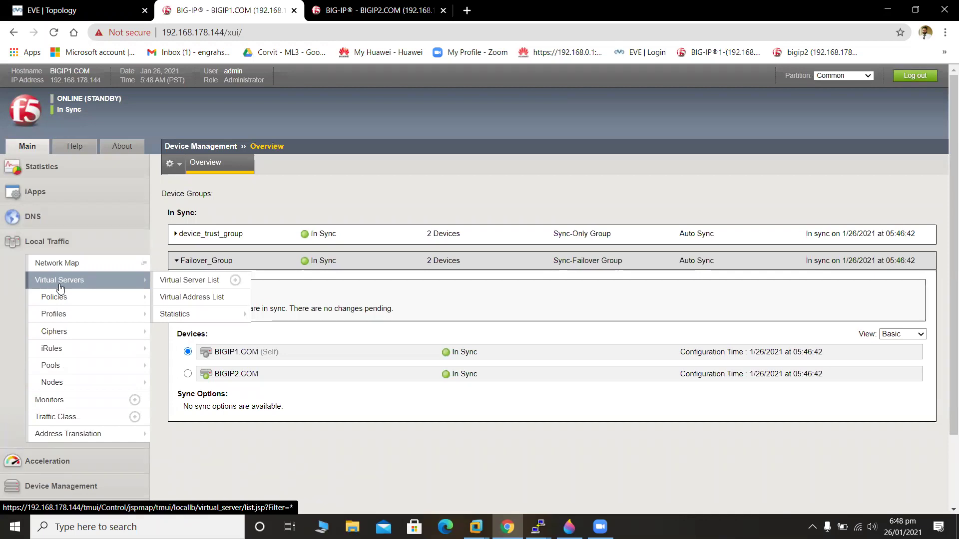
{"action": "left_click", "coordinate": [76, 369]}
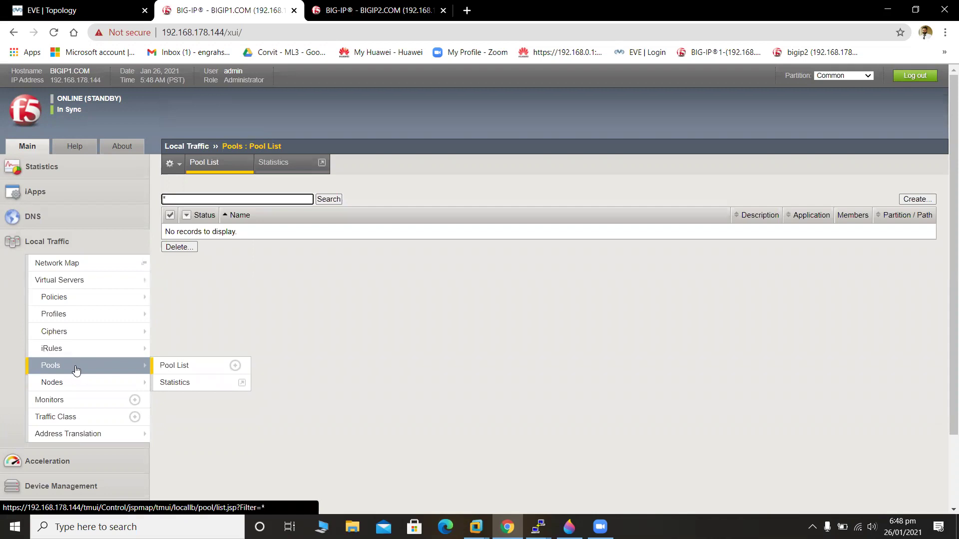
{"action": "left_click", "coordinate": [80, 383]}
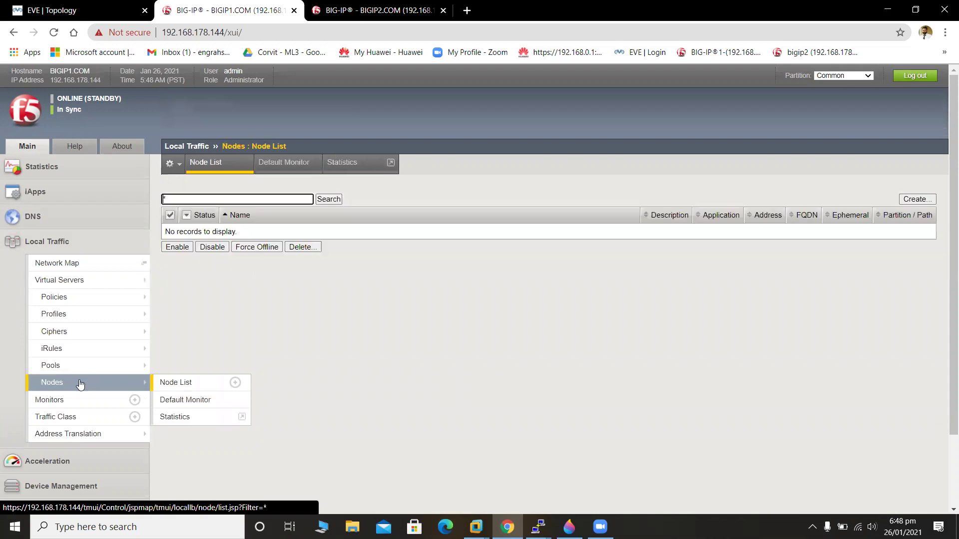
{"action": "left_click", "coordinate": [921, 199]}
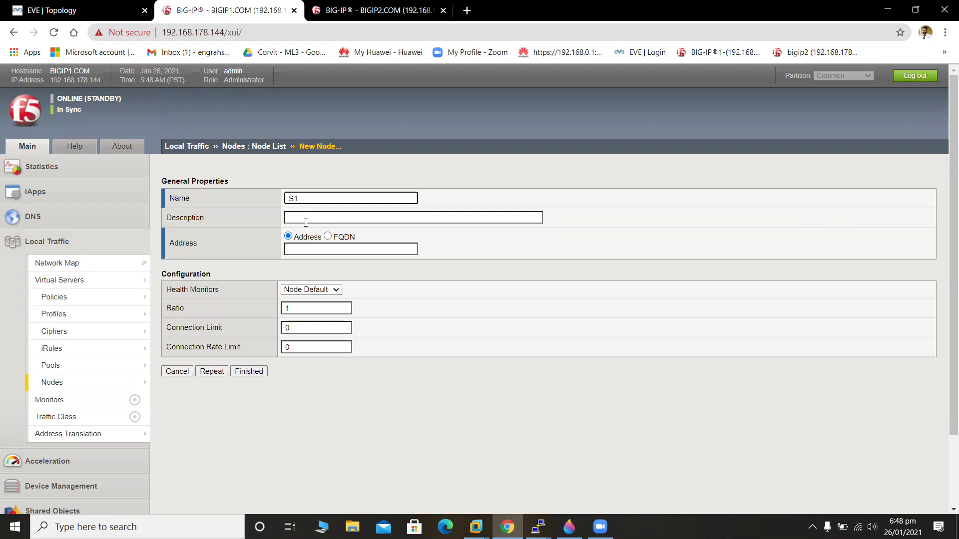
Give node S1 address 20.1.1.1 and save it with Repeat.
{"action": "left_click", "coordinate": [313, 244]}
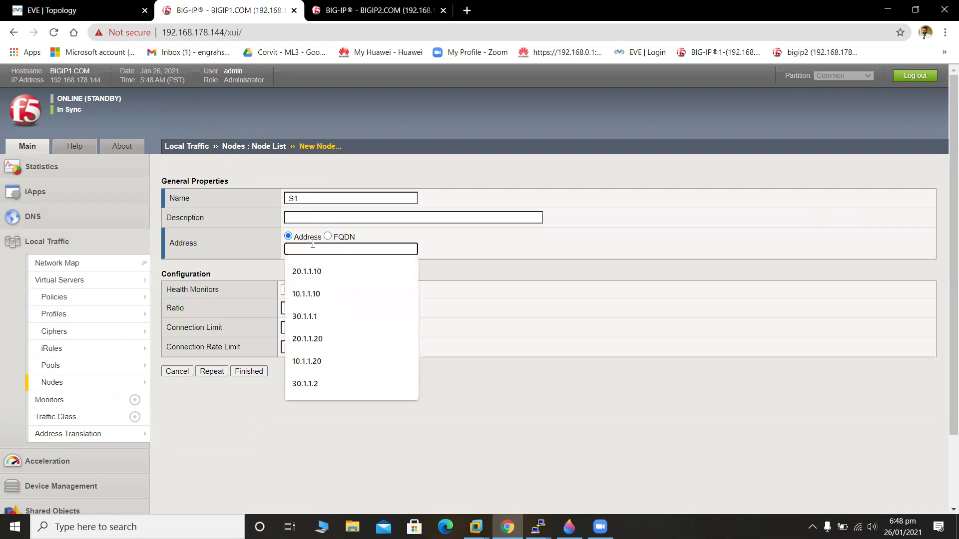
{"action": "type", "text": "20.1.1."}
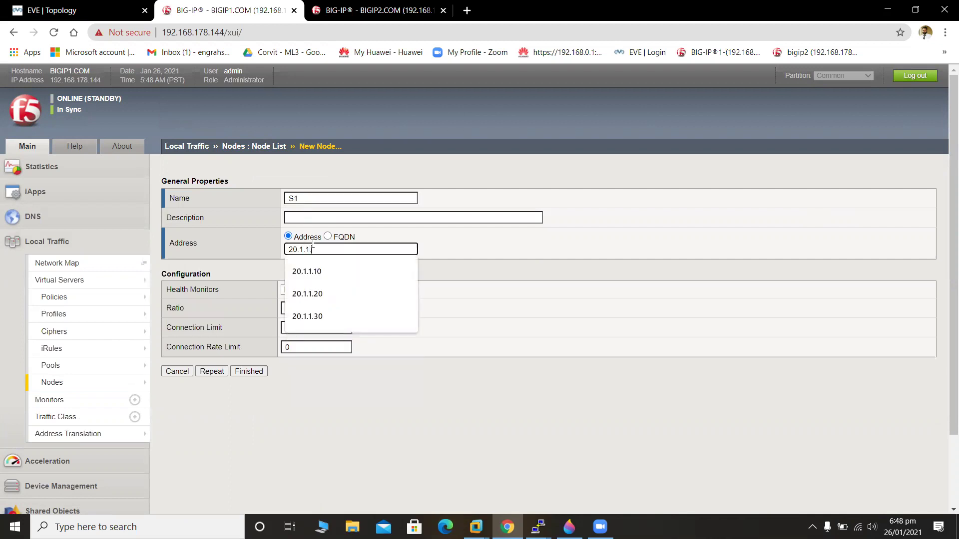
{"action": "type", "text": "1"}
{"action": "left_click", "coordinate": [535, 240]}
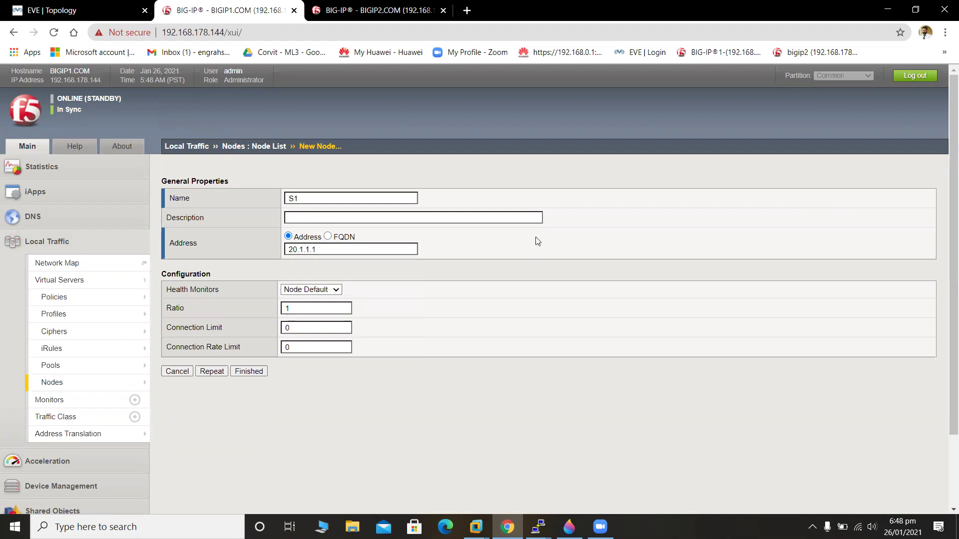
{"action": "left_click", "coordinate": [314, 289]}
{"action": "left_click", "coordinate": [314, 289]}
{"action": "left_click", "coordinate": [218, 375]}
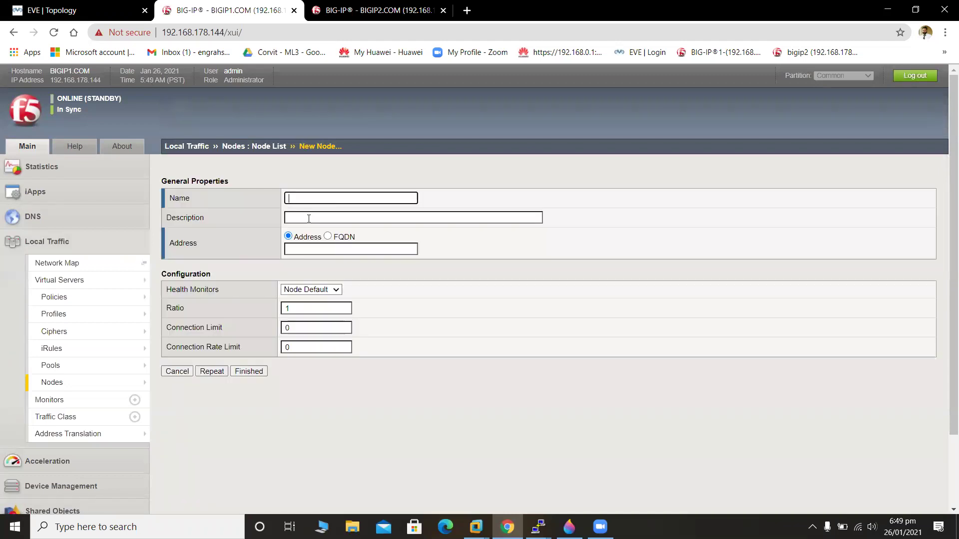
Create node S2 at 20.1.1.2, then cancel the empty follow-up form.
{"action": "type", "text": "S2"}
{"action": "left_click", "coordinate": [307, 218]}
{"action": "left_click", "coordinate": [308, 218]}
{"action": "left_click_drag", "start_coordinate": [597, 188], "coordinate": [321, 254]}
{"action": "left_click", "coordinate": [320, 255]}
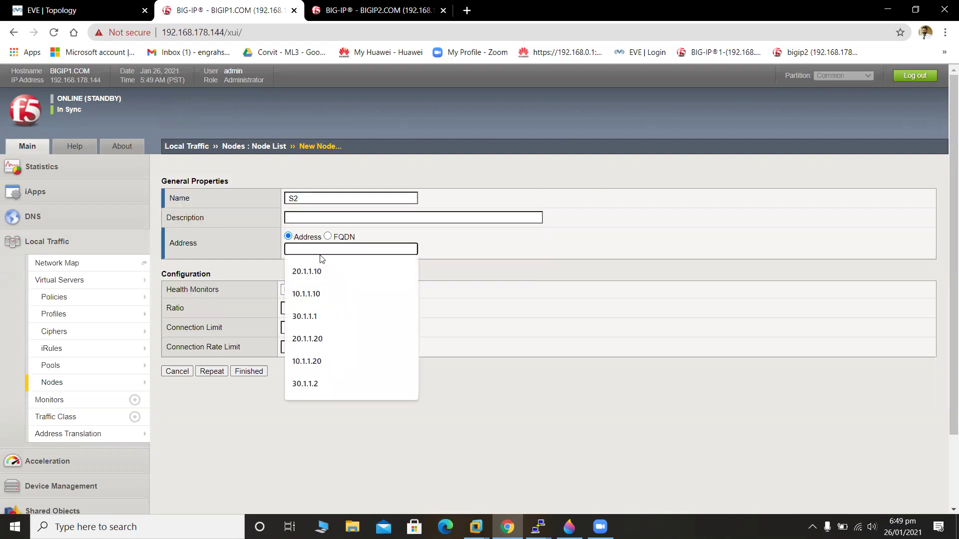
{"action": "type", "text": "20.1.1"}
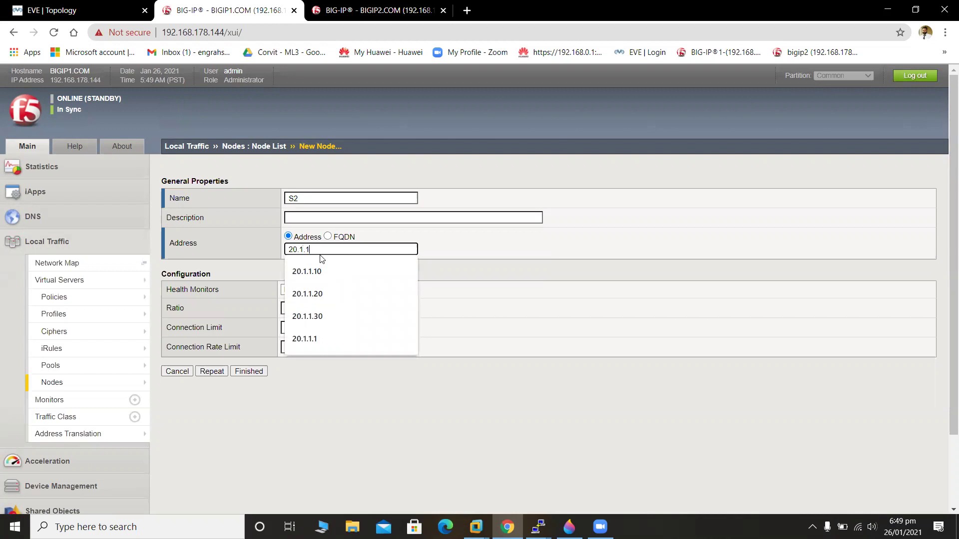
{"action": "type", "text": ".2"}
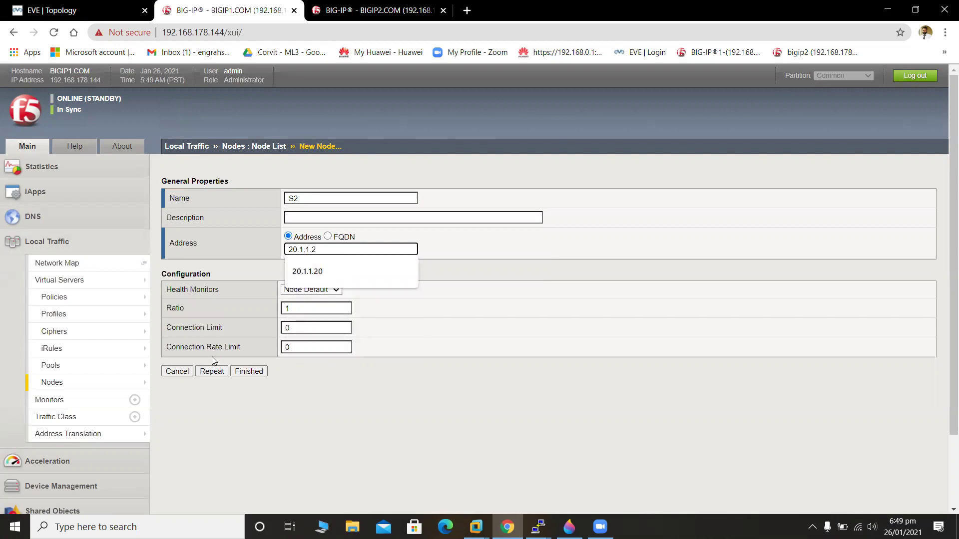
{"action": "left_click", "coordinate": [211, 372]}
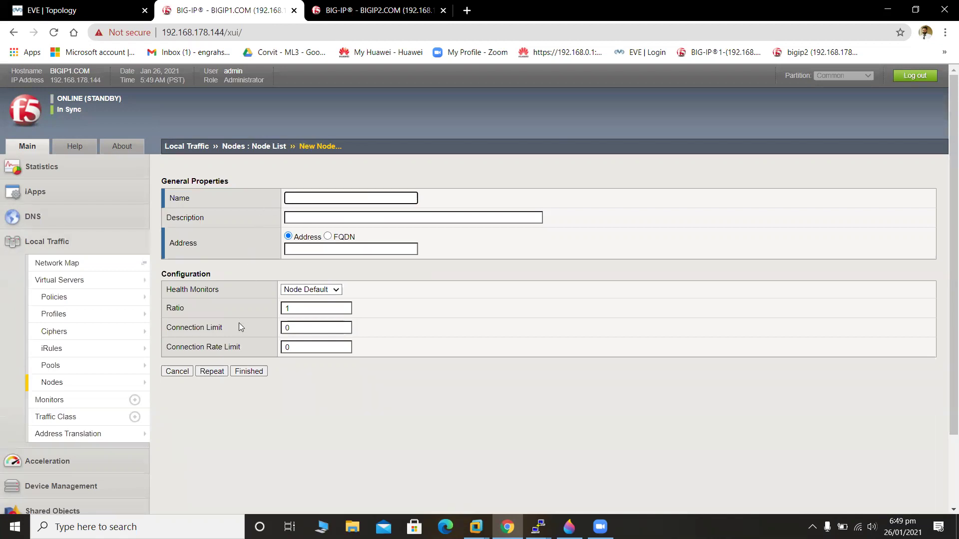
{"action": "left_click", "coordinate": [177, 371]}
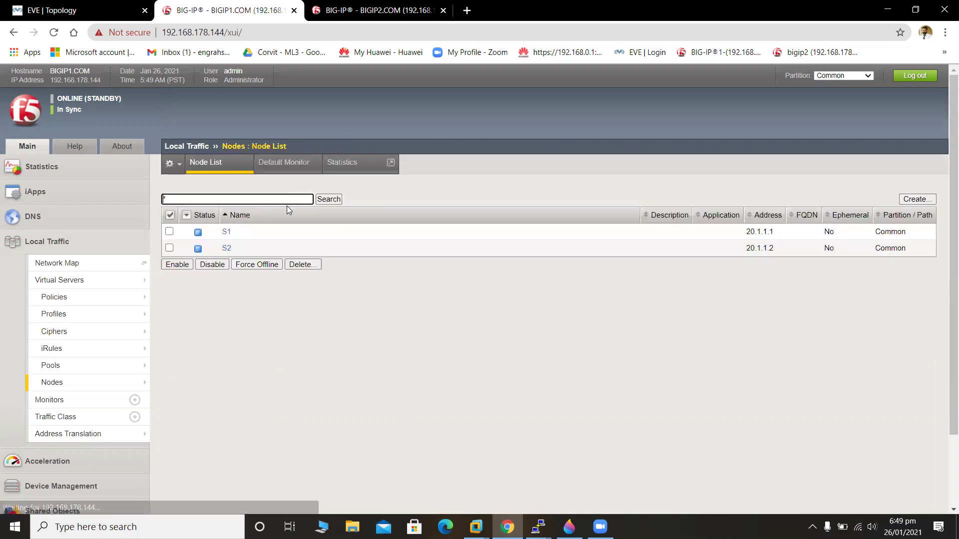
Delete nodes S1 and S2 from BIGIP1's Node List, then switch to BIGIP2.
{"action": "left_click", "coordinate": [170, 215]}
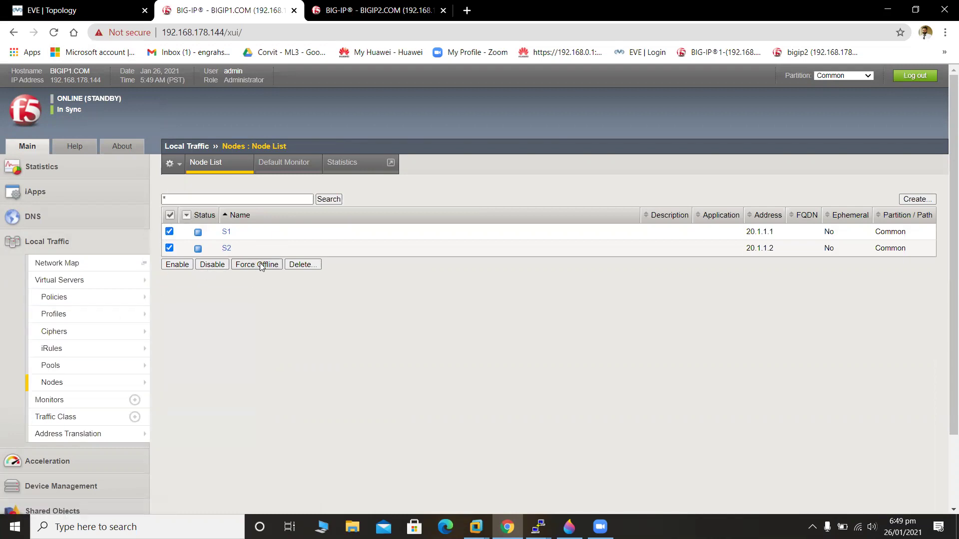
{"action": "left_click", "coordinate": [301, 265]}
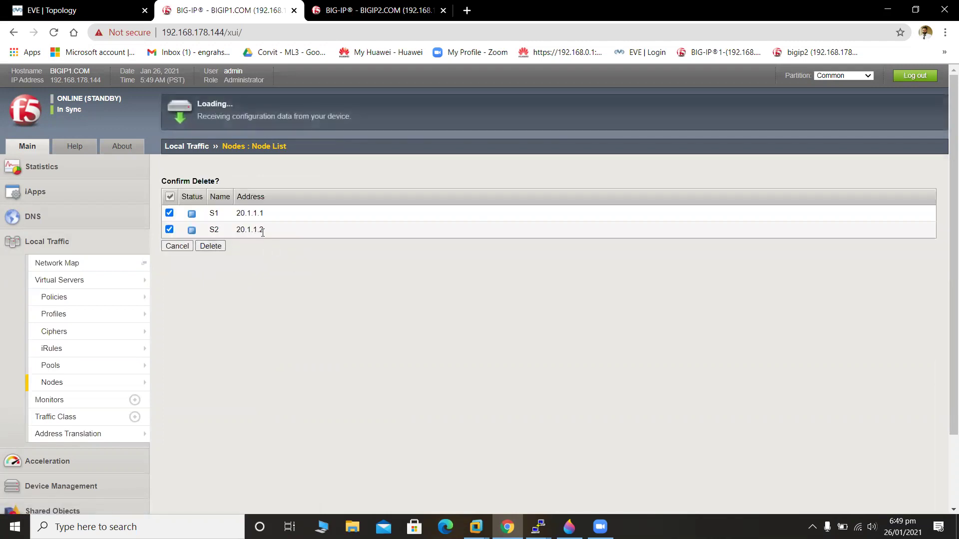
{"action": "left_click", "coordinate": [211, 246]}
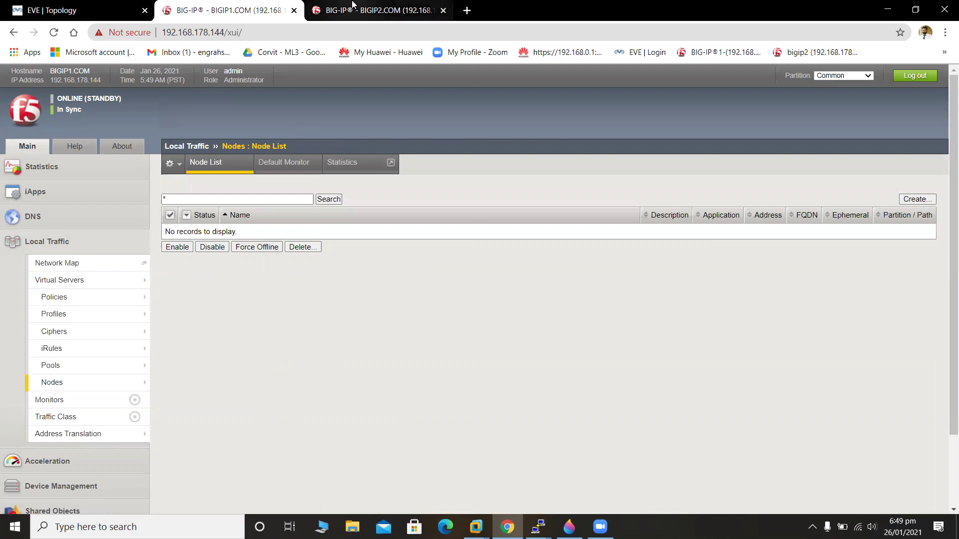
{"action": "left_click", "coordinate": [329, 11]}
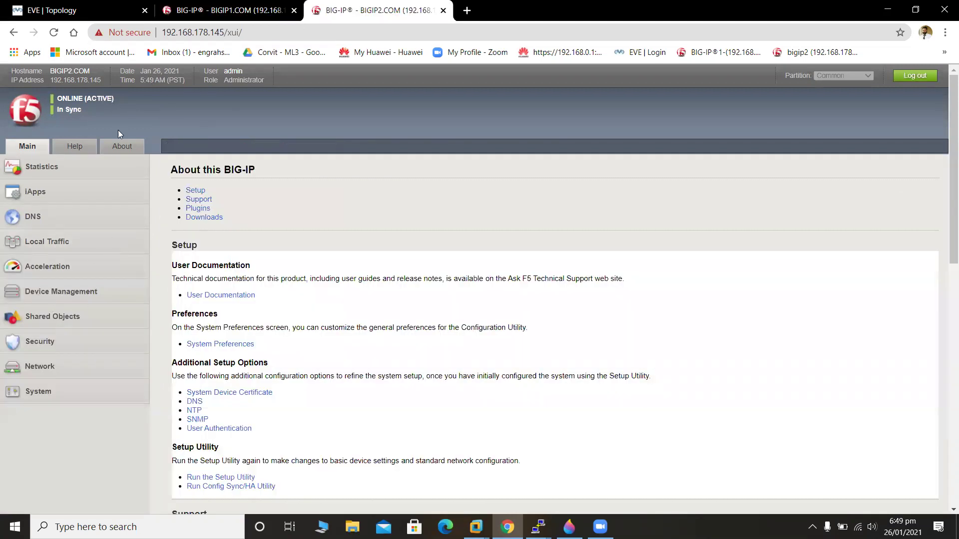
From the Local Traffic node list, create node S1 at address 20.1.1.1.
{"action": "left_click", "coordinate": [43, 244]}
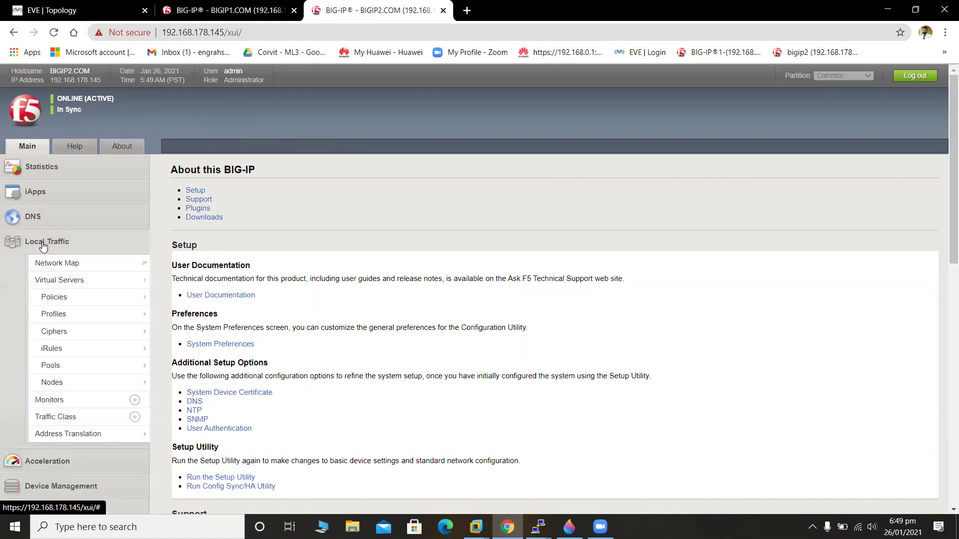
{"action": "left_click", "coordinate": [97, 383]}
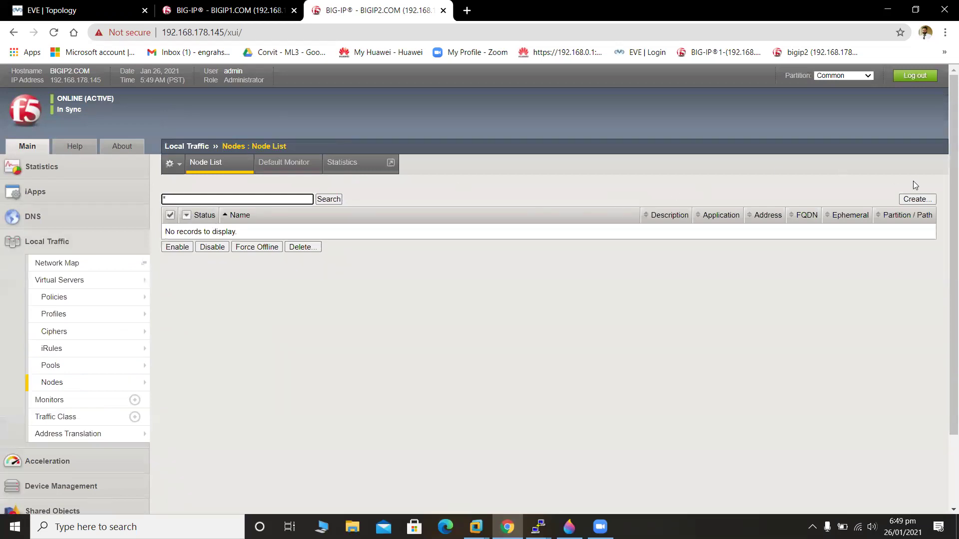
{"action": "left_click", "coordinate": [917, 200]}
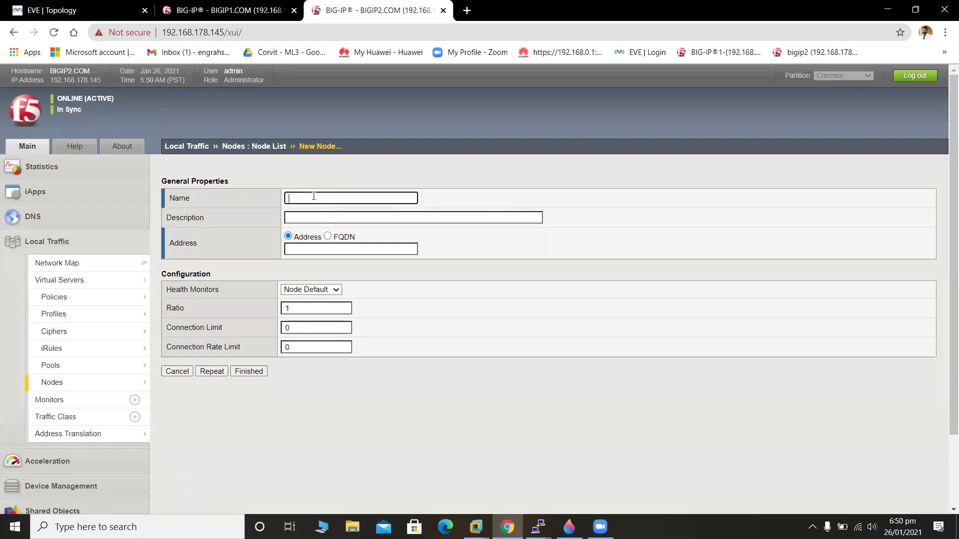
{"action": "type", "text": "S1"}
{"action": "left_click", "coordinate": [347, 249]}
{"action": "type", "text": "20"}
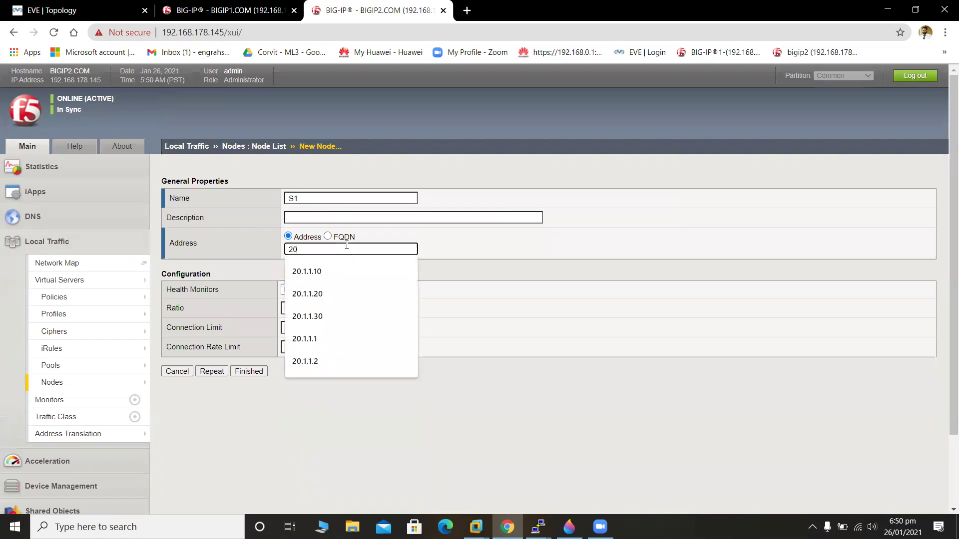
{"action": "type", "text": ".1.1.1"}
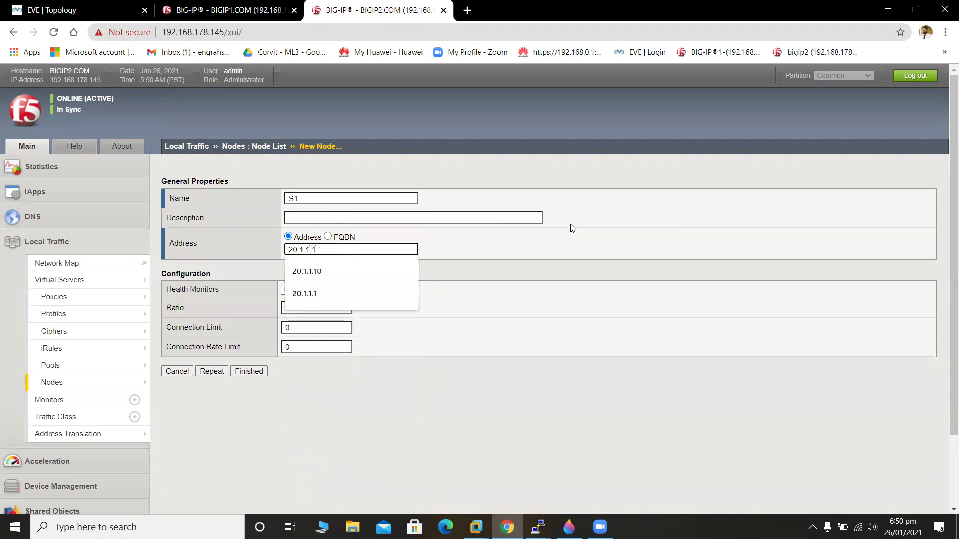
{"action": "left_click", "coordinate": [601, 240]}
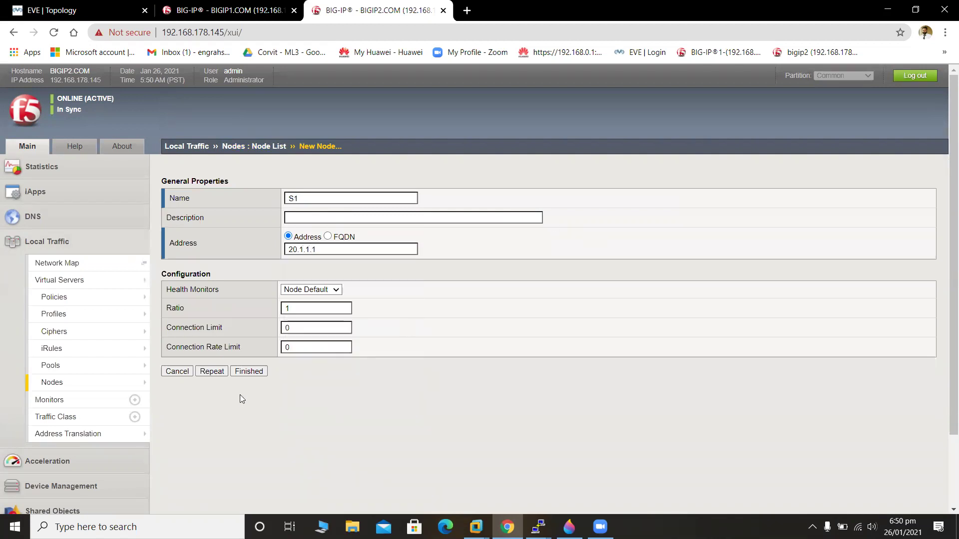
{"action": "left_click", "coordinate": [212, 372]}
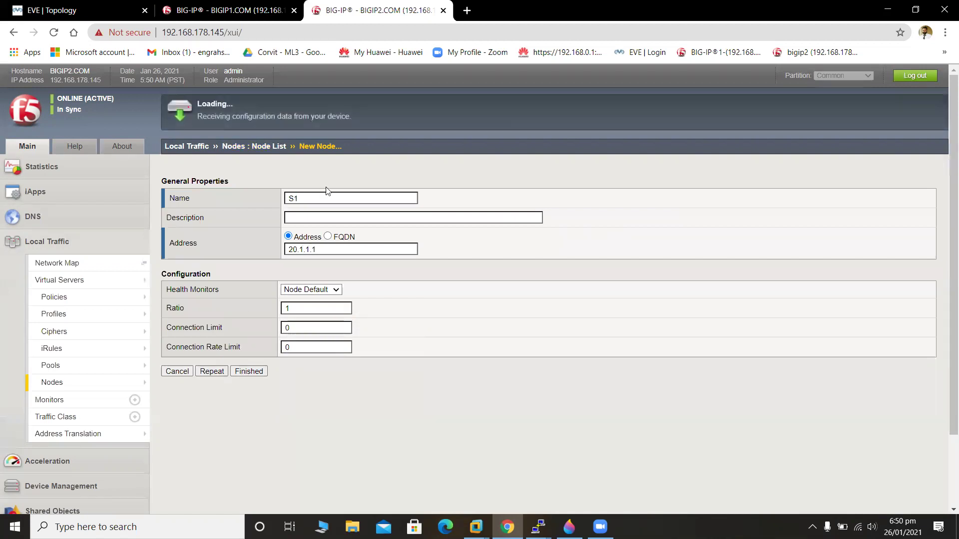
Create node S2 at address 20.1.1.2 and get another blank node form.
{"action": "type", "text": "S2"}
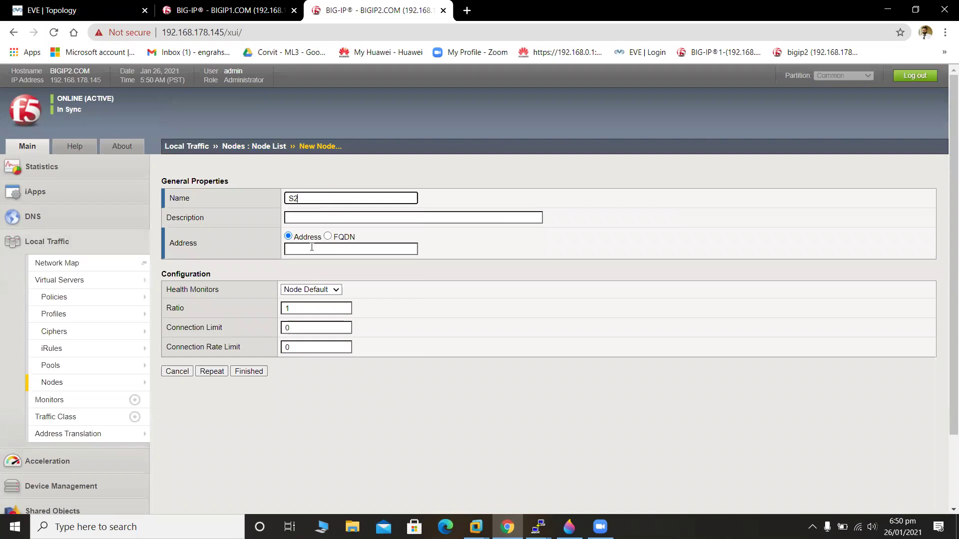
{"action": "left_click", "coordinate": [311, 247]}
{"action": "type", "text": "20"}
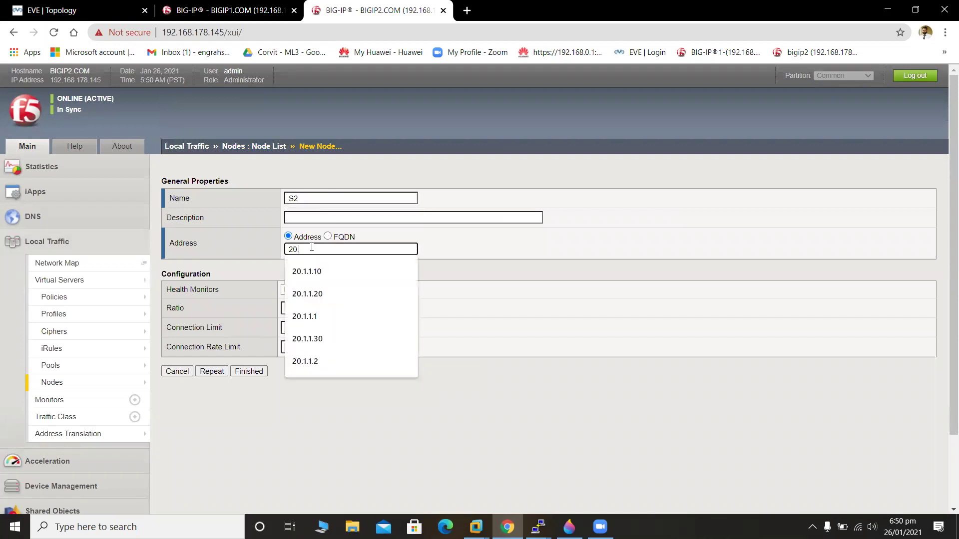
{"action": "type", "text": ".1.1.2"}
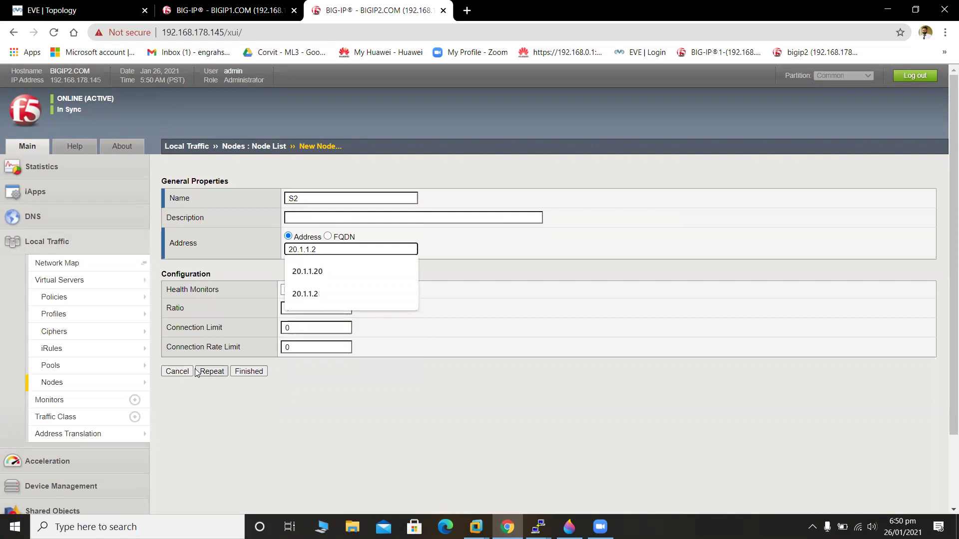
{"action": "left_click", "coordinate": [204, 375]}
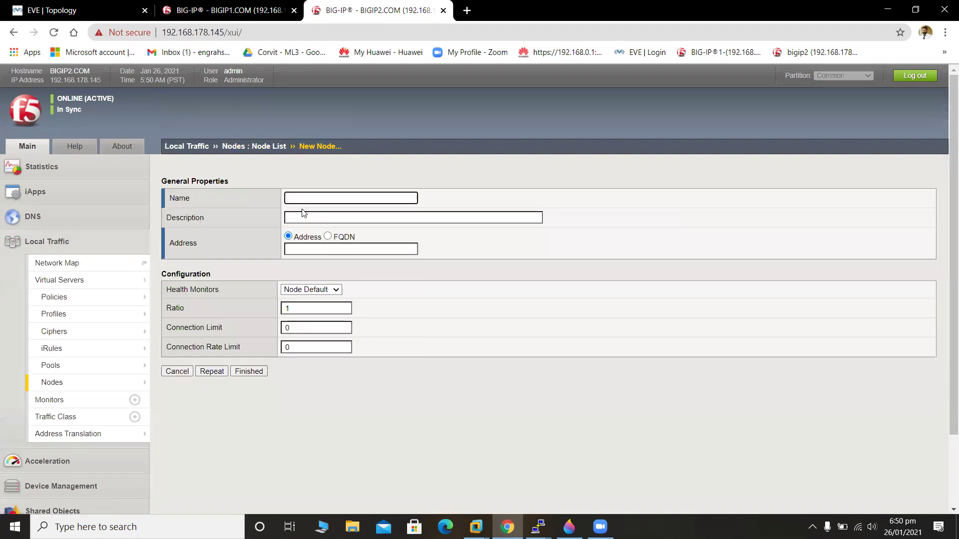
Create node S3 at 20.1.1.3, moving the misplaced address out of Description.
{"action": "type", "text": "S3"}
{"action": "left_click", "coordinate": [313, 218]}
{"action": "type", "text": "20."}
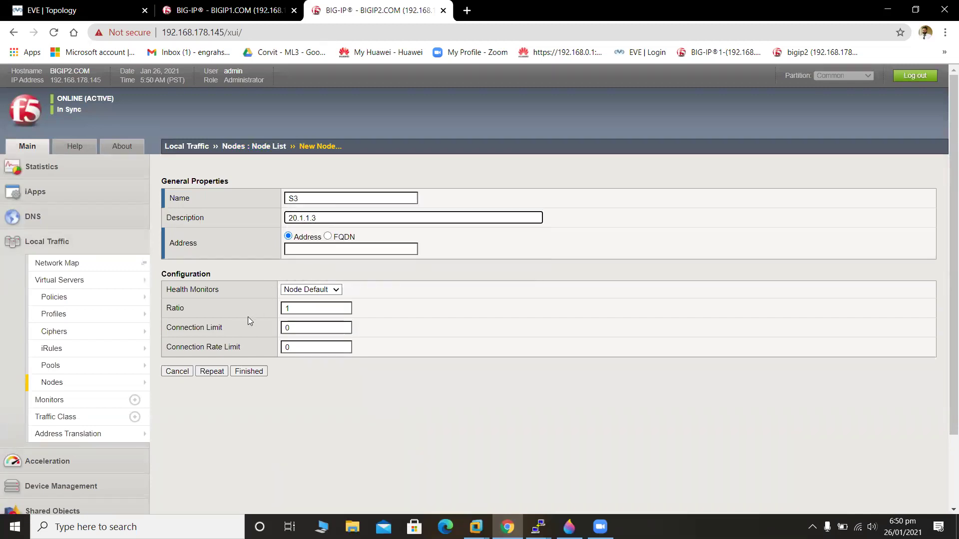
{"action": "left_click", "coordinate": [222, 372]}
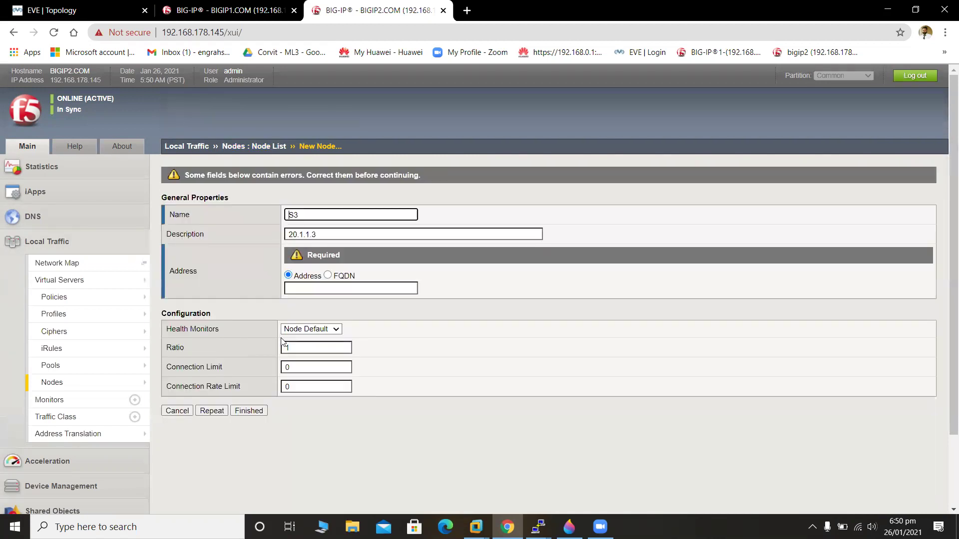
{"action": "left_click", "coordinate": [330, 239]}
{"action": "key", "text": "BackSpace"}
{"action": "key", "text": "BackSpace"}
{"action": "key", "text": "BackSpace"}
{"action": "key", "text": "BackSpace"}
{"action": "key", "text": "BackSpace"}
{"action": "key", "text": "BackSpace"}
{"action": "key", "text": "BackSpace"}
{"action": "key", "text": "BackSpace"}
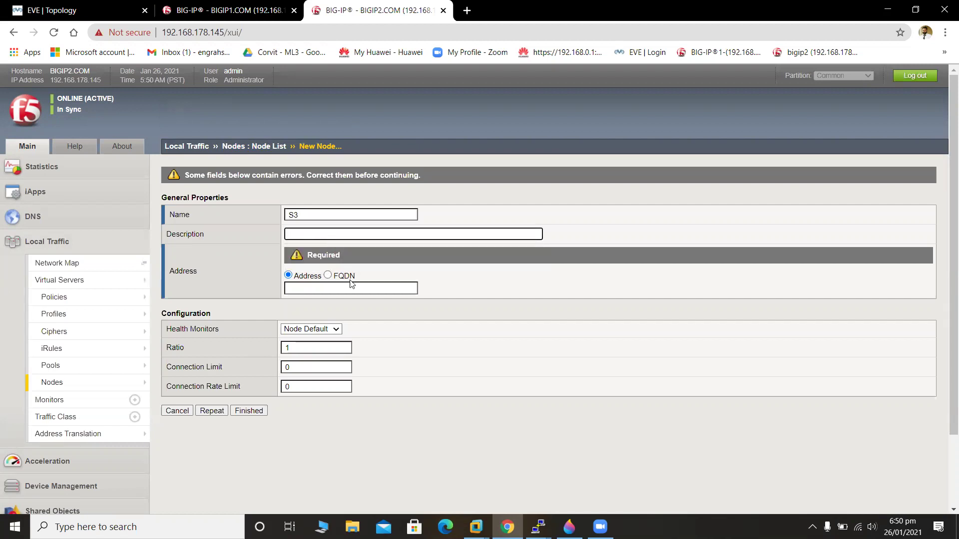
{"action": "left_click", "coordinate": [354, 288]}
{"action": "type", "text": "20.21"}
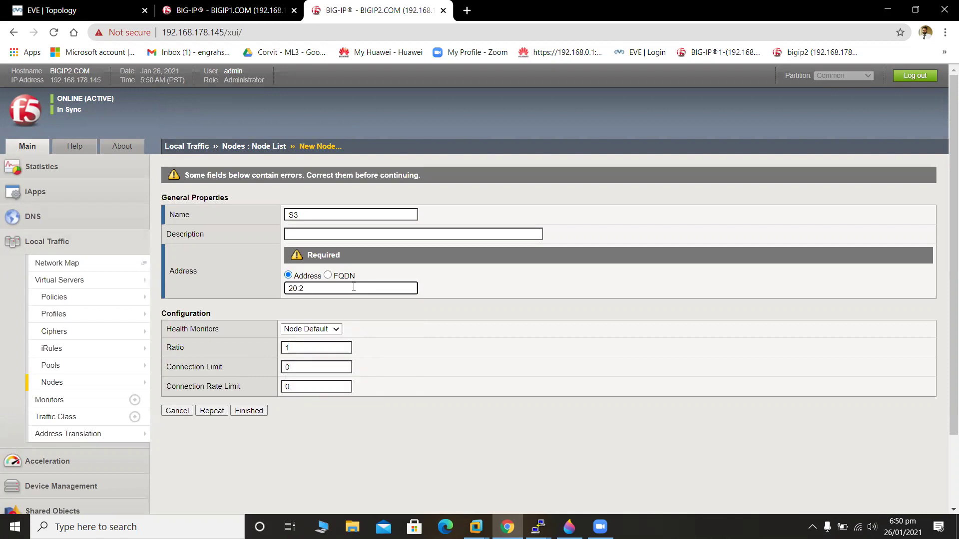
{"action": "key", "text": "BackSpace"}
{"action": "key", "text": "BackSpace"}
{"action": "type", "text": "1.1.3"}
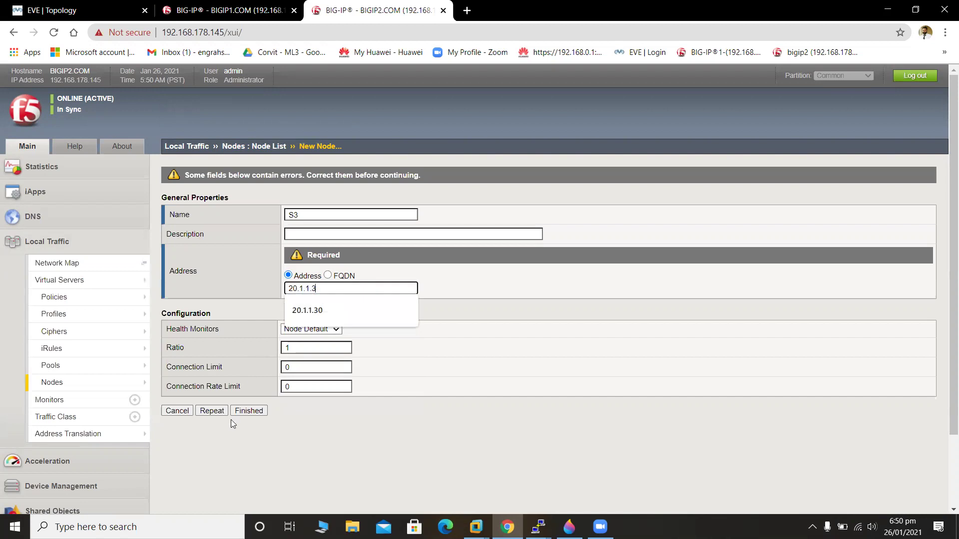
{"action": "left_click", "coordinate": [218, 413]}
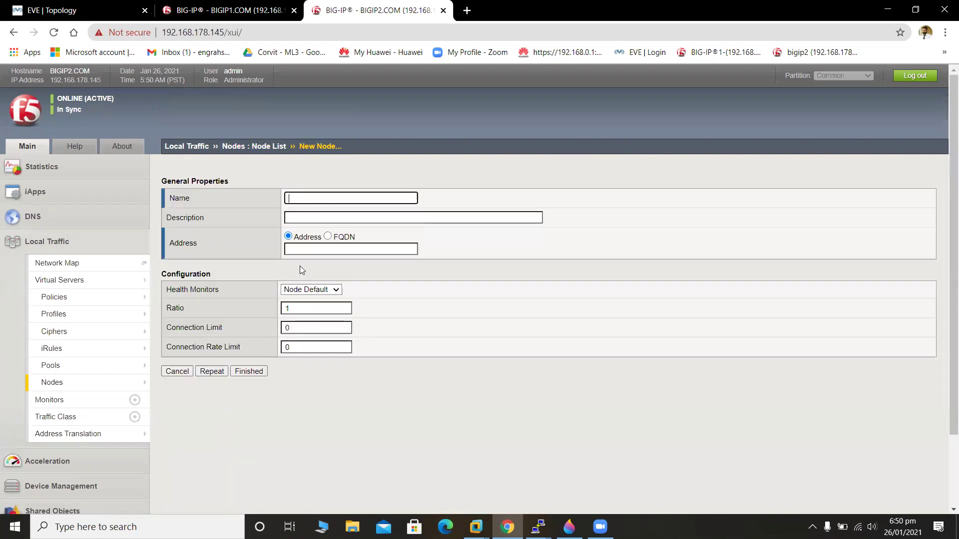
Create node S4 at 20.1.1.4 and return to the node list.
{"action": "type", "text": "S4"}
{"action": "left_click", "coordinate": [317, 249]}
{"action": "type", "text": "20.1"}
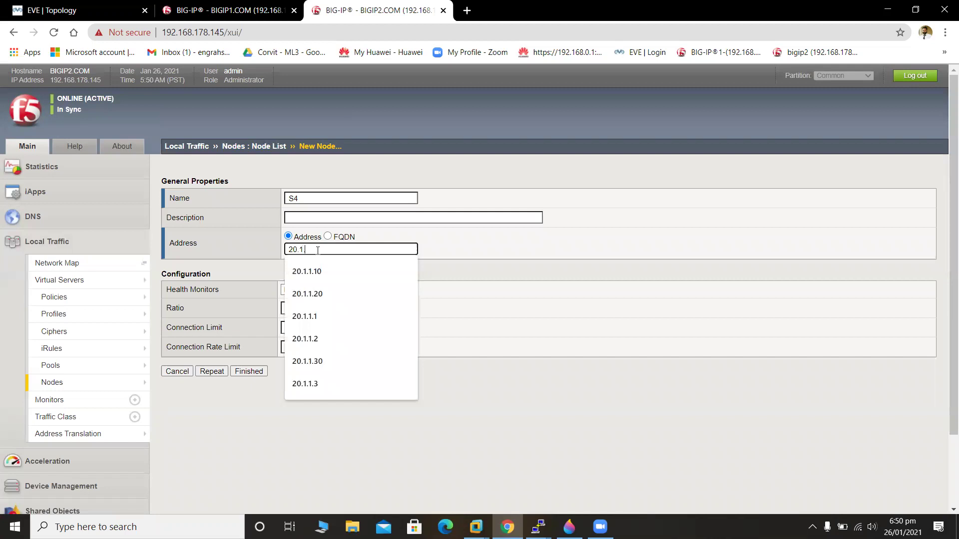
{"action": "type", "text": ".1.4"}
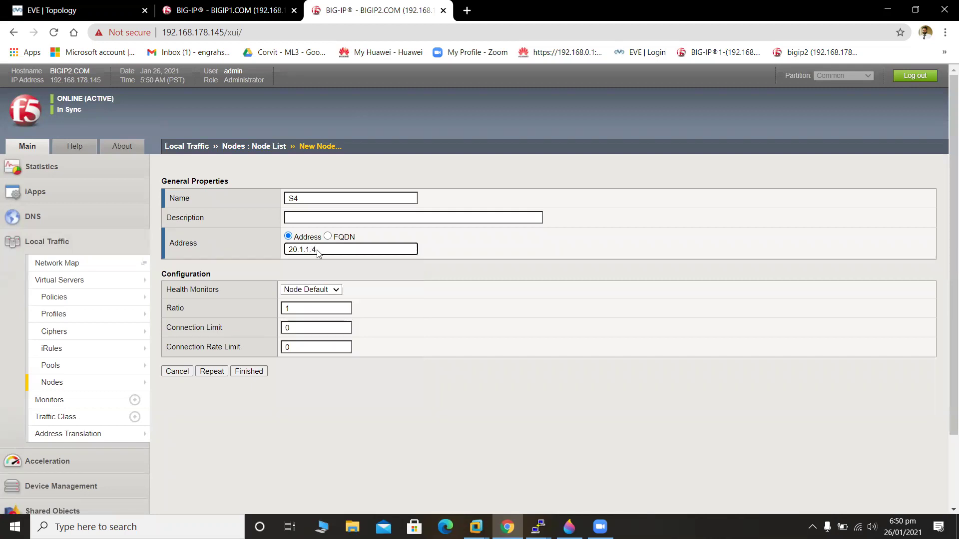
{"action": "left_click", "coordinate": [244, 373]}
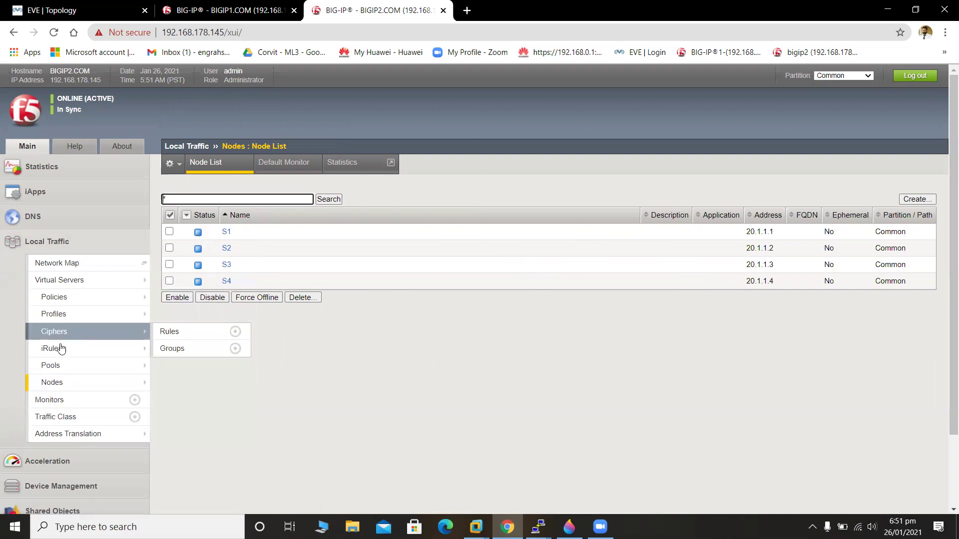
Go to Local Traffic > Pools > Pool List and begin a new pool.
{"action": "mouse_move", "coordinate": [78, 368]}
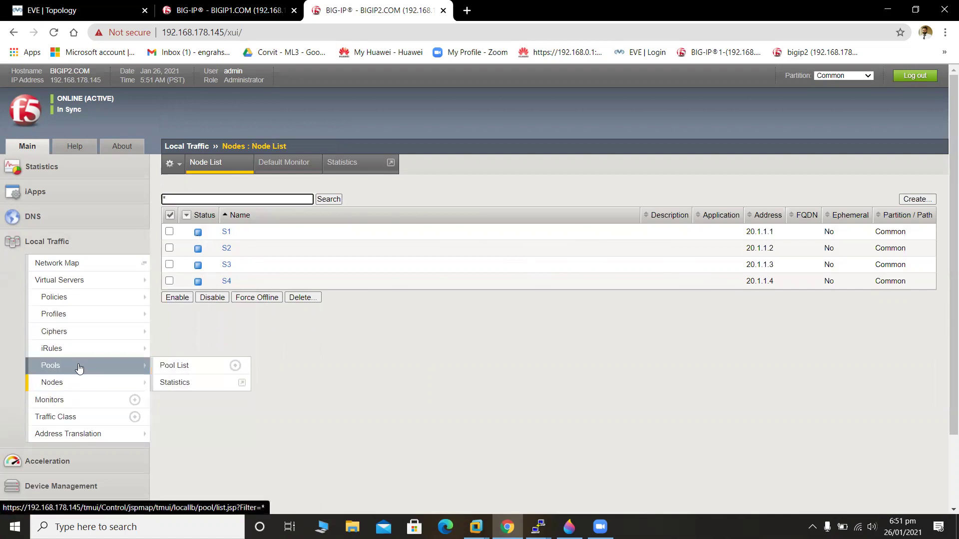
{"action": "left_click", "coordinate": [78, 368]}
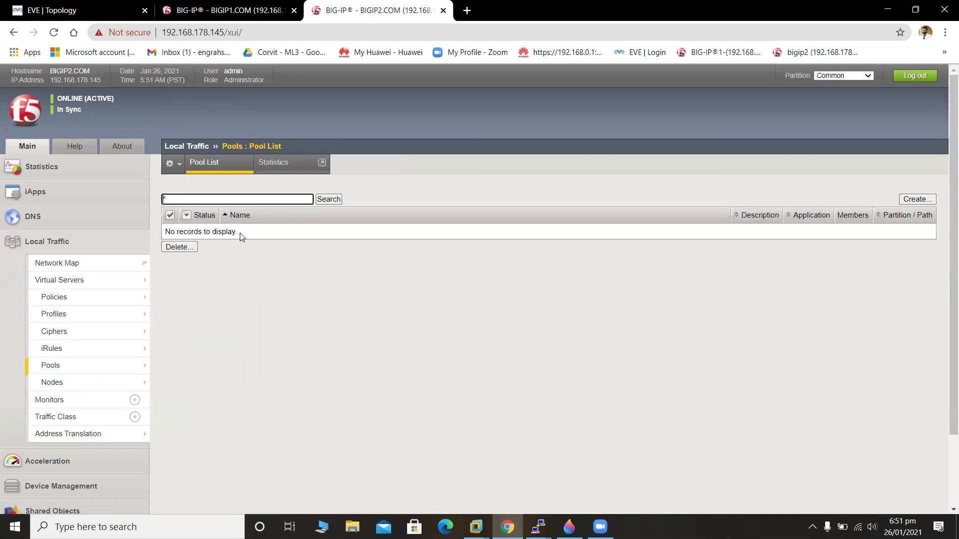
{"action": "left_click", "coordinate": [911, 199]}
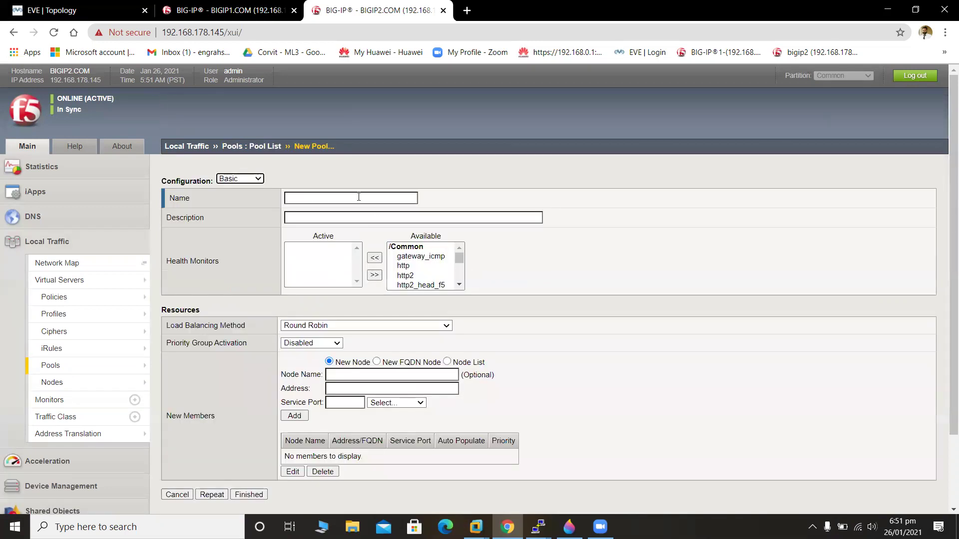
Name the pool 'Http_pool 1', add http and gateway_icmp monitors, and use Node List for members.
{"action": "left_click", "coordinate": [358, 197]}
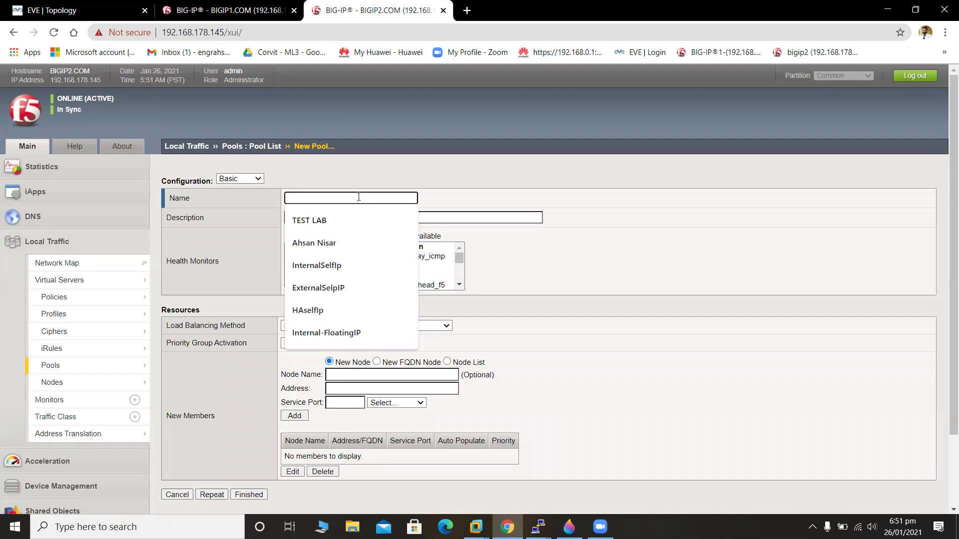
{"action": "type", "text": "Htt"}
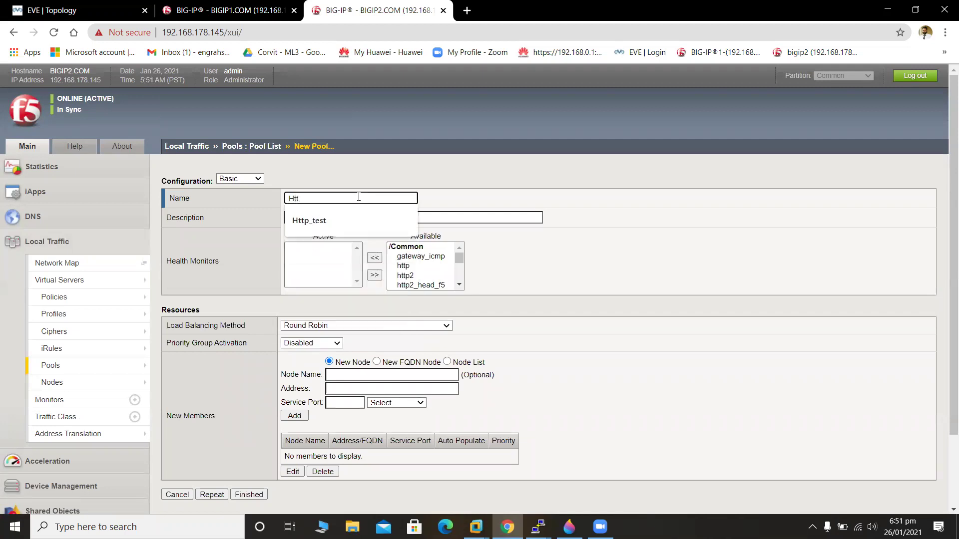
{"action": "type", "text": "p_pool"}
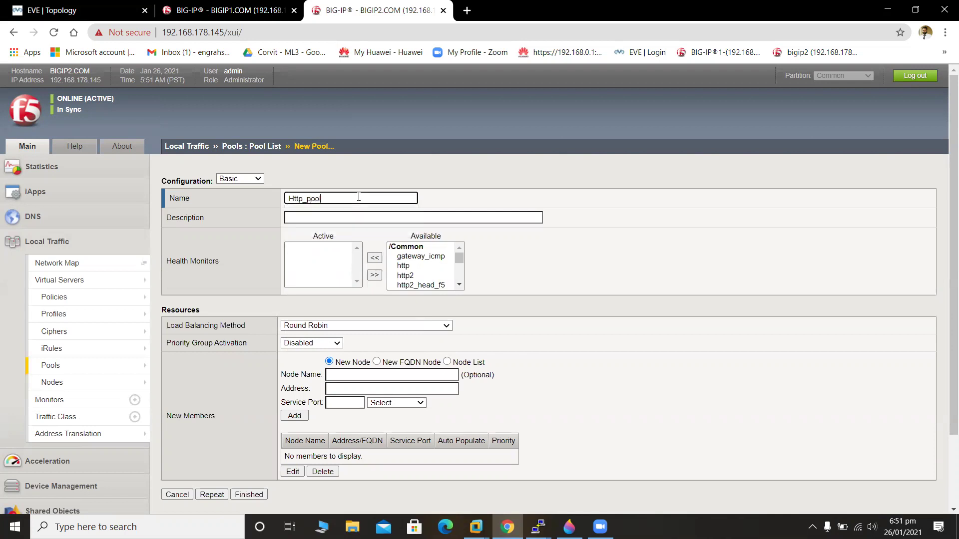
{"action": "key", "text": "BackSpace"}
{"action": "left_click", "coordinate": [402, 268]}
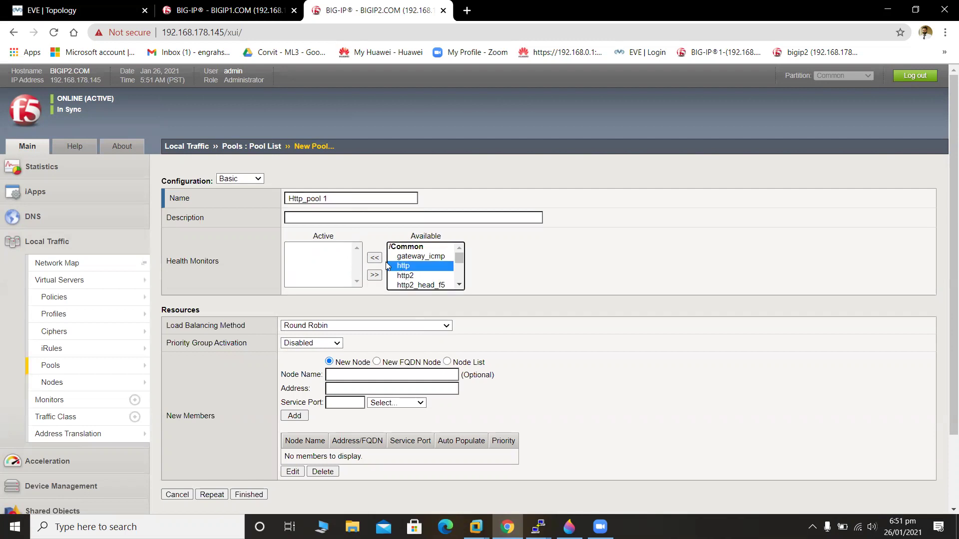
{"action": "left_click", "coordinate": [375, 258]}
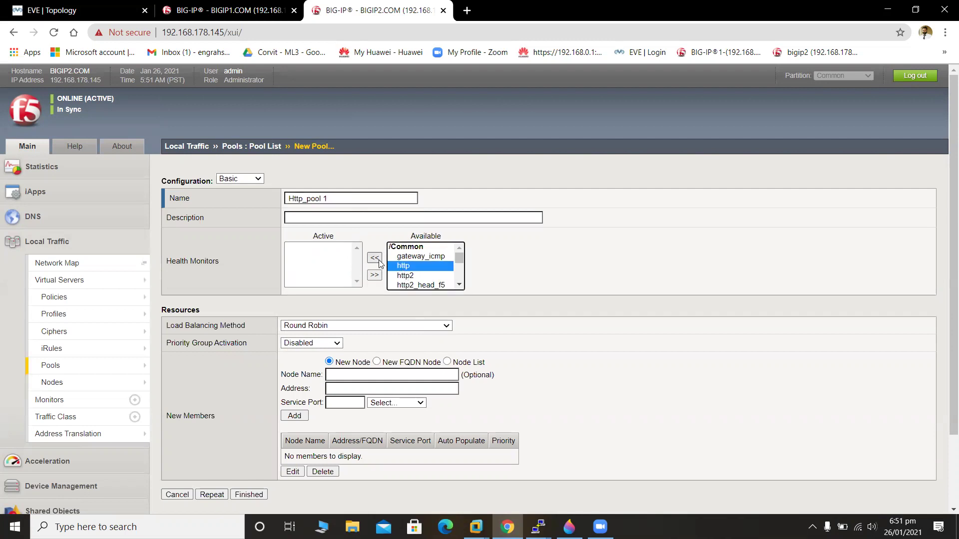
{"action": "left_click", "coordinate": [406, 257]}
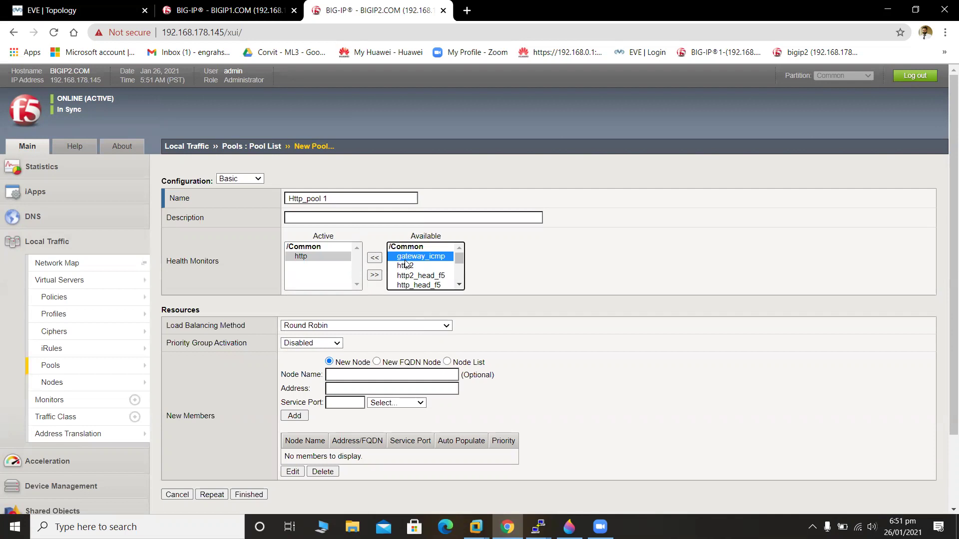
{"action": "left_click", "coordinate": [375, 258]}
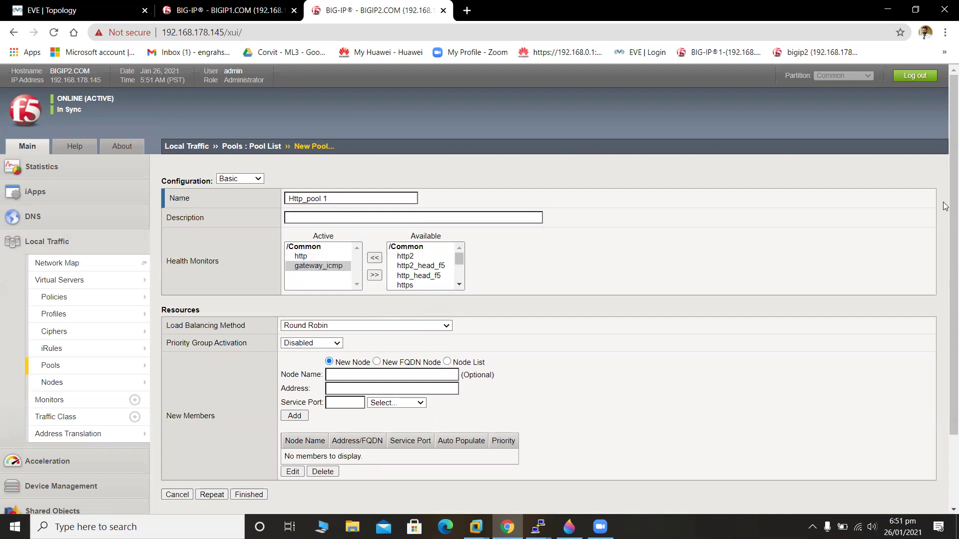
{"action": "scroll", "coordinate": [946, 205], "scroll_direction": "down", "scroll_amount": 2}
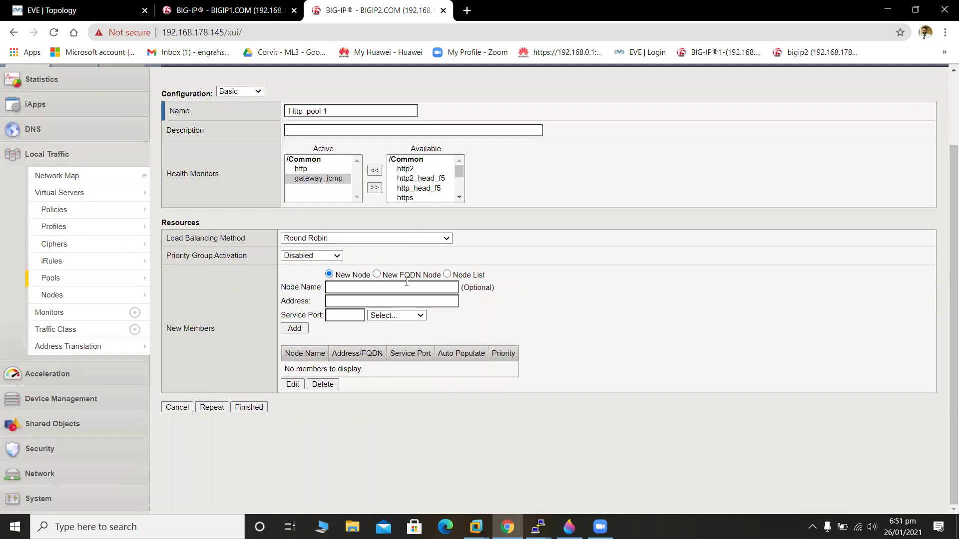
{"action": "left_click", "coordinate": [447, 274]}
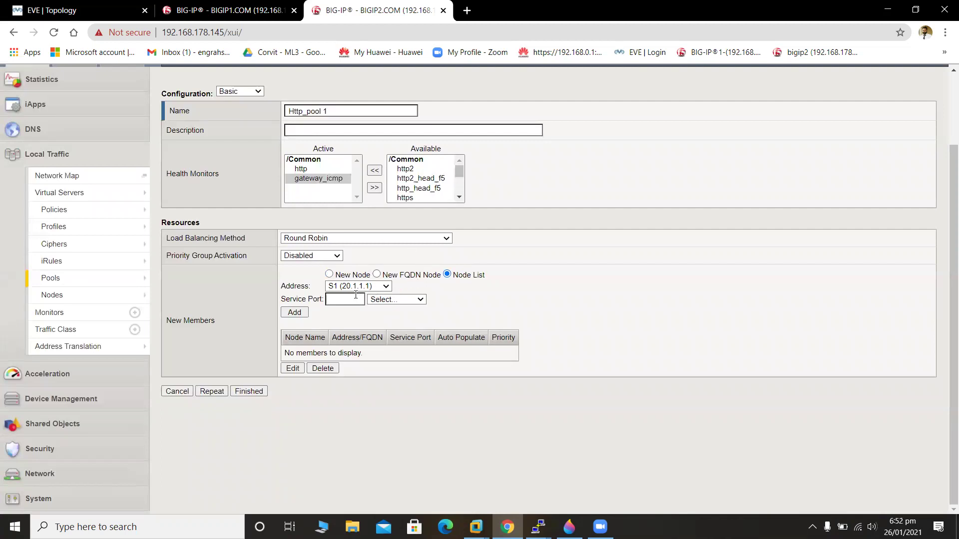
Add nodes S1 and S2 as pool members on HTTP port 80.
{"action": "left_click", "coordinate": [357, 297]}
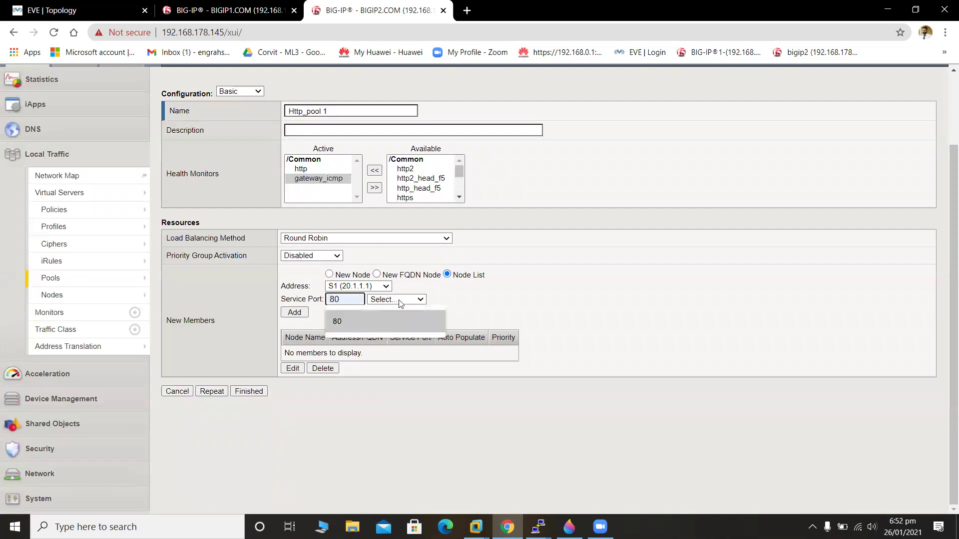
{"action": "left_click", "coordinate": [405, 300]}
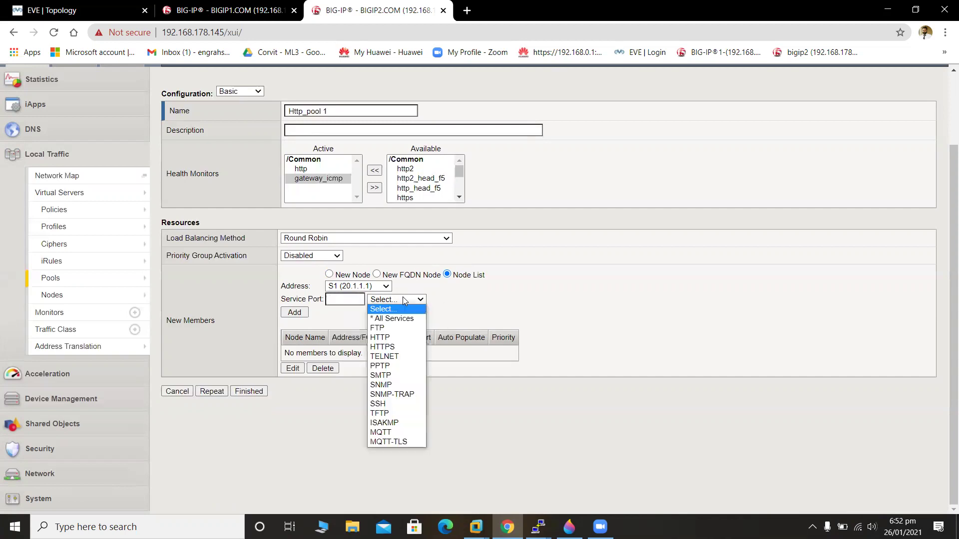
{"action": "left_click", "coordinate": [403, 338]}
{"action": "left_click", "coordinate": [294, 313]}
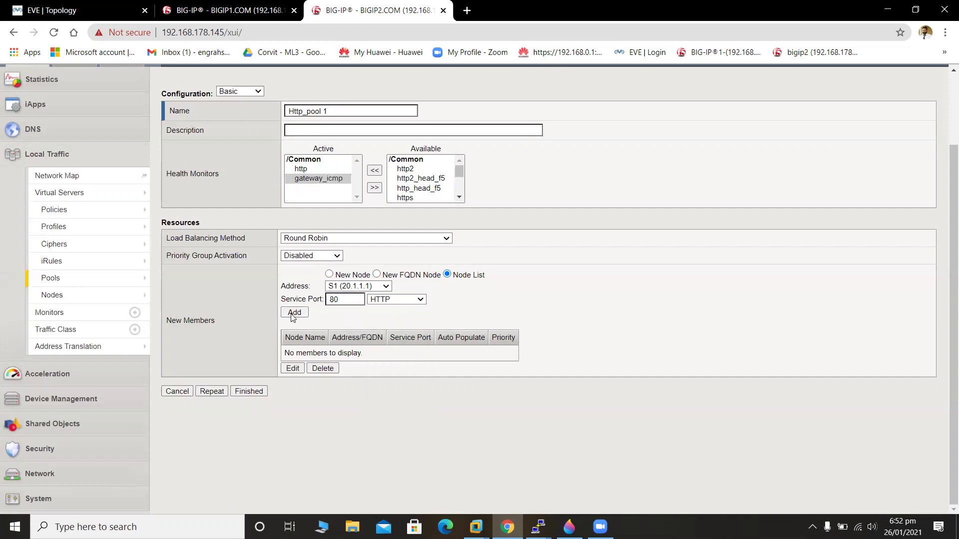
{"action": "left_click", "coordinate": [369, 286]}
{"action": "left_click", "coordinate": [379, 316]}
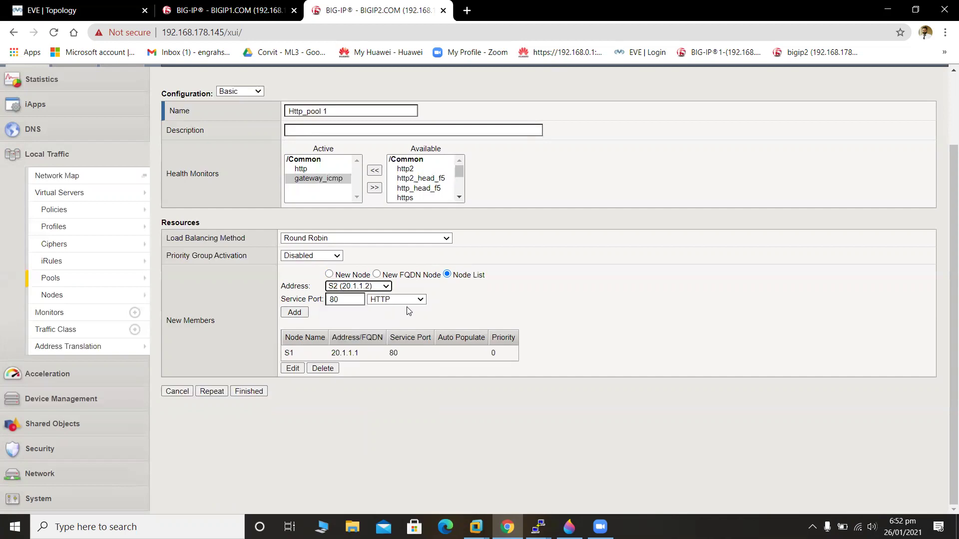
{"action": "left_click", "coordinate": [302, 315]}
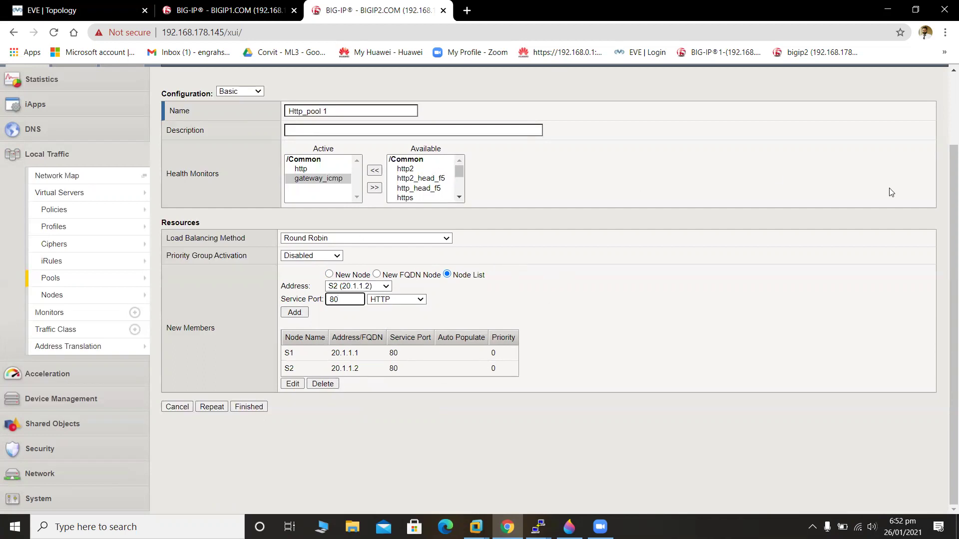
Switch to Advanced configuration and try saving; '/Common/Http_pool 1' is rejected as an invalid name.
{"action": "left_click_drag", "start_coordinate": [946, 193], "coordinate": [946, 145]}
{"action": "scroll", "coordinate": [945, 145], "scroll_direction": "down", "scroll_amount": 2}
{"action": "left_click", "coordinate": [251, 93]}
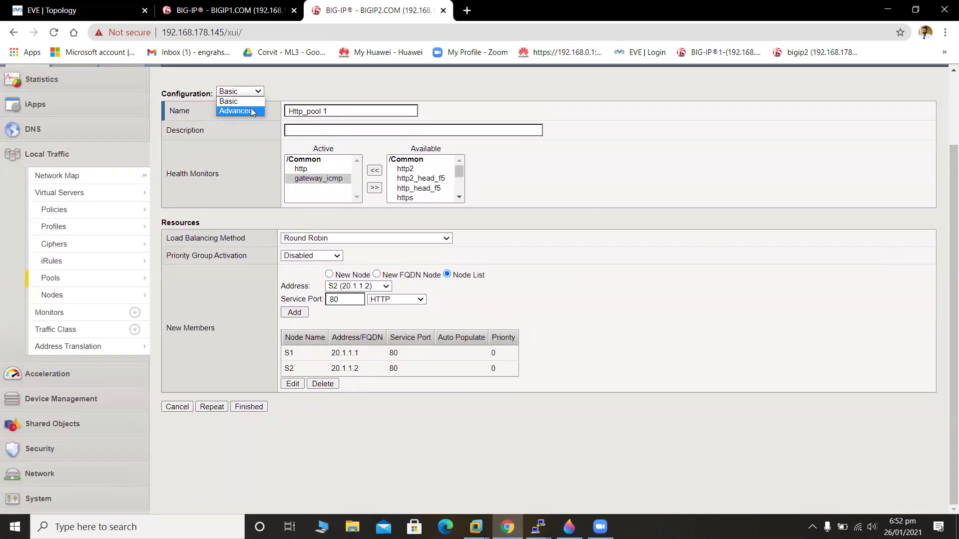
{"action": "left_click", "coordinate": [251, 111]}
{"action": "left_click_drag", "start_coordinate": [945, 175], "coordinate": [946, 315]}
{"action": "mouse_move", "coordinate": [945, 270]}
{"action": "left_mouse_down"}
{"action": "mouse_move", "coordinate": [945, 59]}
{"action": "mouse_move", "coordinate": [946, 212]}
{"action": "left_mouse_up"}
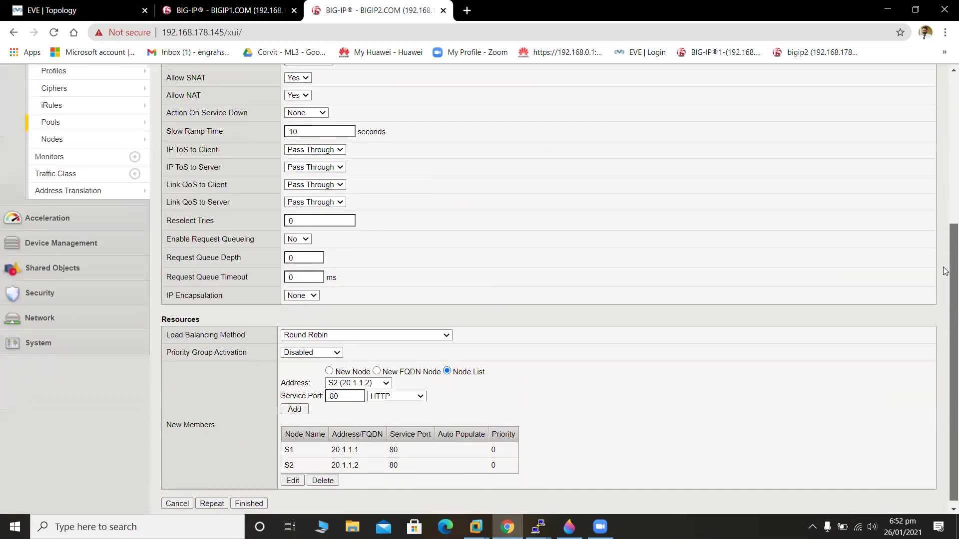
{"action": "left_click", "coordinate": [209, 505]}
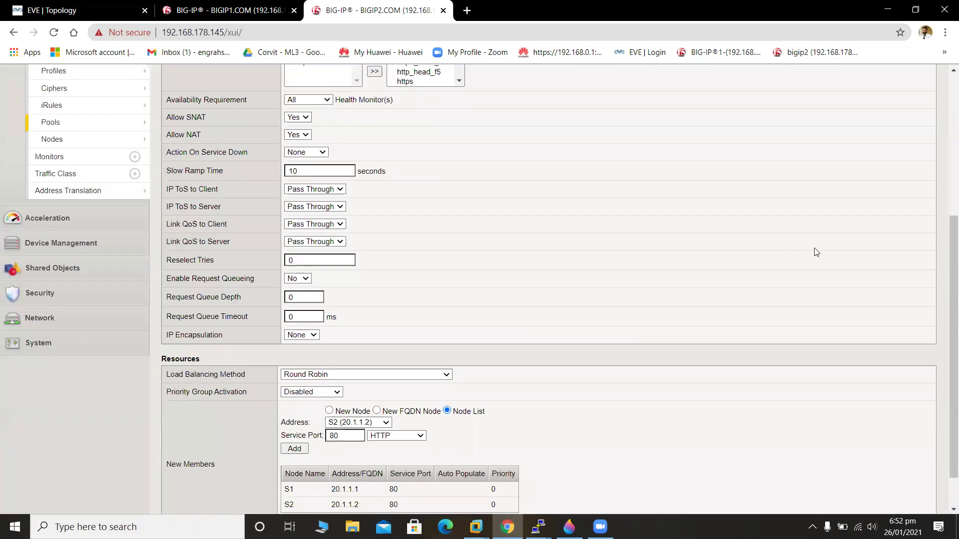
{"action": "left_click_drag", "start_coordinate": [946, 257], "coordinate": [946, 77]}
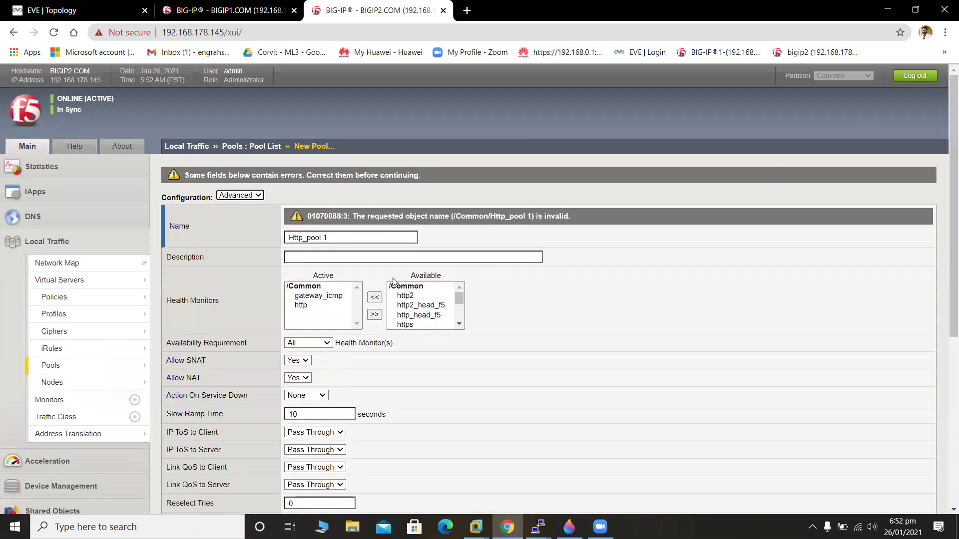
Return to Basic configuration, rename the pool to Http_pool1 without the space, and save it with Repeat.
{"action": "left_click", "coordinate": [260, 198]}
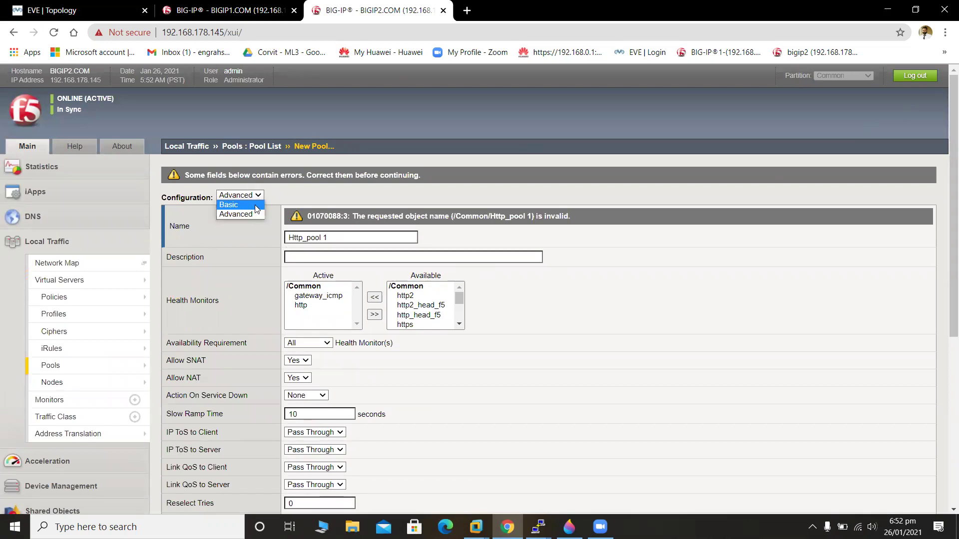
{"action": "left_click", "coordinate": [255, 205]}
{"action": "left_click", "coordinate": [325, 239]}
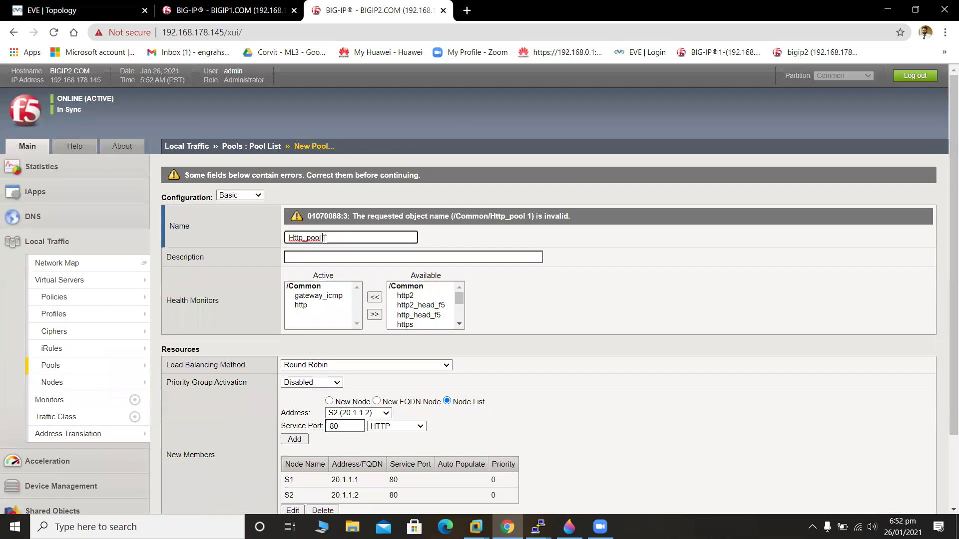
{"action": "key", "text": "BackSpace"}
{"action": "key", "text": "BackSpace"}
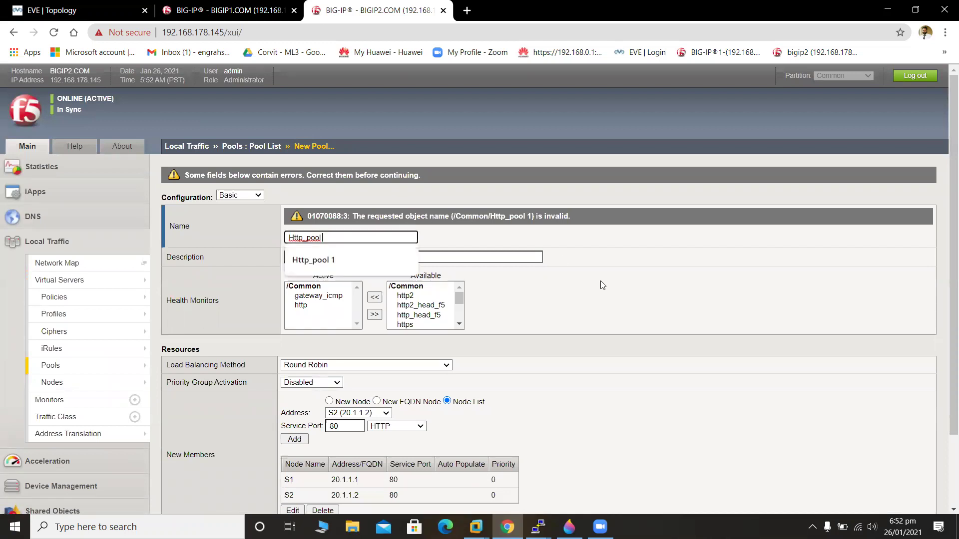
{"action": "type", "text": "1"}
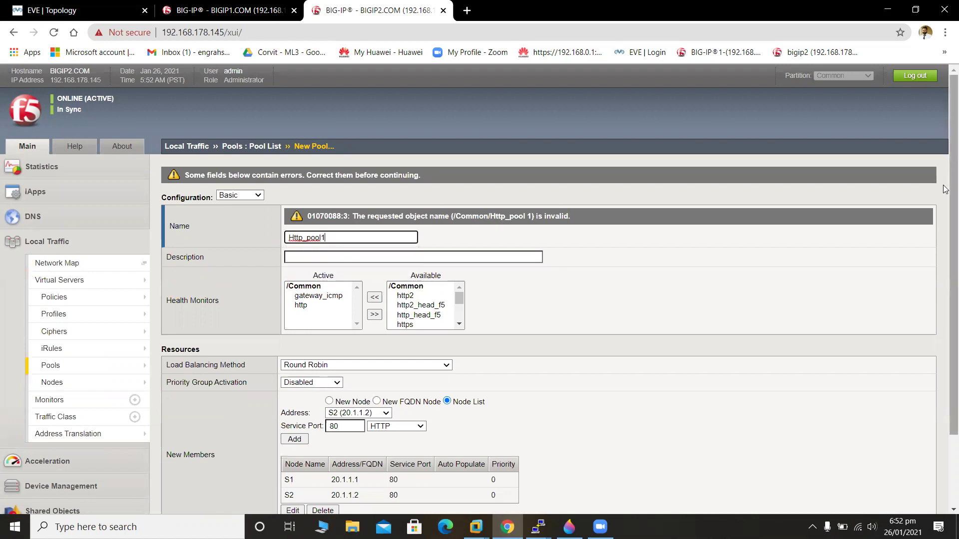
{"action": "scroll", "coordinate": [339, 455], "scroll_direction": "down", "scroll_amount": 2}
{"action": "left_click", "coordinate": [224, 447]}
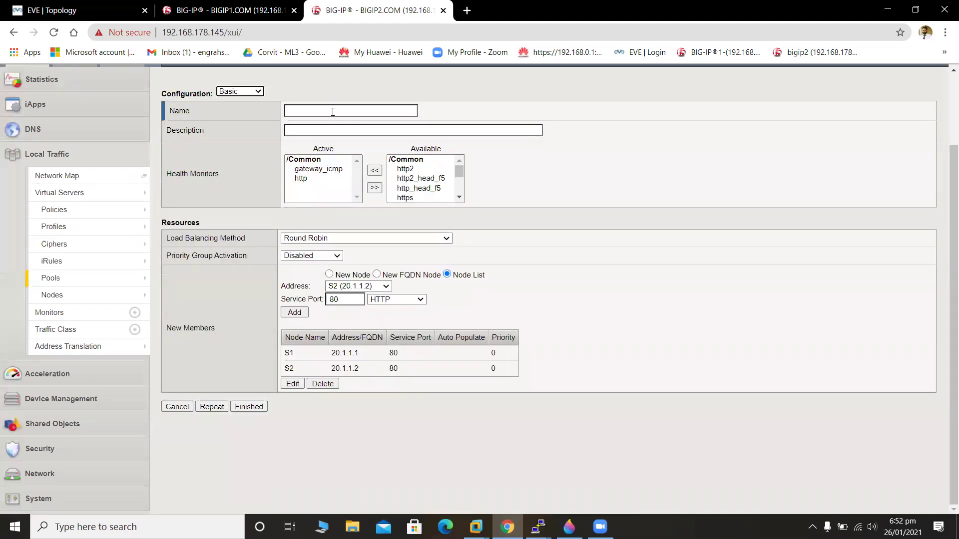
Name the second pool Http_pool2, keeping priority group activation disabled.
{"action": "left_click", "coordinate": [333, 112]}
{"action": "type", "text": "H"}
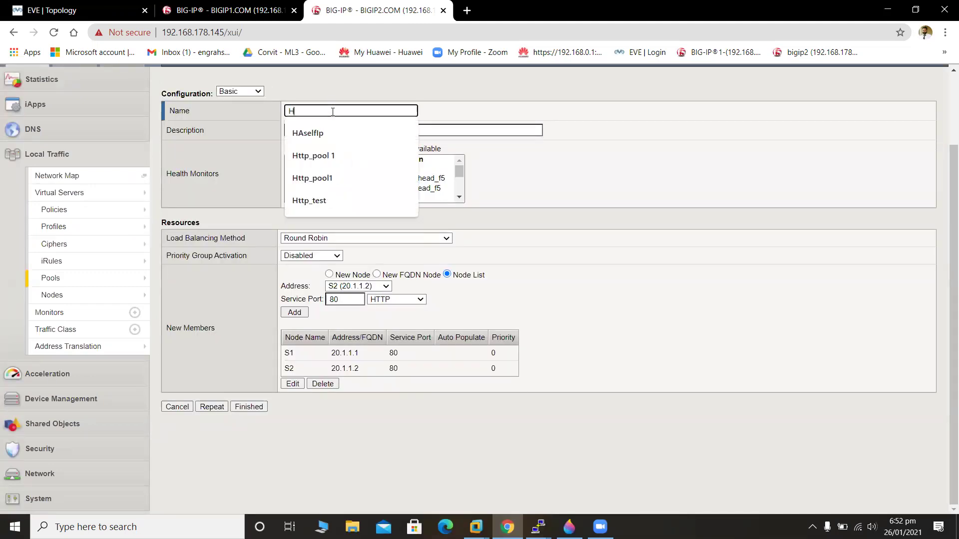
{"action": "type", "text": "ttp_pool"}
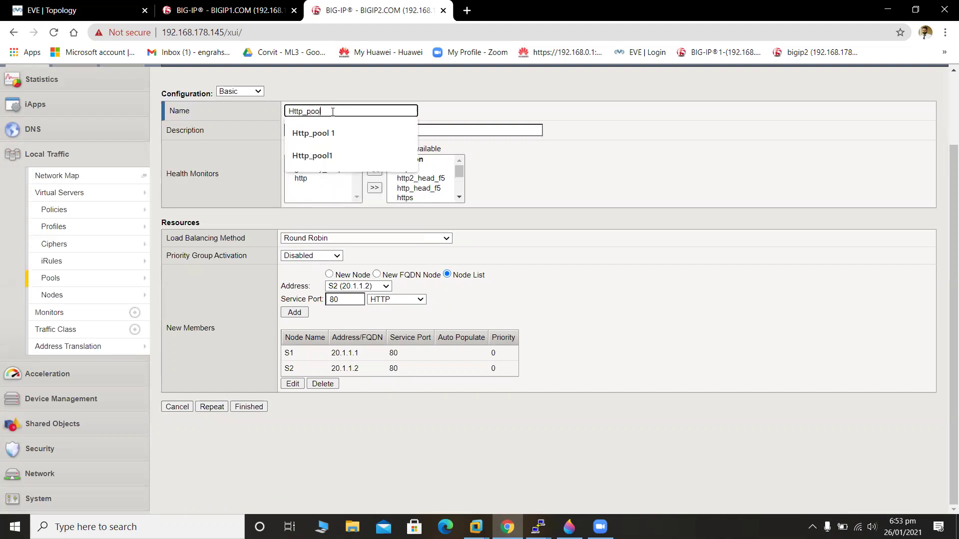
{"action": "type", "text": "2"}
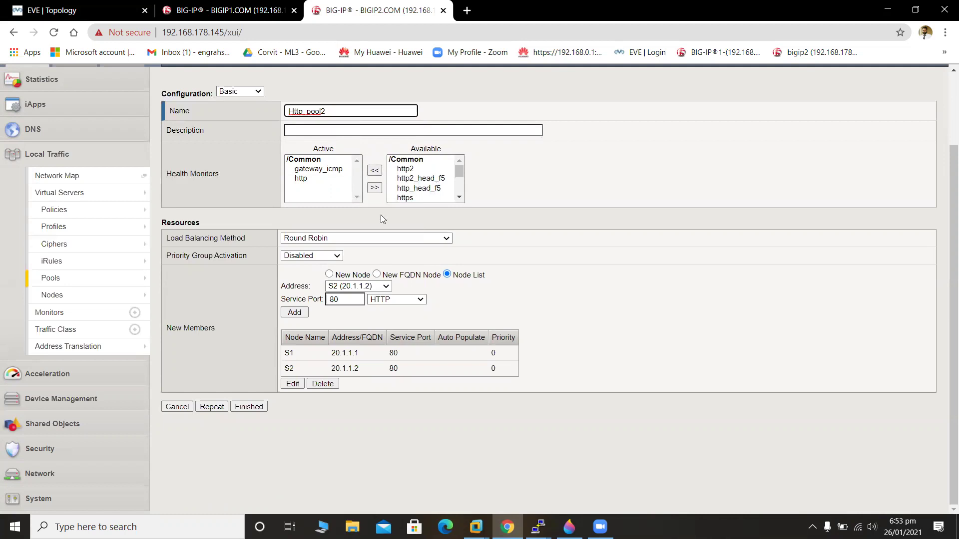
{"action": "left_click", "coordinate": [339, 260]}
{"action": "left_click", "coordinate": [338, 262]}
Remove the carried-over S1 and S2 members and a stray S3 entry, leaving no members.
{"action": "left_click", "coordinate": [385, 286]}
{"action": "left_click", "coordinate": [383, 325]}
{"action": "left_click", "coordinate": [296, 313]}
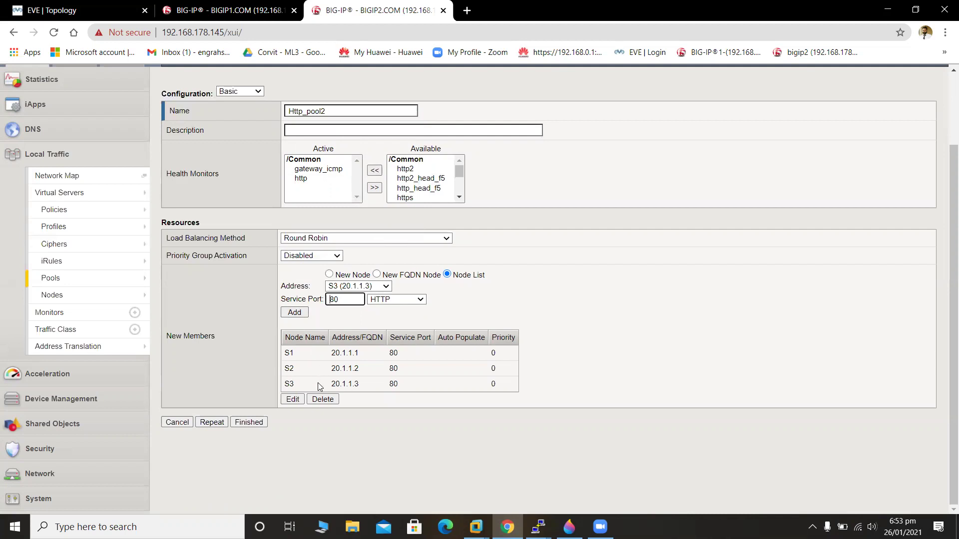
{"action": "left_click", "coordinate": [320, 386]}
{"action": "left_click", "coordinate": [323, 399]}
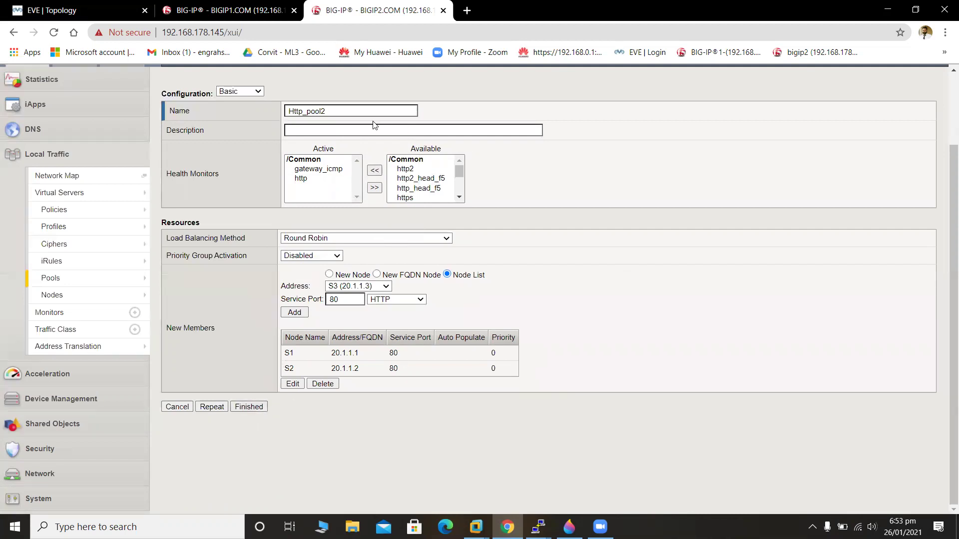
{"action": "left_click", "coordinate": [404, 358]}
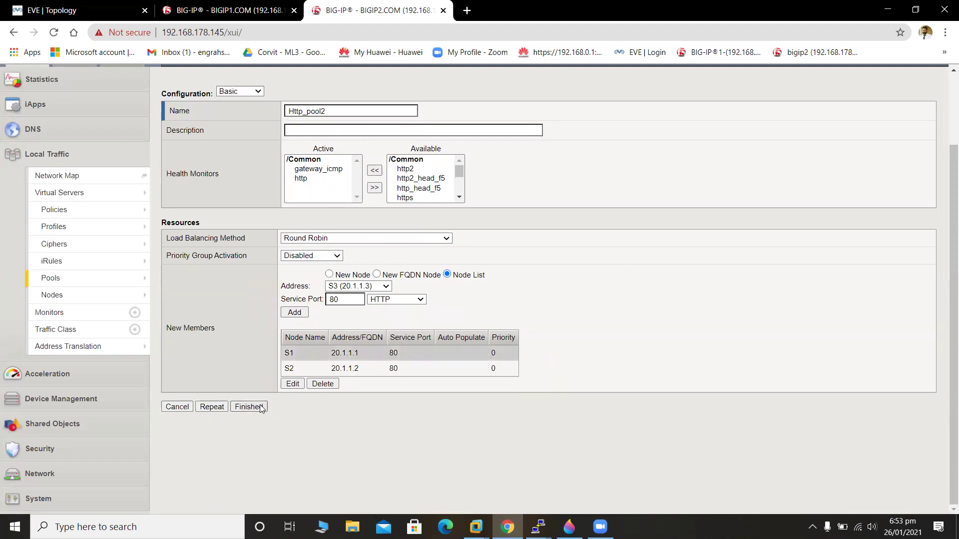
{"action": "left_click", "coordinate": [320, 386]}
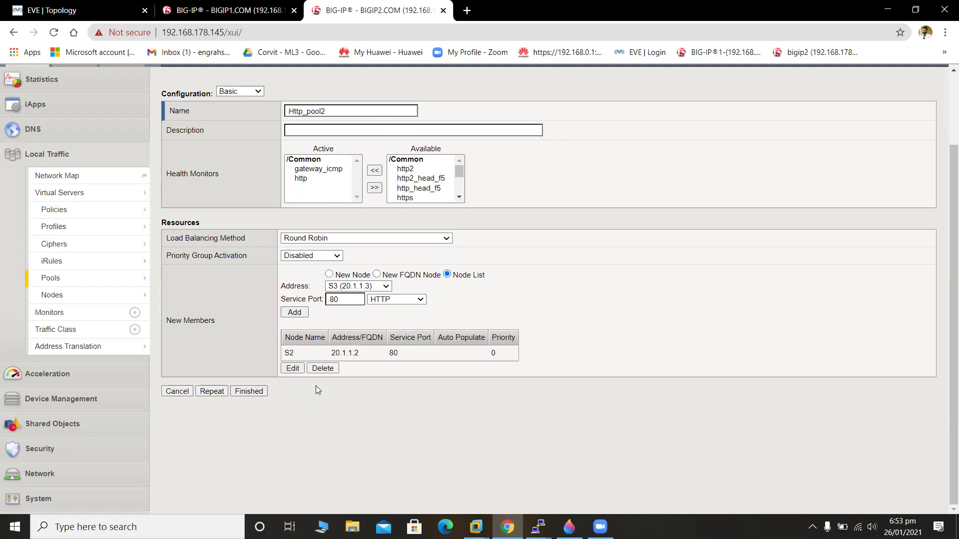
{"action": "left_click", "coordinate": [335, 356]}
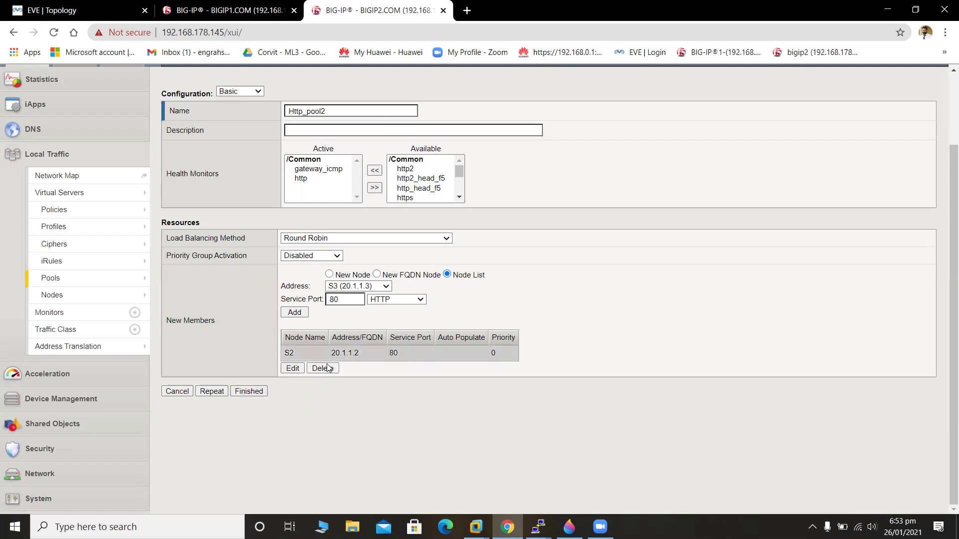
{"action": "left_click", "coordinate": [322, 368]}
Add nodes S3 and S4 as members on port 80 and create Http_pool2.
{"action": "left_click", "coordinate": [369, 292]}
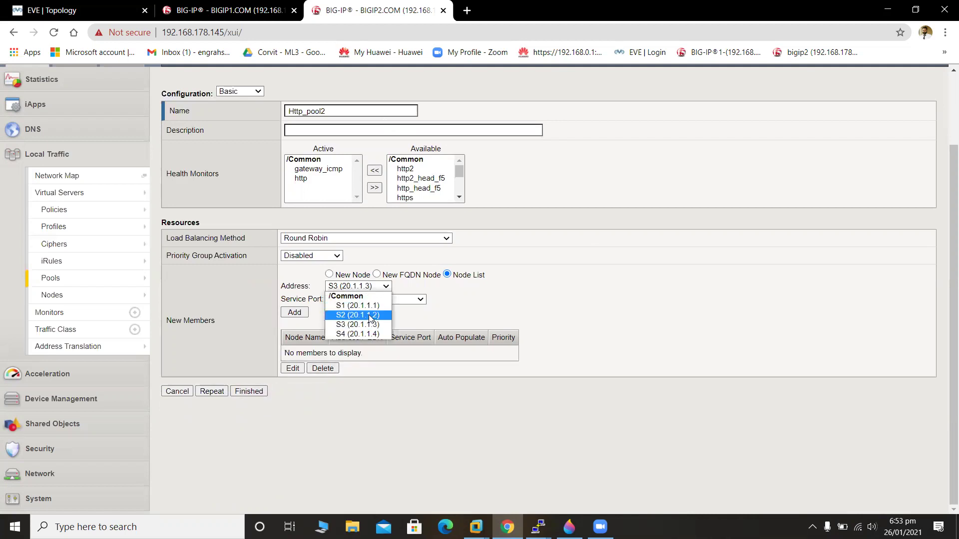
{"action": "left_click", "coordinate": [374, 325]}
{"action": "left_click", "coordinate": [293, 316]}
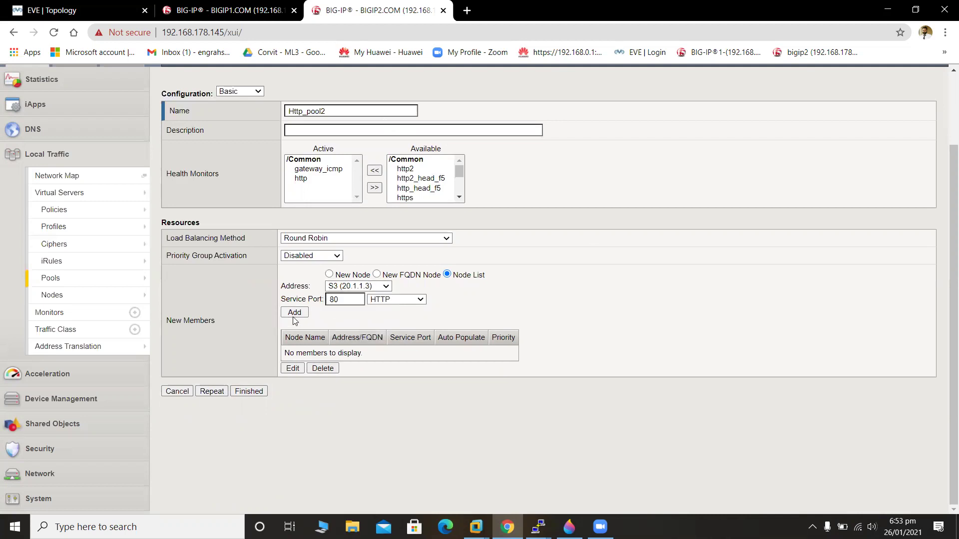
{"action": "left_click", "coordinate": [369, 289]}
{"action": "left_click", "coordinate": [375, 334]}
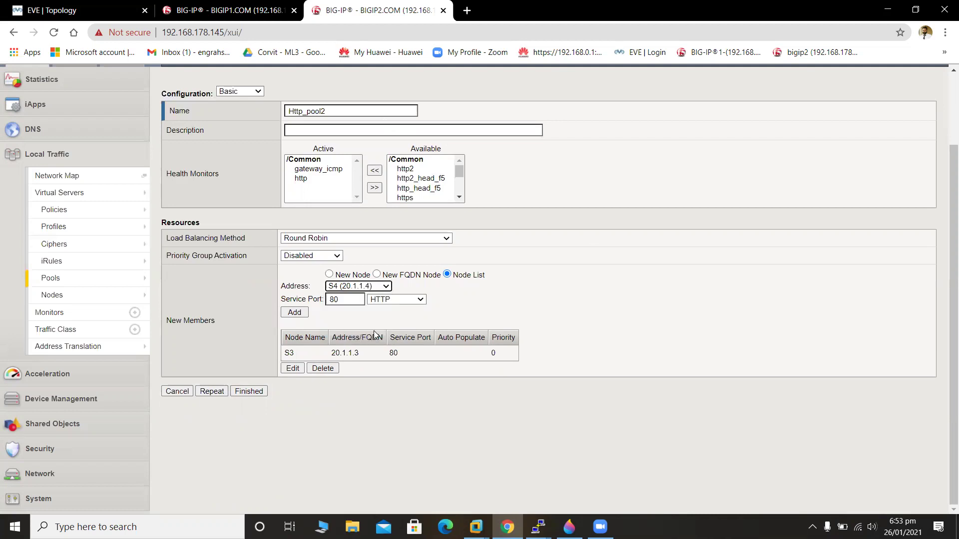
{"action": "left_click", "coordinate": [292, 315]}
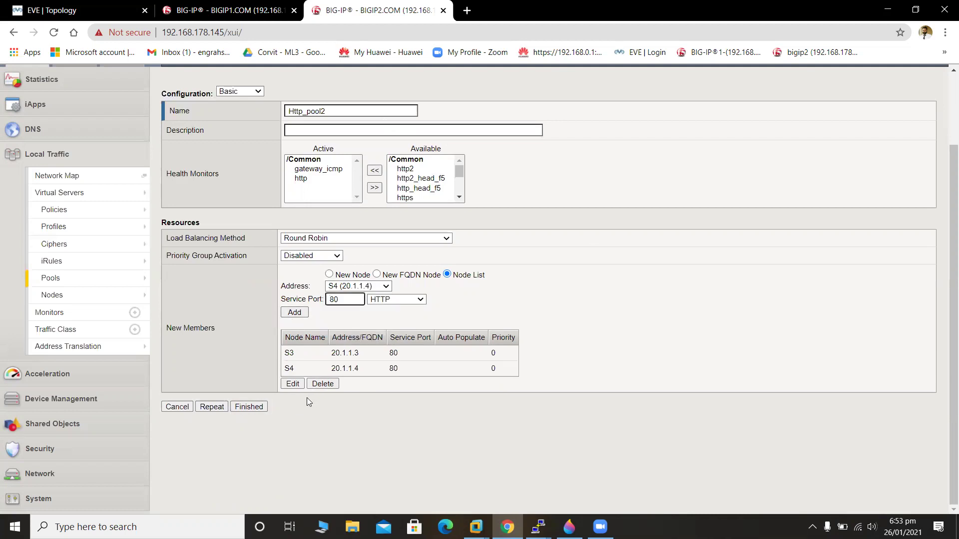
{"action": "left_click", "coordinate": [250, 407]}
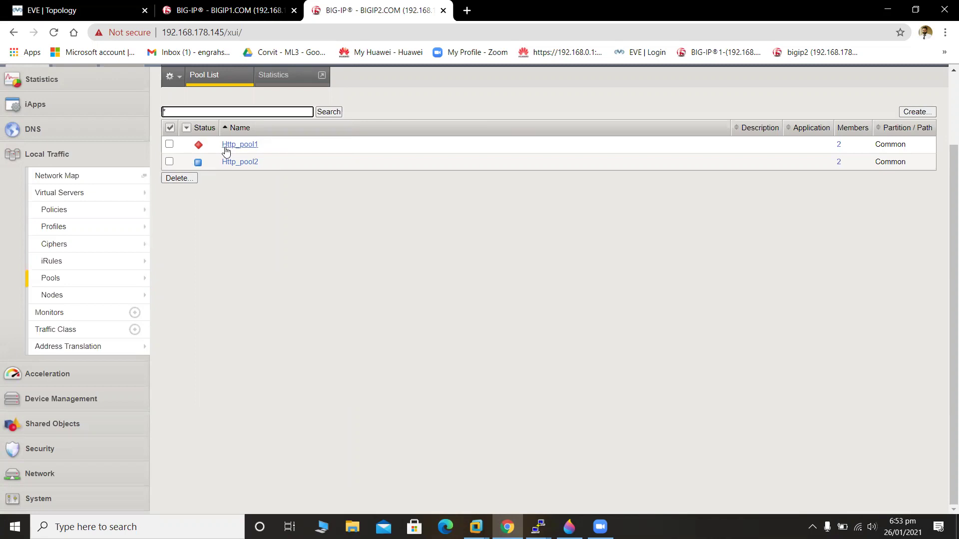
{"action": "left_click", "coordinate": [235, 163]}
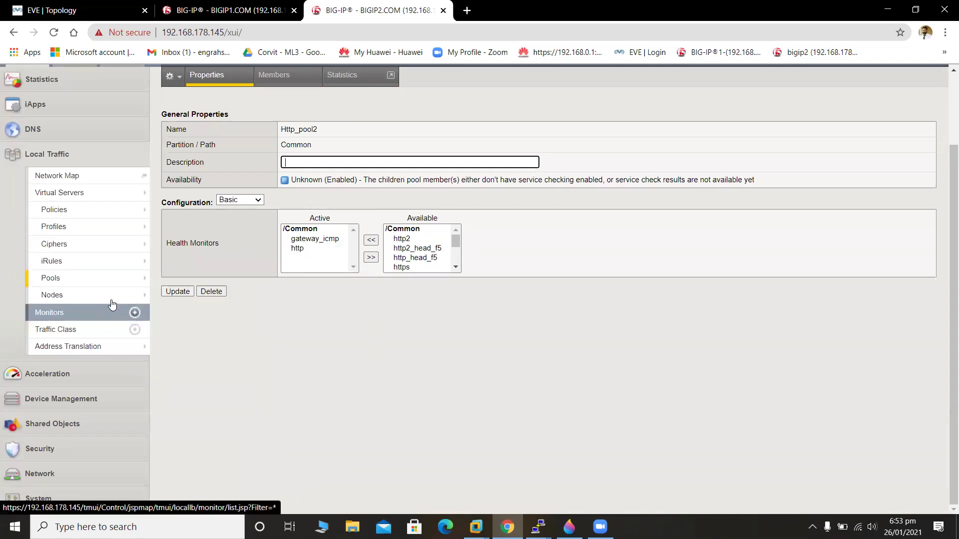
{"action": "mouse_move", "coordinate": [131, 282]}
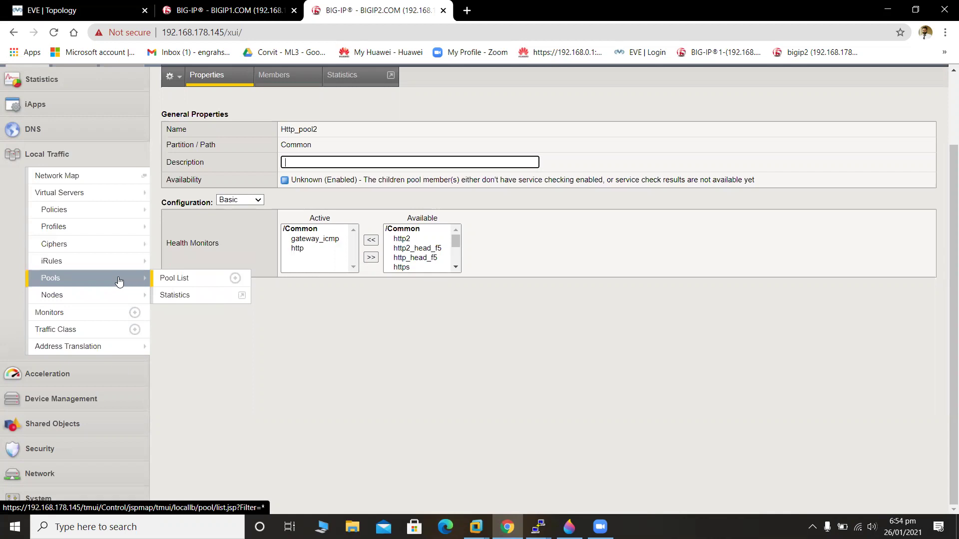
{"action": "left_click", "coordinate": [118, 282]}
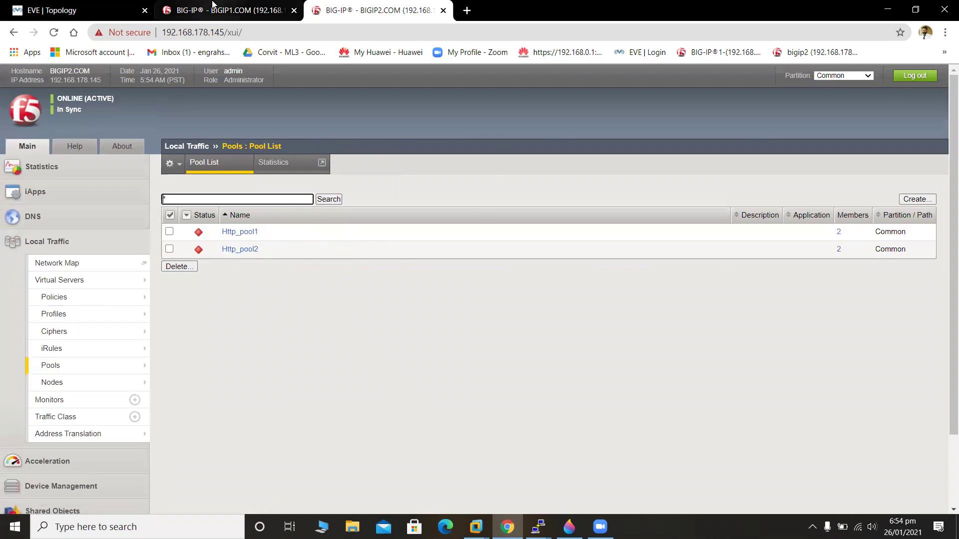
{"action": "left_click", "coordinate": [15, 8]}
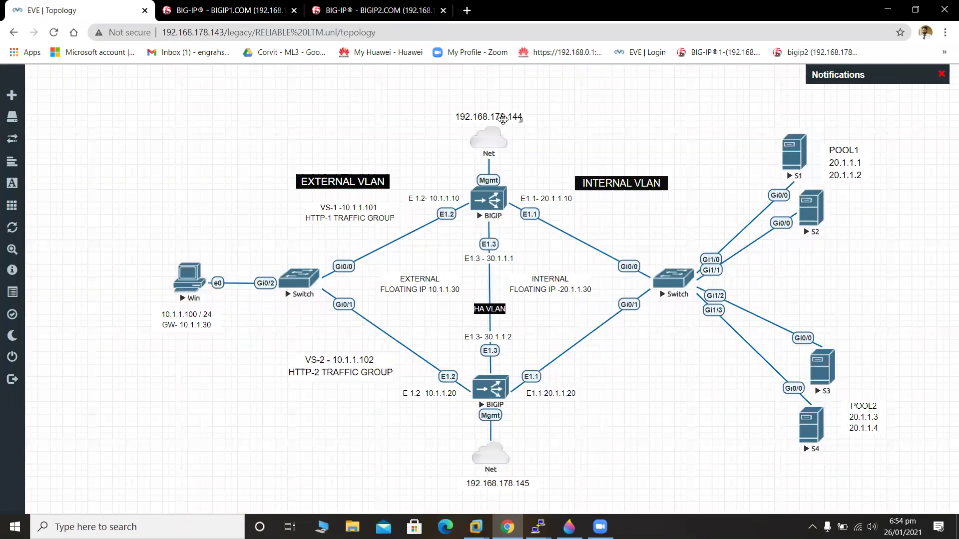
{"action": "left_click", "coordinate": [338, 8]}
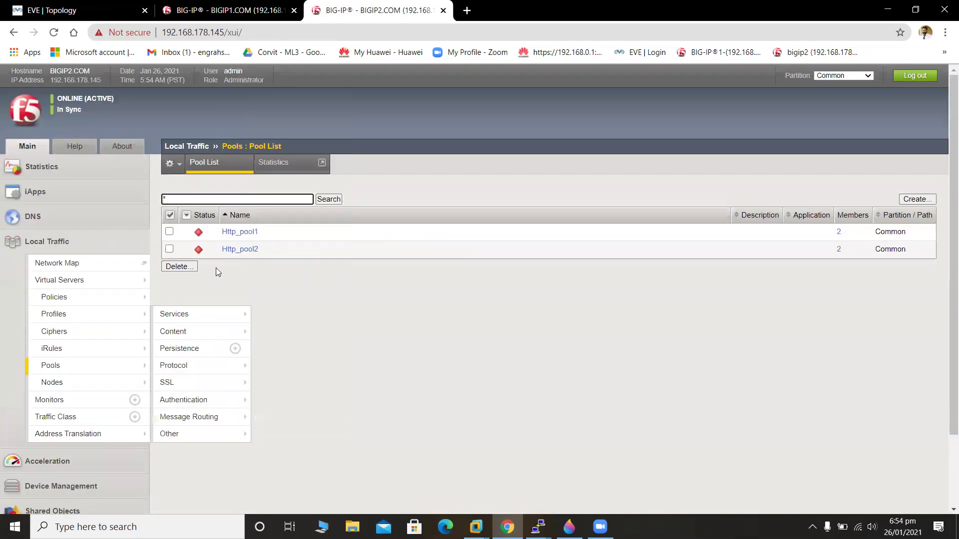
Go to Local Traffic > Virtual Servers and start a new virtual server.
{"action": "mouse_move", "coordinate": [100, 383]}
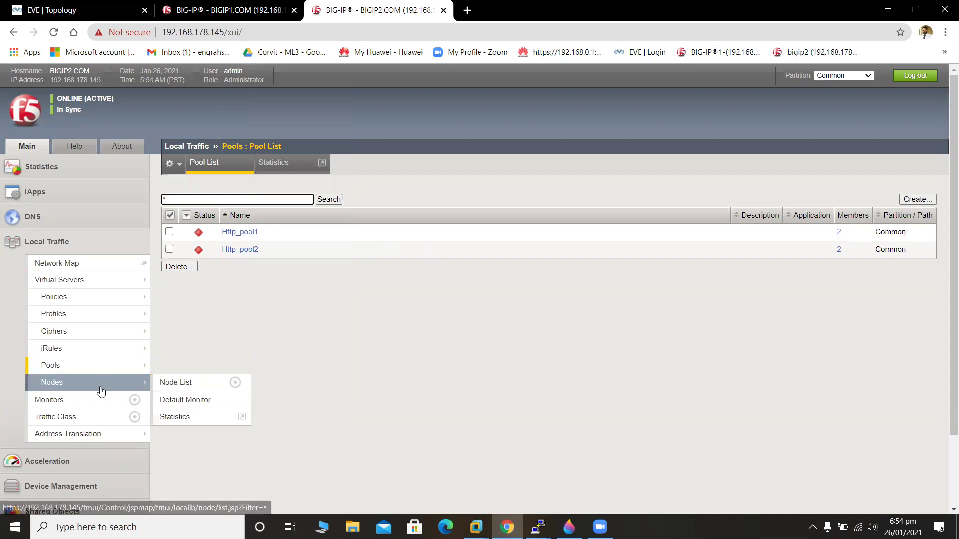
{"action": "left_click", "coordinate": [101, 286]}
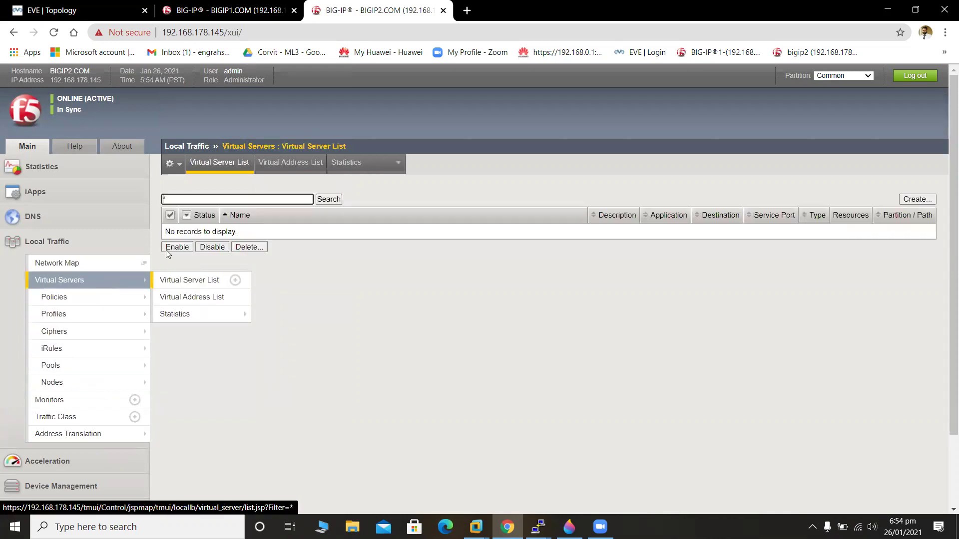
{"action": "left_click", "coordinate": [919, 199]}
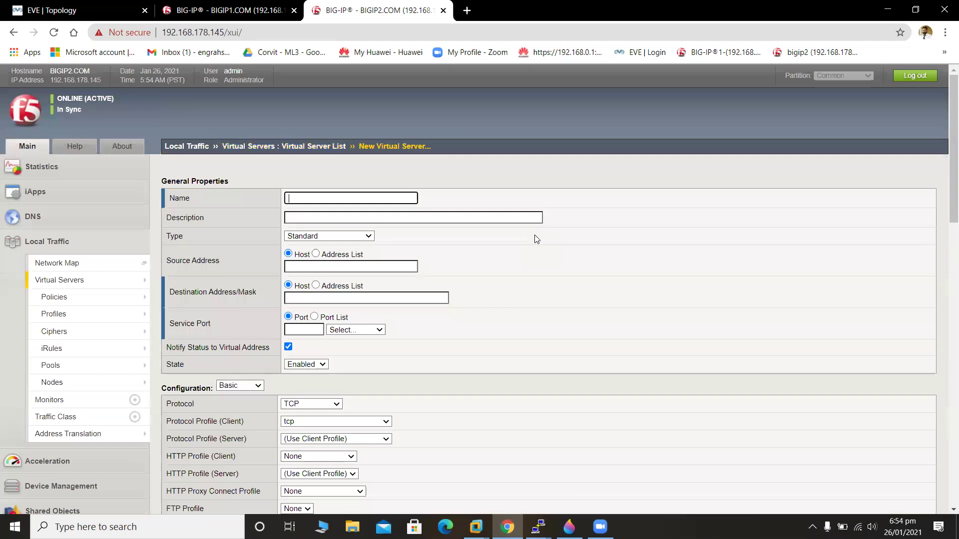
Name the virtual server Vs-1 and enter destination 10.1.1.101, confirming it in the topology.
{"action": "type", "text": "Vs"}
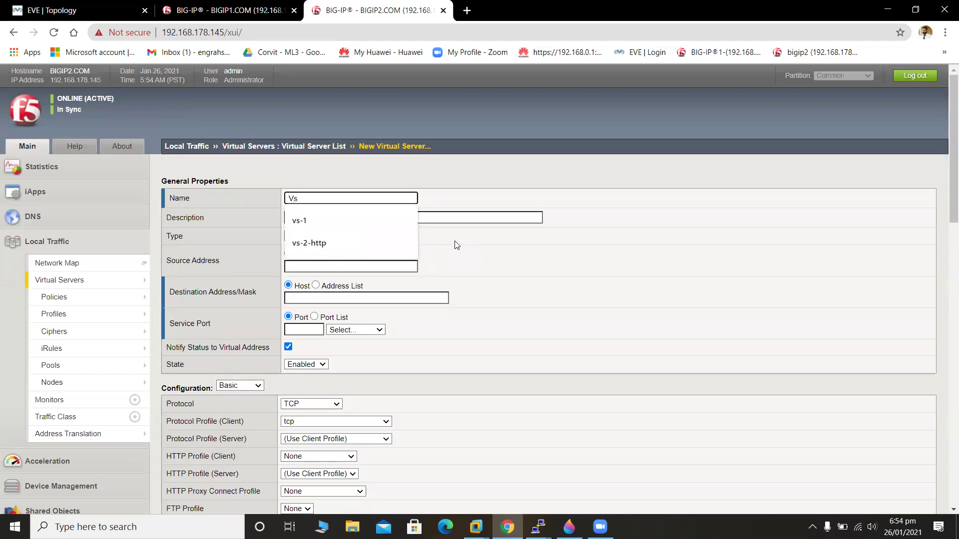
{"action": "type", "text": "-1"}
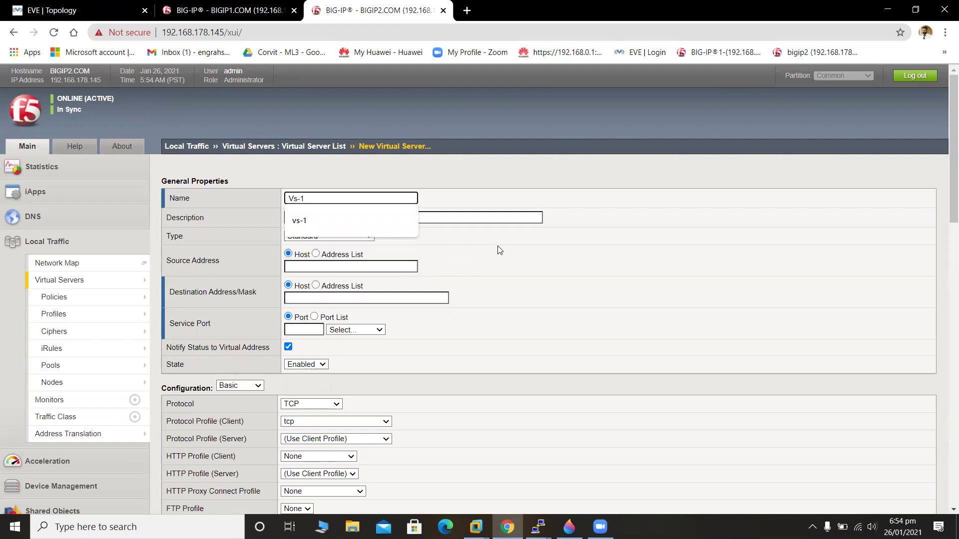
{"action": "left_click", "coordinate": [423, 193]}
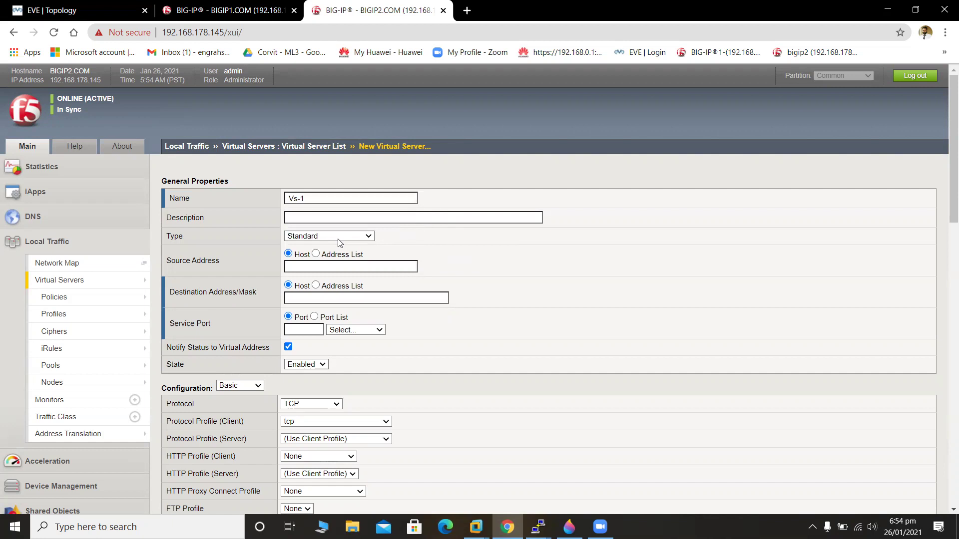
{"action": "left_click", "coordinate": [360, 298]}
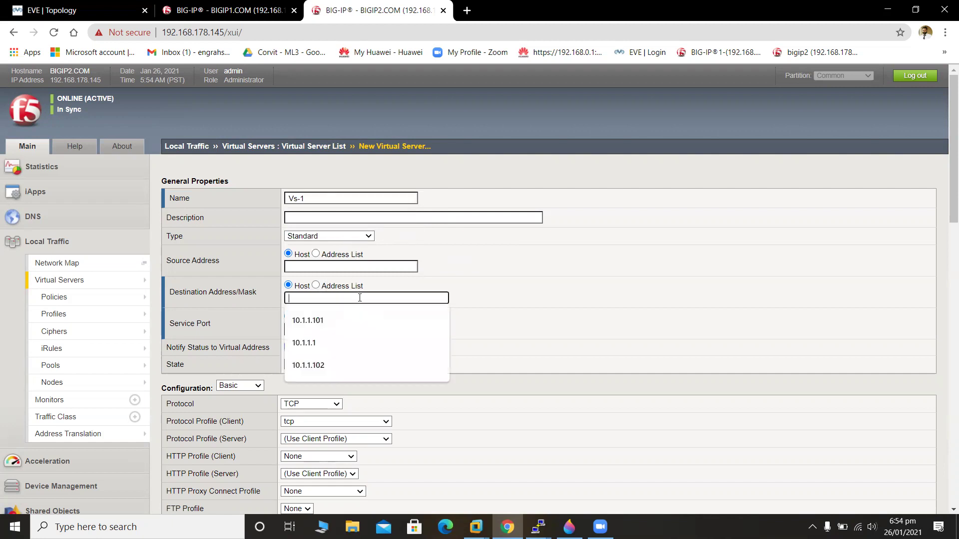
{"action": "type", "text": "1"}
{"action": "left_click", "coordinate": [72, 11]}
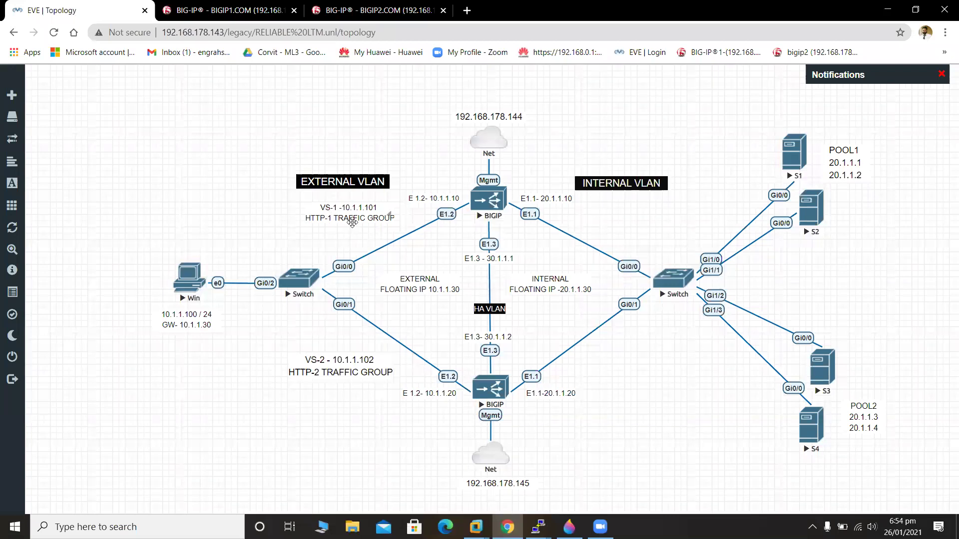
{"action": "left_click", "coordinate": [232, 11]}
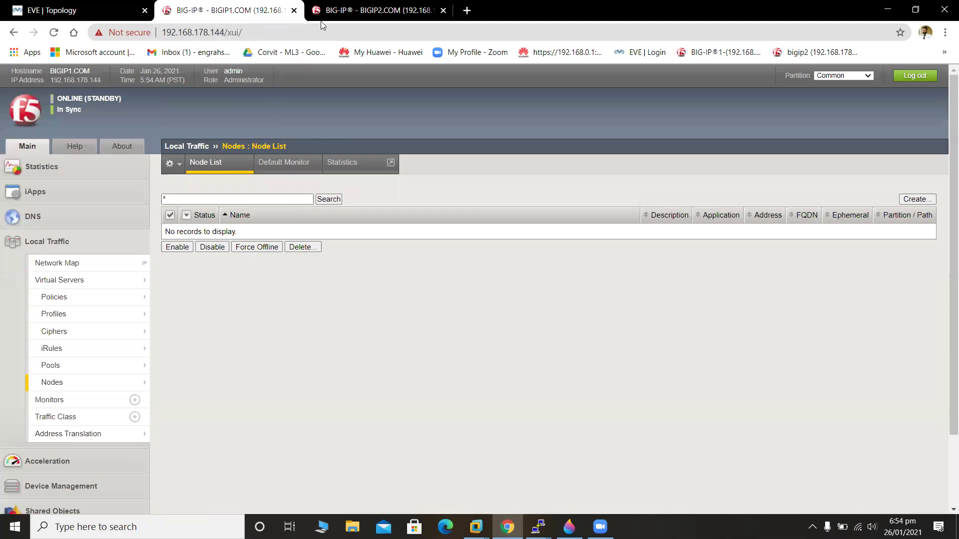
{"action": "left_click", "coordinate": [322, 13]}
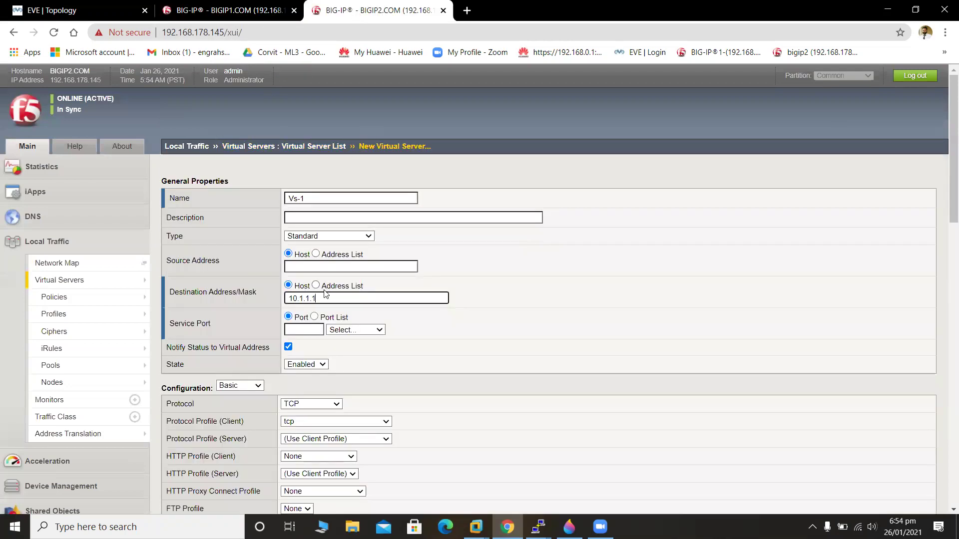
{"action": "type", "text": "01"}
{"action": "left_click", "coordinate": [349, 331]}
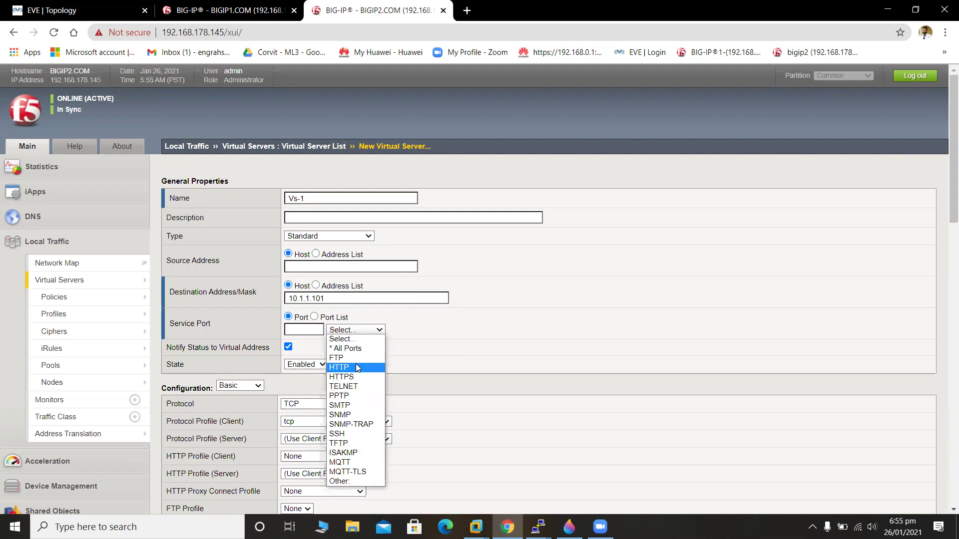
Set Vs-1's service port to HTTP (80) and its default pool to Http_pool1.
{"action": "left_click", "coordinate": [356, 367]}
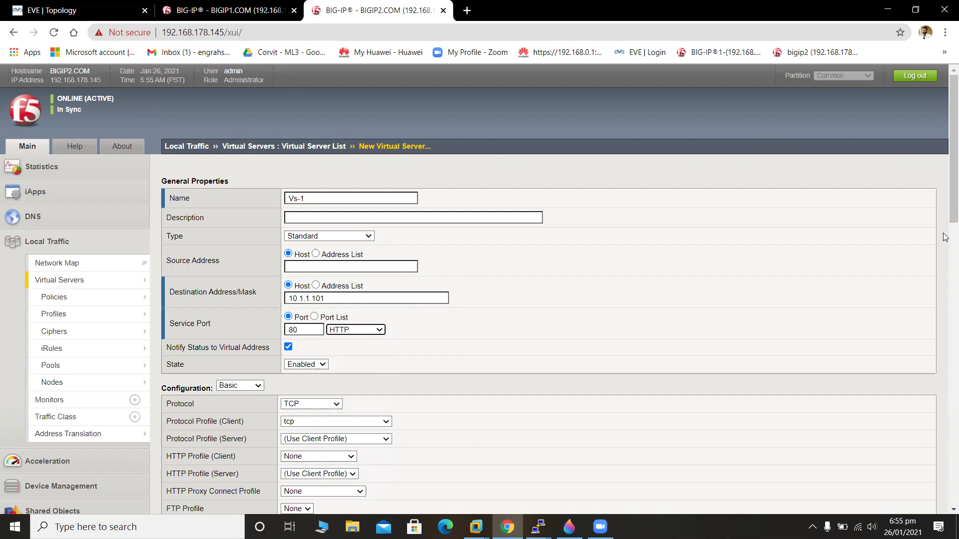
{"action": "left_click_drag", "start_coordinate": [946, 202], "coordinate": [945, 505]}
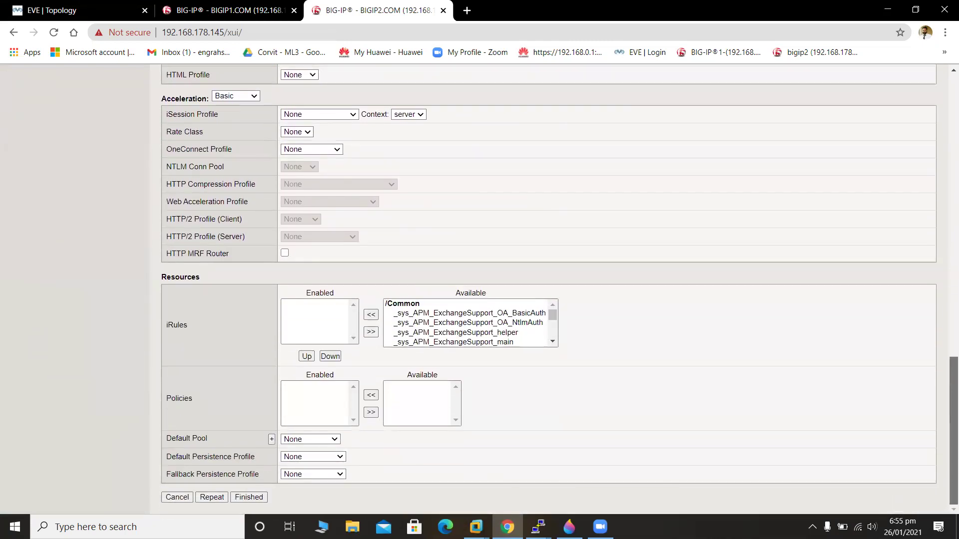
{"action": "left_click", "coordinate": [309, 437]}
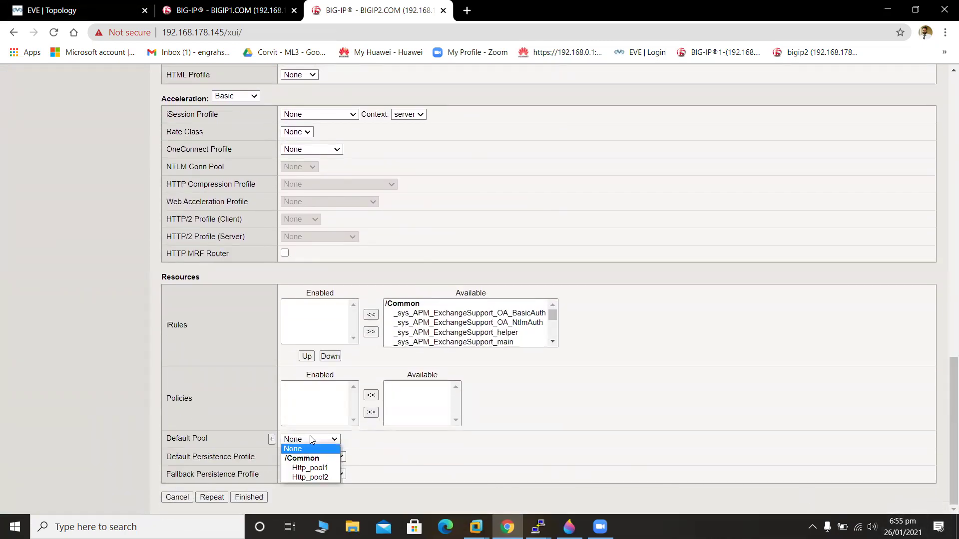
{"action": "left_click", "coordinate": [322, 470]}
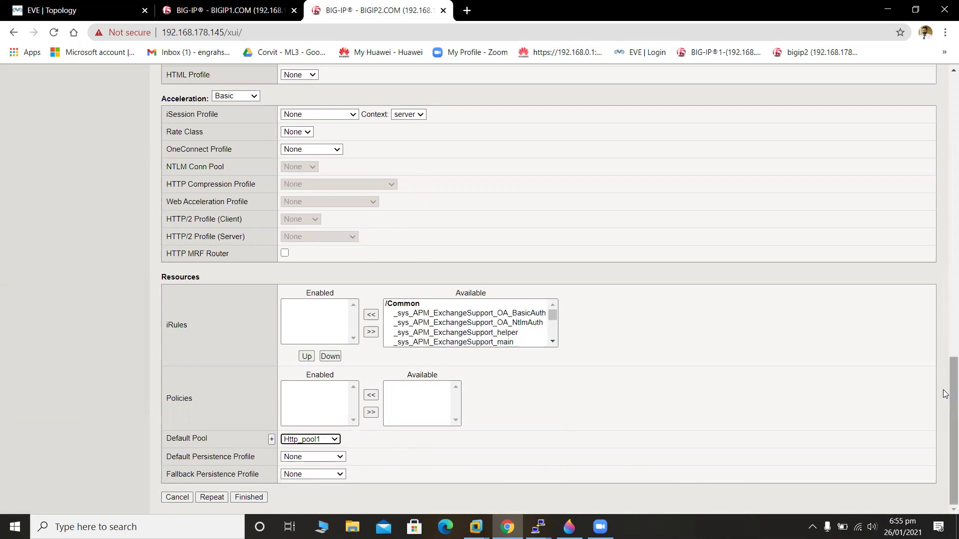
{"action": "left_click_drag", "start_coordinate": [946, 411], "coordinate": [929, 163]}
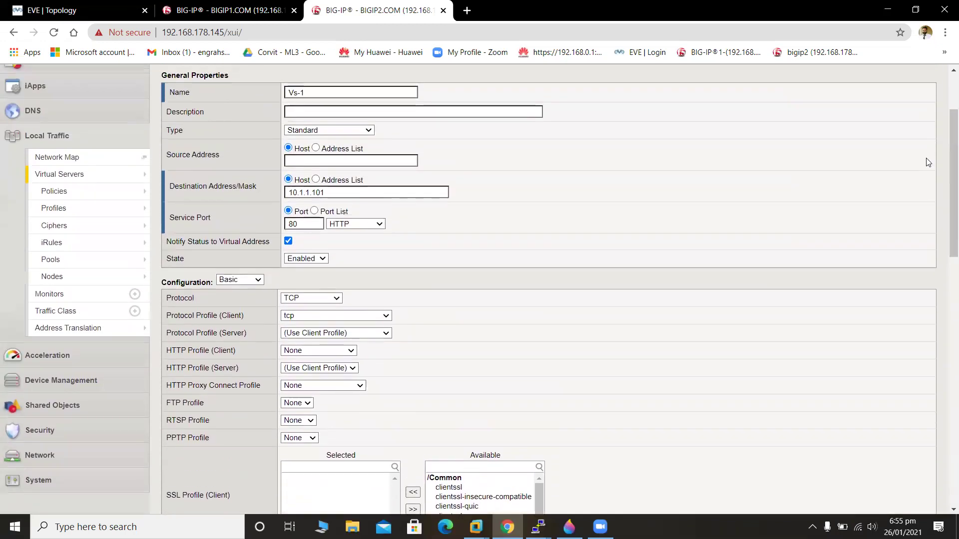
Switch to Advanced configuration, leave fallback persistence unchanged, and save Vs-1 with Repeat.
{"action": "left_click", "coordinate": [258, 279]}
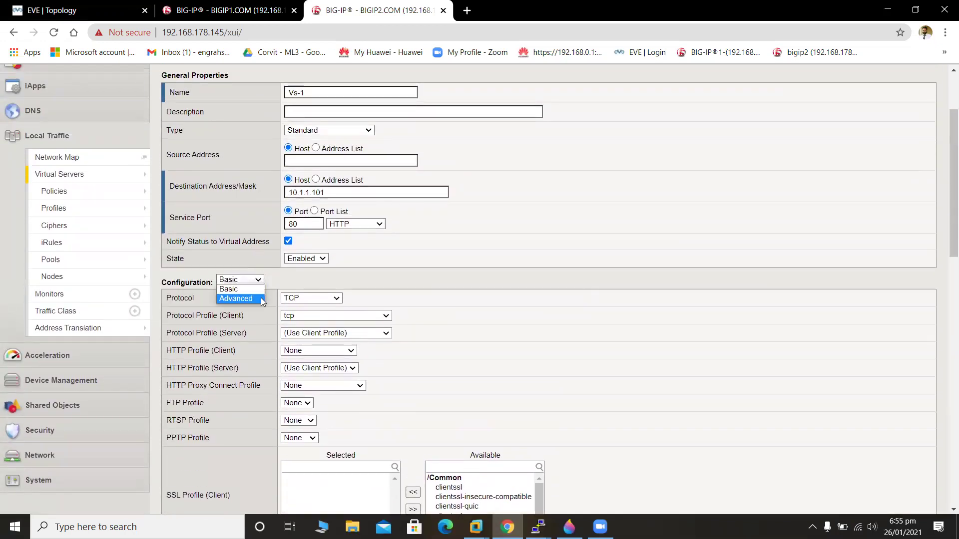
{"action": "left_click", "coordinate": [236, 299]}
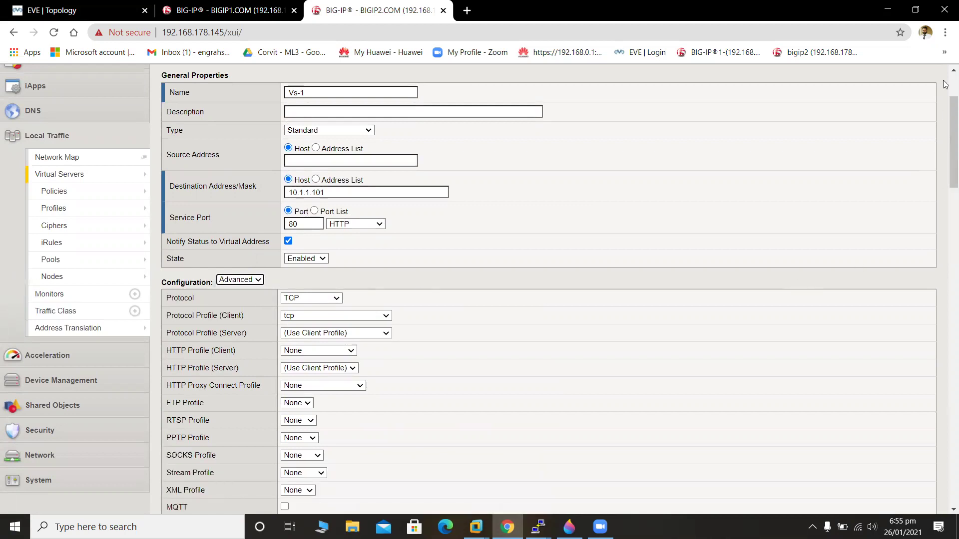
{"action": "scroll", "coordinate": [944, 84], "scroll_direction": "up", "scroll_amount": 2}
{"action": "scroll", "coordinate": [944, 84], "scroll_direction": "up", "scroll_amount": 1}
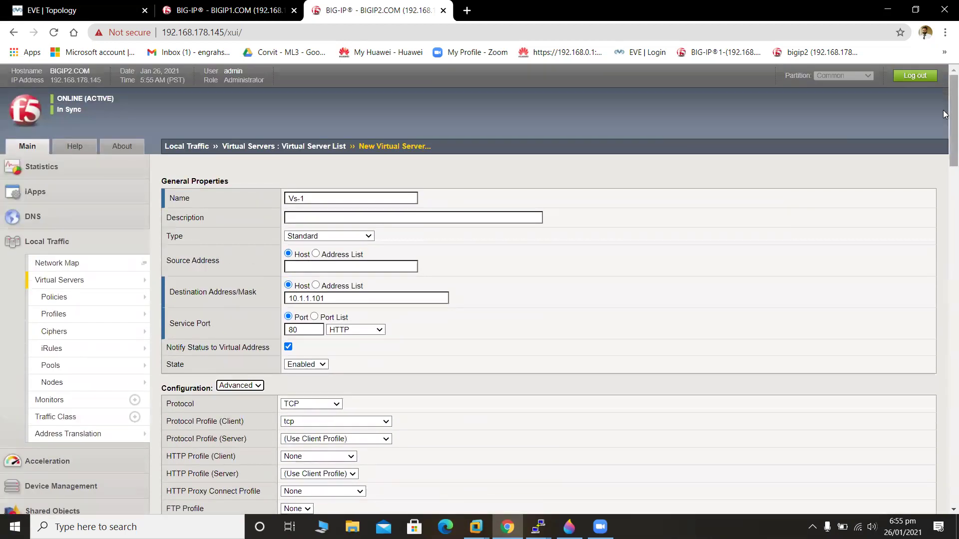
{"action": "left_click_drag", "start_coordinate": [944, 129], "coordinate": [945, 379]}
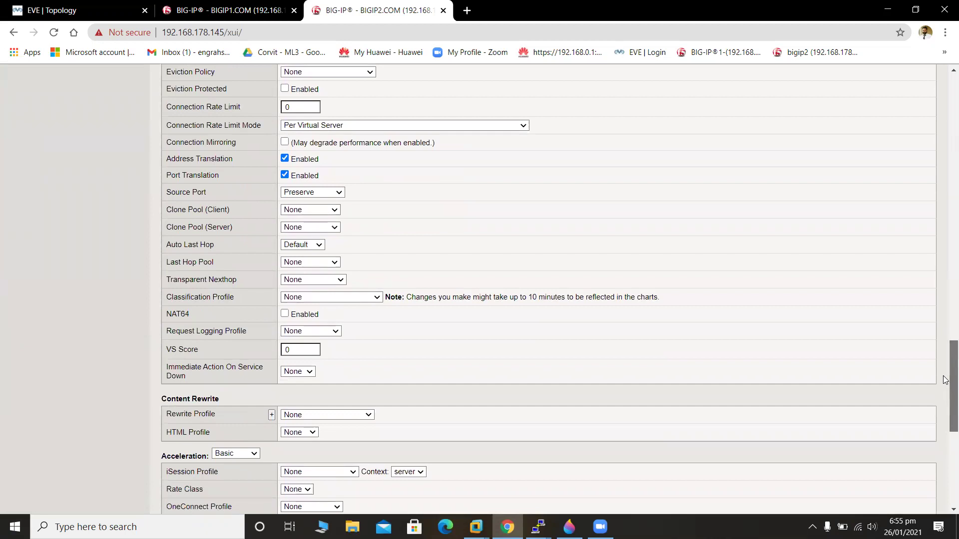
{"action": "left_click_drag", "start_coordinate": [945, 379], "coordinate": [946, 503]}
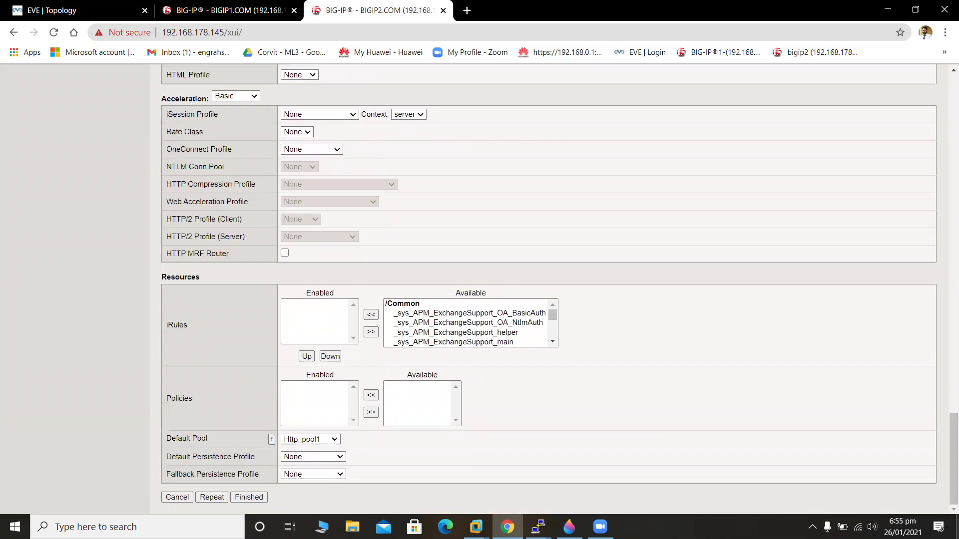
{"action": "left_click", "coordinate": [334, 474]}
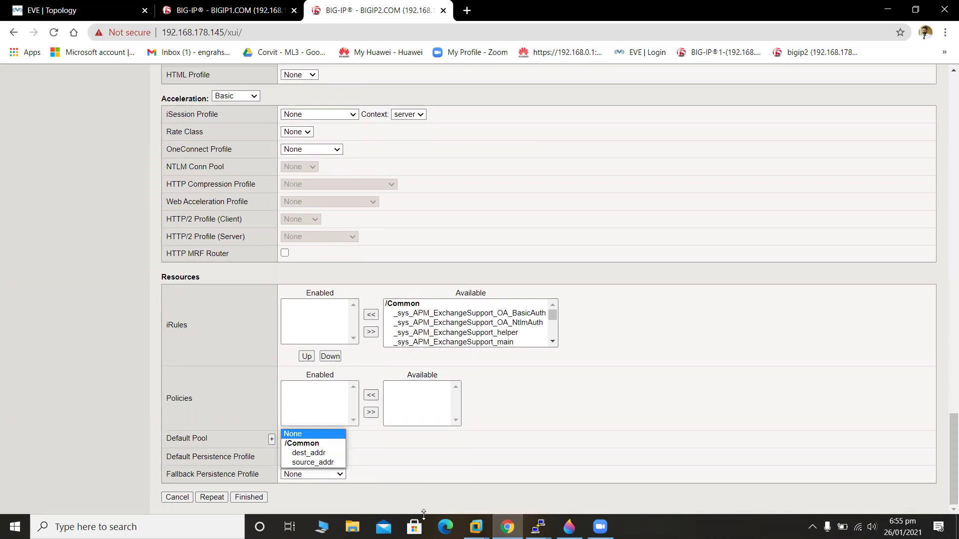
{"action": "key", "text": "Escape"}
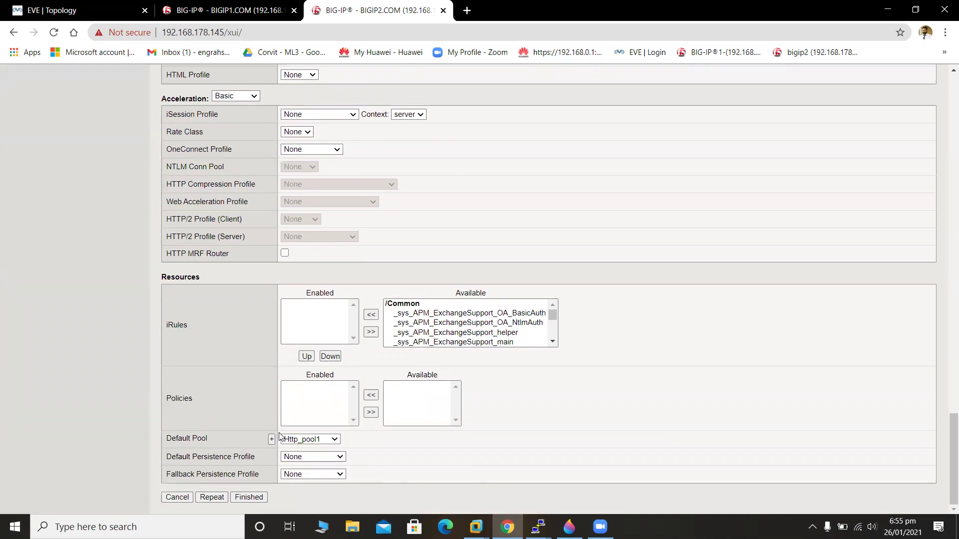
{"action": "left_click", "coordinate": [212, 498]}
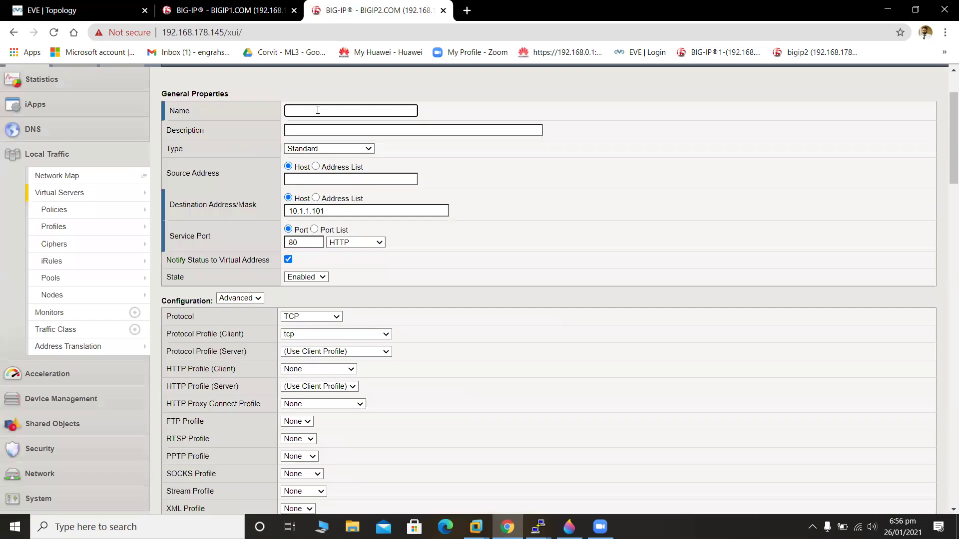
Name the new virtual server Vs-2.
{"action": "left_click", "coordinate": [318, 110]}
{"action": "type", "text": "Vs"}
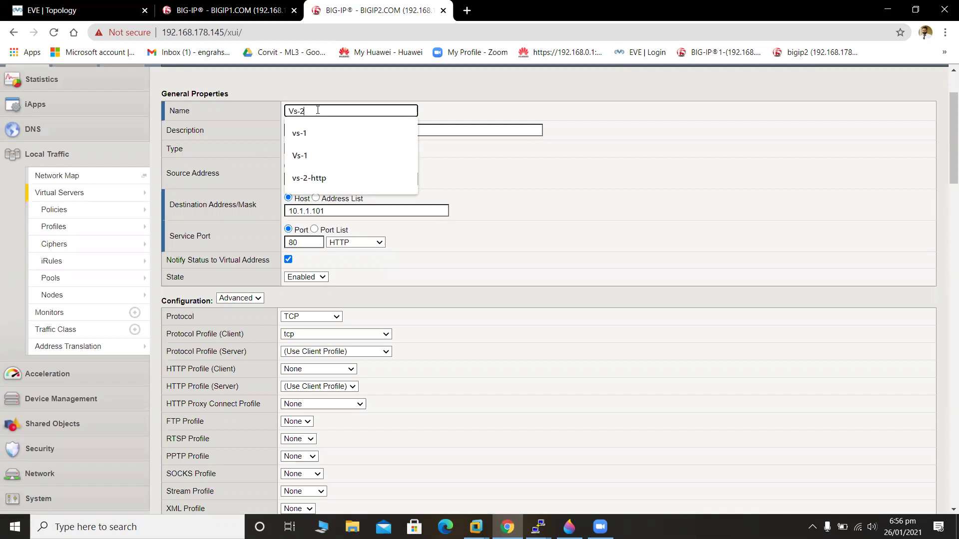
{"action": "type", "text": "-2"}
{"action": "left_click", "coordinate": [506, 107]}
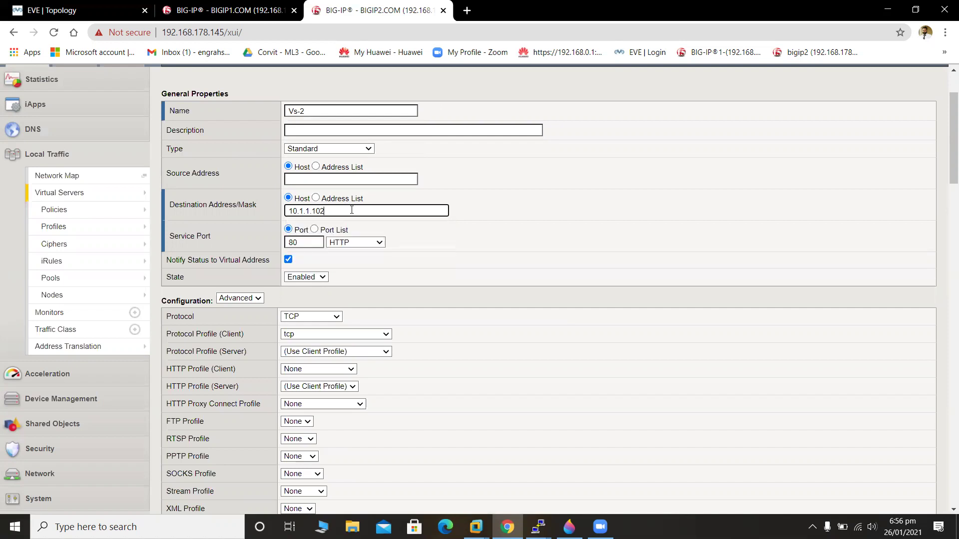
{"action": "left_click_drag", "start_coordinate": [946, 158], "coordinate": [945, 482]}
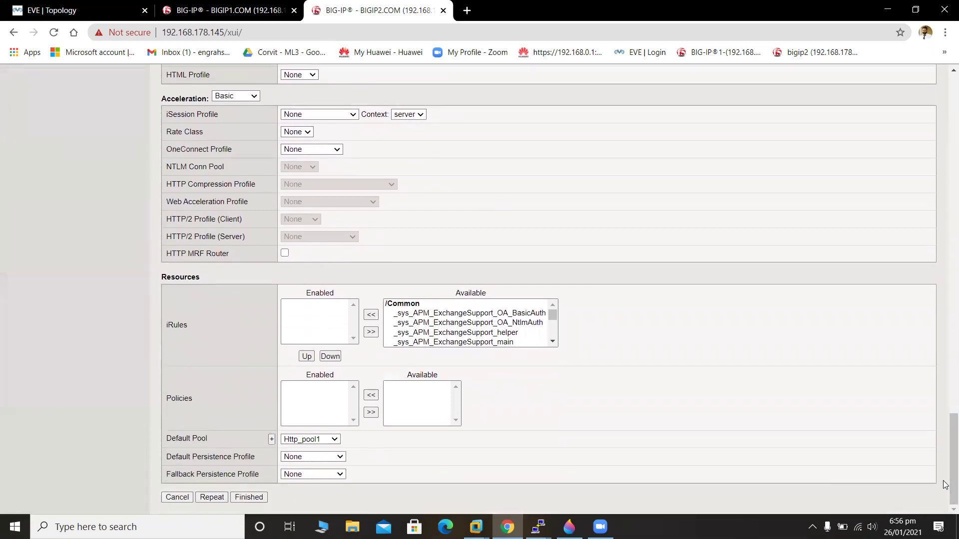
Give Vs-2 default pool Http_pool2, leaving persistence unchanged, and finish creating it.
{"action": "left_click", "coordinate": [333, 458]}
{"action": "left_click", "coordinate": [333, 457]}
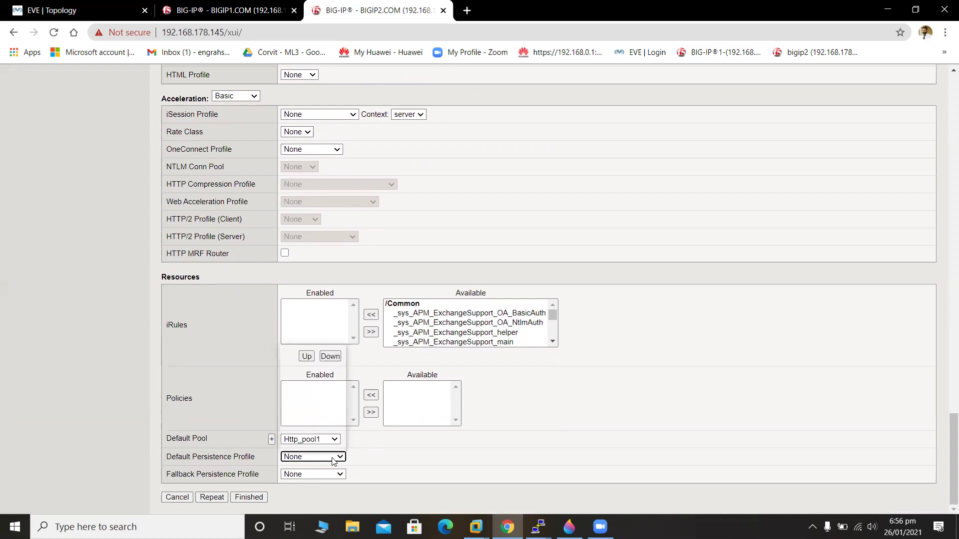
{"action": "left_click", "coordinate": [333, 457]}
{"action": "left_click", "coordinate": [333, 459]}
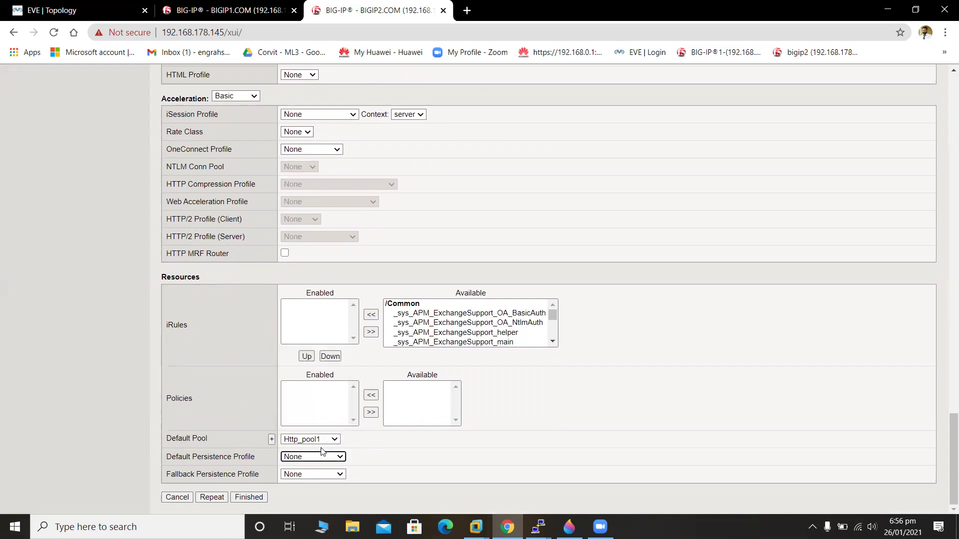
{"action": "left_click", "coordinate": [316, 441]}
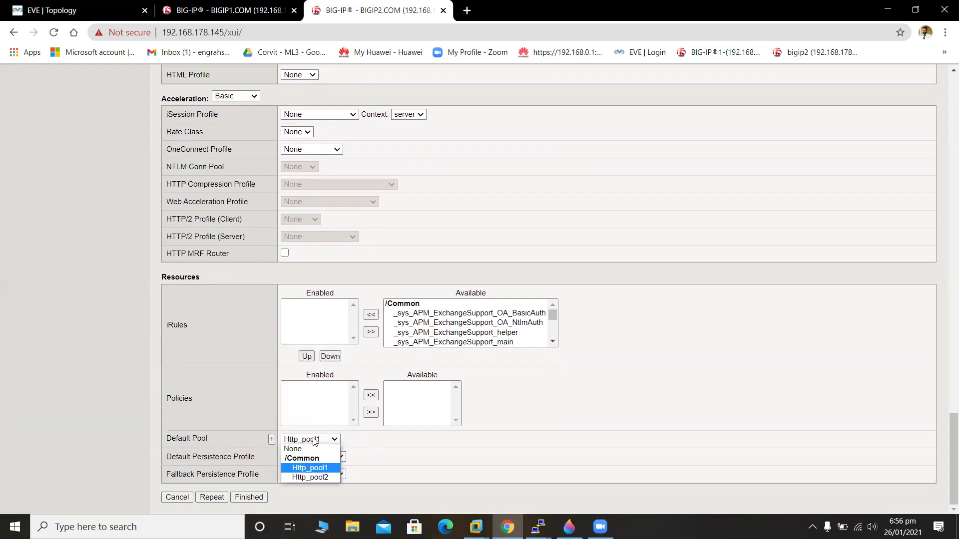
{"action": "left_click", "coordinate": [326, 478]}
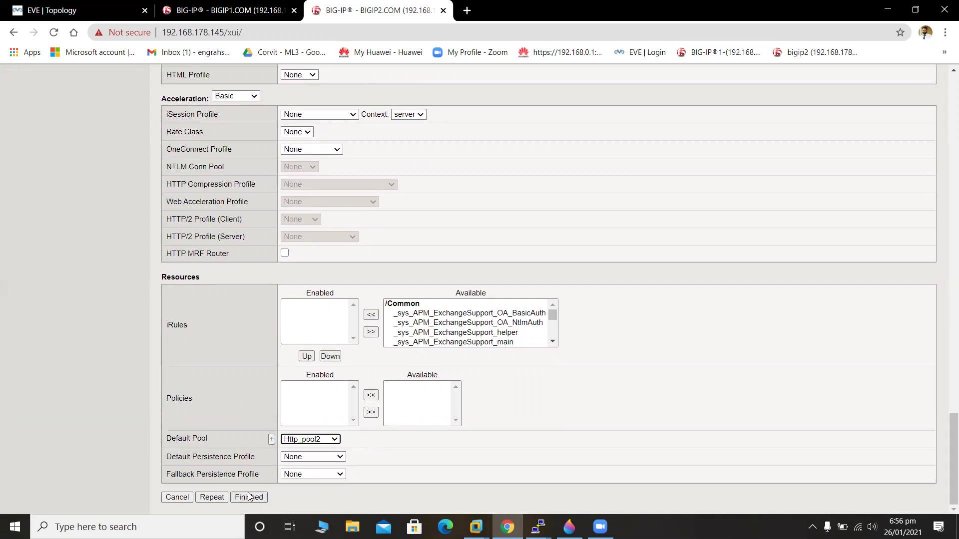
{"action": "left_click", "coordinate": [241, 498]}
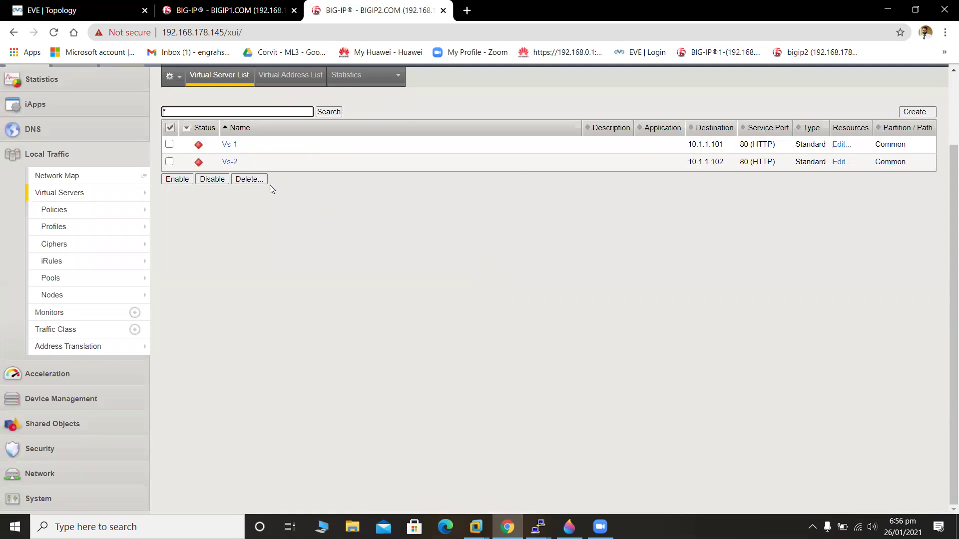
Inspect the Vs-2 virtual server details, then view the virtual address list.
{"action": "left_click", "coordinate": [229, 163]}
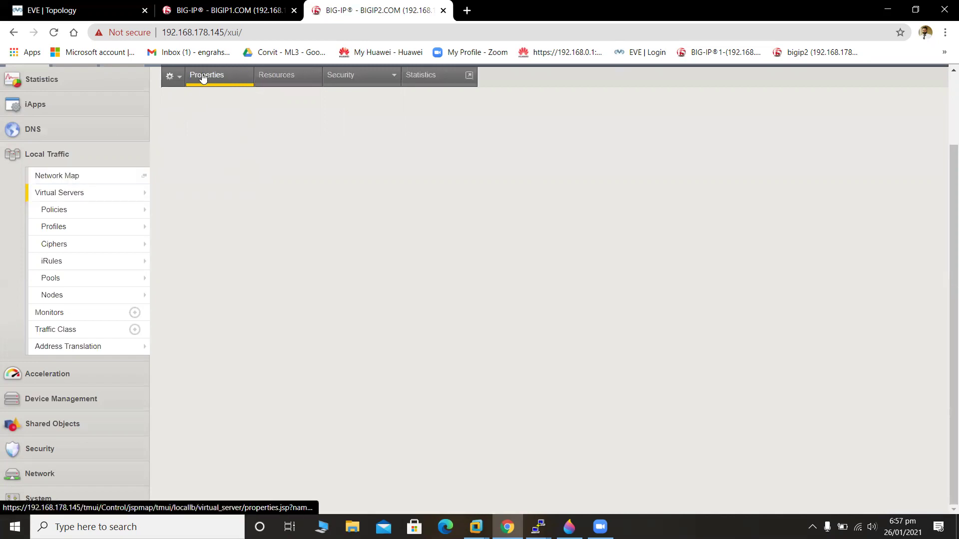
{"action": "mouse_move", "coordinate": [108, 193]}
{"action": "left_click", "coordinate": [190, 236]}
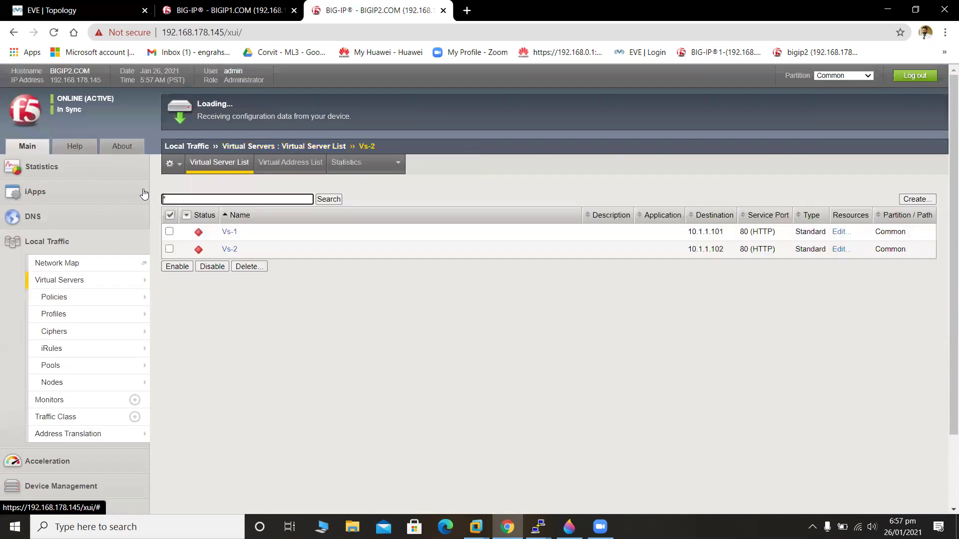
{"action": "left_click", "coordinate": [277, 167]}
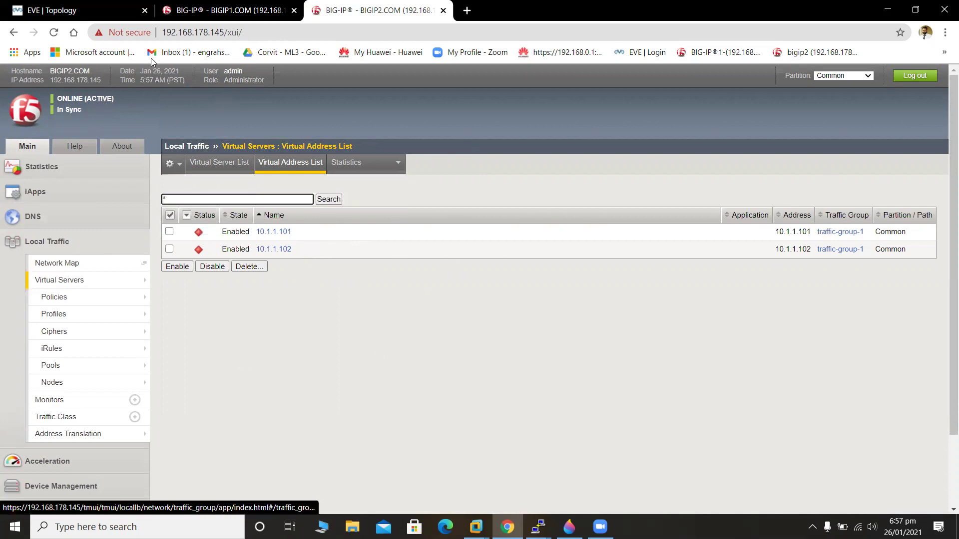
Review BIGIP1's virtual servers, pools and nodes, then check BIGIP2 and return to the EVE topology.
{"action": "left_click", "coordinate": [259, 5]}
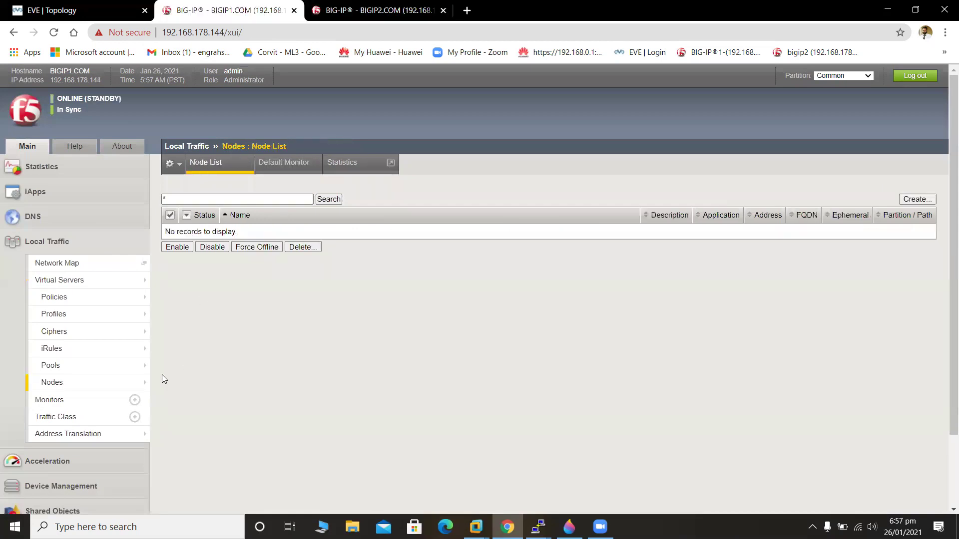
{"action": "left_click", "coordinate": [88, 281]}
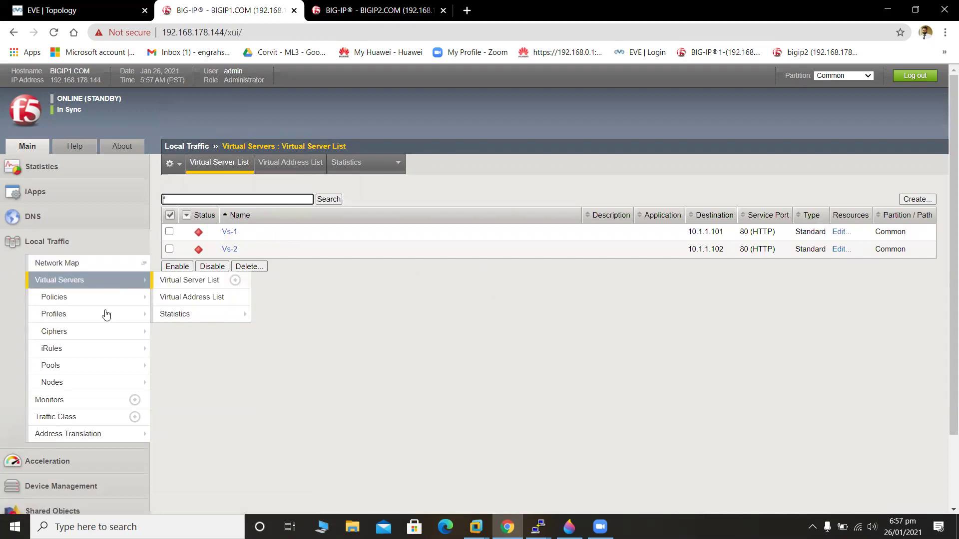
{"action": "left_click", "coordinate": [106, 372]}
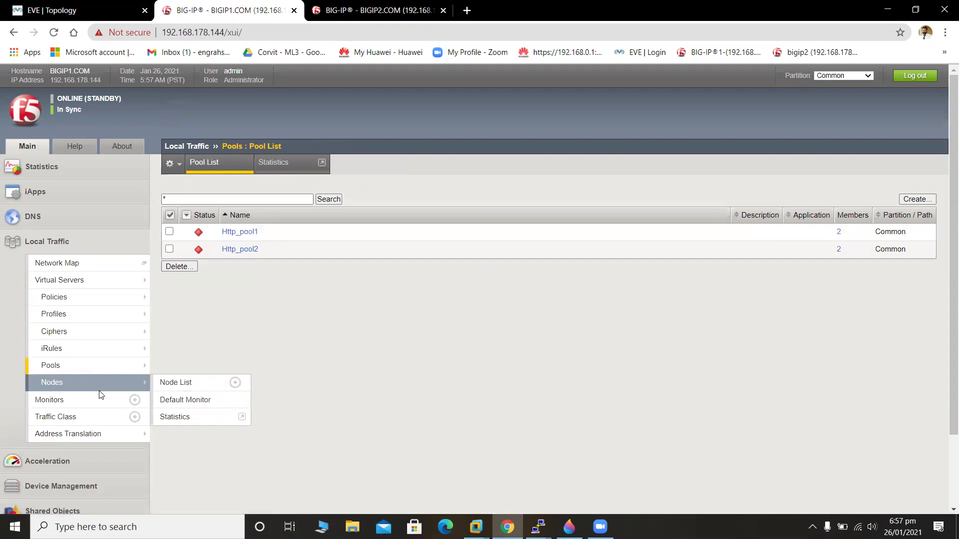
{"action": "left_click", "coordinate": [115, 371]}
{"action": "mouse_move", "coordinate": [140, 363]}
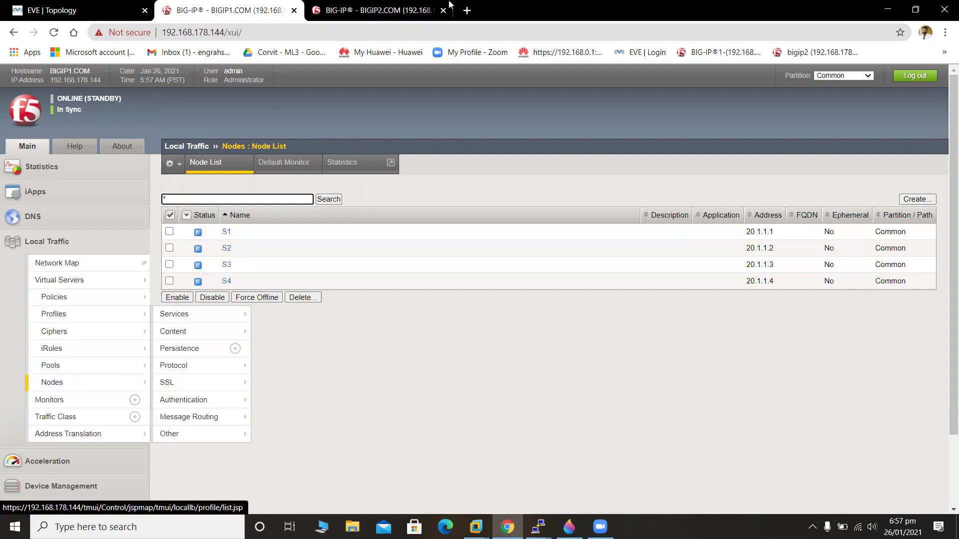
{"action": "left_click", "coordinate": [380, 10]}
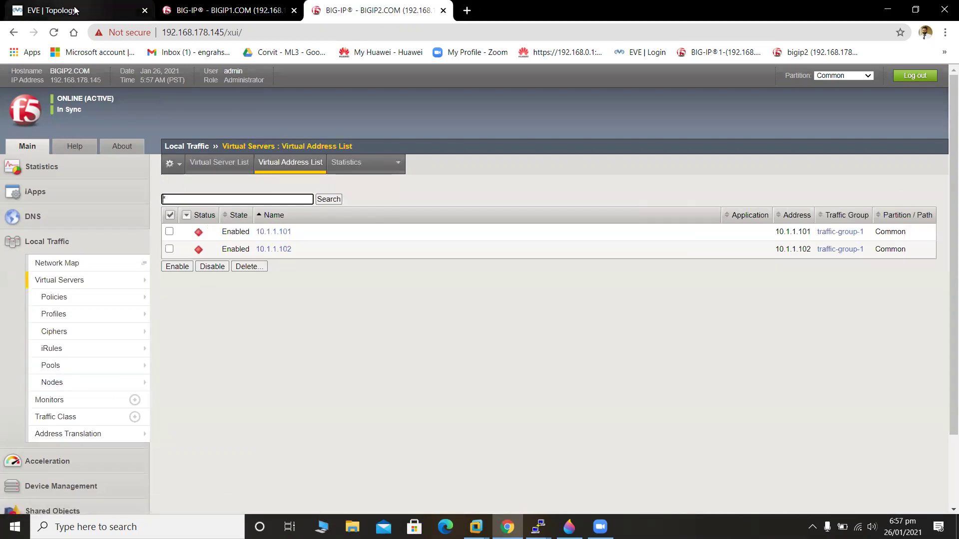
{"action": "left_click", "coordinate": [75, 10]}
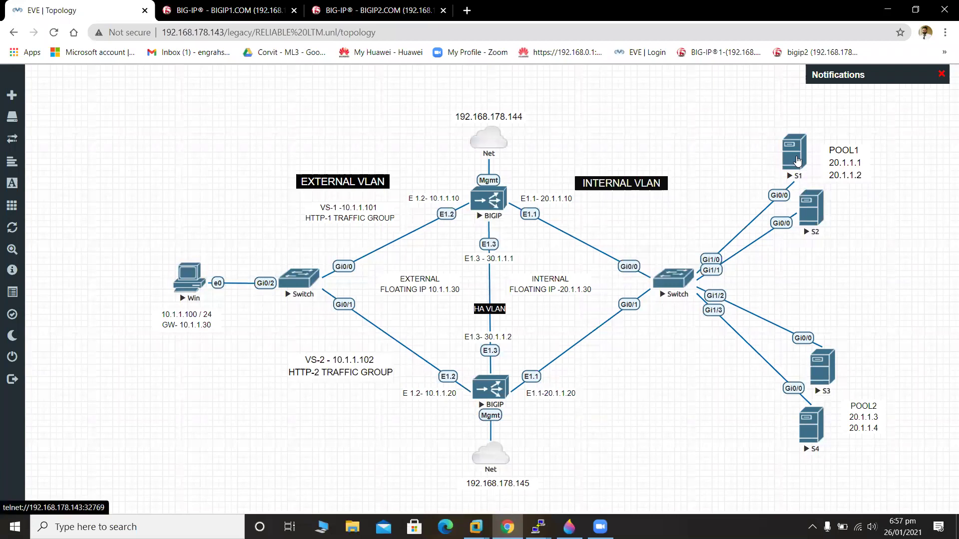
Launch telnet consoles to servers S1 and S2, minimizing each one.
{"action": "left_click", "coordinate": [797, 161]}
{"action": "left_click", "coordinate": [510, 118]}
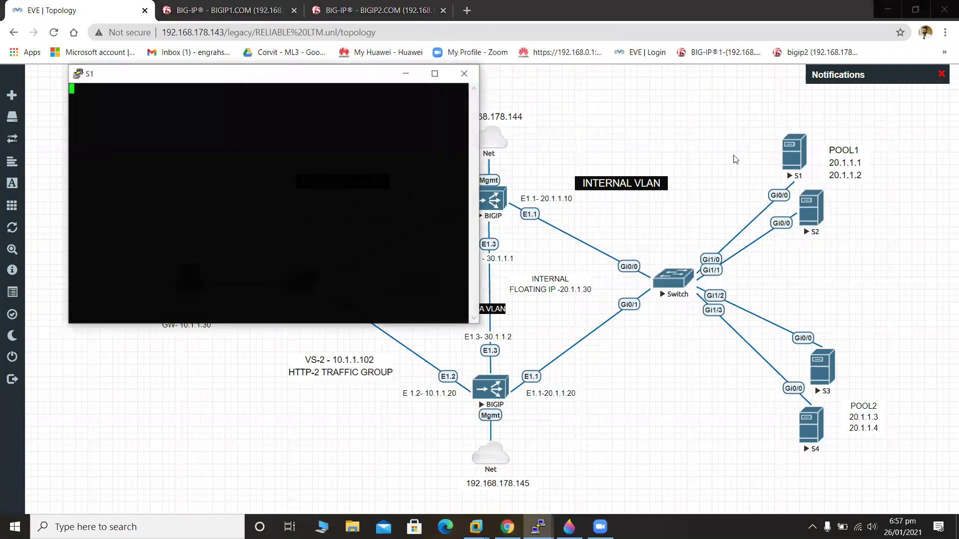
{"action": "left_click", "coordinate": [406, 73]}
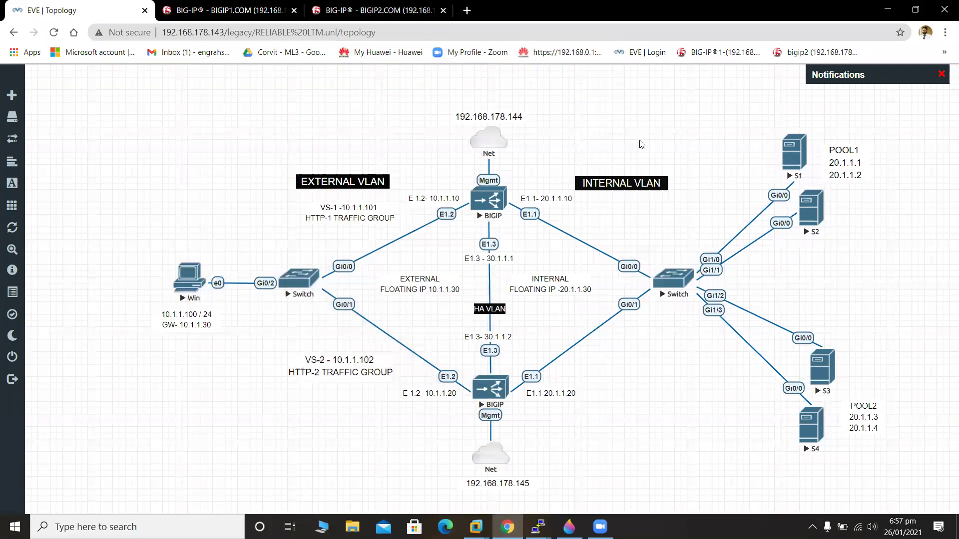
{"action": "left_click", "coordinate": [811, 220]}
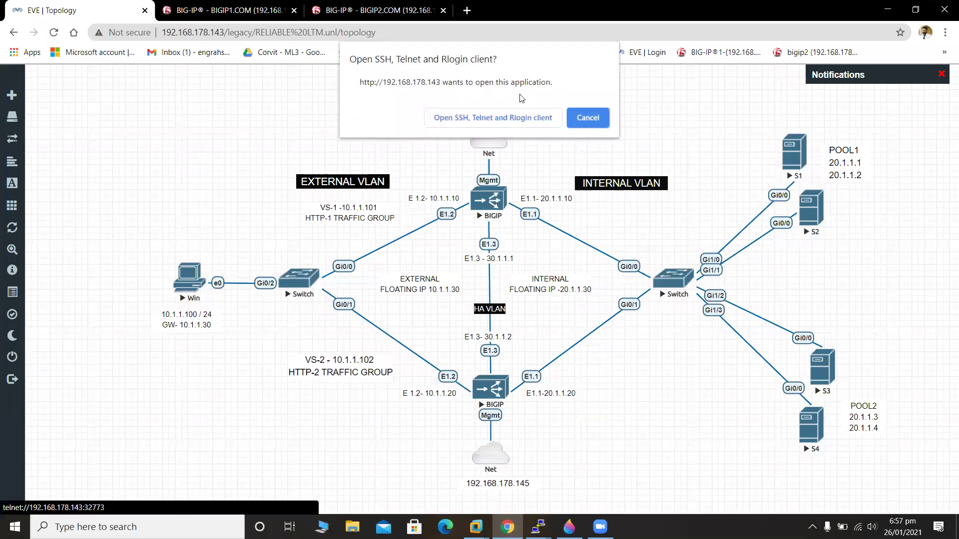
{"action": "left_click", "coordinate": [533, 120]}
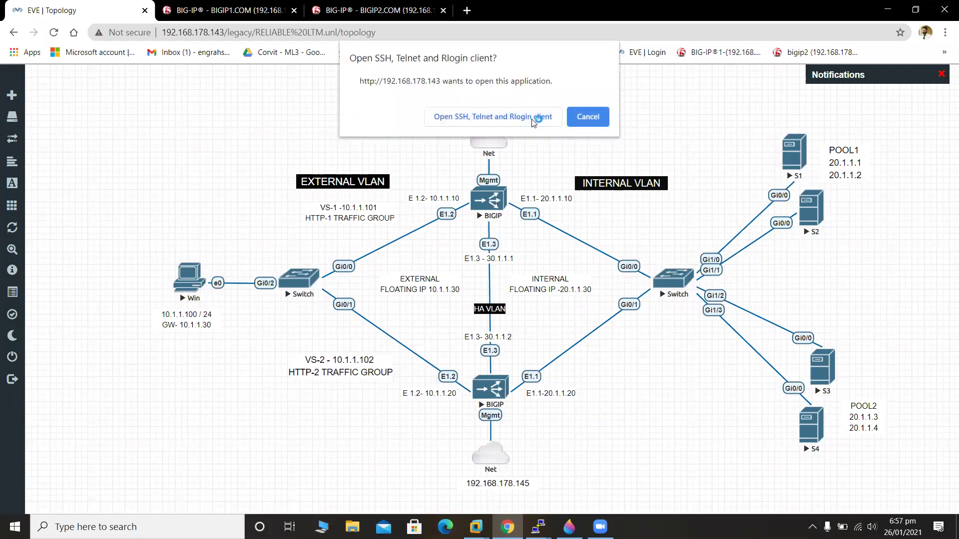
{"action": "left_click", "coordinate": [422, 93]}
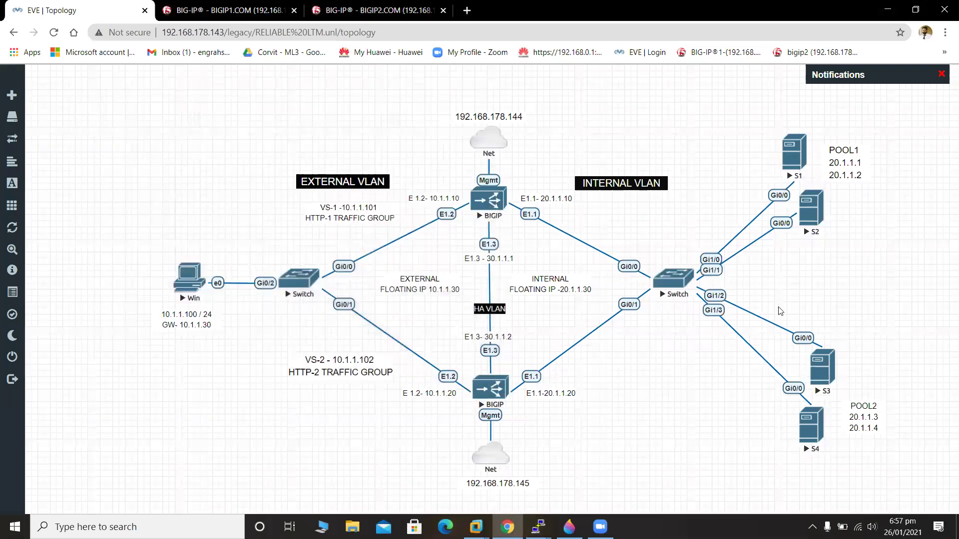
Launch telnet consoles to servers S3 and S4, then bring the S1 console forward.
{"action": "left_click", "coordinate": [819, 369]}
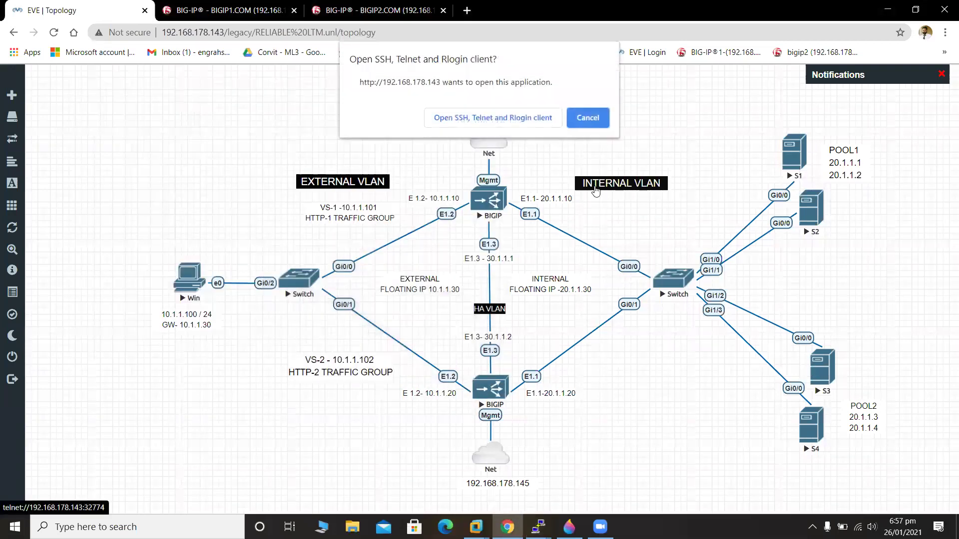
{"action": "left_click", "coordinate": [547, 119]}
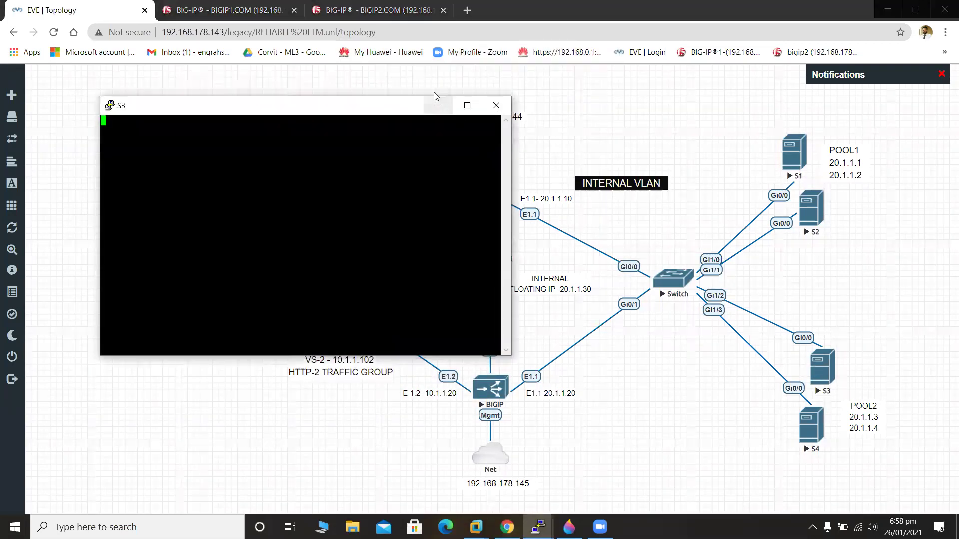
{"action": "left_click", "coordinate": [438, 105]}
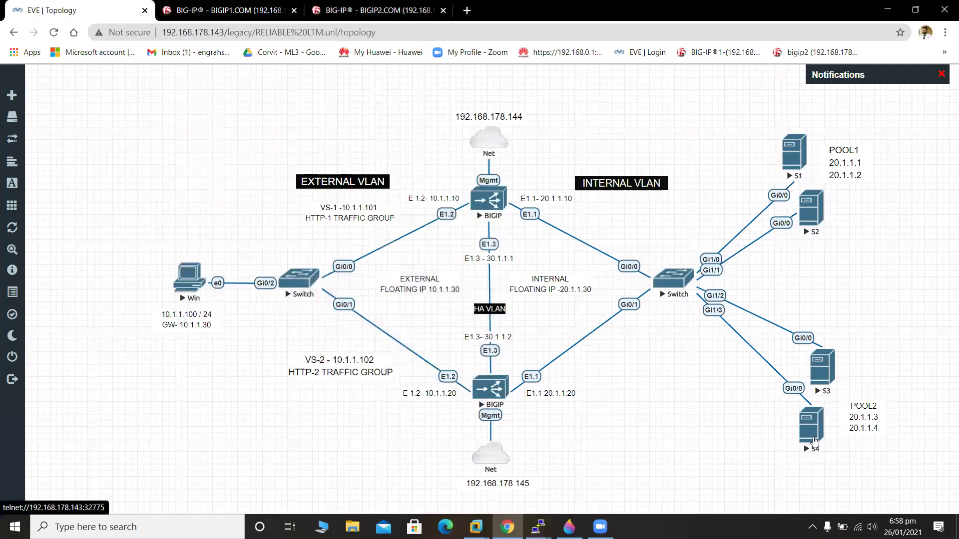
{"action": "left_click", "coordinate": [811, 438]}
{"action": "left_click", "coordinate": [546, 119]}
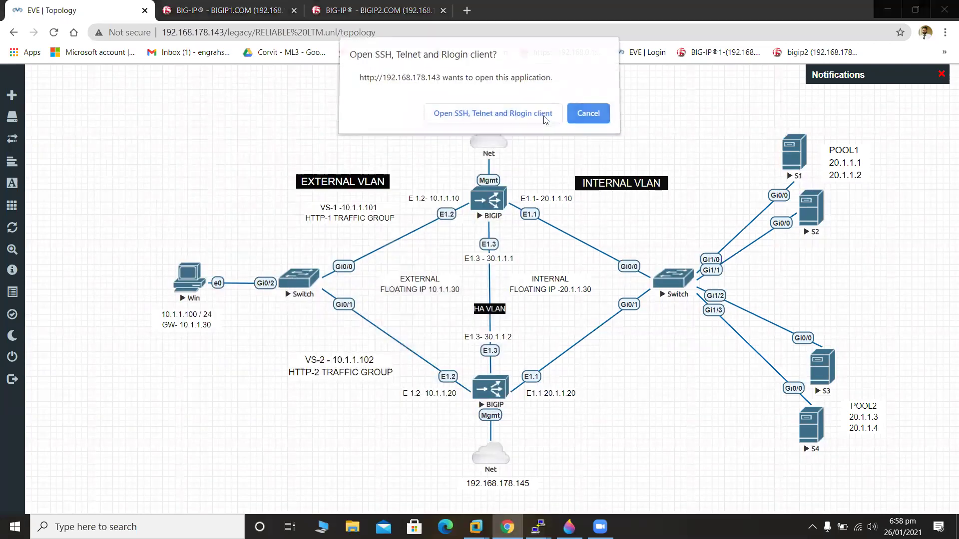
{"action": "left_click", "coordinate": [581, 60]}
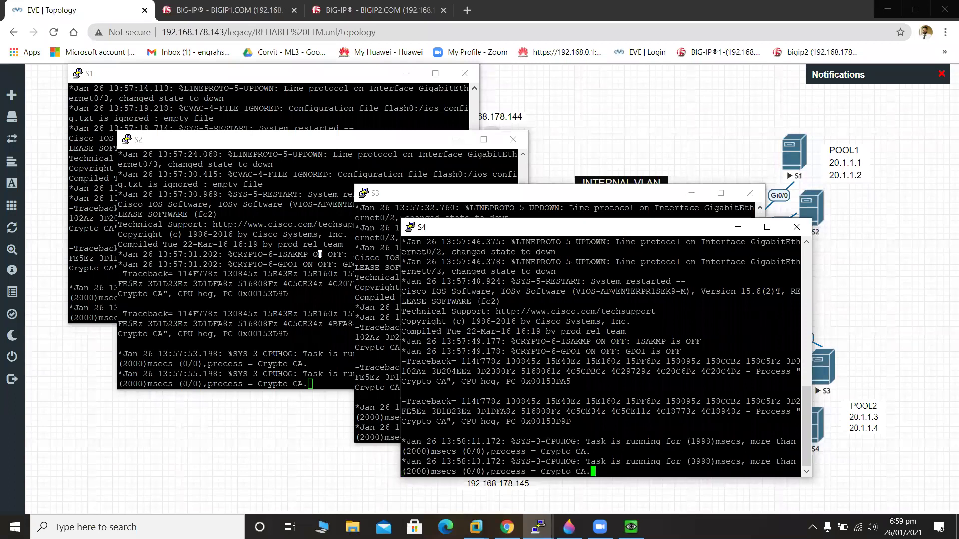
{"action": "left_click", "coordinate": [111, 135]}
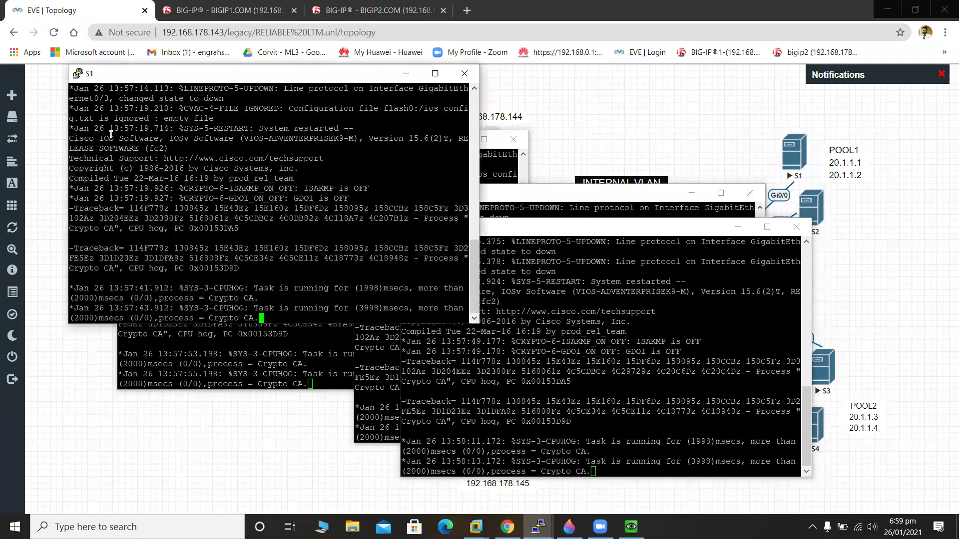
Enter privileged and global configuration mode on the router and set hostname S1.
{"action": "key", "text": "Return"}
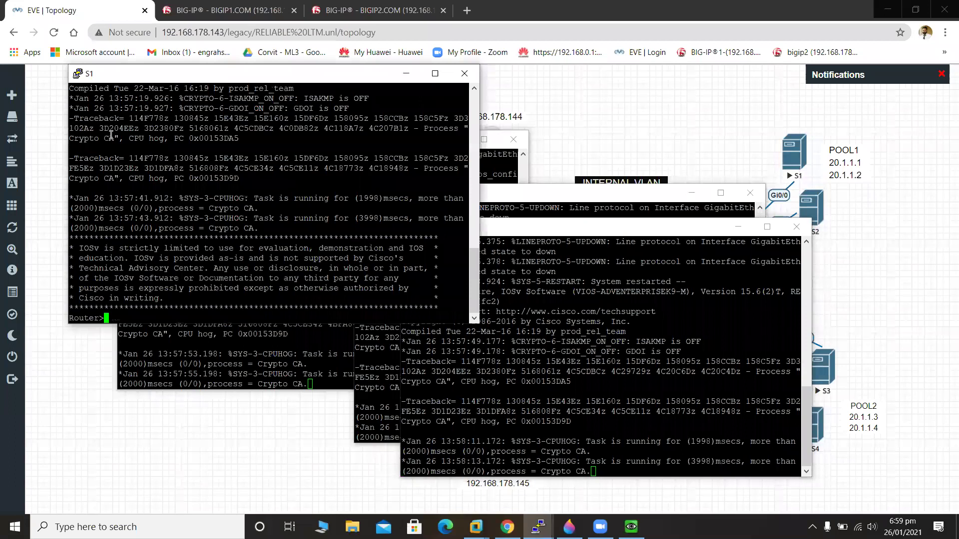
{"action": "key", "text": "Return"}
{"action": "key", "text": "Return"}
{"action": "key", "text": "Return"}
{"action": "type", "text": "en"}
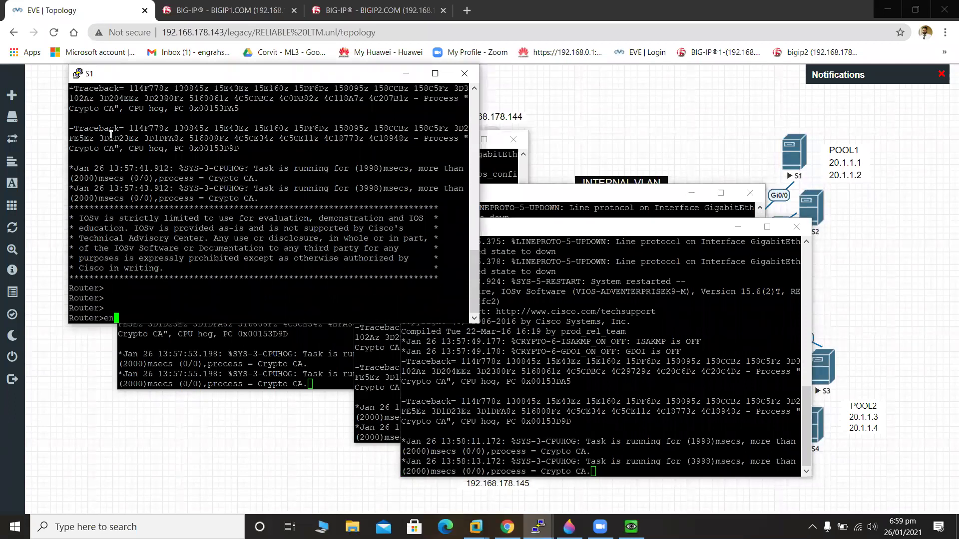
{"action": "key", "text": "Return"}
{"action": "type", "text": "config"}
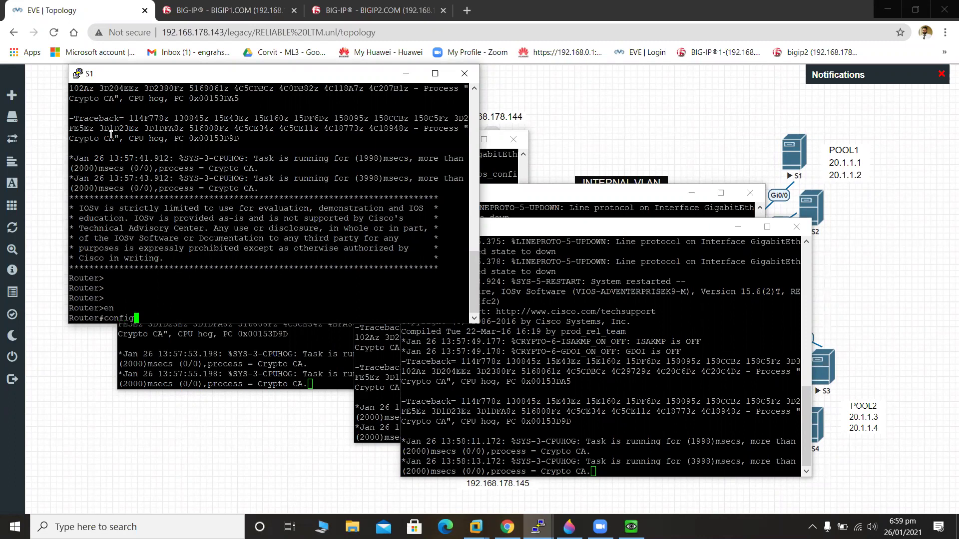
{"action": "type", "text": " t"}
{"action": "key", "text": "Return"}
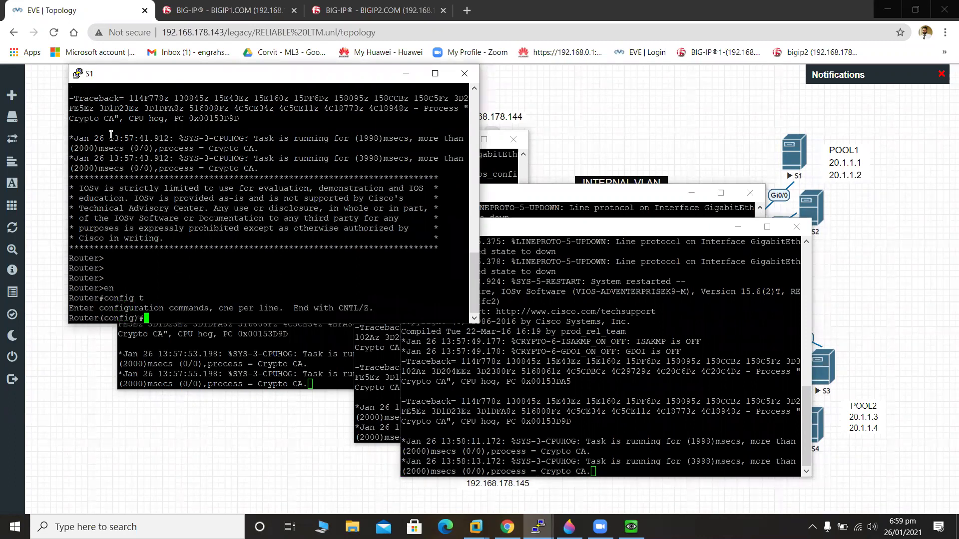
{"action": "type", "text": "hos"}
{"action": "type", "text": "t"}
{"action": "key", "text": "Tab"}
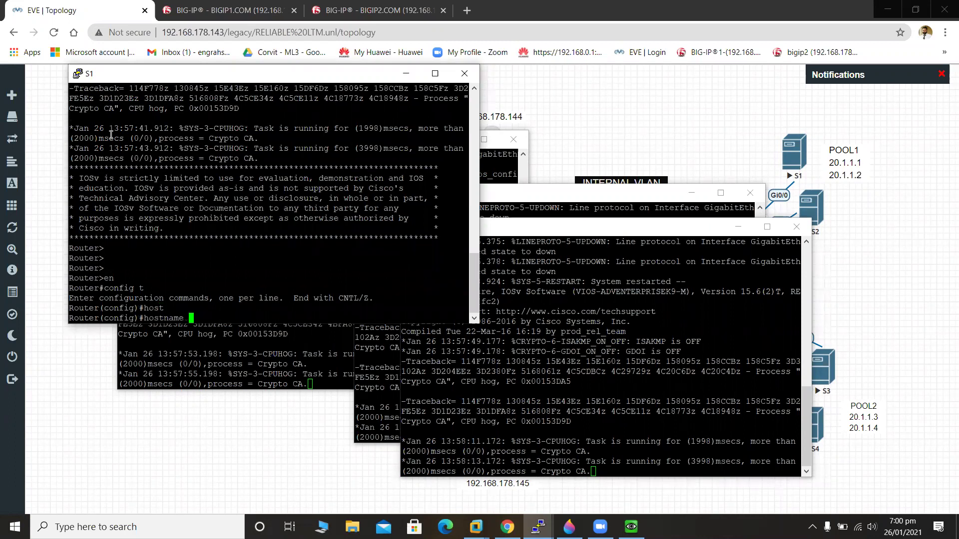
{"action": "type", "text": "S"}
{"action": "type", "text": "!"}
{"action": "key", "text": "Return"}
Enable the HTTP server with 'ip http server' and set an enable password on S1.
{"action": "type", "text": "ip server h"}
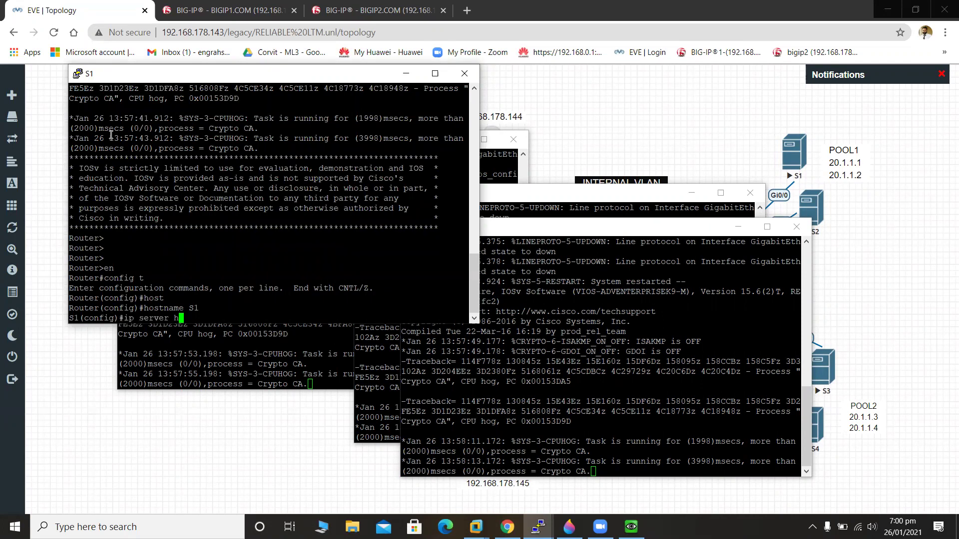
{"action": "type", "text": "ttp"}
{"action": "key", "text": "Return"}
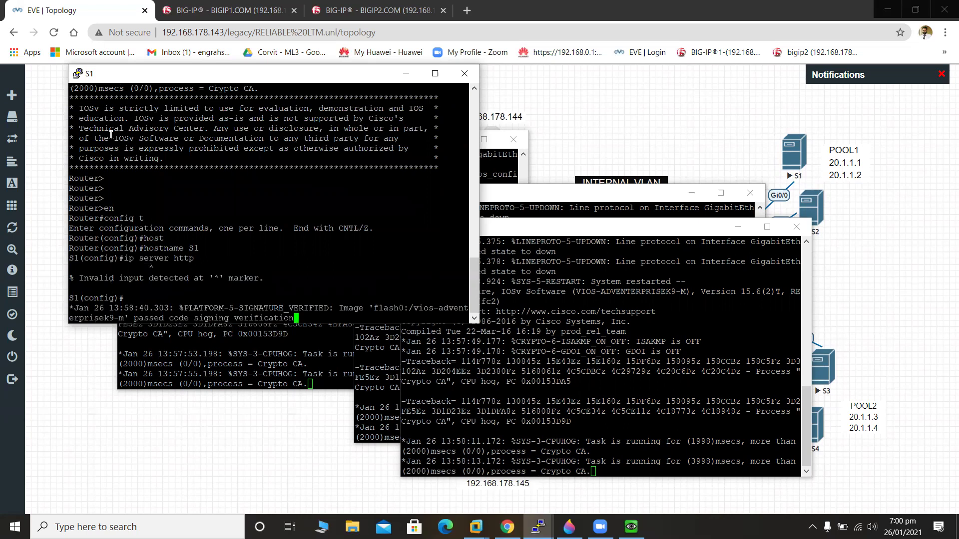
{"action": "key", "text": "Return"}
{"action": "key", "text": "Return"}
{"action": "key", "text": "Return"}
{"action": "key", "text": "Return"}
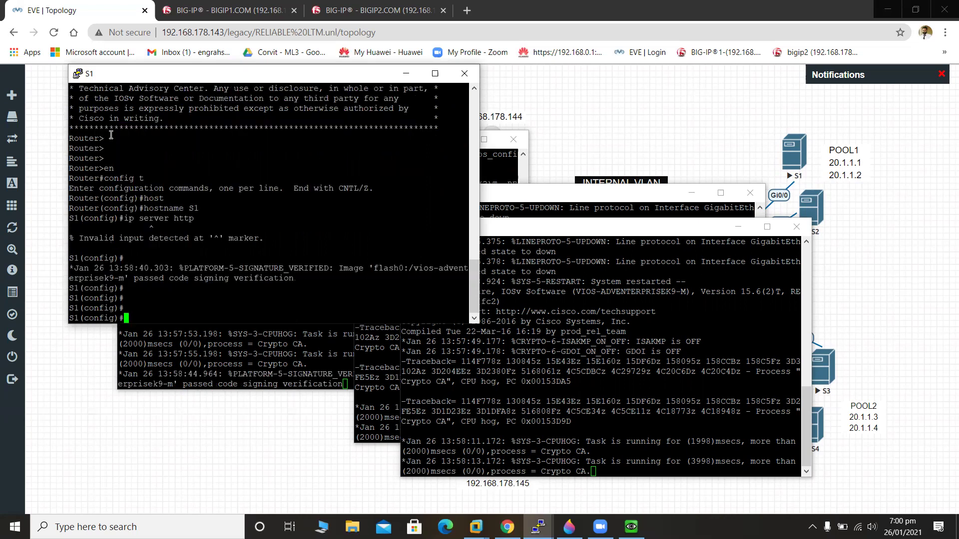
{"action": "type", "text": "ip http server"}
{"action": "key", "text": "Return"}
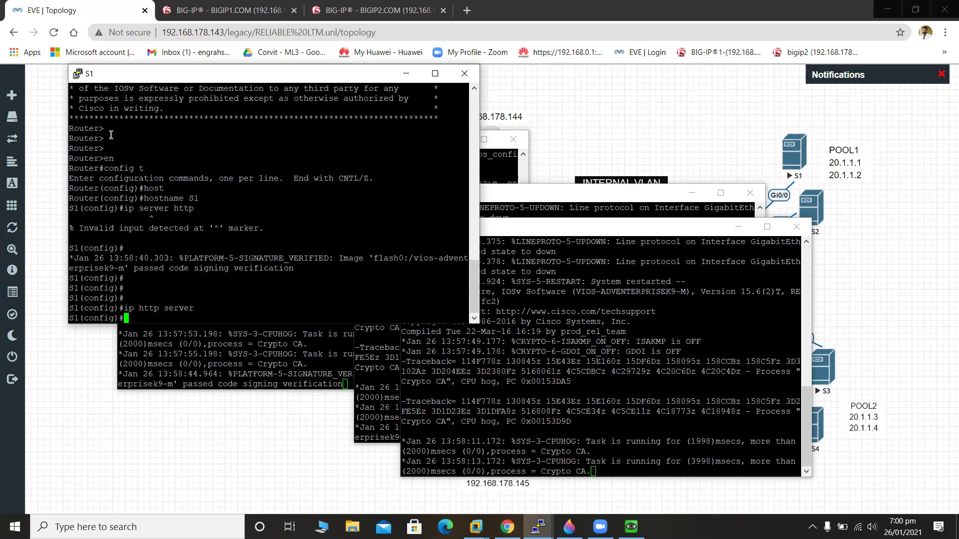
{"action": "type", "text": "ena"}
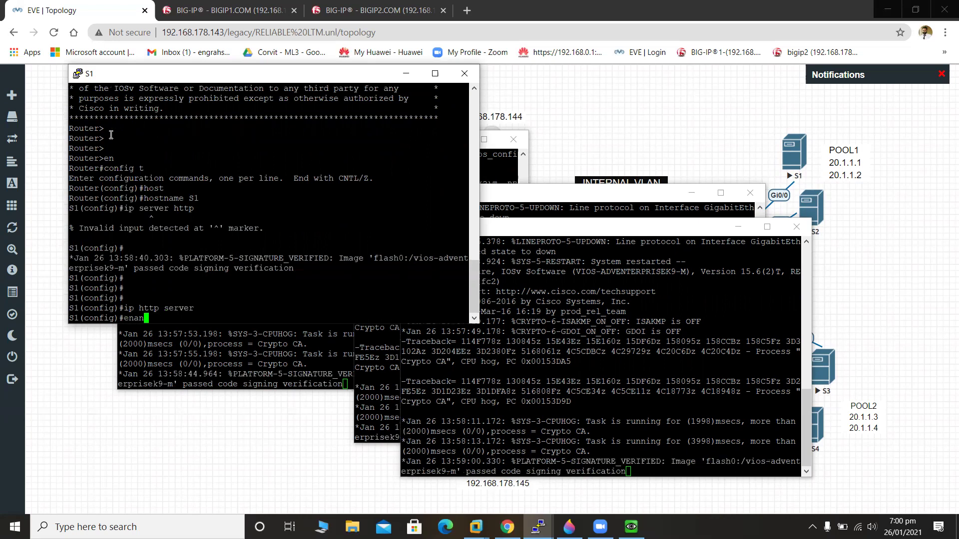
{"action": "type", "text": "bkl"}
{"action": "key", "text": "BackSpace"}
{"action": "key", "text": "BackSpace"}
{"action": "type", "text": "le password cisco"}
{"action": "key", "text": "Return"}
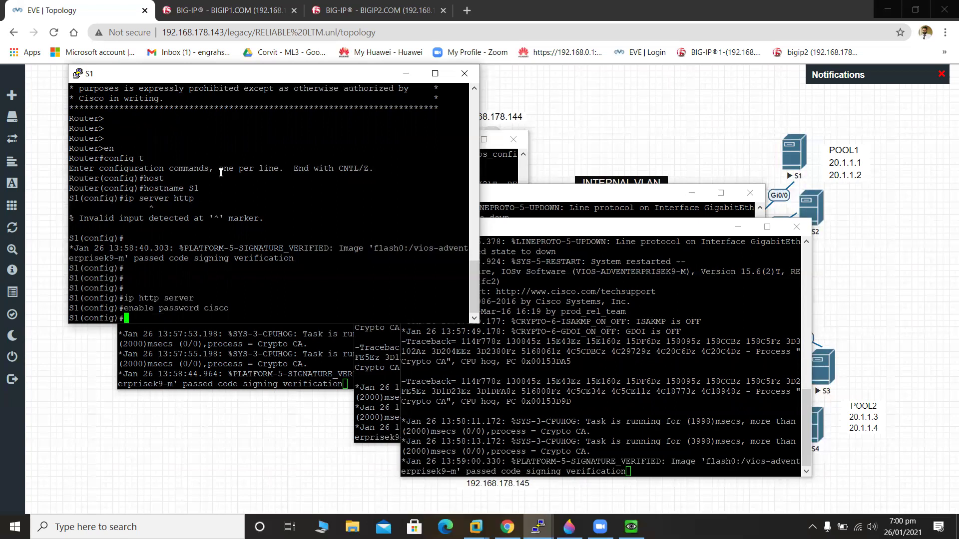
Exit configuration mode, save S1's running configuration with wr, and minimize its console.
{"action": "key", "text": "Return"}
{"action": "key", "text": "Return"}
{"action": "key", "text": "Return"}
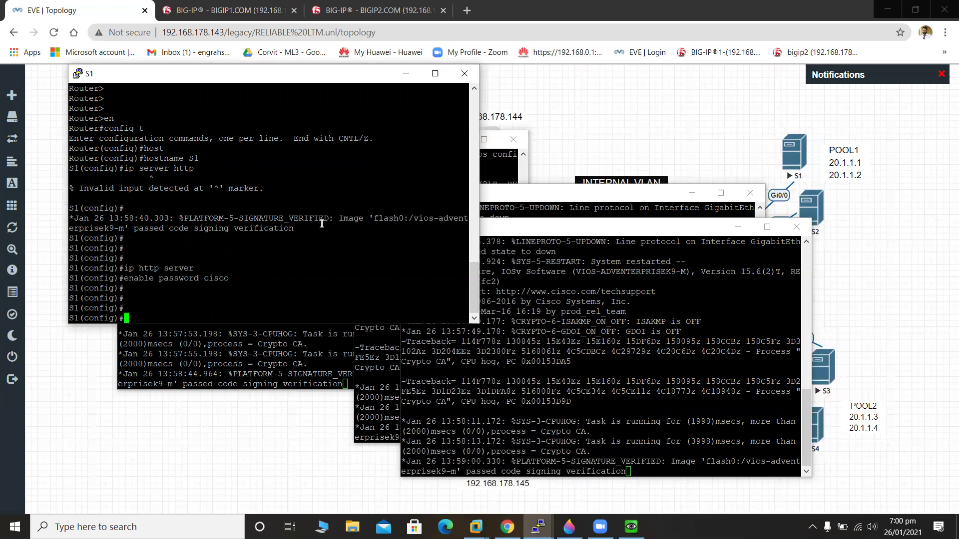
{"action": "key", "text": "ctrl+z"}
{"action": "type", "text": "wr"}
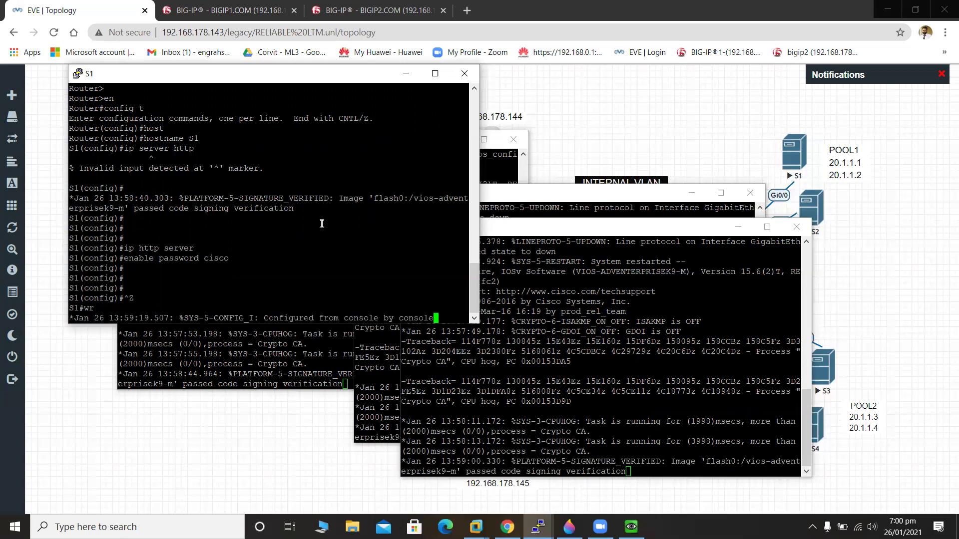
{"action": "key", "text": "Return"}
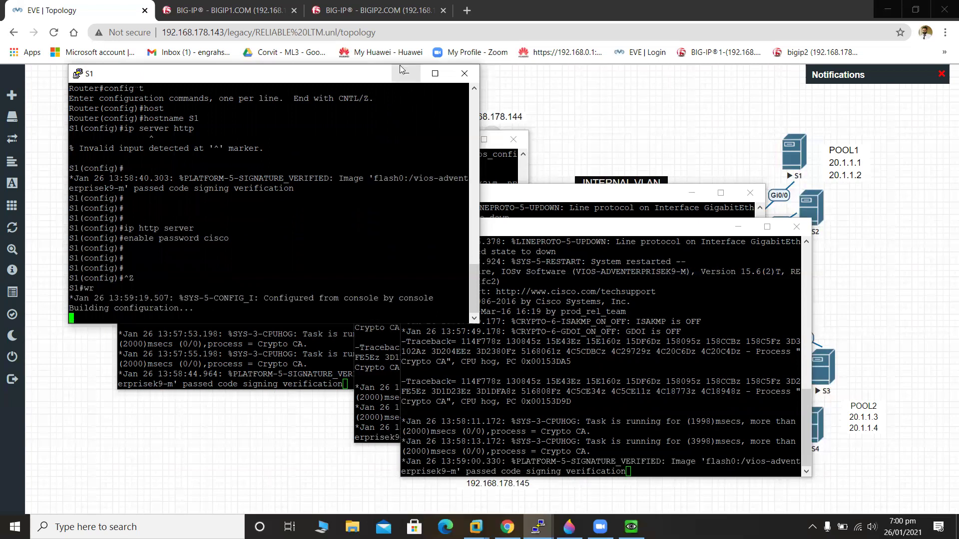
{"action": "left_click", "coordinate": [405, 73]}
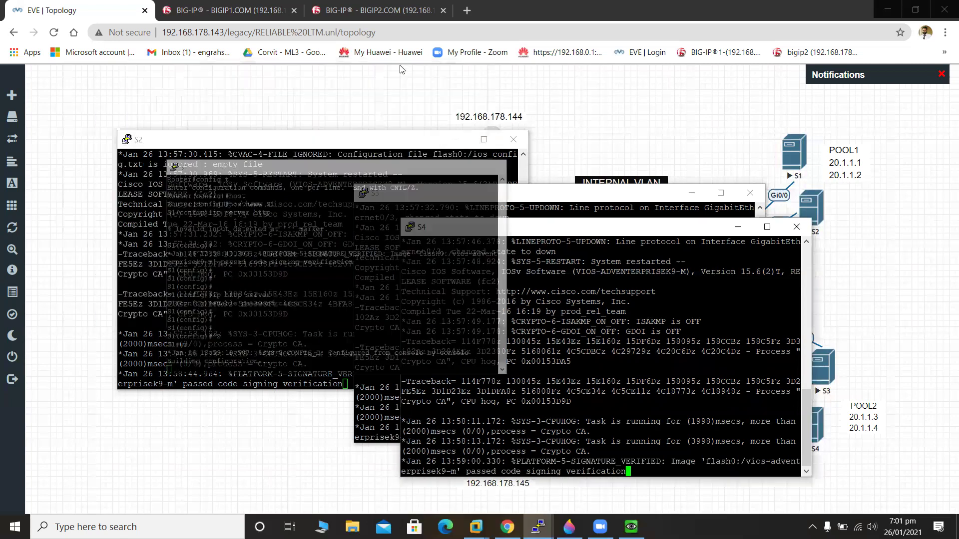
Bring the S1 console forward and check its interfaces with 'sh ip int brief'.
{"action": "left_click", "coordinate": [288, 244]}
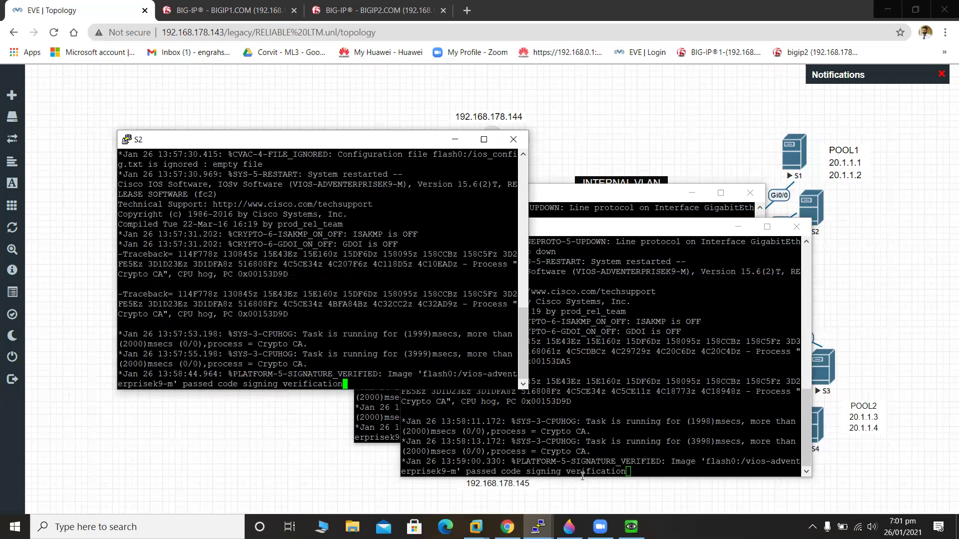
{"action": "mouse_move", "coordinate": [600, 527]}
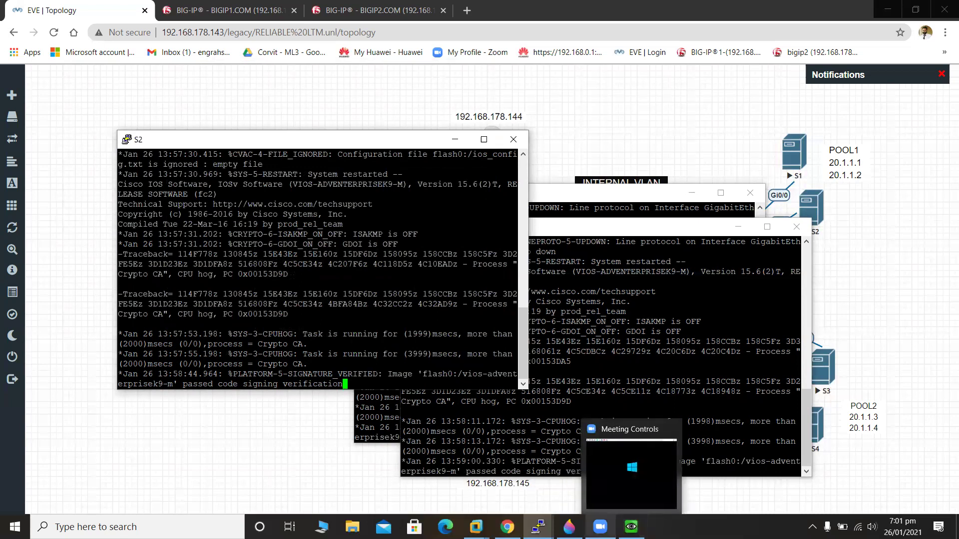
{"action": "mouse_move", "coordinate": [569, 527]}
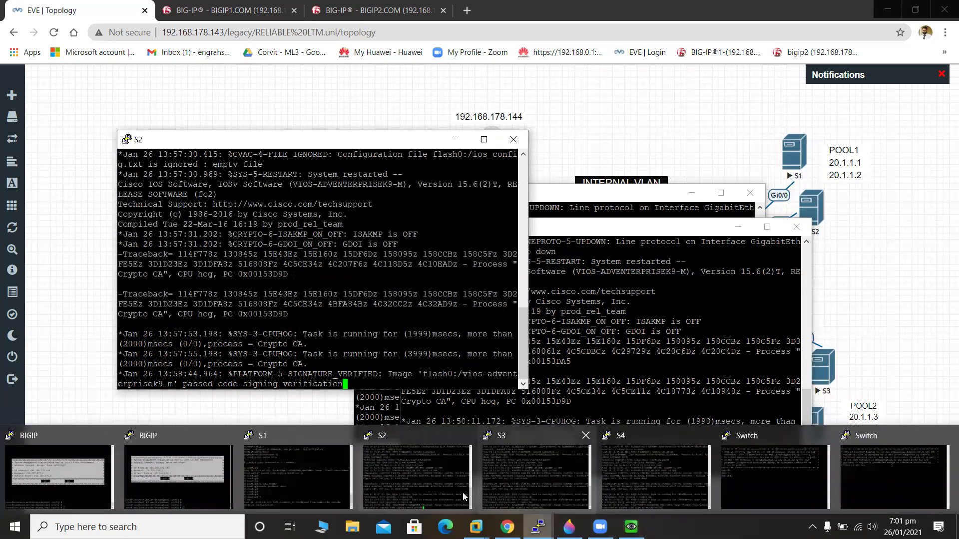
{"action": "left_click", "coordinate": [290, 464]}
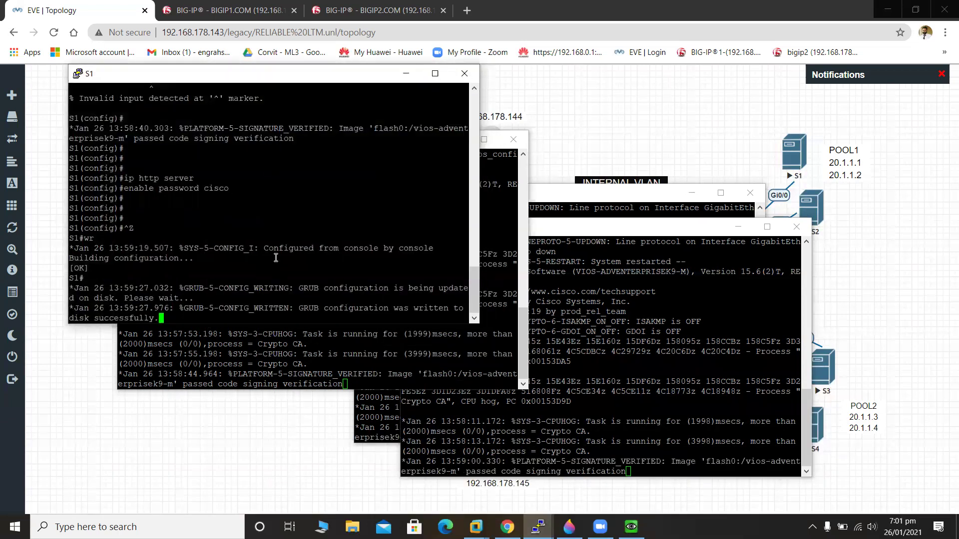
{"action": "key", "text": "Return"}
{"action": "key", "text": "Return"}
{"action": "type", "text": "s"}
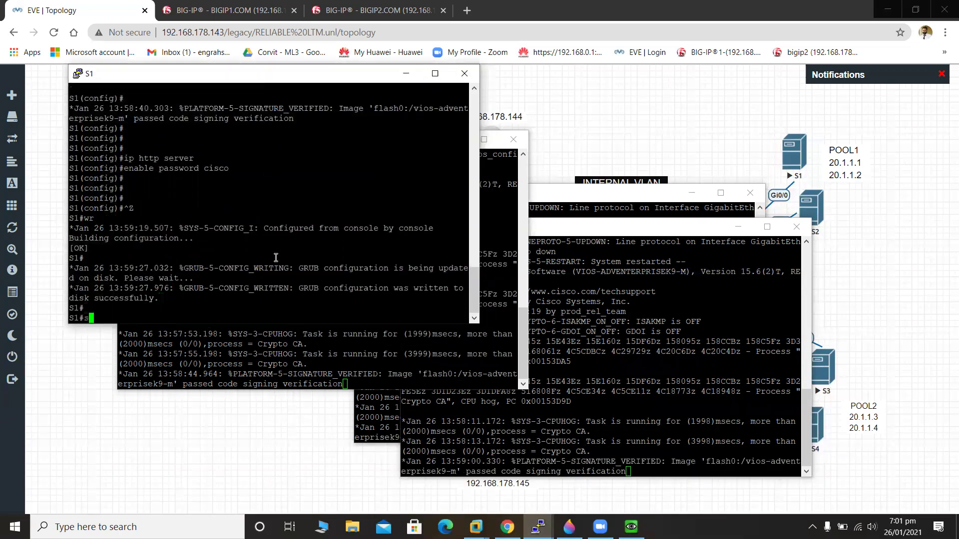
{"action": "type", "text": "h ip int brief"}
{"action": "key", "text": "Return"}
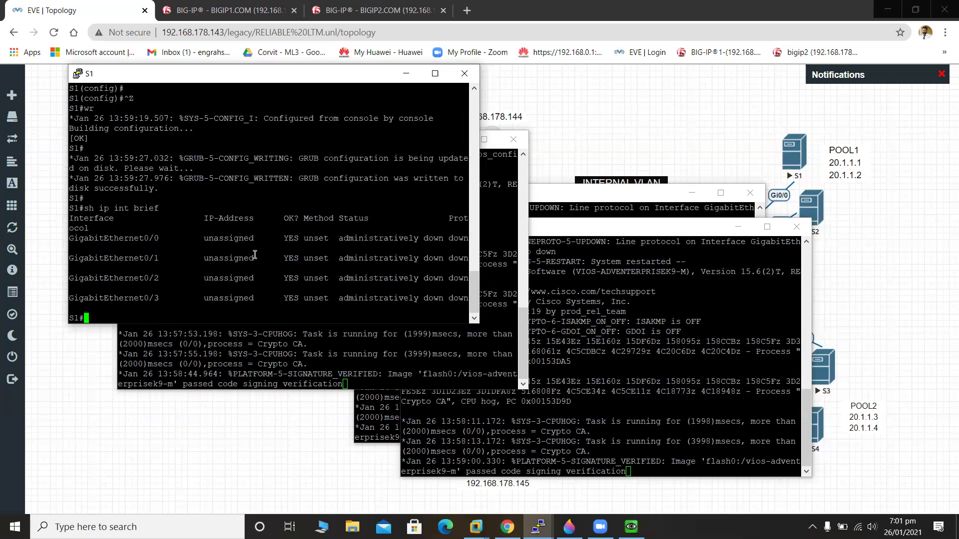
Assign 20.1.1.1 255.255.255.0 to S1's GigabitEthernet0/0 interface.
{"action": "type", "text": "conf t"}
{"action": "key", "text": "Return"}
{"action": "type", "text": "int "}
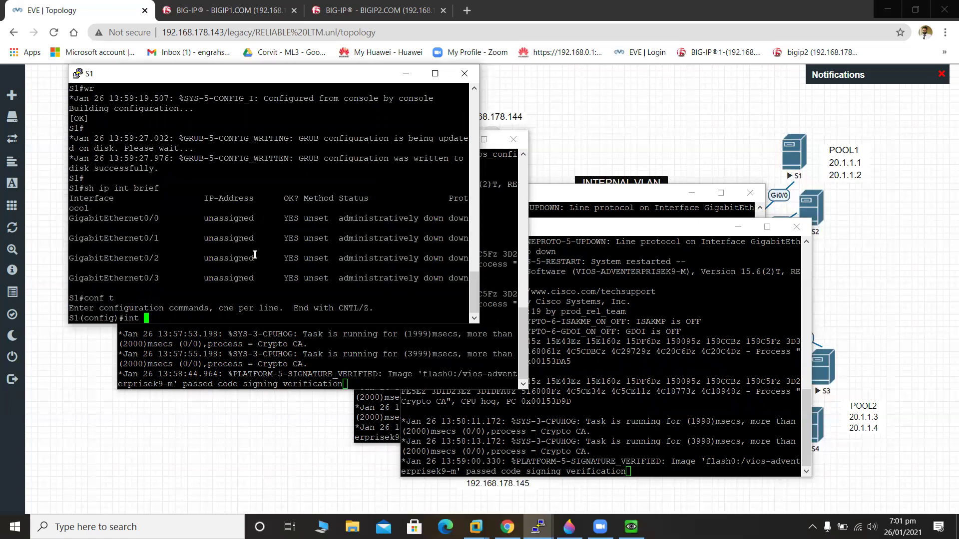
{"action": "type", "text": "gg"}
{"action": "key", "text": "BackSpace"}
{"action": "type", "text": "i"}
{"action": "key", "text": "Tab"}
{"action": "type", "text": "0/0"}
{"action": "key", "text": "Return"}
{"action": "type", "text": "i"}
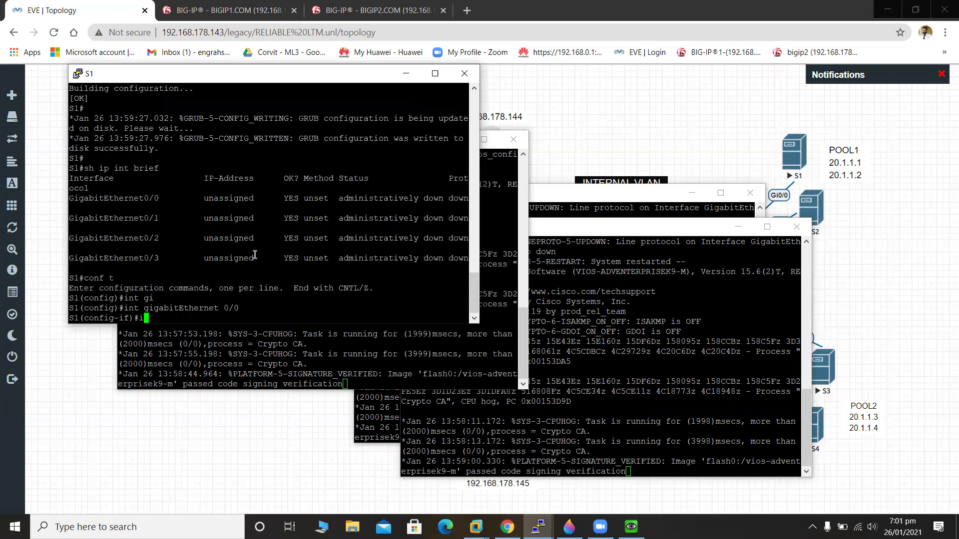
{"action": "type", "text": "p ad"}
{"action": "type", "text": "d  20.1."}
{"action": "type", "text": "1.1 255"}
{"action": "type", "text": ".255.2"}
{"action": "type", "text": "55.255.0"}
{"action": "key", "text": "Return"}
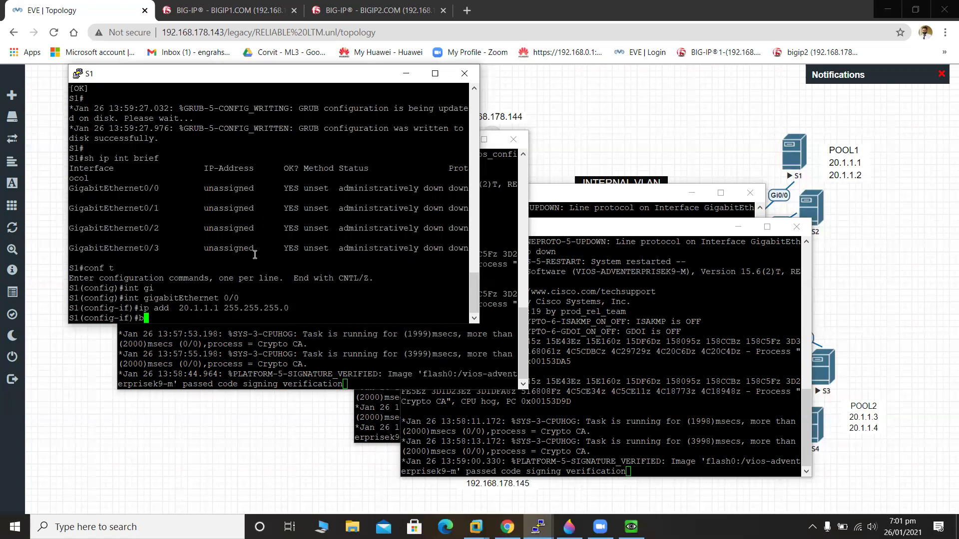
Bring GigabitEthernet0/0 up with no shutdown, save S1's configuration, and hide its console.
{"action": "type", "text": "no as"}
{"action": "key", "text": "BackSpace"}
{"action": "key", "text": "BackSpace"}
{"action": "type", "text": "sh"}
{"action": "key", "text": "Return"}
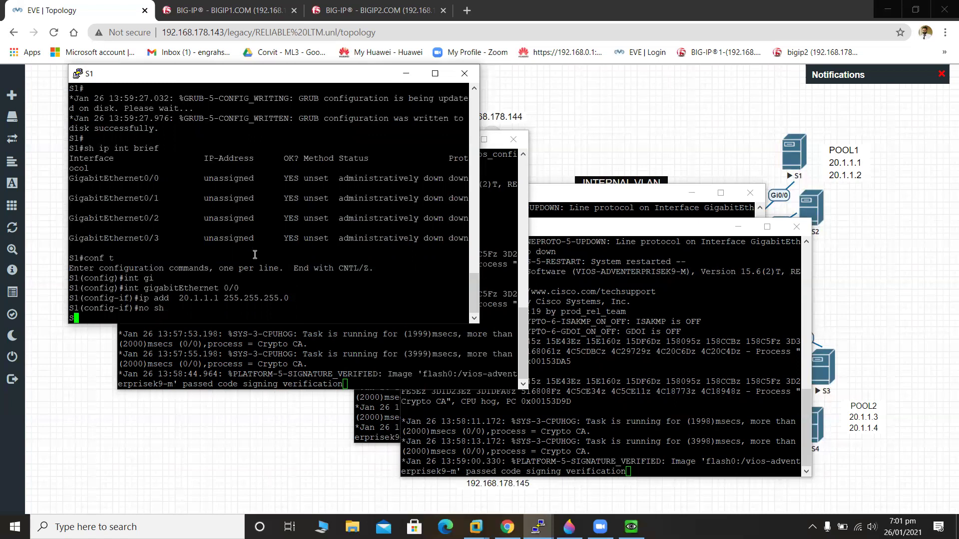
{"action": "key", "text": "ctrl+z"}
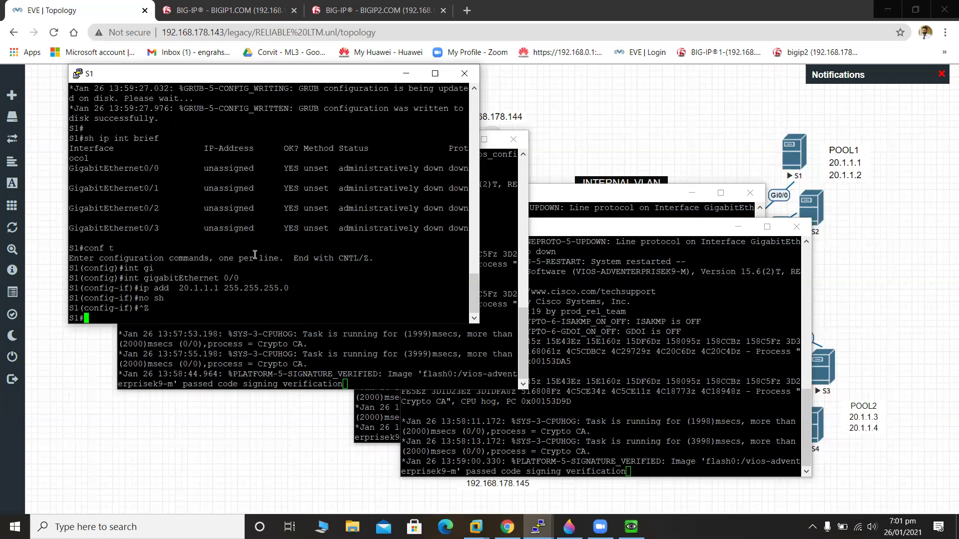
{"action": "type", "text": "wr"}
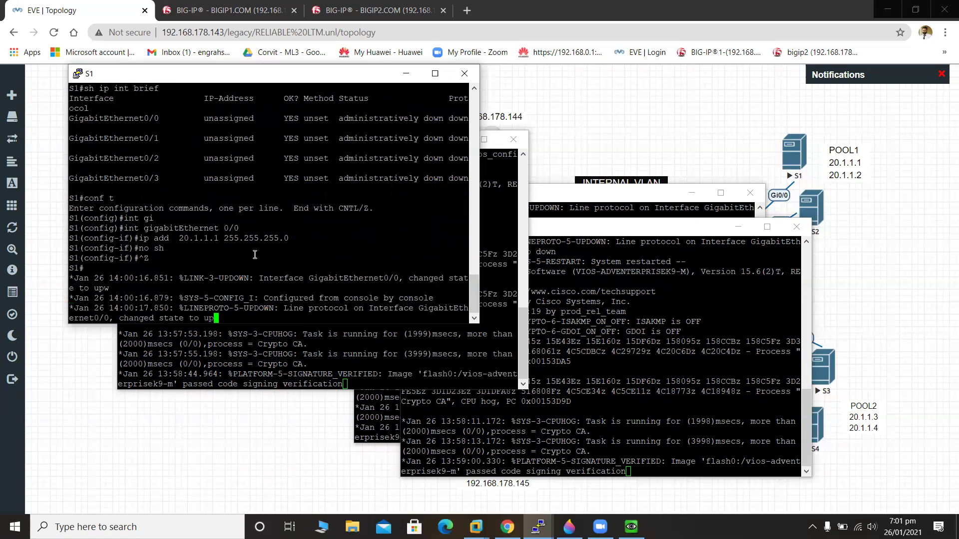
{"action": "key", "text": "Return"}
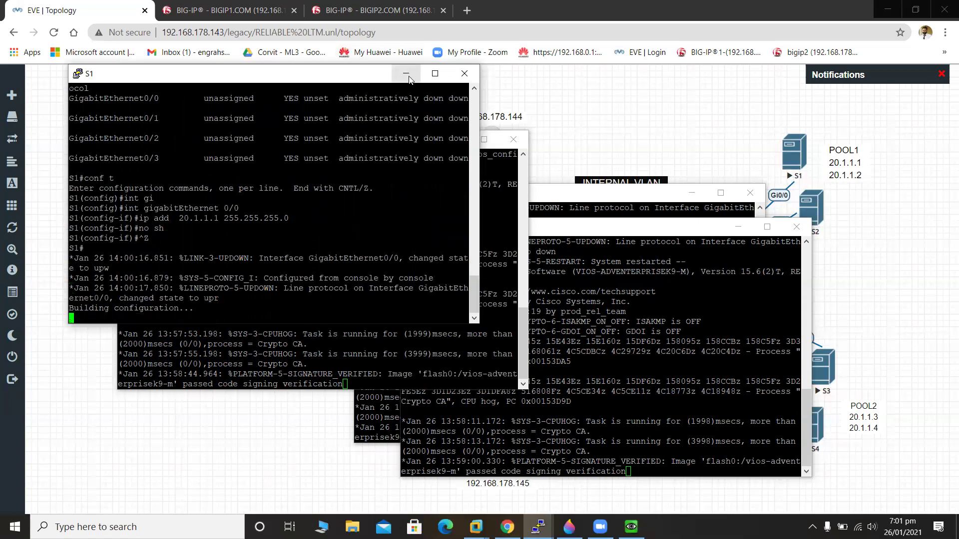
{"action": "left_click", "coordinate": [406, 73]}
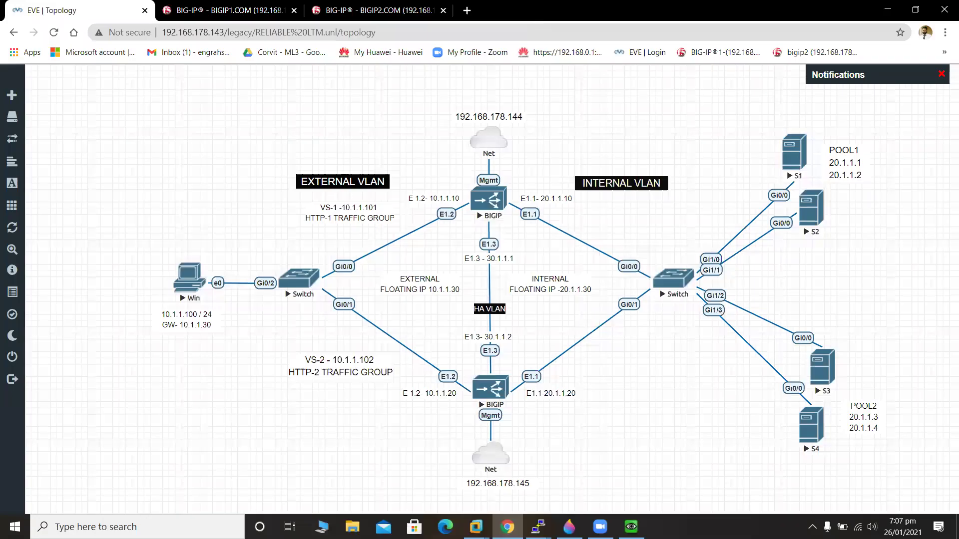
{"action": "mouse_move", "coordinate": [539, 526]}
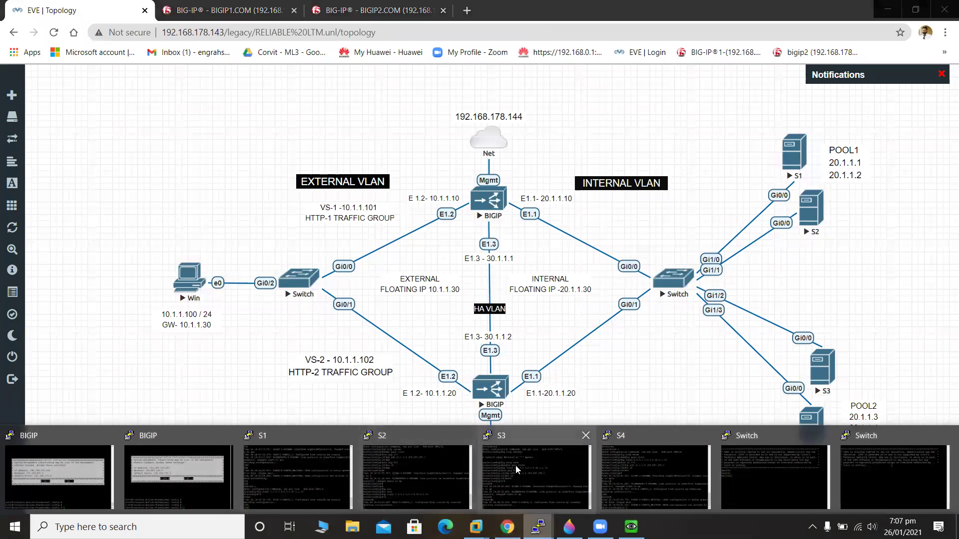
{"action": "left_click", "coordinate": [319, 460]}
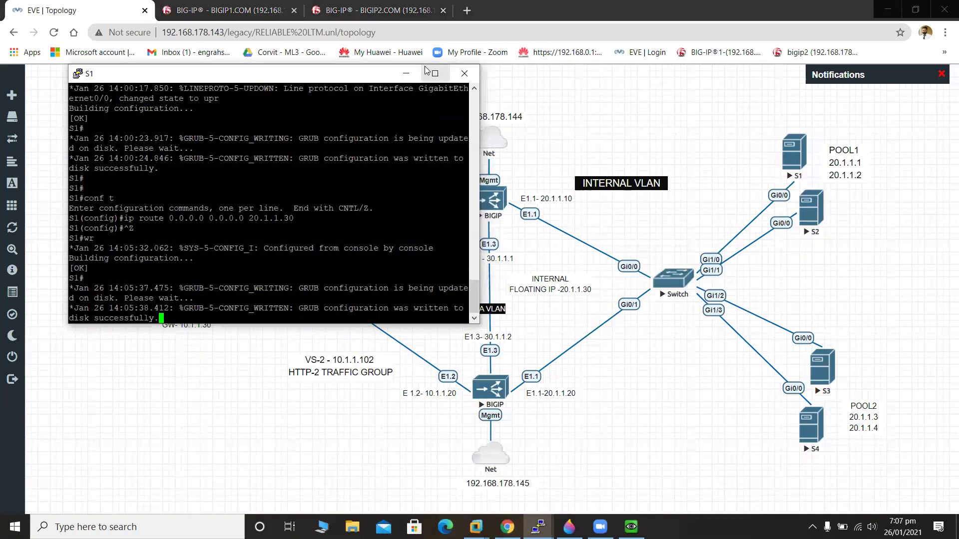
{"action": "left_click", "coordinate": [407, 74]}
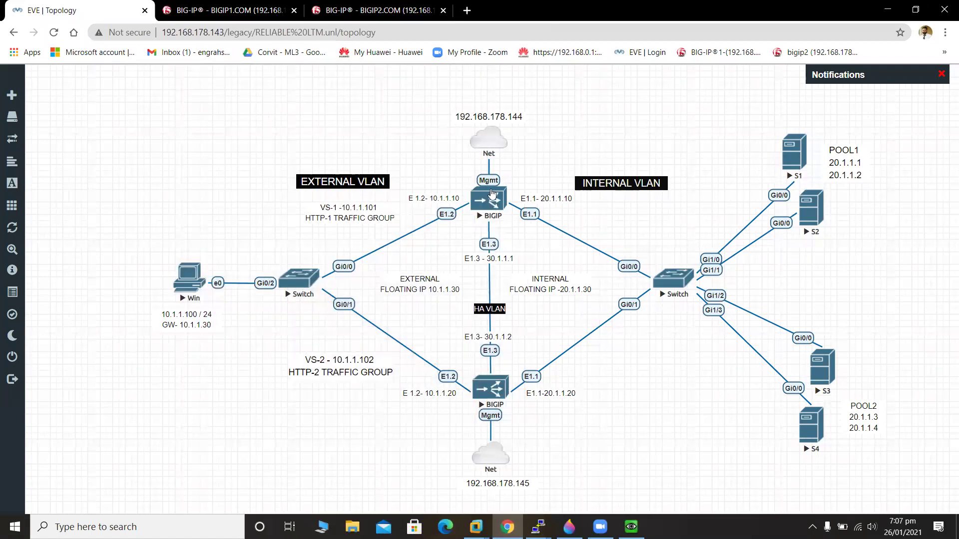
On BIGIP2, review the pool, virtual server and node lists, then reload the page.
{"action": "left_click", "coordinate": [205, 15]}
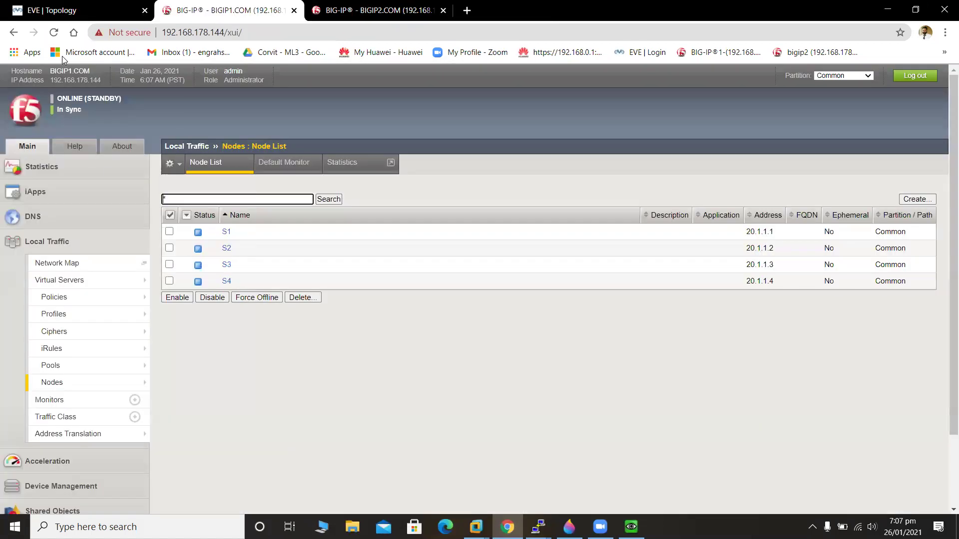
{"action": "left_click", "coordinate": [347, 12]}
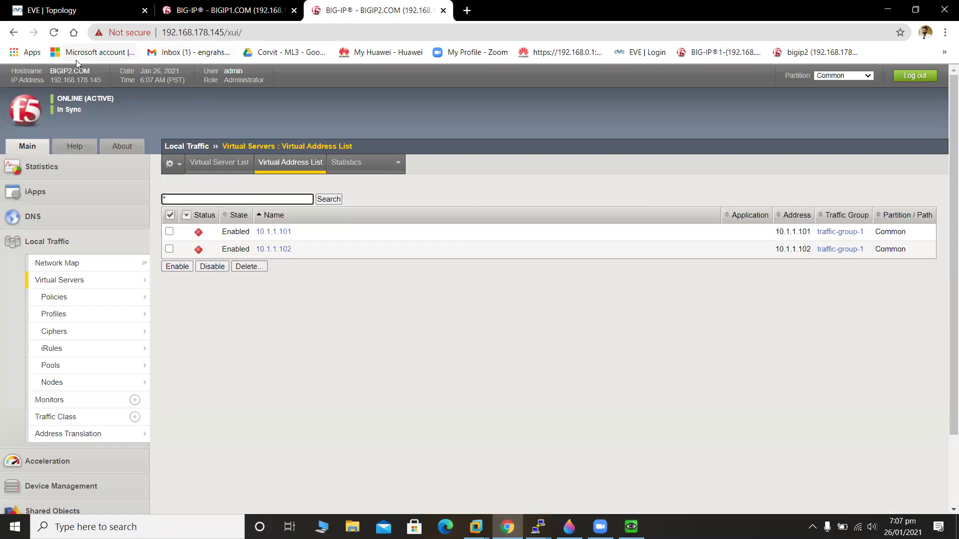
{"action": "mouse_move", "coordinate": [73, 278]}
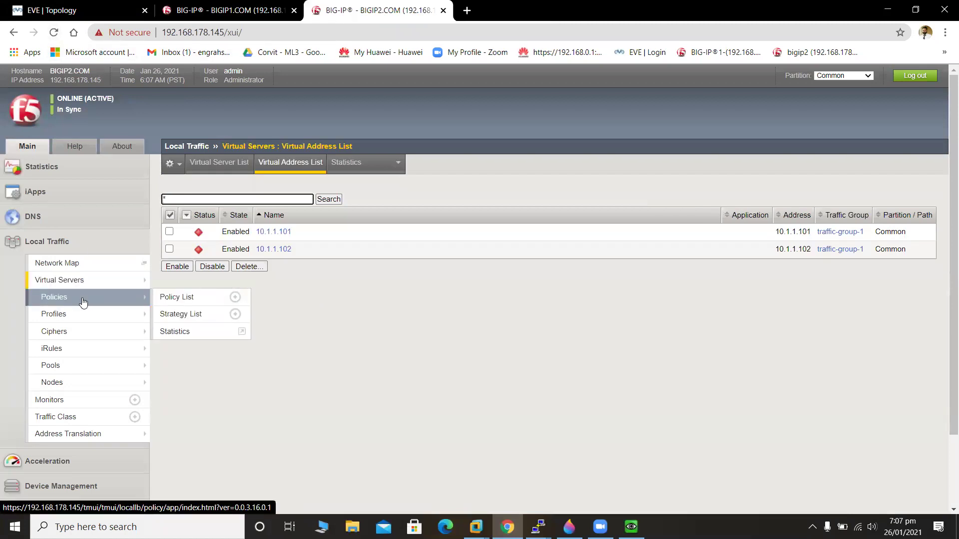
{"action": "left_click", "coordinate": [90, 363]}
{"action": "mouse_move", "coordinate": [75, 281]}
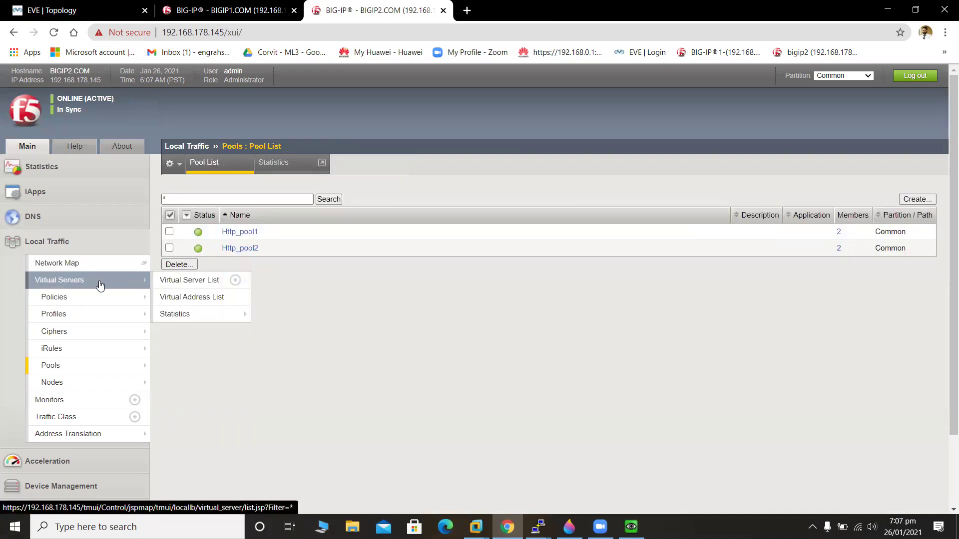
{"action": "left_click", "coordinate": [210, 275]}
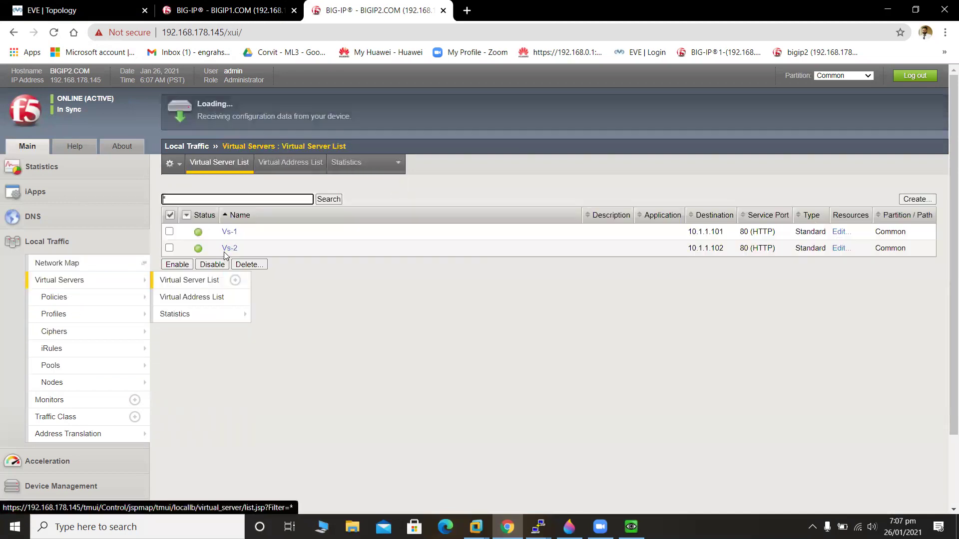
{"action": "left_click", "coordinate": [90, 383]}
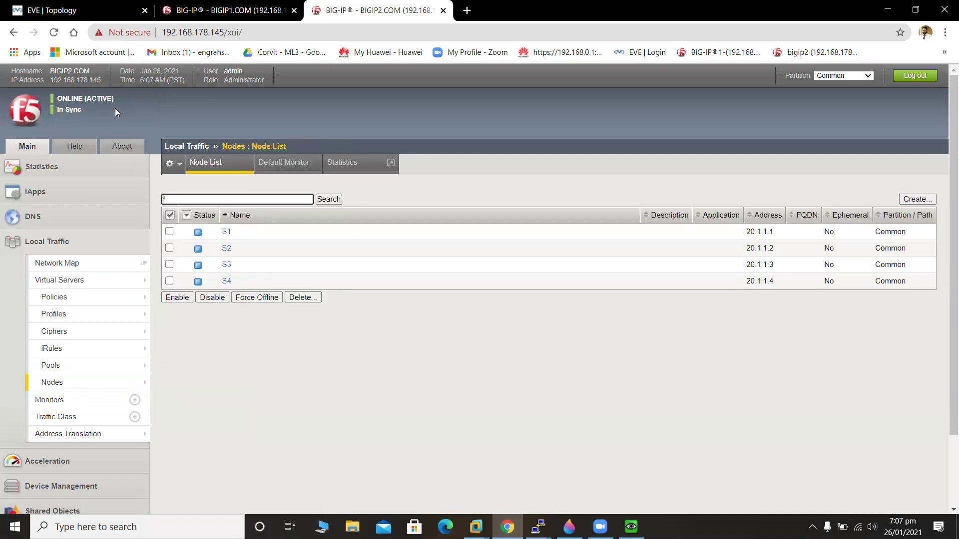
{"action": "left_click", "coordinate": [55, 33]}
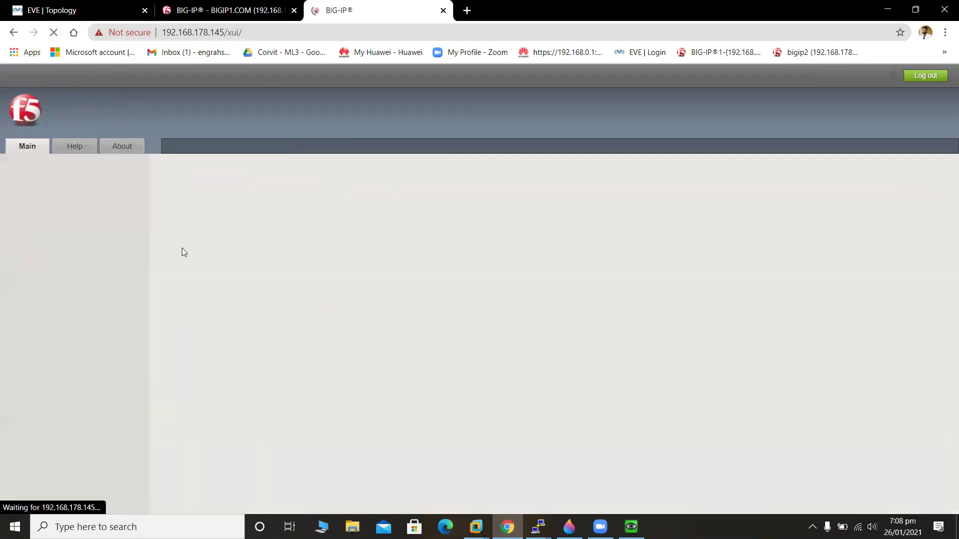
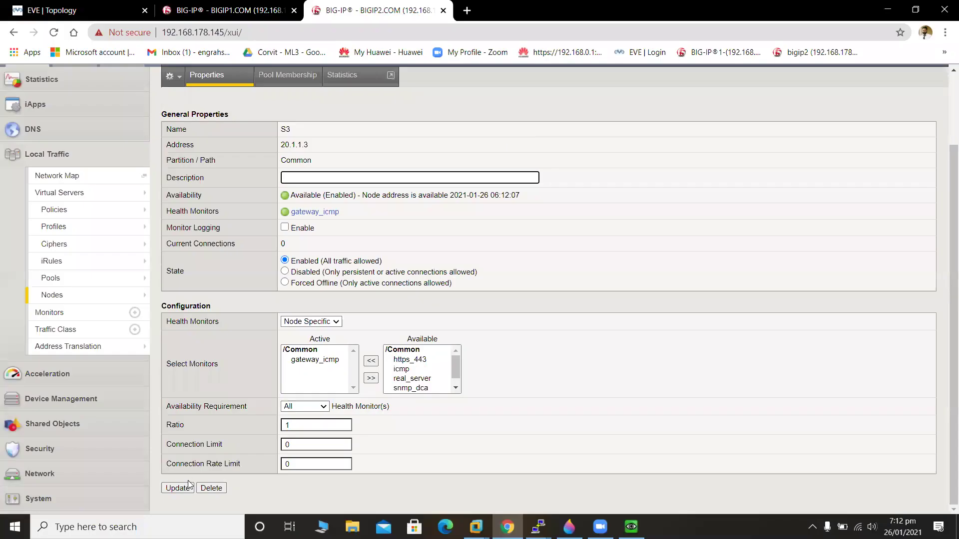
Return to BIGIP2's node list (S1–S4) and compare it with BIGIP1's node list.
{"action": "left_click", "coordinate": [52, 296]}
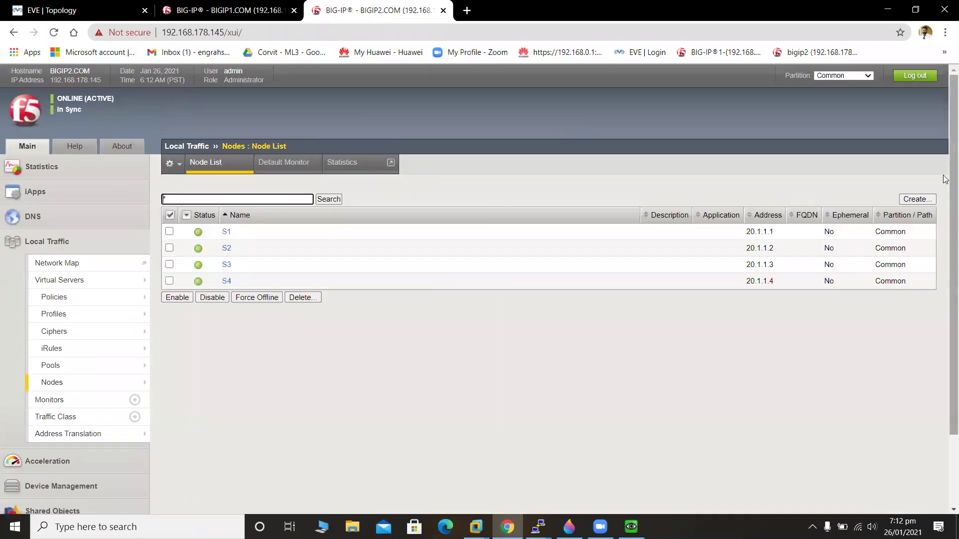
{"action": "scroll", "coordinate": [945, 229], "scroll_direction": "down", "scroll_amount": 1}
{"action": "scroll", "coordinate": [945, 229], "scroll_direction": "up", "scroll_amount": 1}
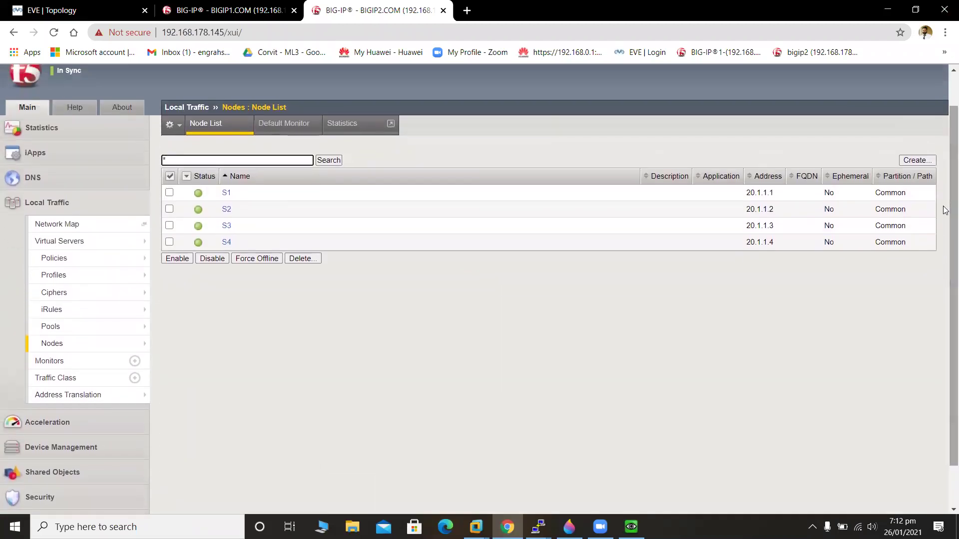
{"action": "left_click", "coordinate": [238, 6]}
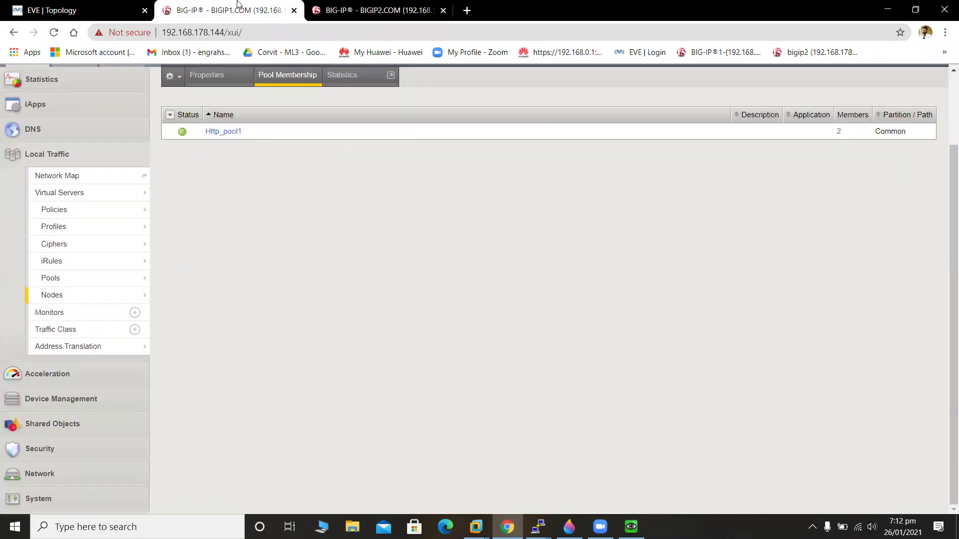
{"action": "left_click", "coordinate": [68, 303]}
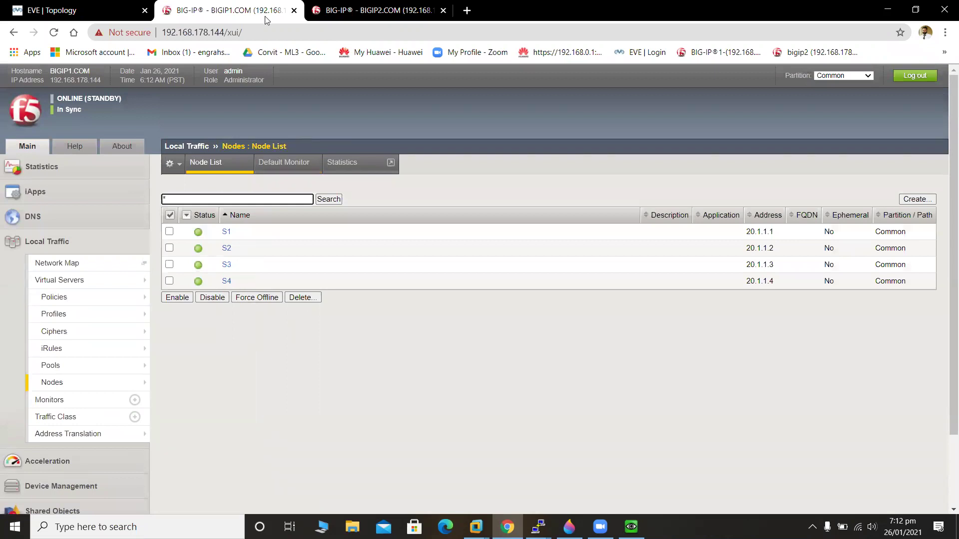
Back on BIGIP2, expand Device Management, recheck the BIGIP1 unit, then return to BIGIP2.
{"action": "left_click", "coordinate": [394, 9]}
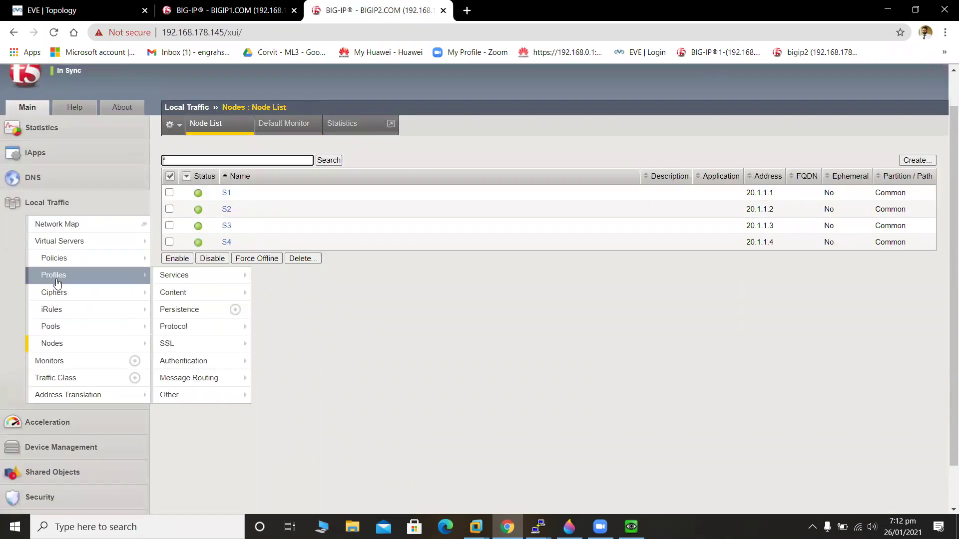
{"action": "mouse_move", "coordinate": [57, 347]}
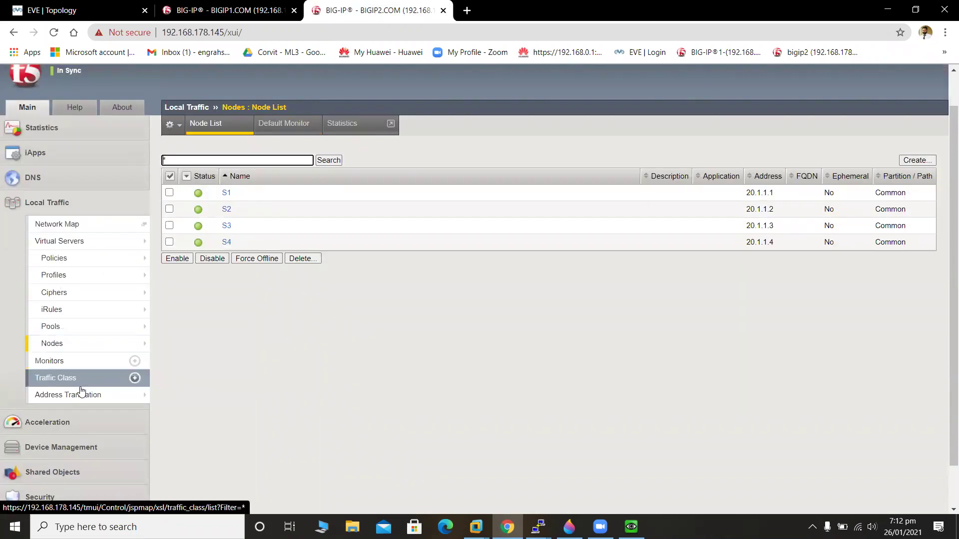
{"action": "scroll", "coordinate": [946, 131], "scroll_direction": "down", "scroll_amount": 1}
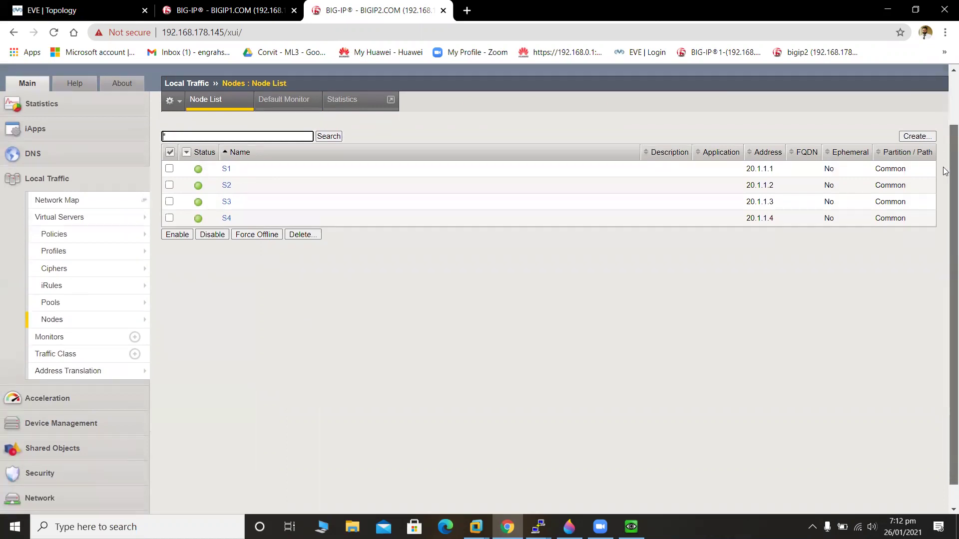
{"action": "left_click", "coordinate": [68, 406]}
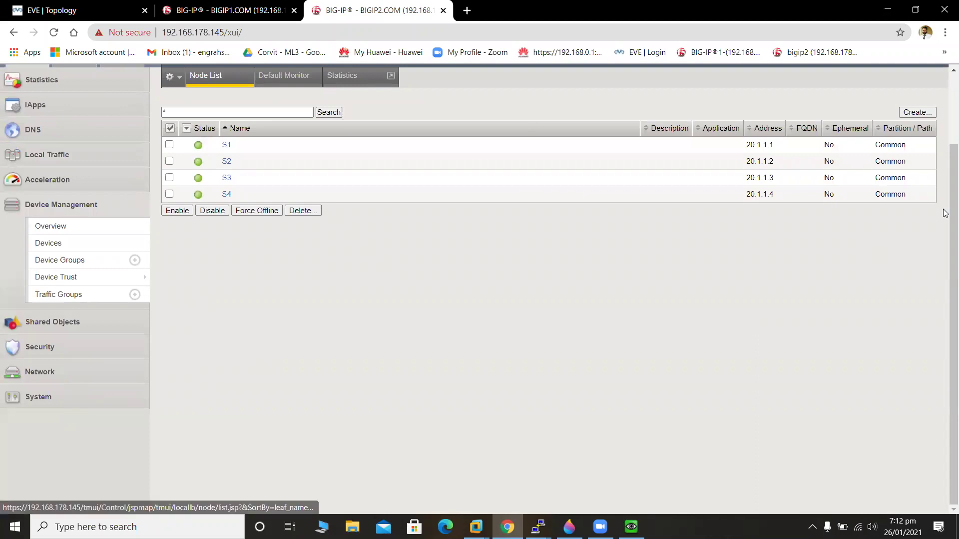
{"action": "scroll", "coordinate": [946, 262], "scroll_direction": "up", "scroll_amount": 2}
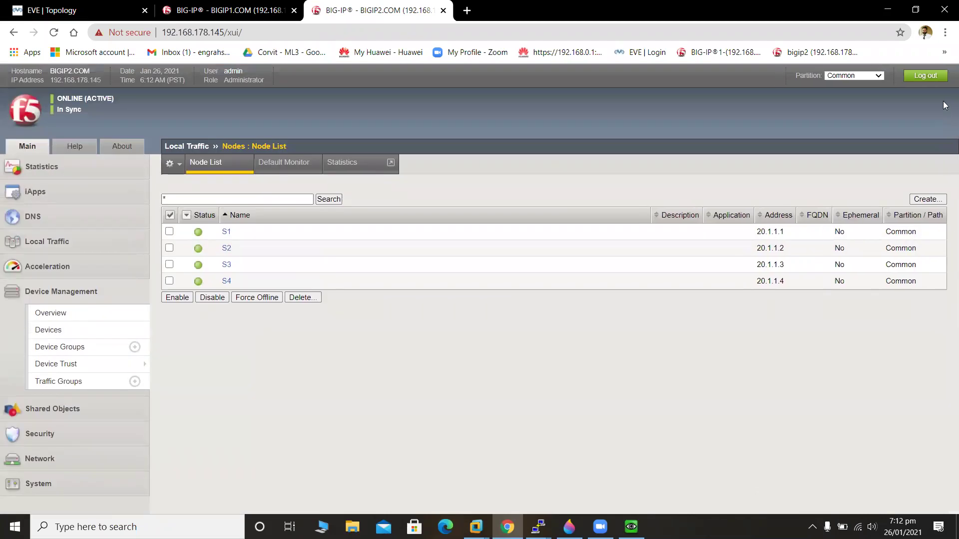
{"action": "left_click", "coordinate": [234, 8]}
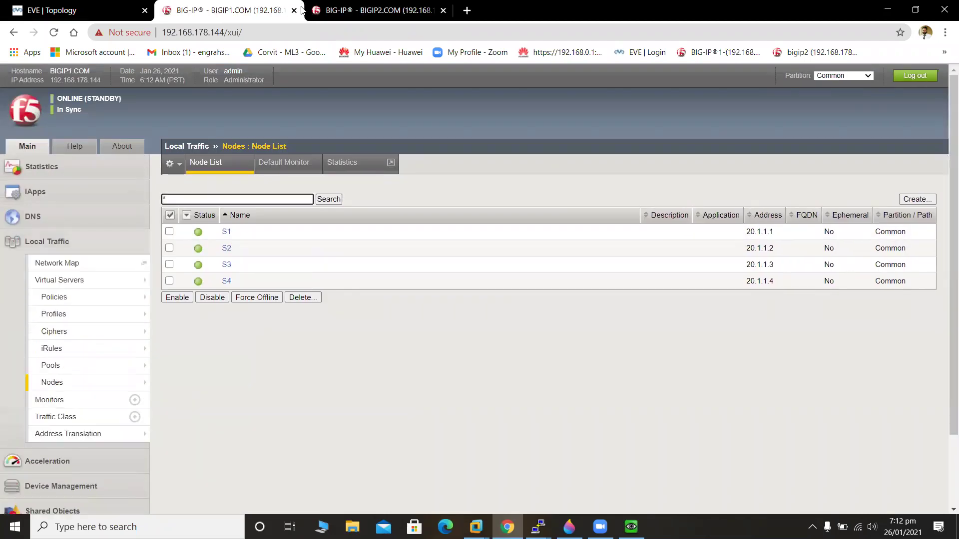
{"action": "left_click", "coordinate": [340, 11]}
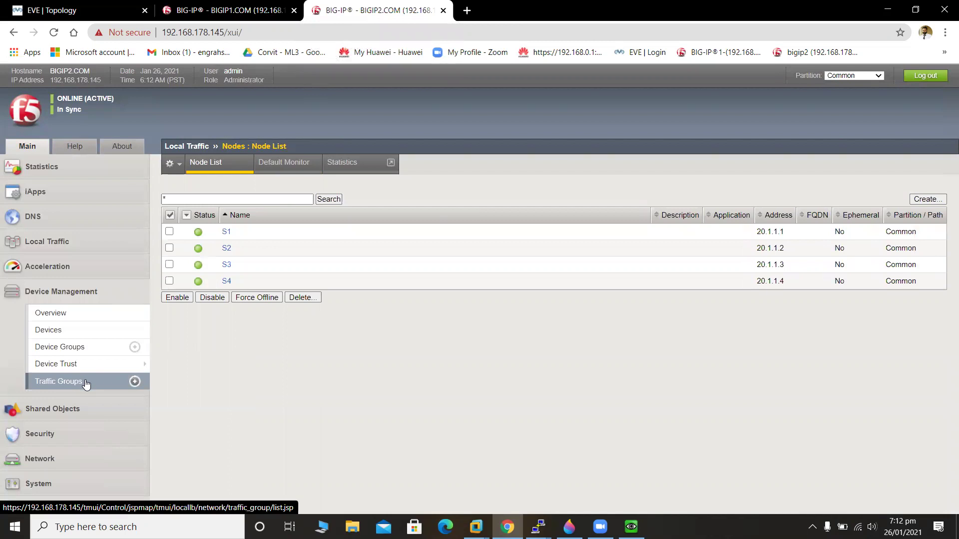
Set traffic-group-1's preferred failover order to BIGIP1.COM, then BIGIP2.COM.
{"action": "left_click", "coordinate": [82, 382]}
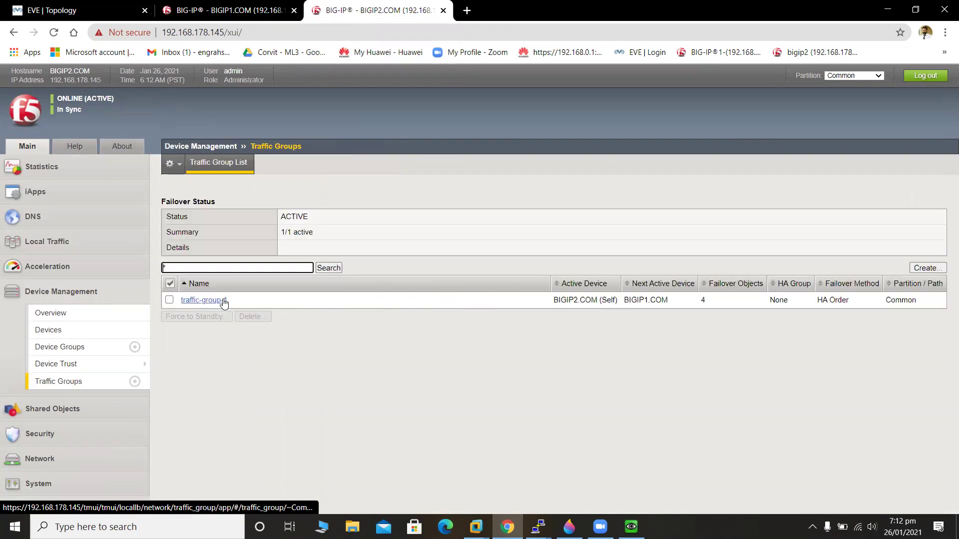
{"action": "left_click", "coordinate": [222, 300]}
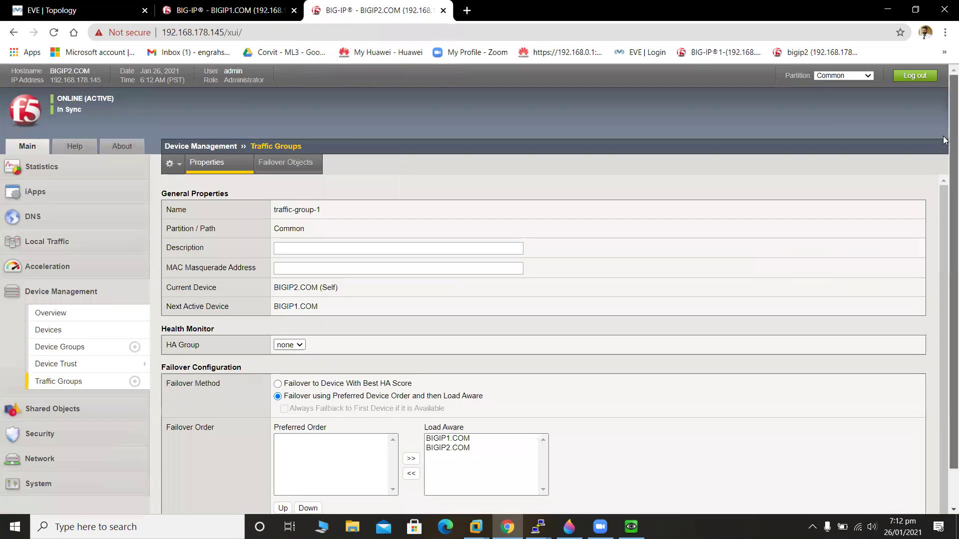
{"action": "scroll", "coordinate": [945, 270], "scroll_direction": "down", "scroll_amount": 2}
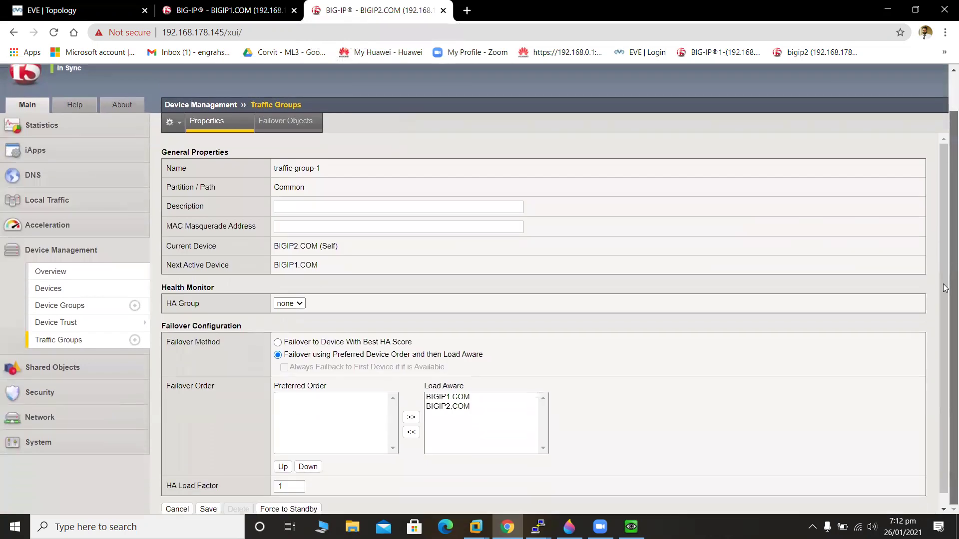
{"action": "left_click", "coordinate": [454, 398]}
{"action": "left_click", "coordinate": [411, 432]}
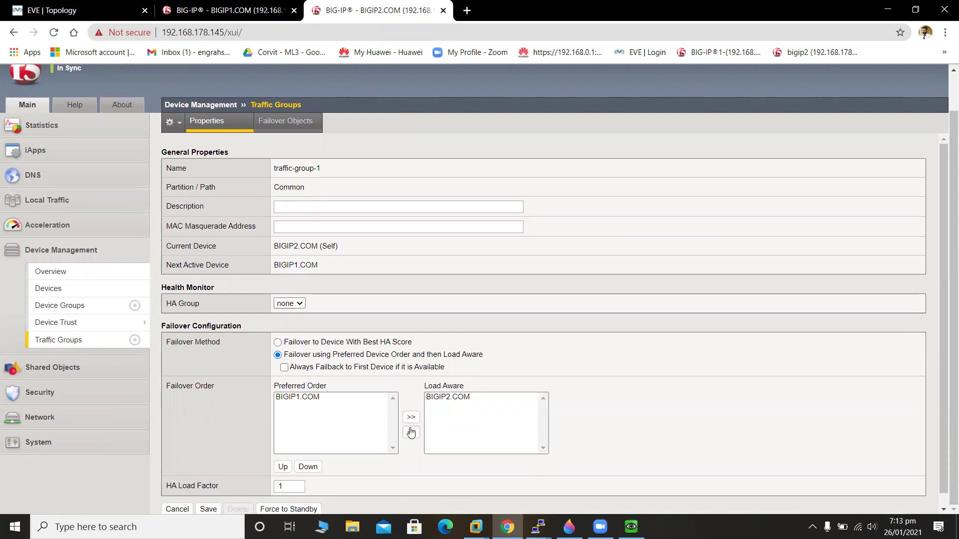
{"action": "left_click", "coordinate": [451, 396]}
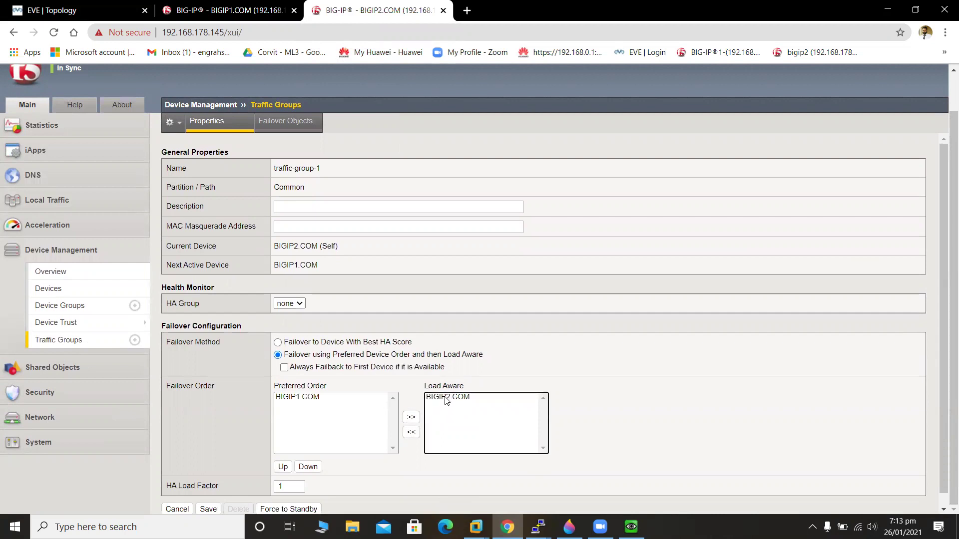
{"action": "left_click", "coordinate": [448, 398]}
{"action": "left_click", "coordinate": [411, 432]}
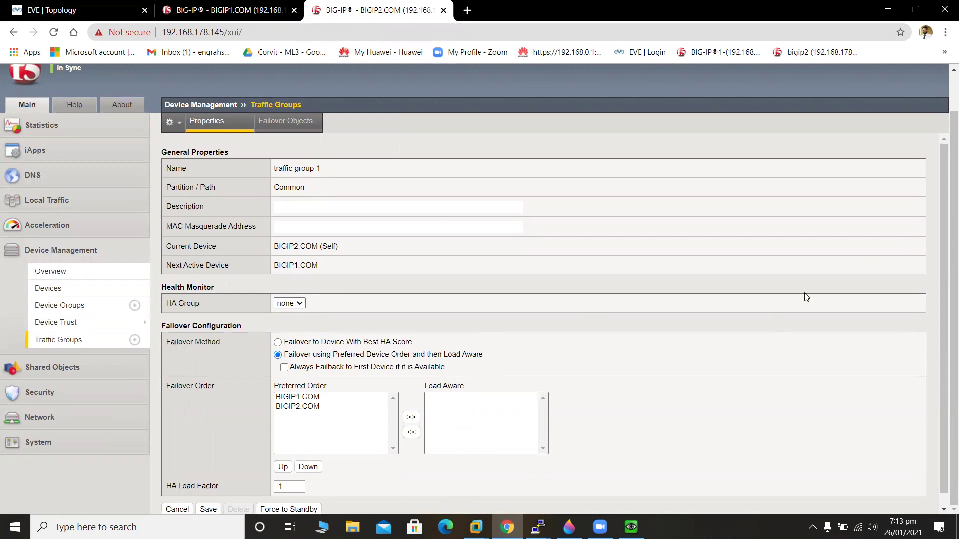
Force traffic-group-1 to standby on BIGIP2 so BIGIP1 takes it over.
{"action": "left_click_drag", "start_coordinate": [944, 238], "coordinate": [945, 337]}
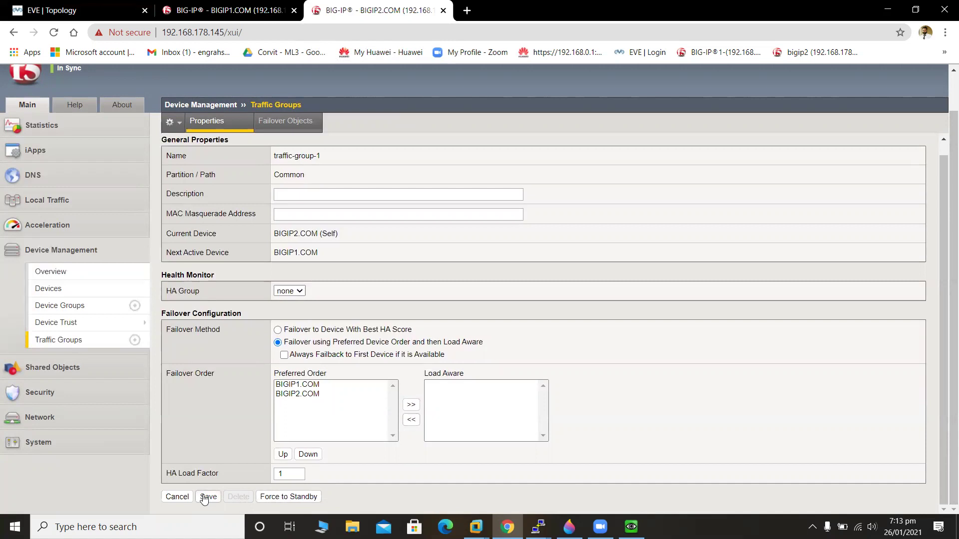
{"action": "left_click", "coordinate": [268, 498]}
{"action": "left_click", "coordinate": [572, 353]}
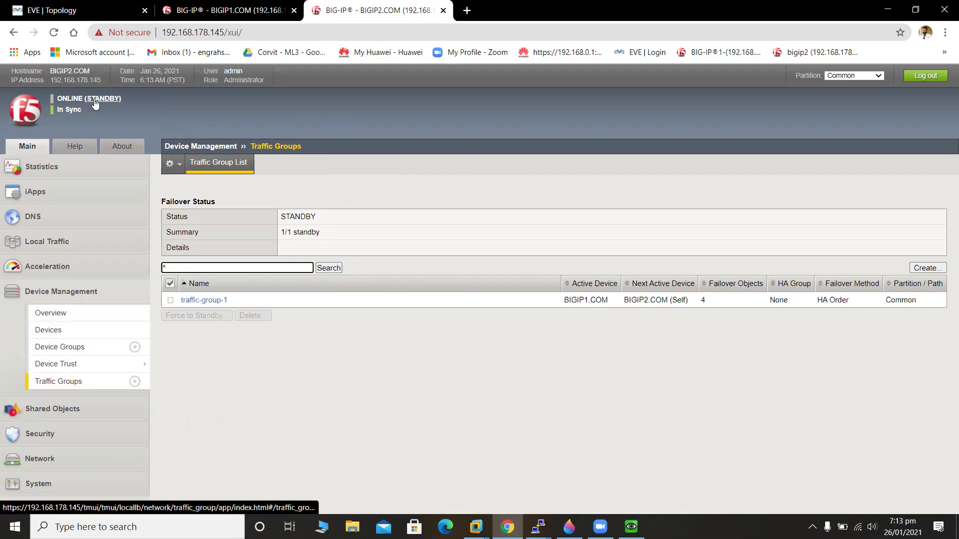
On BIGIP1, check Devices (BIGIP1.COM active, BIGIP2.COM standby) and open its Traffic Groups list.
{"action": "left_click", "coordinate": [165, 8]}
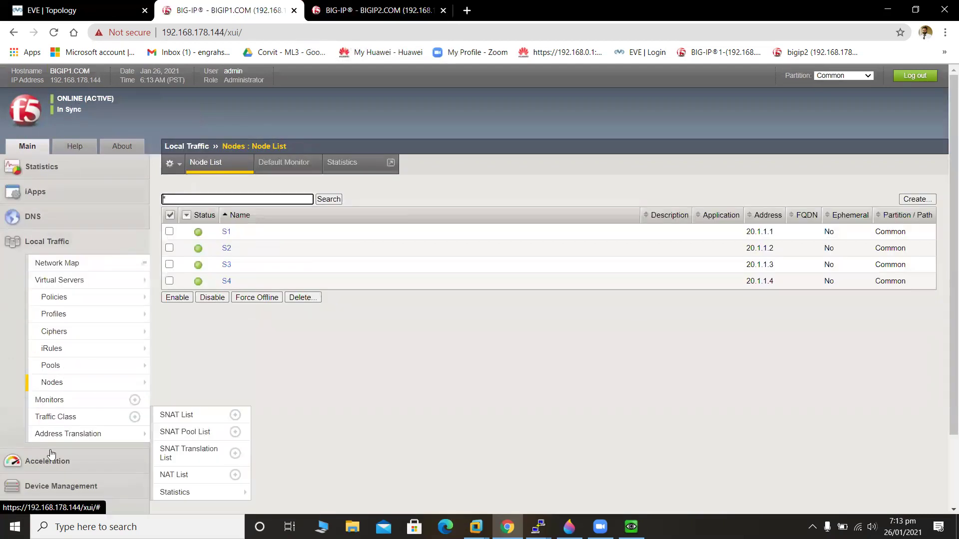
{"action": "left_click", "coordinate": [75, 489]}
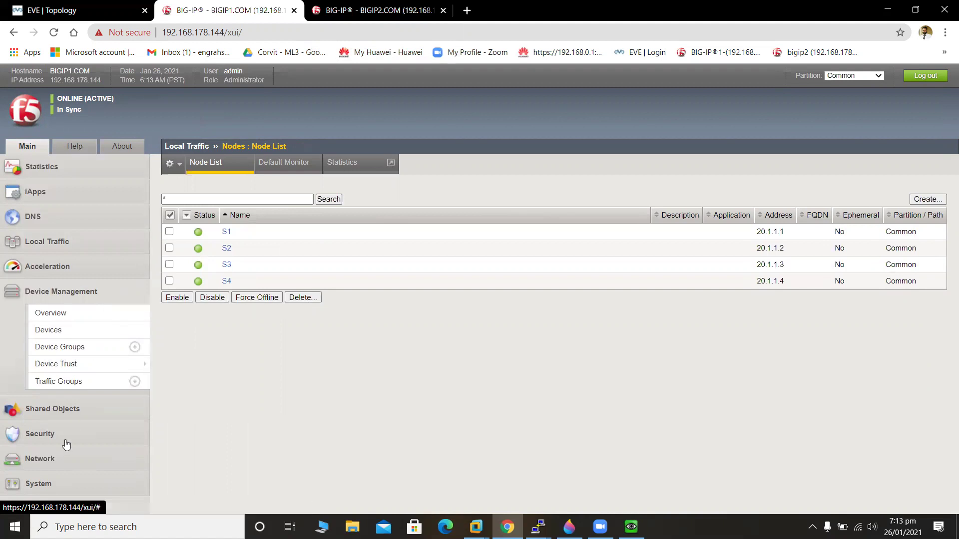
{"action": "left_click", "coordinate": [90, 332]}
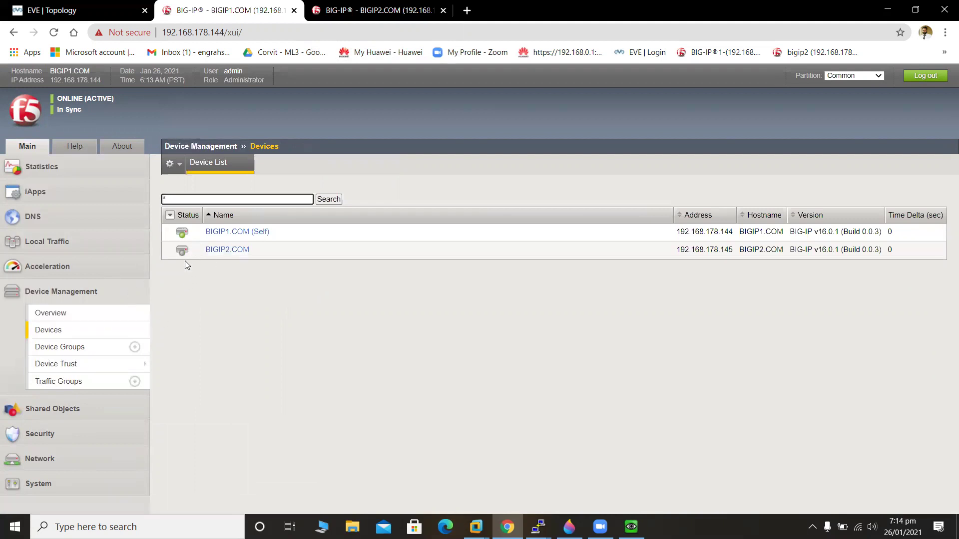
{"action": "mouse_move", "coordinate": [183, 256]}
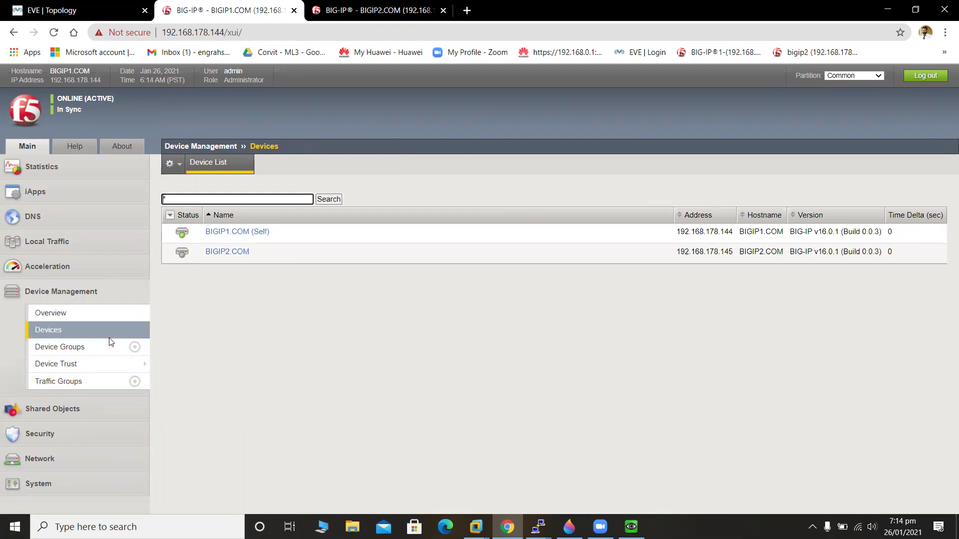
{"action": "mouse_move", "coordinate": [100, 365]}
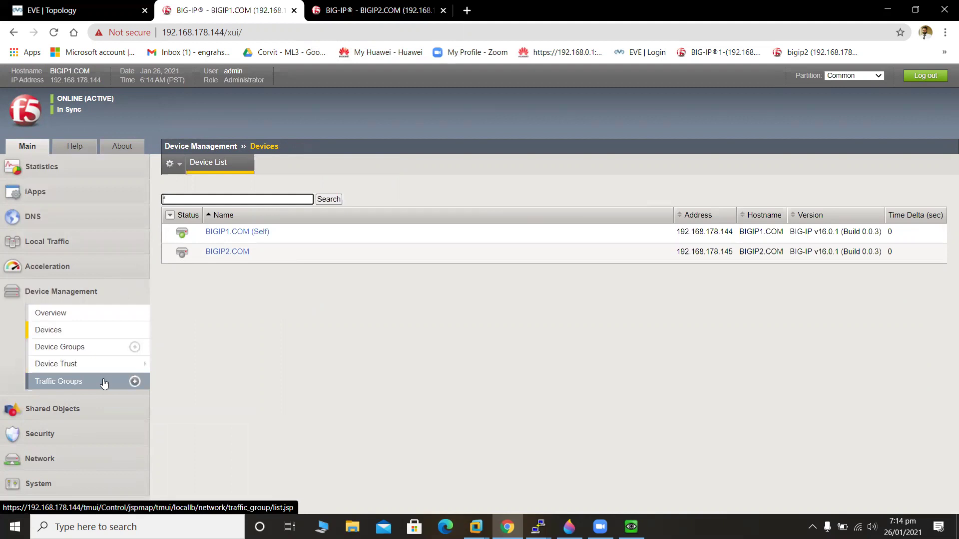
{"action": "left_click", "coordinate": [103, 382]}
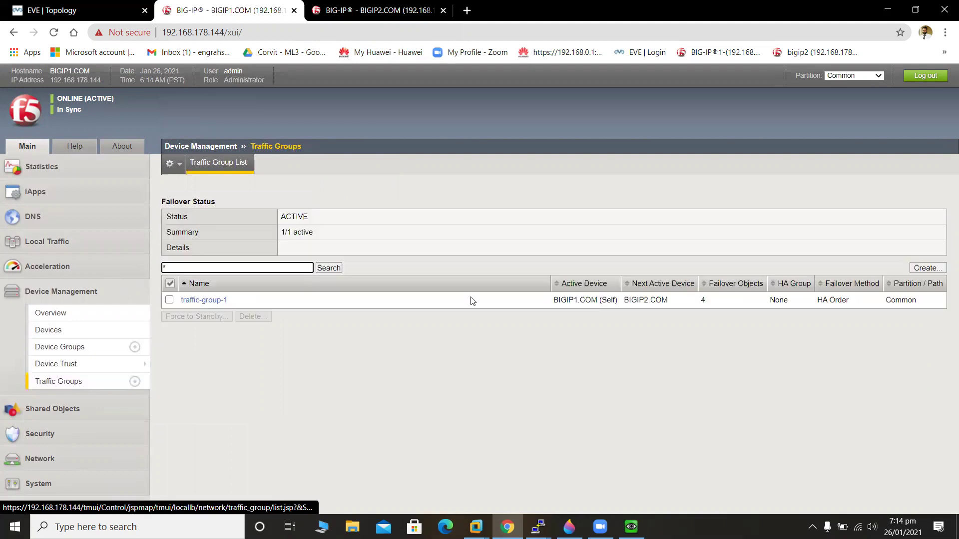
Start a new traffic group on BIGIP1 and enter the name Traffic-groupPool1.
{"action": "left_click", "coordinate": [941, 267]}
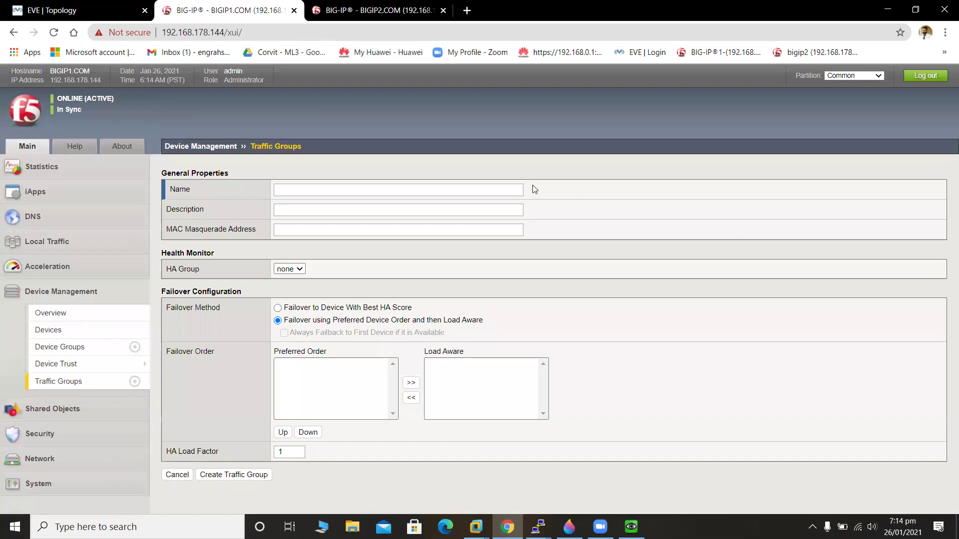
{"action": "left_click", "coordinate": [513, 190]}
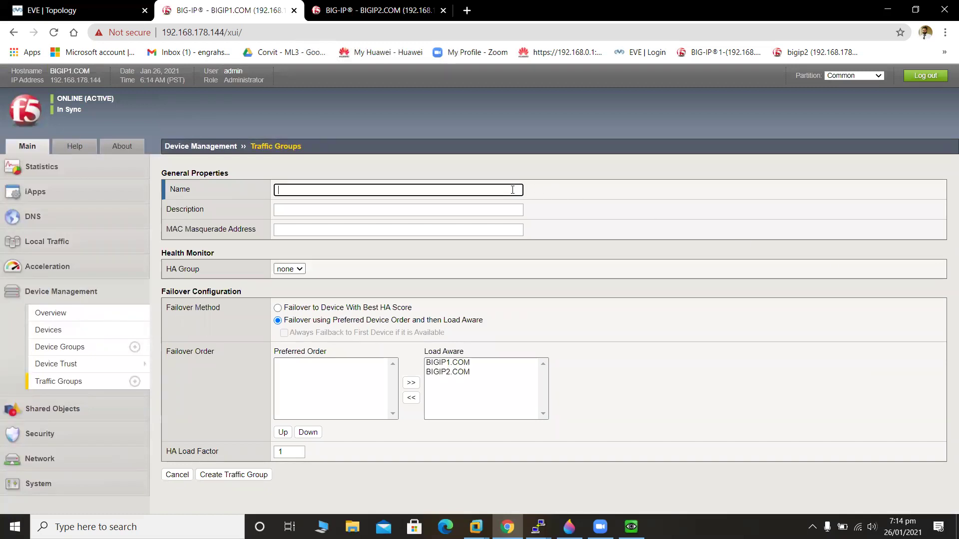
{"action": "type", "text": "T"}
{"action": "type", "text": "r"}
{"action": "type", "text": "affic"}
{"action": "type", "text": "-f"}
{"action": "key", "text": "BackSpace"}
{"action": "type", "text": "gro"}
{"action": "type", "text": "up"}
{"action": "type", "text": "Ht"}
{"action": "key", "text": "BackSpace"}
{"action": "key", "text": "BackSpace"}
{"action": "key", "text": "BackSpace"}
{"action": "type", "text": "Poo"}
{"action": "left_click", "coordinate": [293, 270]}
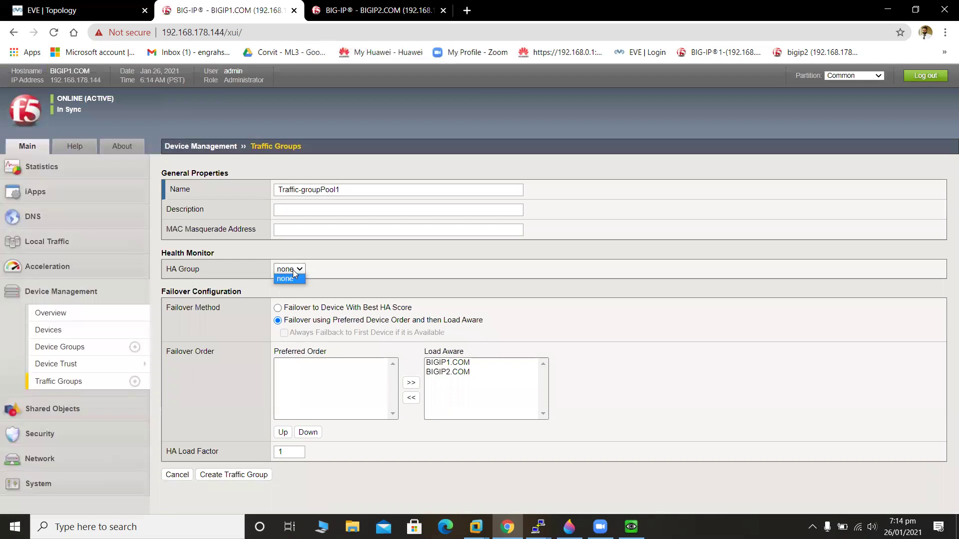
Prefer BIGIP1.COM then BIGIP2.COM, enable always failback (60 s), and create Traffic-groupPool1.
{"action": "left_click", "coordinate": [459, 366]}
{"action": "left_click", "coordinate": [409, 385]}
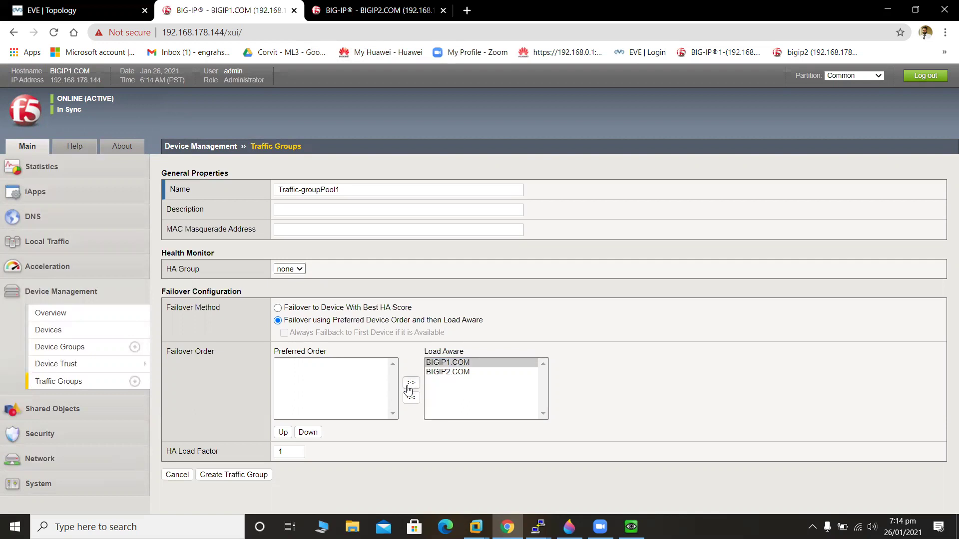
{"action": "left_click", "coordinate": [411, 397]}
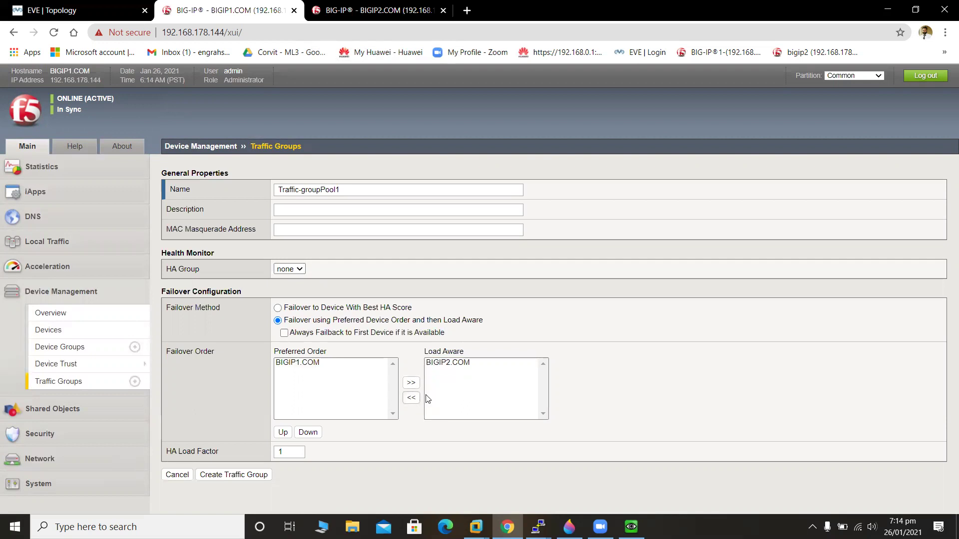
{"action": "left_click", "coordinate": [448, 363]}
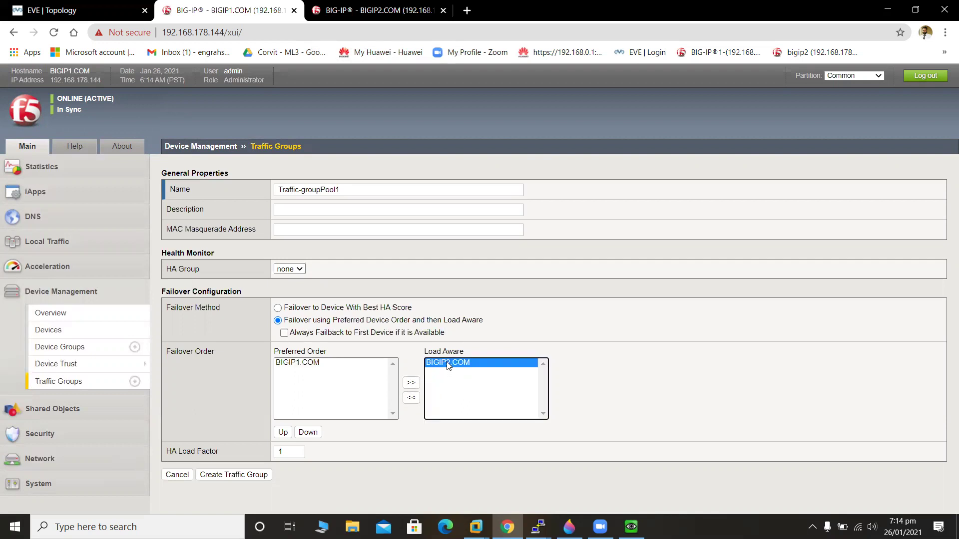
{"action": "left_click", "coordinate": [412, 398]}
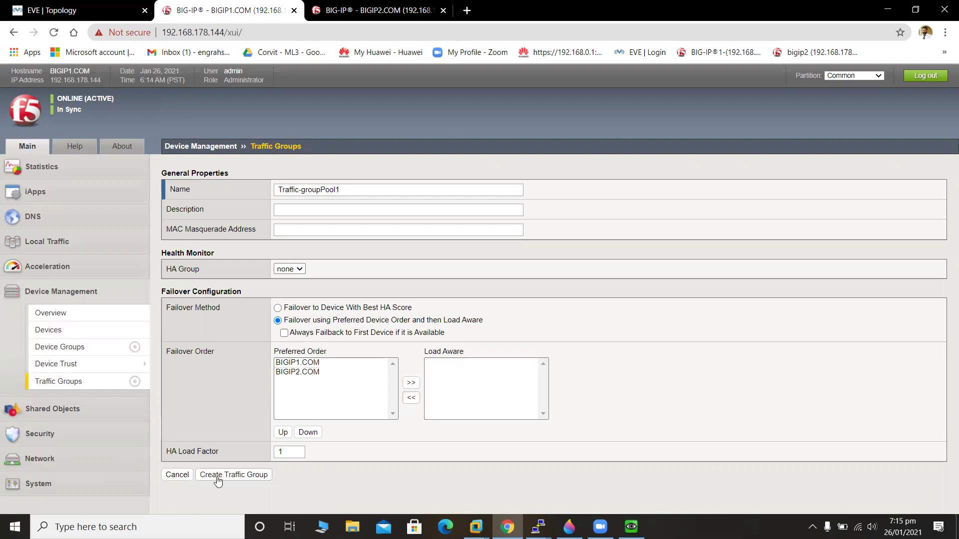
{"action": "left_click", "coordinate": [287, 337]}
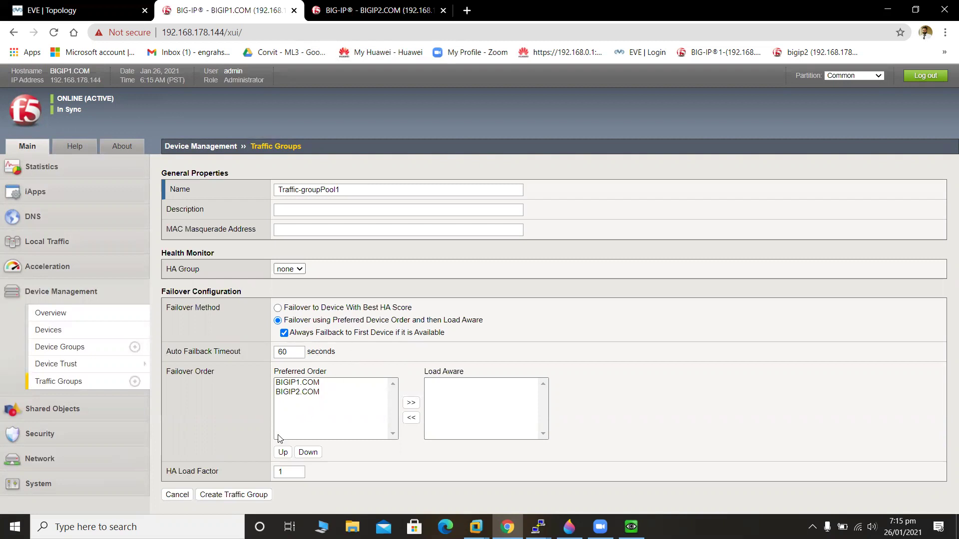
{"action": "left_click", "coordinate": [247, 497]}
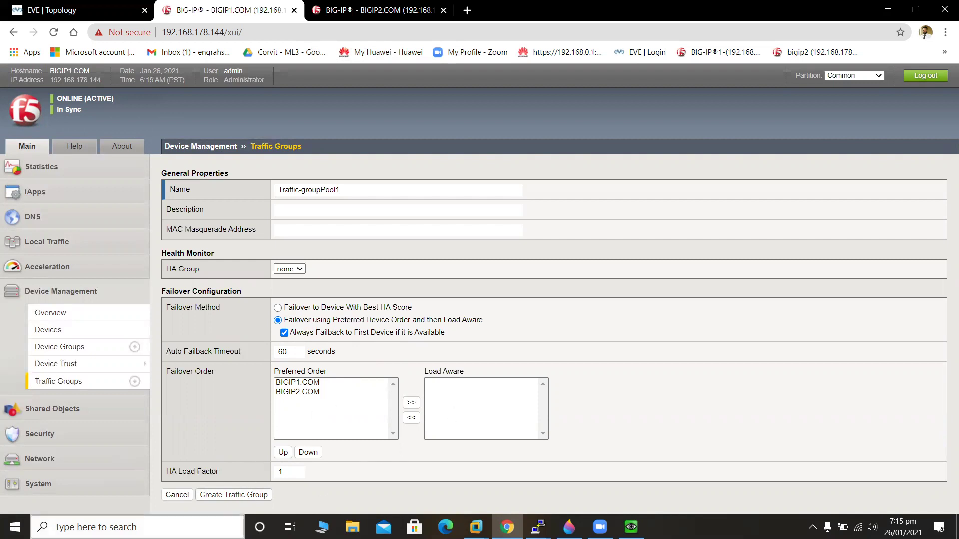
{"action": "left_click", "coordinate": [233, 494]}
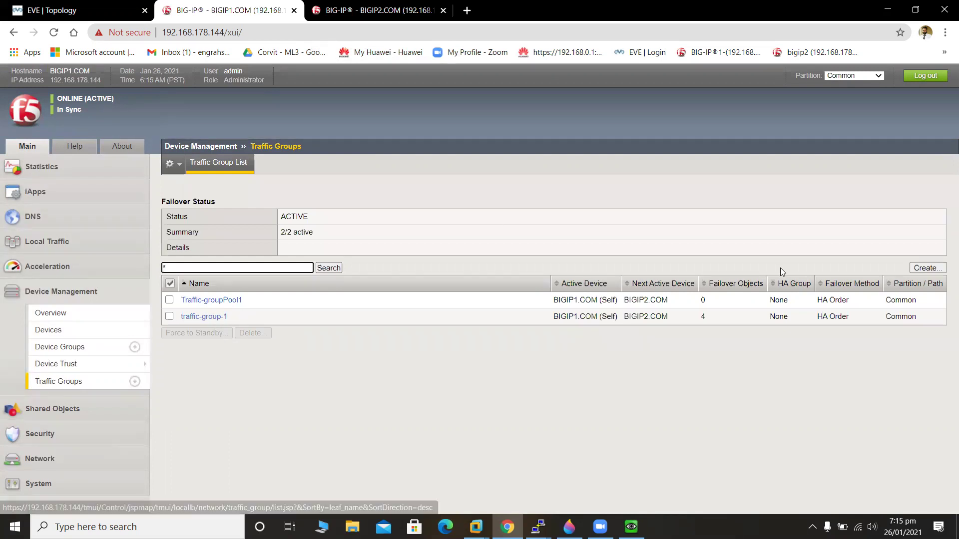
Move BIGIP2.COM and BIGIP1.COM out of traffic-group-1's preferred order back to load-aware, and save.
{"action": "left_click", "coordinate": [218, 320]}
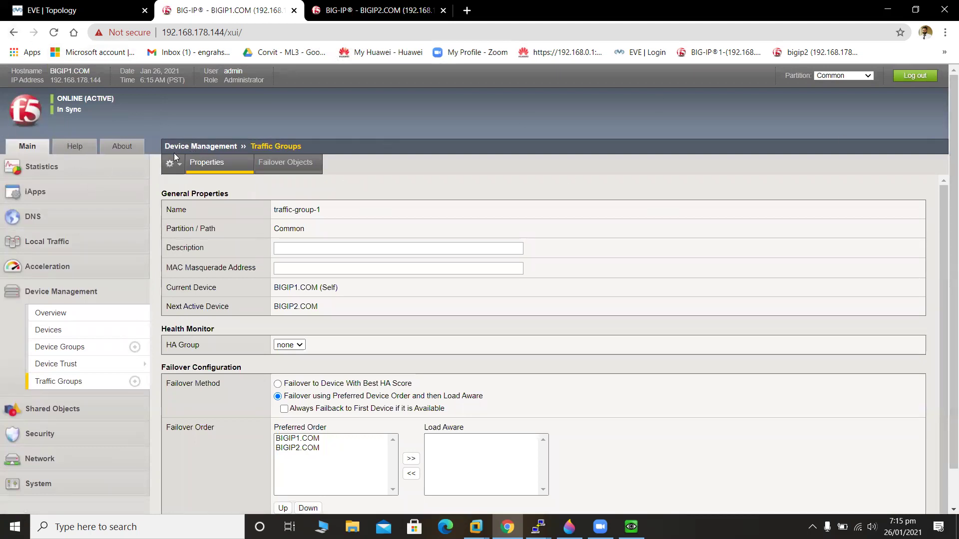
{"action": "left_click", "coordinate": [107, 382]}
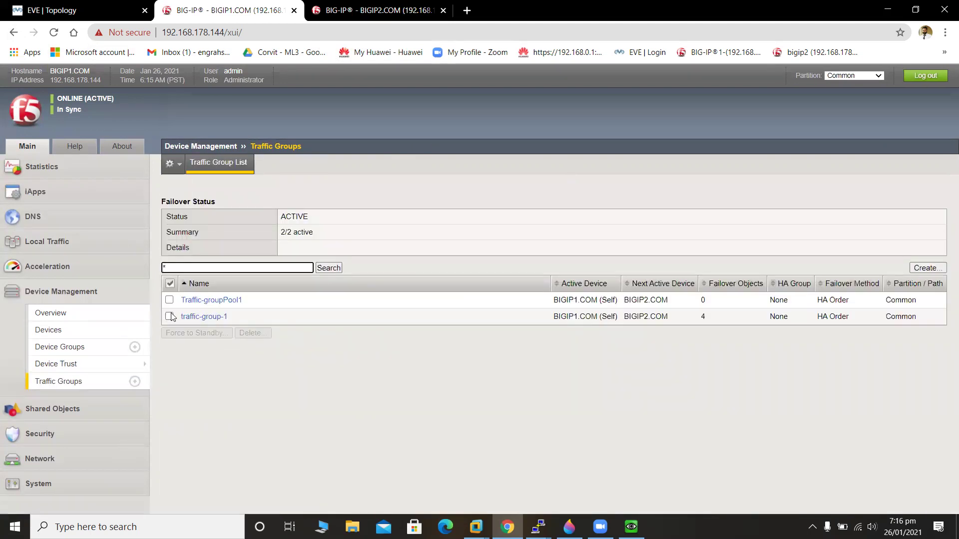
{"action": "left_click", "coordinate": [170, 317]}
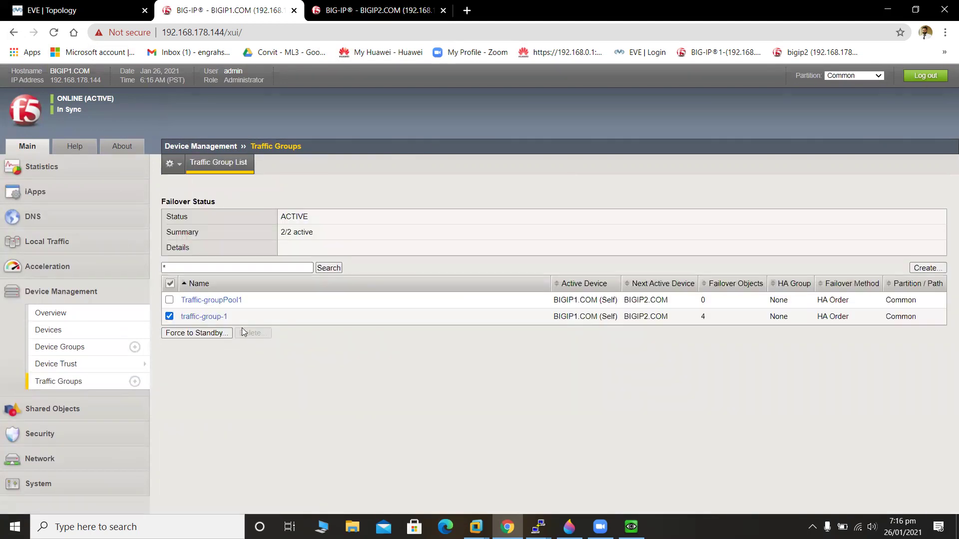
{"action": "right_click", "coordinate": [208, 320]}
{"action": "left_click", "coordinate": [207, 320]}
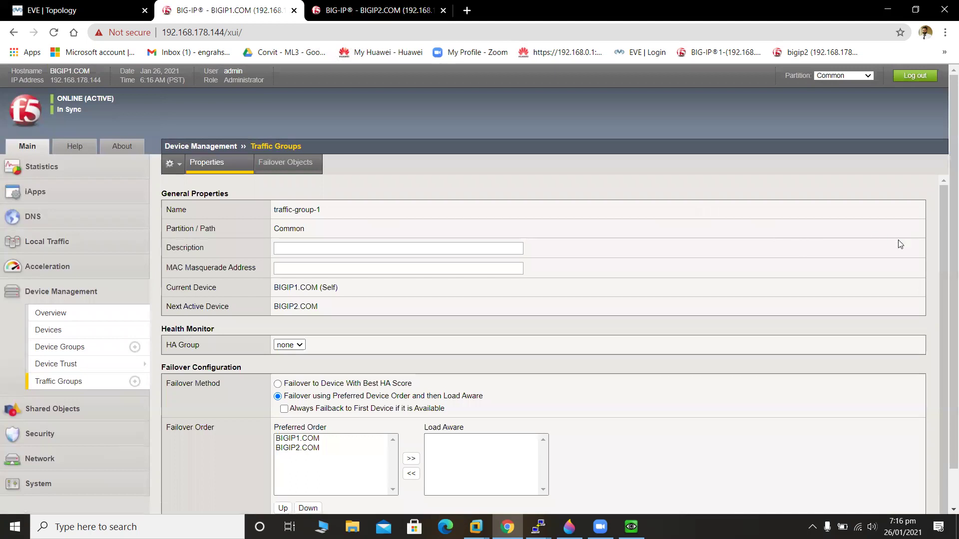
{"action": "scroll", "coordinate": [944, 300], "scroll_direction": "down", "scroll_amount": 1}
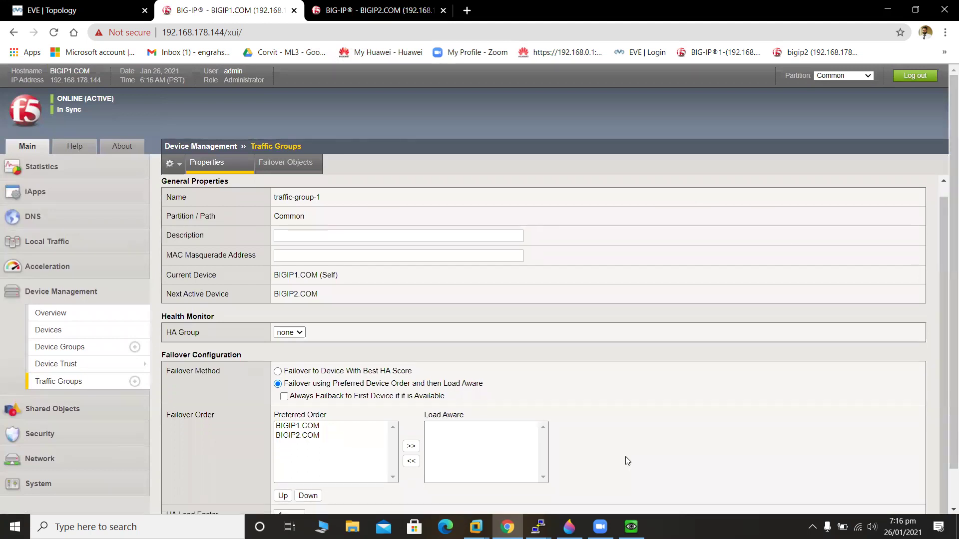
{"action": "left_click", "coordinate": [298, 435]}
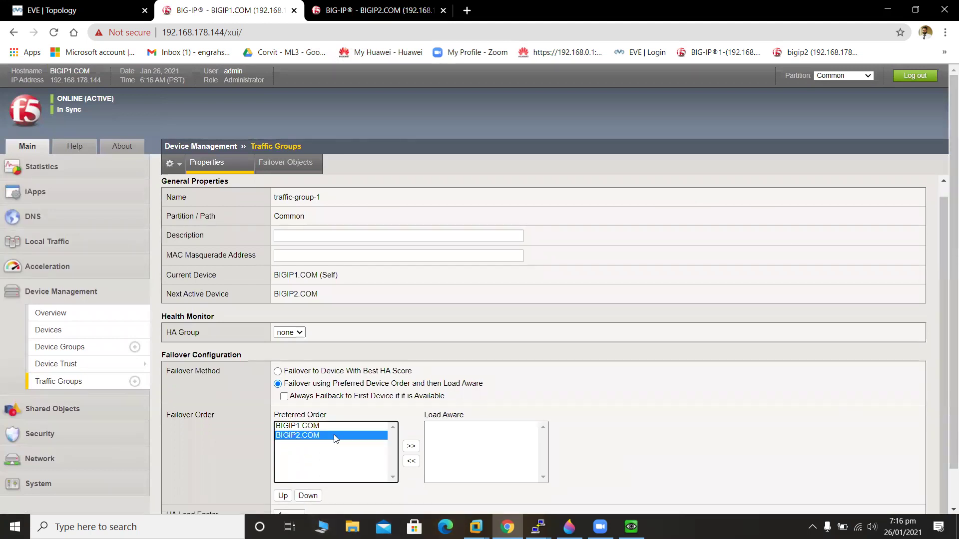
{"action": "left_click", "coordinate": [411, 446]}
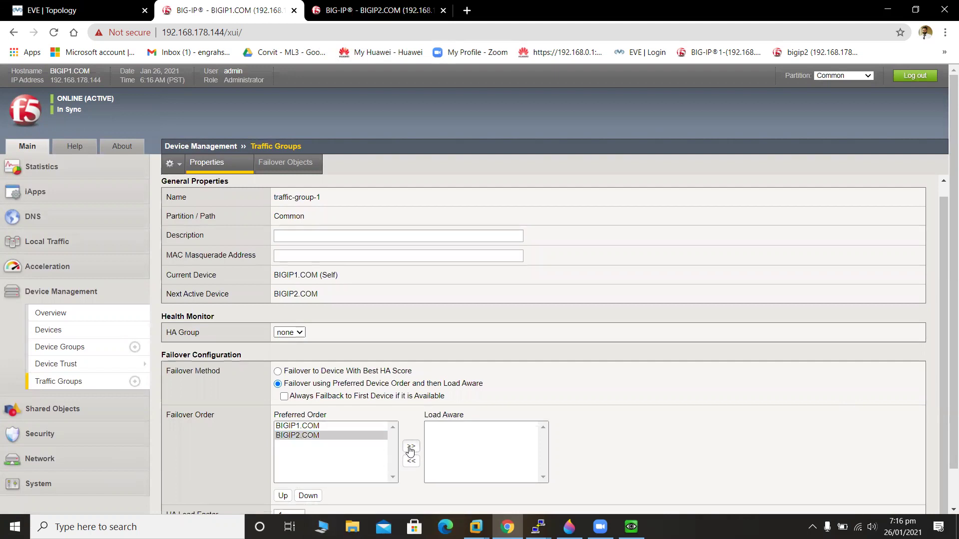
{"action": "left_click", "coordinate": [336, 427]}
{"action": "left_click", "coordinate": [410, 449]}
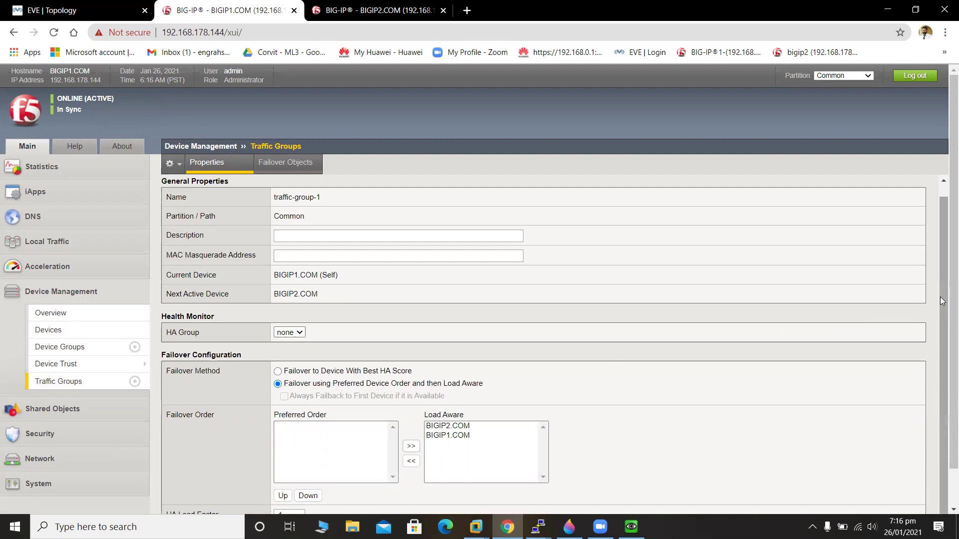
{"action": "scroll", "coordinate": [944, 402], "scroll_direction": "down", "scroll_amount": 2}
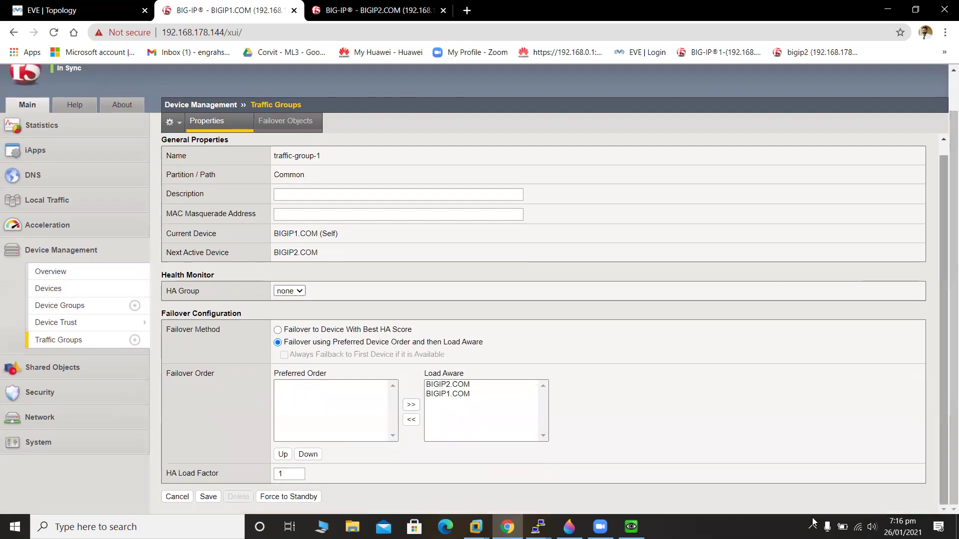
{"action": "left_click", "coordinate": [209, 497]}
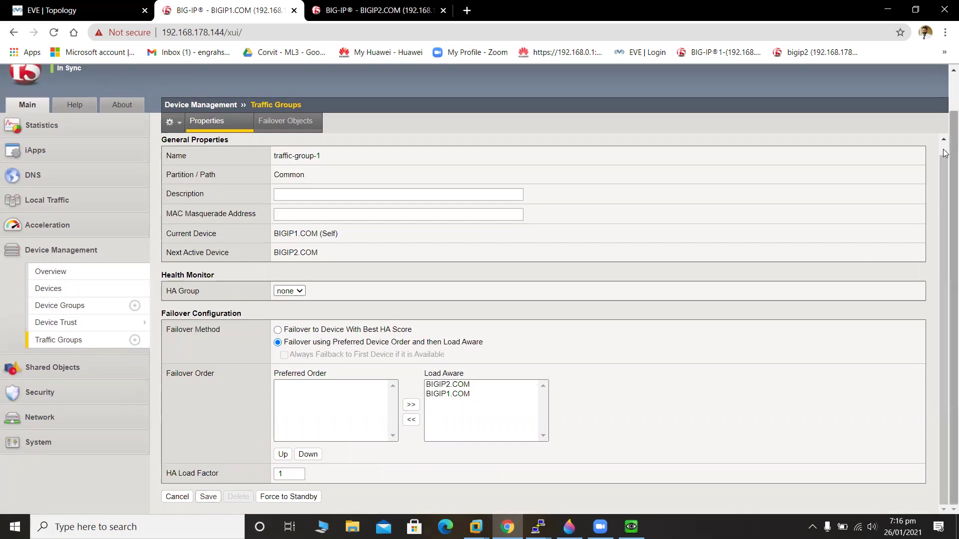
Review Traffic-groupPool1's properties, then start a new traffic group form.
{"action": "left_click_drag", "start_coordinate": [944, 197], "coordinate": [944, 267]}
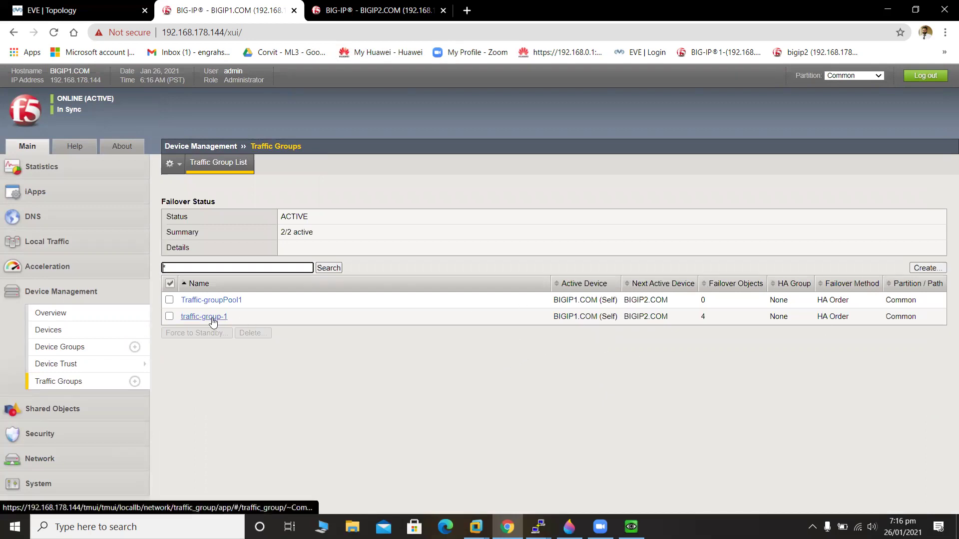
{"action": "left_click", "coordinate": [225, 301]}
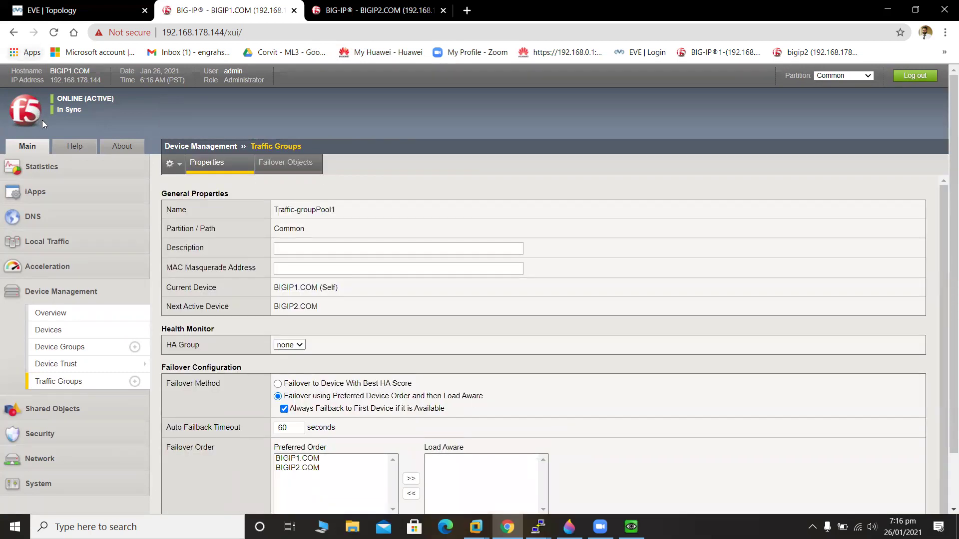
{"action": "left_click", "coordinate": [100, 387]}
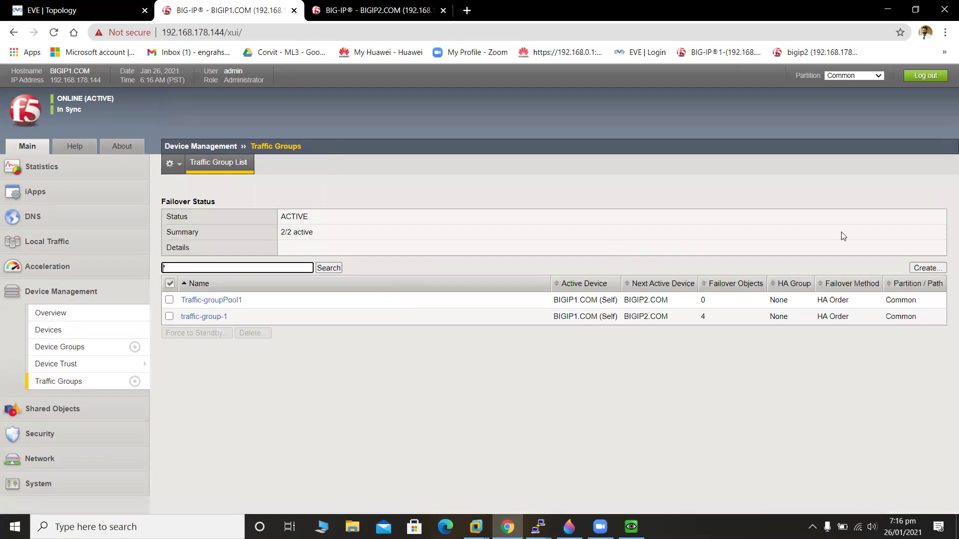
{"action": "left_click", "coordinate": [927, 269]}
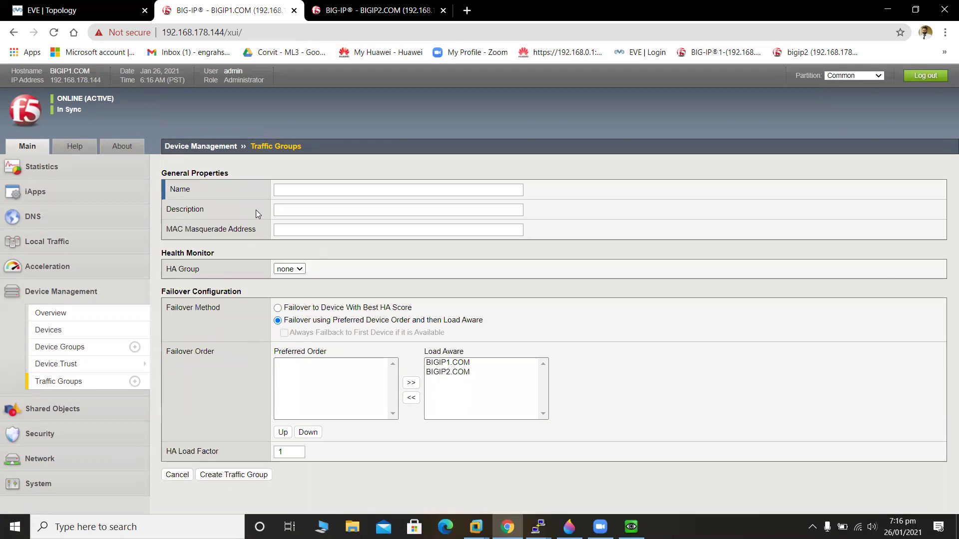
Name the group TrafficGroupPool2, order BIGIP2.COM before BIGIP1.COM, enable always failback, and create it.
{"action": "left_click", "coordinate": [285, 192]}
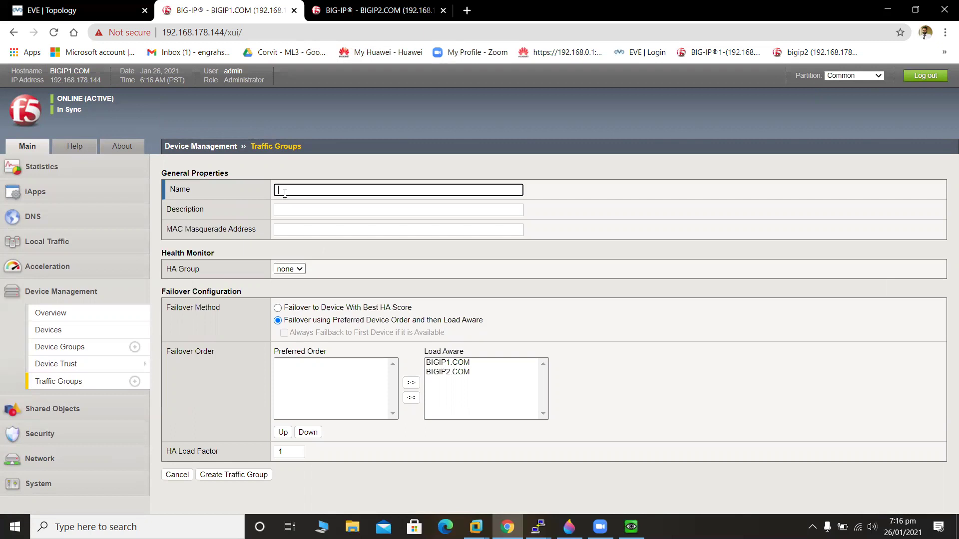
{"action": "type", "text": "TrafficGroupPool2"}
{"action": "left_click", "coordinate": [463, 372]}
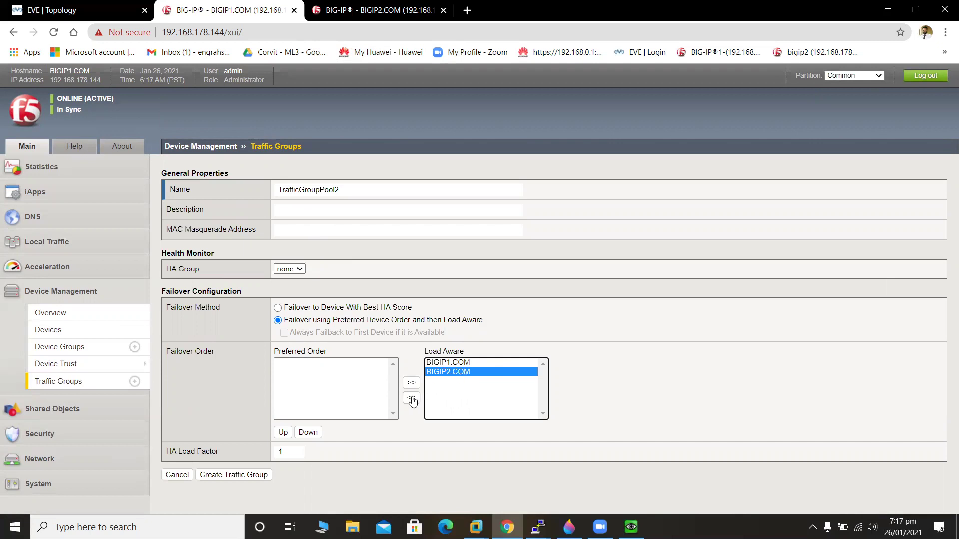
{"action": "left_click", "coordinate": [411, 398]}
{"action": "left_click", "coordinate": [462, 365]}
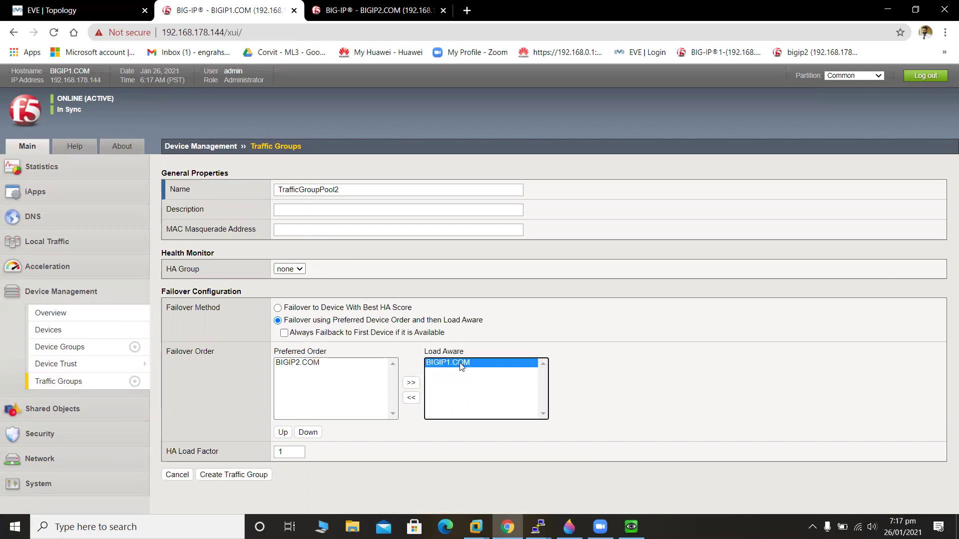
{"action": "left_click", "coordinate": [411, 398]}
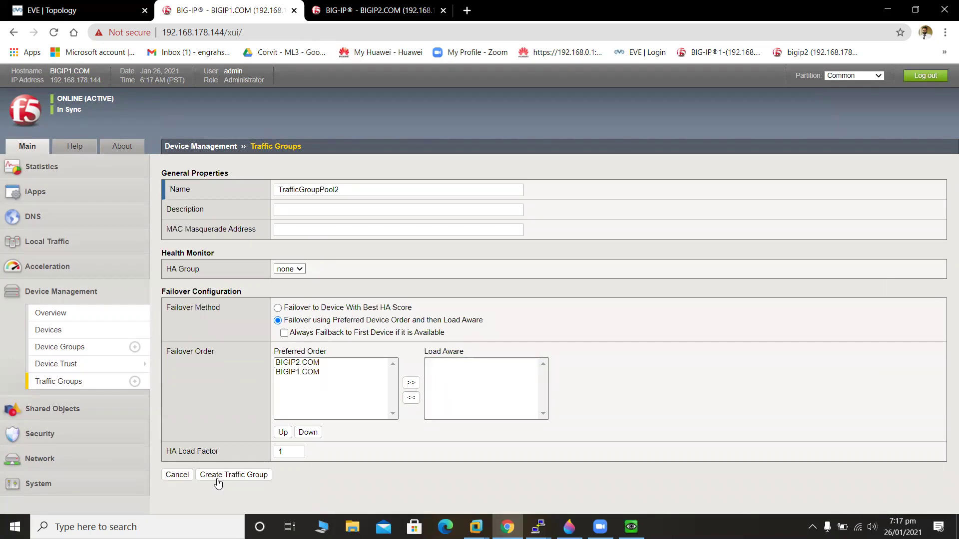
{"action": "left_click", "coordinate": [284, 333]}
{"action": "left_click", "coordinate": [250, 495]}
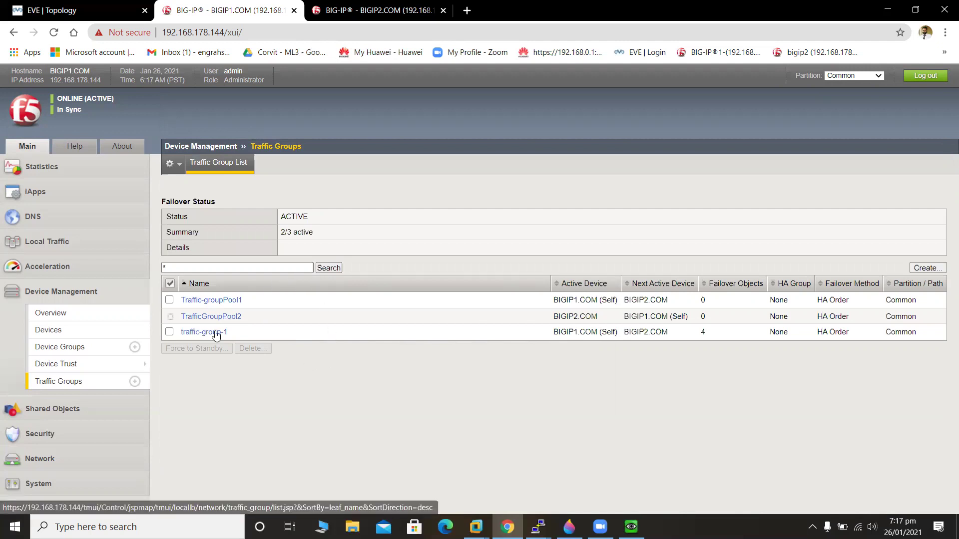
Tick Always Failback to First Device (60-second timeout) on TrafficGroupPool2 and save.
{"action": "left_click", "coordinate": [205, 317]}
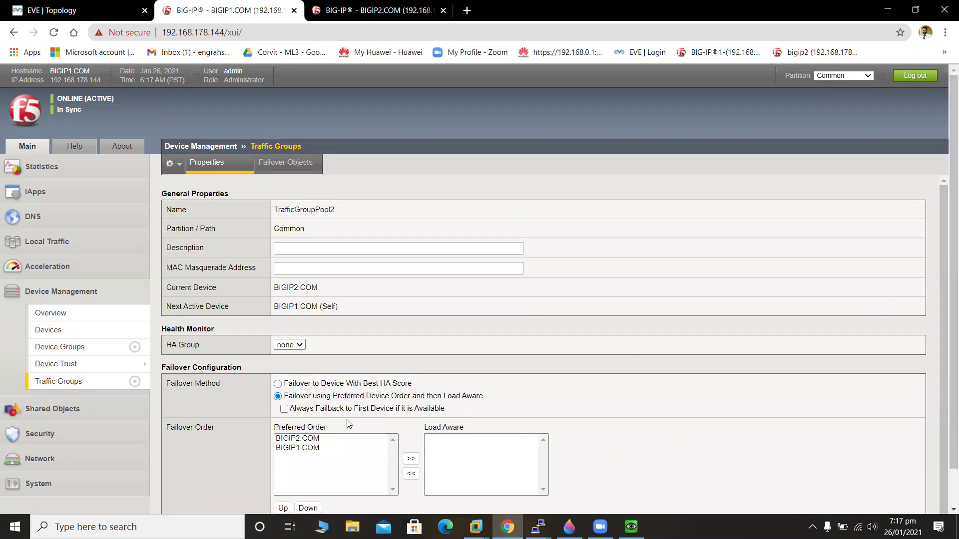
{"action": "left_click", "coordinate": [283, 409]}
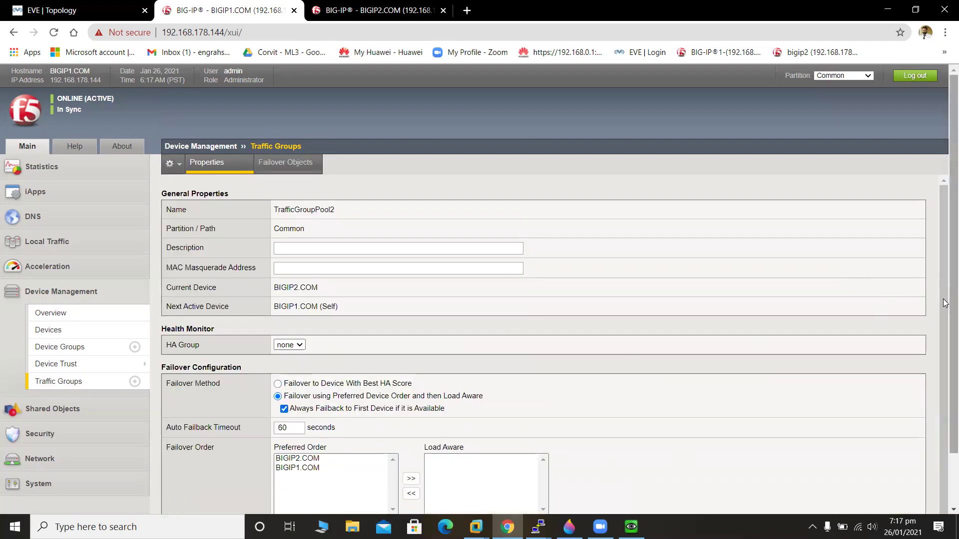
{"action": "scroll", "coordinate": [944, 272], "scroll_direction": "down", "scroll_amount": 1}
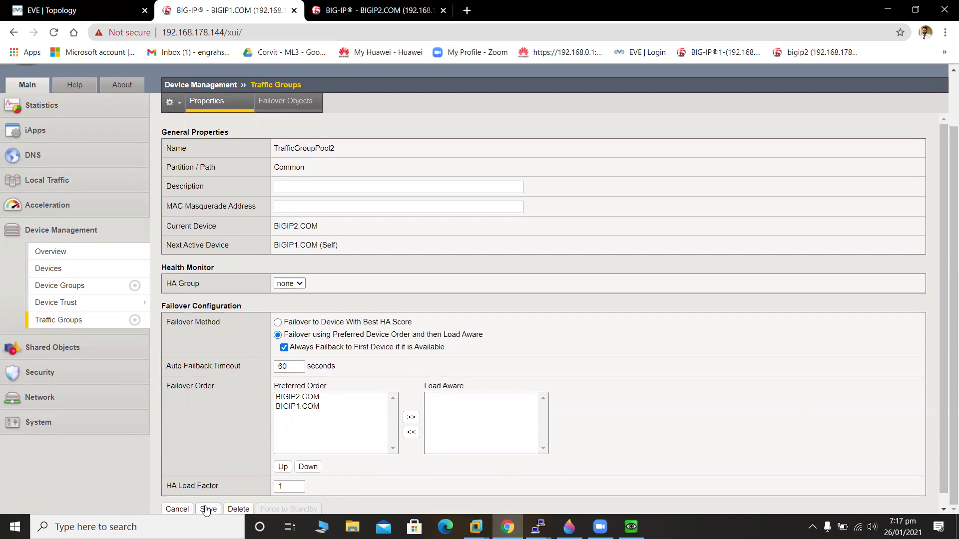
{"action": "left_click", "coordinate": [206, 509]}
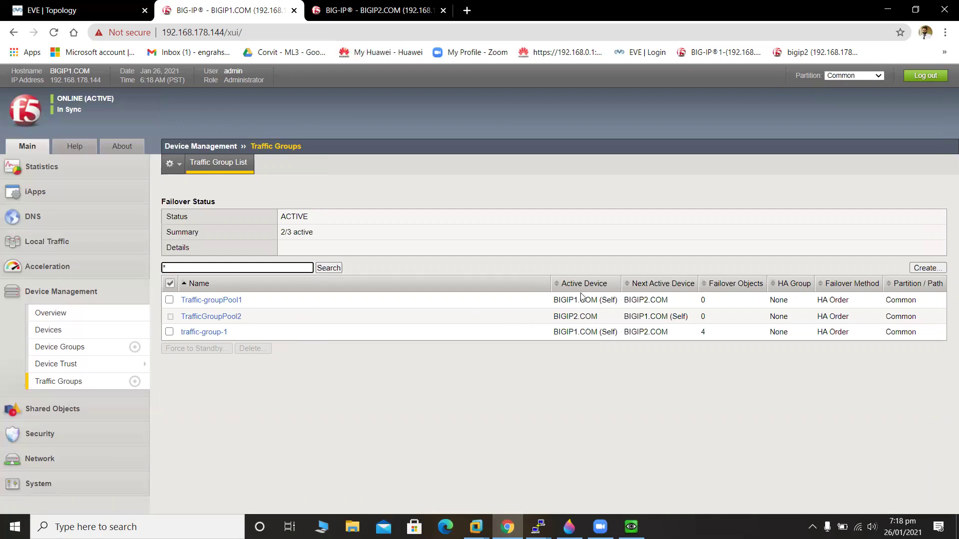
Review the groups' active devices, then open virtual address 10.1.1.101 from the Virtual Address List.
{"action": "left_click_drag", "start_coordinate": [550, 301], "coordinate": [697, 318]}
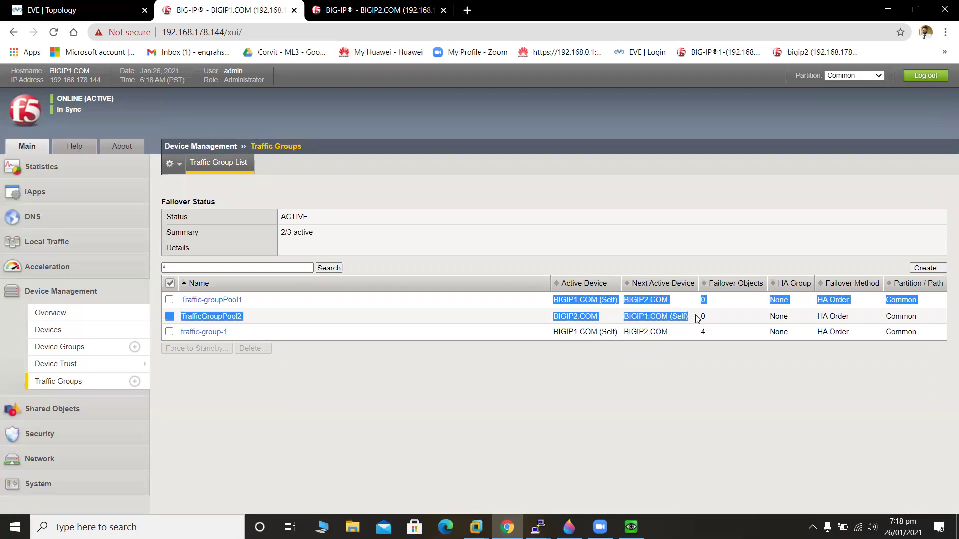
{"action": "left_click", "coordinate": [567, 303]}
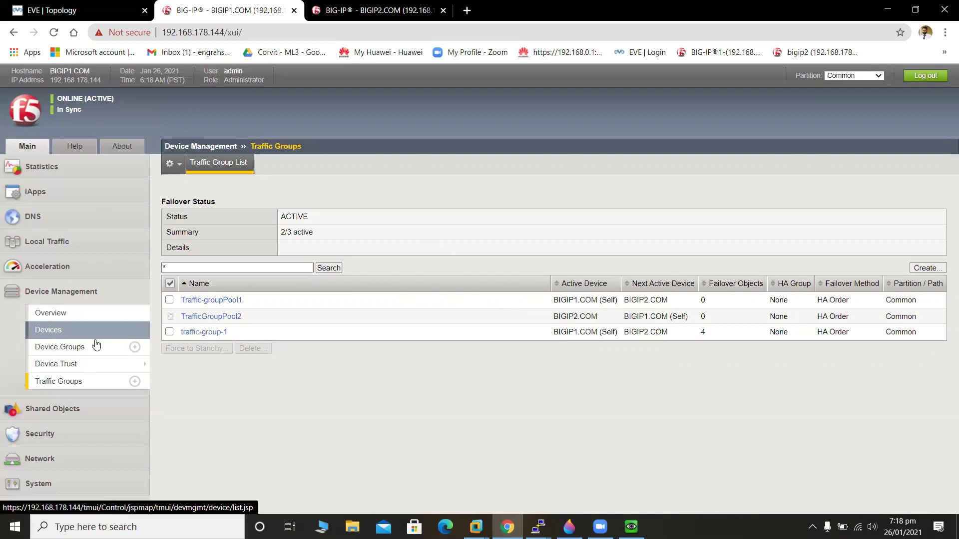
{"action": "left_click", "coordinate": [64, 242]}
{"action": "mouse_move", "coordinate": [94, 289]}
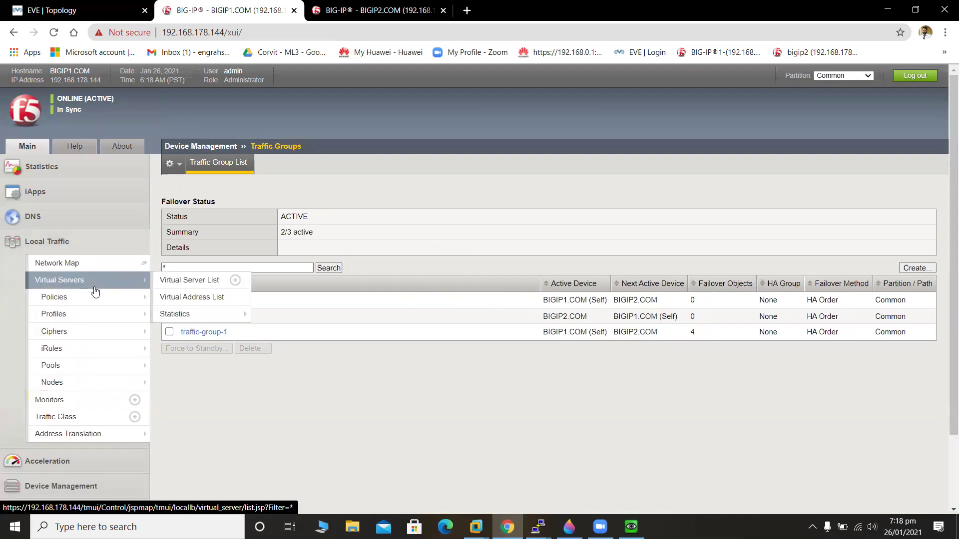
{"action": "left_click", "coordinate": [95, 290]}
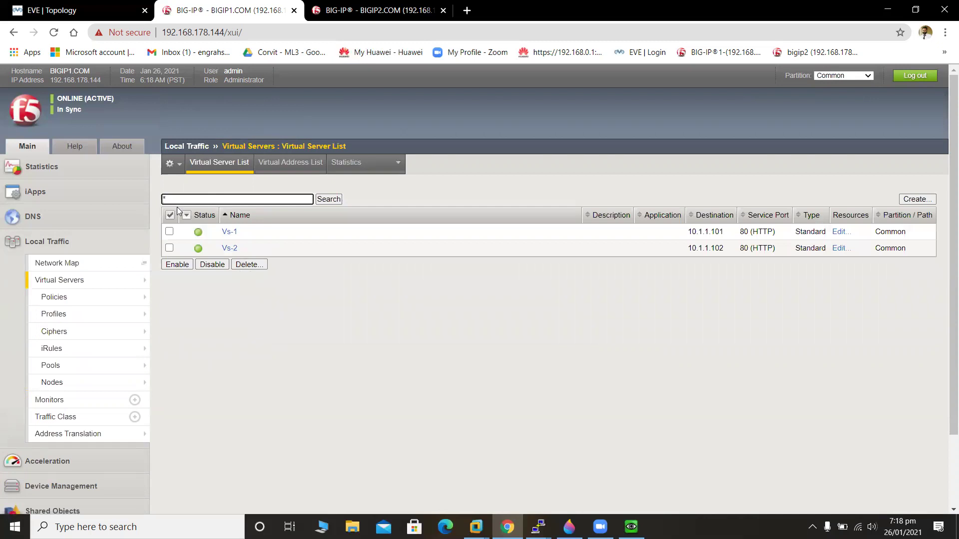
{"action": "left_click", "coordinate": [290, 163]}
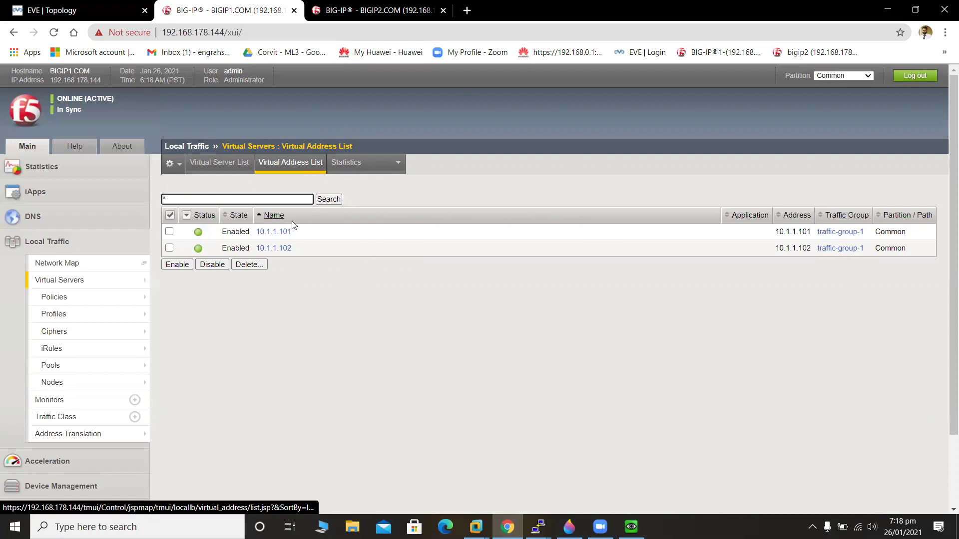
{"action": "left_click", "coordinate": [264, 233]}
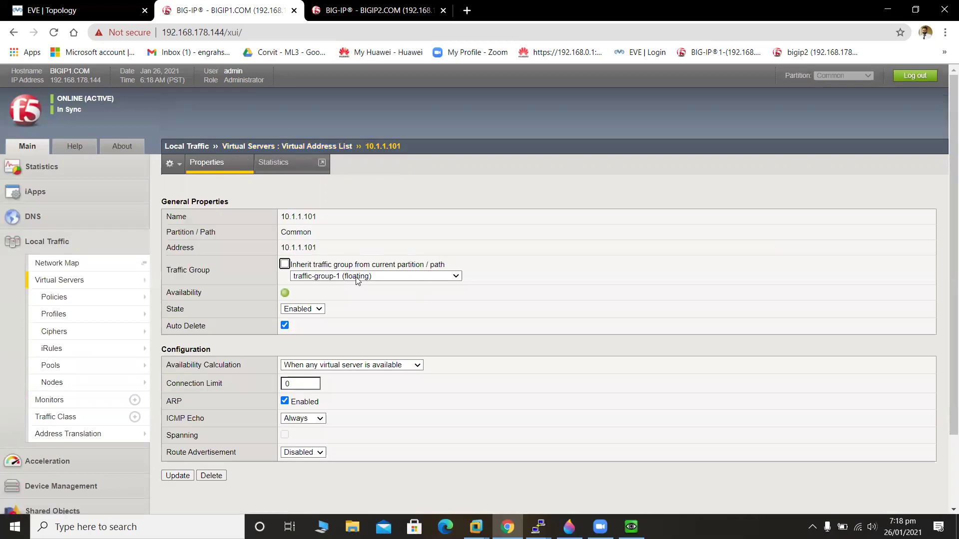
Assign 10.1.1.101 to the Traffic-groupPool1 (floating) traffic group and apply with Update.
{"action": "left_click", "coordinate": [372, 278]}
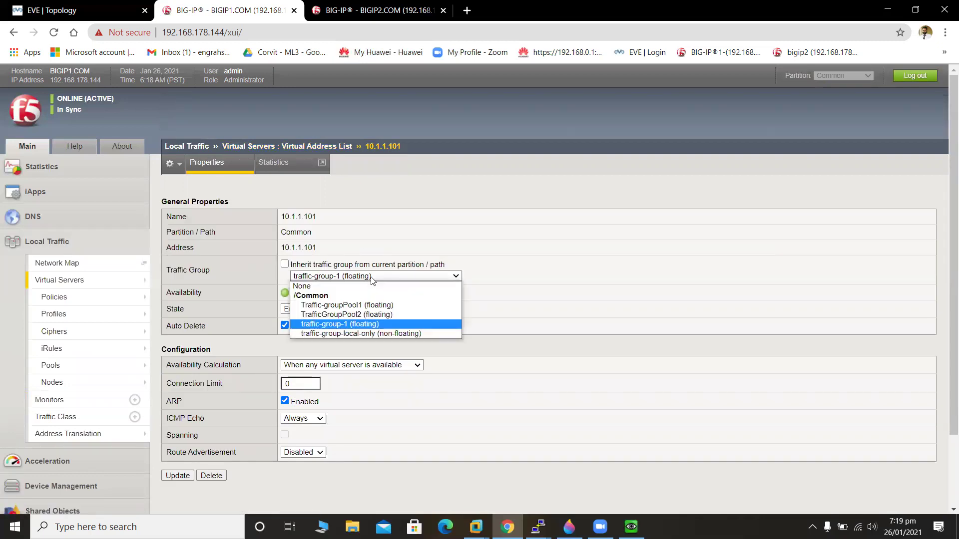
{"action": "left_click", "coordinate": [393, 308]}
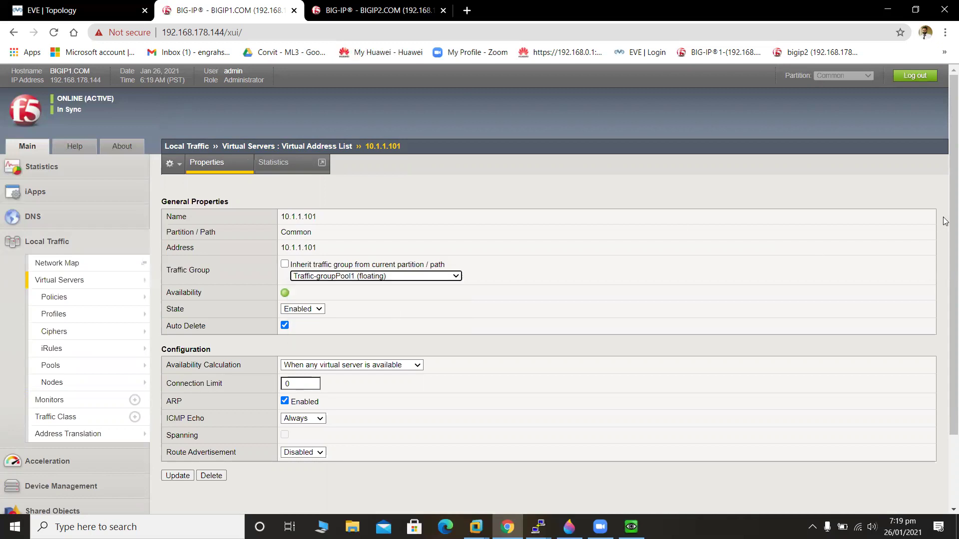
{"action": "scroll", "coordinate": [649, 325], "scroll_direction": "down", "scroll_amount": 2}
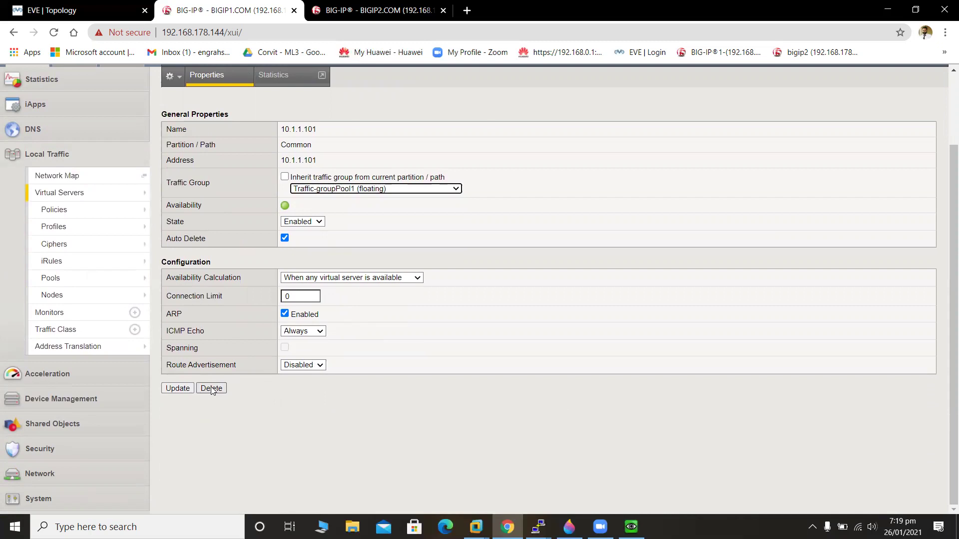
{"action": "left_click", "coordinate": [184, 389]}
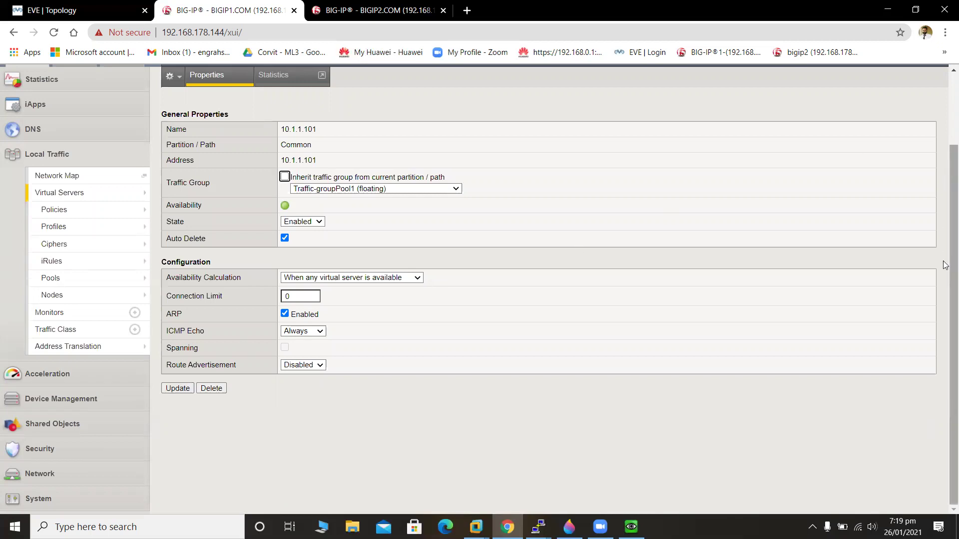
{"action": "scroll", "coordinate": [944, 165], "scroll_direction": "up", "scroll_amount": 2}
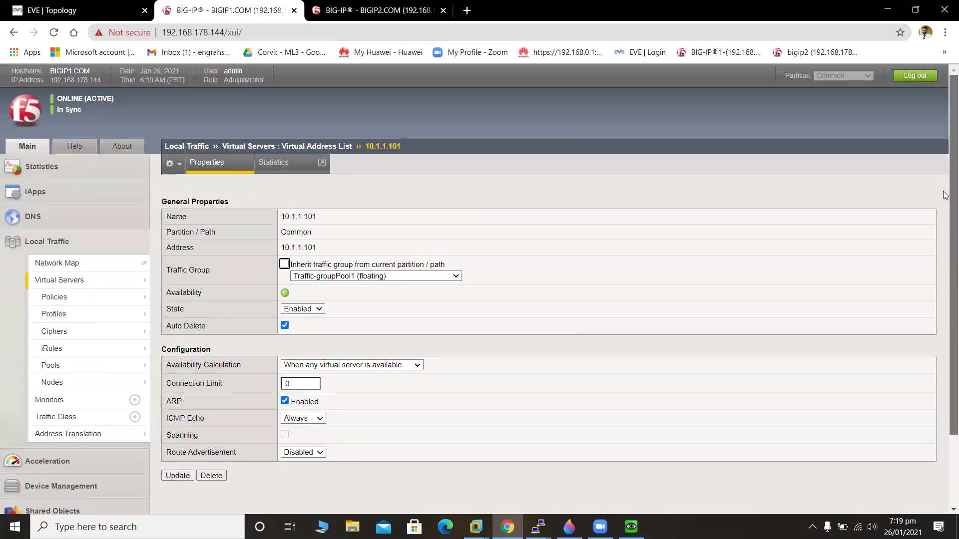
{"action": "scroll", "coordinate": [945, 186], "scroll_direction": "down", "scroll_amount": 2}
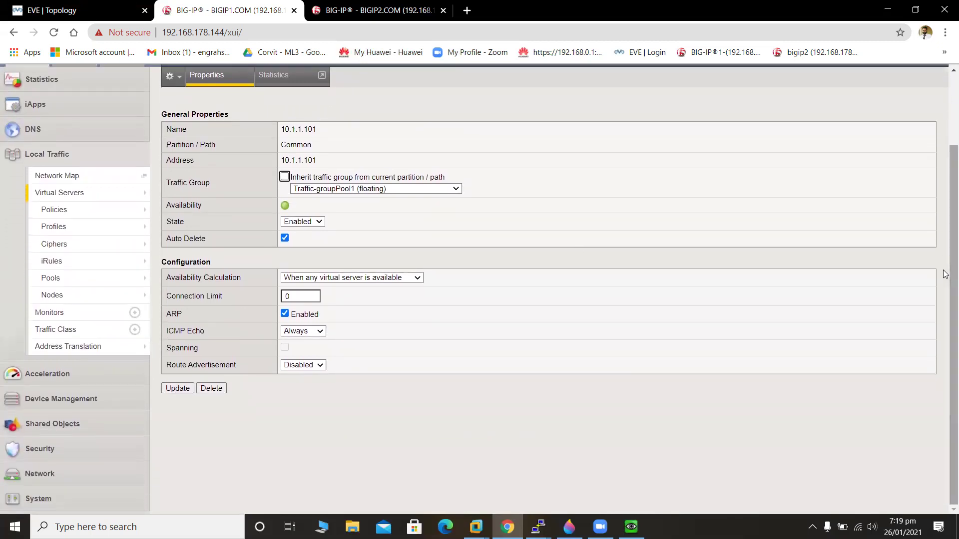
{"action": "left_click", "coordinate": [187, 392]}
{"action": "scroll", "coordinate": [946, 205], "scroll_direction": "up", "scroll_amount": 2}
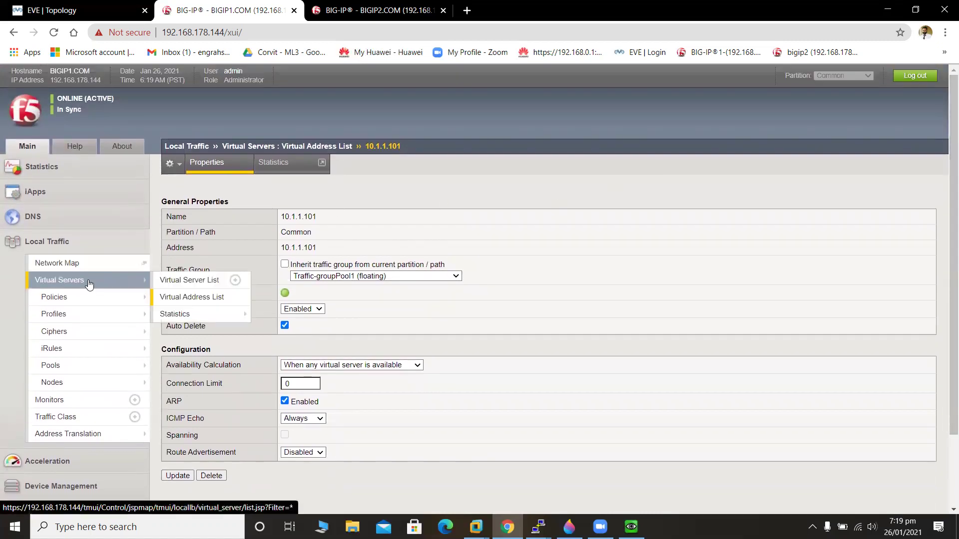
Set virtual address 10.1.1.102's traffic group to TrafficGroupPool2 (floating).
{"action": "left_click", "coordinate": [210, 295]}
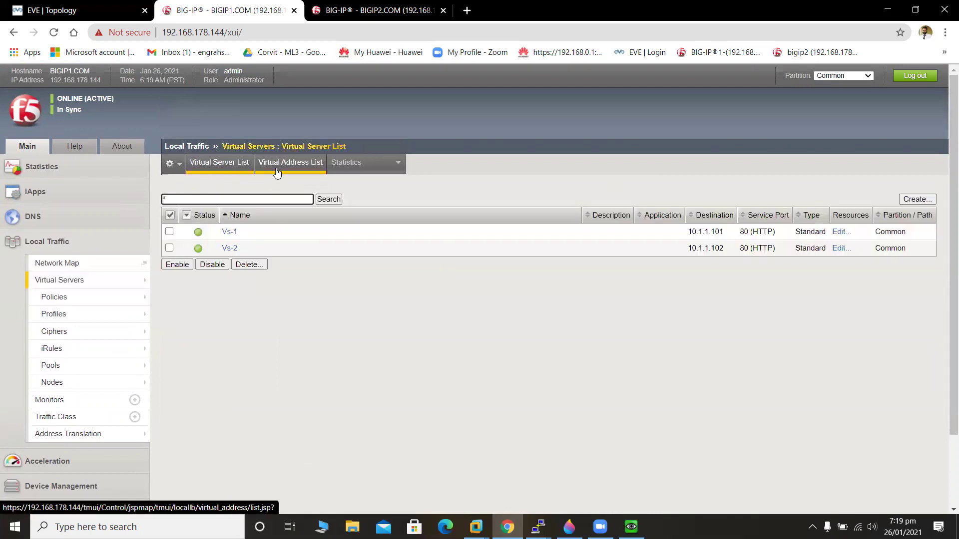
{"action": "left_click", "coordinate": [278, 170]}
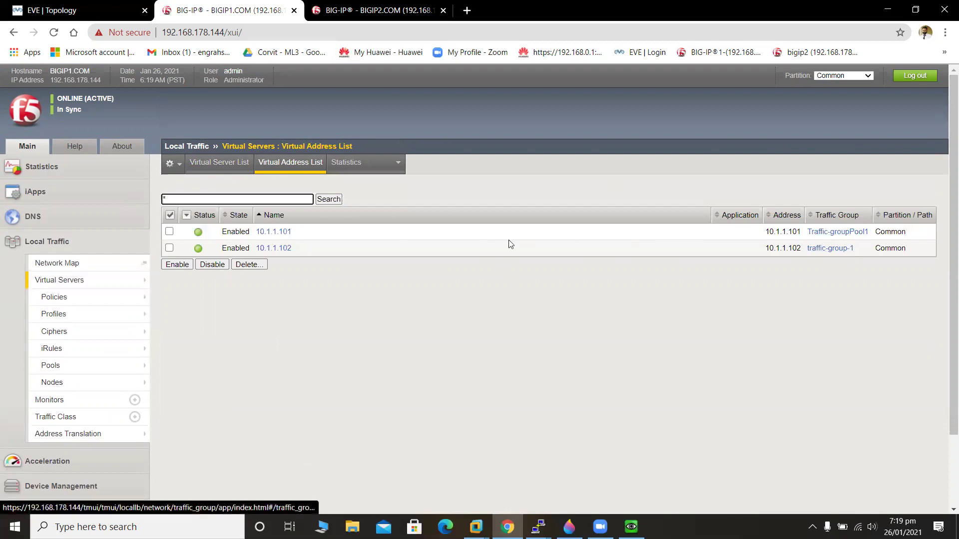
{"action": "left_click", "coordinate": [276, 248]}
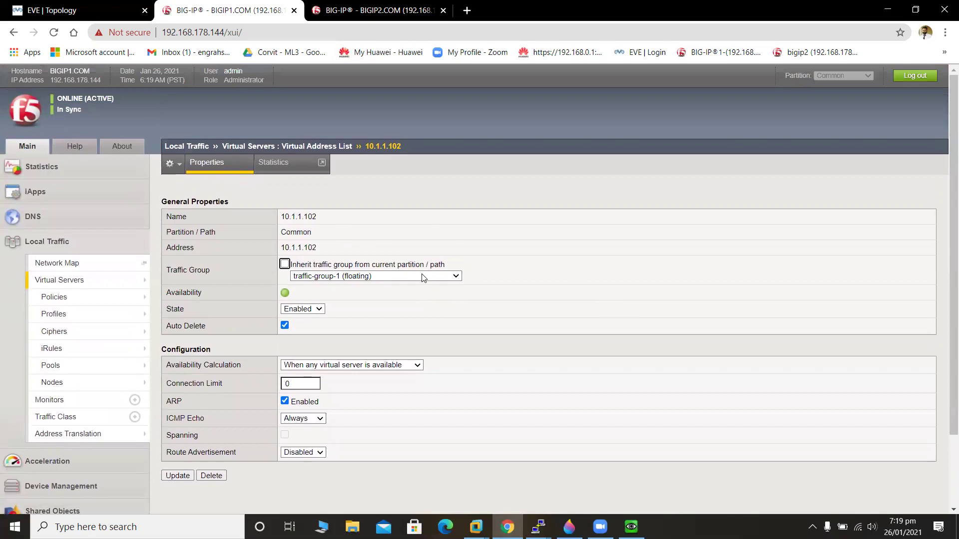
{"action": "left_click", "coordinate": [424, 278]}
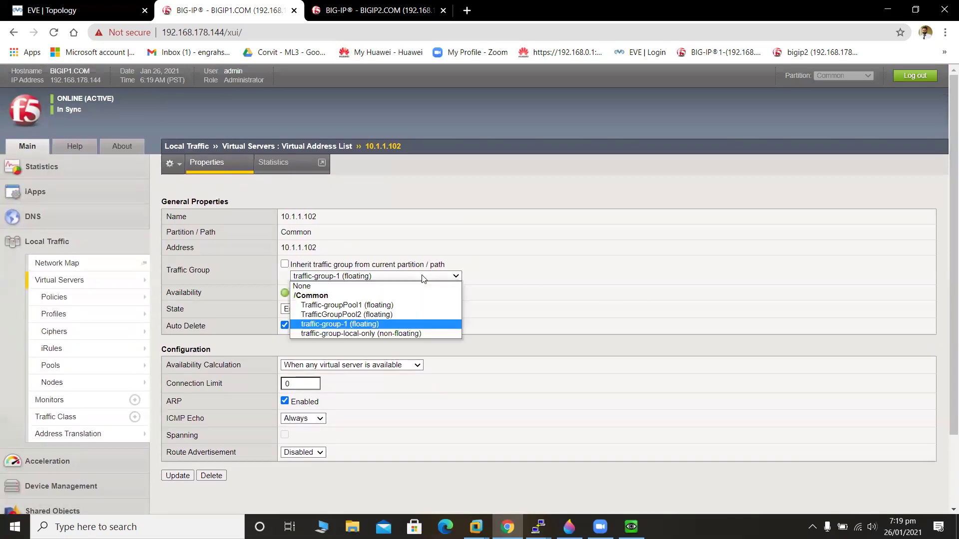
{"action": "left_click", "coordinate": [418, 314]}
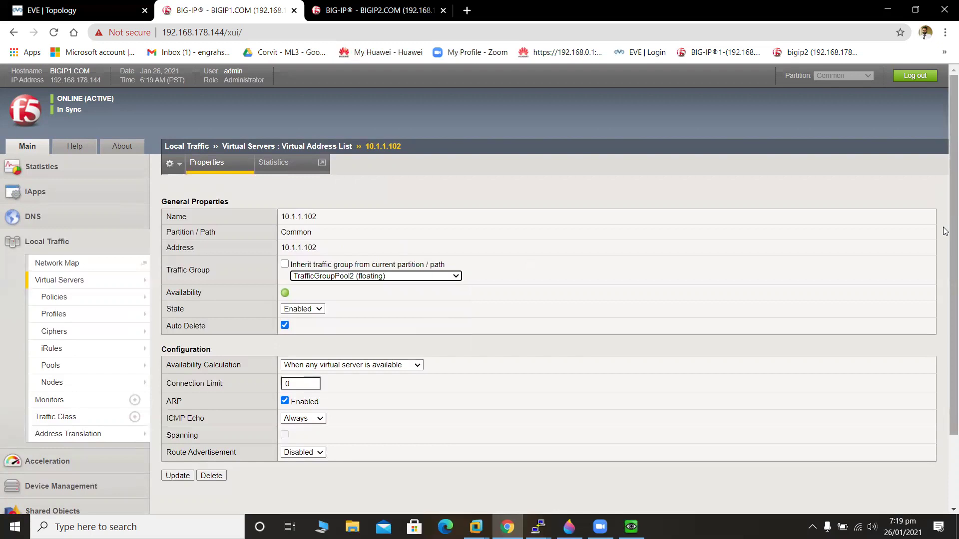
Apply the traffic group change with Update and return to the Virtual Server List.
{"action": "scroll", "coordinate": [946, 279], "scroll_direction": "down", "scroll_amount": 1}
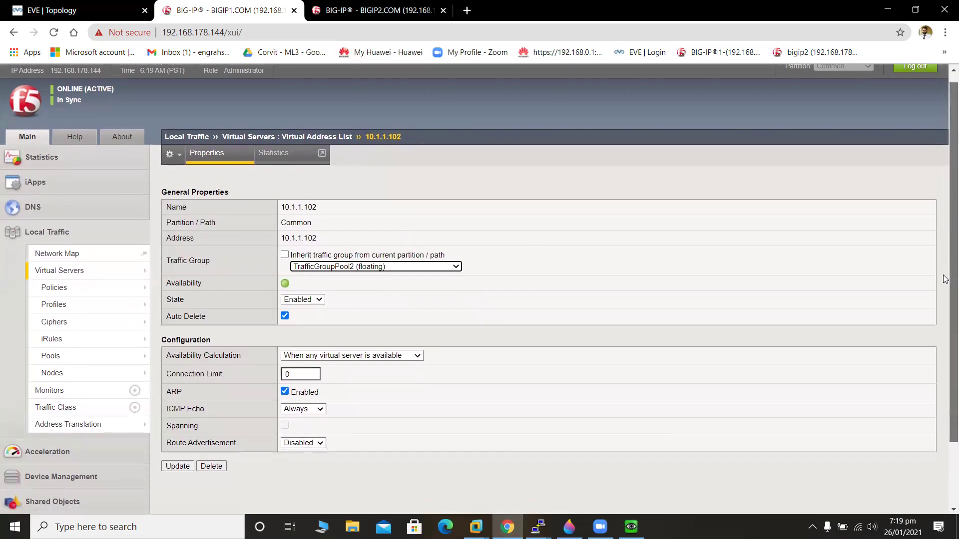
{"action": "scroll", "coordinate": [945, 278], "scroll_direction": "down", "scroll_amount": 2}
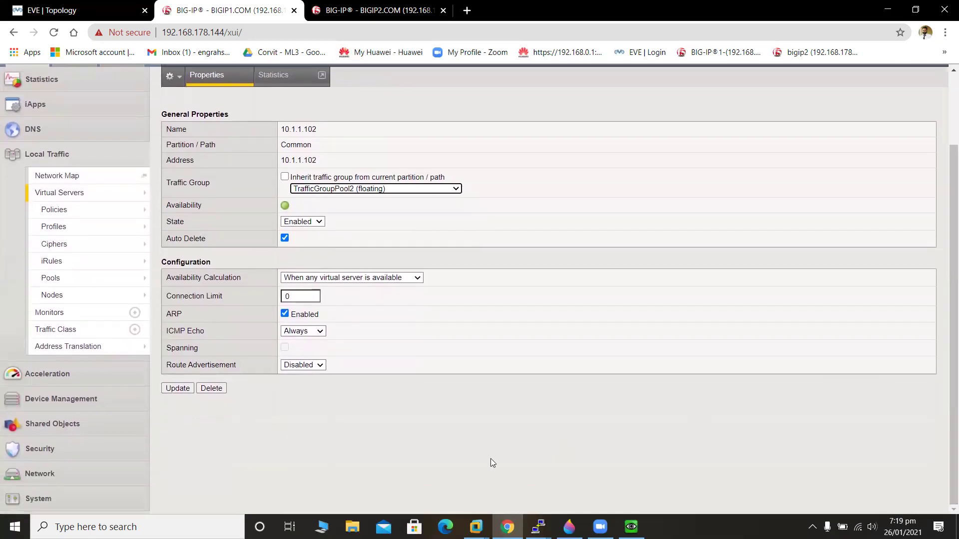
{"action": "left_click", "coordinate": [183, 389]}
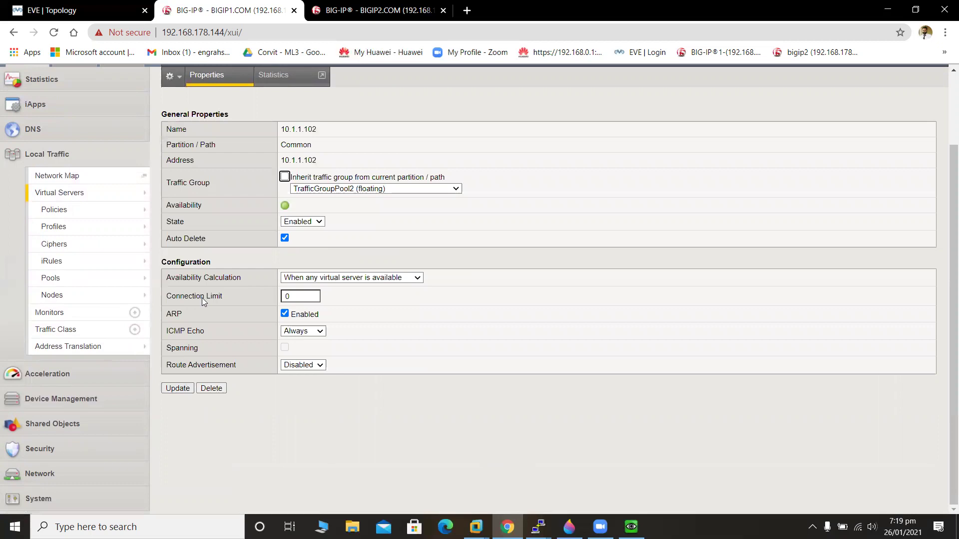
{"action": "left_click", "coordinate": [176, 389]}
{"action": "mouse_move", "coordinate": [66, 214]}
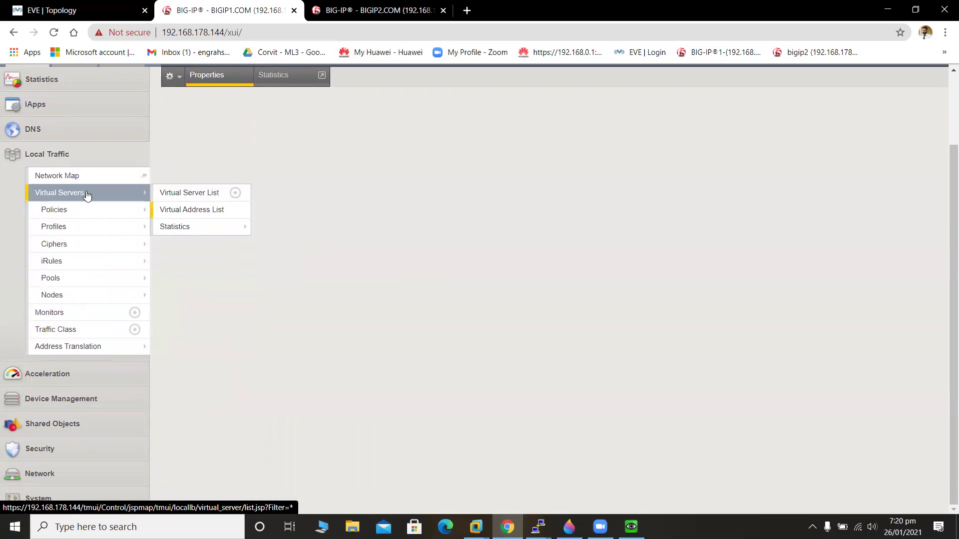
{"action": "mouse_move", "coordinate": [78, 242]}
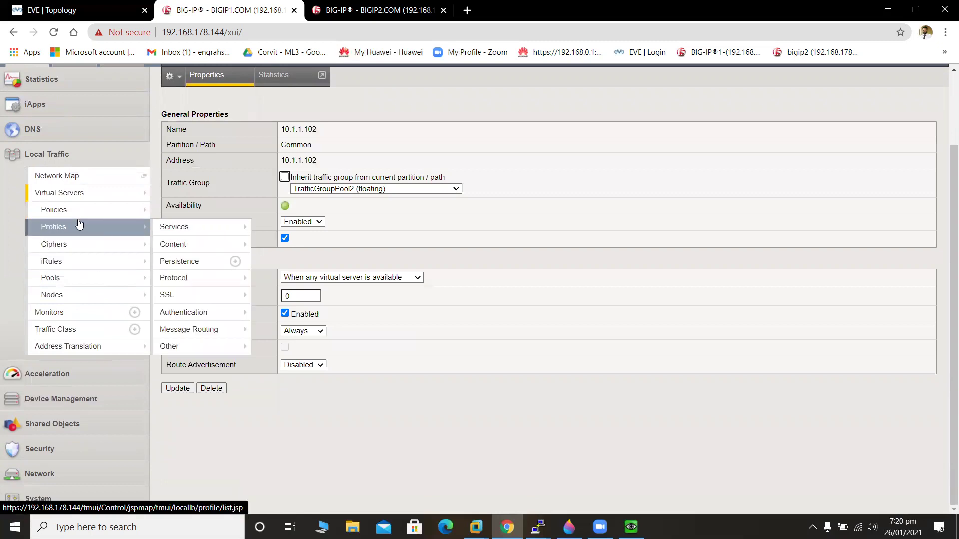
{"action": "mouse_move", "coordinate": [80, 194]}
{"action": "scroll", "coordinate": [81, 200], "scroll_direction": "up", "scroll_amount": 2}
{"action": "left_click", "coordinate": [189, 270]}
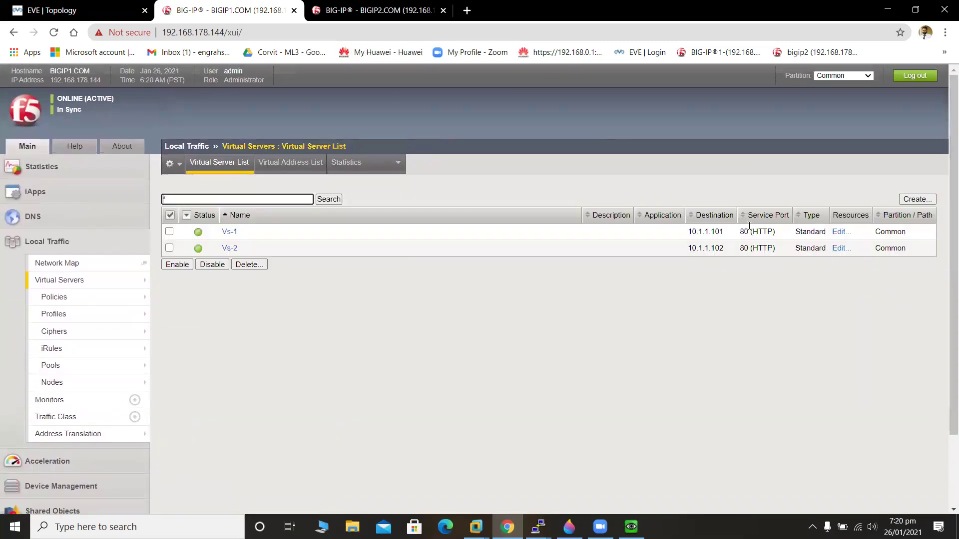
Review the Virtual Address List to confirm each address has its own traffic group.
{"action": "left_click", "coordinate": [318, 163]}
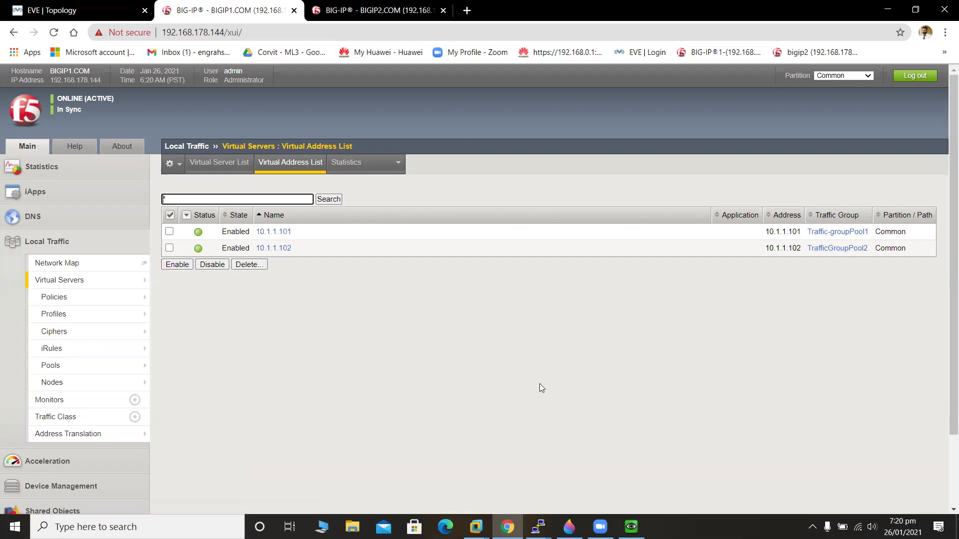
{"action": "left_click", "coordinate": [222, 326]}
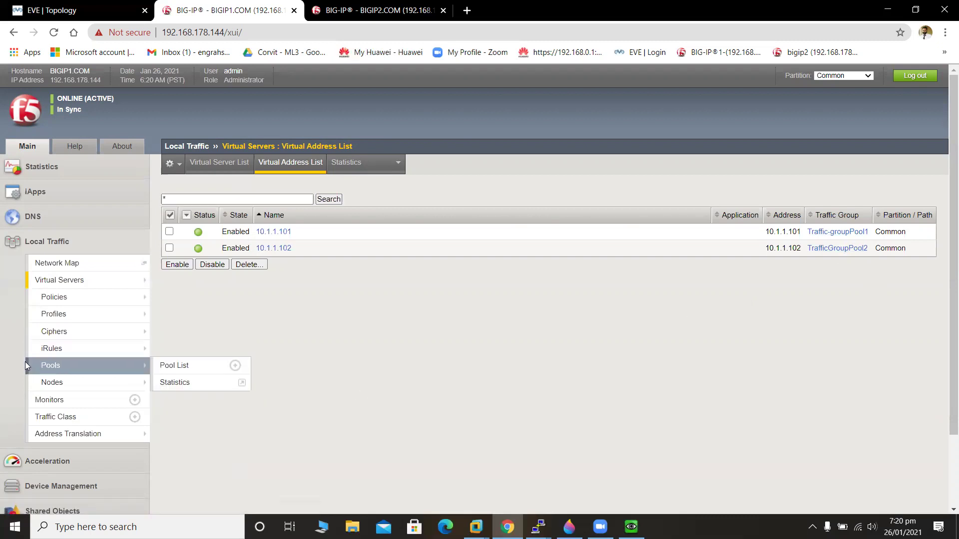
{"action": "mouse_move", "coordinate": [88, 303]}
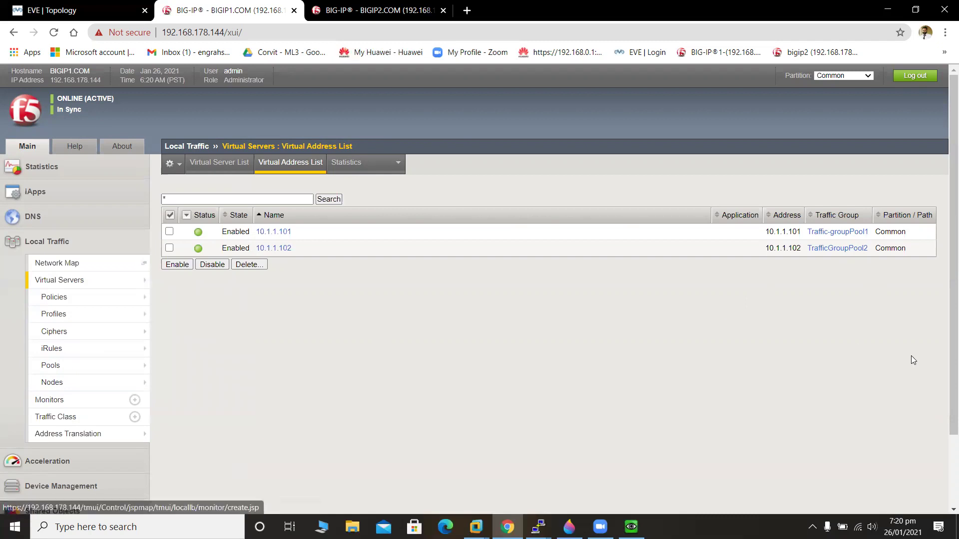
{"action": "scroll", "coordinate": [945, 328], "scroll_direction": "down", "scroll_amount": 3}
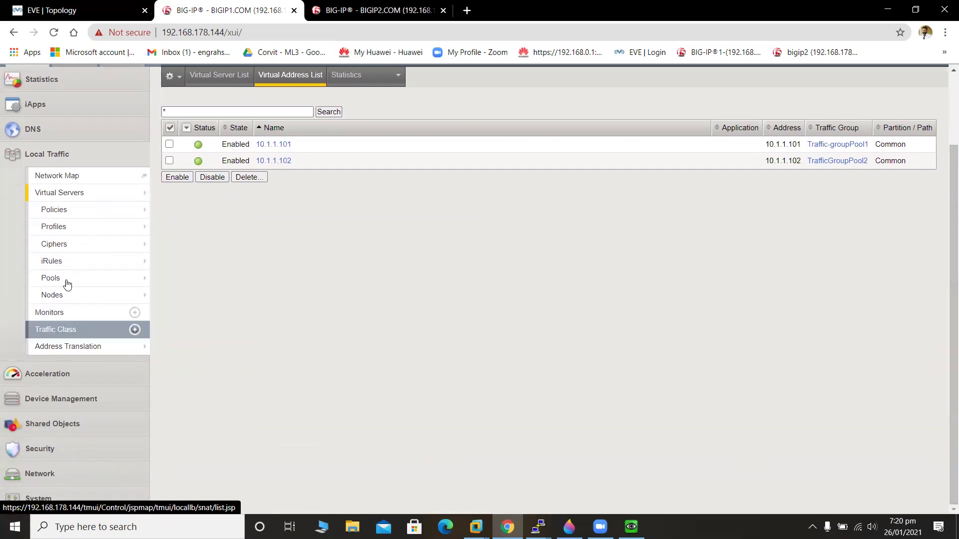
Go to Network > Routes and start a new route.
{"action": "left_click", "coordinate": [46, 159]}
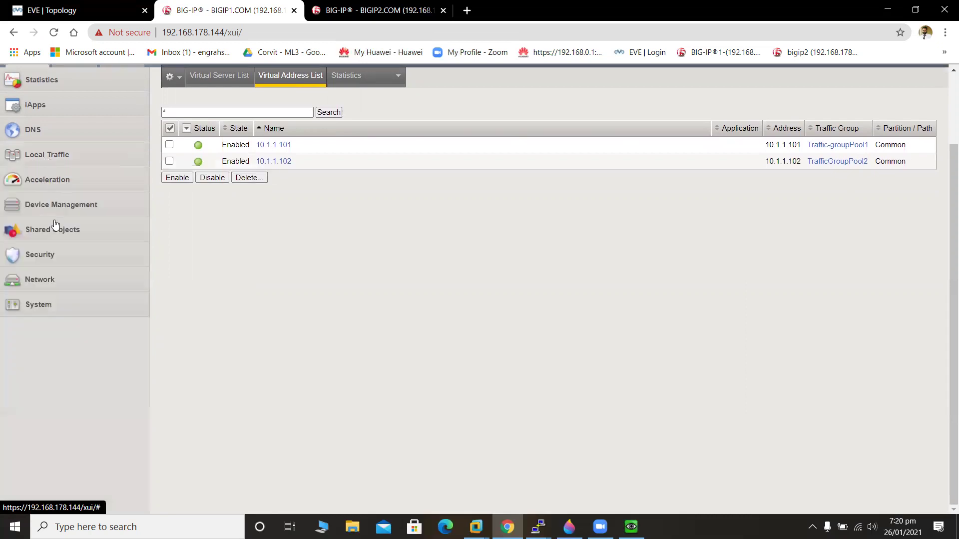
{"action": "left_click", "coordinate": [68, 284]}
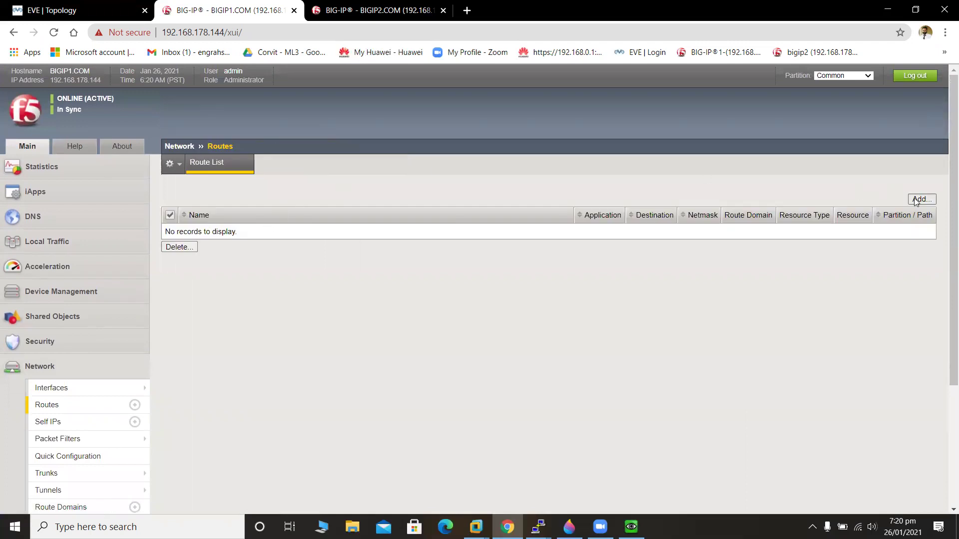
{"action": "left_click", "coordinate": [921, 200]}
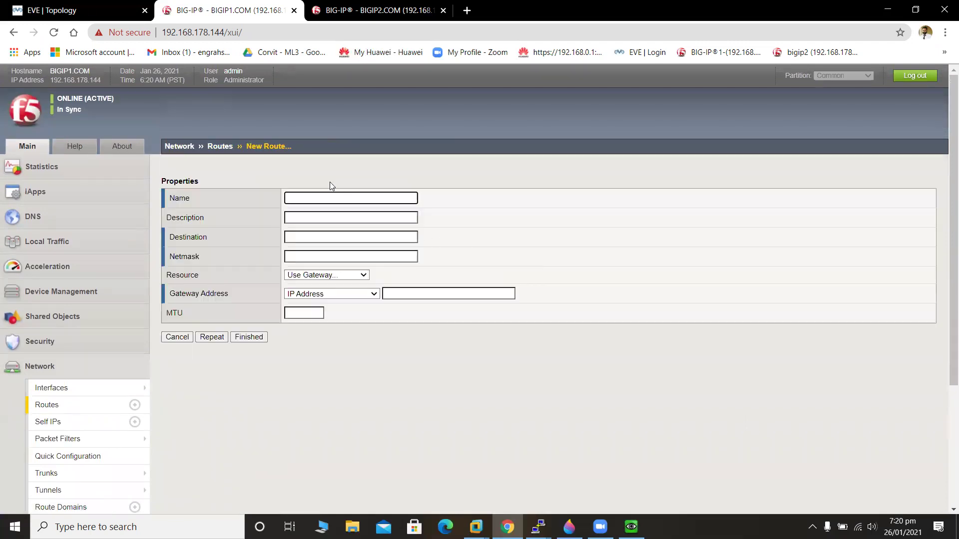
Name the route 'Default Route' with destination 10.1.1.100 and netmask 255.255.255.0.
{"action": "left_click", "coordinate": [338, 201]}
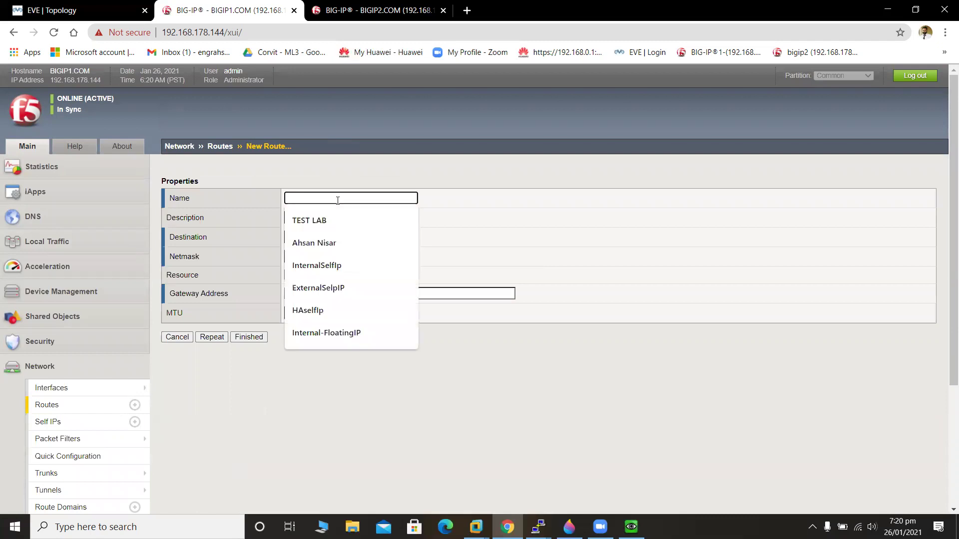
{"action": "type", "text": "Def"}
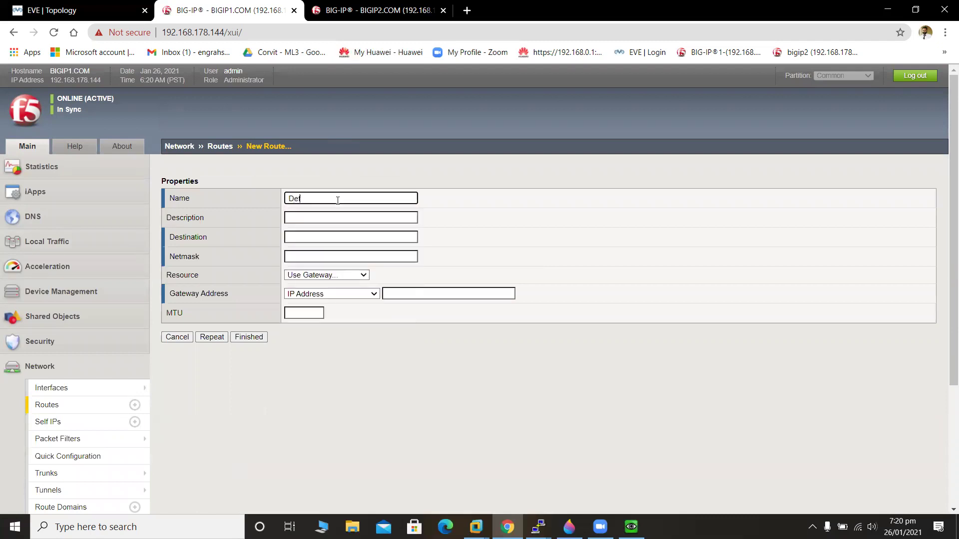
{"action": "type", "text": "ault Route"}
{"action": "left_click", "coordinate": [341, 237]}
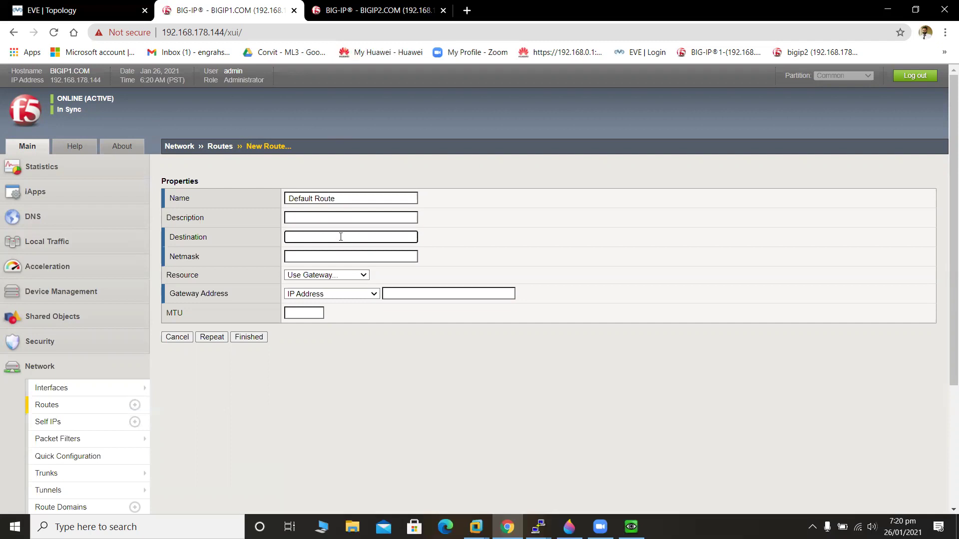
{"action": "type", "text": "10.1.1.100"}
{"action": "left_click", "coordinate": [342, 258]}
{"action": "left_click", "coordinate": [352, 277]}
Keep Gateway as the route resource and IP Address as the gateway type.
{"action": "left_click", "coordinate": [341, 276]}
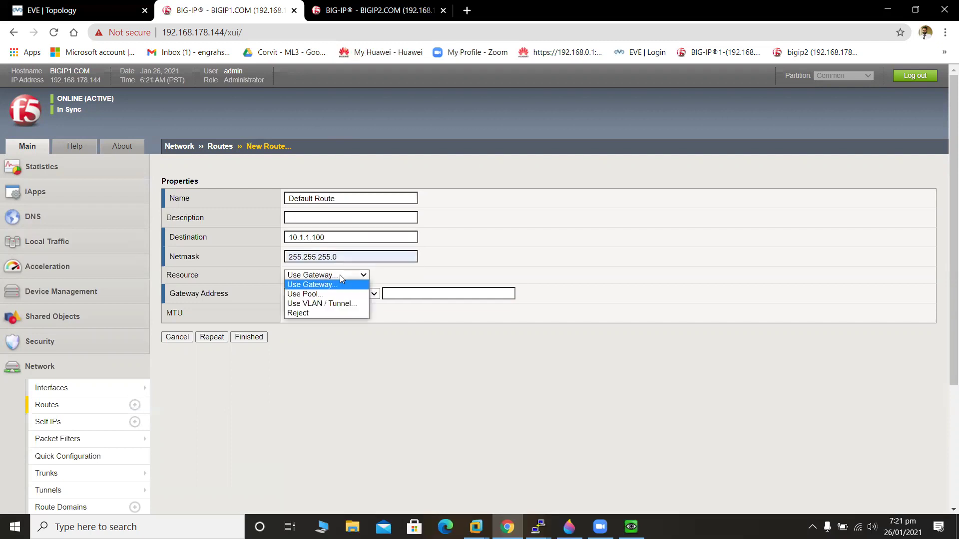
{"action": "left_click", "coordinate": [340, 276]}
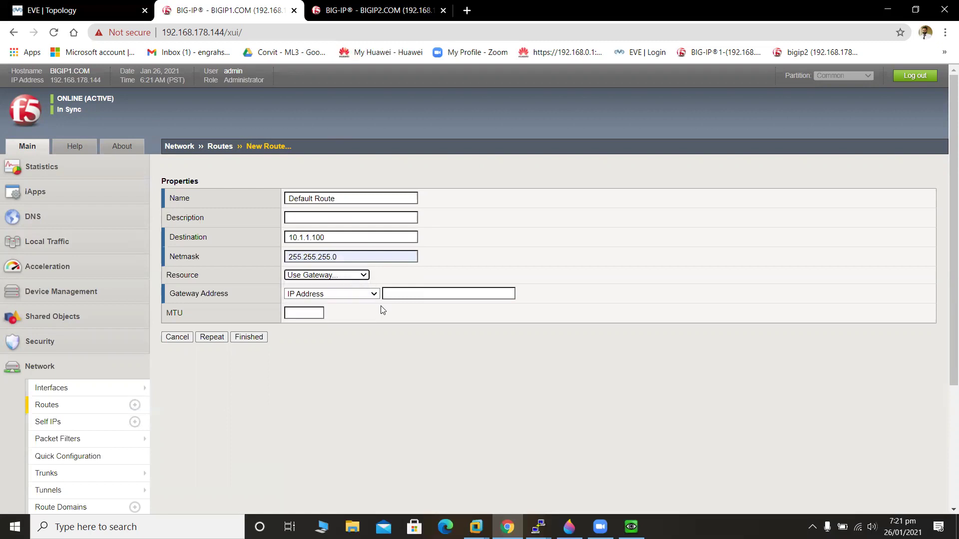
{"action": "left_click", "coordinate": [408, 294]}
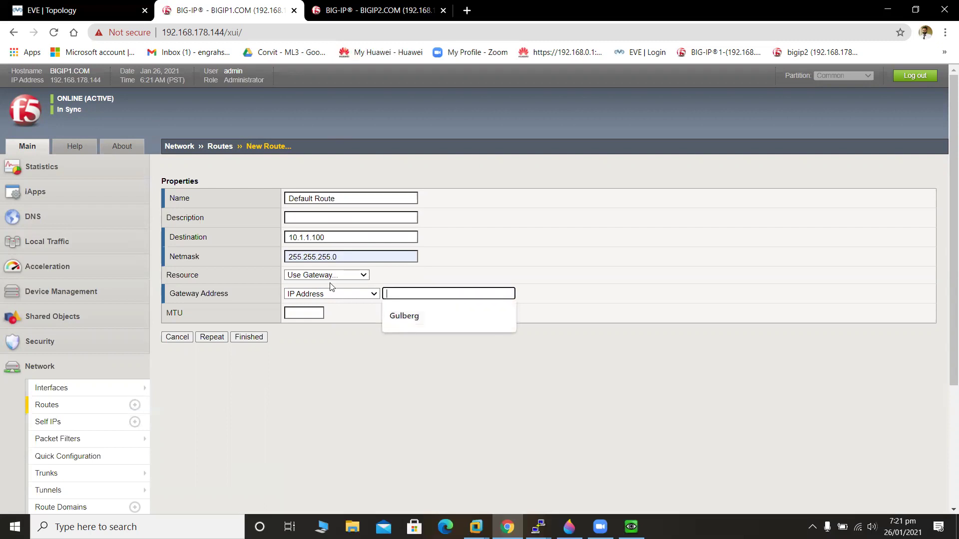
{"action": "left_click", "coordinate": [374, 295]}
{"action": "left_click", "coordinate": [410, 294]}
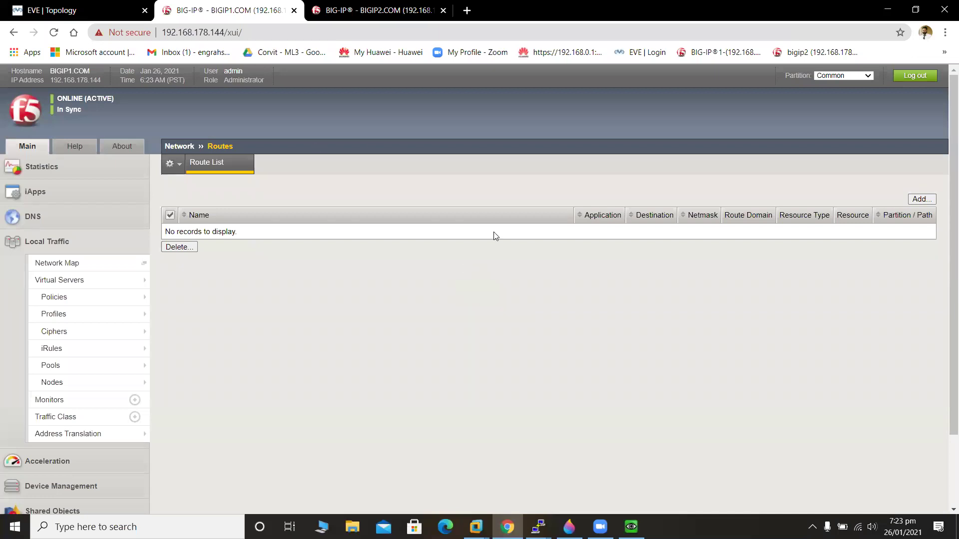
Review BIGIP1's Virtual Server List and its Device Management device list.
{"action": "left_click", "coordinate": [59, 281]}
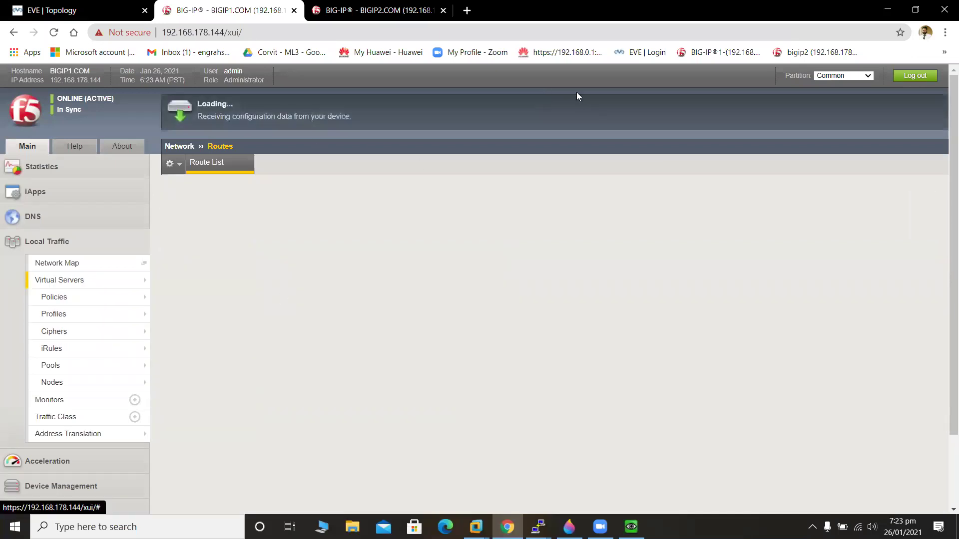
{"action": "scroll", "coordinate": [946, 303], "scroll_direction": "down", "scroll_amount": 2}
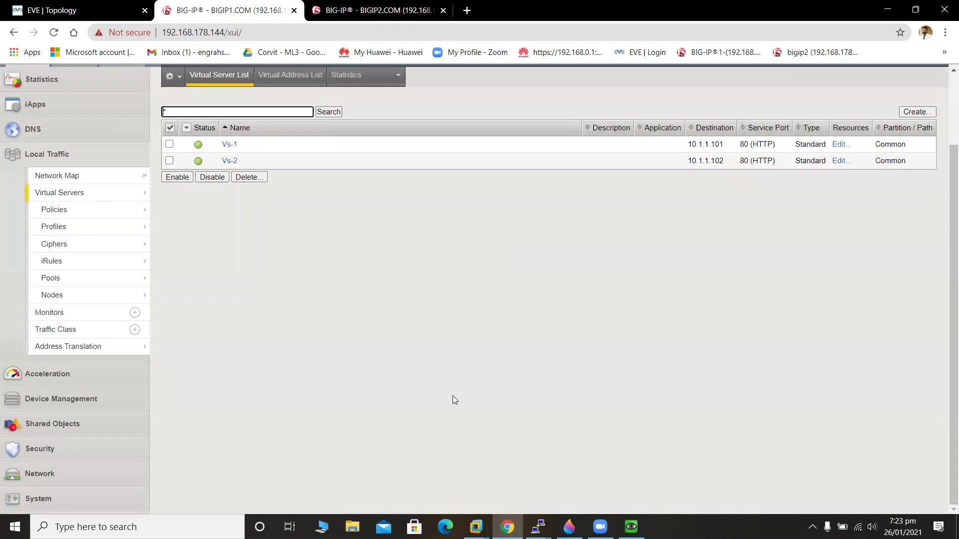
{"action": "left_click", "coordinate": [59, 399]}
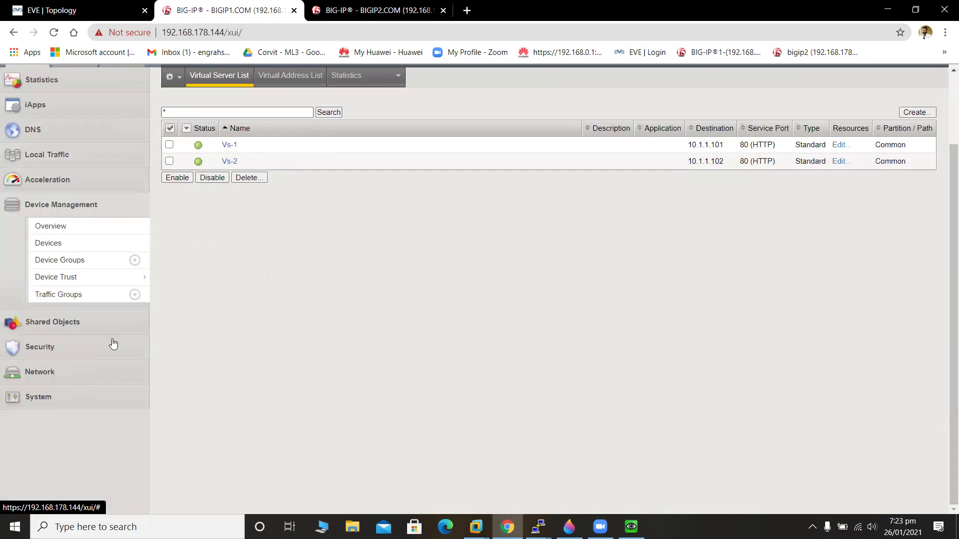
{"action": "left_click", "coordinate": [82, 248]}
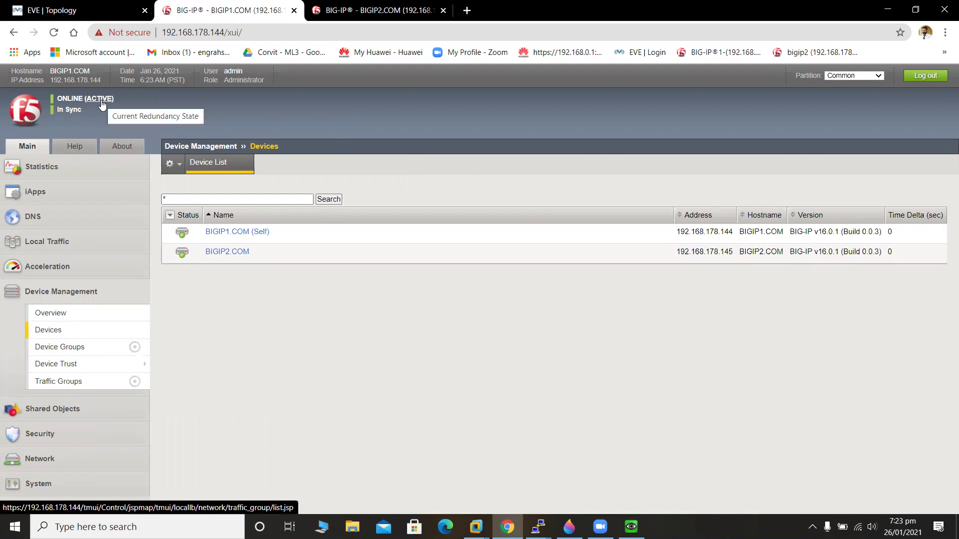
Compare BIGIP2 and BIGIP1 traffic group status, then switch to the EVE topology.
{"action": "left_click", "coordinate": [353, 10]}
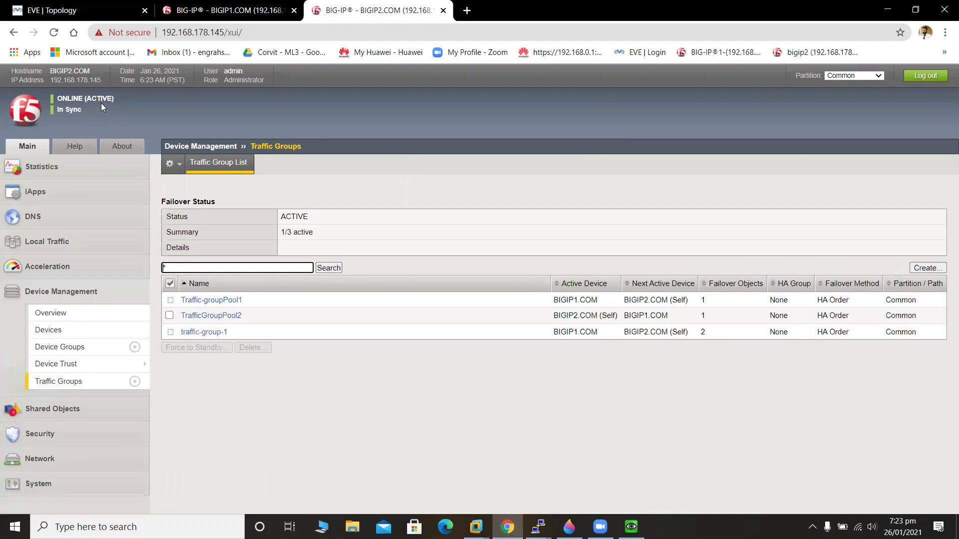
{"action": "left_click", "coordinate": [240, 14]}
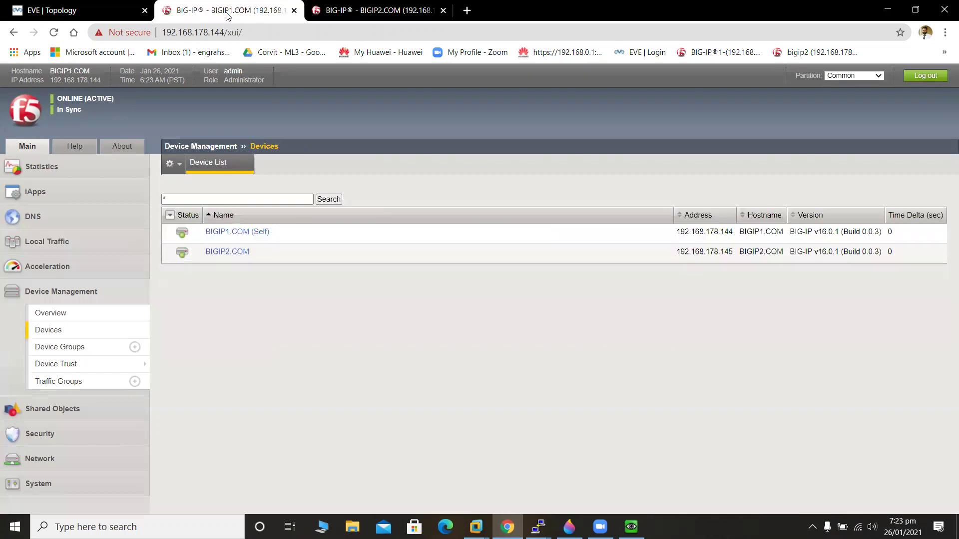
{"action": "left_click", "coordinate": [355, 8]}
{"action": "left_click", "coordinate": [252, 6]}
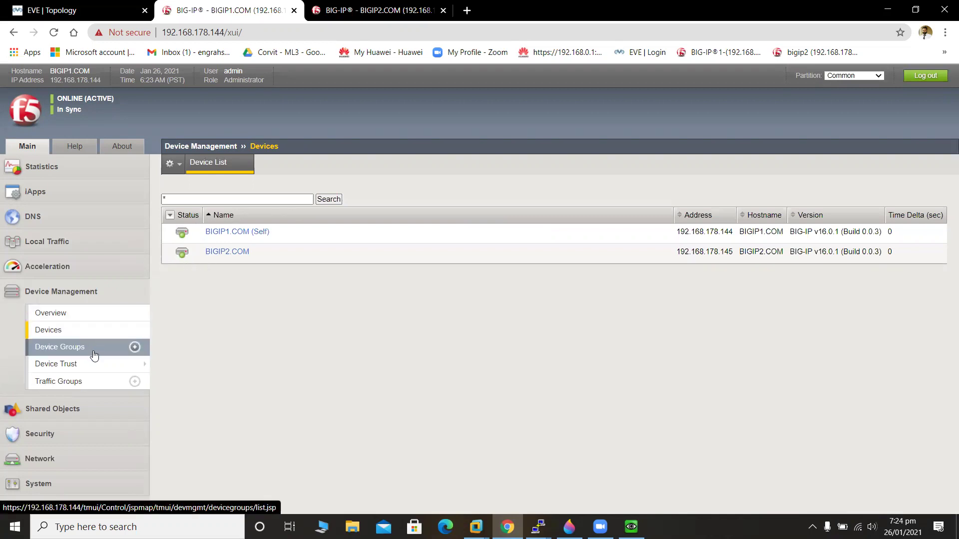
{"action": "left_click", "coordinate": [96, 382]}
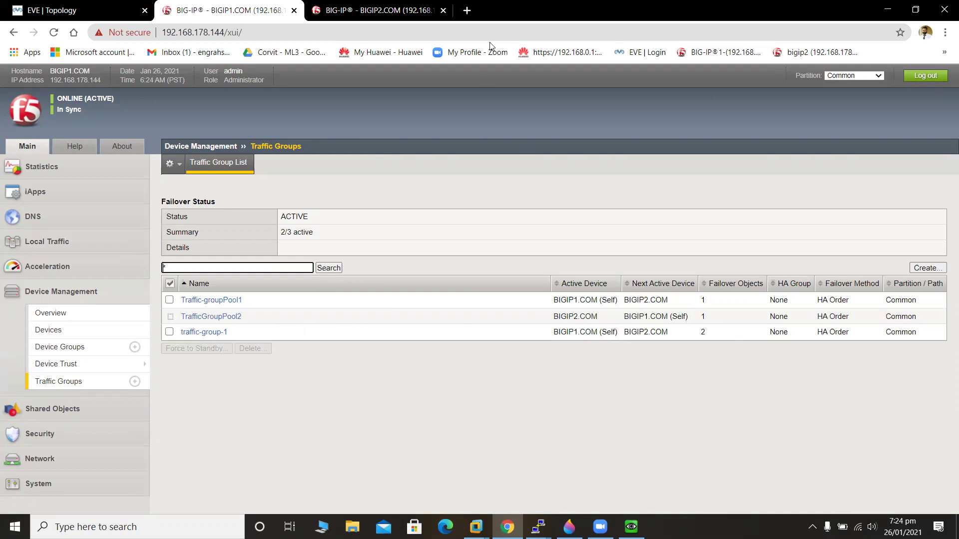
{"action": "left_click", "coordinate": [92, 5]}
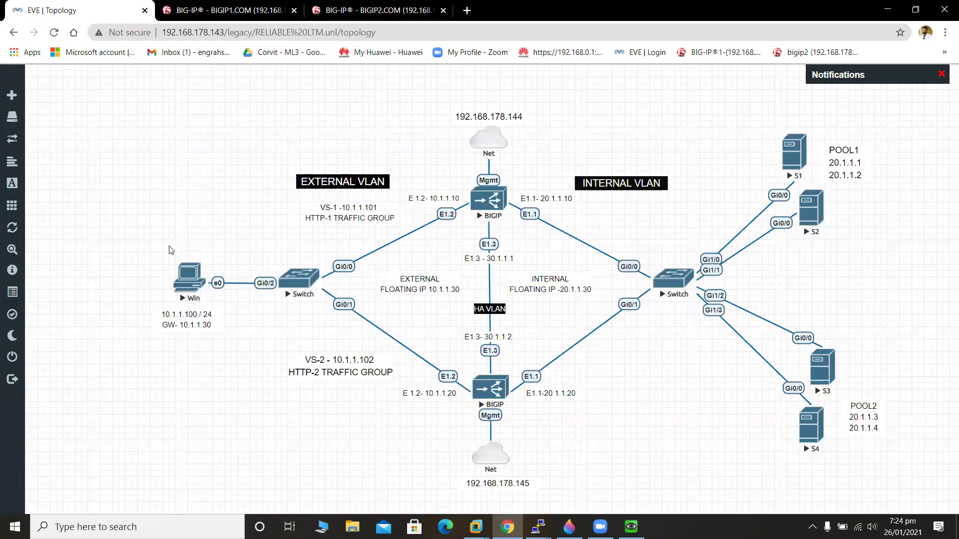
Open the Win node's VNC console and reach Network and Sharing Center from the tray network icon.
{"action": "left_click", "coordinate": [190, 276]}
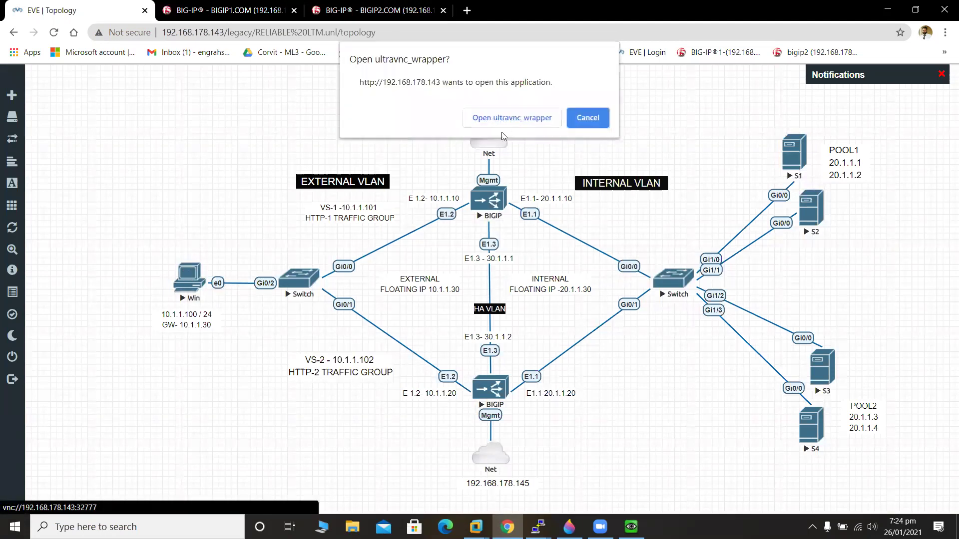
{"action": "left_click", "coordinate": [509, 122]}
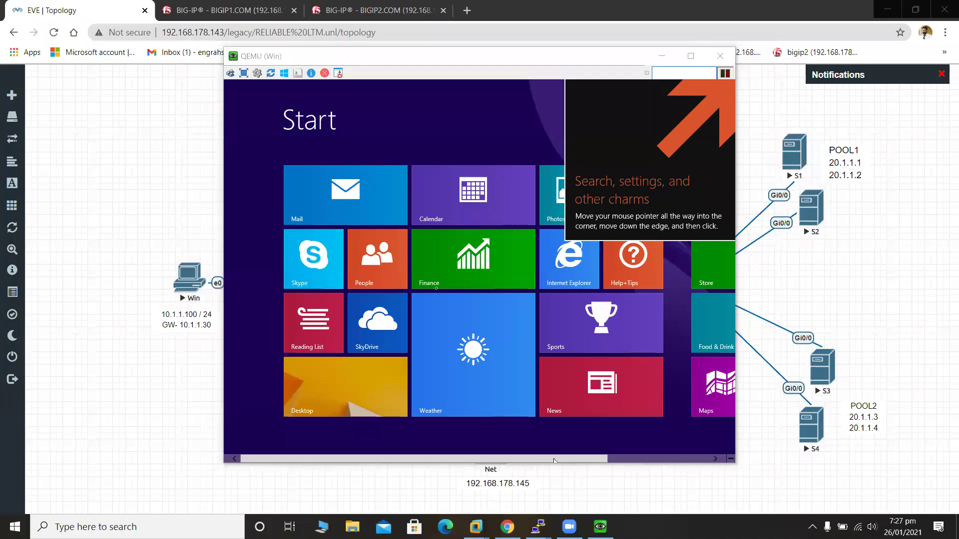
{"action": "left_click", "coordinate": [331, 388]}
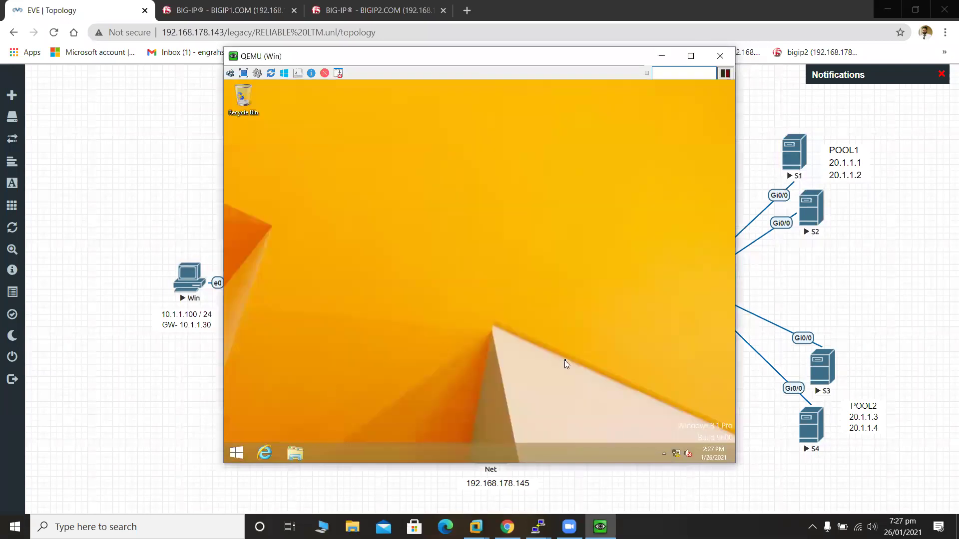
{"action": "left_click", "coordinate": [678, 454]}
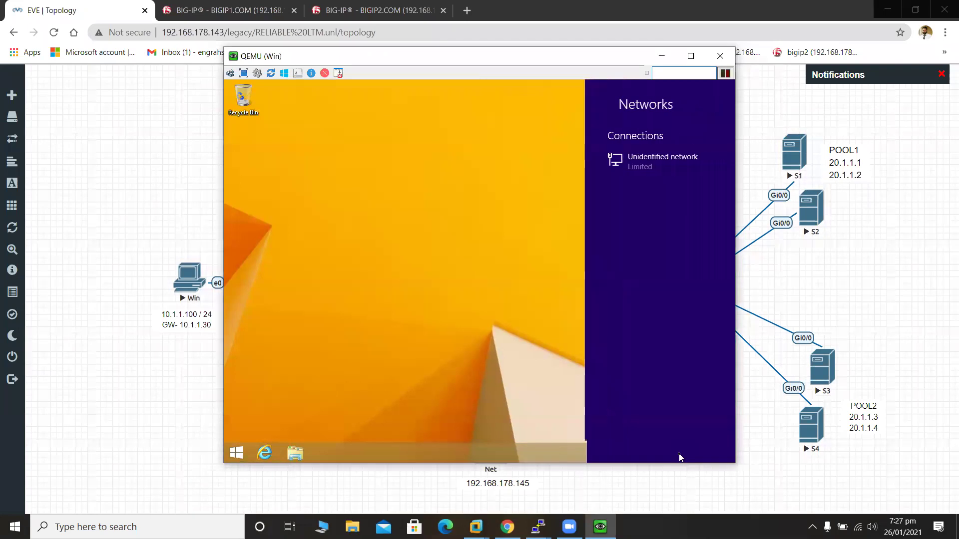
{"action": "left_click", "coordinate": [513, 356]}
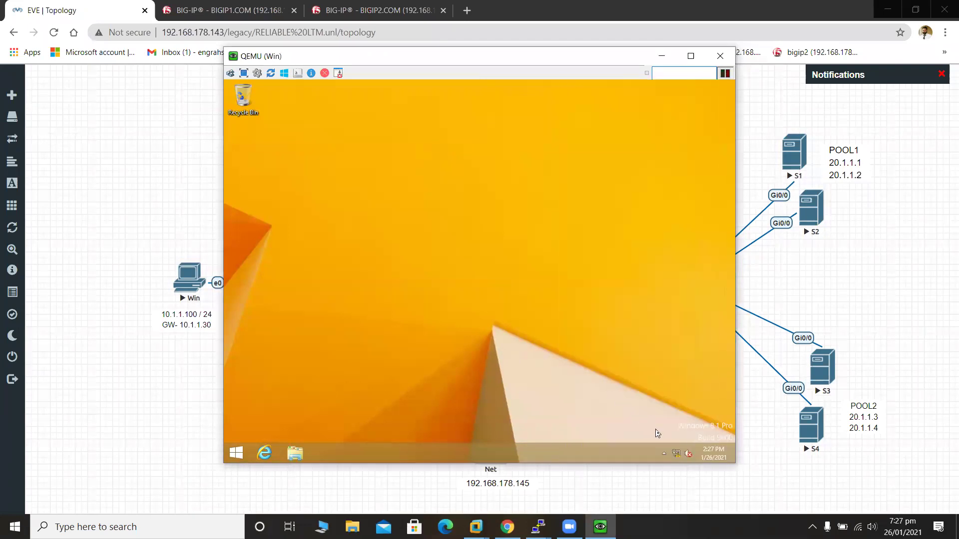
{"action": "right_click", "coordinate": [679, 455]}
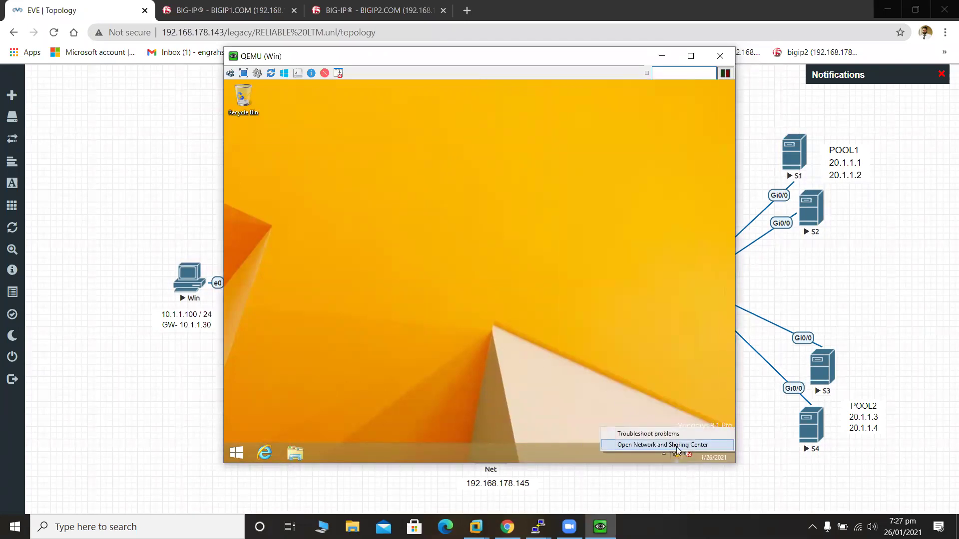
{"action": "left_click", "coordinate": [675, 445]}
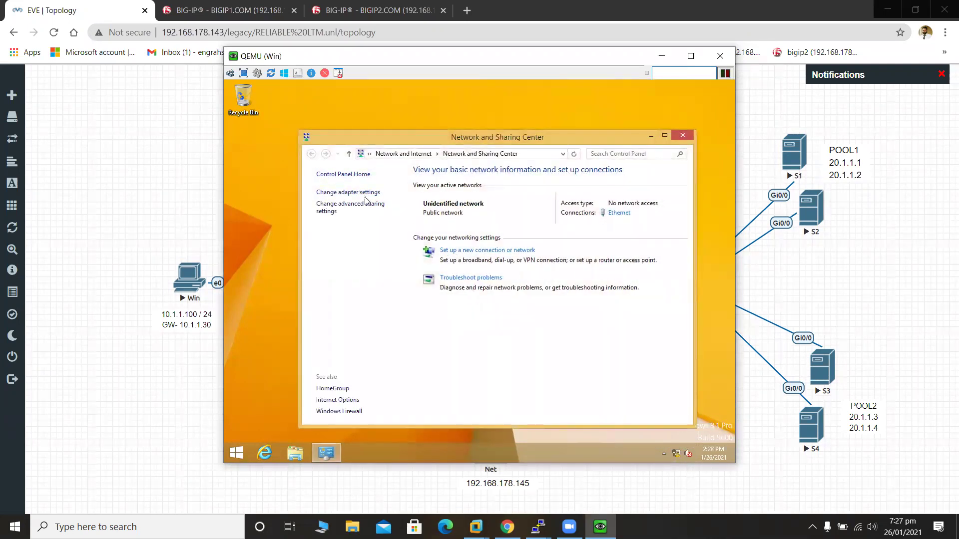
Verify the Ethernet adapter's IPv4 settings: 10.1.1.100/24 with gateway 10.1.1.30.
{"action": "left_click", "coordinate": [364, 193]}
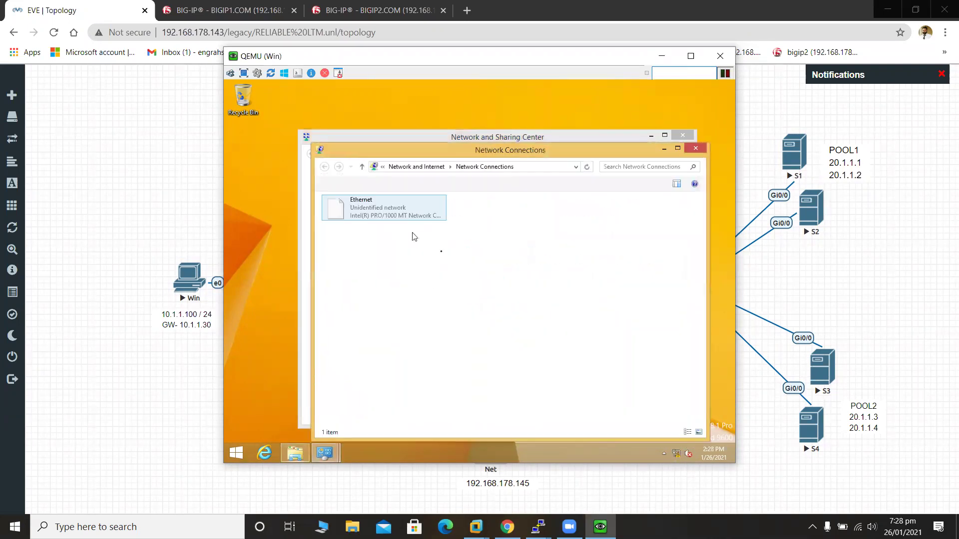
{"action": "right_click", "coordinate": [391, 222]}
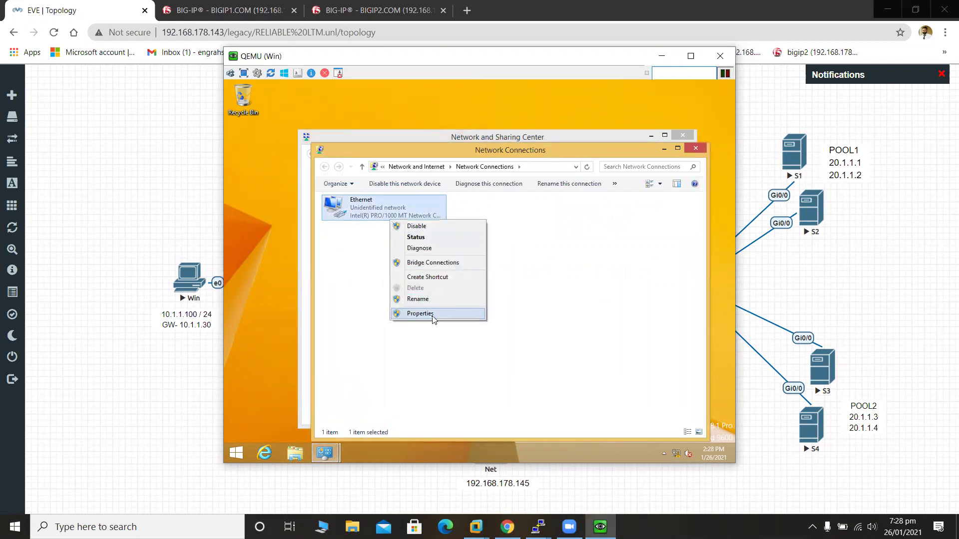
{"action": "left_click", "coordinate": [433, 315]}
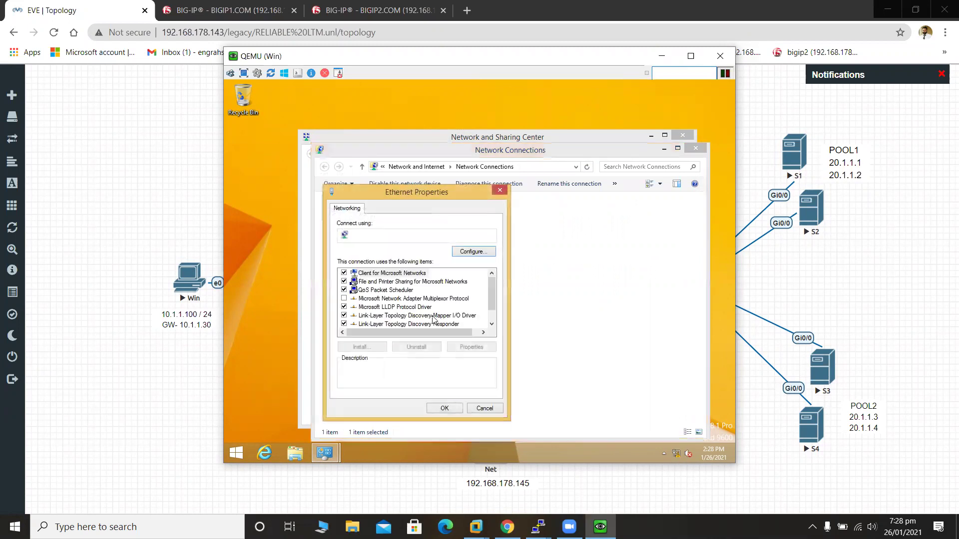
{"action": "left_click", "coordinate": [494, 324]}
{"action": "left_click", "coordinate": [494, 323]}
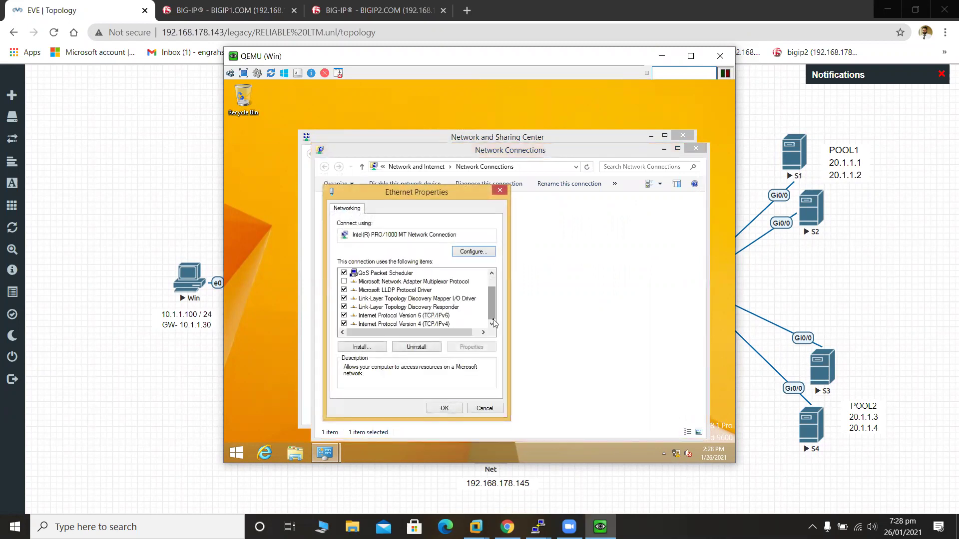
{"action": "double_click", "coordinate": [422, 325]}
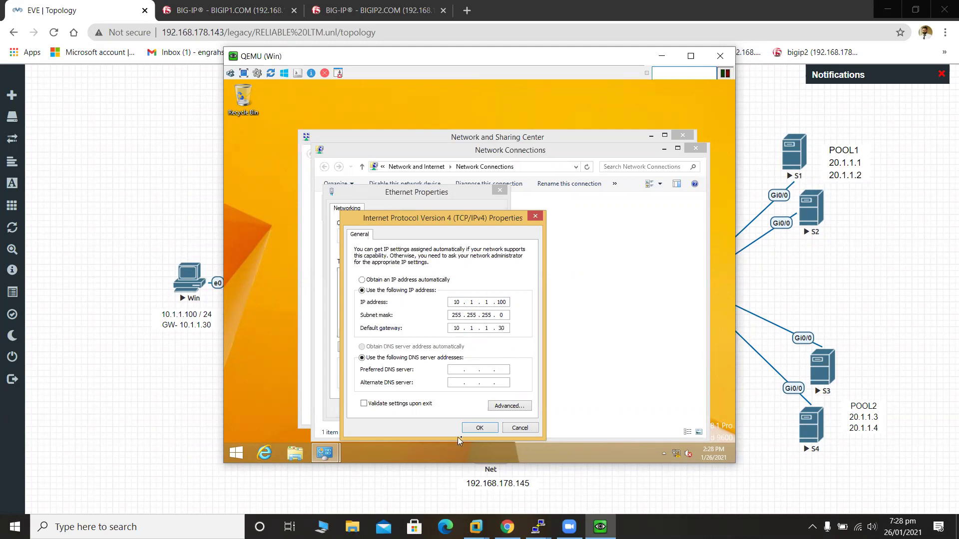
{"action": "left_click", "coordinate": [478, 428]}
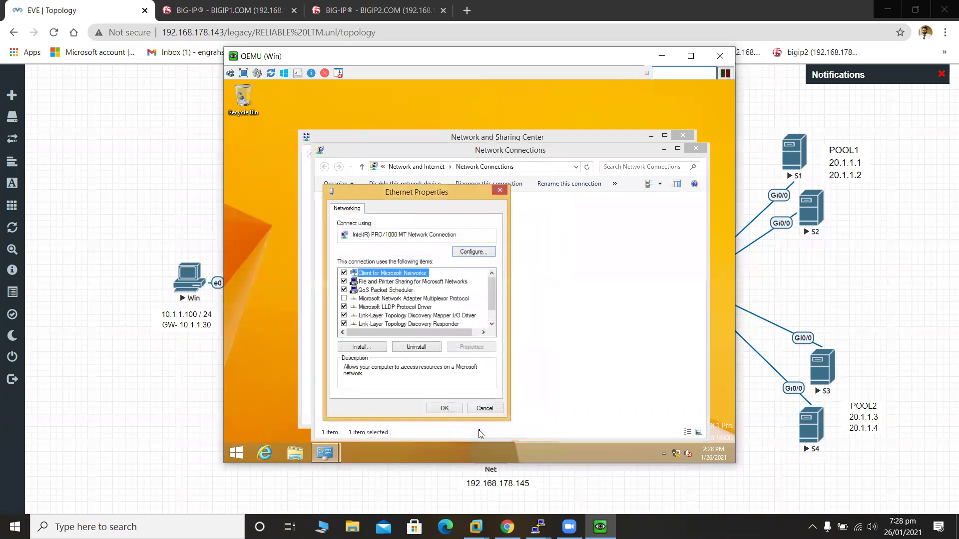
Close Ethernet properties, allow network discovery, and close both network windows.
{"action": "left_click", "coordinate": [444, 408]}
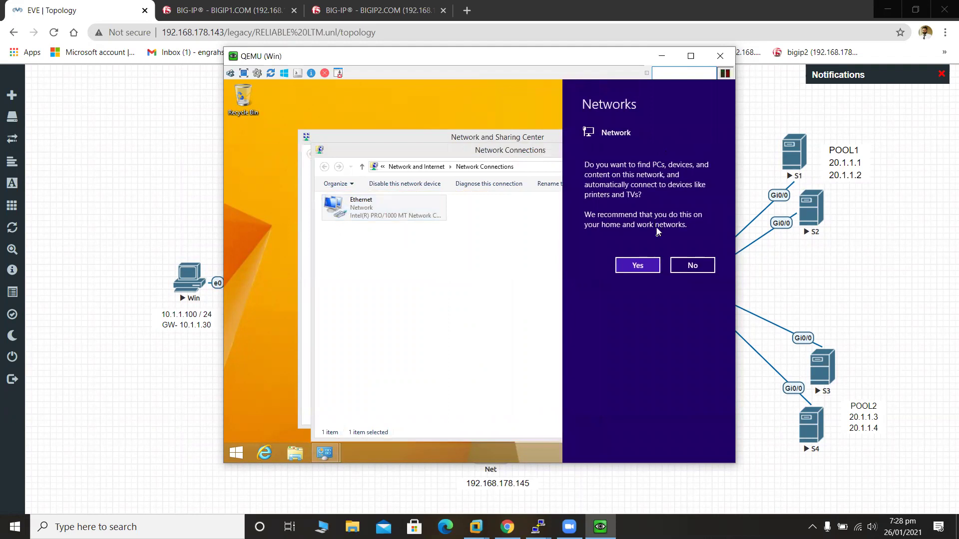
{"action": "left_click", "coordinate": [655, 265]}
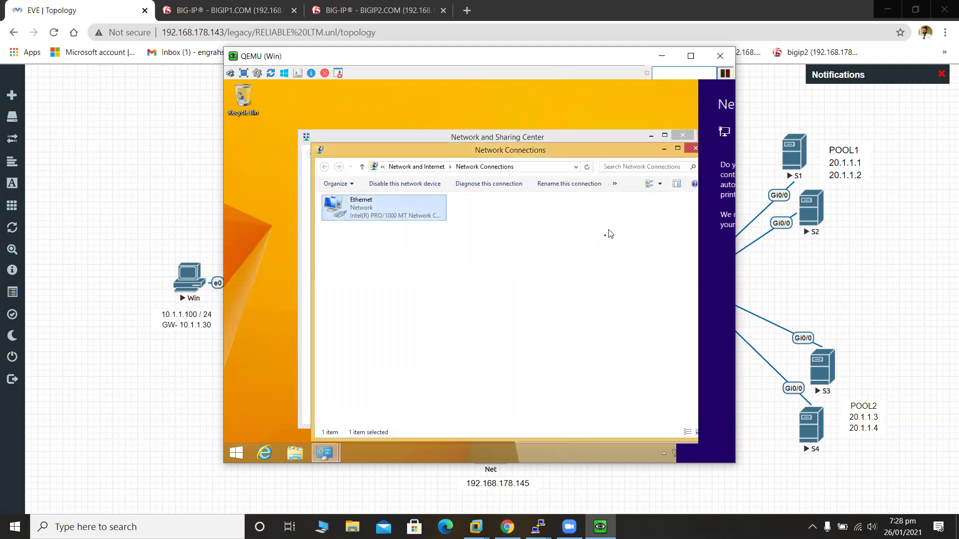
{"action": "left_click", "coordinate": [695, 149]}
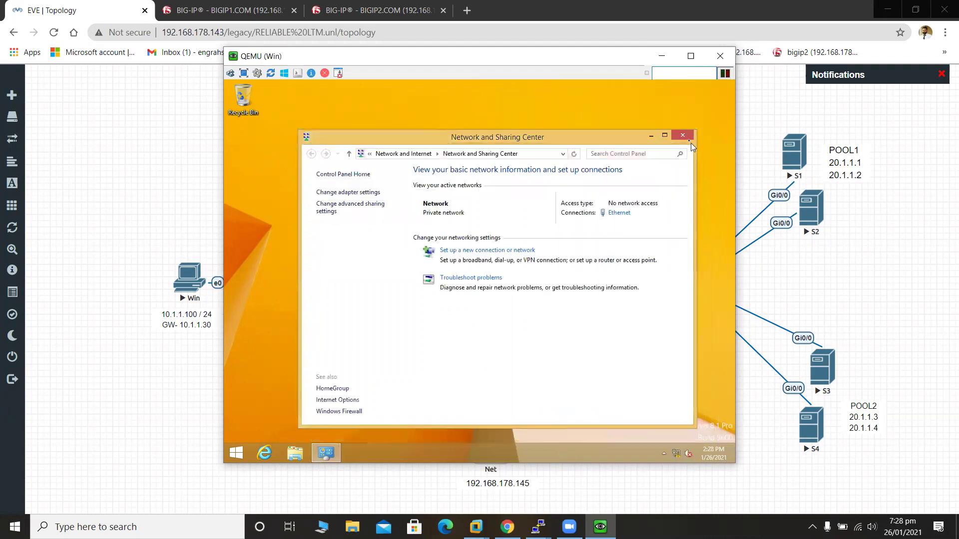
{"action": "left_click", "coordinate": [687, 134]}
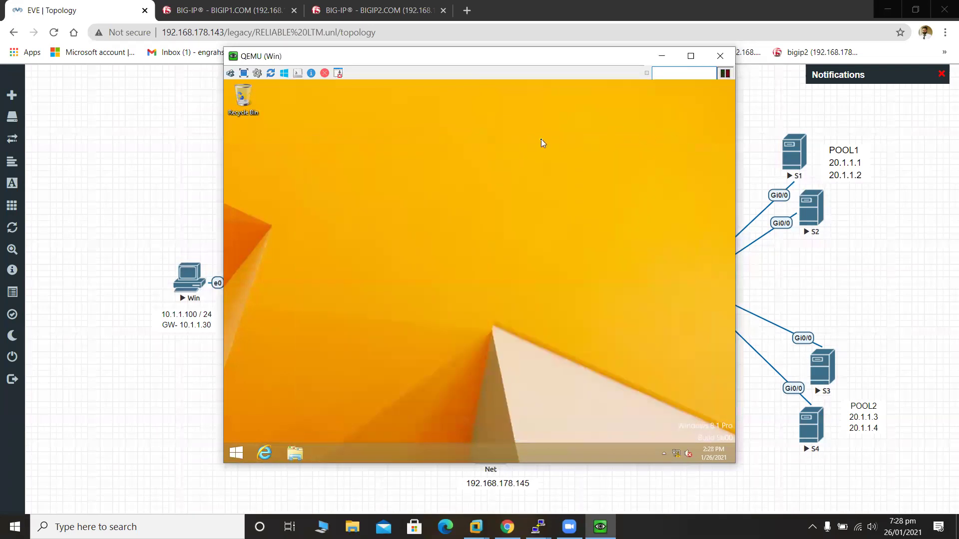
{"action": "left_click", "coordinate": [265, 455]}
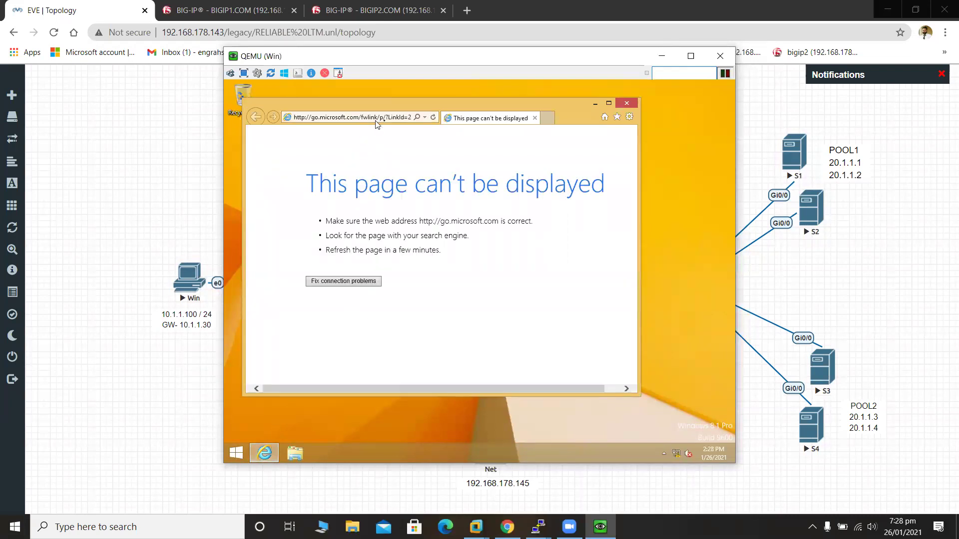
{"action": "left_click", "coordinate": [410, 118]}
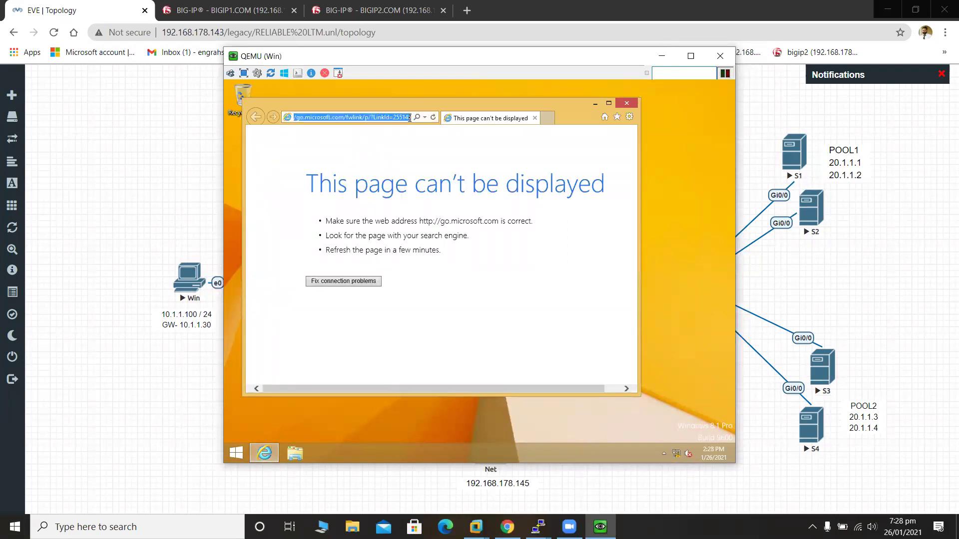
{"action": "key", "text": "BackSpace"}
{"action": "type", "text": "h"}
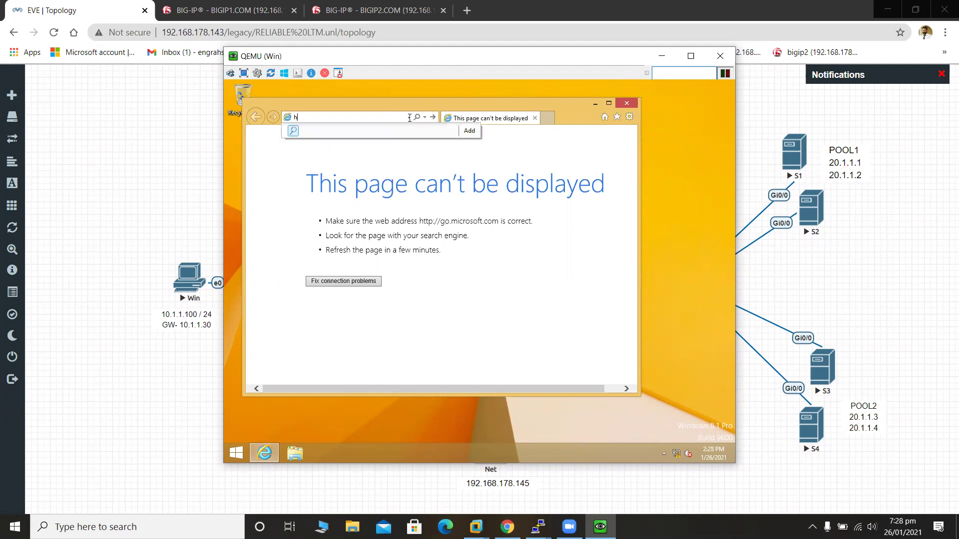
{"action": "type", "text": "ttp:"}
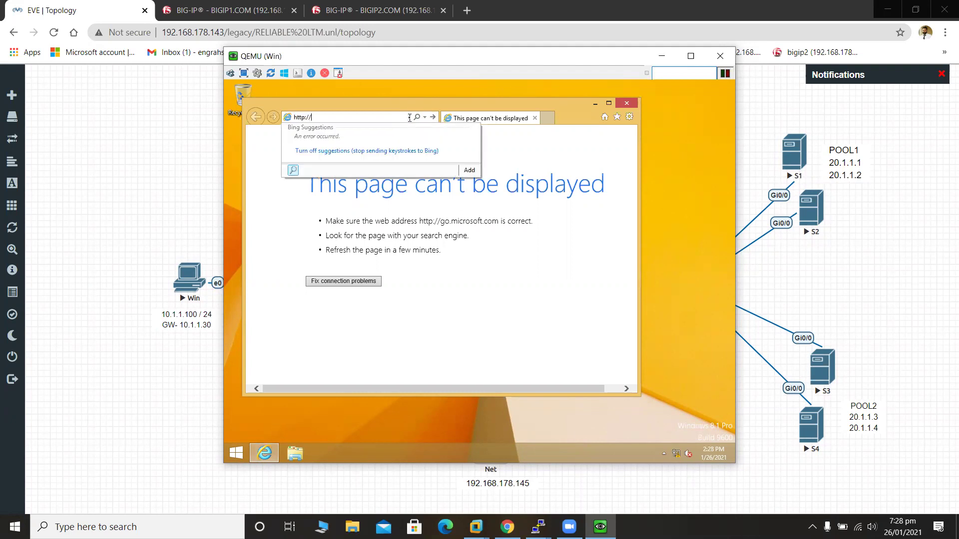
{"action": "type", "text": "//10.1.1.101"}
{"action": "key", "text": "Return"}
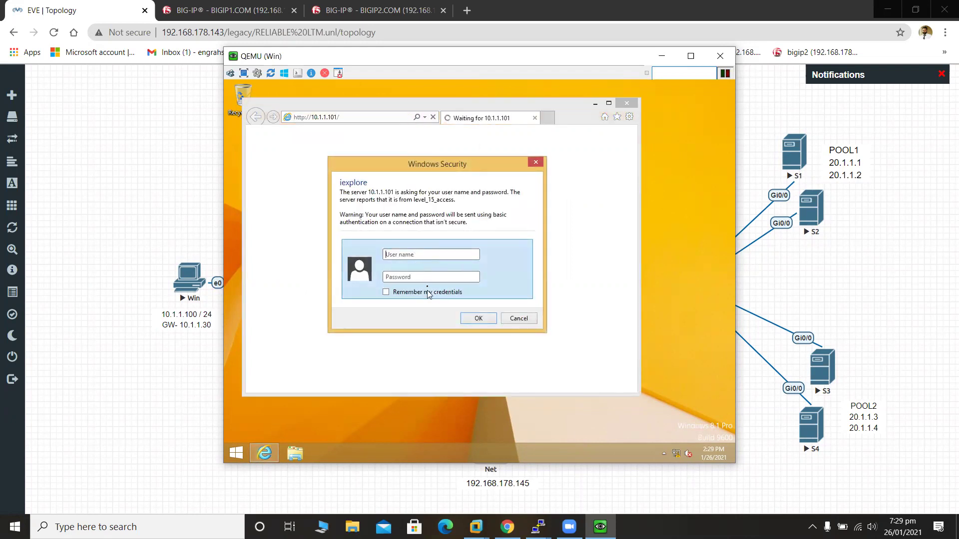
{"action": "left_click", "coordinate": [425, 279]}
{"action": "type", "text": "••••"}
{"action": "left_click", "coordinate": [476, 319]}
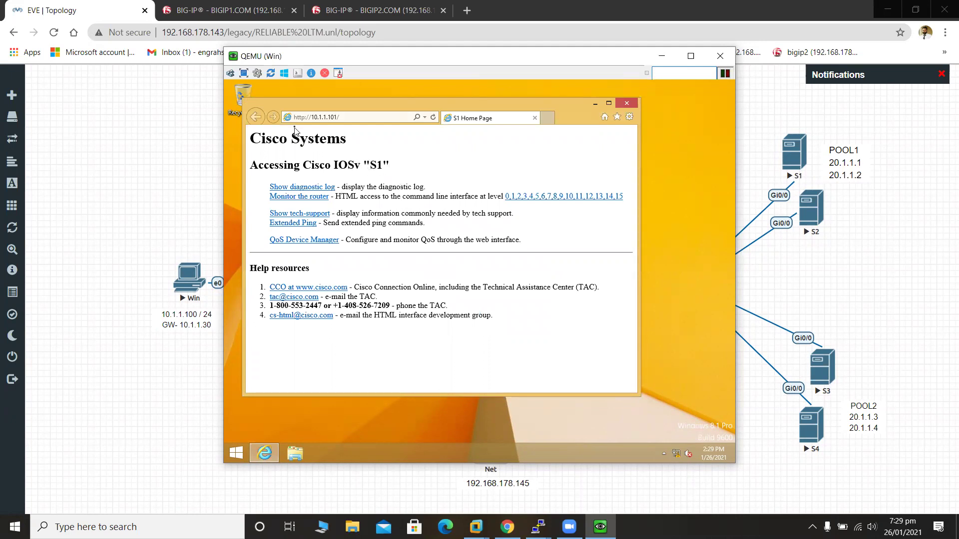
Reload the page three times to see S1 and Router alternate, then minimize the VM.
{"action": "left_click", "coordinate": [433, 118]}
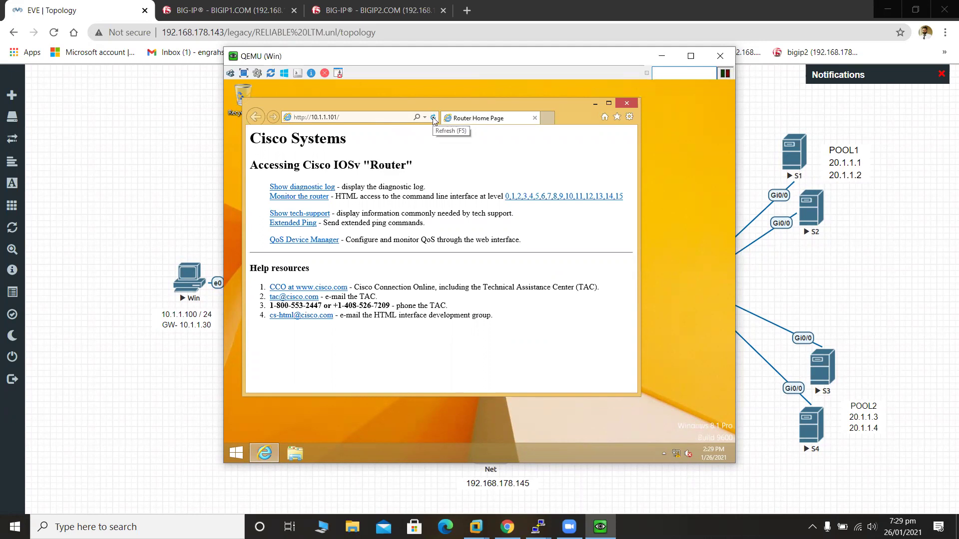
{"action": "left_click", "coordinate": [433, 118]}
{"action": "left_click", "coordinate": [433, 118]}
{"action": "left_click", "coordinate": [662, 56]}
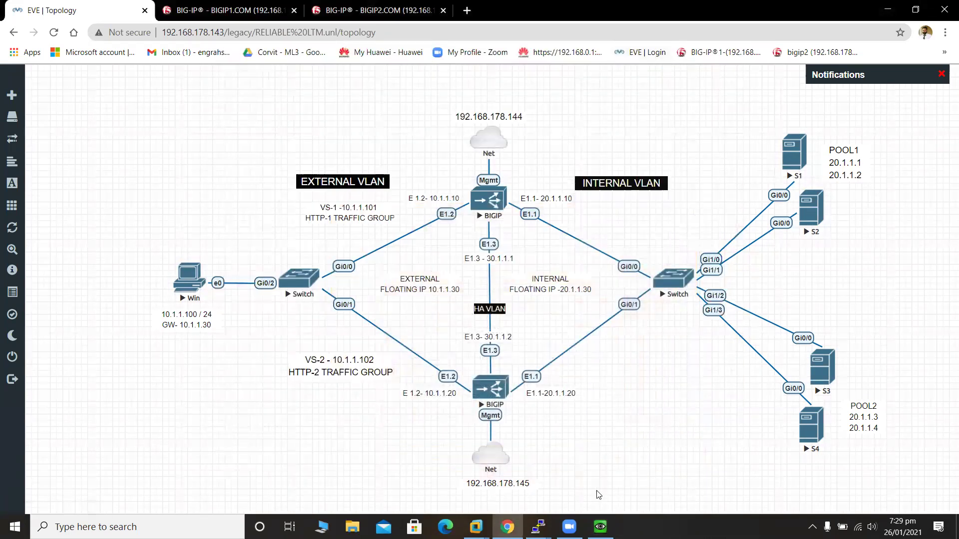
On the S2 console, enter privileged and global configuration mode with en and conf t.
{"action": "mouse_move", "coordinate": [538, 527]}
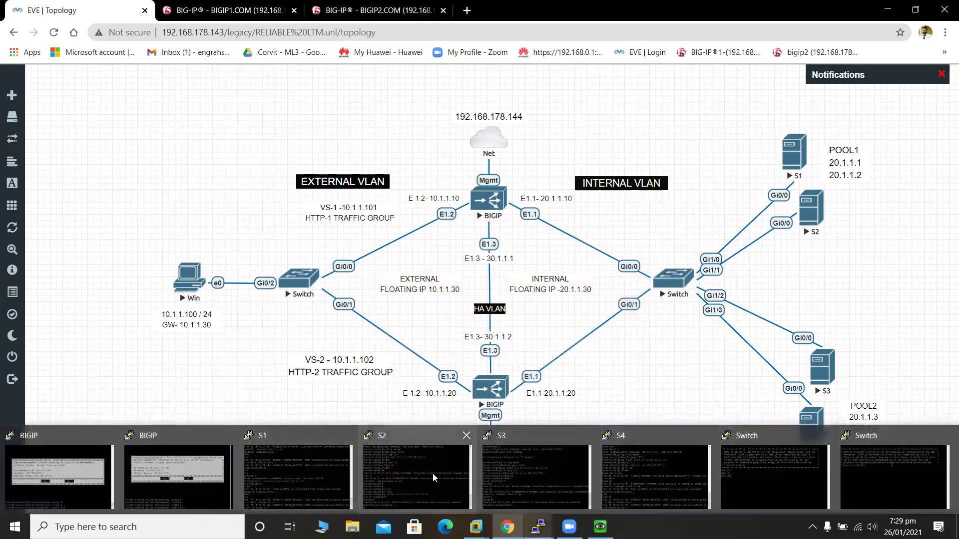
{"action": "left_click", "coordinate": [433, 474]}
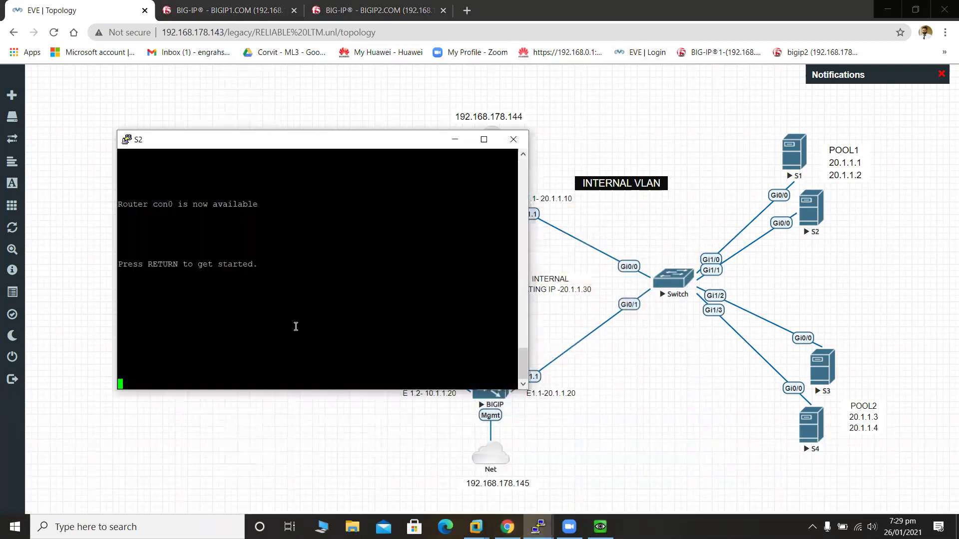
{"action": "key", "text": "Return"}
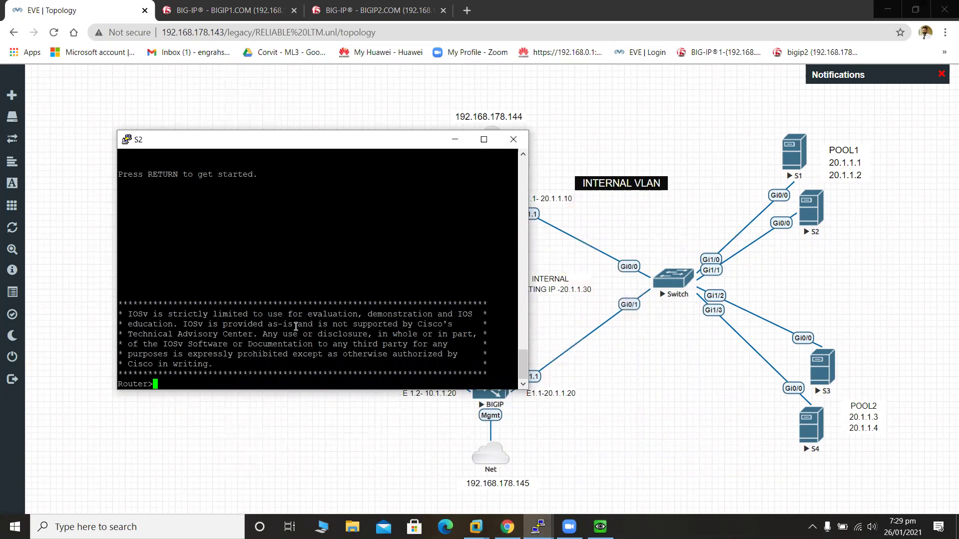
{"action": "key", "text": "Return"}
{"action": "key", "text": "Return"}
{"action": "type", "text": "en"}
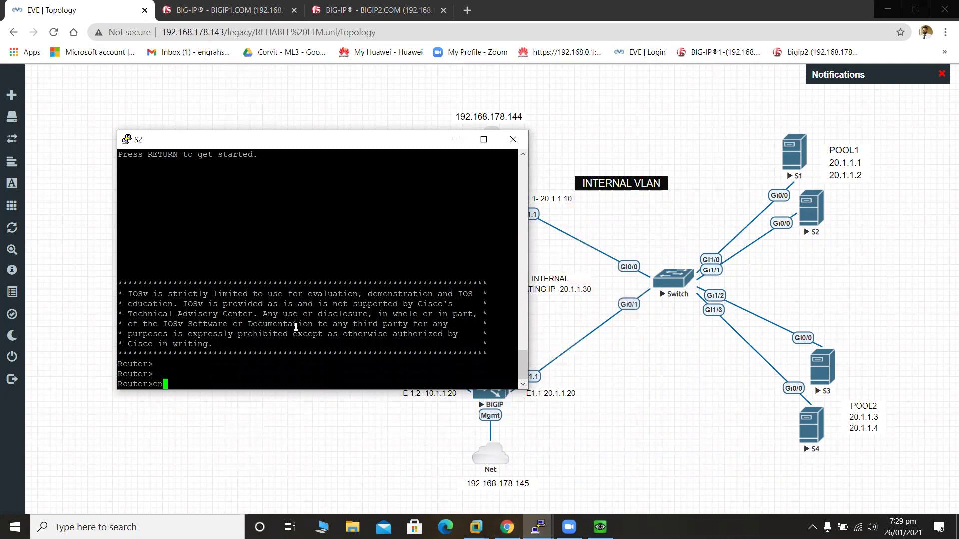
{"action": "key", "text": "Return"}
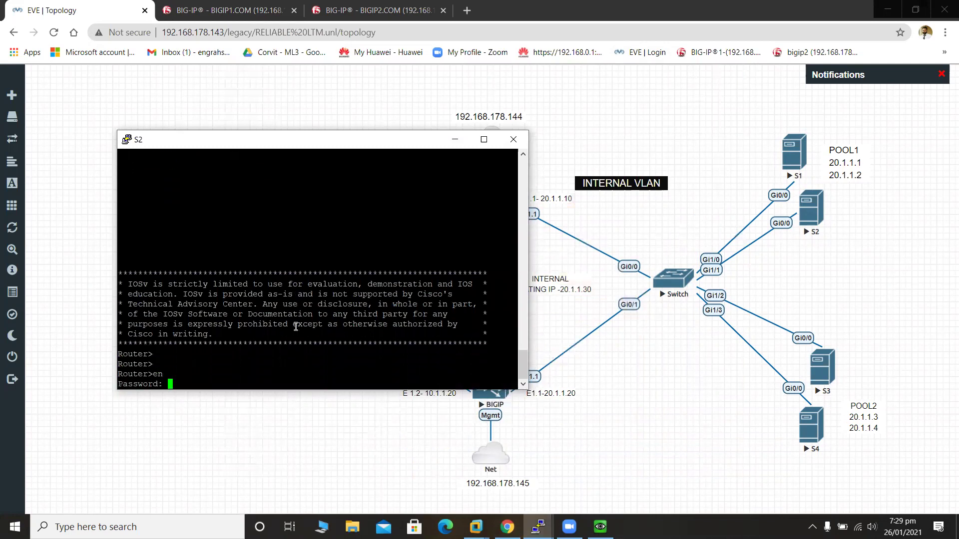
{"action": "key", "text": "Return"}
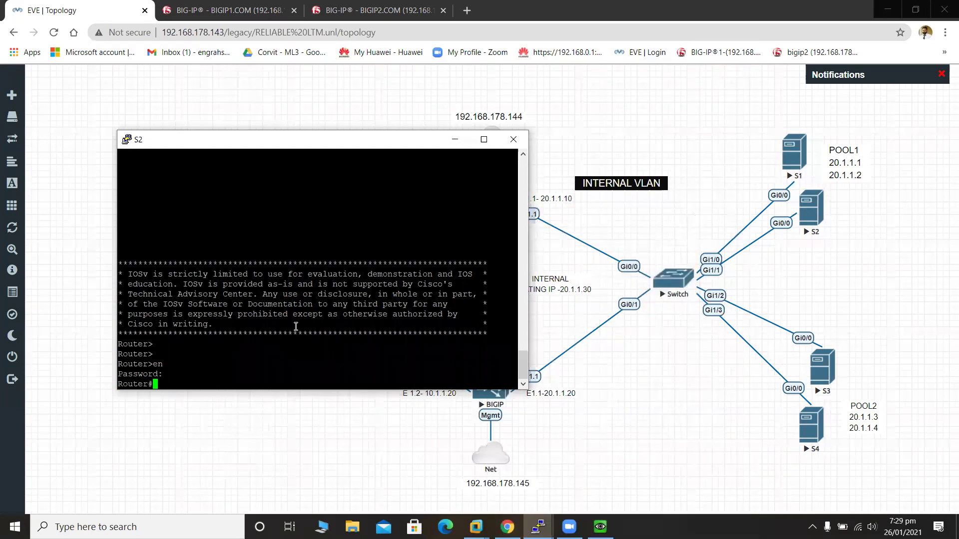
{"action": "type", "text": "conf t"}
{"action": "key", "text": "Return"}
Set the hostname to S2, exit configuration mode, and save with wr.
{"action": "type", "text": "hostname "}
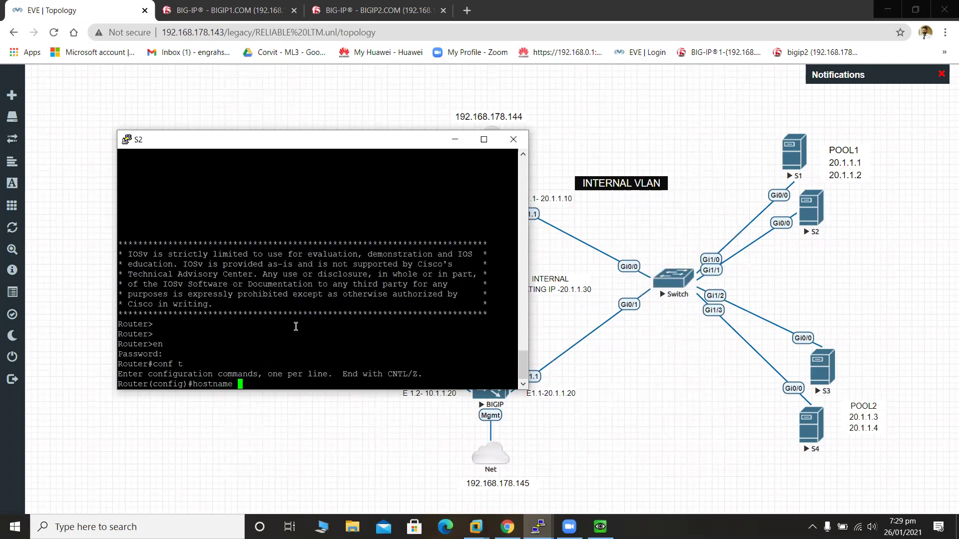
{"action": "type", "text": "S@"}
{"action": "key", "text": "BackSpace"}
{"action": "type", "text": "2"}
{"action": "key", "text": "Return"}
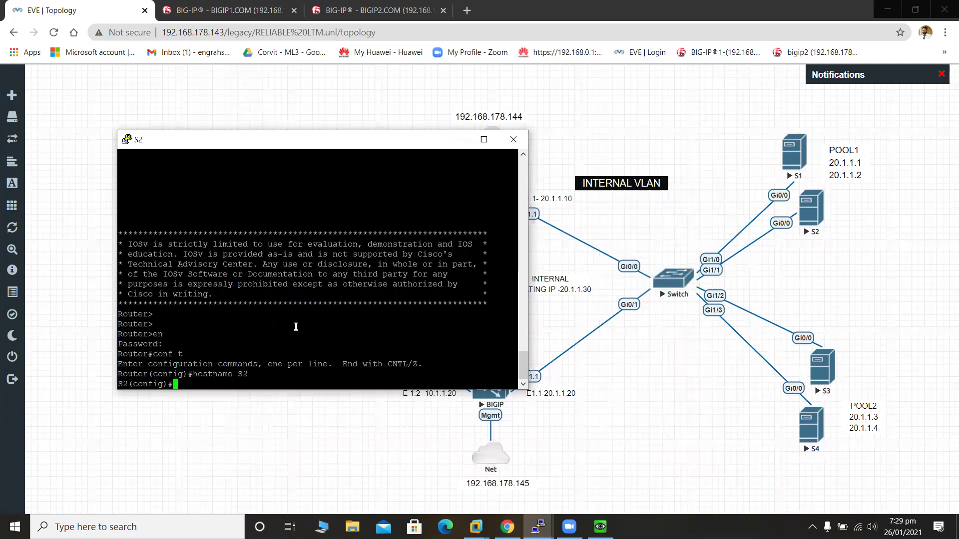
{"action": "key", "text": "ctrl+z"}
{"action": "type", "text": "wr"}
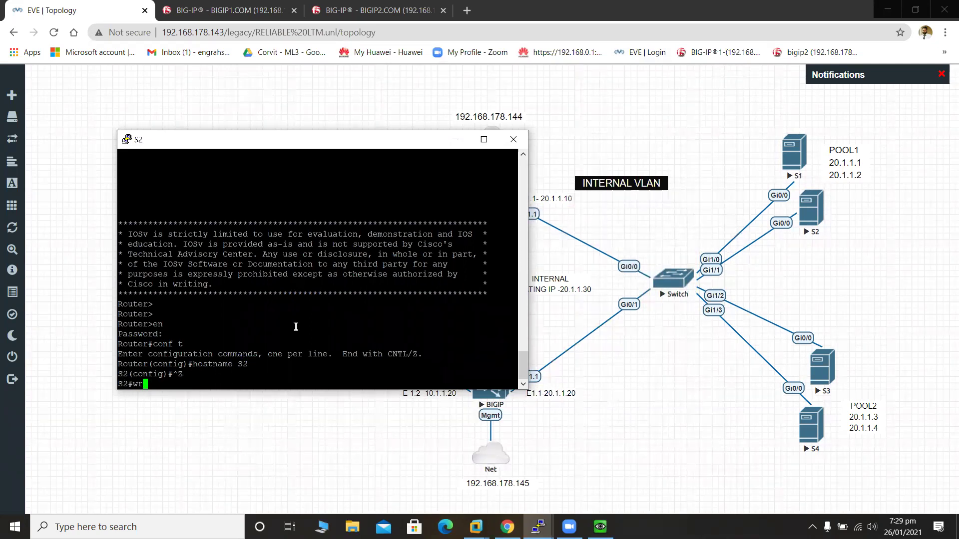
{"action": "key", "text": "Return"}
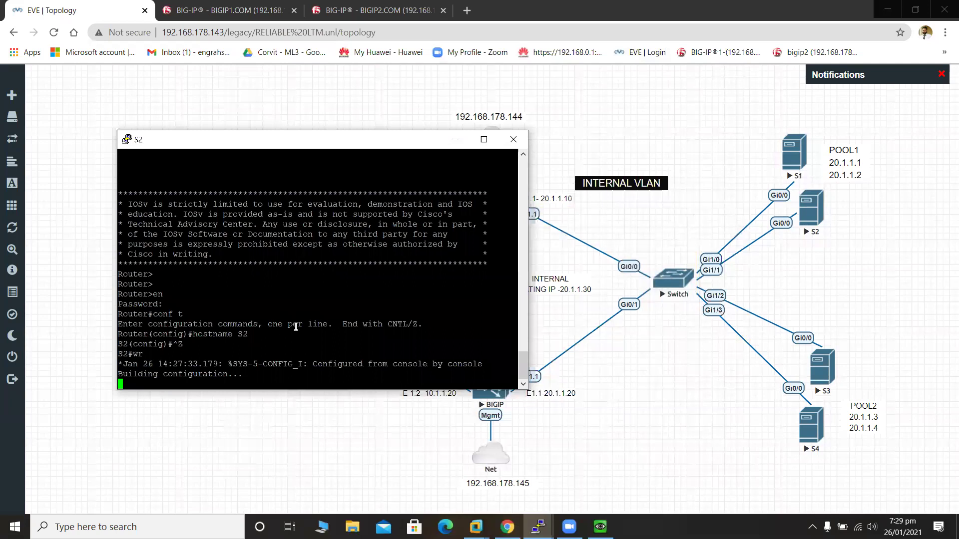
{"action": "left_click", "coordinate": [553, 497]}
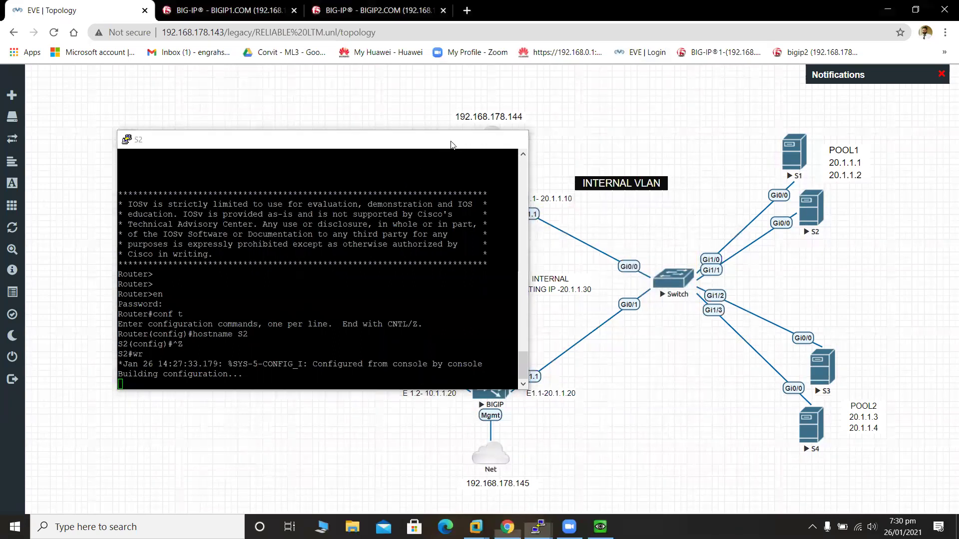
Reopen the S3 console, keep the session, and enter configuration mode with en and conf t.
{"action": "mouse_move", "coordinate": [538, 527]}
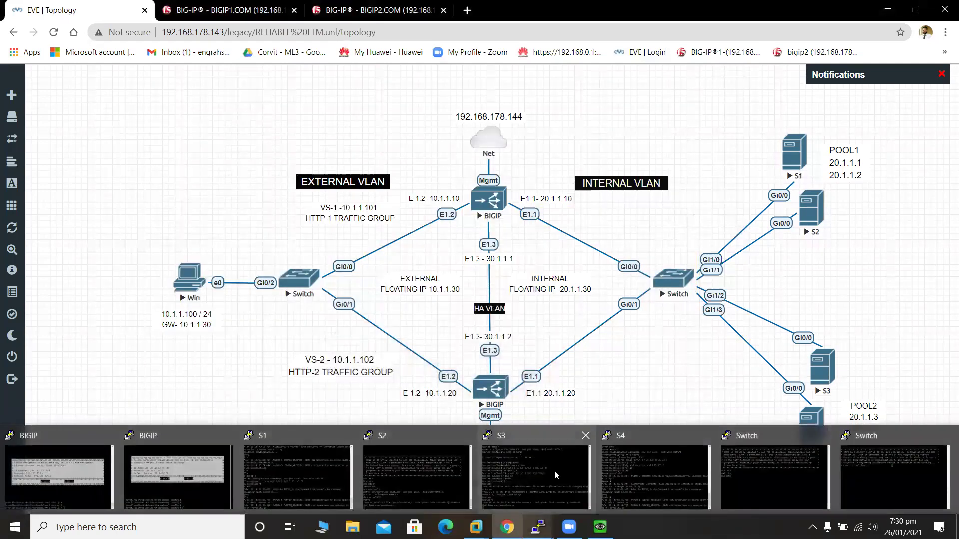
{"action": "middle_click", "coordinate": [554, 469]}
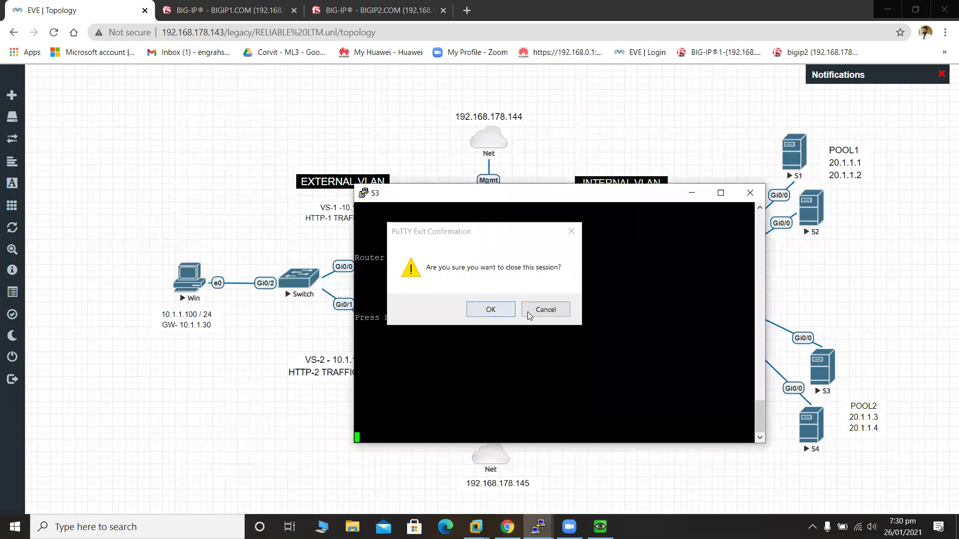
{"action": "left_click", "coordinate": [539, 313]}
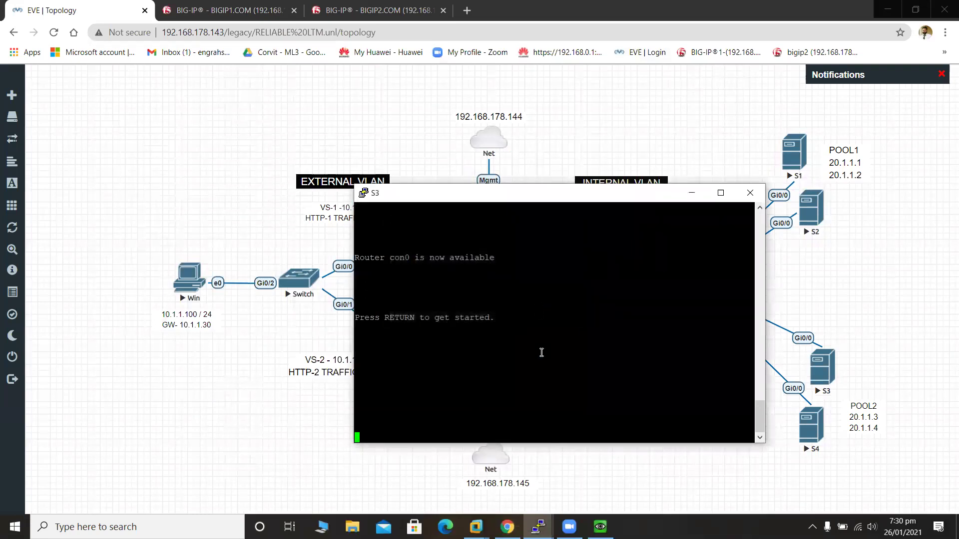
{"action": "key", "text": "Return"}
{"action": "key", "text": "Return"}
{"action": "key", "text": "Return"}
{"action": "type", "text": "en"}
{"action": "key", "text": "Return"}
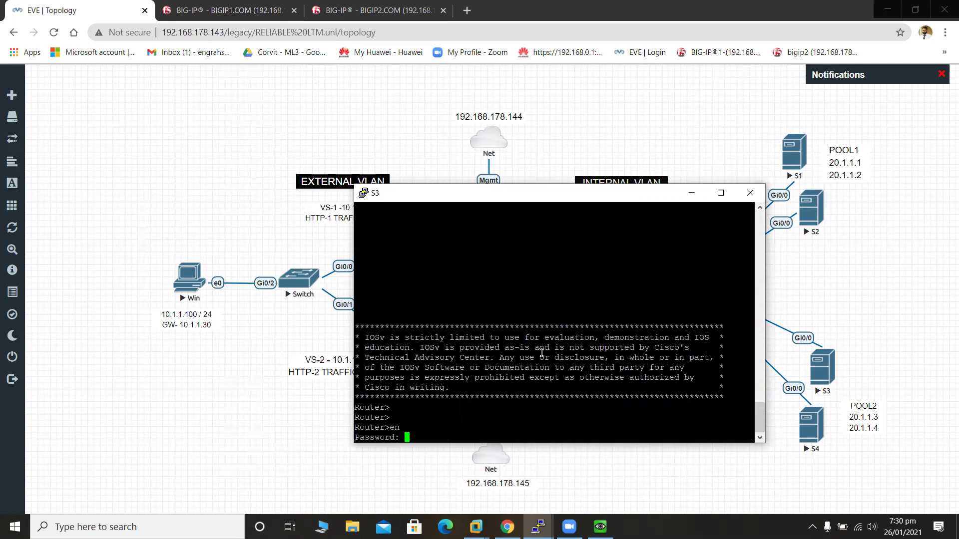
{"action": "key", "text": "Return"}
{"action": "type", "text": "conf t"}
{"action": "key", "text": "Return"}
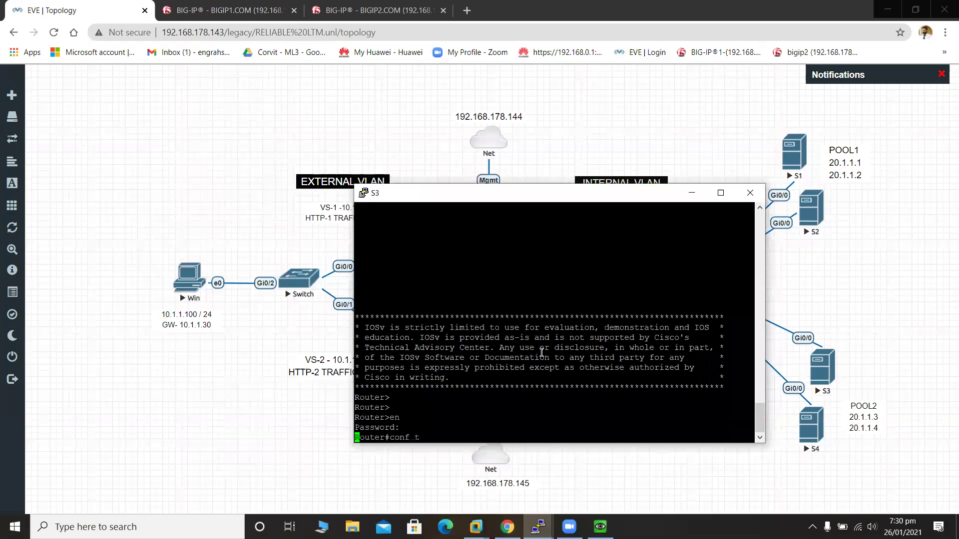
Set hostname S3, exit with Ctrl+Z, save with wr, and minimize the console.
{"action": "type", "text": "hostname S"}
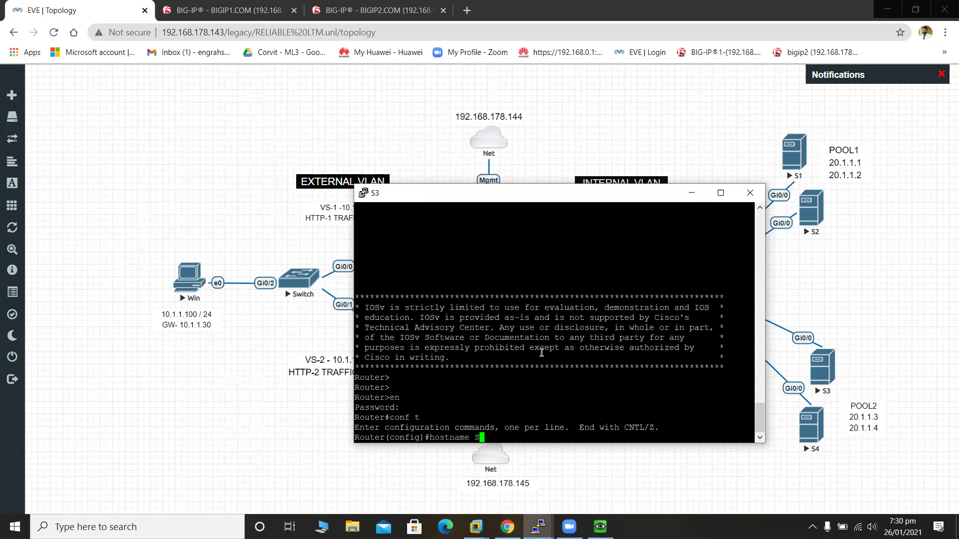
{"action": "type", "text": "3"}
{"action": "key", "text": "Return"}
{"action": "key", "text": "ctrl+z"}
{"action": "type", "text": "wr"}
{"action": "key", "text": "Return"}
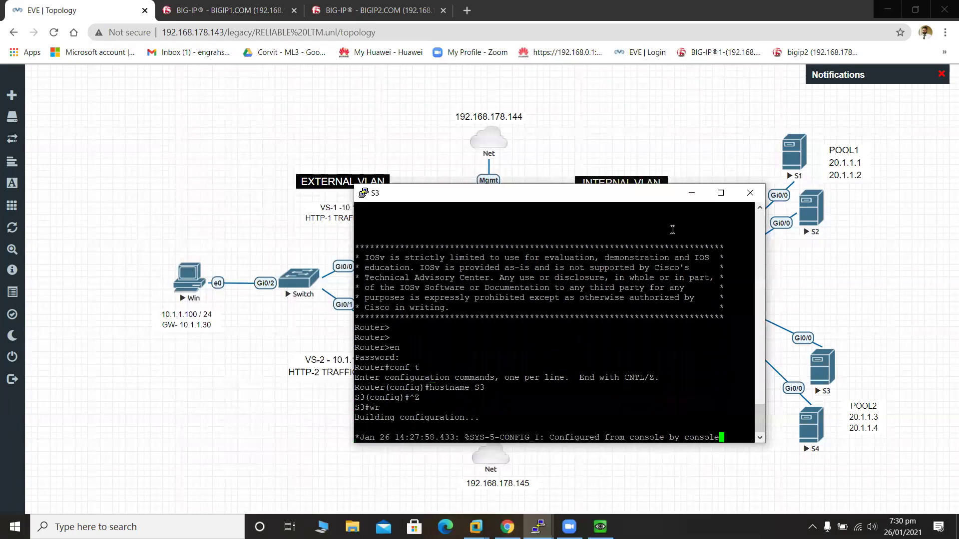
{"action": "left_click", "coordinate": [692, 193]}
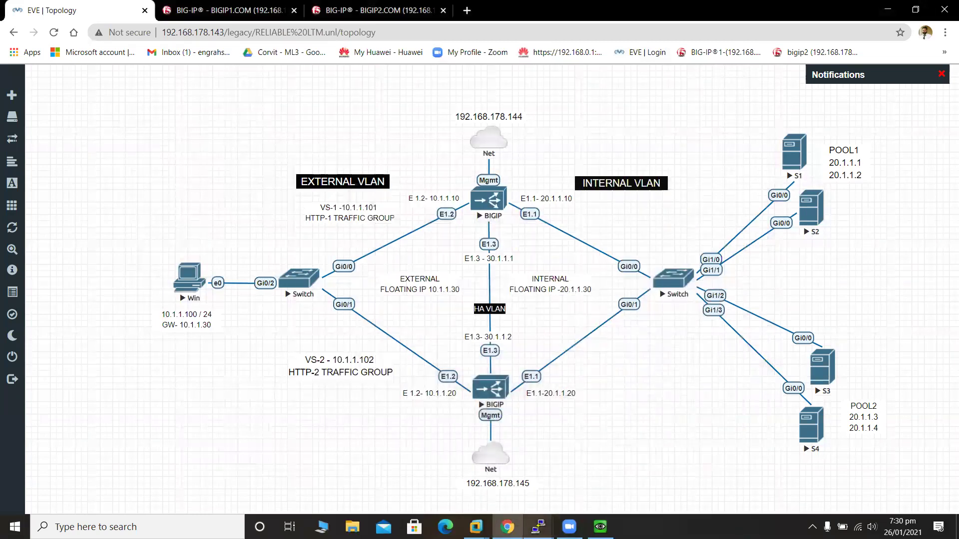
On the S4 console, enter privileged and global configuration mode with en and conf t.
{"action": "mouse_move", "coordinate": [538, 527]}
{"action": "left_click", "coordinate": [662, 461]}
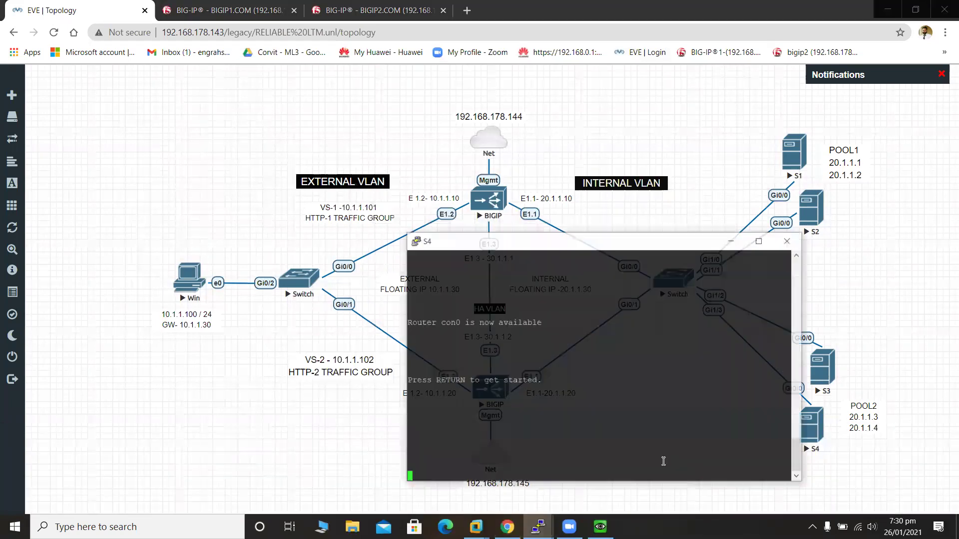
{"action": "key", "text": "Return"}
{"action": "key", "text": "Return"}
{"action": "key", "text": "Return"}
{"action": "key", "text": "Return"}
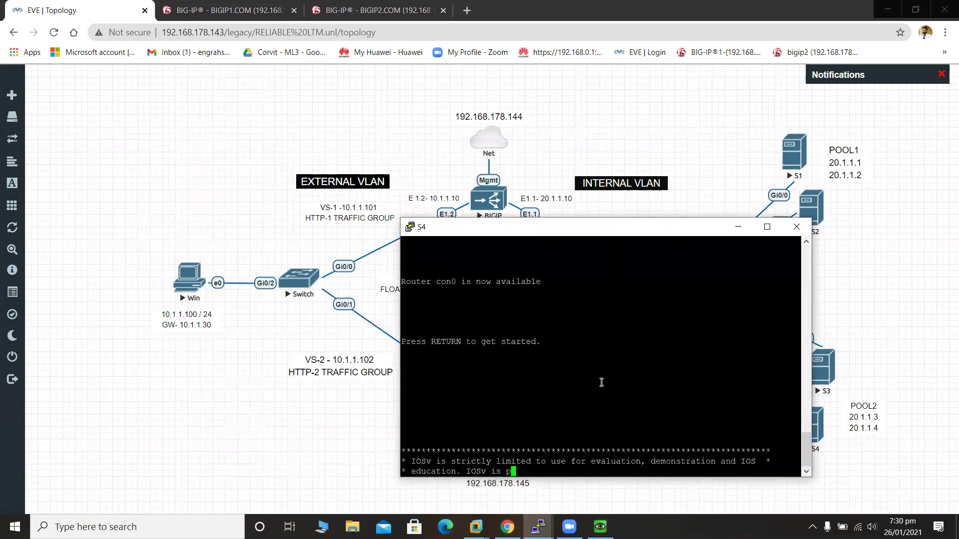
{"action": "type", "text": "en"}
{"action": "key", "text": "Return"}
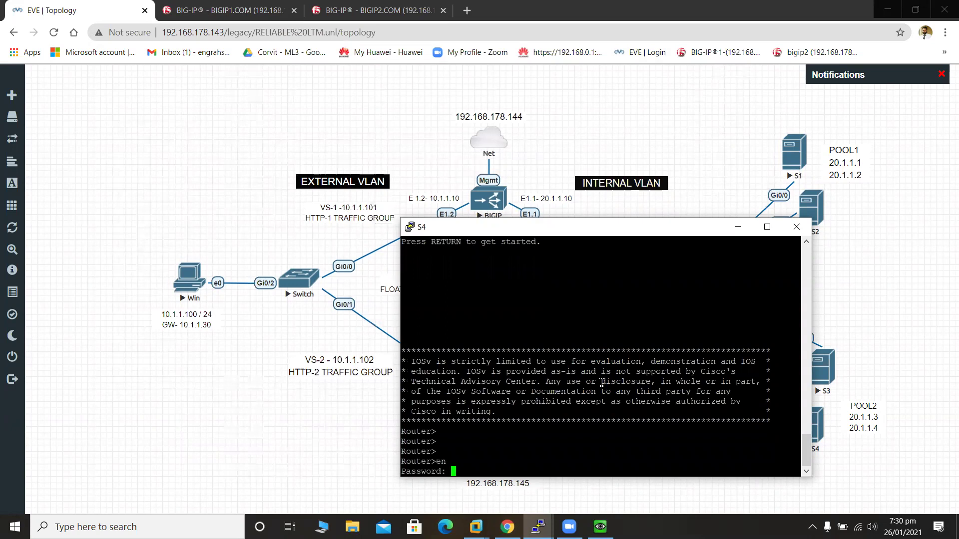
{"action": "key", "text": "Return"}
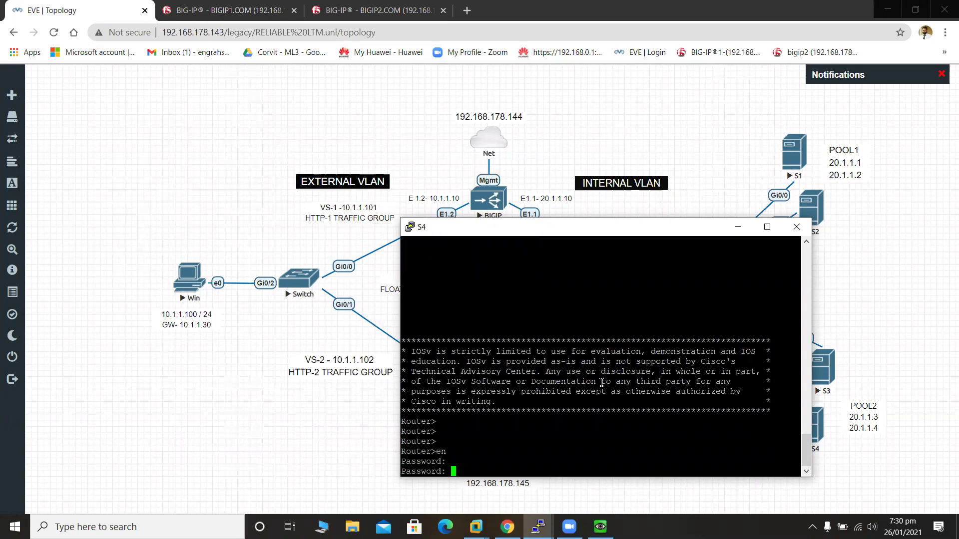
{"action": "key", "text": "Return"}
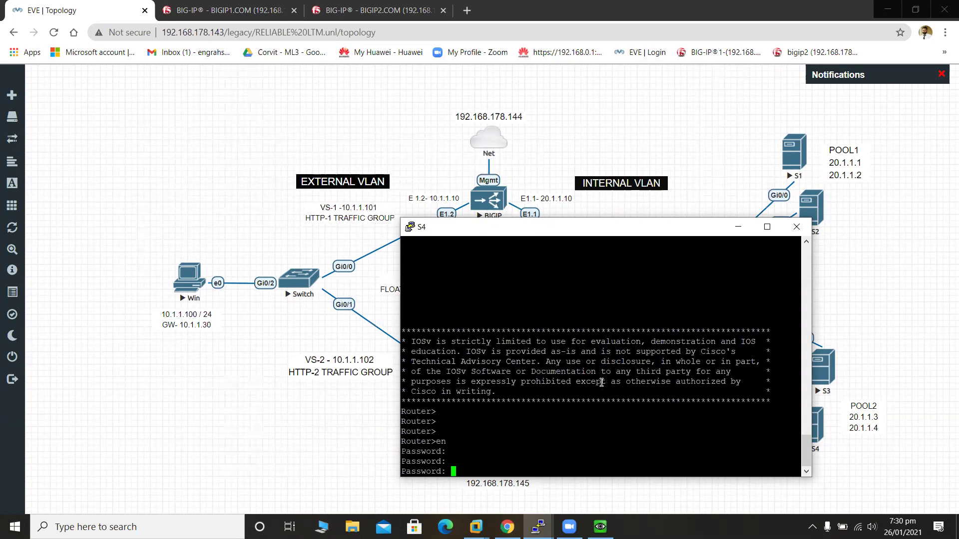
{"action": "key", "text": "Return"}
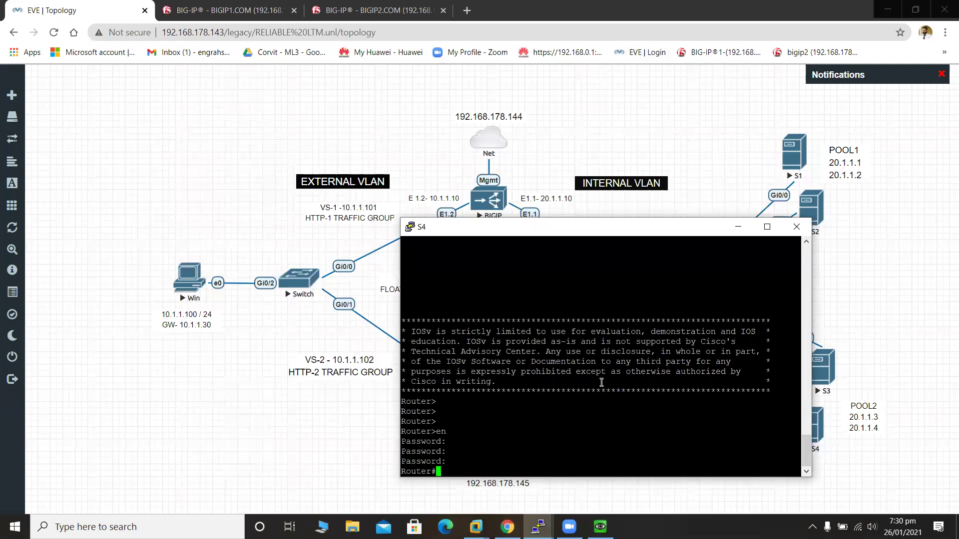
{"action": "type", "text": "conf t"}
{"action": "key", "text": "Return"}
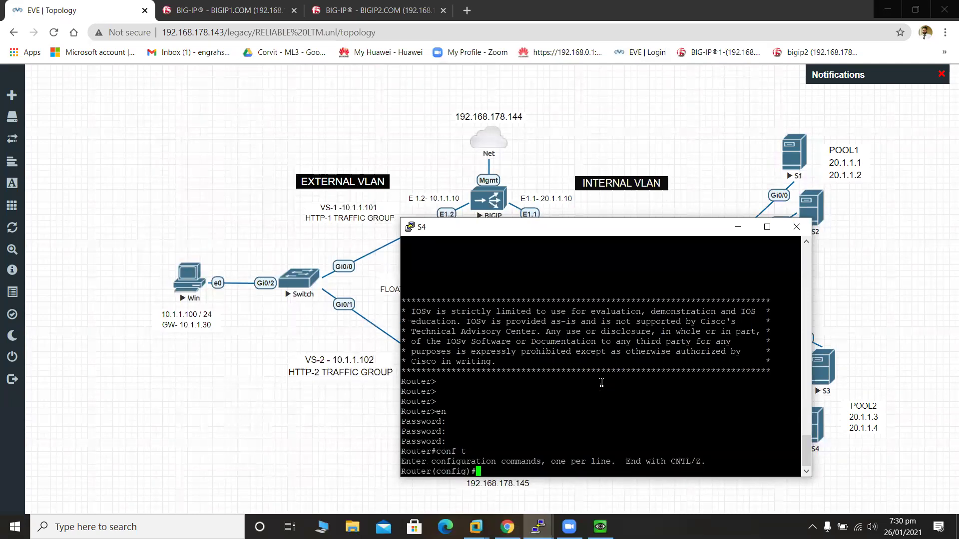
Set hostname S4, save the configuration with wr, and minimize the console.
{"action": "type", "text": "Hostn"}
{"action": "key", "text": "Tab"}
{"action": "key", "text": "Return"}
{"action": "key", "text": "Up"}
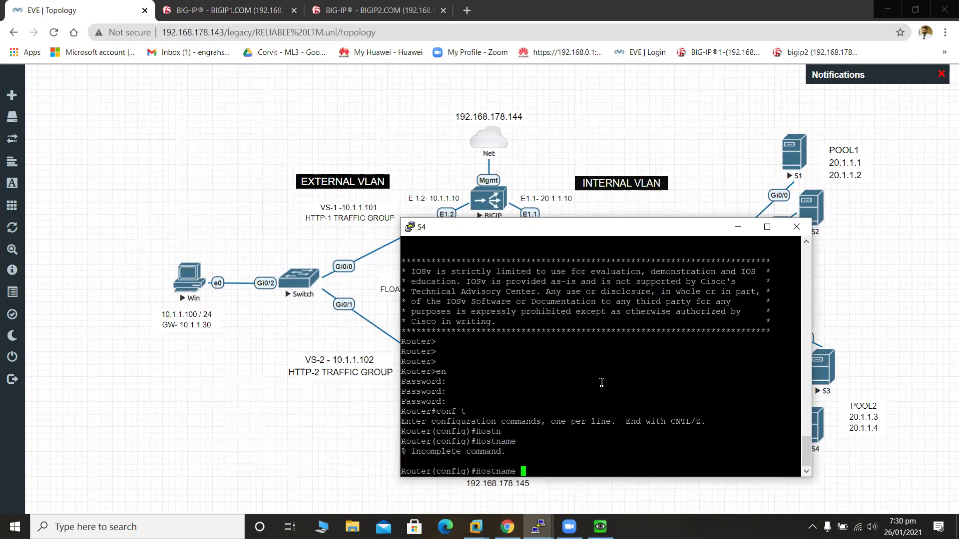
{"action": "type", "text": "S4"}
{"action": "key", "text": "Return"}
{"action": "key", "text": "ctrl+z"}
{"action": "type", "text": "wr"}
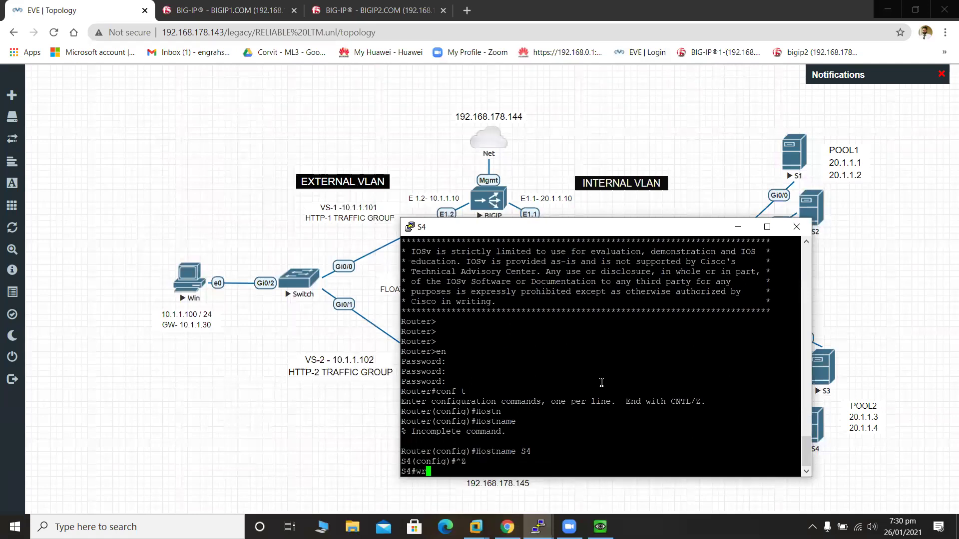
{"action": "key", "text": "Return"}
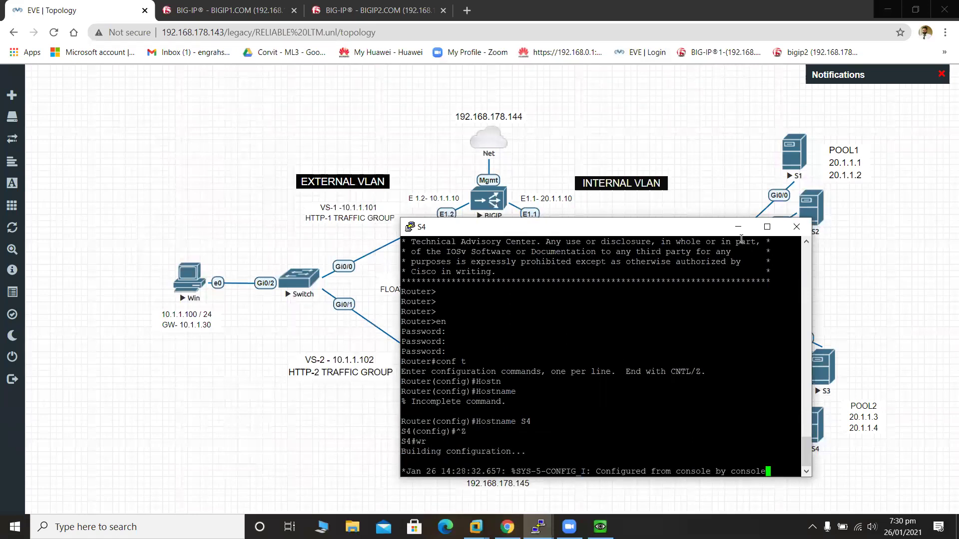
{"action": "left_click", "coordinate": [738, 226]}
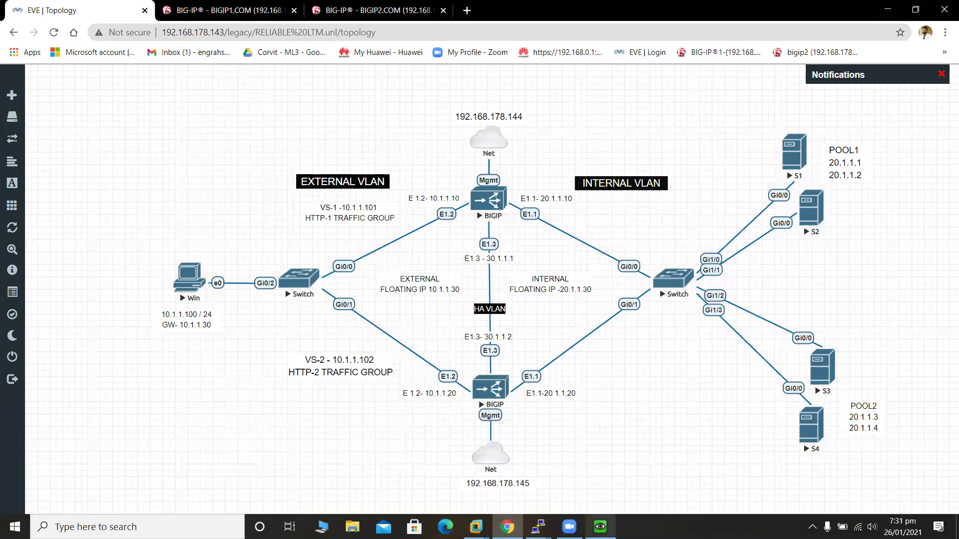
Reload 10.1.1.101 repeatedly in the Windows client's IE, seeing S1 and S2 alternate, then return to BIGIP1.
{"action": "left_click", "coordinate": [600, 527]}
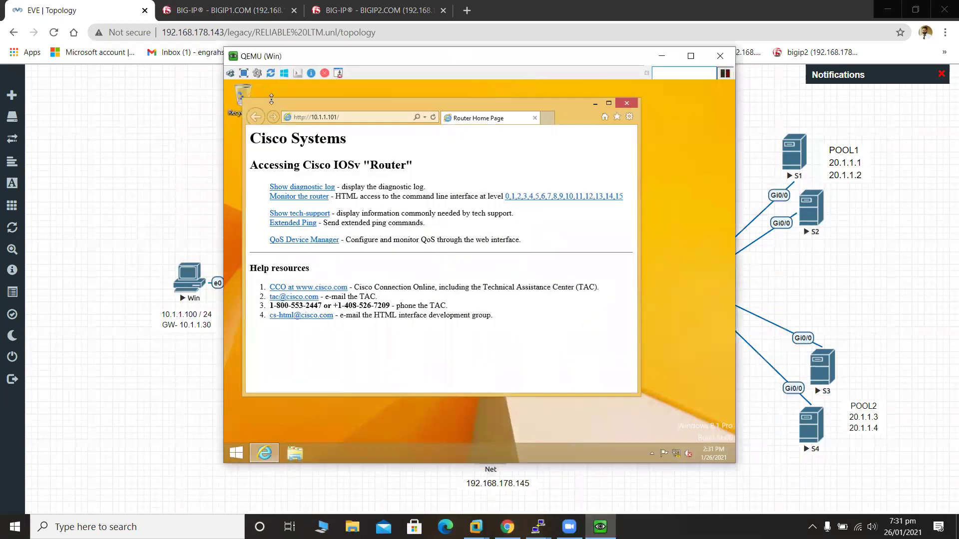
{"action": "left_click", "coordinate": [434, 117]}
{"action": "left_click", "coordinate": [434, 117]}
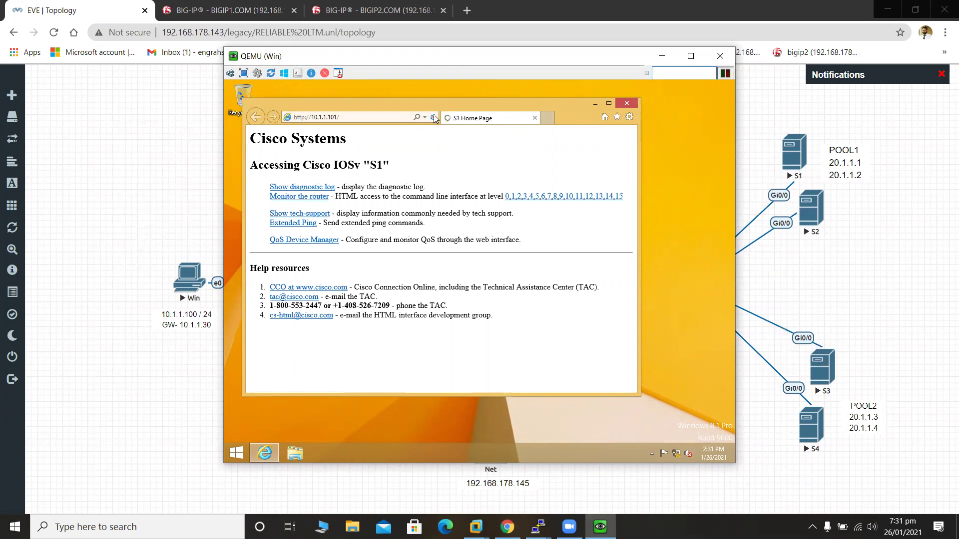
{"action": "left_click", "coordinate": [433, 117]}
{"action": "left_click", "coordinate": [434, 117]}
{"action": "left_click", "coordinate": [434, 117]}
{"action": "left_click", "coordinate": [434, 117]}
{"action": "left_click", "coordinate": [433, 117]}
{"action": "left_click", "coordinate": [434, 117]}
{"action": "left_click", "coordinate": [434, 117]}
{"action": "left_click", "coordinate": [434, 117]}
{"action": "left_click", "coordinate": [662, 56]}
{"action": "left_click", "coordinate": [250, 11]}
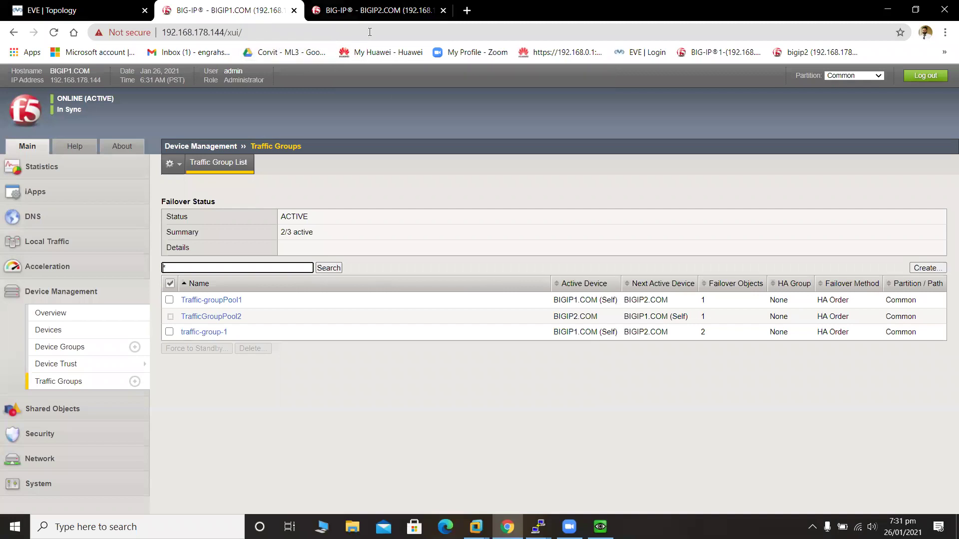
Show BIGIP1's Local Traffic statistics with Statistics Type set to Virtual Servers.
{"action": "left_click", "coordinate": [79, 6]}
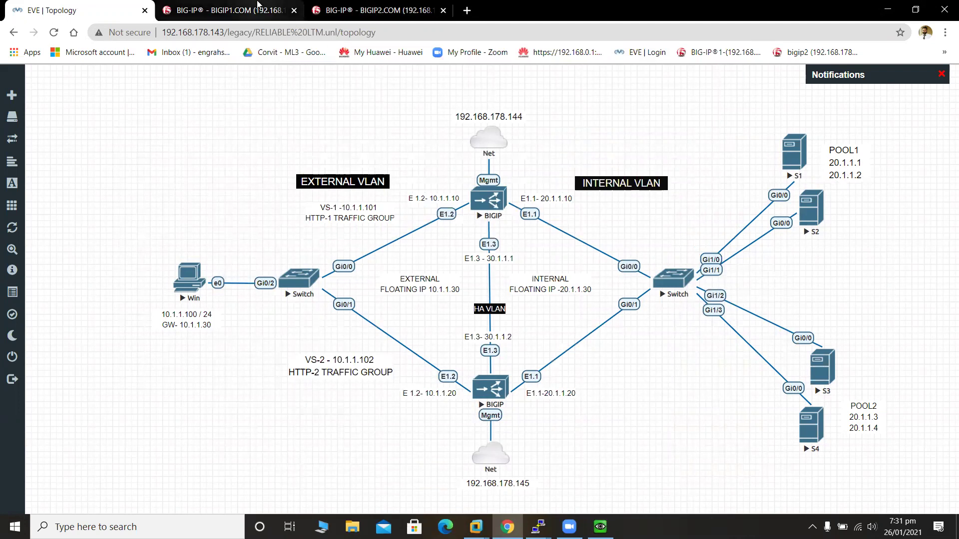
{"action": "left_click", "coordinate": [235, 10]}
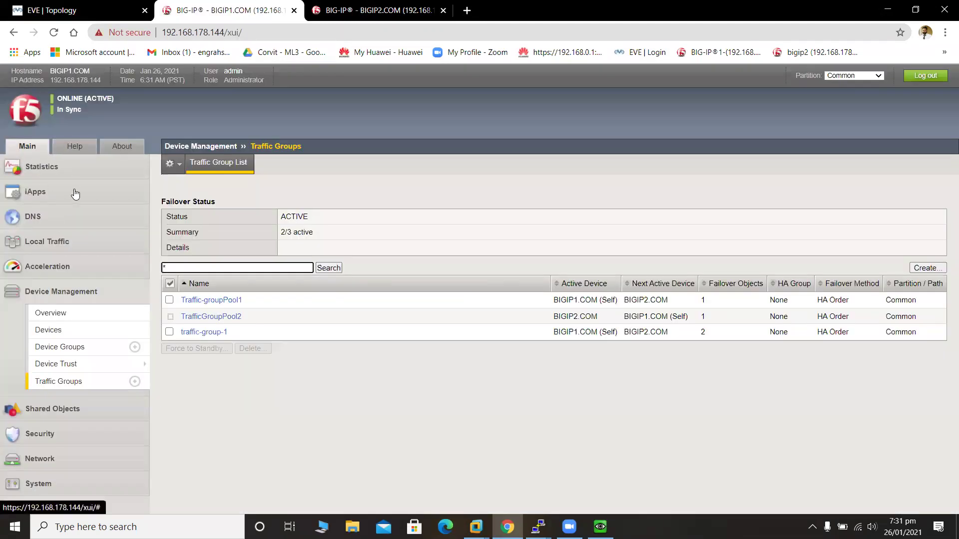
{"action": "left_click", "coordinate": [71, 173]}
{"action": "mouse_move", "coordinate": [89, 207]}
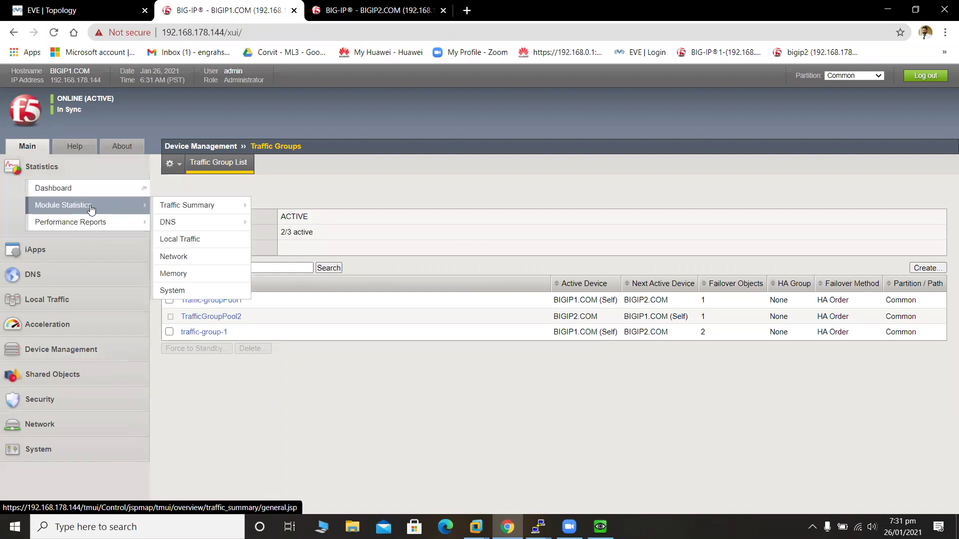
{"action": "mouse_move", "coordinate": [166, 210]}
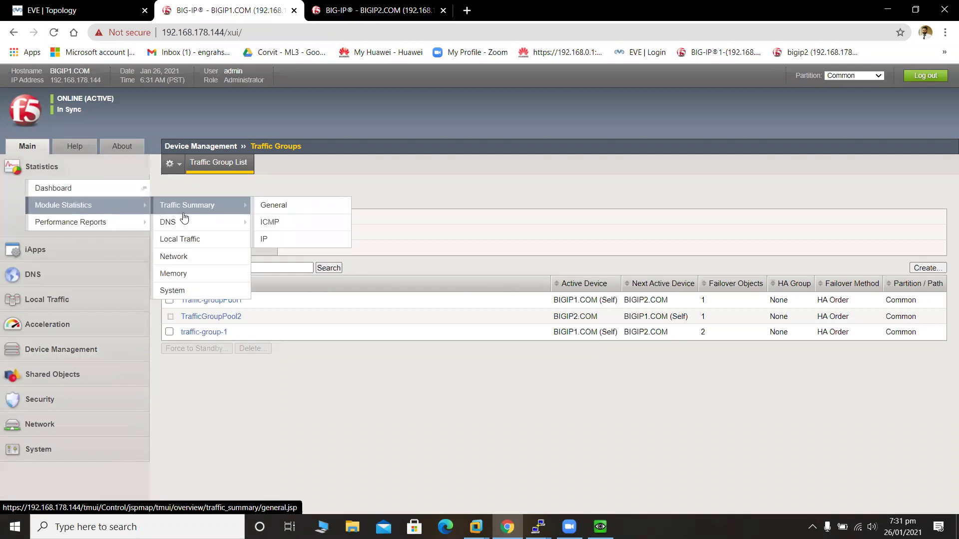
{"action": "left_click", "coordinate": [214, 240]}
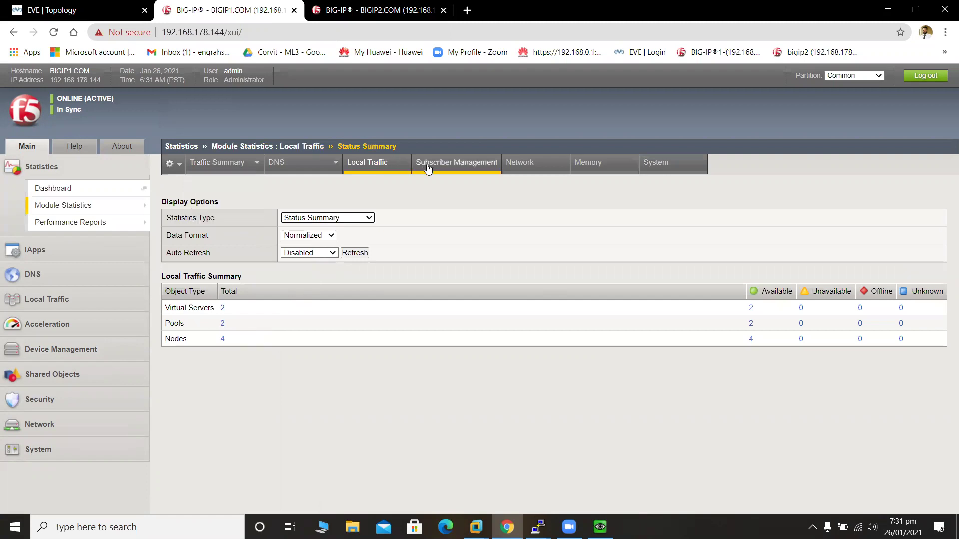
{"action": "left_click", "coordinate": [323, 220]}
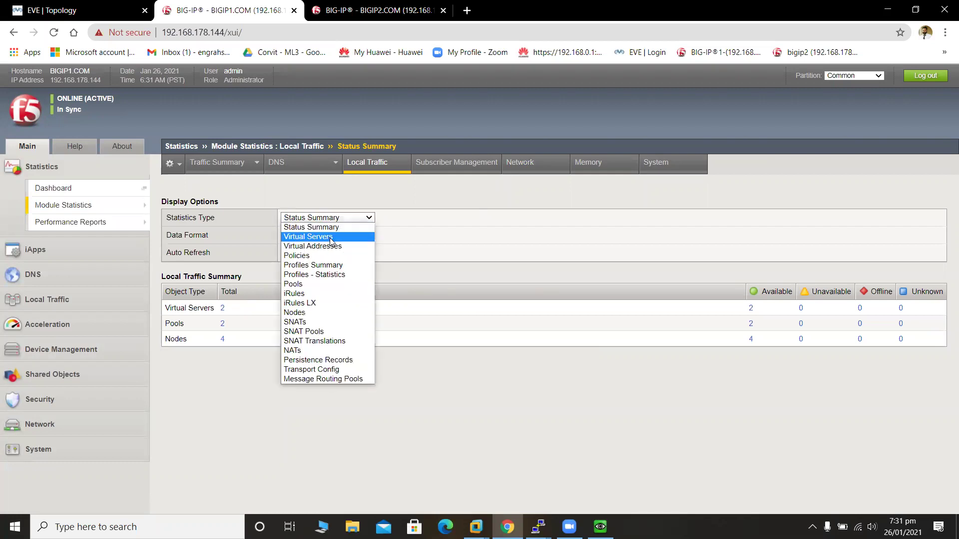
{"action": "left_click", "coordinate": [331, 238]}
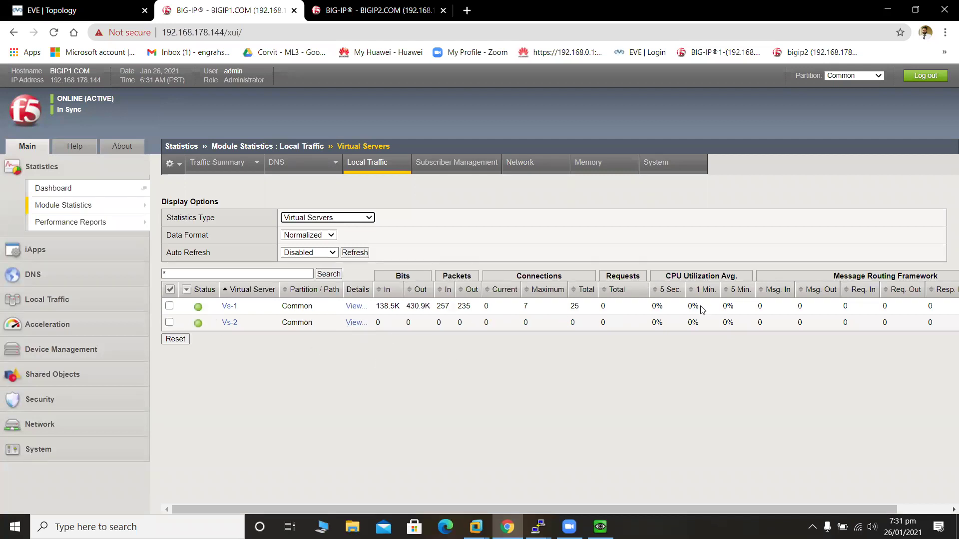
Glance at the BIGIP2 session, return to BIGIP1's statistics, then bring up the EVE topology.
{"action": "left_click", "coordinate": [407, 7]}
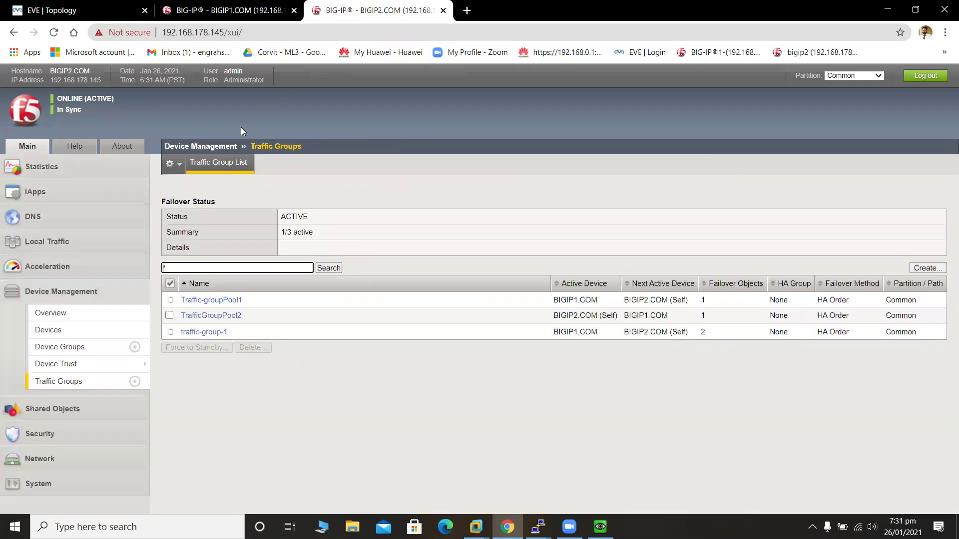
{"action": "left_click", "coordinate": [233, 7]}
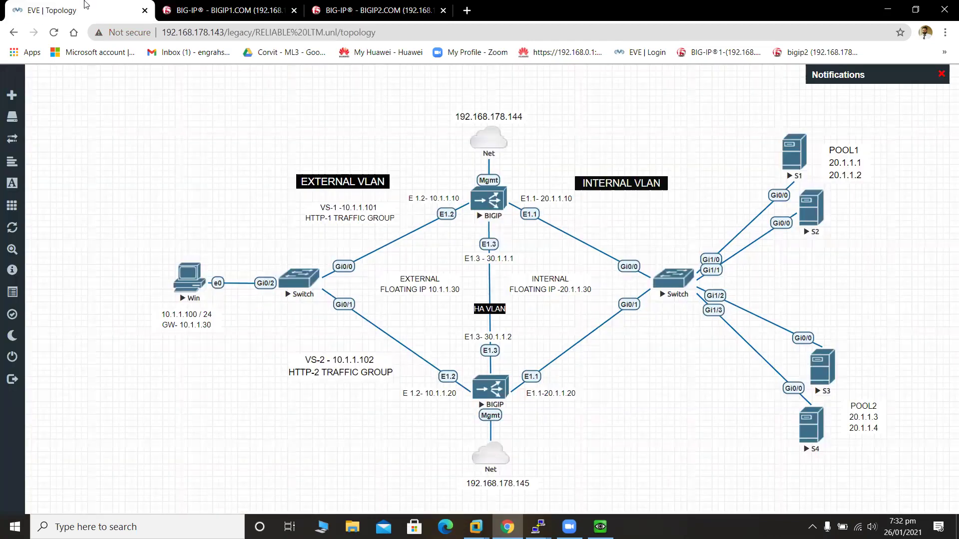
{"action": "left_click", "coordinate": [99, 11]}
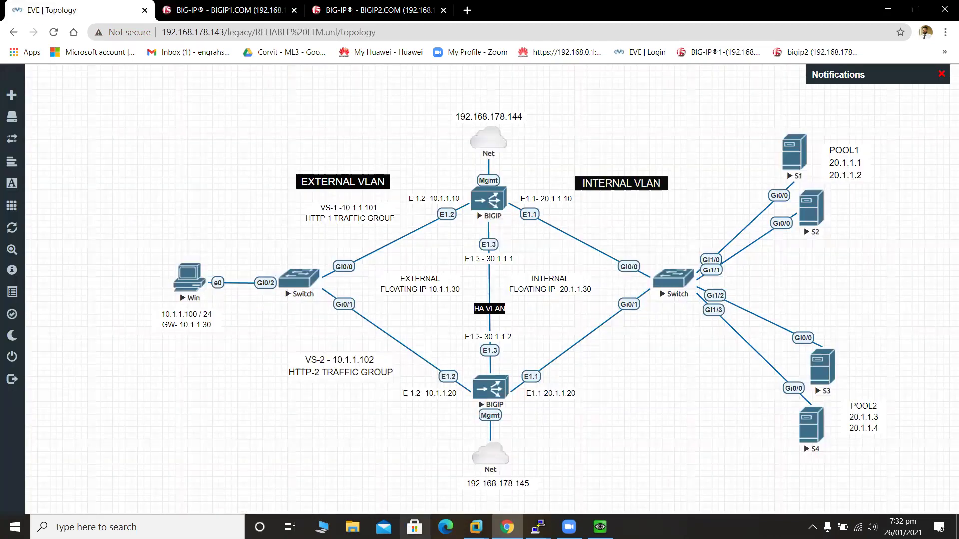
In the Windows client's IE, change the address from 10.1.1.101 to 10.1.1.102 and load it.
{"action": "mouse_move", "coordinate": [600, 527]}
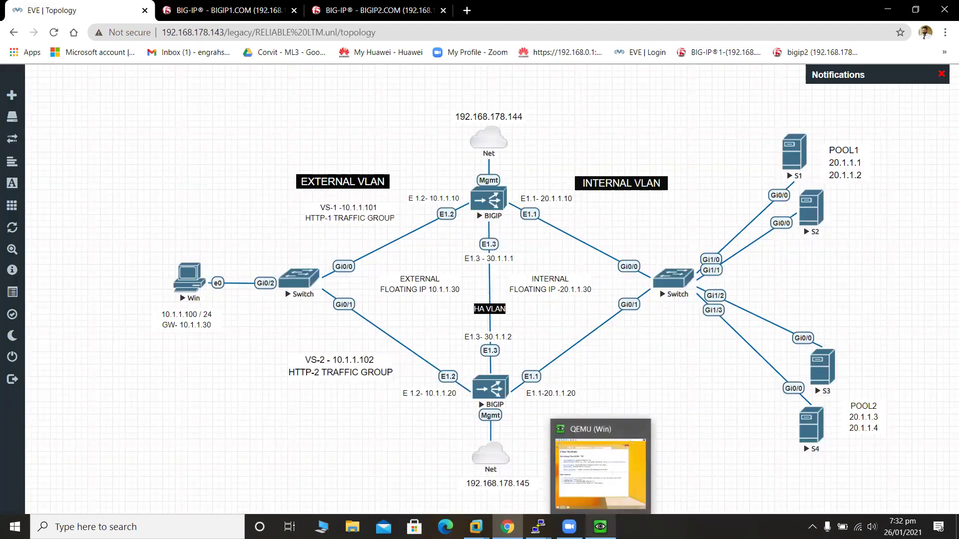
{"action": "left_click", "coordinate": [587, 498]}
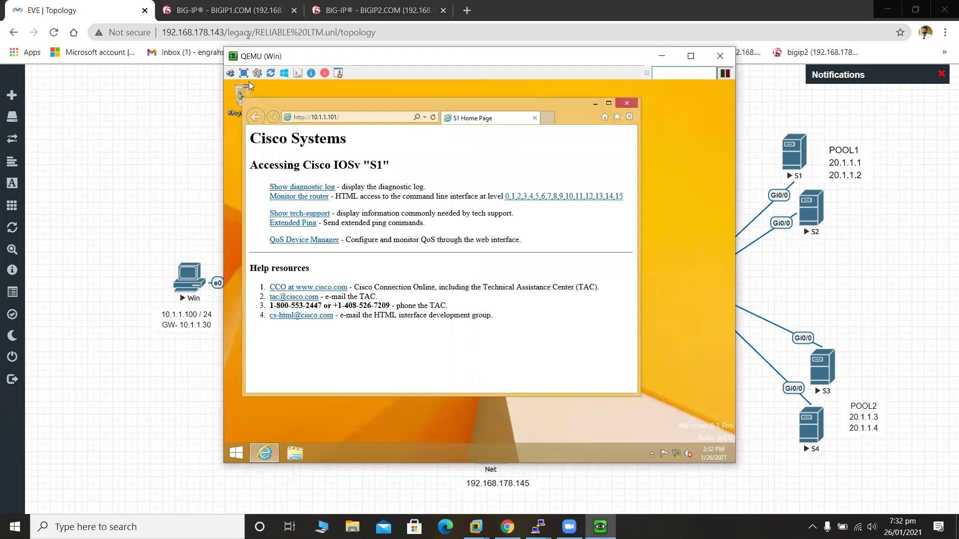
{"action": "left_click", "coordinate": [384, 120]}
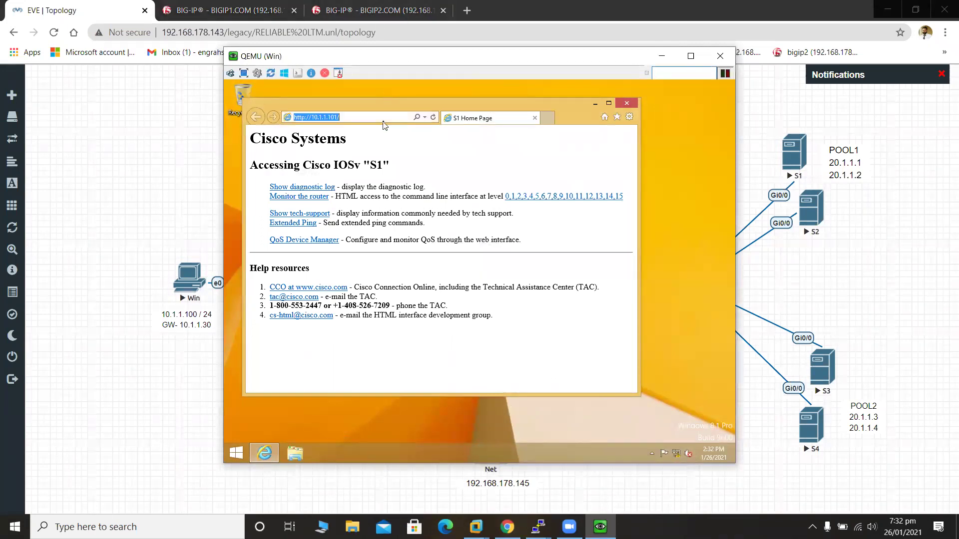
{"action": "left_click", "coordinate": [384, 120]}
{"action": "key", "text": "BackSpace"}
{"action": "key", "text": "BackSpace"}
{"action": "type", "text": "2"}
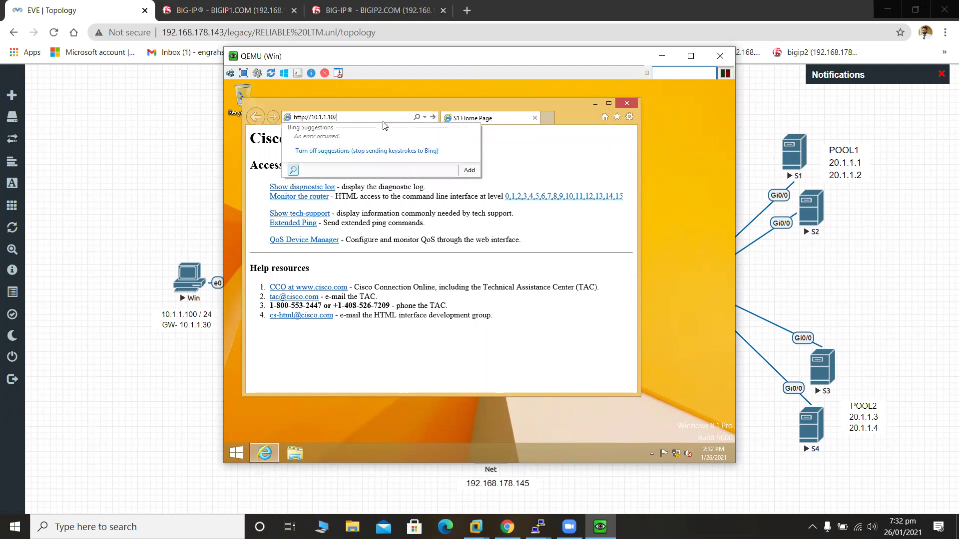
{"action": "key", "text": "Return"}
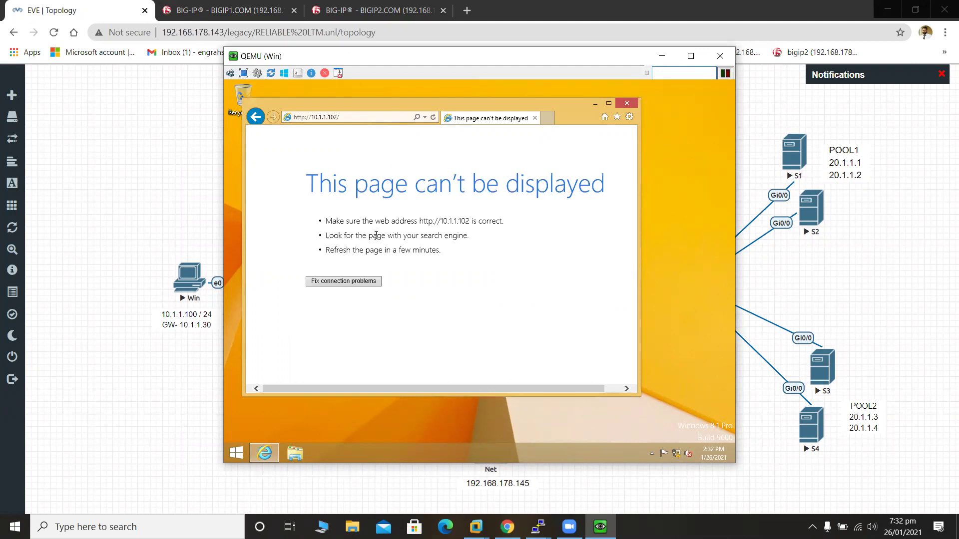
{"action": "left_click", "coordinate": [363, 119]}
{"action": "type", "text": "http:"}
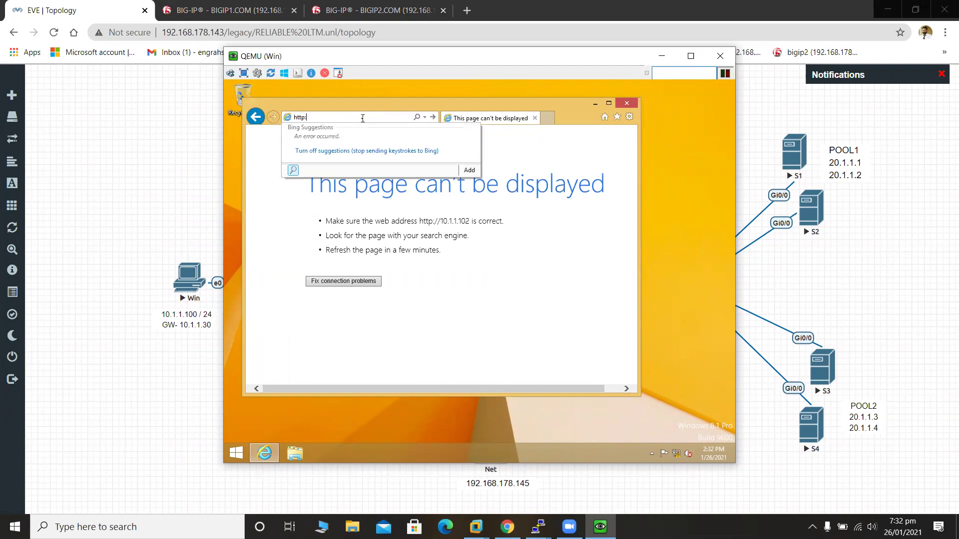
{"action": "type", "text": "//10.1.1.1"}
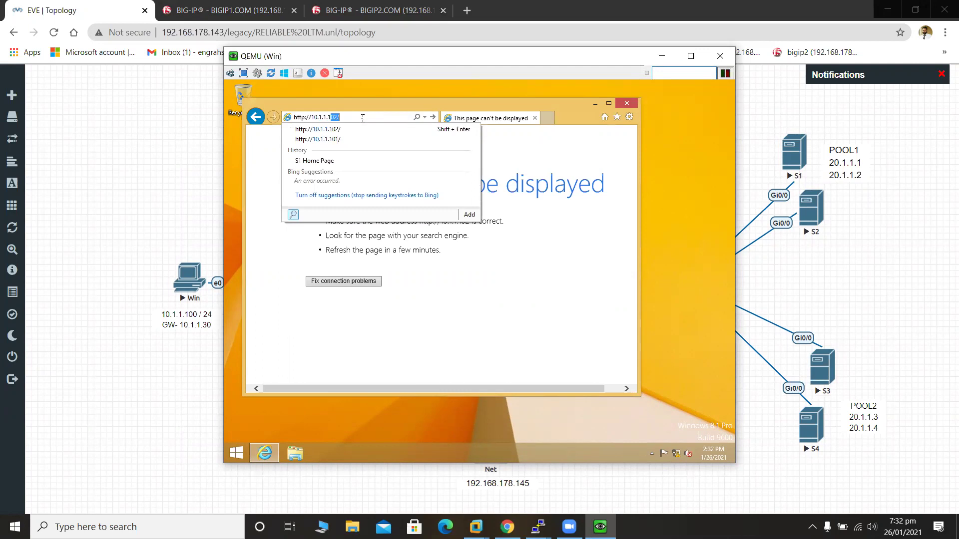
{"action": "type", "text": "02"}
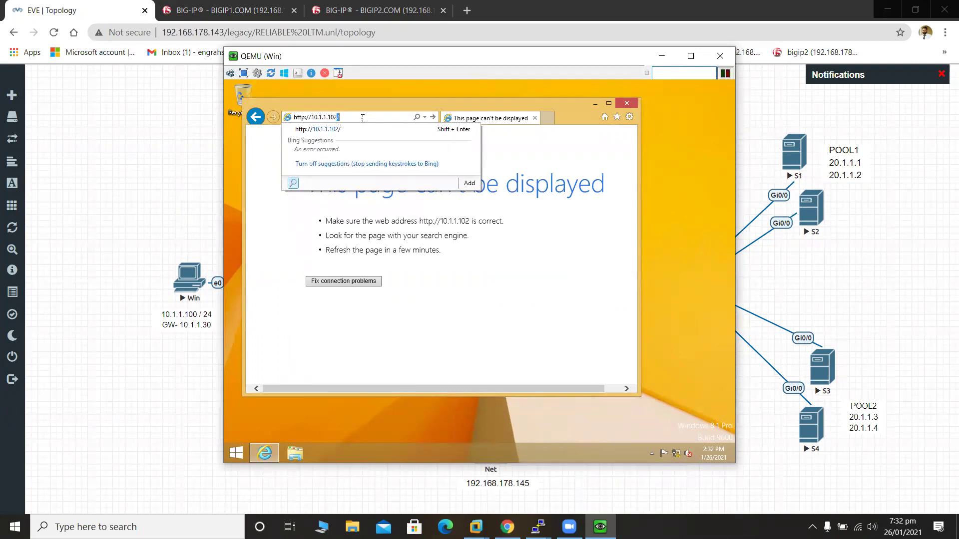
{"action": "key", "text": "Return"}
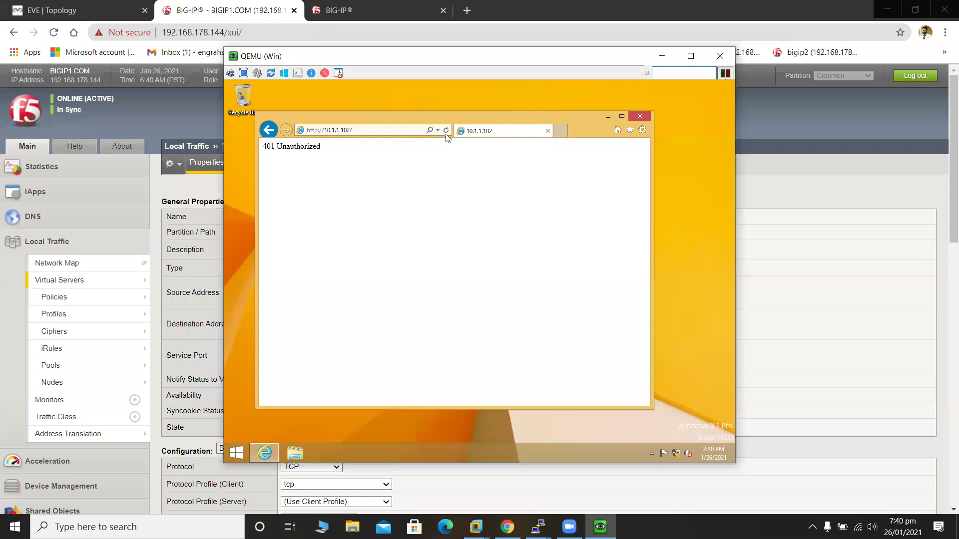
Reload 10.1.1.102 from the address suggestion and log in through the Windows Security prompt.
{"action": "left_click", "coordinate": [408, 131]}
{"action": "left_click", "coordinate": [408, 128]}
{"action": "key", "text": "BackSpace"}
{"action": "key", "text": "BackSpace"}
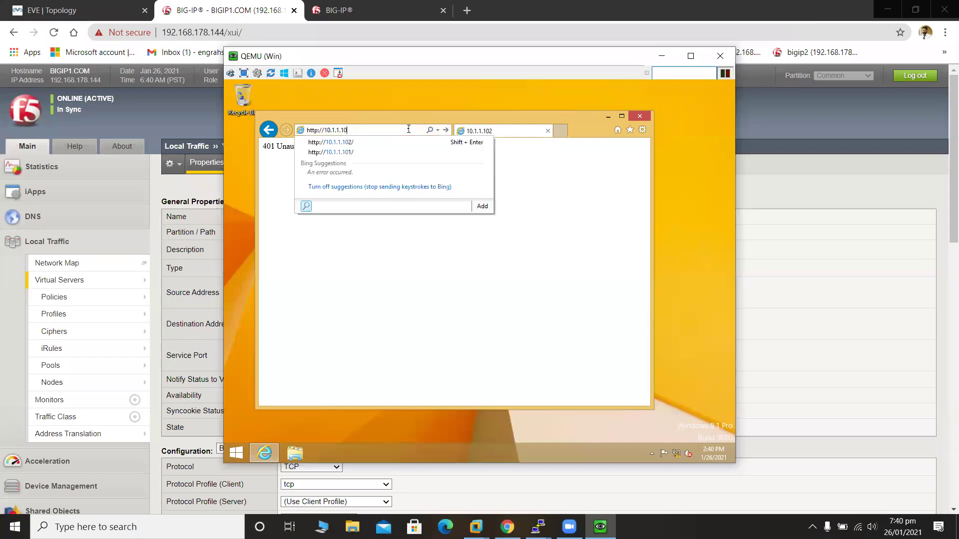
{"action": "key", "text": "Down"}
{"action": "key", "text": "Return"}
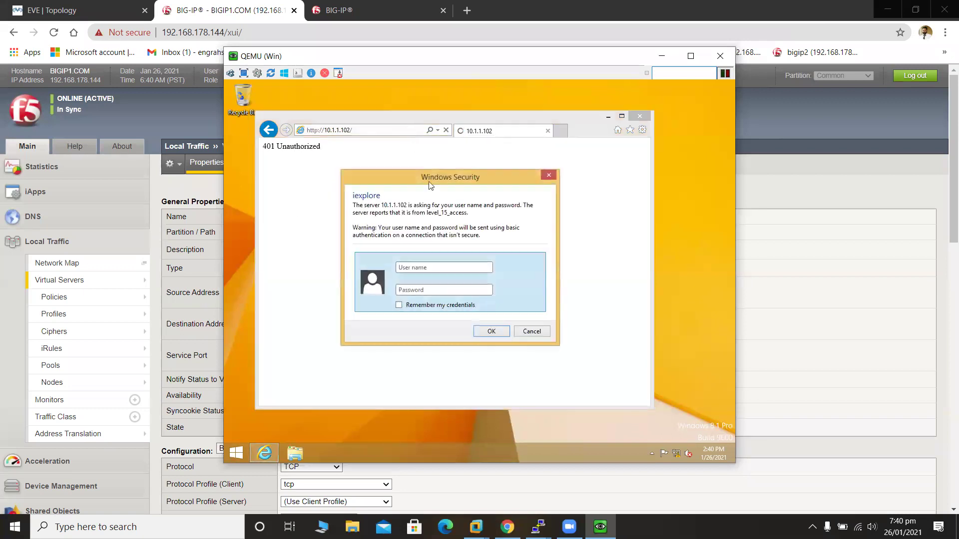
{"action": "left_click", "coordinate": [424, 270]}
{"action": "key", "text": "Tab"}
{"action": "type", "text": "c"}
{"action": "left_click", "coordinate": [497, 334]}
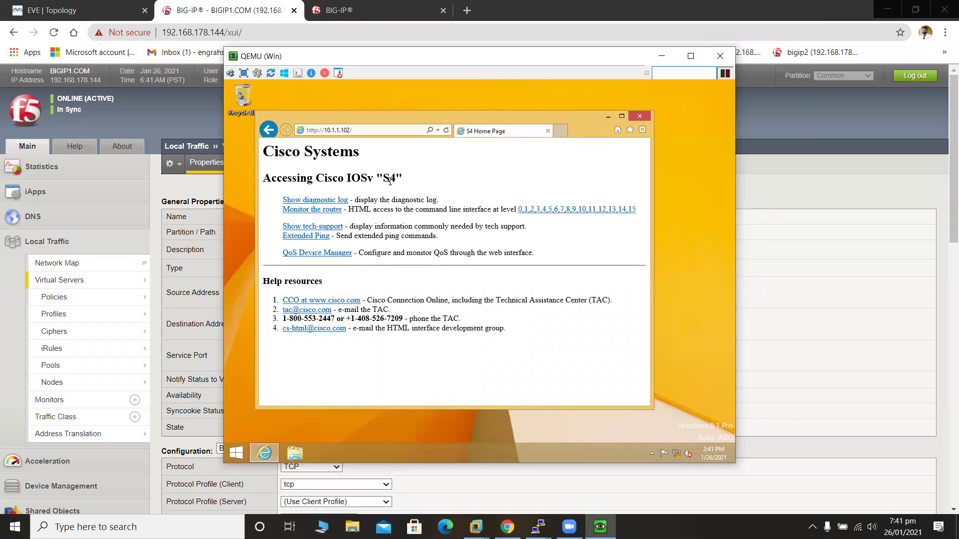
Reload 10.1.1.102 several times, seeing S4 and S3 alternate, then hide the VM window.
{"action": "left_click", "coordinate": [447, 131]}
{"action": "left_click", "coordinate": [446, 131]}
{"action": "left_click", "coordinate": [447, 130]}
{"action": "left_click", "coordinate": [447, 131]}
{"action": "left_click", "coordinate": [446, 131]}
{"action": "left_click", "coordinate": [447, 131]}
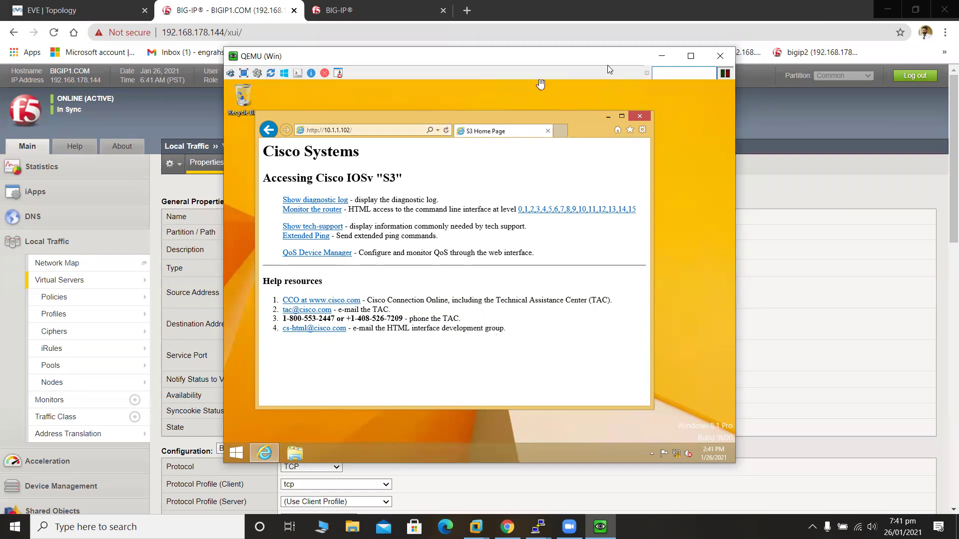
{"action": "left_click", "coordinate": [662, 56]}
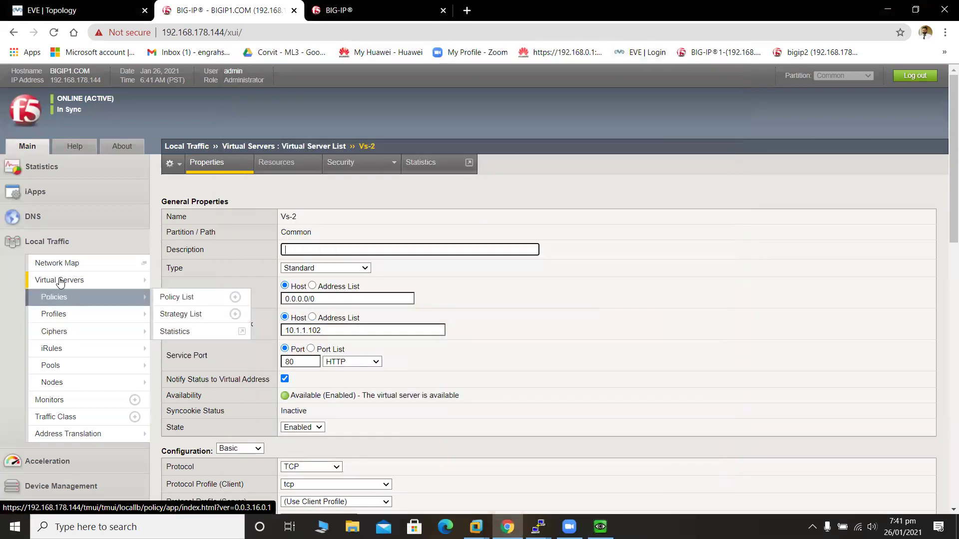
On BIGIP1, show Local Traffic module statistics with Statistics Type set to Virtual Servers.
{"action": "mouse_move", "coordinate": [49, 340]}
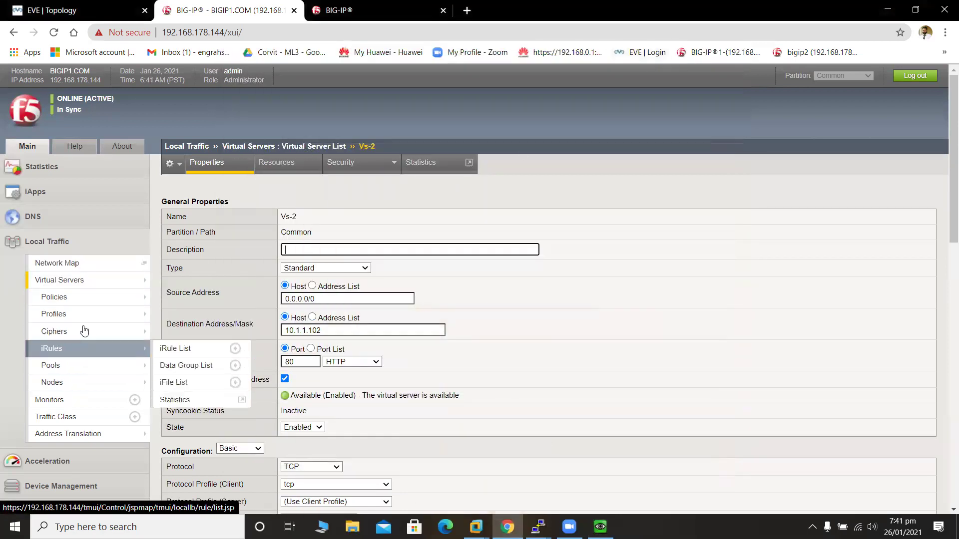
{"action": "mouse_move", "coordinate": [100, 306]}
{"action": "mouse_move", "coordinate": [124, 279]}
{"action": "left_click", "coordinate": [180, 279]}
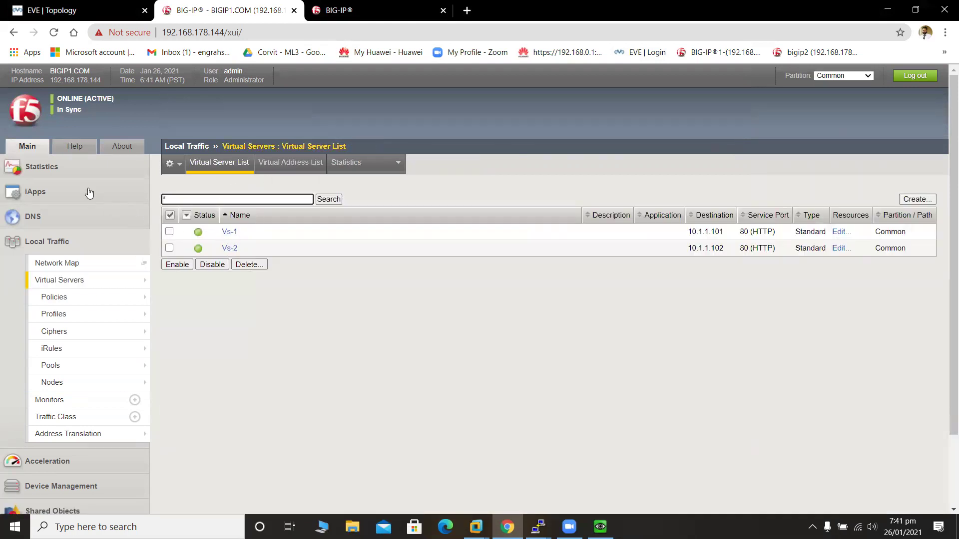
{"action": "left_click", "coordinate": [79, 176]}
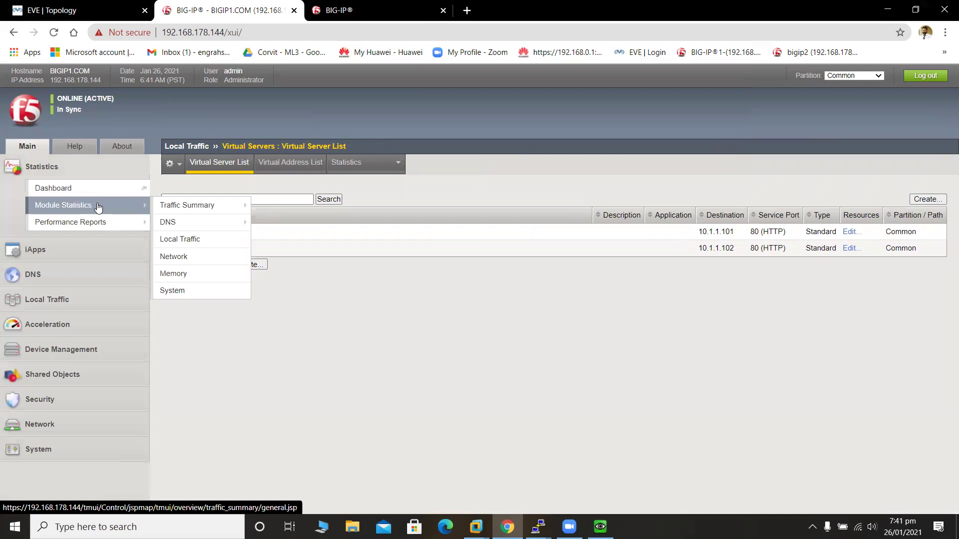
{"action": "mouse_move", "coordinate": [104, 208]}
{"action": "mouse_move", "coordinate": [198, 210]}
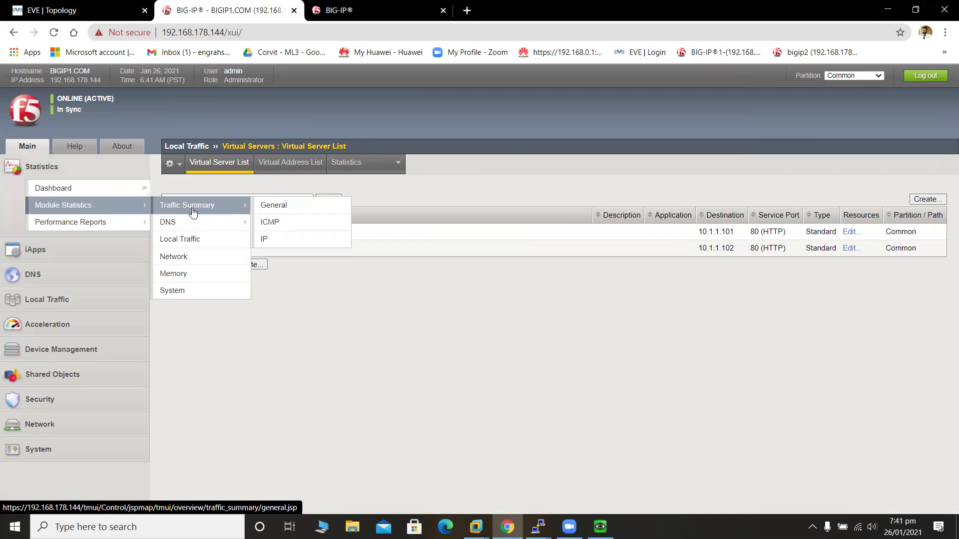
{"action": "left_click", "coordinate": [249, 240]}
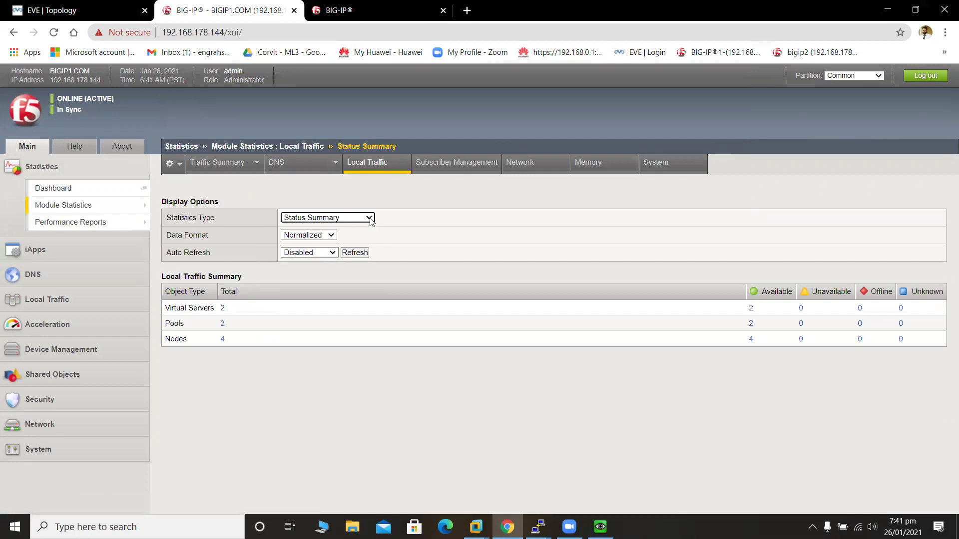
{"action": "left_click", "coordinate": [370, 218]}
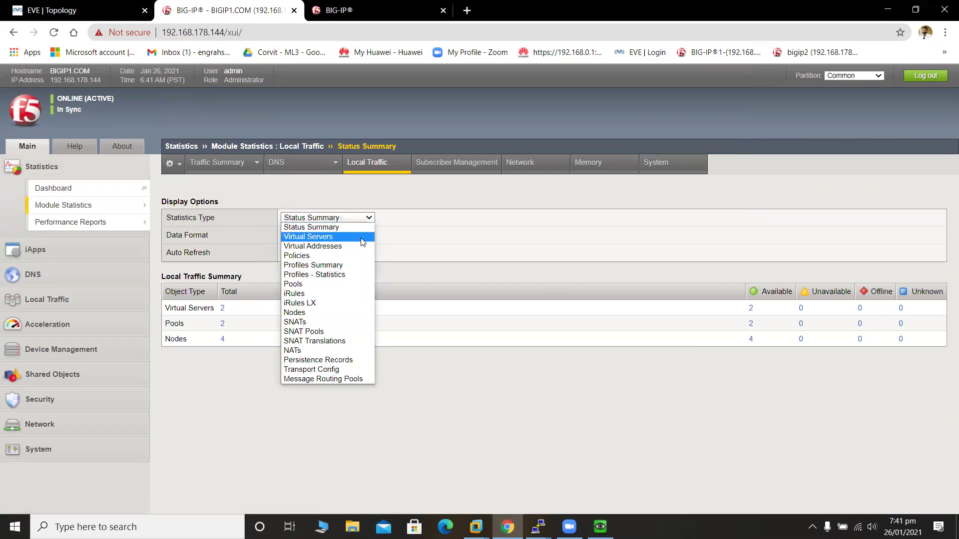
{"action": "left_click", "coordinate": [361, 238]}
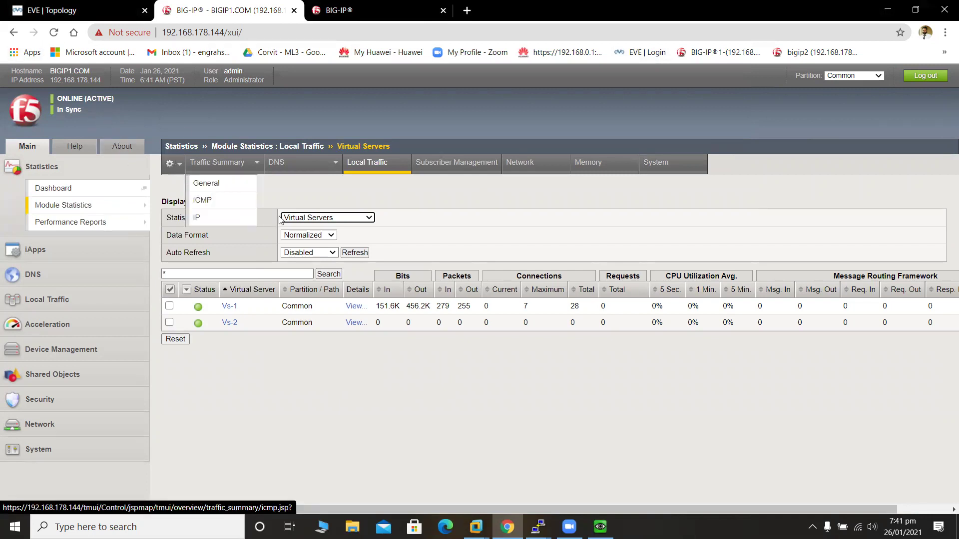
Refresh the virtual server statistics until Vs-1 shows 28 total connections and Vs-2 stays 0.
{"action": "left_click", "coordinate": [355, 253]}
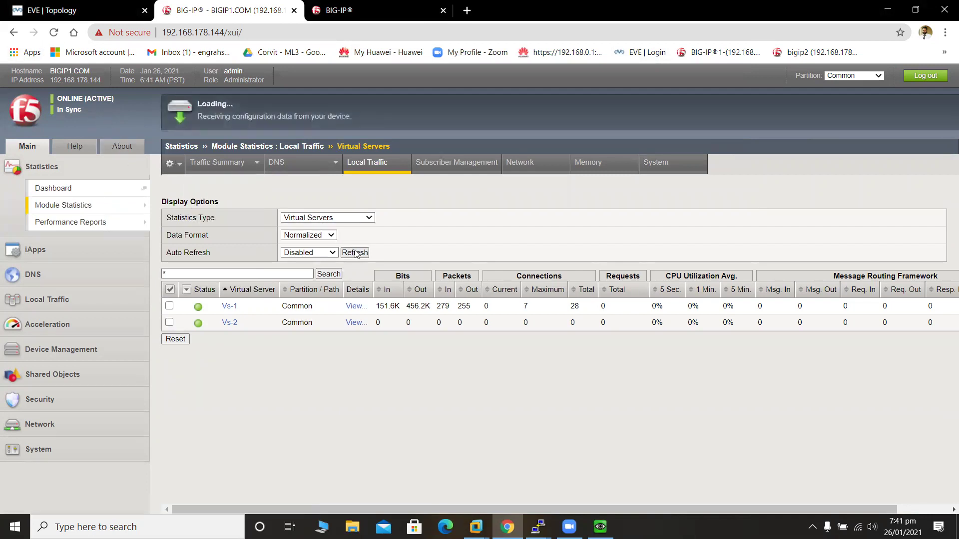
{"action": "left_click", "coordinate": [356, 252]}
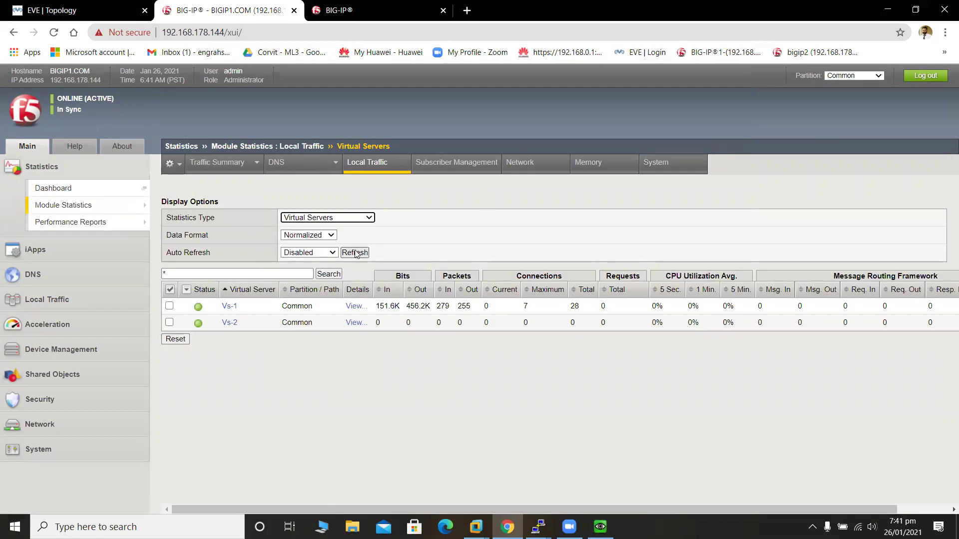
{"action": "left_click", "coordinate": [355, 253]}
{"action": "left_click", "coordinate": [355, 253]}
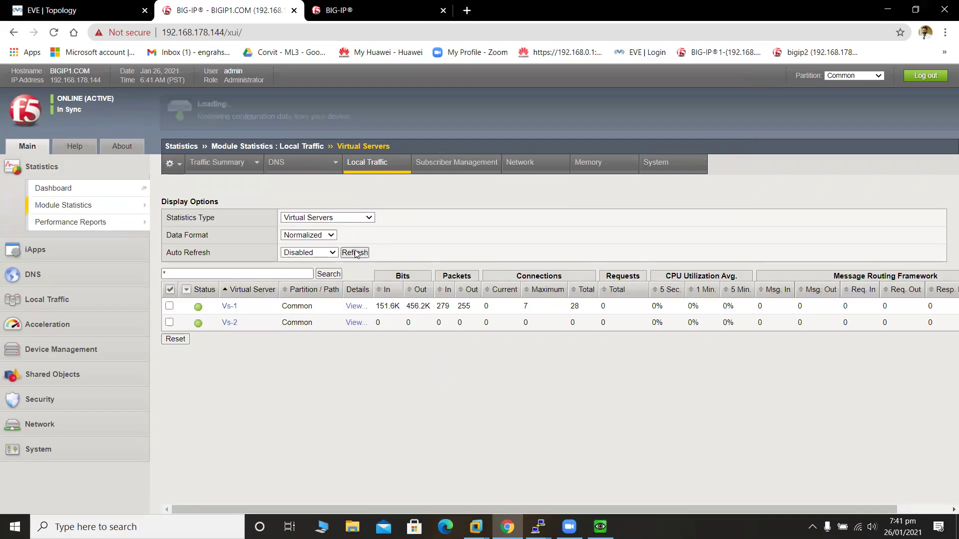
{"action": "left_click", "coordinate": [355, 253]}
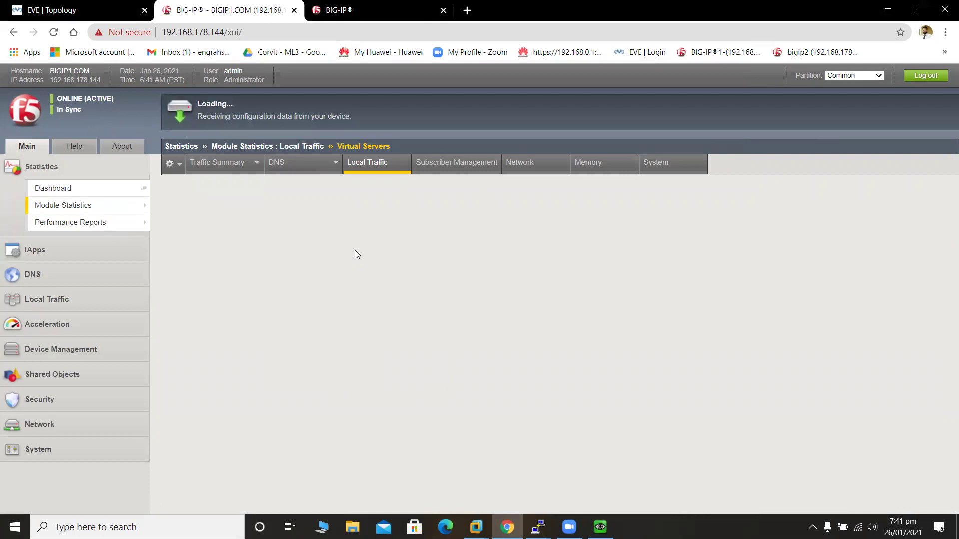
{"action": "left_click", "coordinate": [355, 253]}
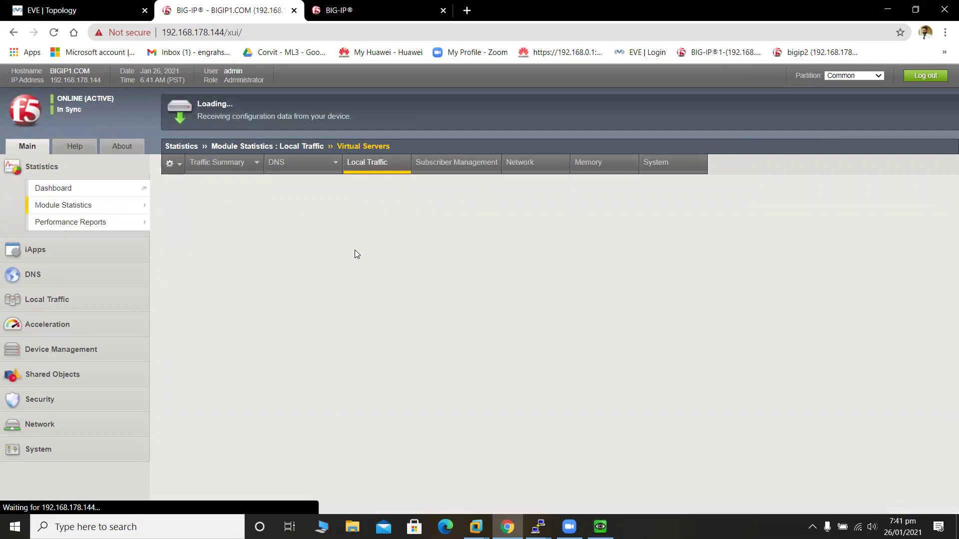
{"action": "left_click", "coordinate": [355, 252]}
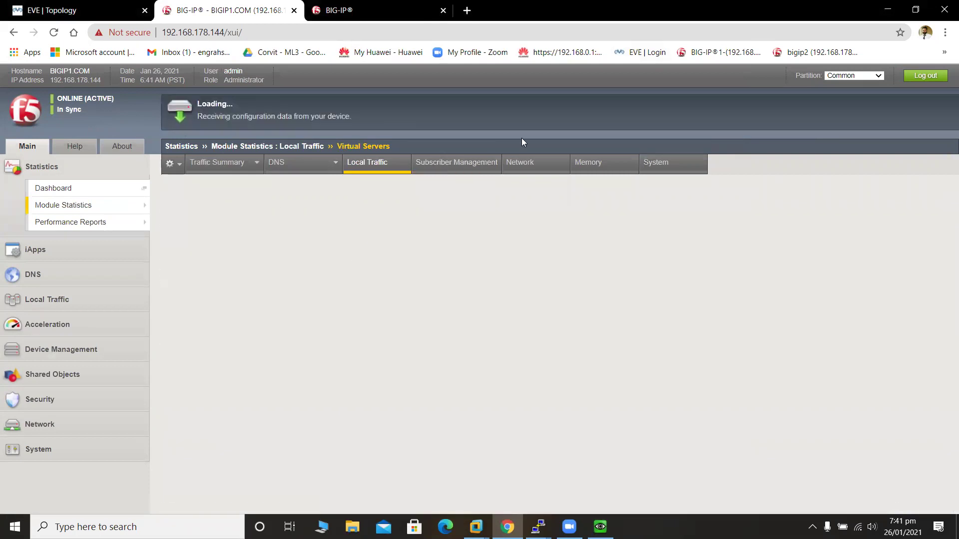
{"action": "left_click", "coordinate": [358, 11]}
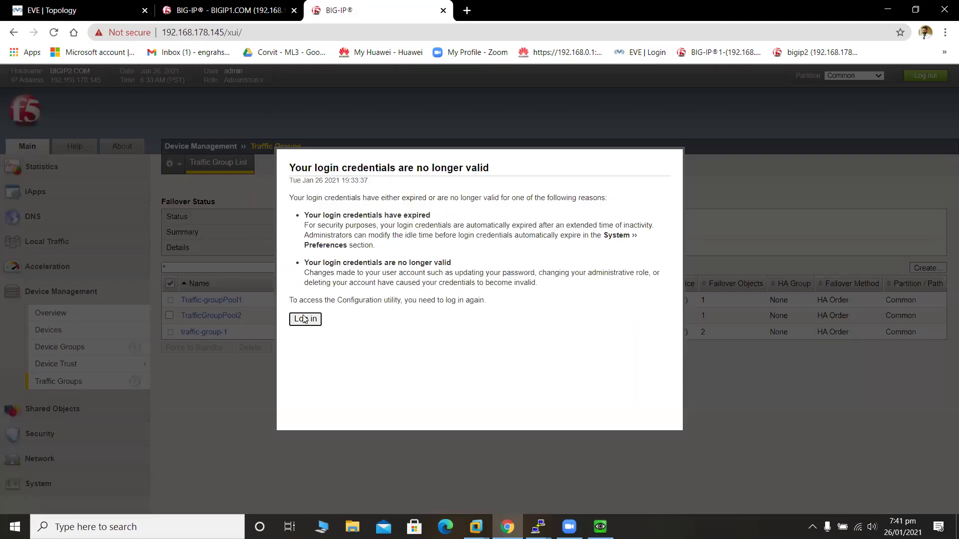
Log back in to BIGIP2 with the admin credentials.
{"action": "left_click", "coordinate": [304, 319]}
{"action": "type", "text": "admin"}
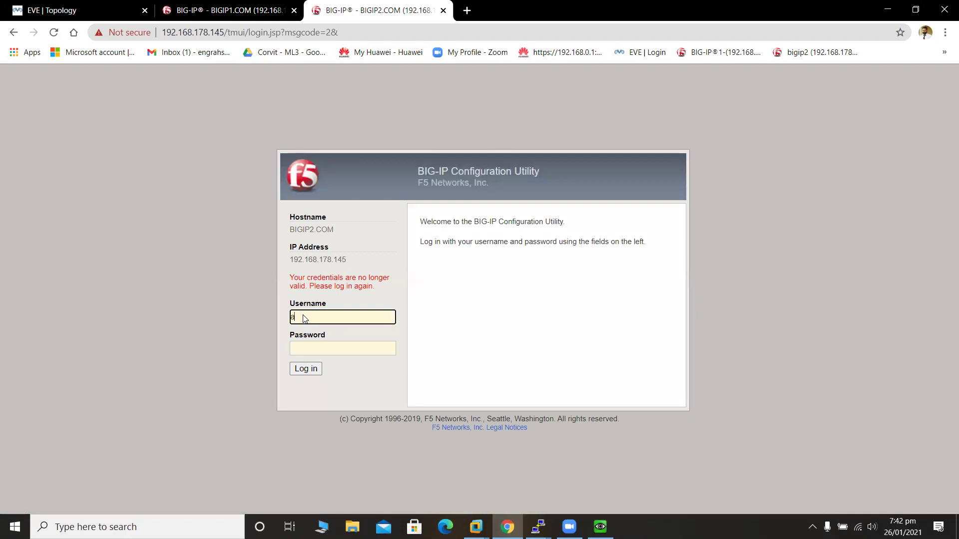
{"action": "left_click", "coordinate": [339, 349]}
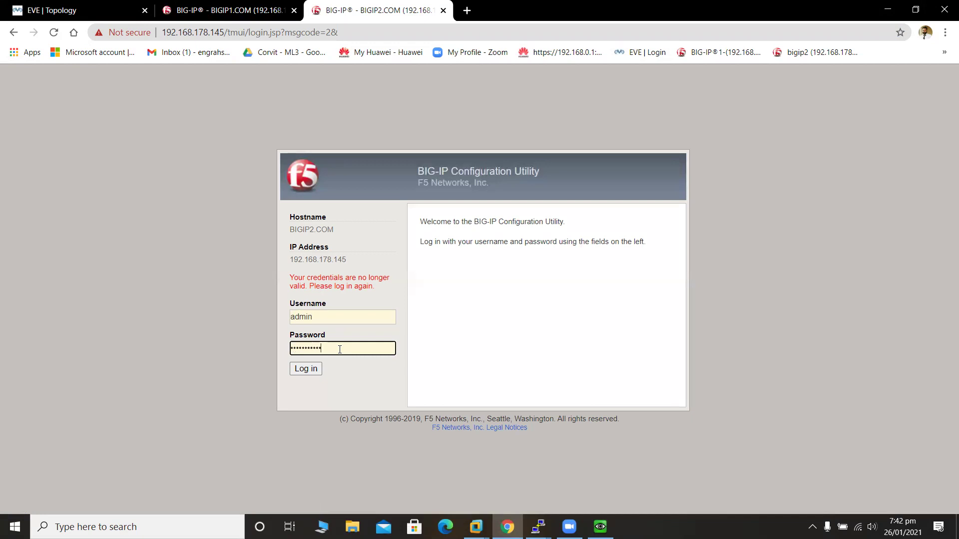
{"action": "key", "text": "Return"}
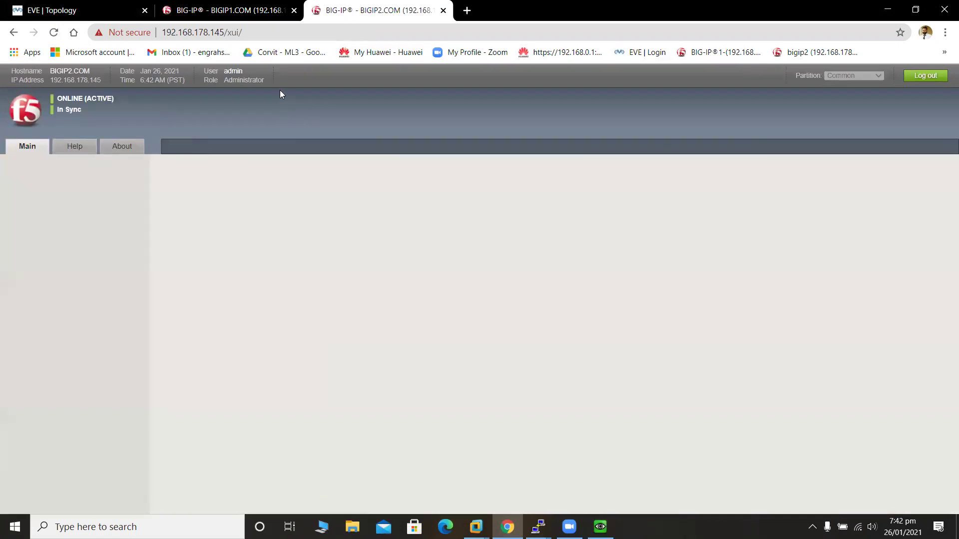
Show BIGIP2's Local Traffic Virtual Servers statistics: Vs-2 at 25 connections, Vs-1 at 0.
{"action": "left_click", "coordinate": [207, 10]}
{"action": "left_click", "coordinate": [343, 5]}
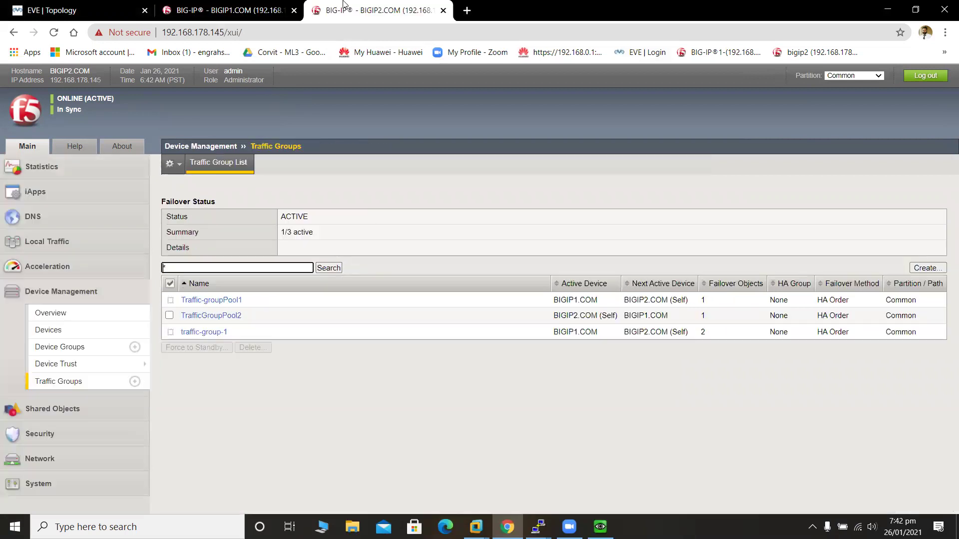
{"action": "left_click", "coordinate": [50, 172]}
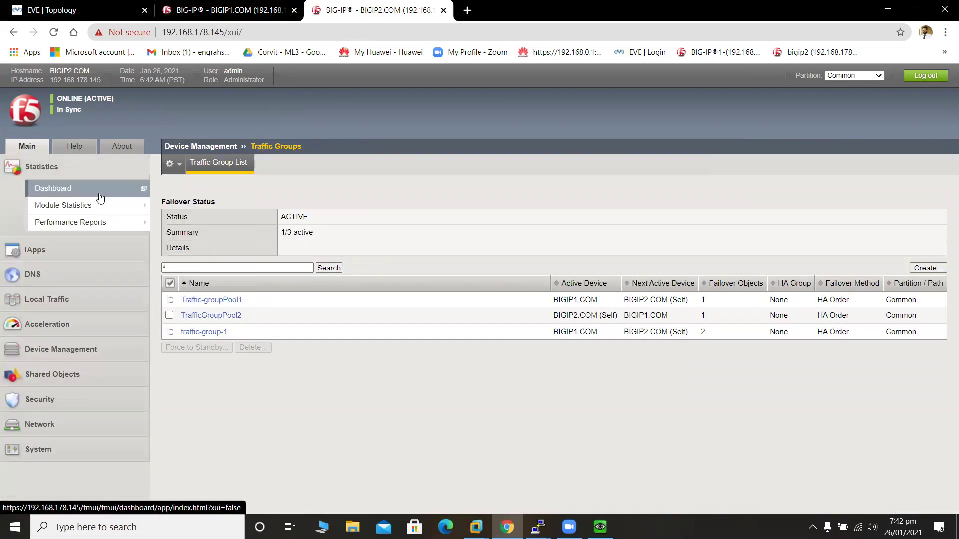
{"action": "mouse_move", "coordinate": [109, 205]}
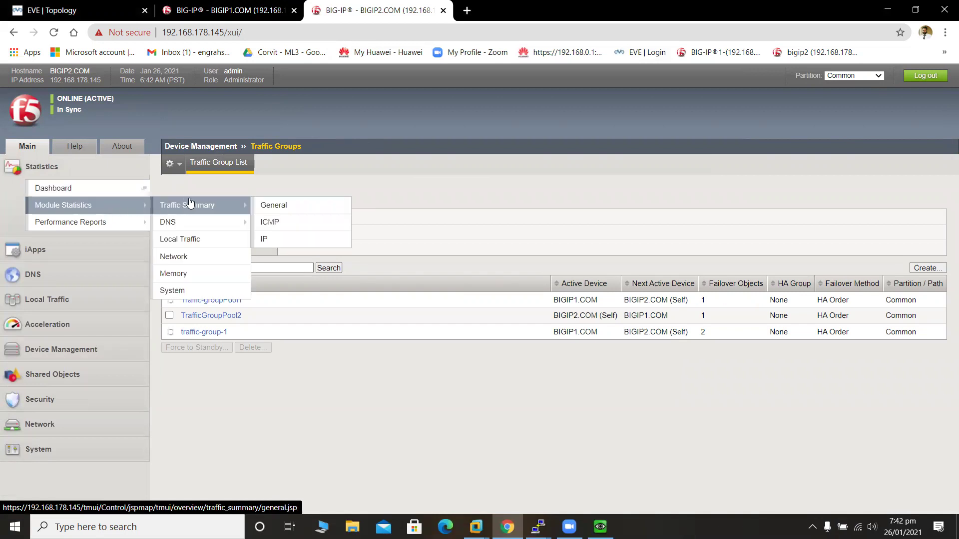
{"action": "left_click", "coordinate": [215, 240]}
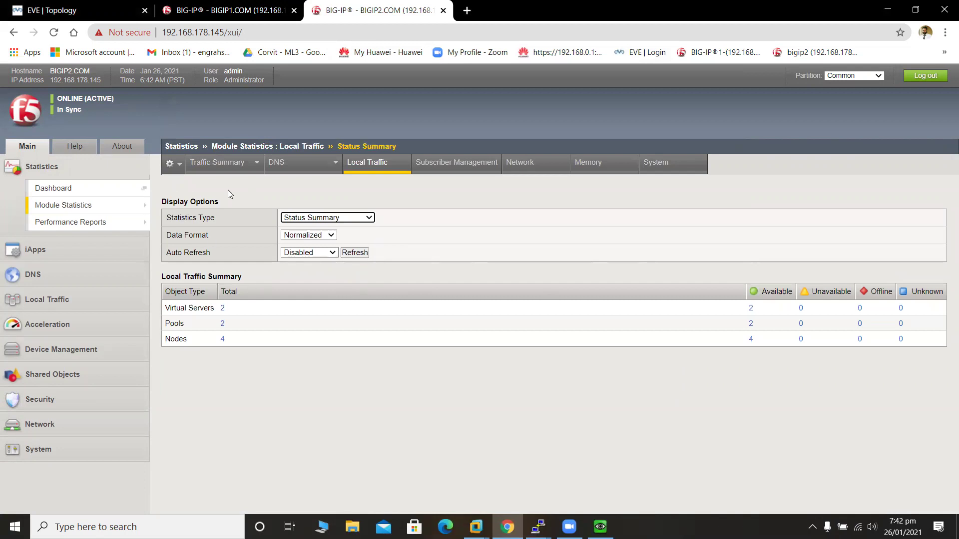
{"action": "left_click", "coordinate": [356, 218]}
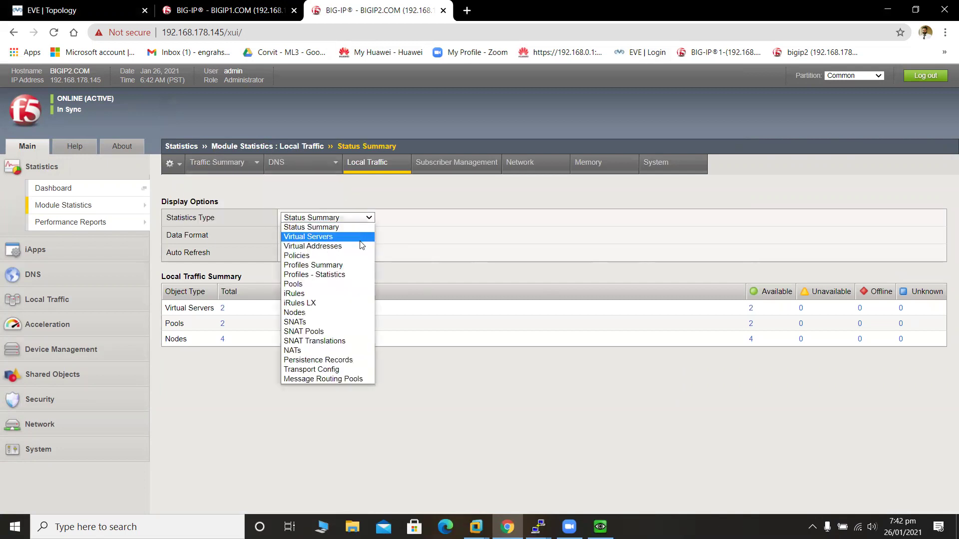
{"action": "left_click", "coordinate": [357, 234]}
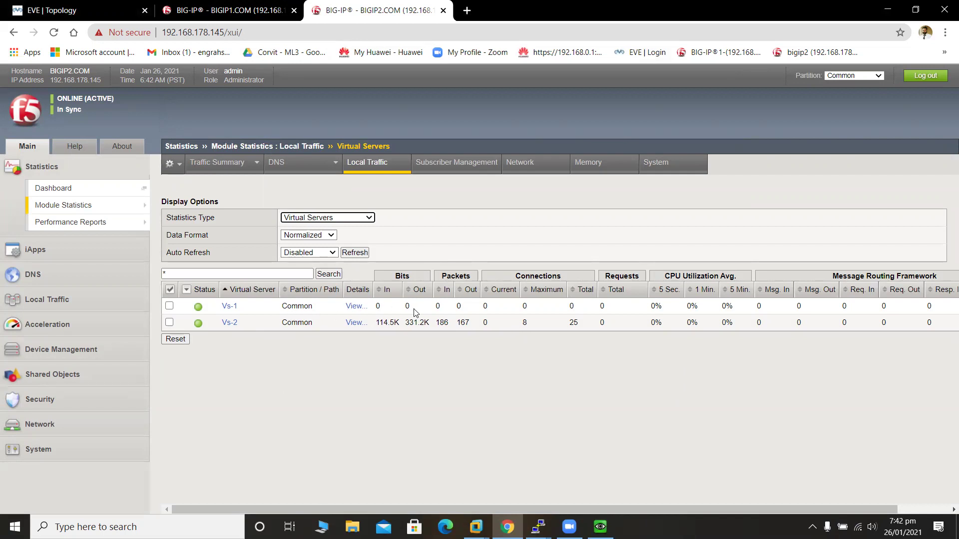
On BIGIP1, review the Traffic Groups list, then open BIGIP1.COM's device properties from Devices.
{"action": "left_click", "coordinate": [202, 12]}
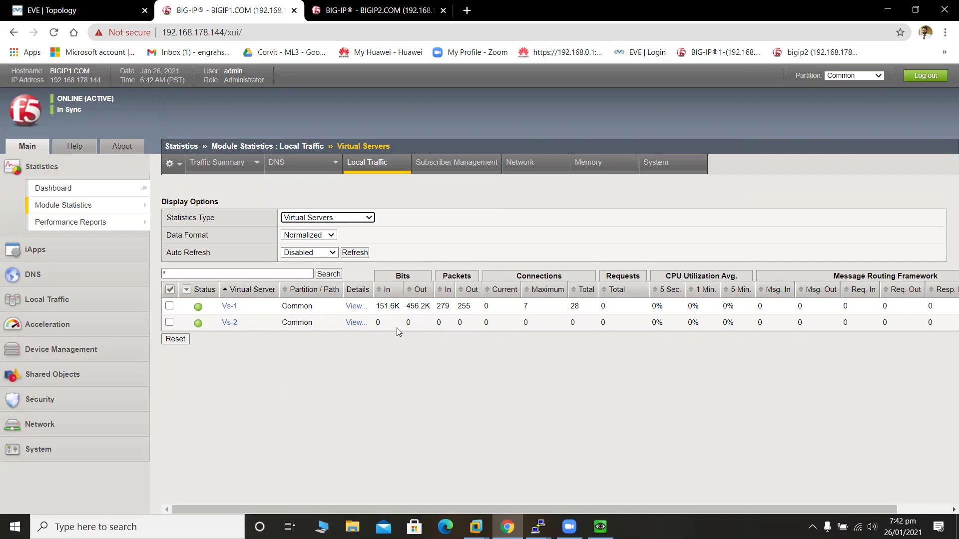
{"action": "mouse_move", "coordinate": [74, 222]}
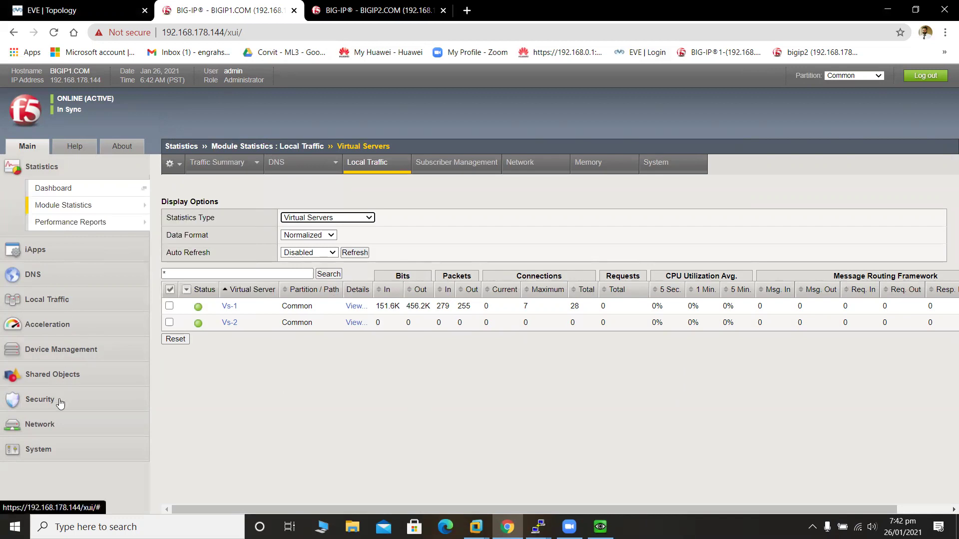
{"action": "left_click", "coordinate": [49, 354]}
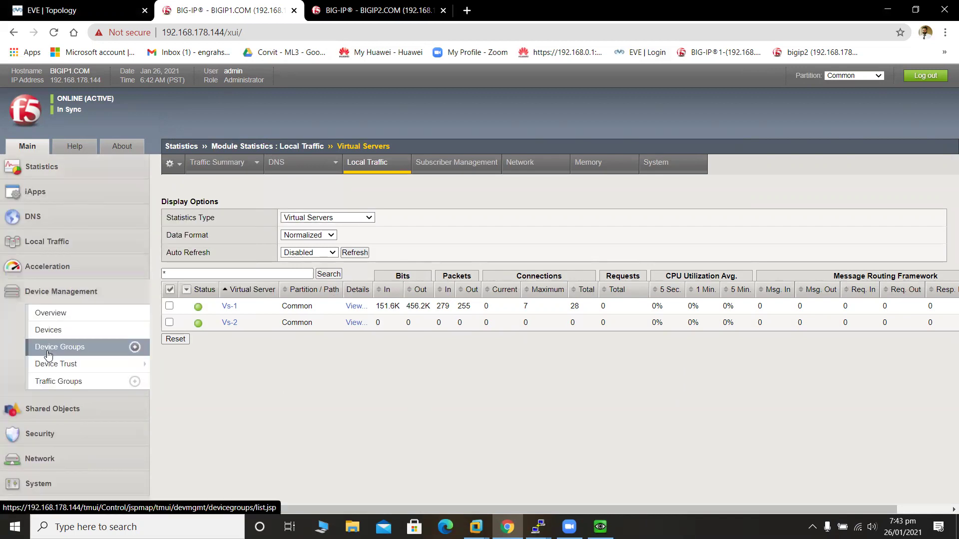
{"action": "left_click", "coordinate": [83, 382]}
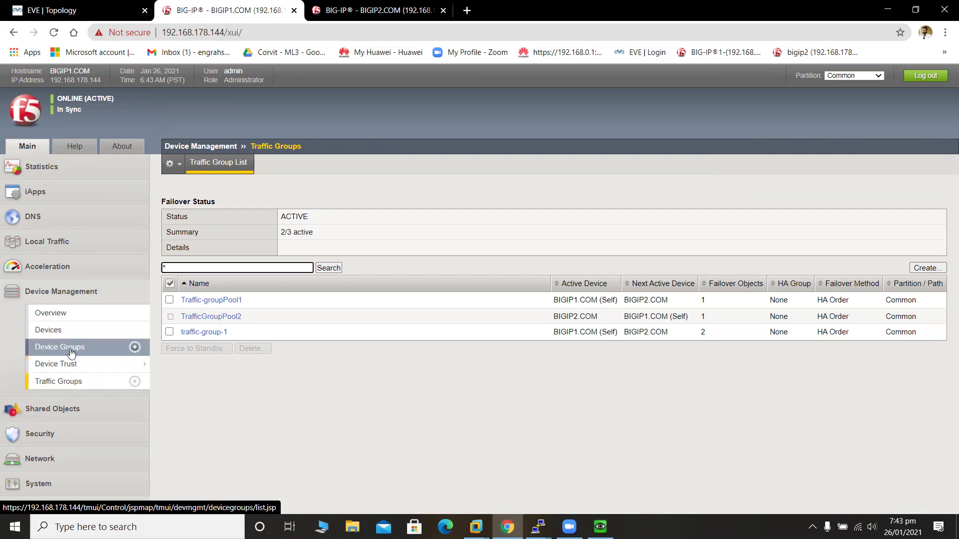
{"action": "left_click", "coordinate": [65, 330]}
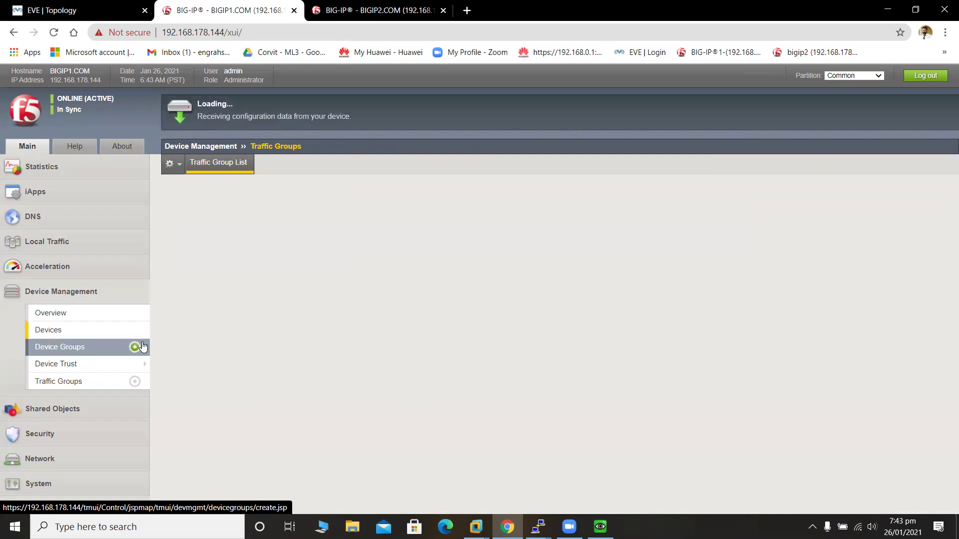
{"action": "left_click", "coordinate": [240, 237]}
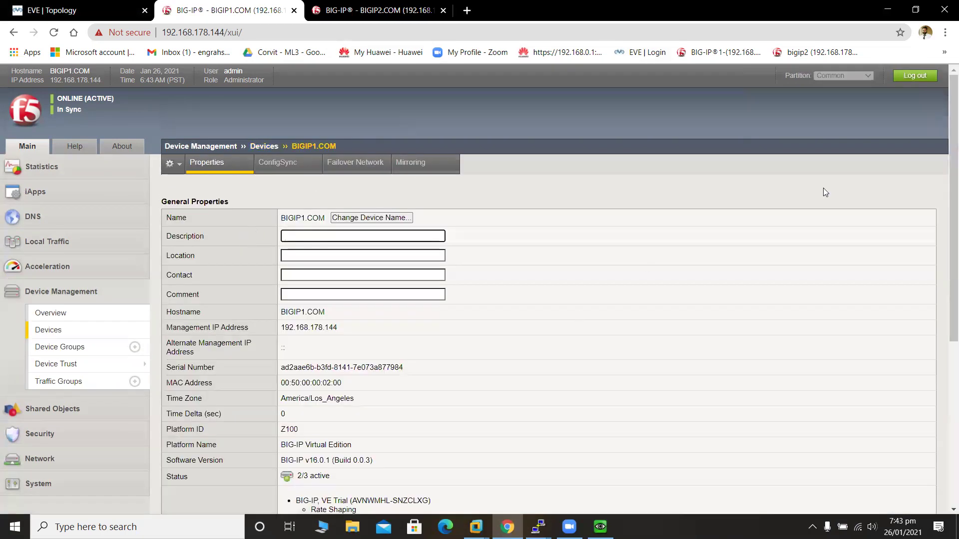
Force BIGIP1.COM offline and confirm, then return to BIGIP2's virtual server statistics.
{"action": "scroll", "coordinate": [800, 349], "scroll_direction": "down", "scroll_amount": 5}
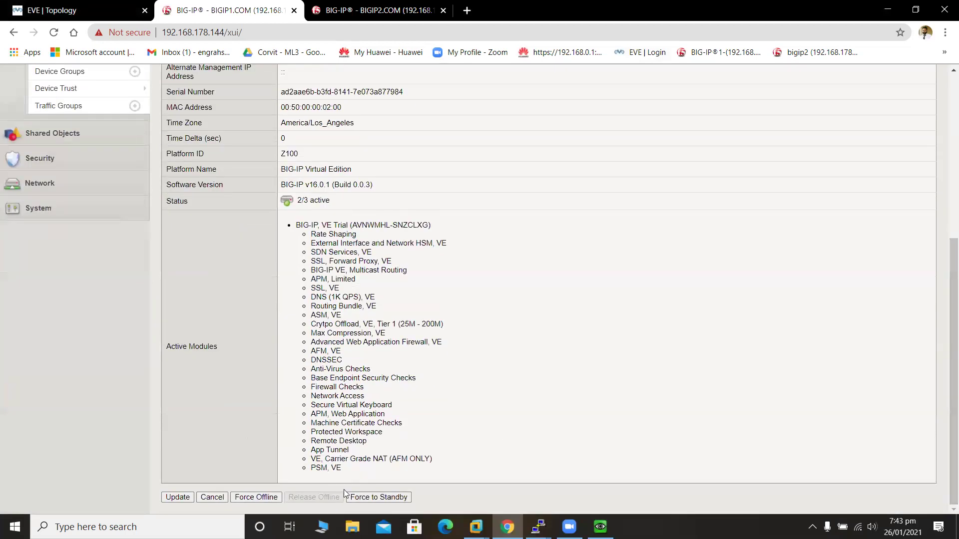
{"action": "left_click", "coordinate": [255, 498]}
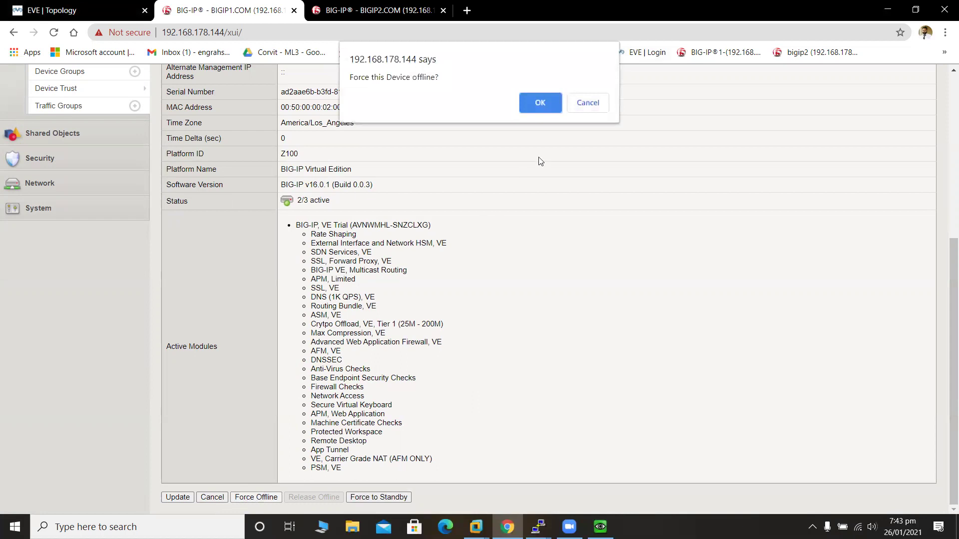
{"action": "left_click", "coordinate": [547, 104]}
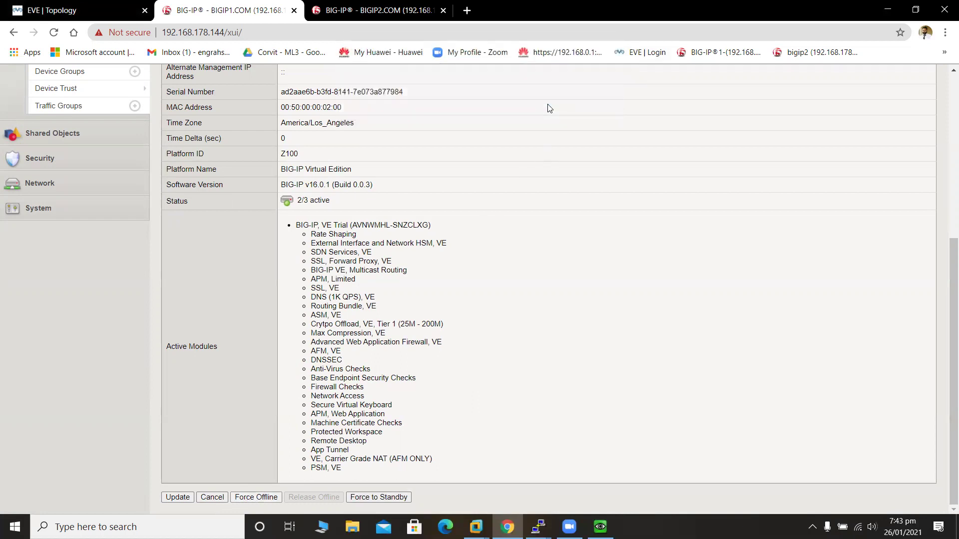
{"action": "left_click_drag", "start_coordinate": [945, 290], "coordinate": [944, 159]}
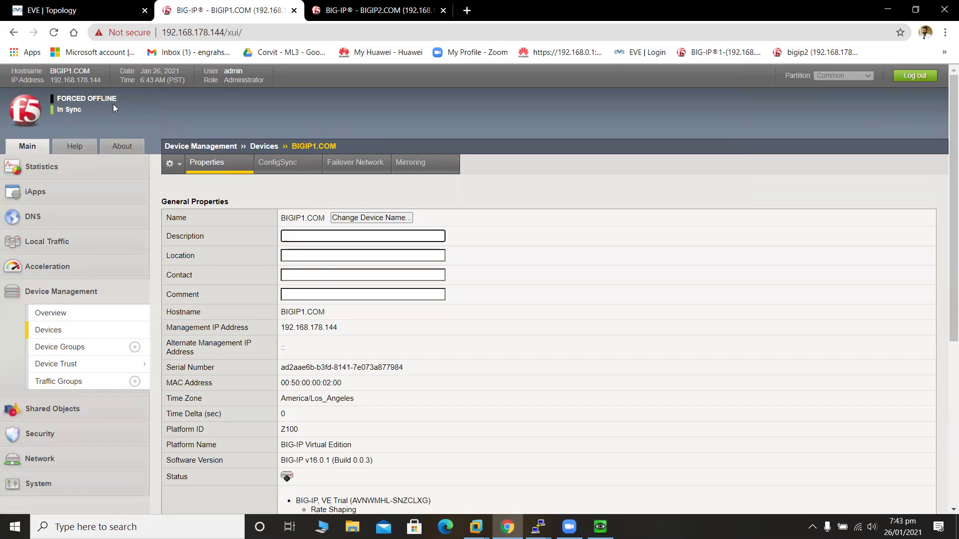
{"action": "left_click", "coordinate": [357, 4]}
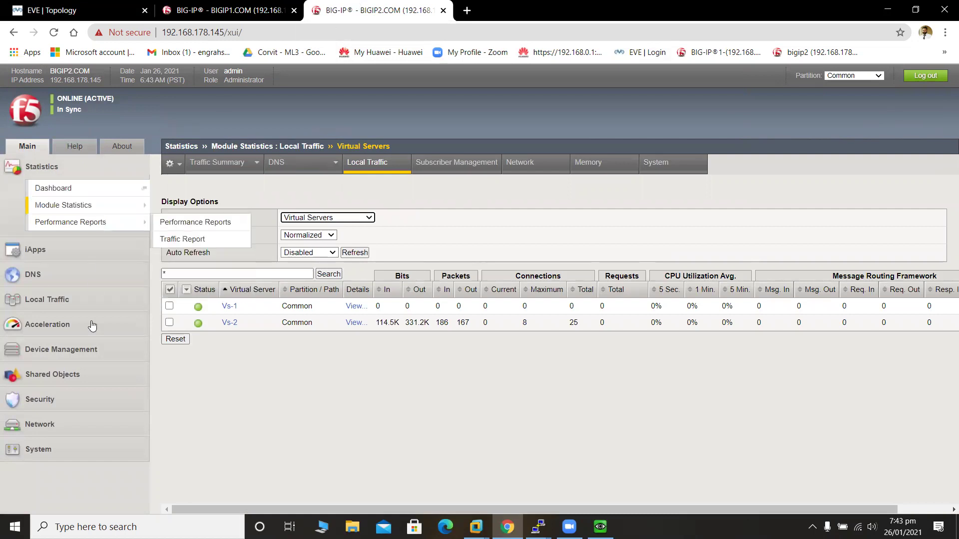
Open BIGIP2's Devices list showing BIGIP1.COM and BIGIP2.COM (Self), then bring up the Windows client.
{"action": "left_click", "coordinate": [82, 358]}
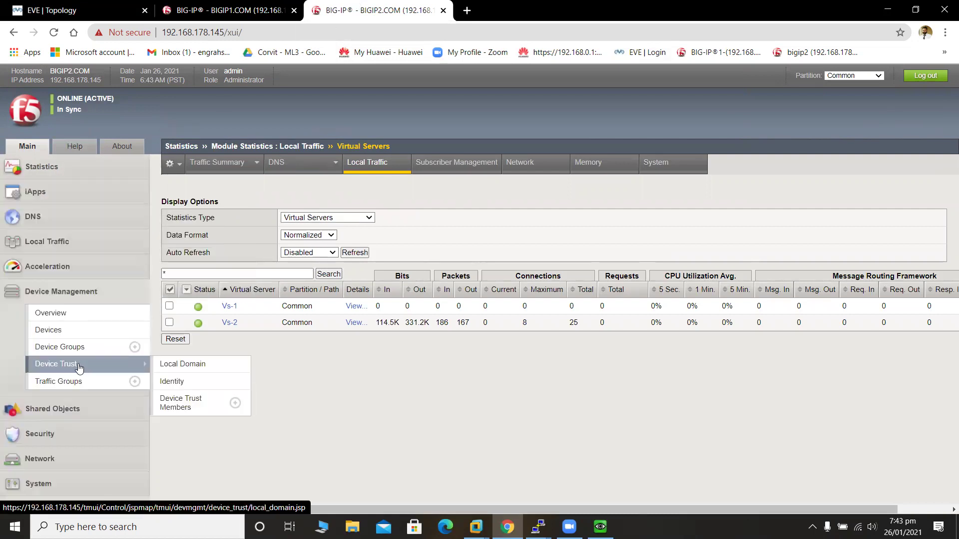
{"action": "left_click", "coordinate": [77, 338]}
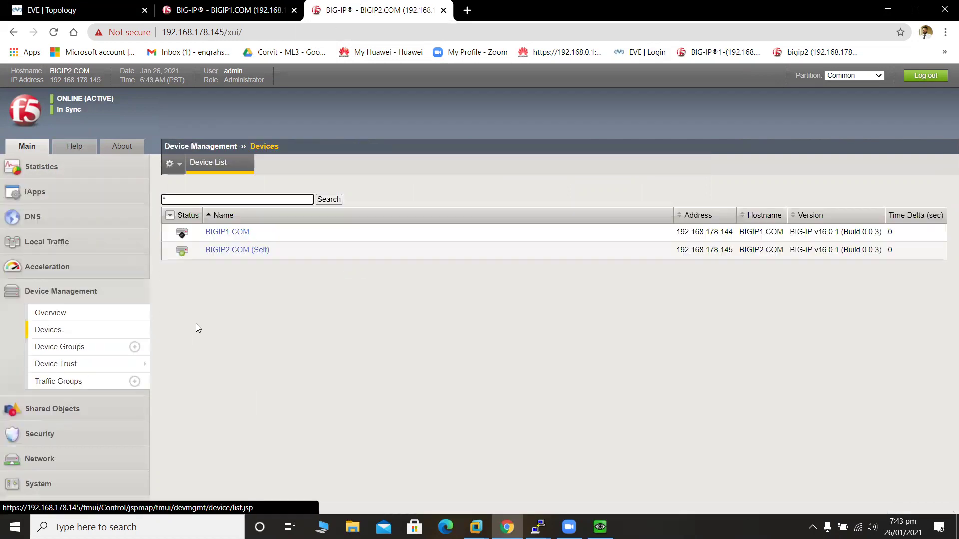
{"action": "mouse_move", "coordinate": [188, 237]}
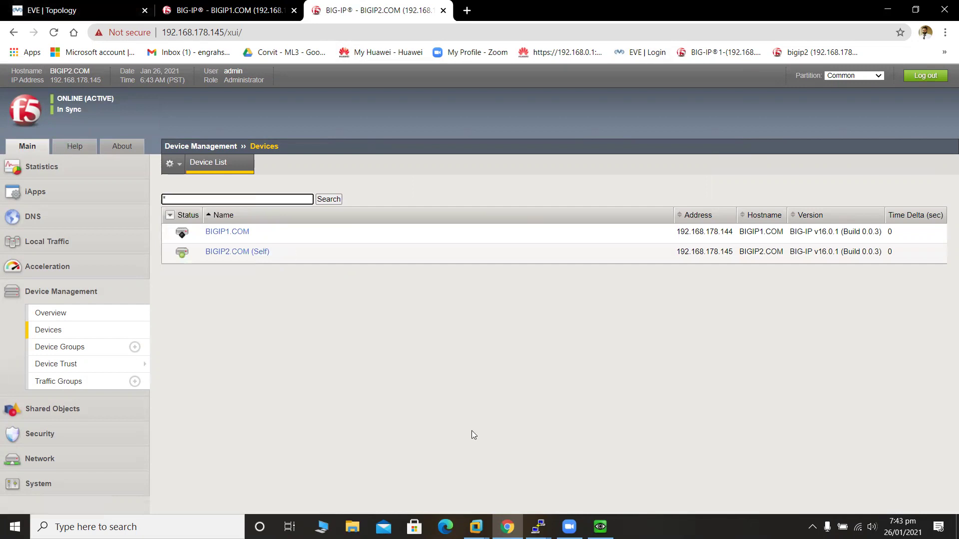
{"action": "mouse_move", "coordinate": [601, 527]}
{"action": "left_click", "coordinate": [594, 495]}
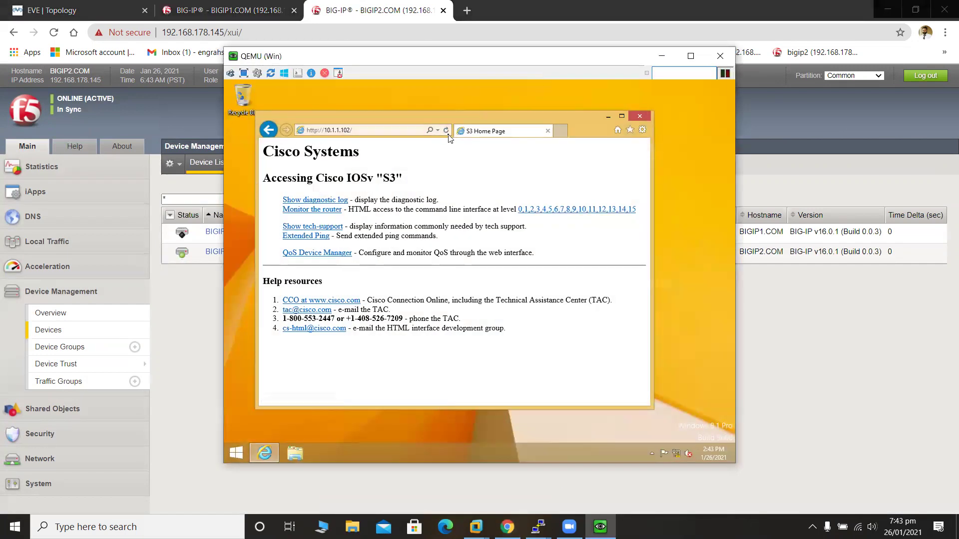
Reload the page, then change the address to 10.1.1.101 and log in with the password.
{"action": "left_click", "coordinate": [446, 130]}
{"action": "left_click", "coordinate": [446, 130]}
{"action": "left_click", "coordinate": [362, 131]}
{"action": "left_click", "coordinate": [360, 131]}
{"action": "key", "text": "BackSpace"}
{"action": "key", "text": "BackSpace"}
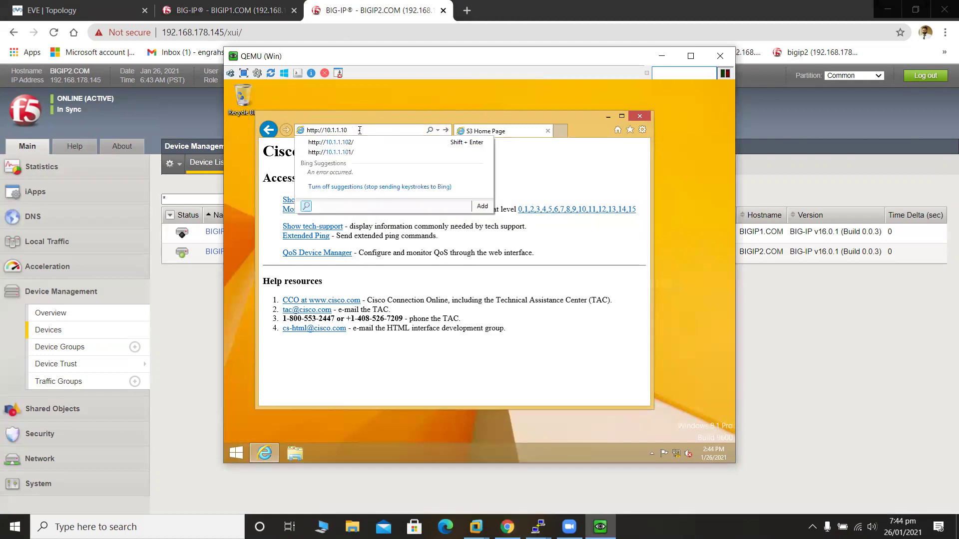
{"action": "type", "text": "1/"}
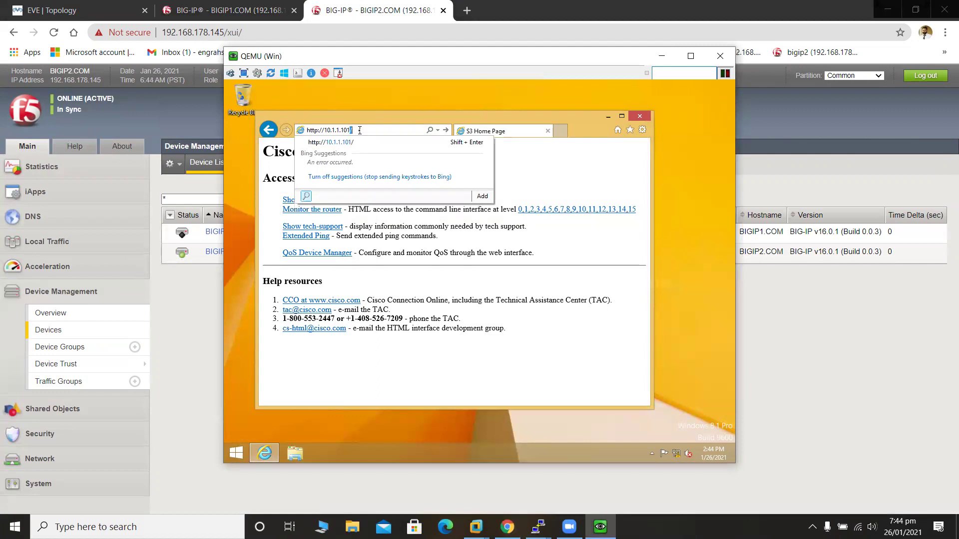
{"action": "left_click", "coordinate": [385, 144]}
{"action": "left_click", "coordinate": [441, 291]}
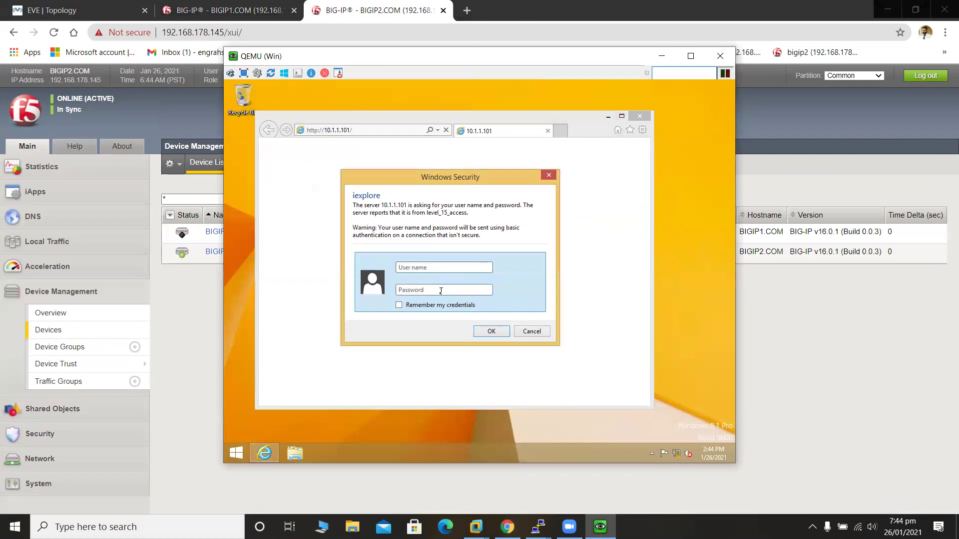
{"action": "type", "text": "cisco"}
{"action": "left_click", "coordinate": [491, 331]}
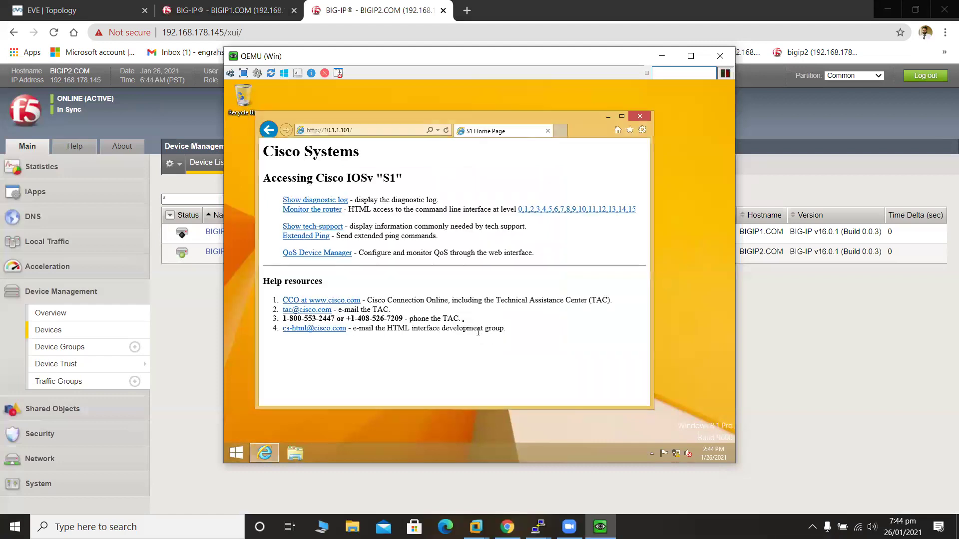
Reload 10.1.1.101 repeatedly, seeing S1 and S2 alternate while BIGIP1 is offline.
{"action": "left_click", "coordinate": [448, 130]}
{"action": "left_click", "coordinate": [447, 131]}
{"action": "left_click", "coordinate": [448, 131]}
{"action": "left_click", "coordinate": [447, 131]}
{"action": "left_click", "coordinate": [447, 131]}
{"action": "left_click", "coordinate": [447, 131]}
{"action": "left_click", "coordinate": [447, 131]}
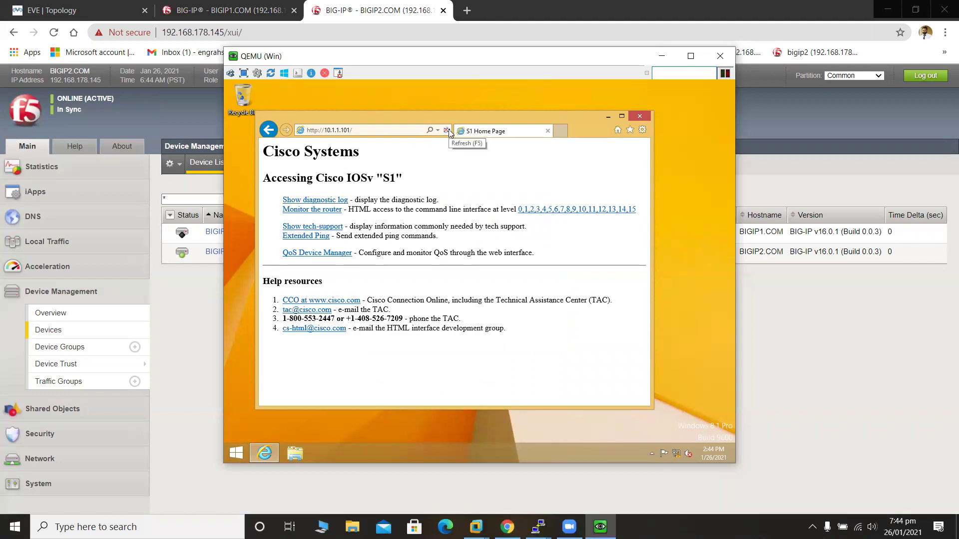
{"action": "left_click", "coordinate": [447, 131]}
{"action": "left_click", "coordinate": [447, 131]}
{"action": "left_click", "coordinate": [447, 131]}
{"action": "left_click", "coordinate": [447, 131]}
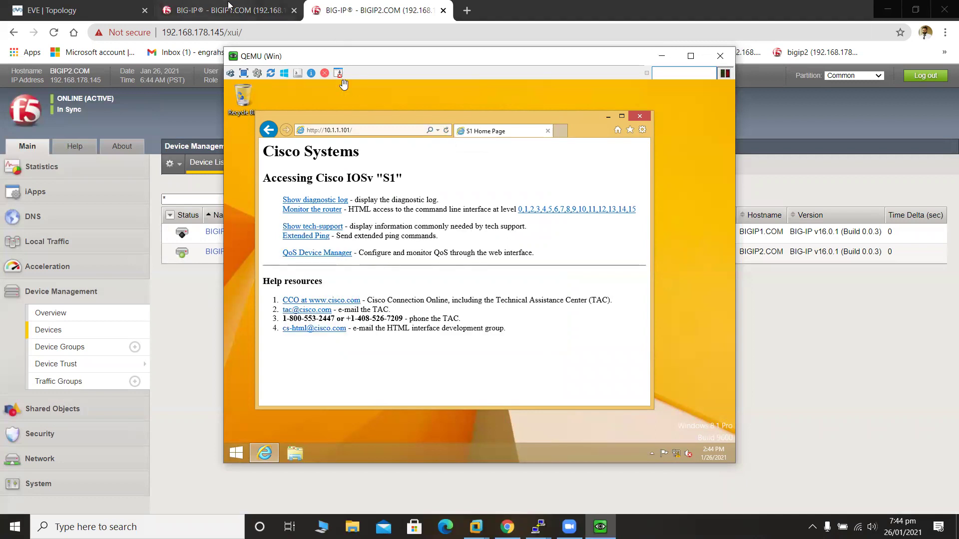
Check BIGIP1's forced-offline page, reload once more (served by S2), and minimise IE and the VM.
{"action": "left_click", "coordinate": [230, 6]}
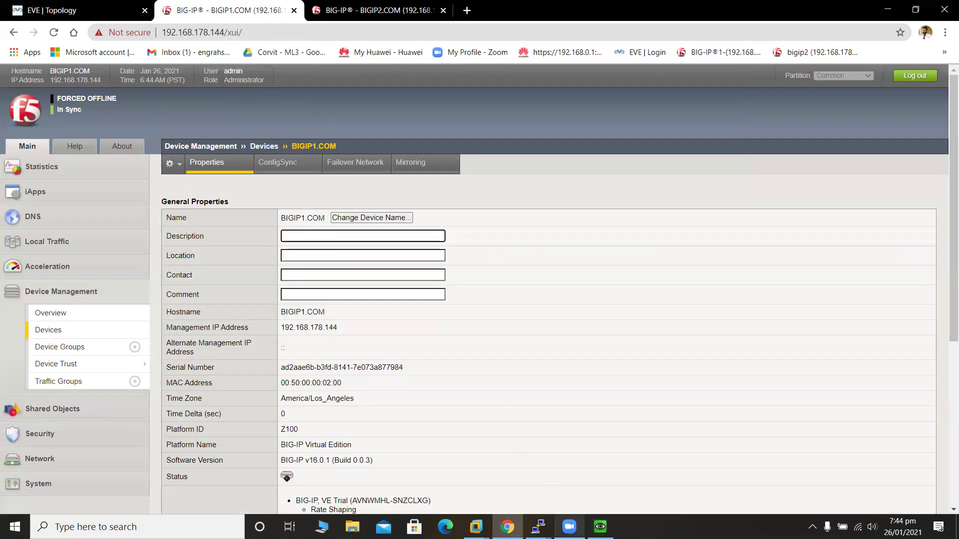
{"action": "left_click", "coordinate": [601, 527]}
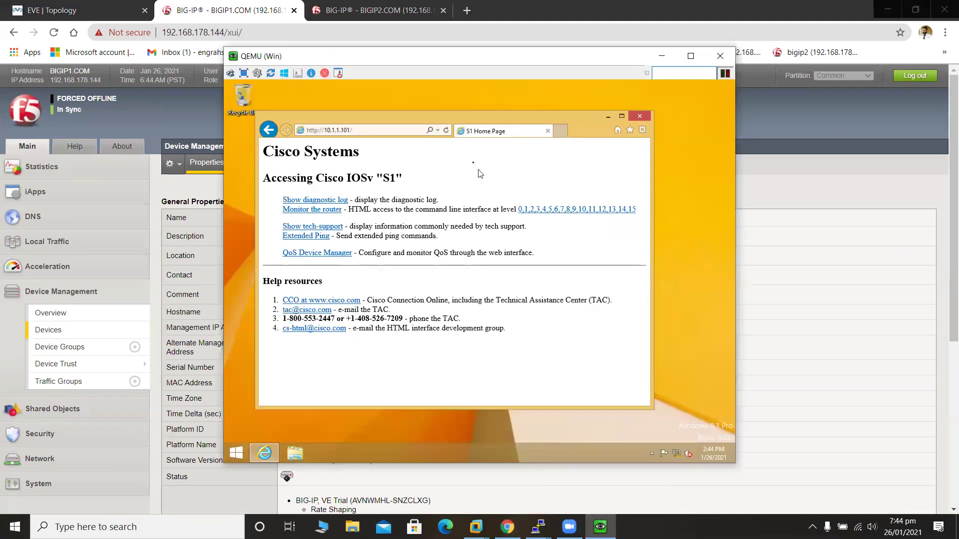
{"action": "left_click", "coordinate": [446, 131]}
{"action": "left_click", "coordinate": [609, 117]}
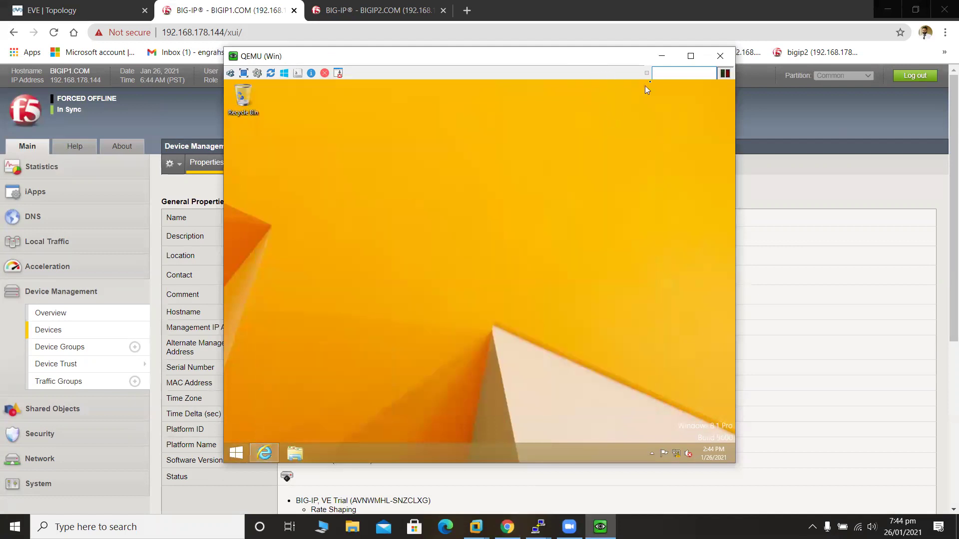
{"action": "left_click", "coordinate": [662, 56]}
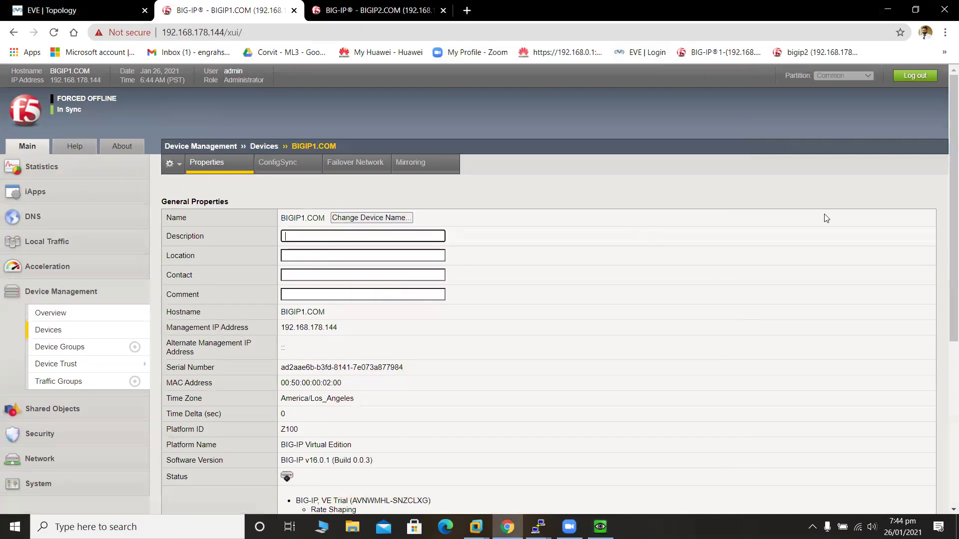
Use Release Offline at the bottom of BIGIP1's device properties and confirm with OK.
{"action": "scroll", "coordinate": [944, 230], "scroll_direction": "down", "scroll_amount": 5}
{"action": "scroll", "coordinate": [945, 444], "scroll_direction": "down", "scroll_amount": 1}
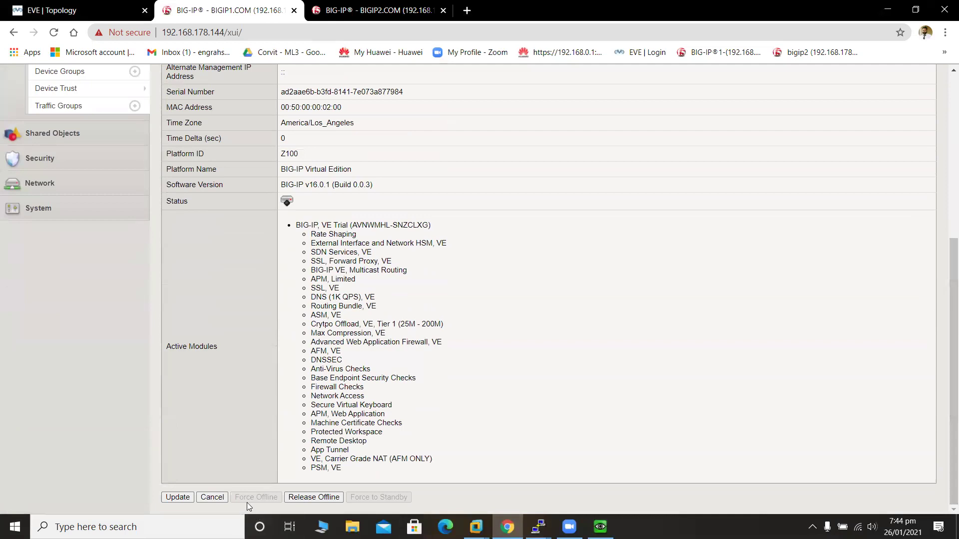
{"action": "left_click", "coordinate": [305, 498]}
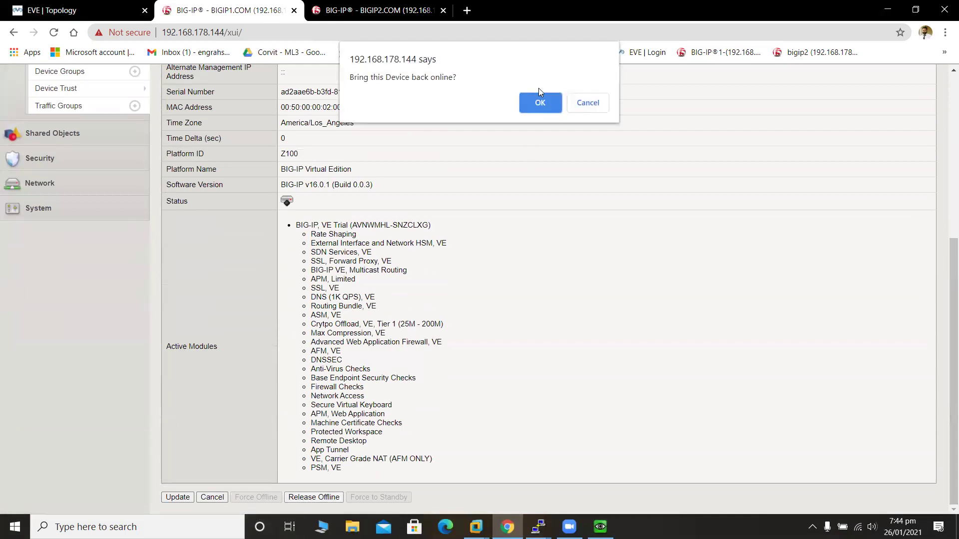
{"action": "left_click", "coordinate": [540, 103]}
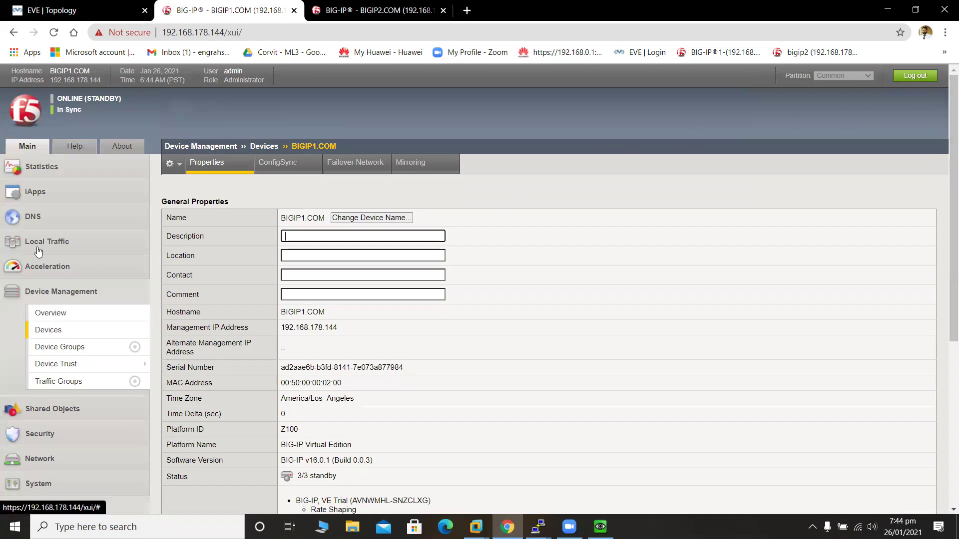
Open the Local Traffic > Virtual Servers list on BIGIP1.
{"action": "left_click", "coordinate": [70, 290]}
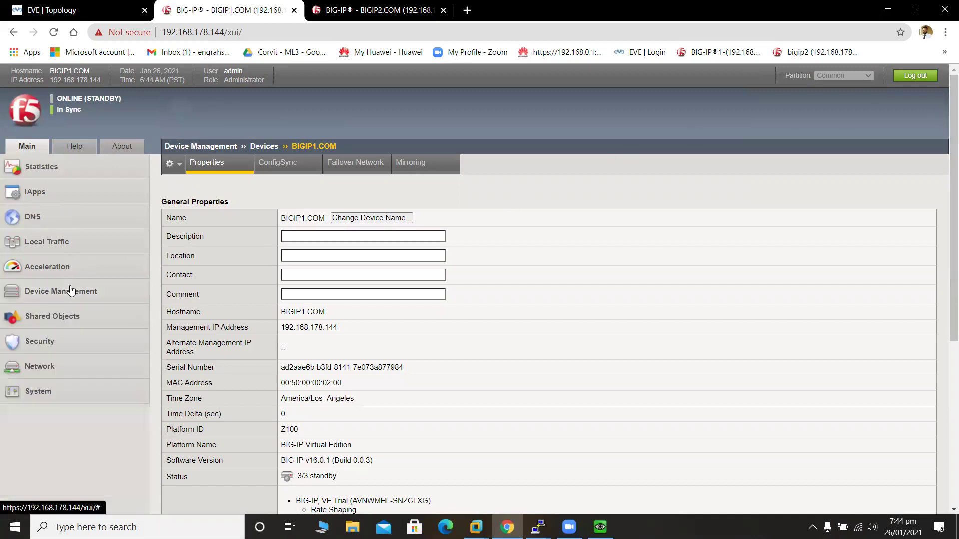
{"action": "left_click", "coordinate": [71, 243]}
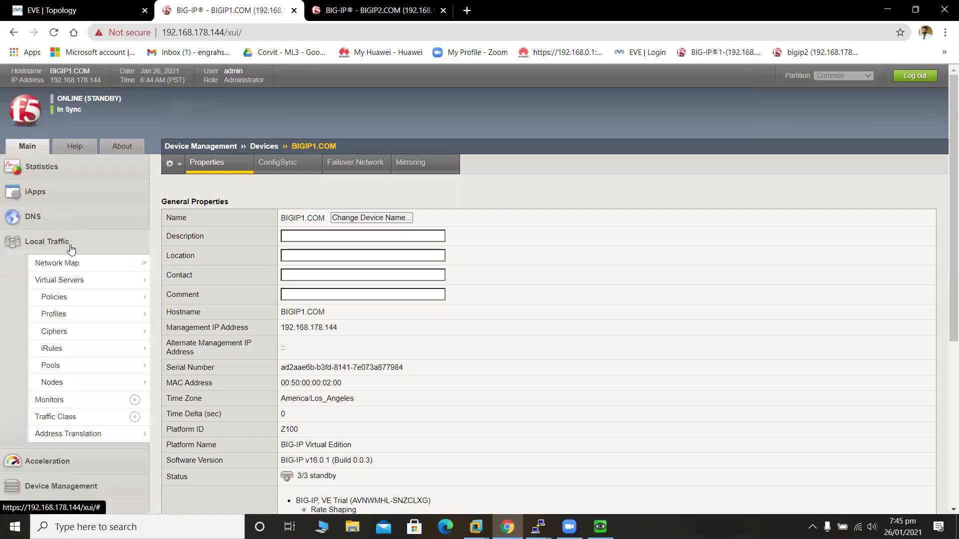
{"action": "left_click", "coordinate": [59, 280]}
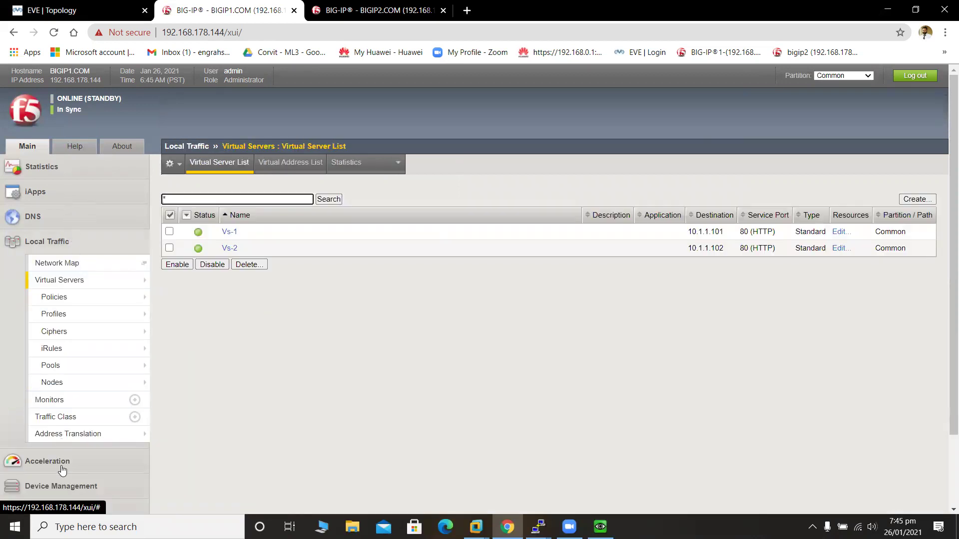
Open Device Management > Traffic Groups to confirm Traffic-groupPool1 is active on BIGIP1 again.
{"action": "left_click", "coordinate": [65, 485]}
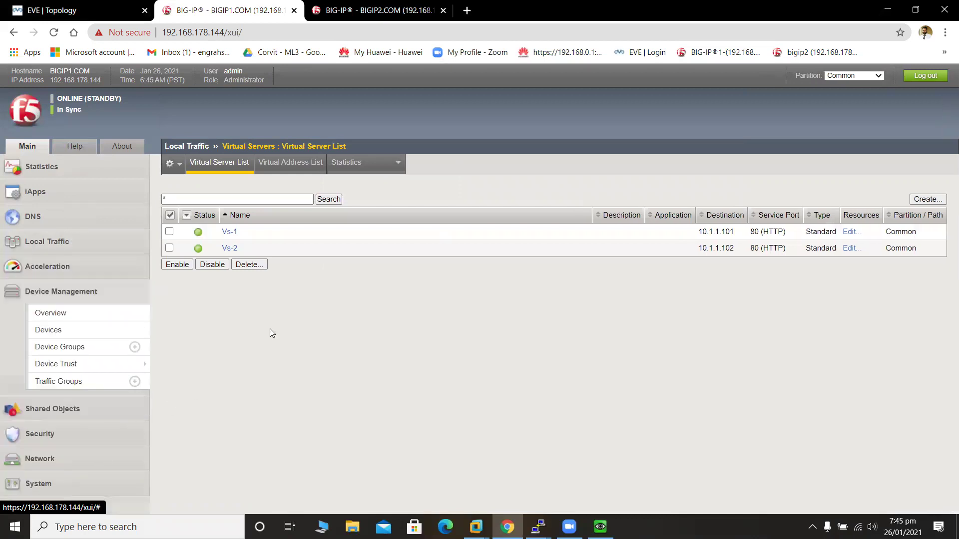
{"action": "left_click", "coordinate": [85, 462]}
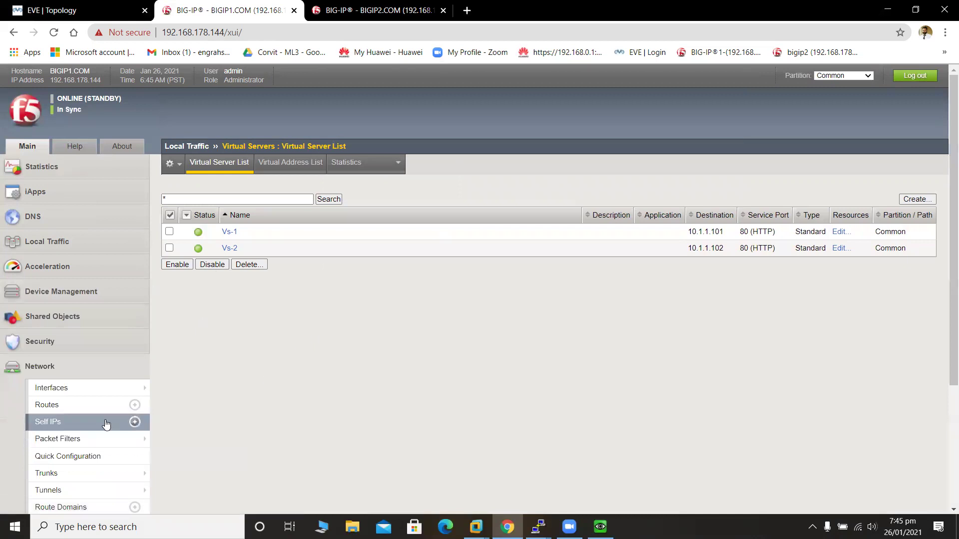
{"action": "left_click_drag", "start_coordinate": [946, 211], "coordinate": [944, 419]}
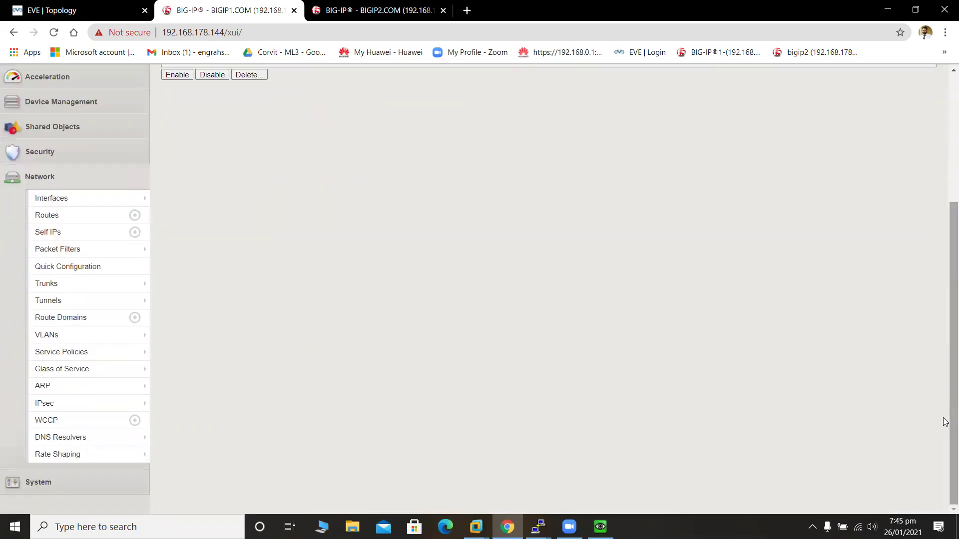
{"action": "left_click", "coordinate": [60, 103]}
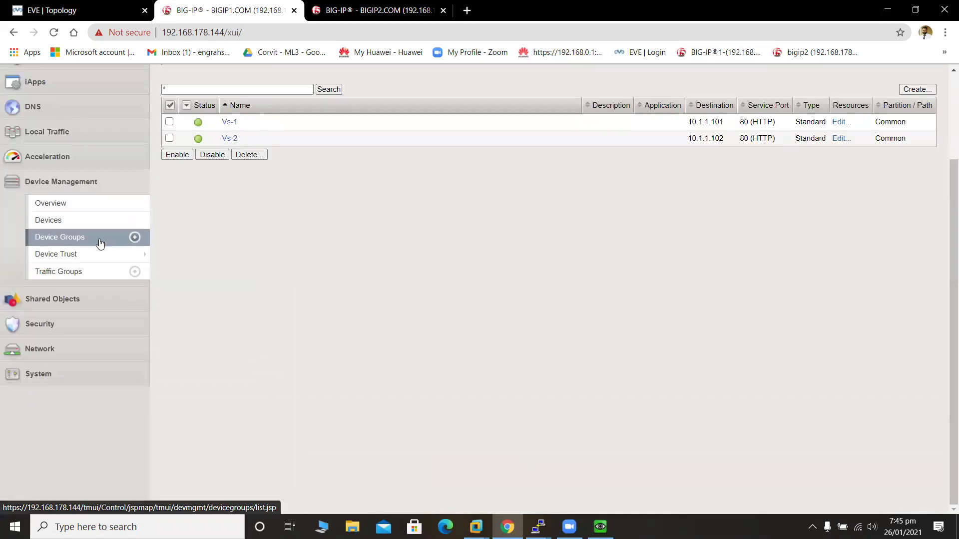
{"action": "left_click", "coordinate": [101, 273]}
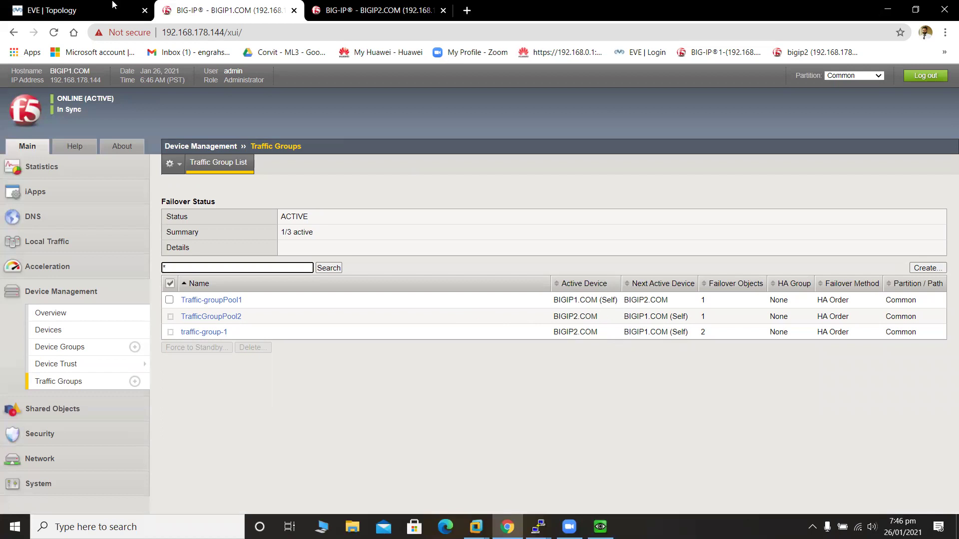
Show BIGIP2's Local Traffic module statistics with Statistics Type set to Virtual Servers.
{"action": "left_click", "coordinate": [75, 7]}
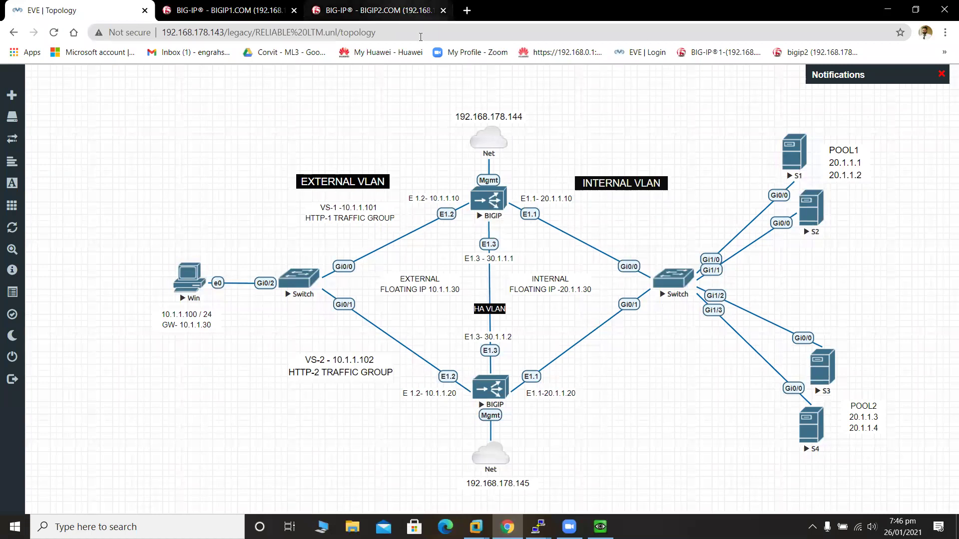
{"action": "left_click", "coordinate": [318, 6]}
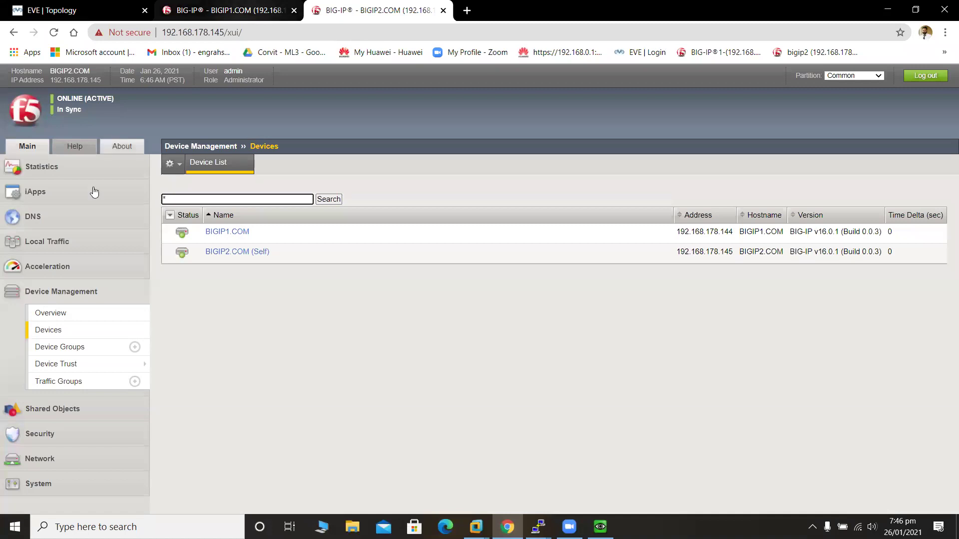
{"action": "left_click", "coordinate": [42, 169]}
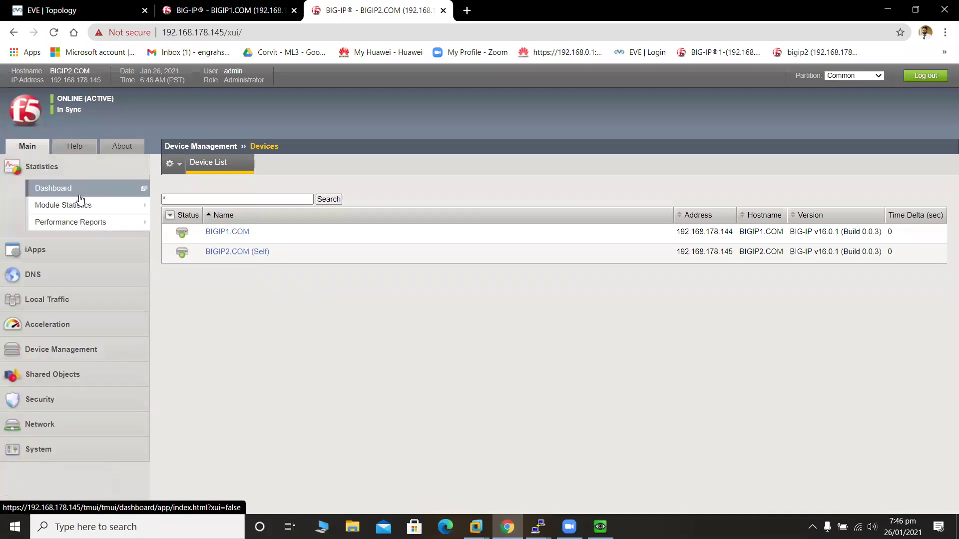
{"action": "mouse_move", "coordinate": [89, 207]}
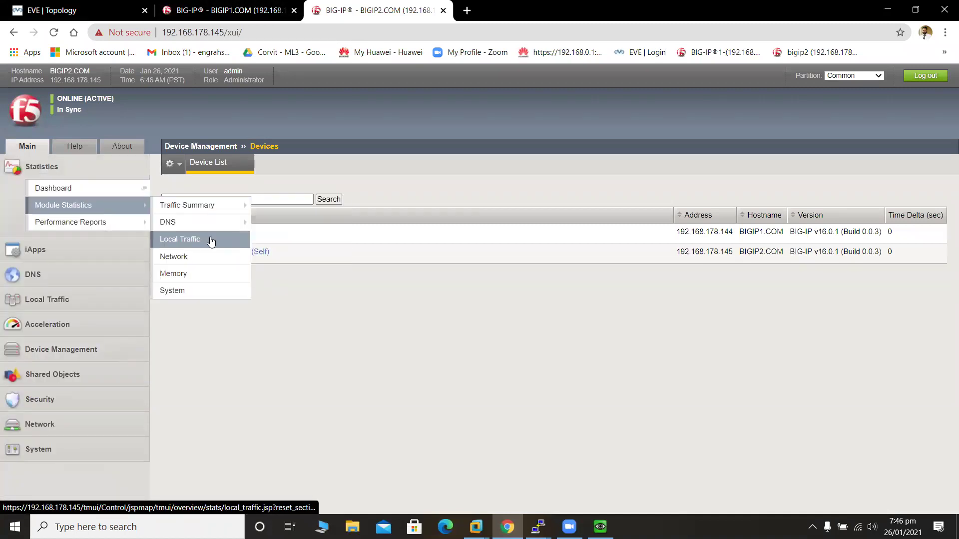
{"action": "left_click", "coordinate": [215, 239]}
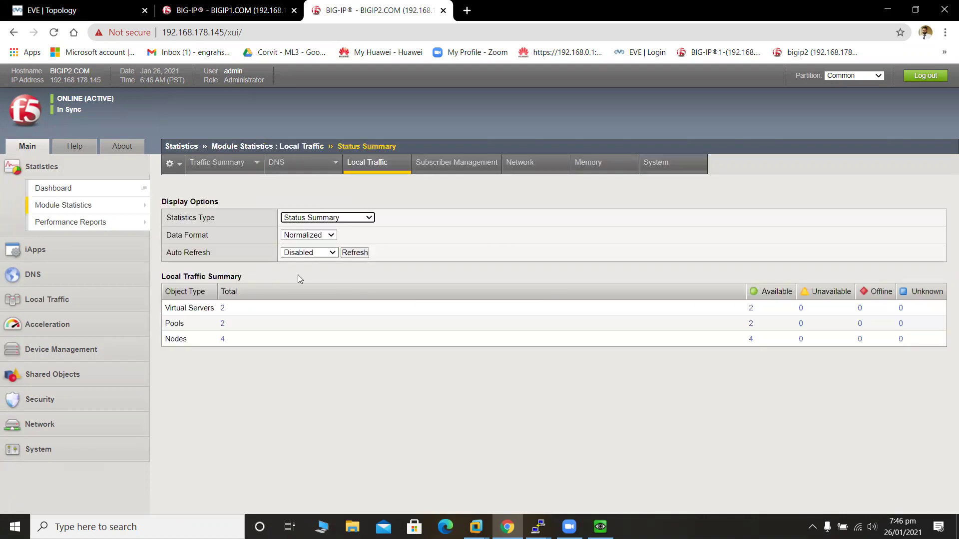
{"action": "left_click", "coordinate": [370, 222]}
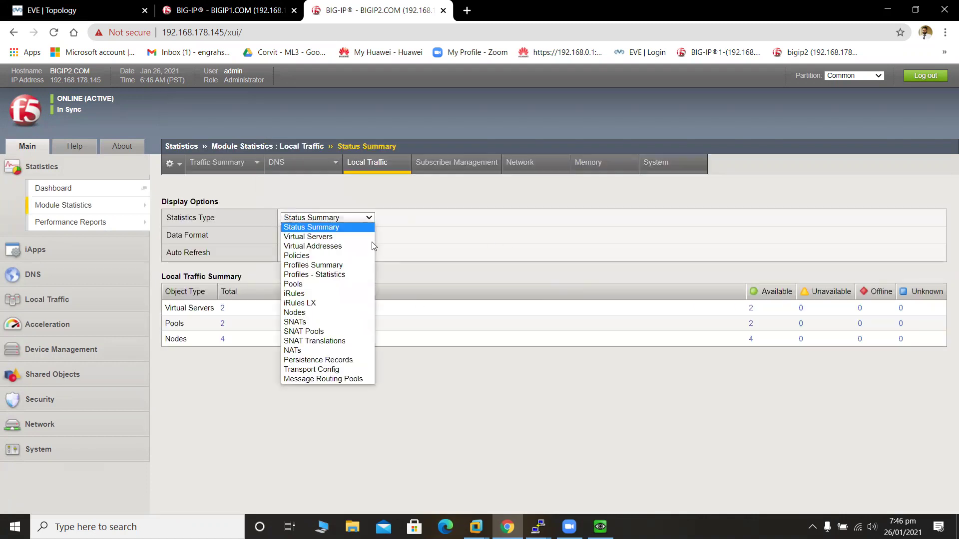
{"action": "left_click", "coordinate": [354, 236]}
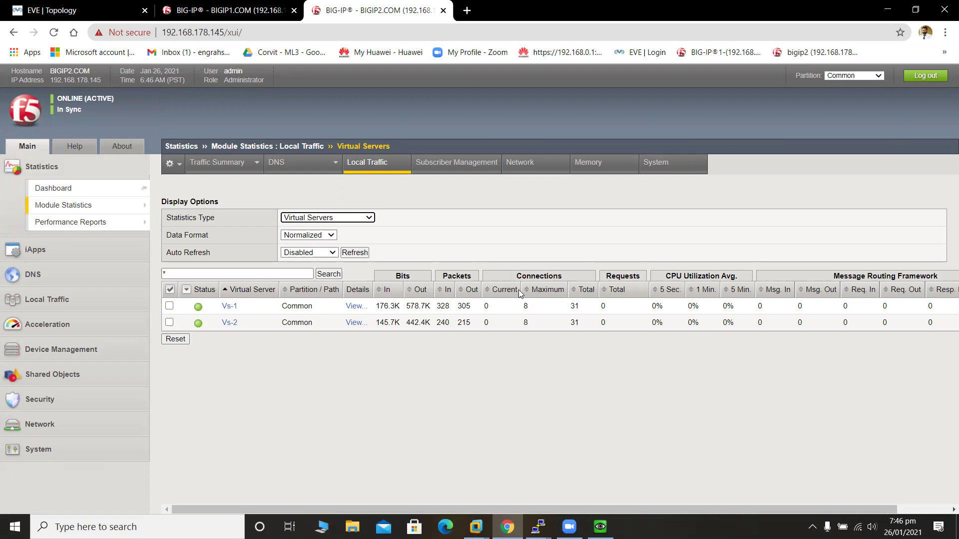
Compare BIGIP1's traffic groups against BIGIP2's virtual server statistics, then return to the EVE topology.
{"action": "left_click", "coordinate": [227, 10]}
{"action": "left_click", "coordinate": [390, 4]}
{"action": "left_click", "coordinate": [260, 4]}
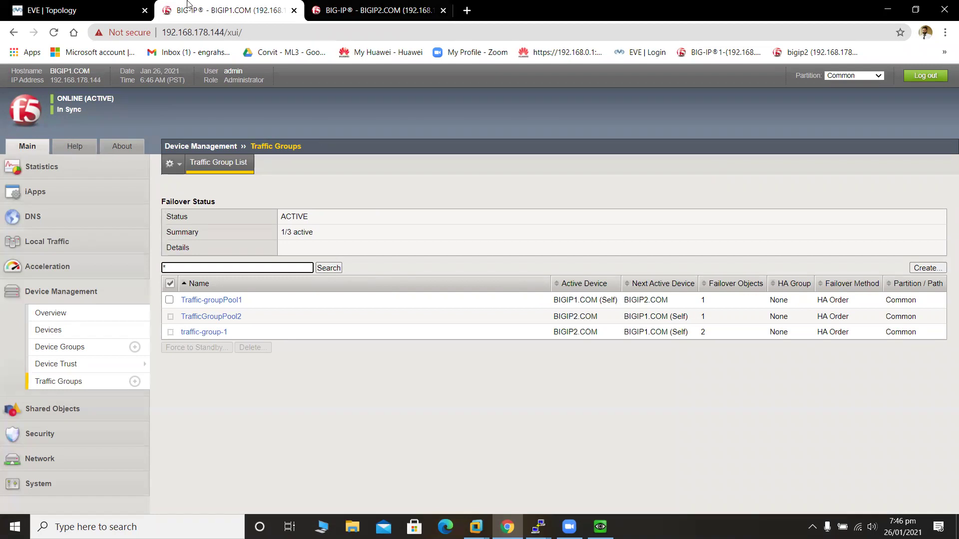
{"action": "left_click", "coordinate": [73, 4]}
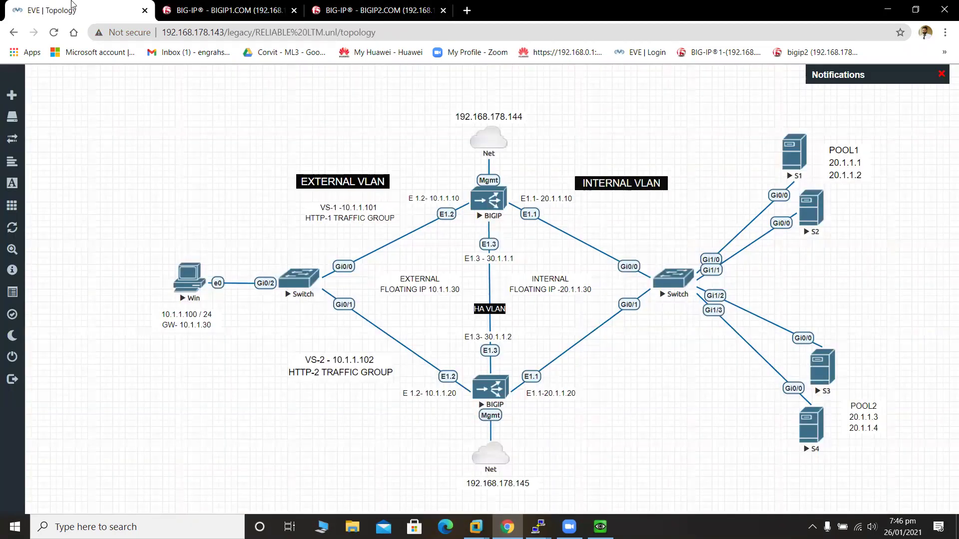